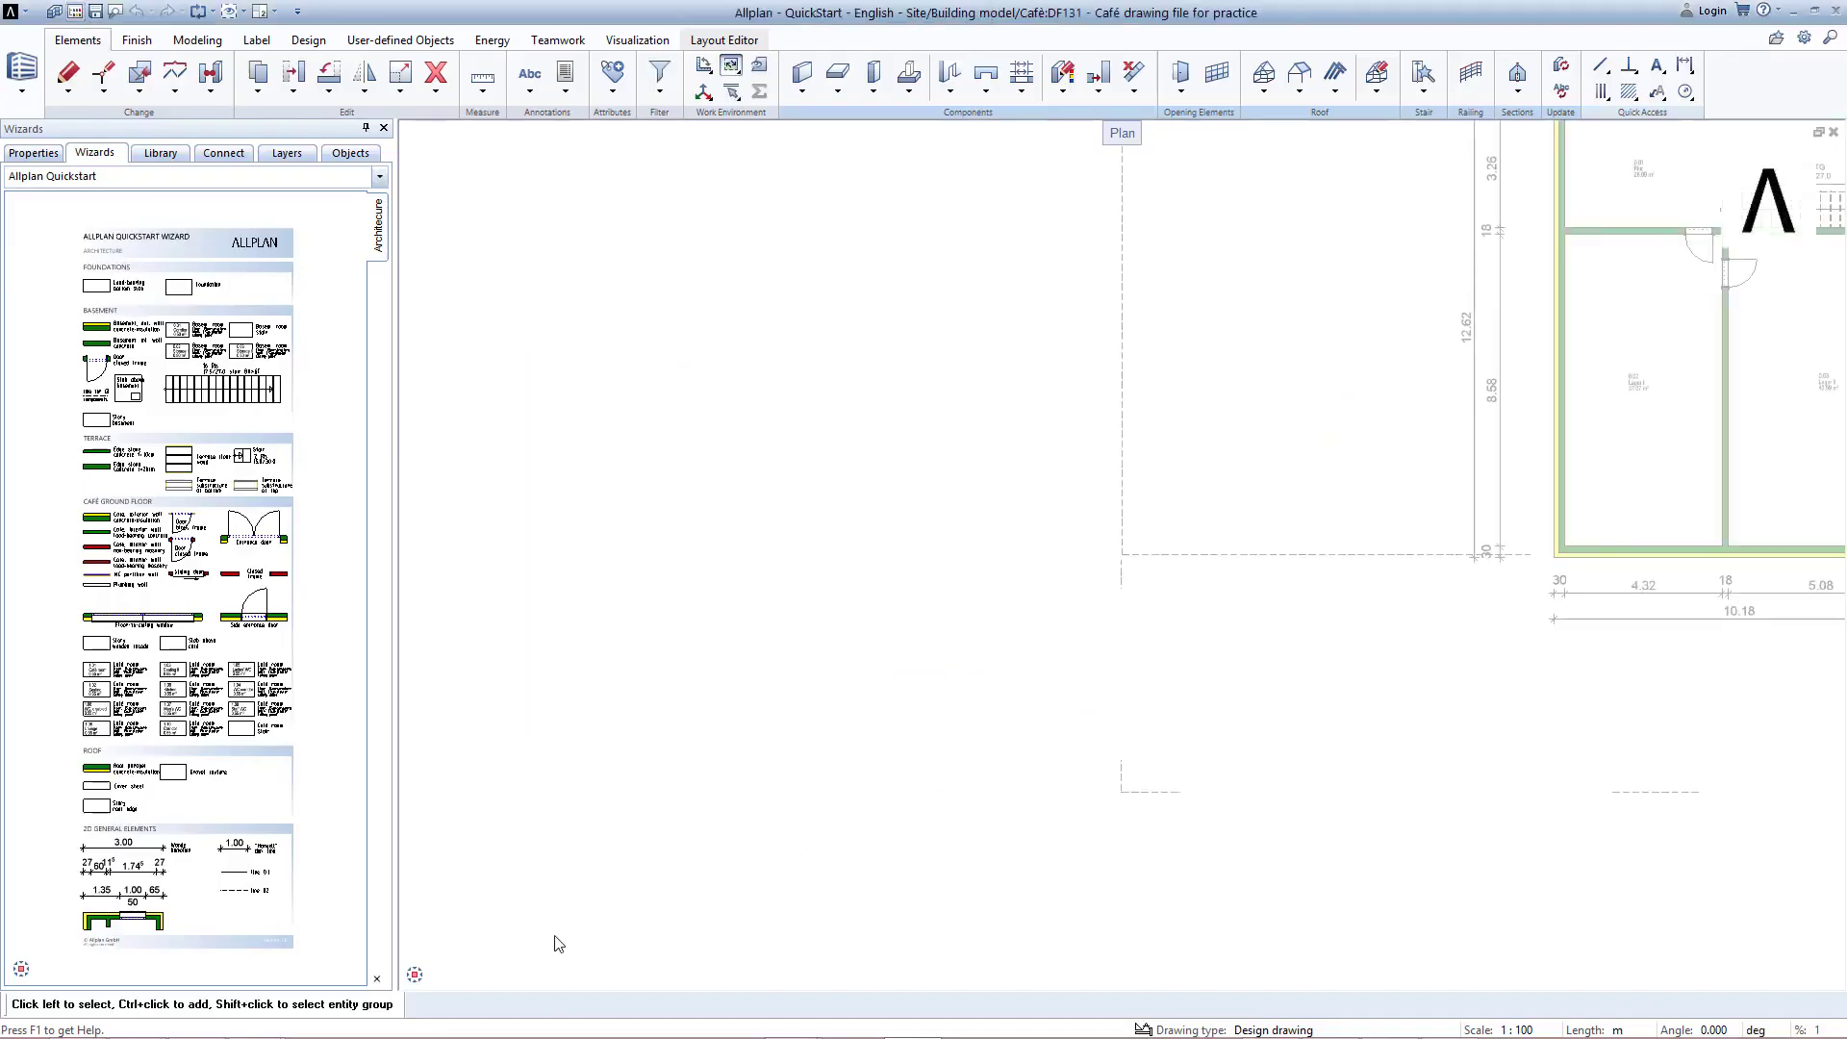
Step: Draw the café's concrete-and-insulation exterior walls as a rectangle between the upper-left and lower-right corner marks, using the wizard's exterior wall
left_click(444, 974)
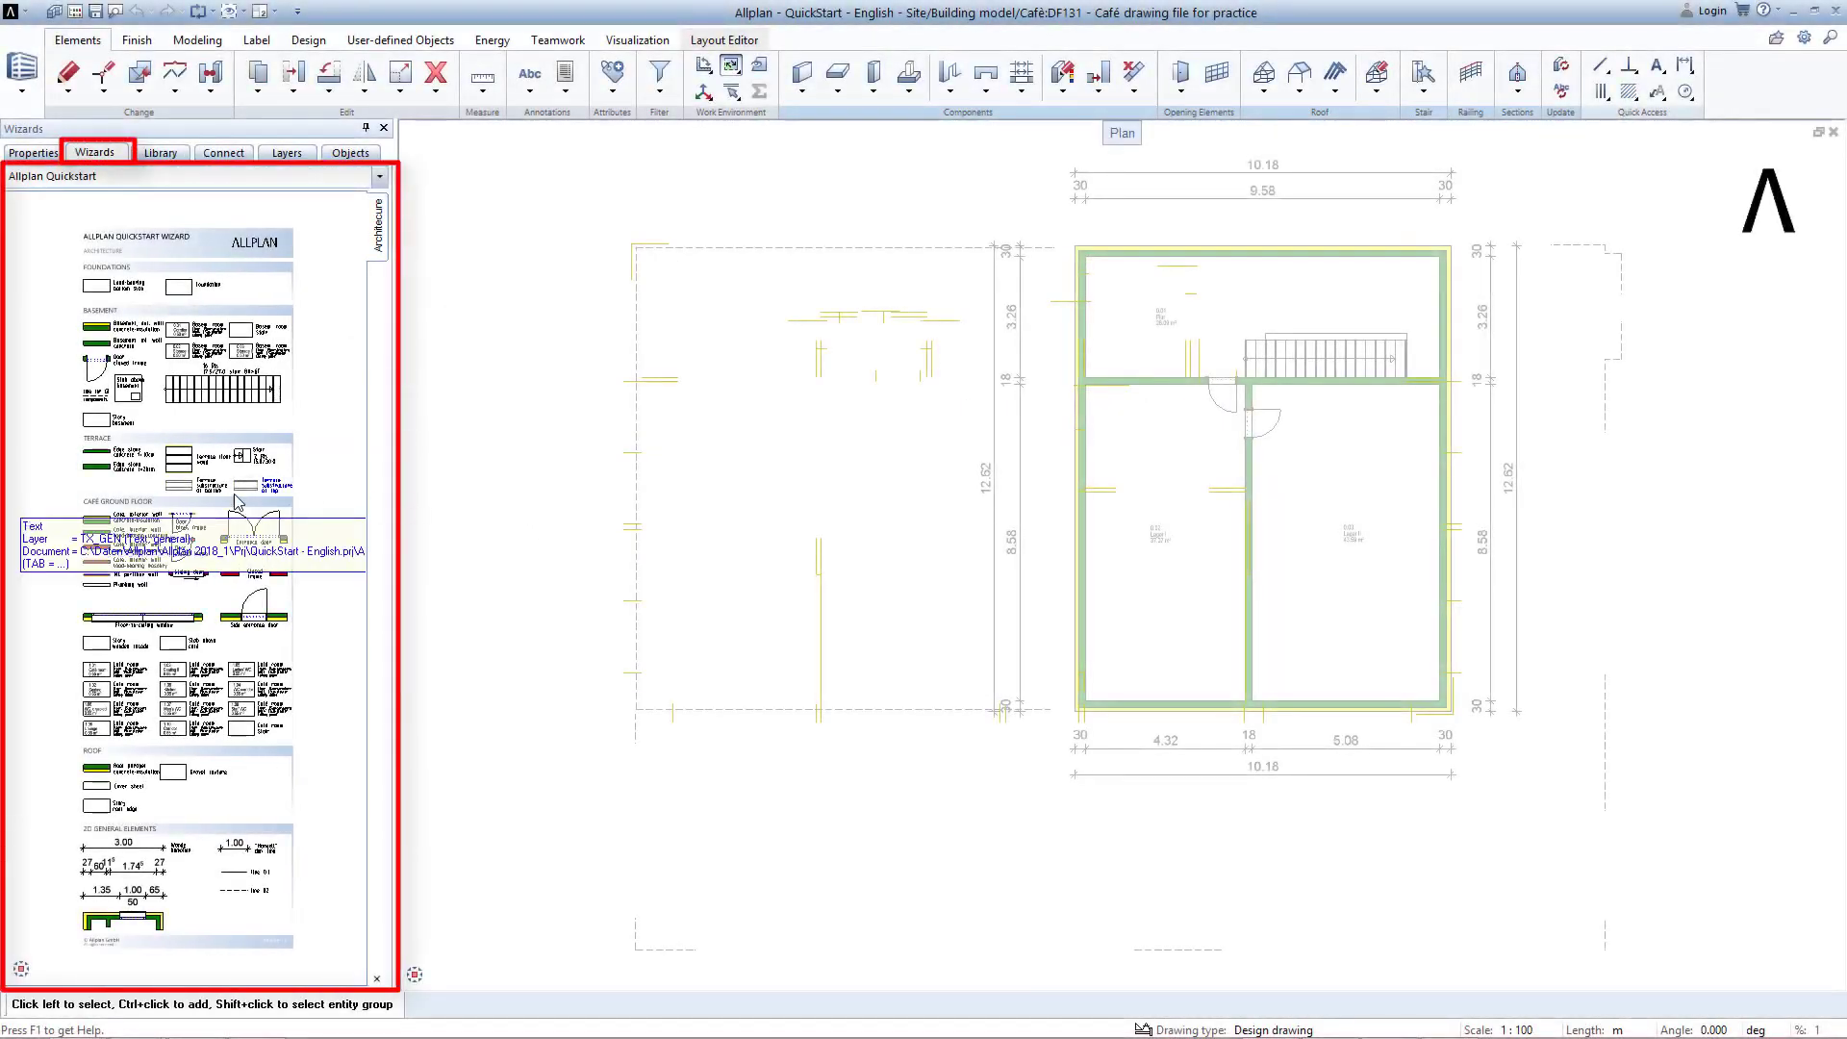
scroll(102, 539, "up", 5)
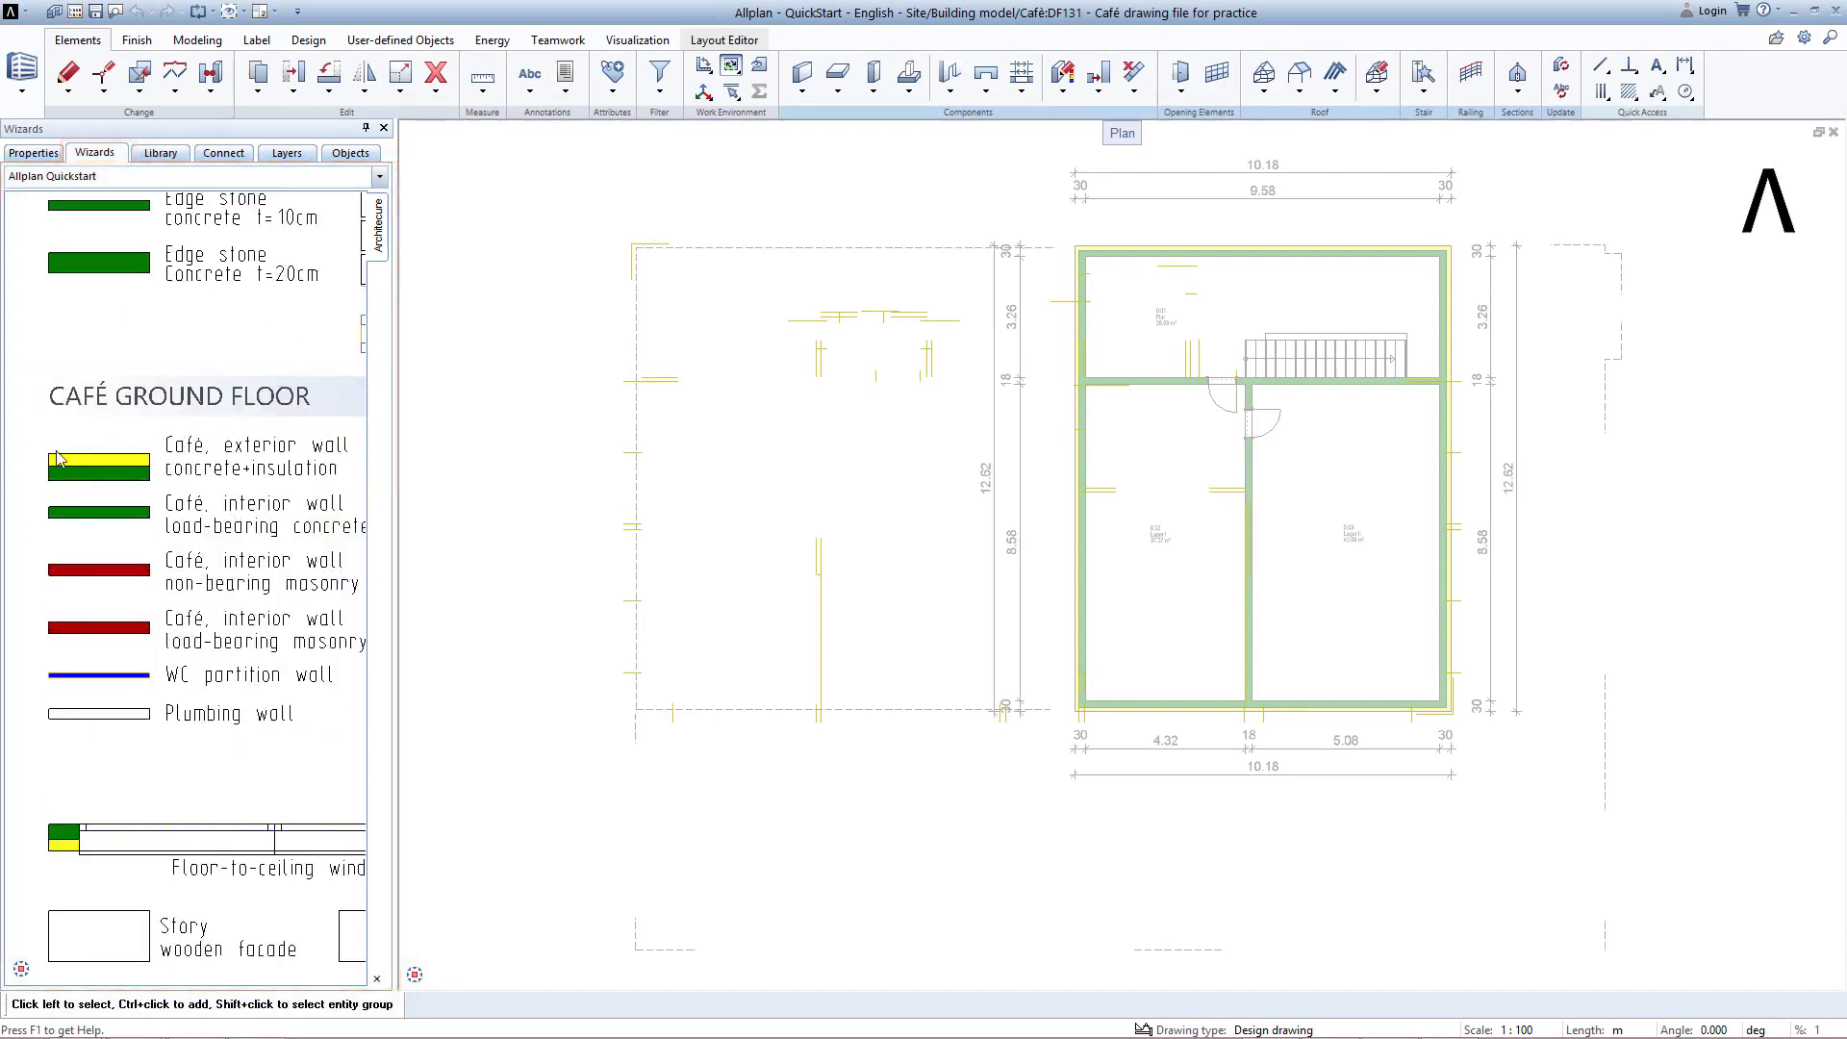
double_click(119, 475)
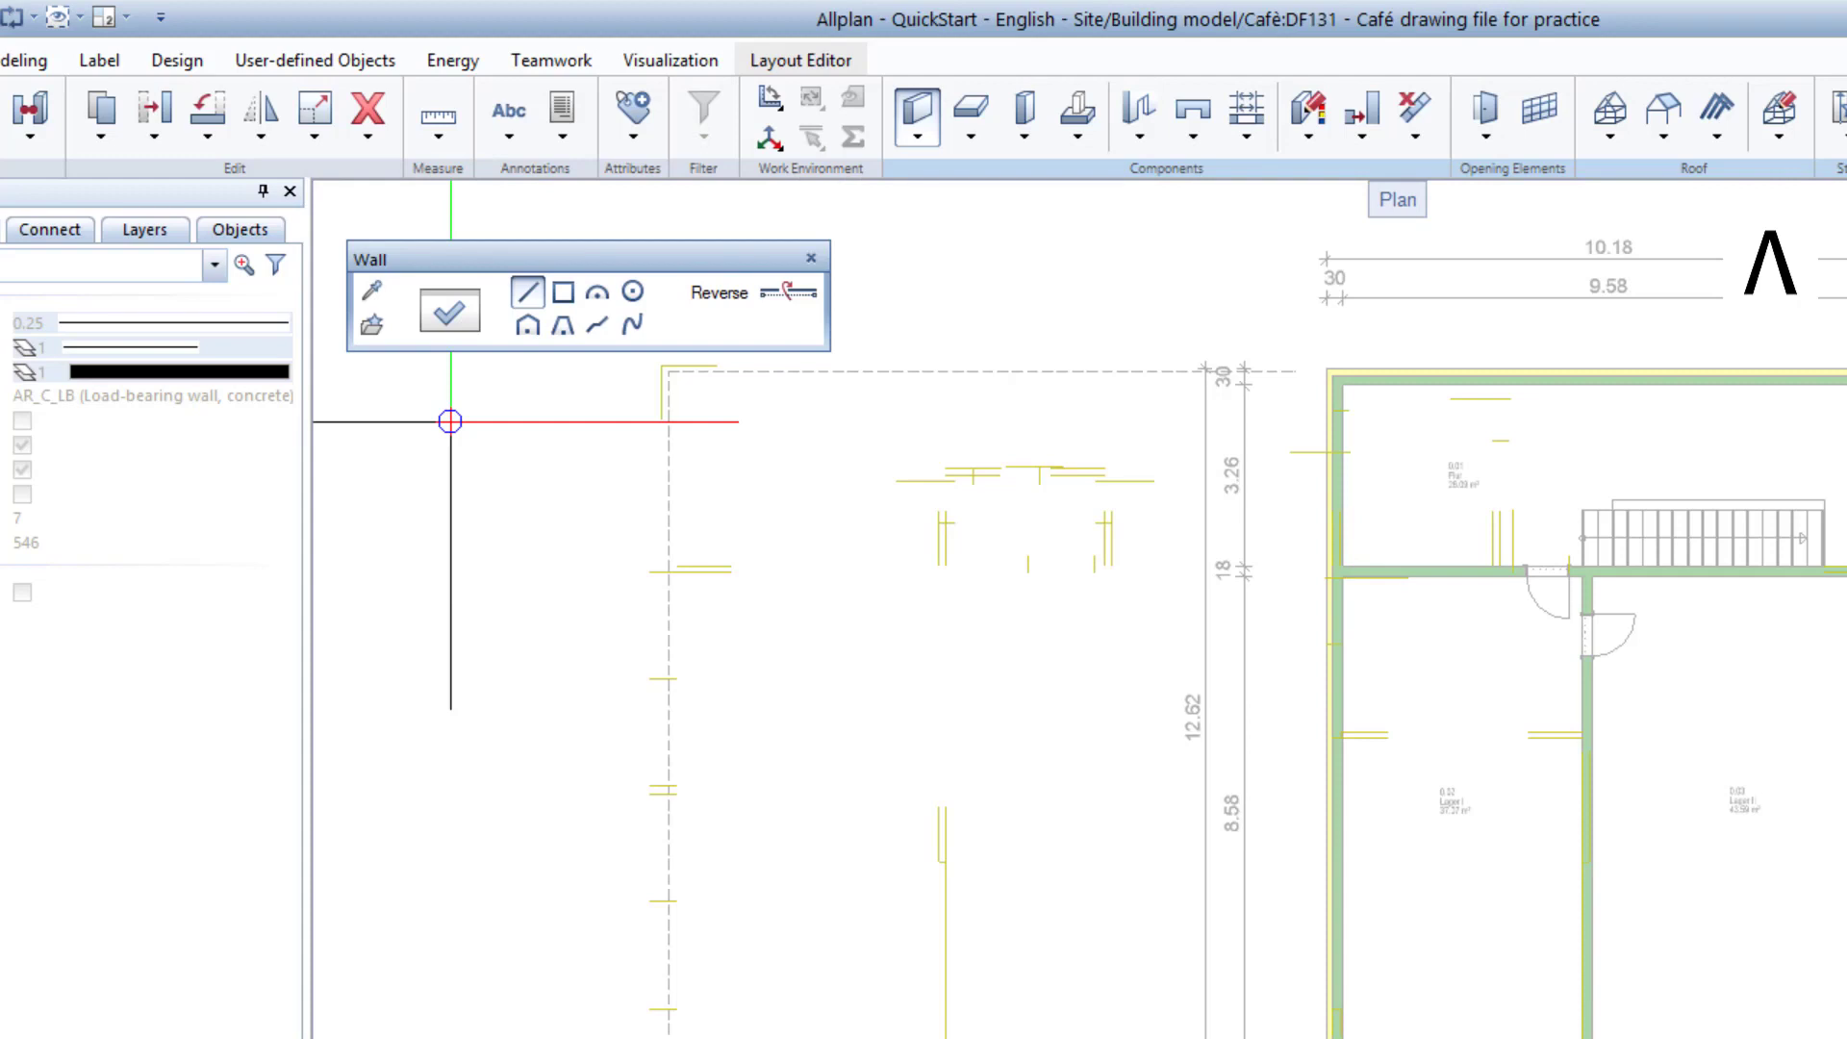
left_click(564, 296)
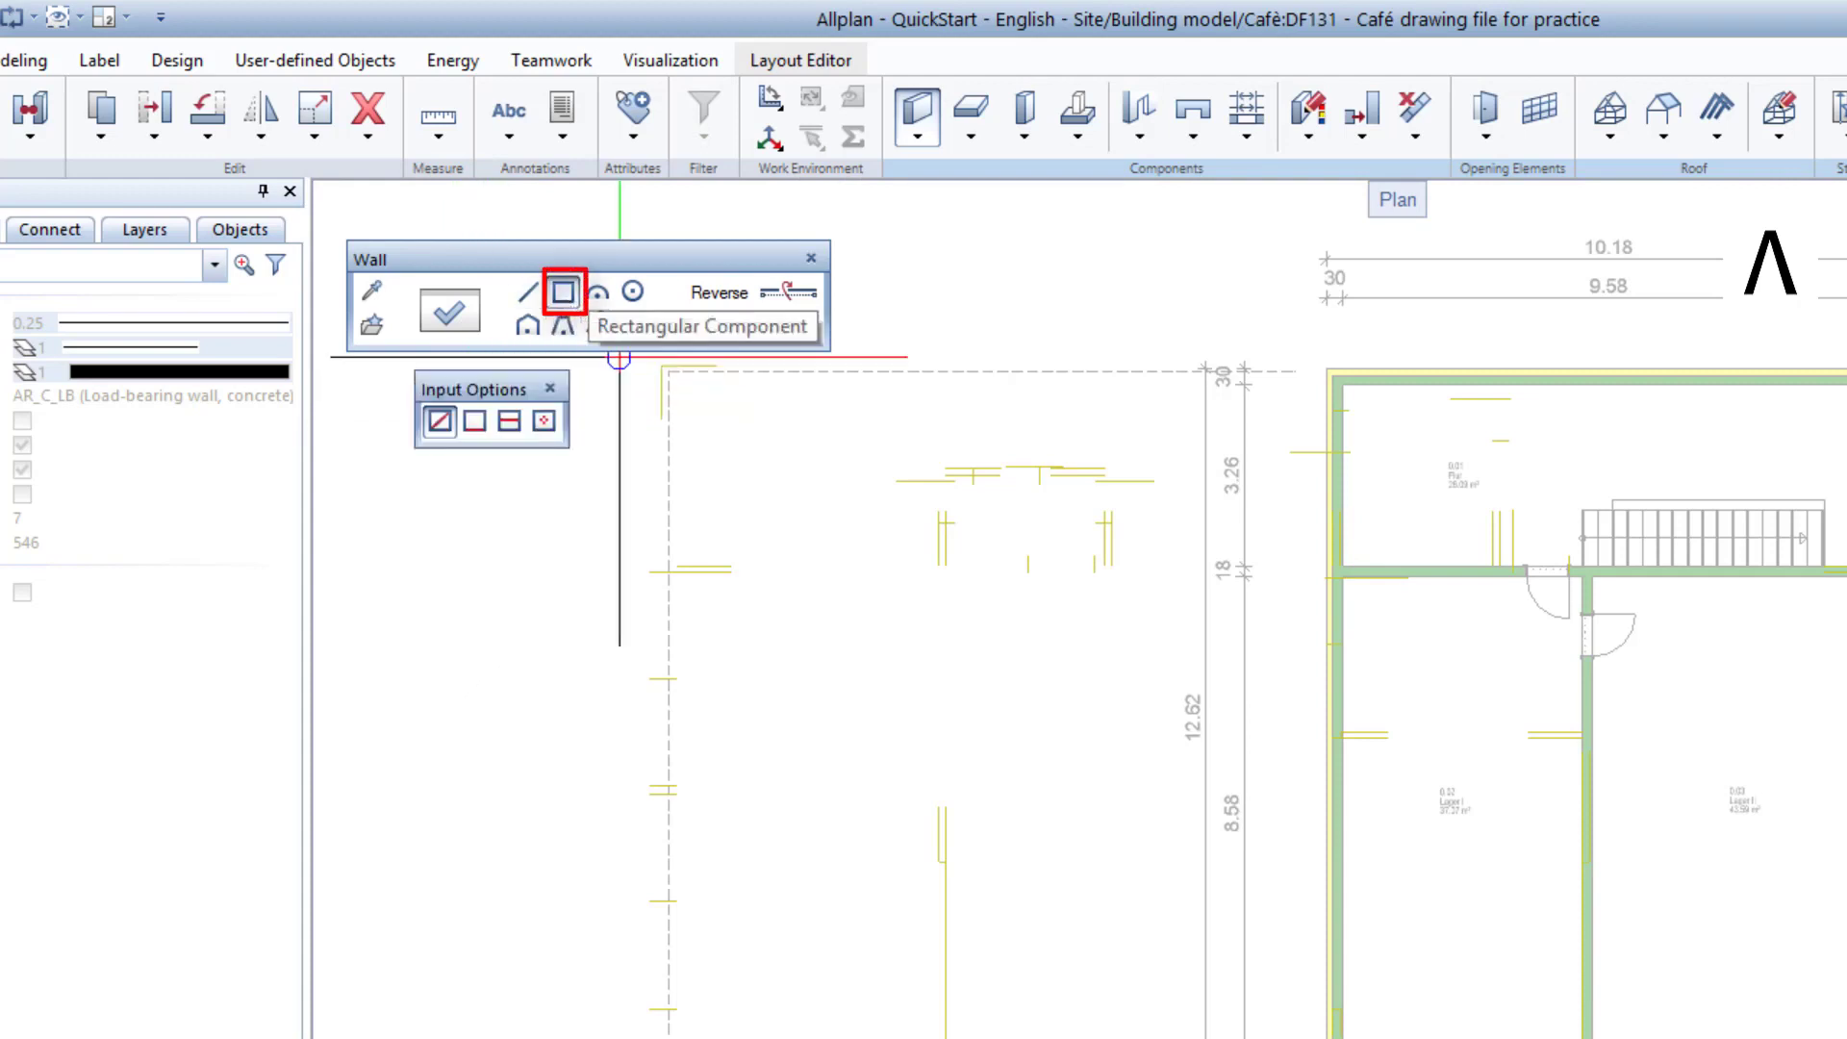
left_click(661, 367)
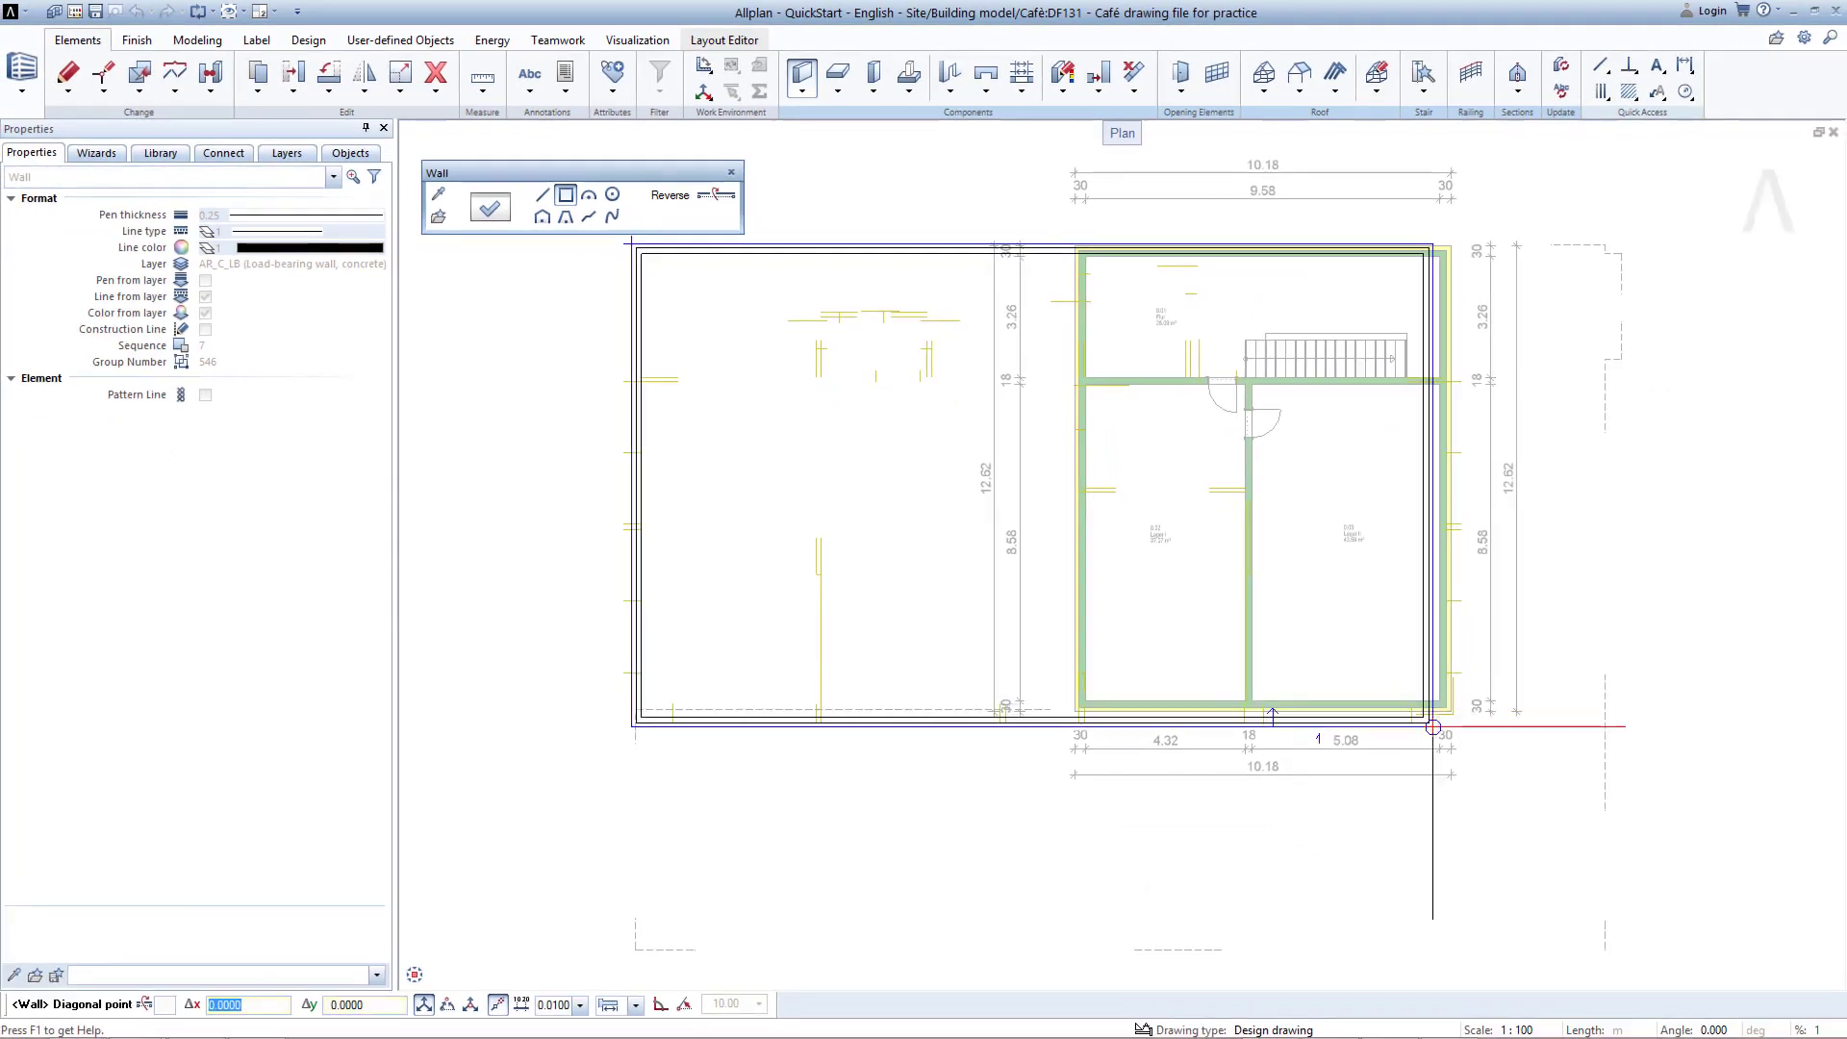
scroll(1458, 724, "up", 6)
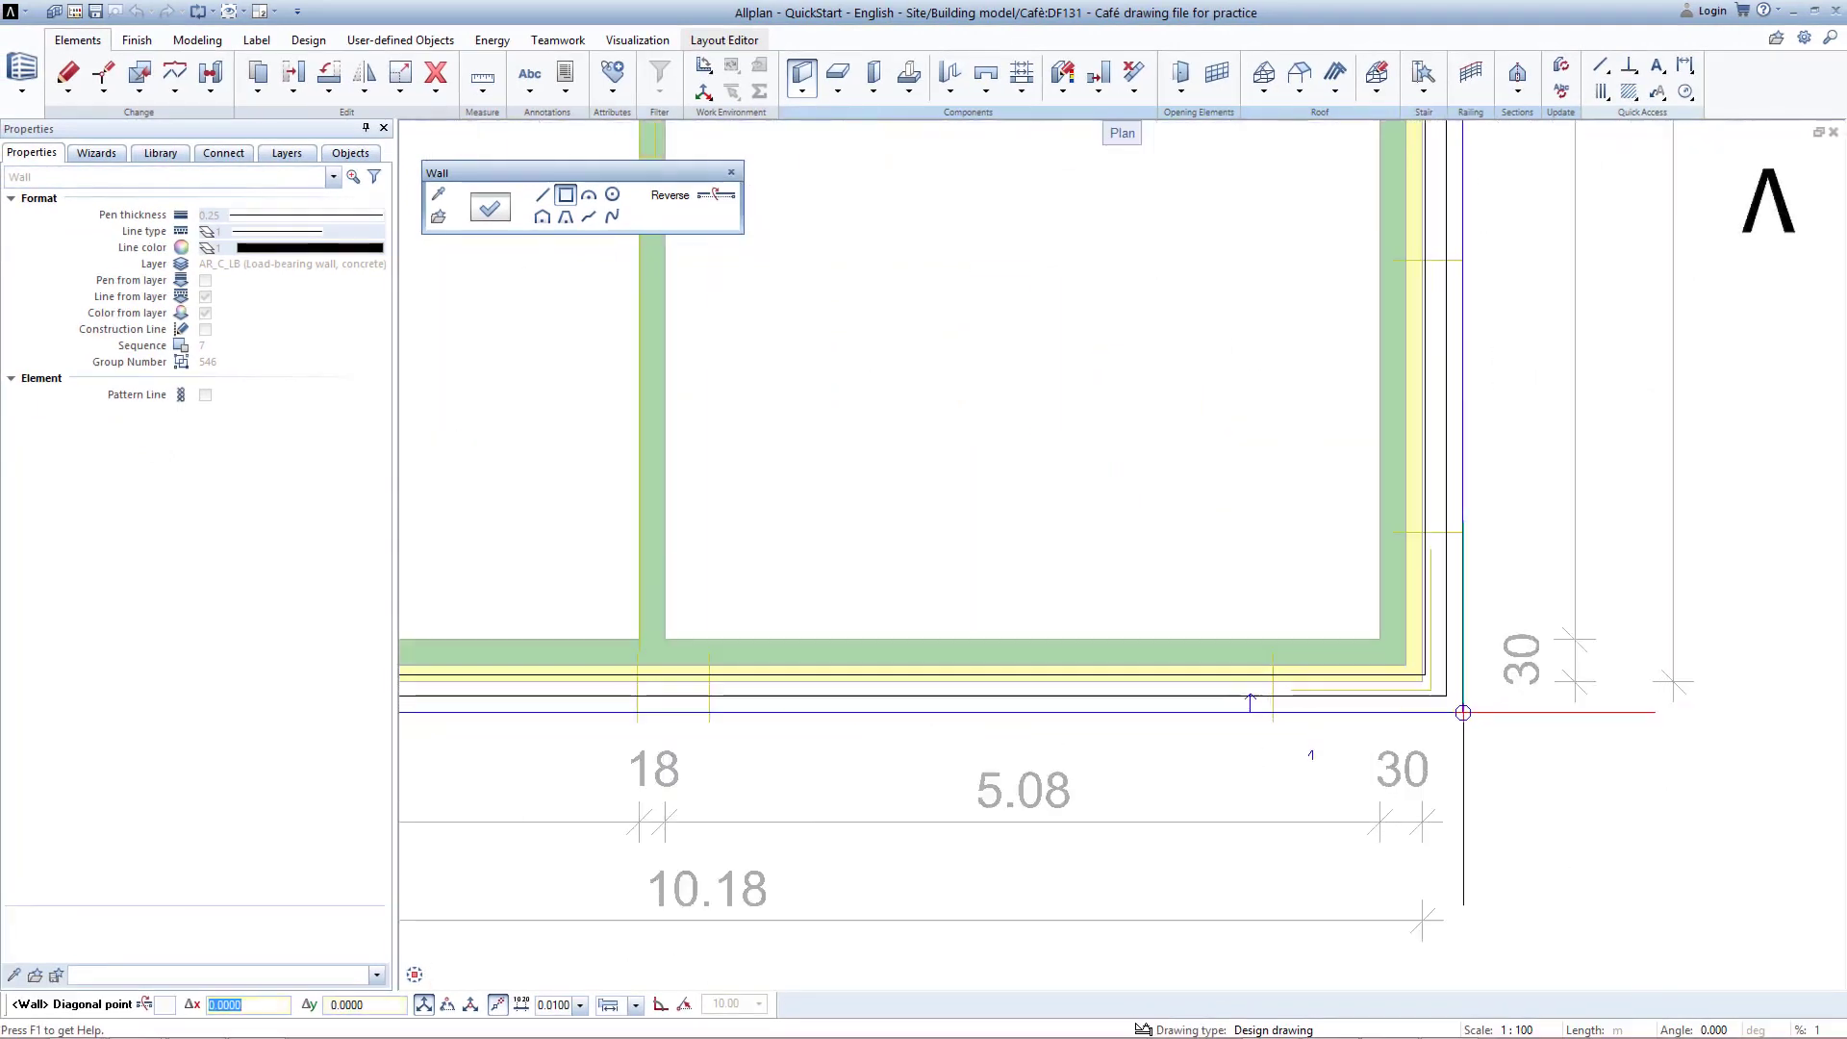
scroll(1462, 712, "up", 3)
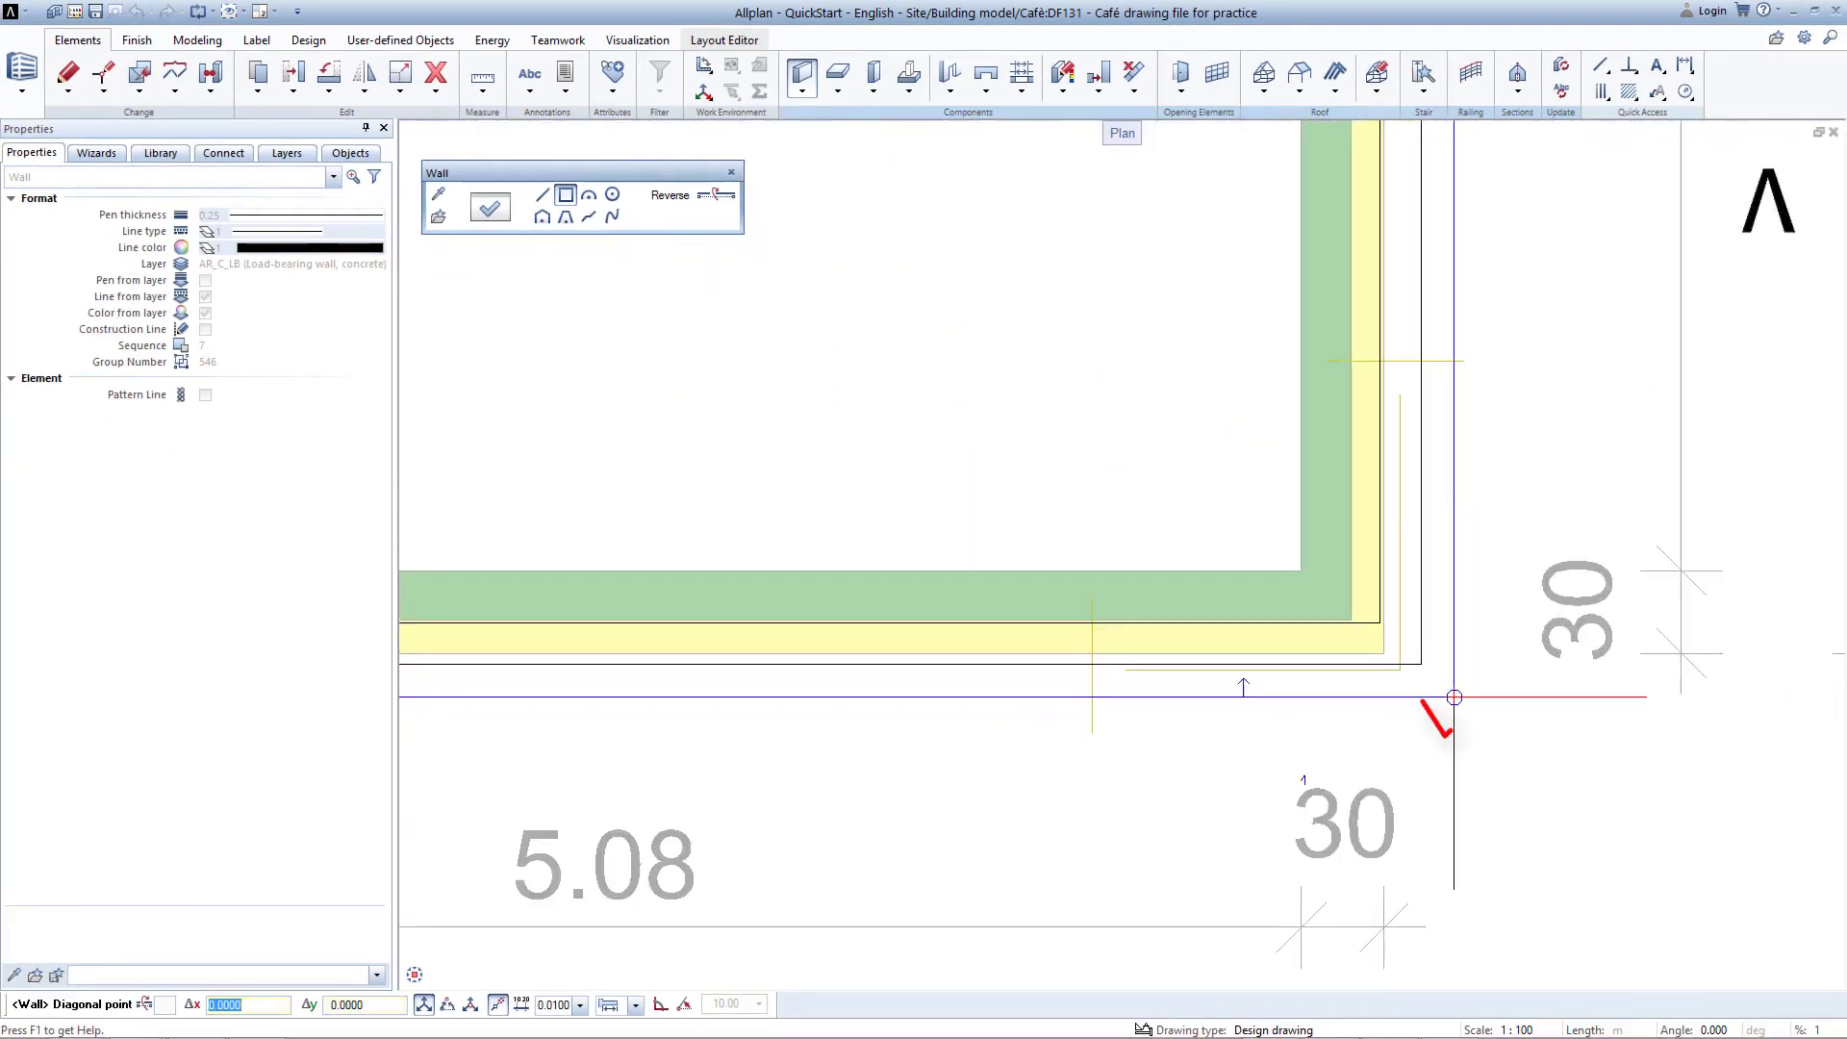
left_click(1400, 669)
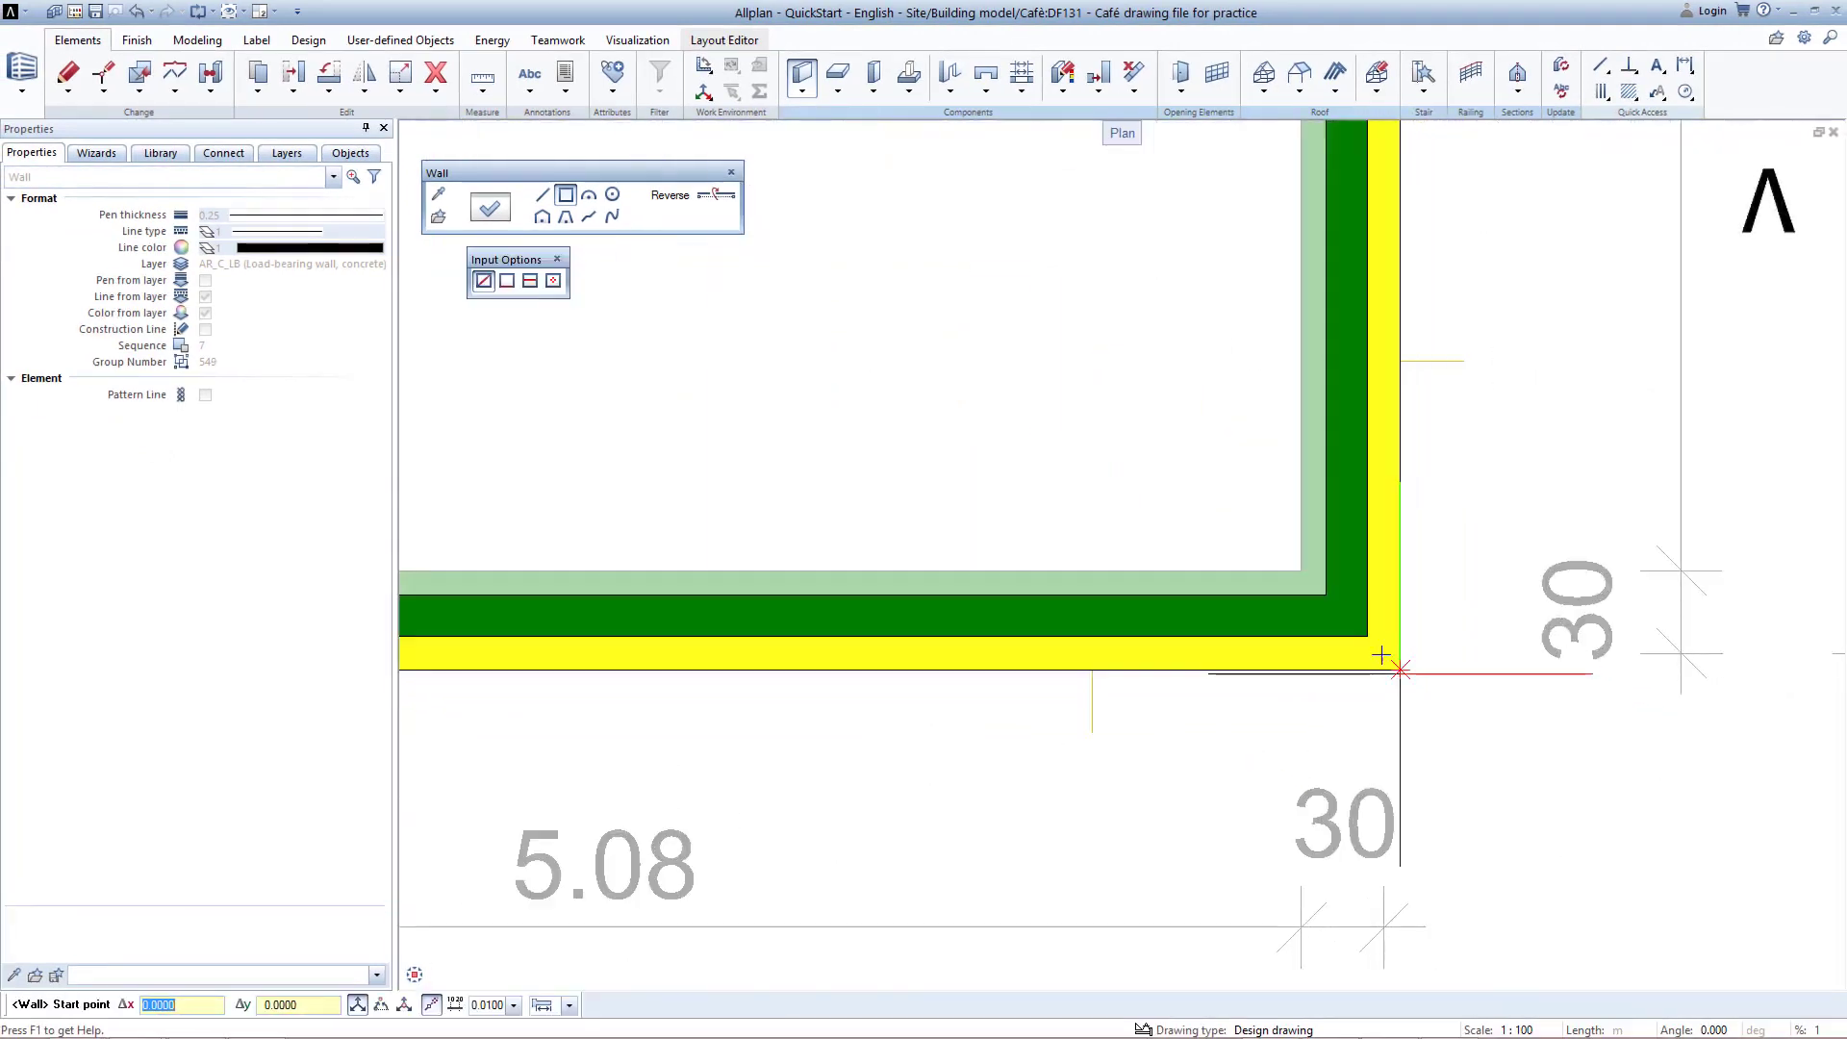
key("Escape")
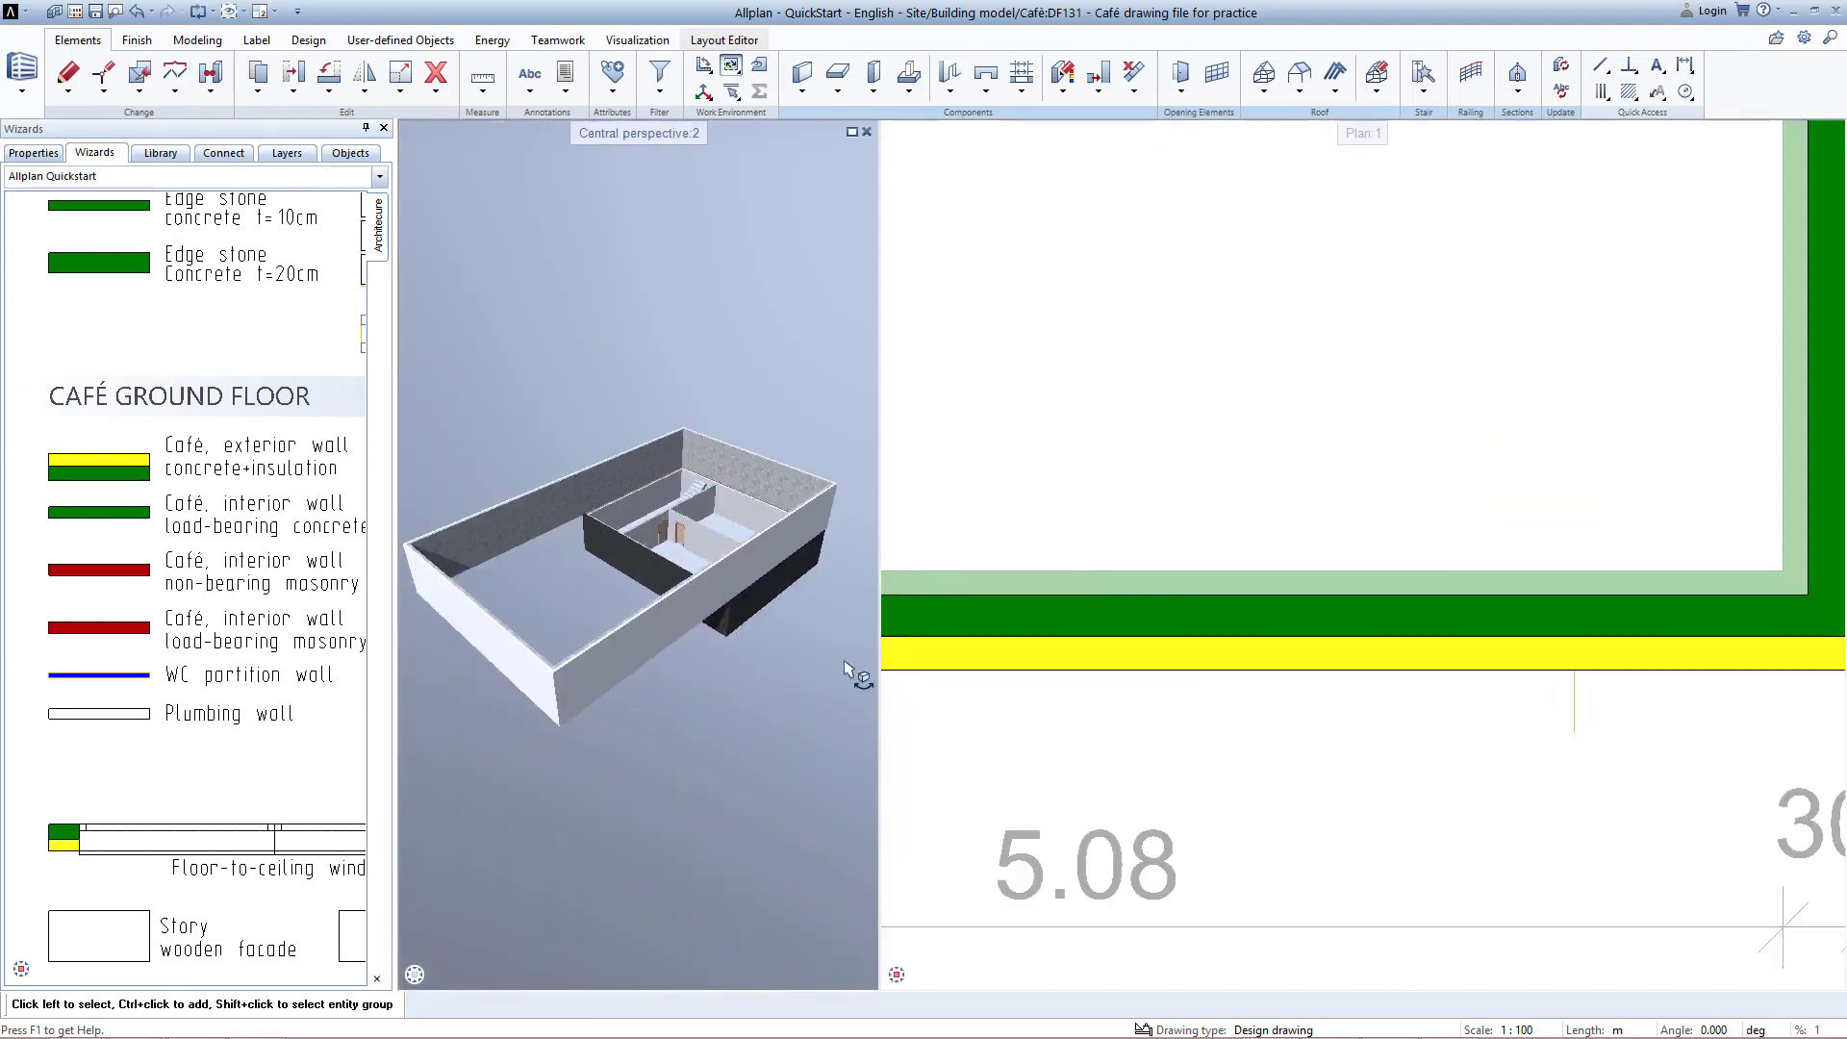
Step: Inspect the exterior walls in perspective and hide the basement drawing data so only the café ground floor remains displayed
left_click_drag(692, 710, 772, 820)
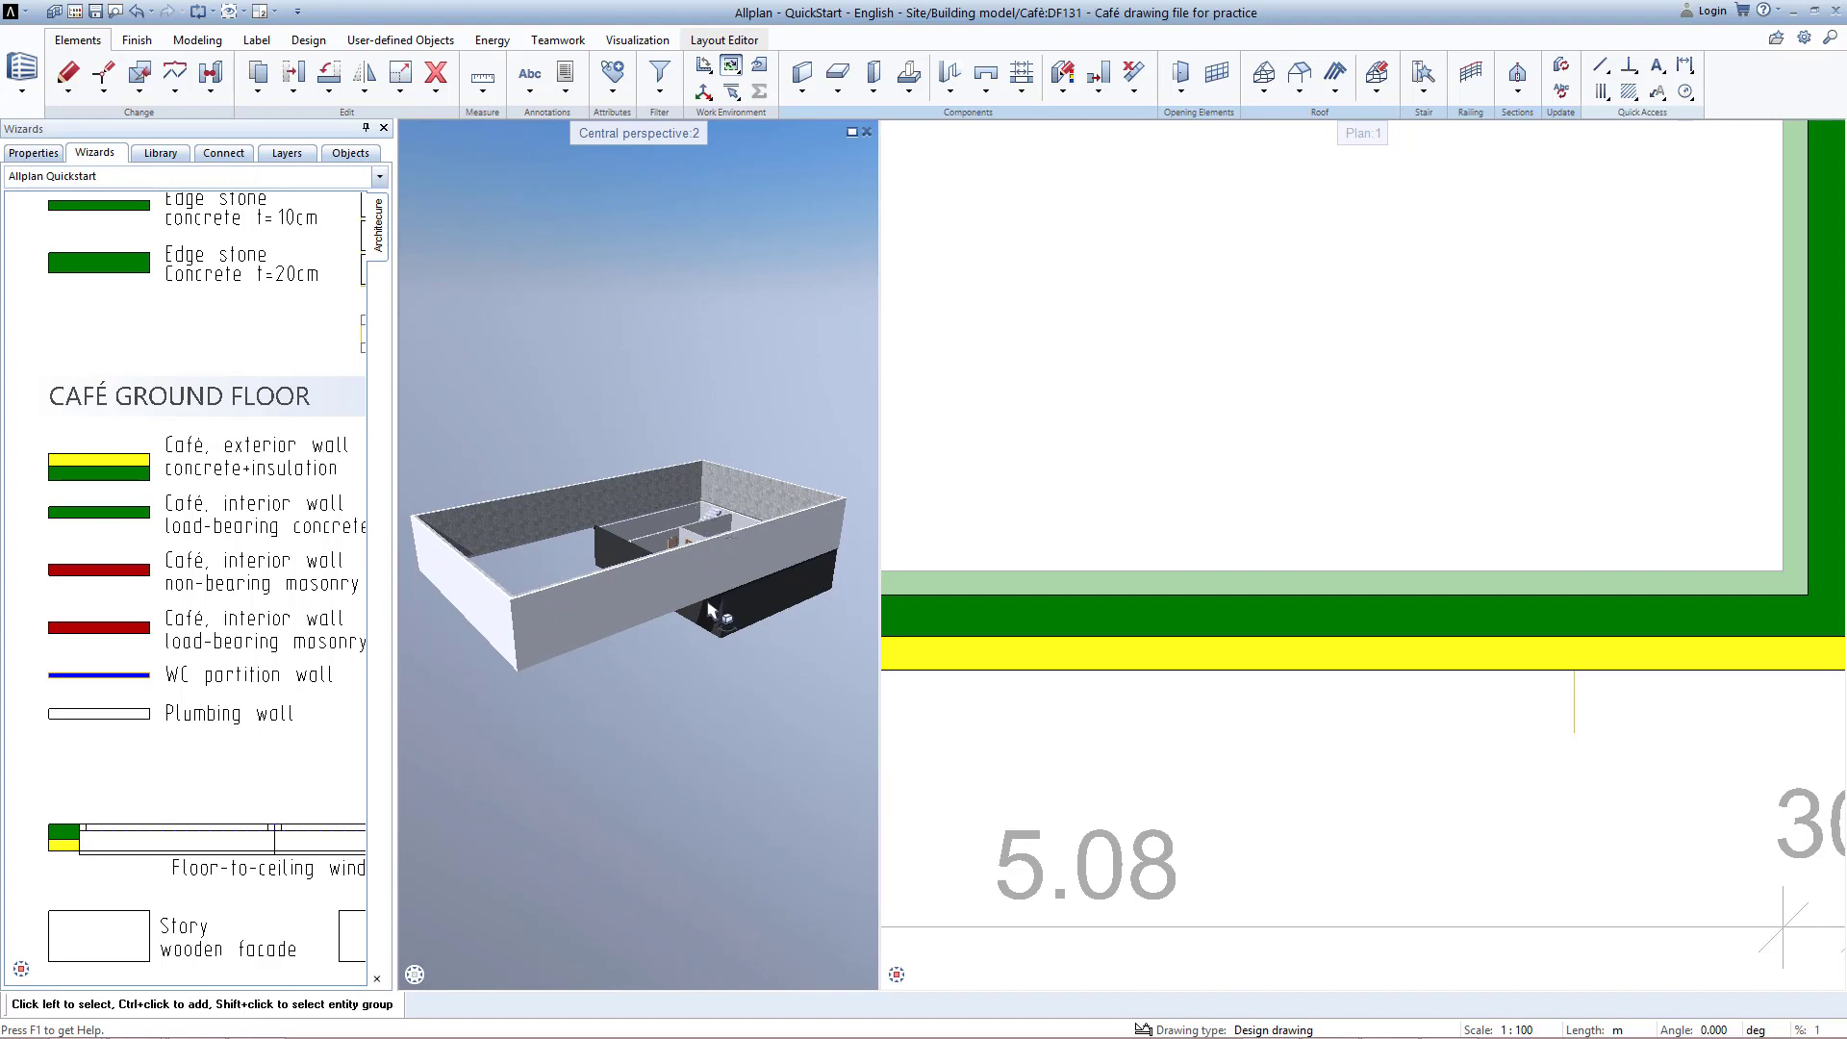
left_click_drag(634, 694, 510, 757)
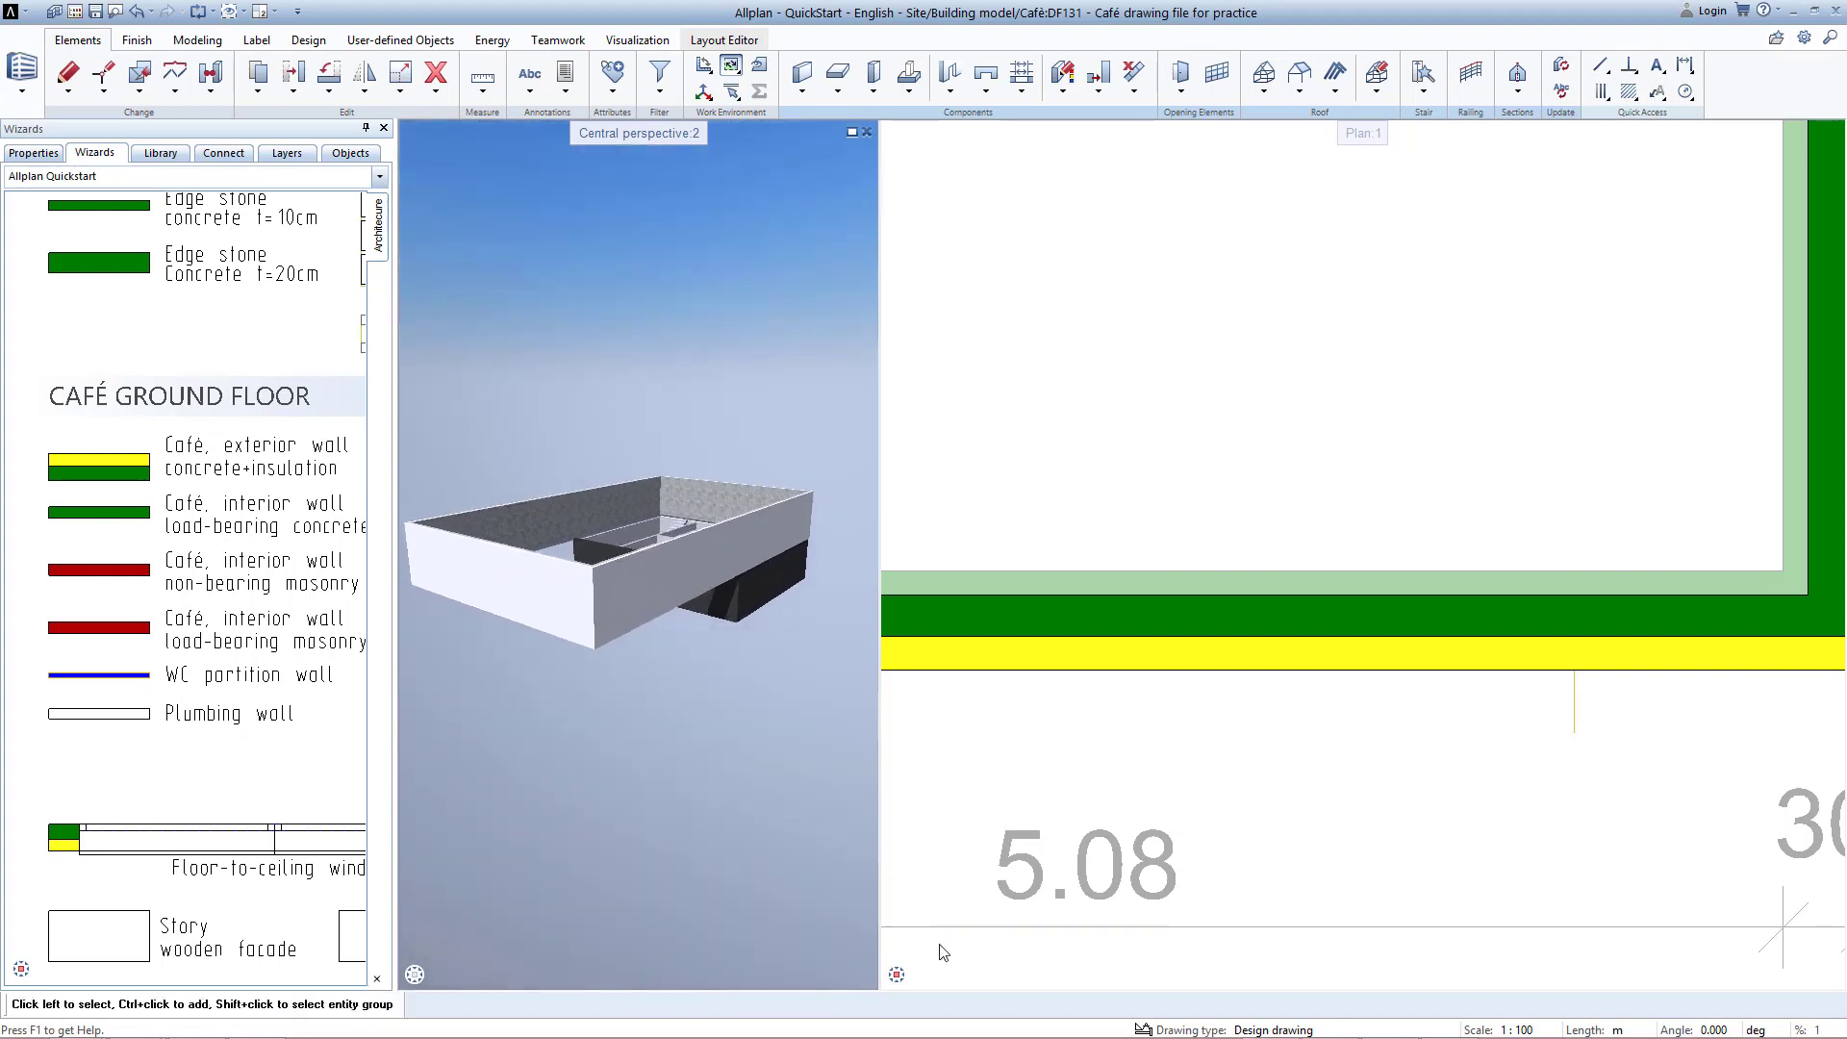
left_click(920, 975)
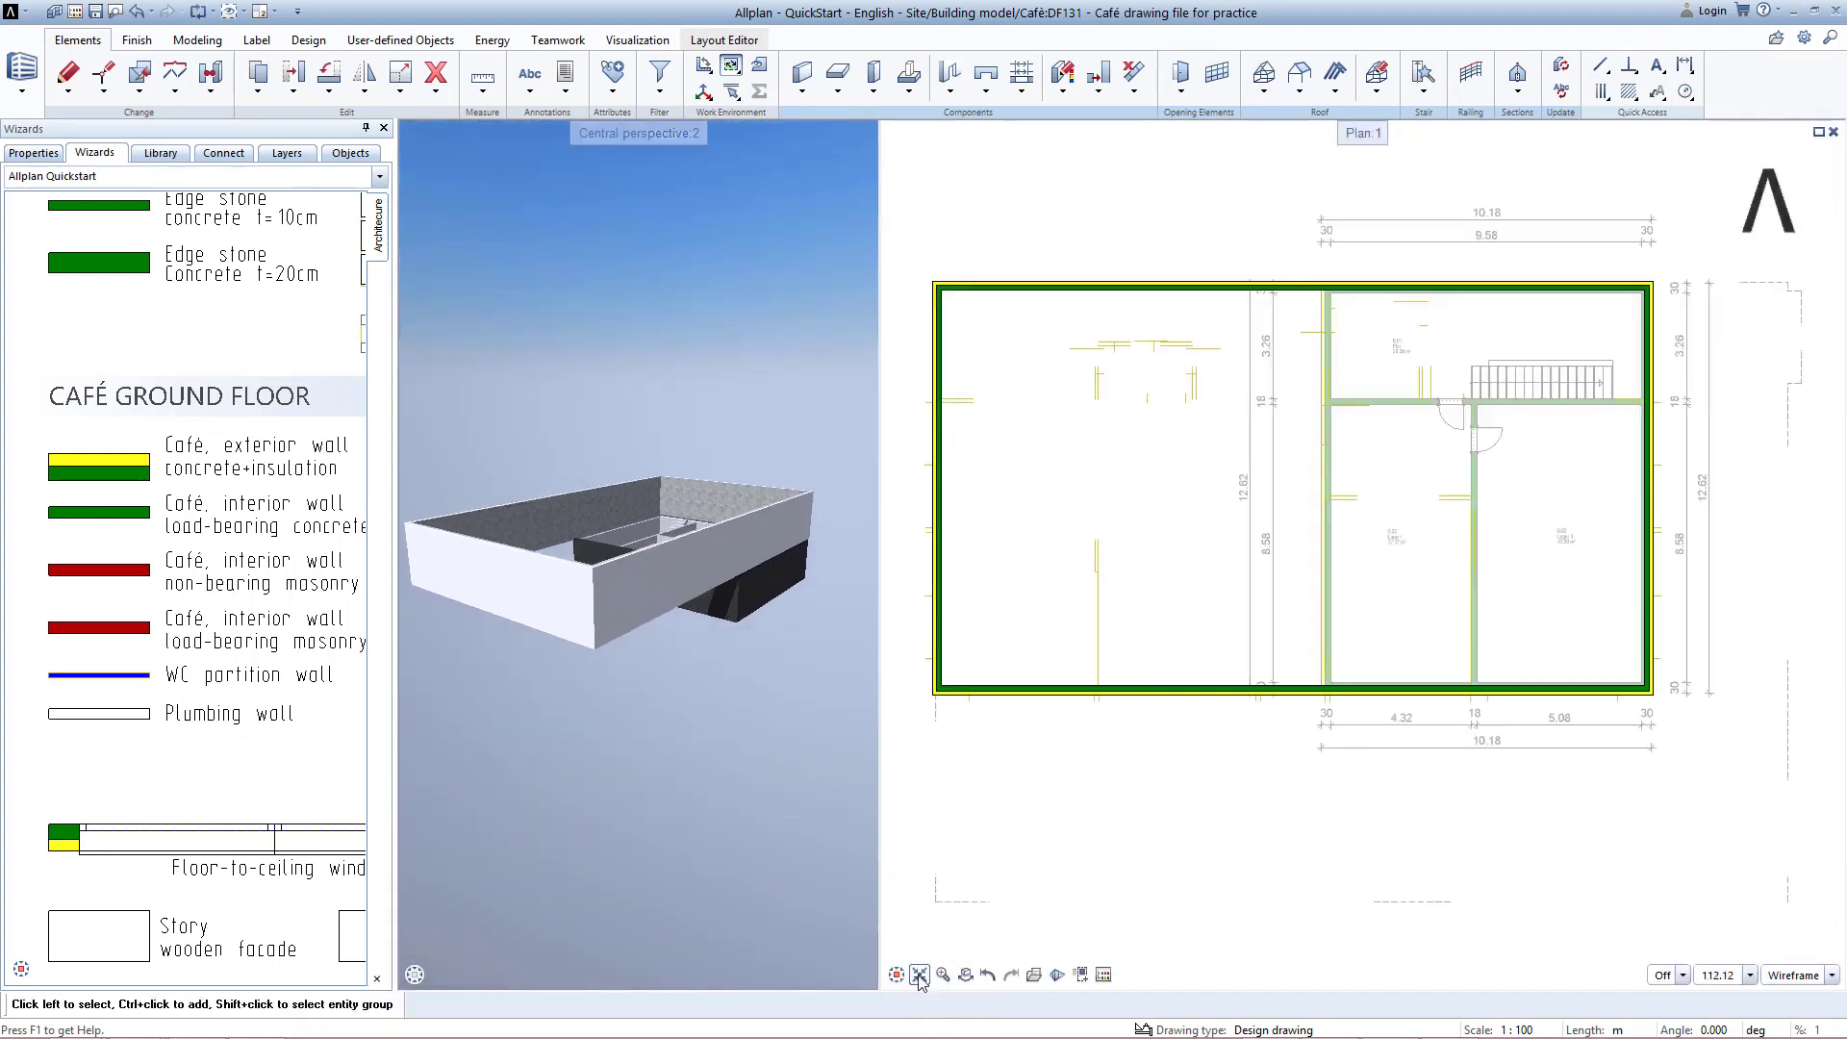
left_click(75, 12)
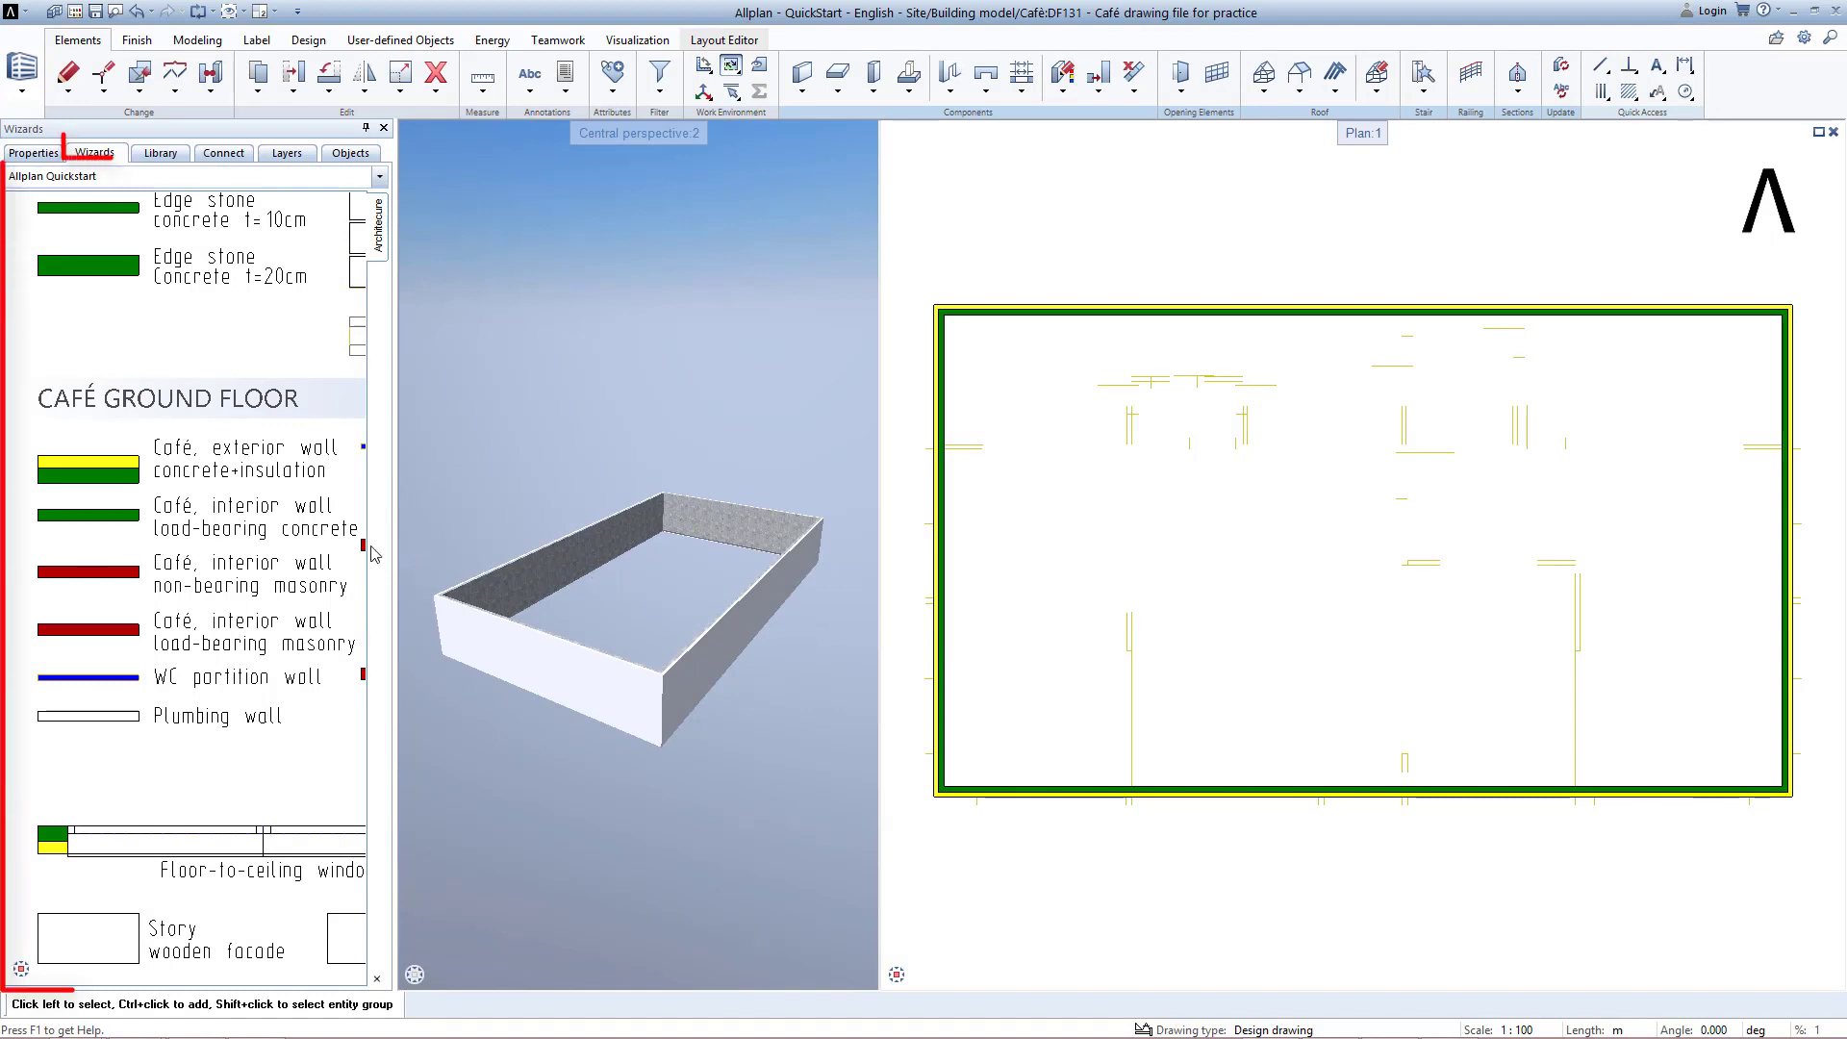
Step: Draw a load-bearing masonry interior wall across the full building length, between the upper guide marks on the two short exterior walls
double_click(101, 630)
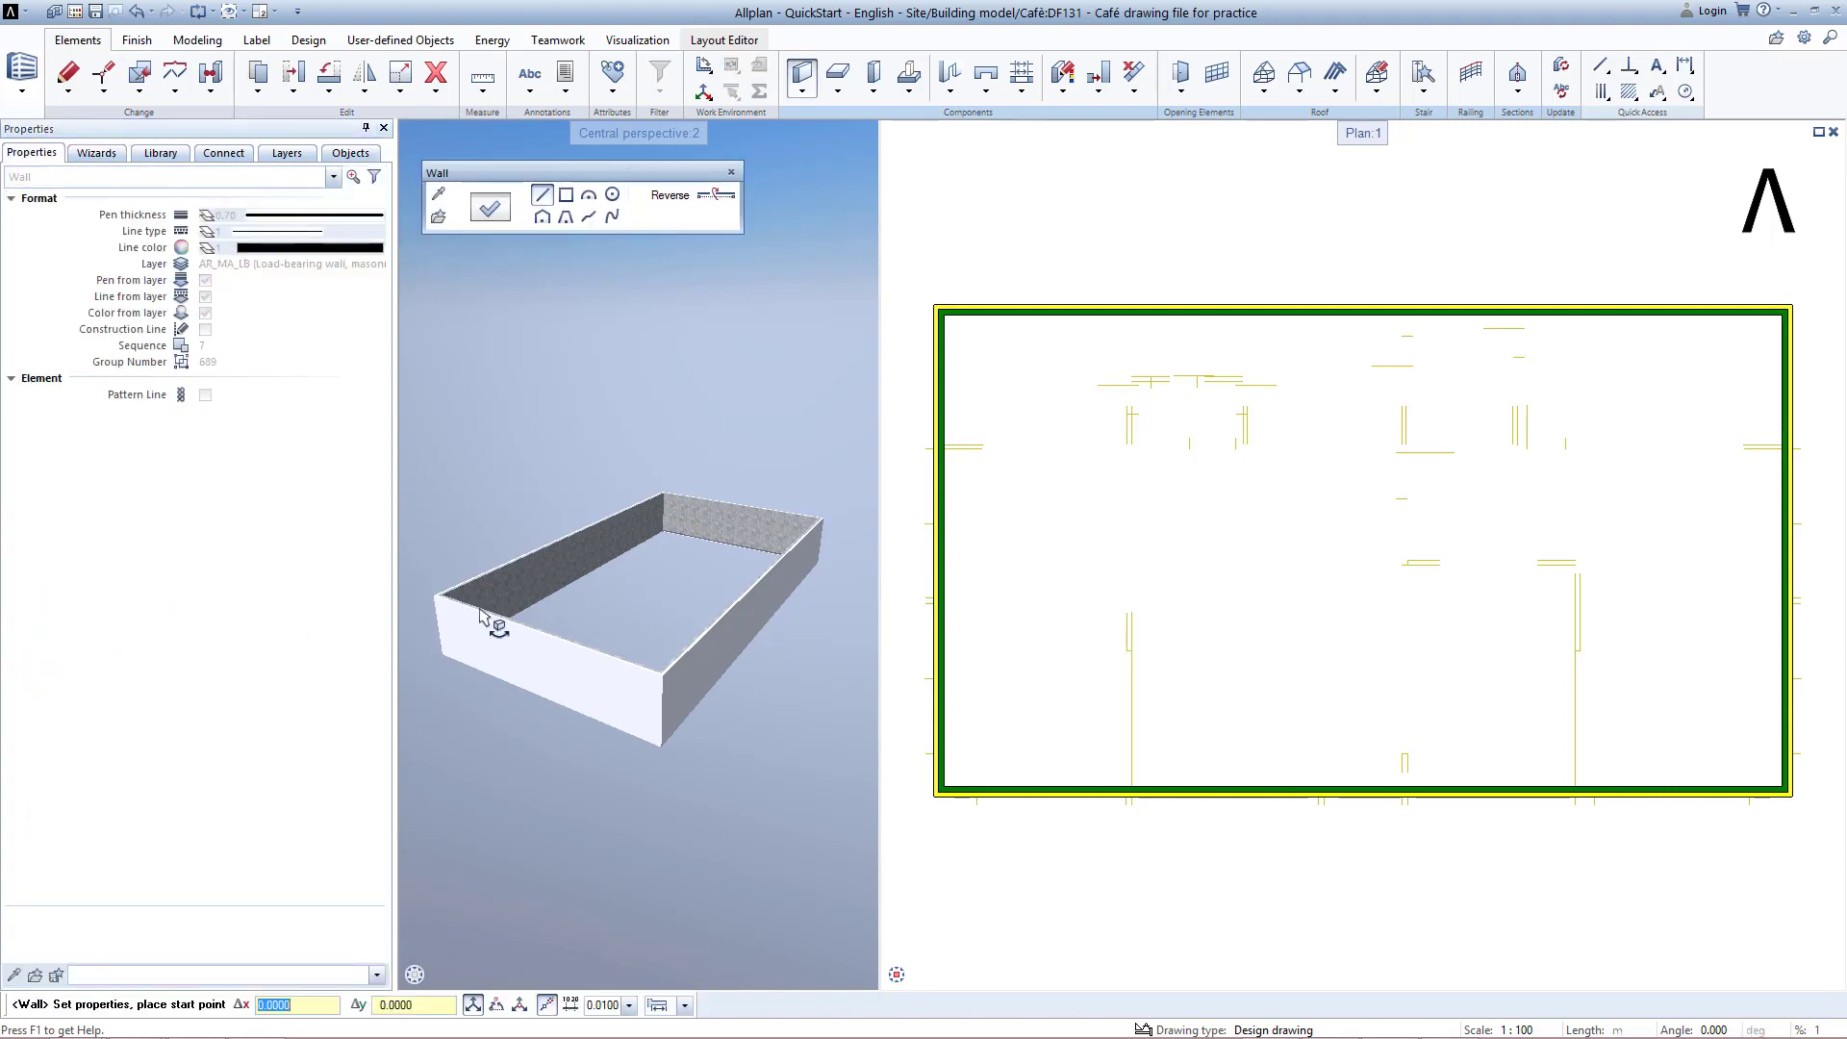
scroll(946, 475, "up", 5)
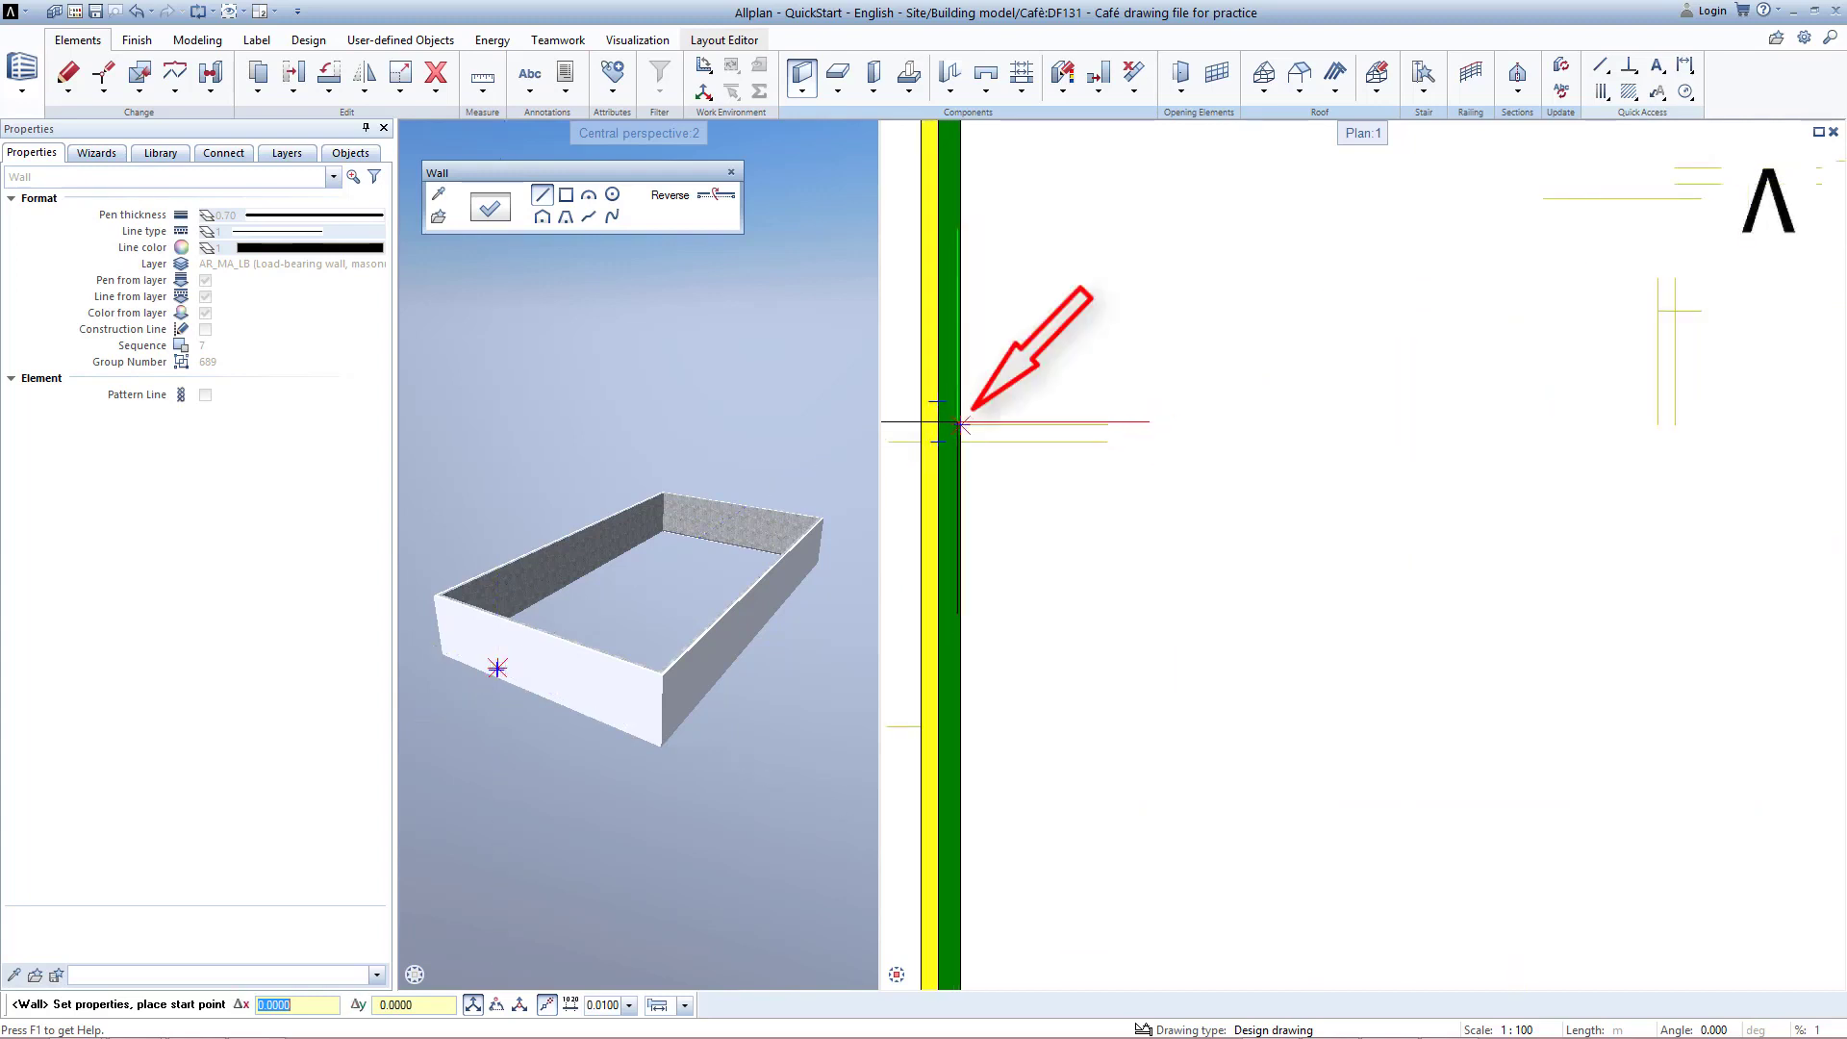
left_click(962, 423)
scroll(1600, 524, "down", 5)
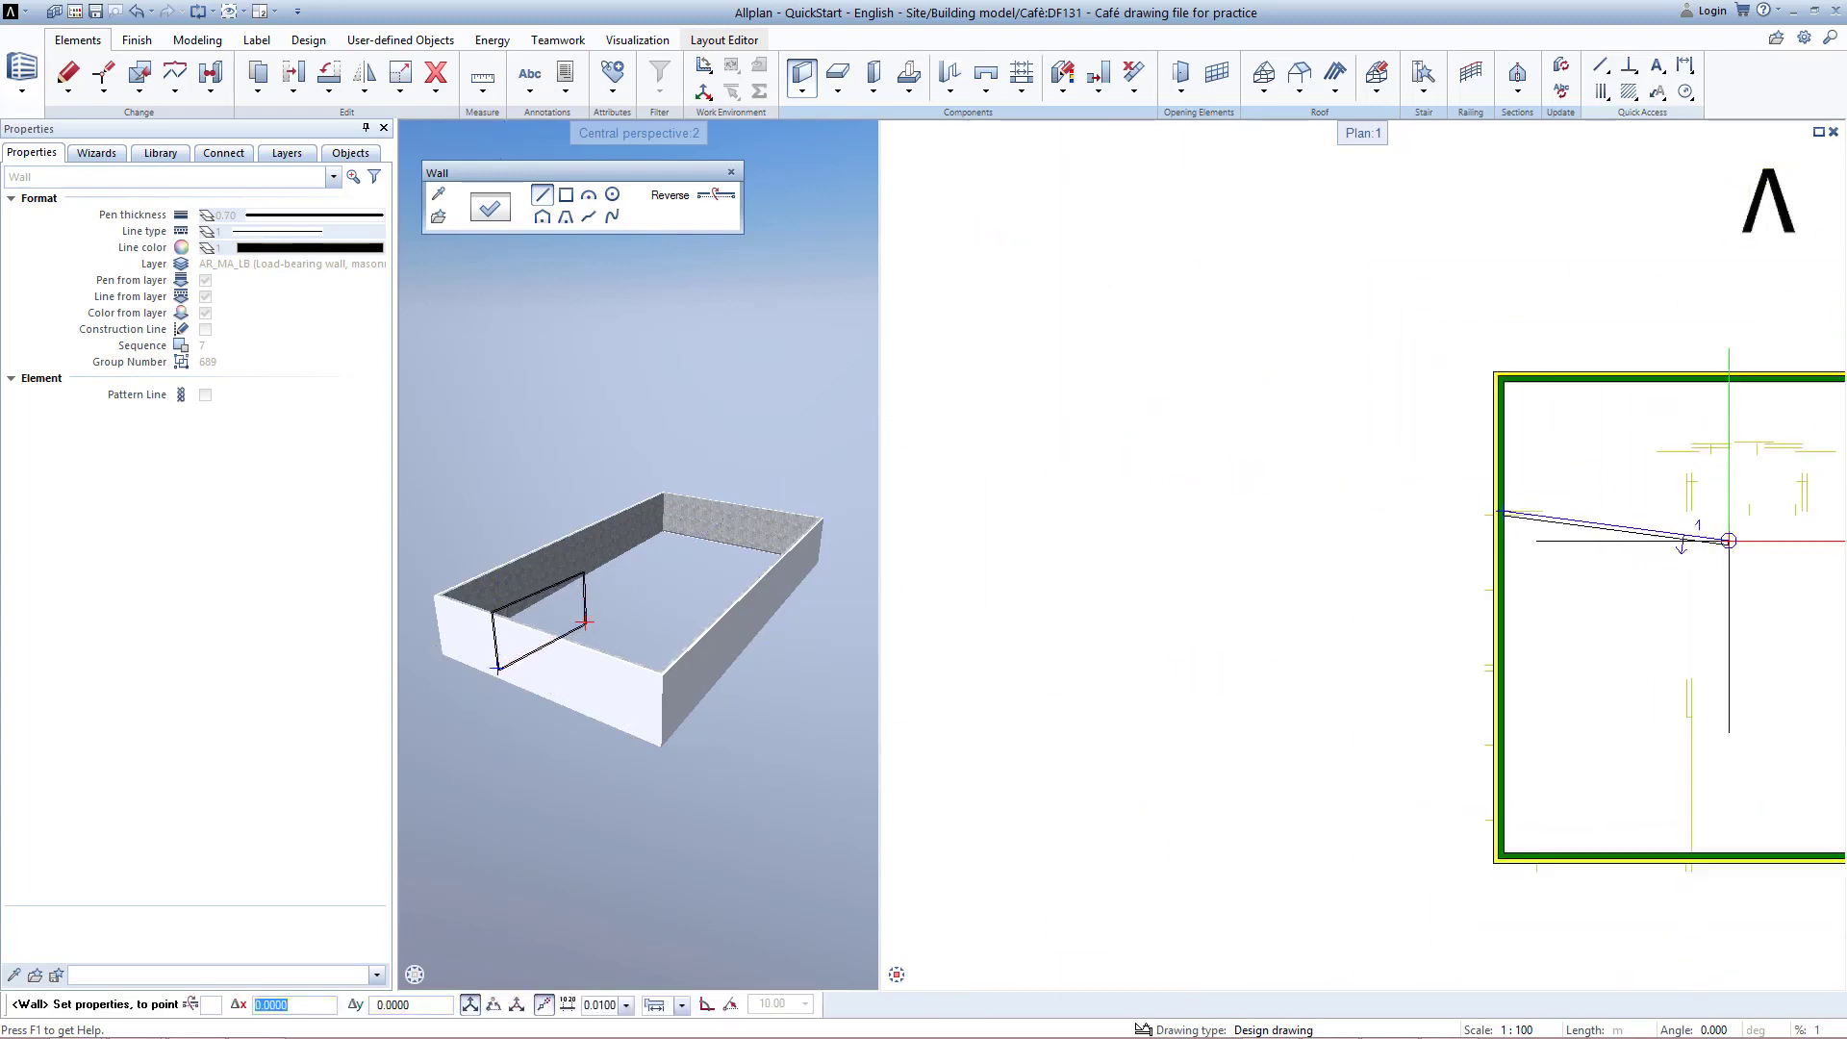
middle_click_drag(1447, 546, 1057, 549)
scroll(1615, 499, "up", 5)
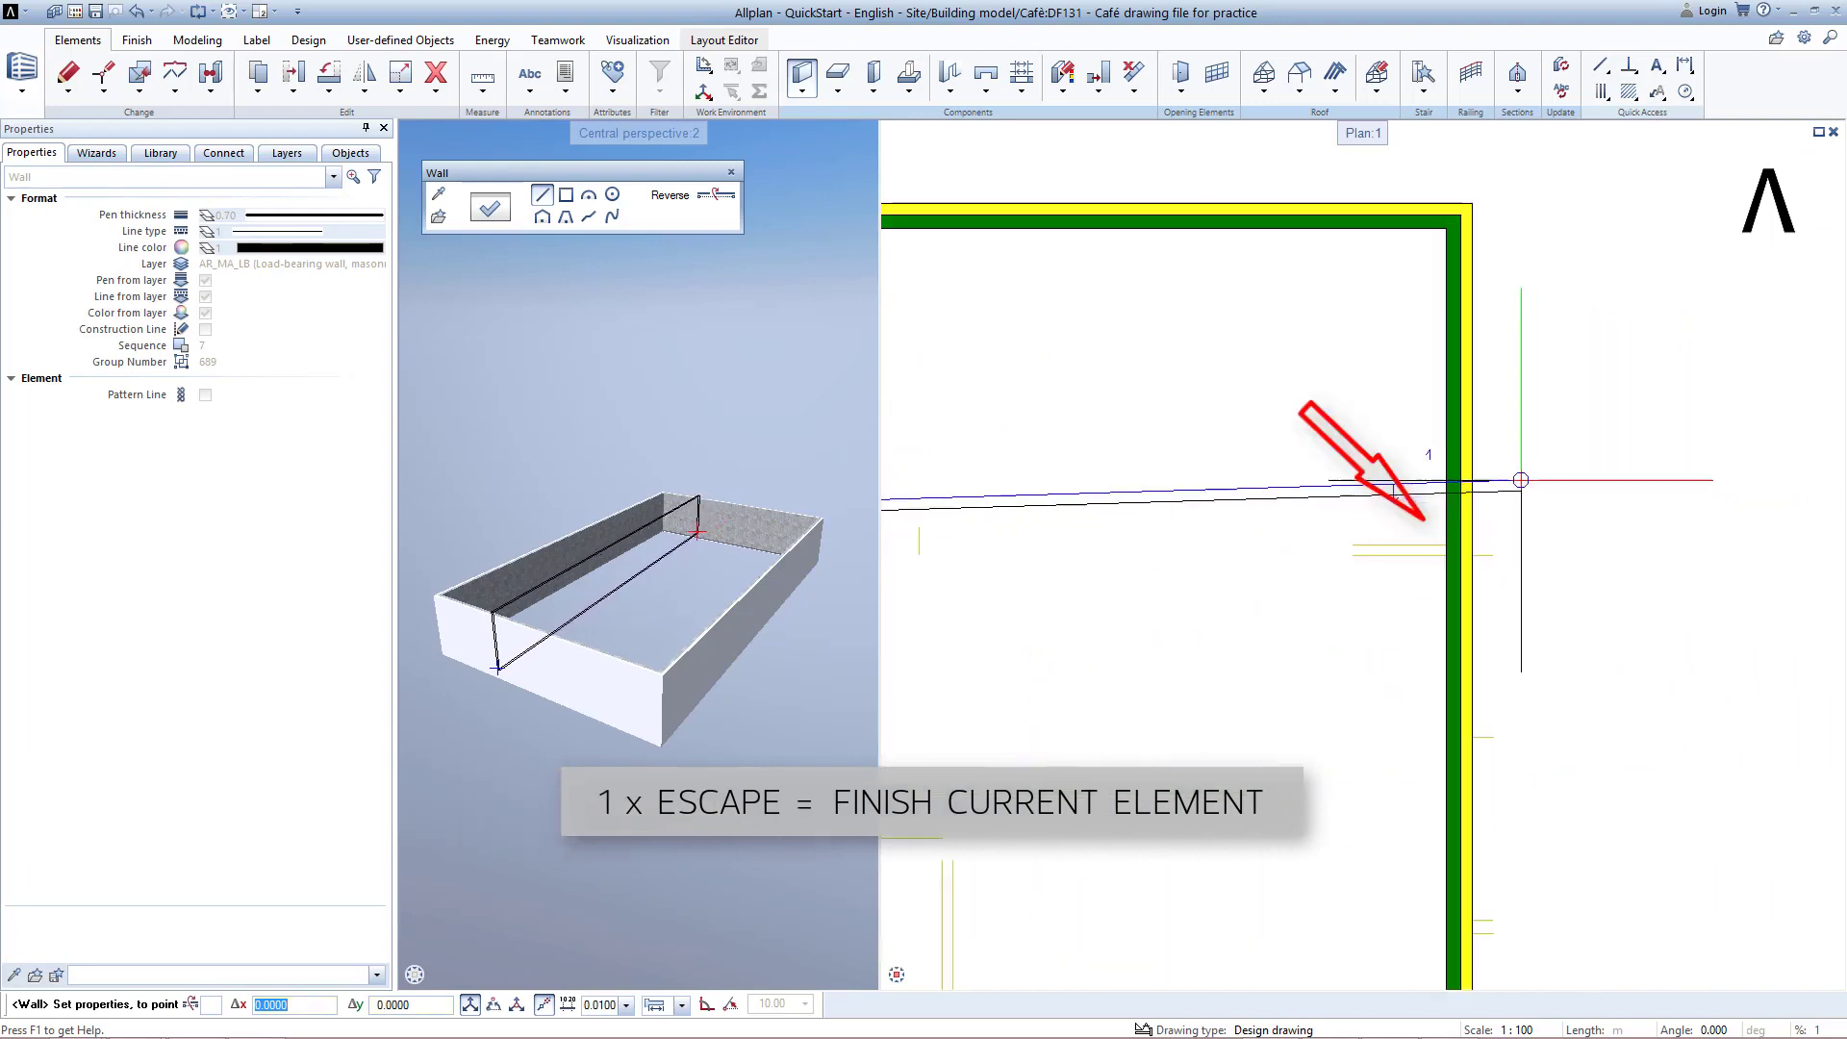
left_click(1450, 547)
key("Escape")
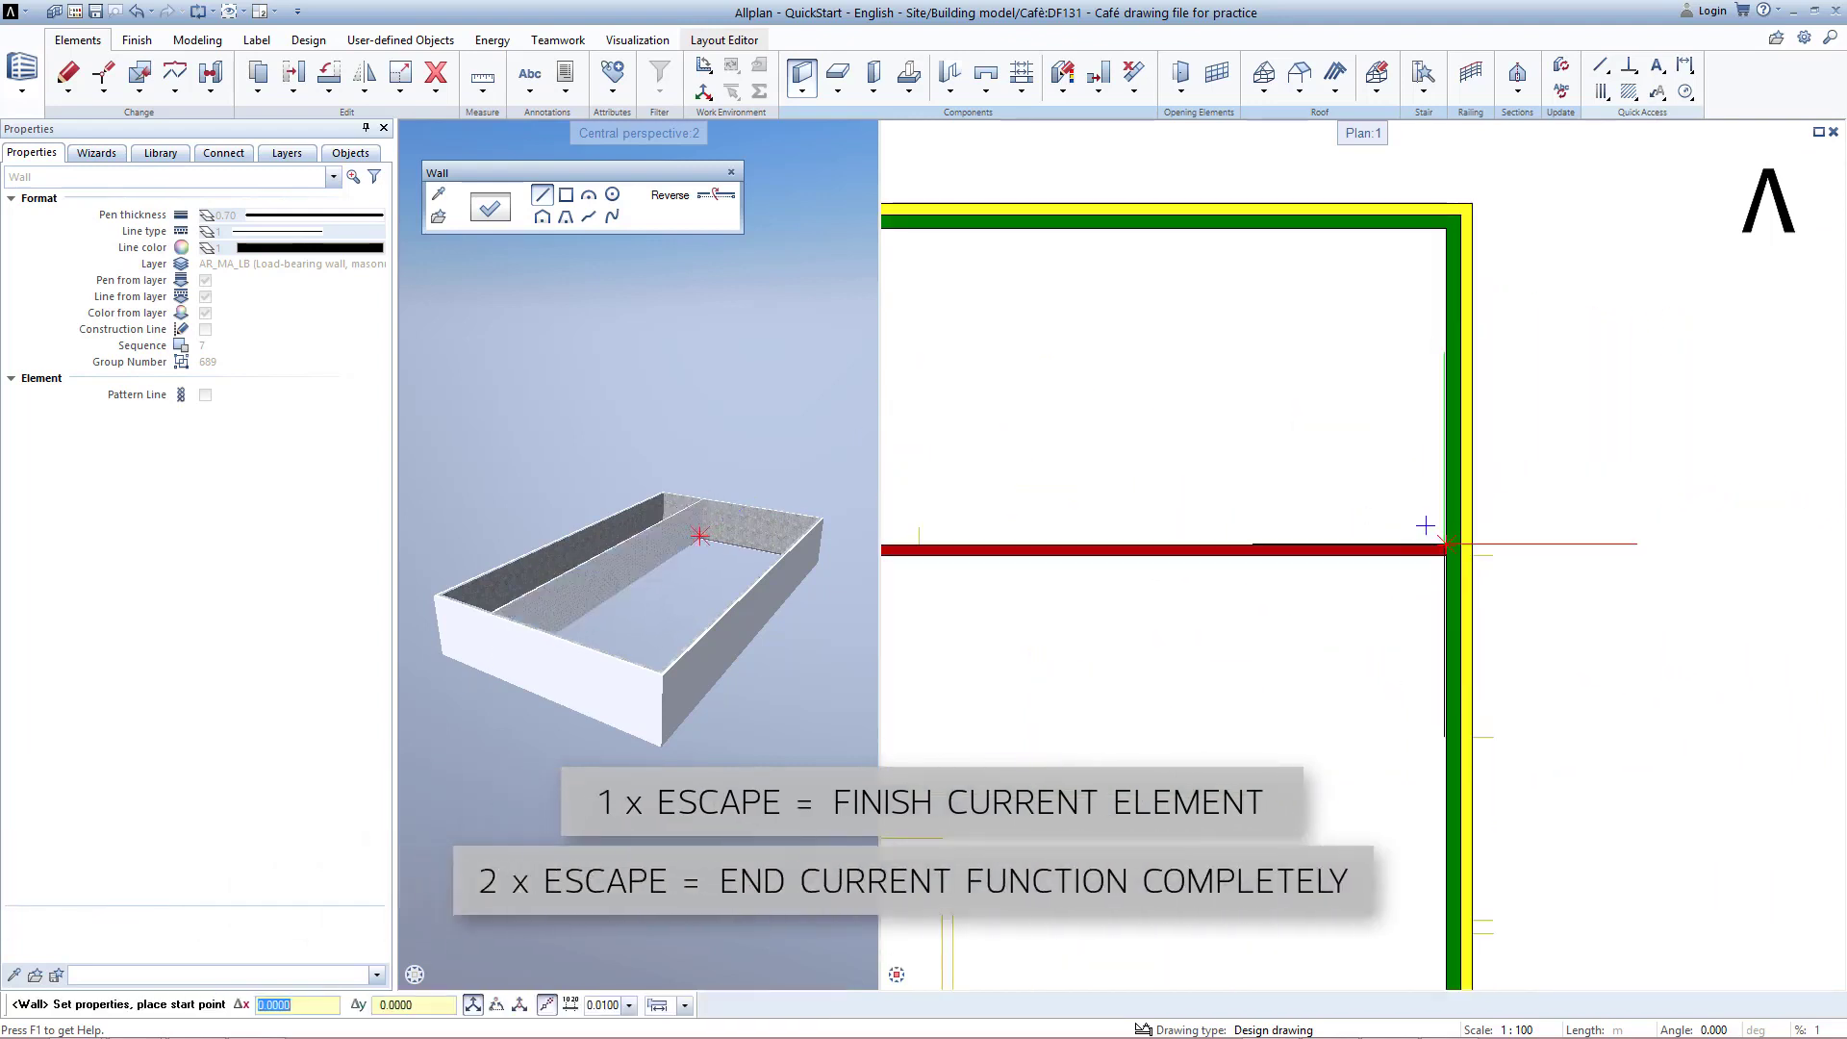
key("Escape")
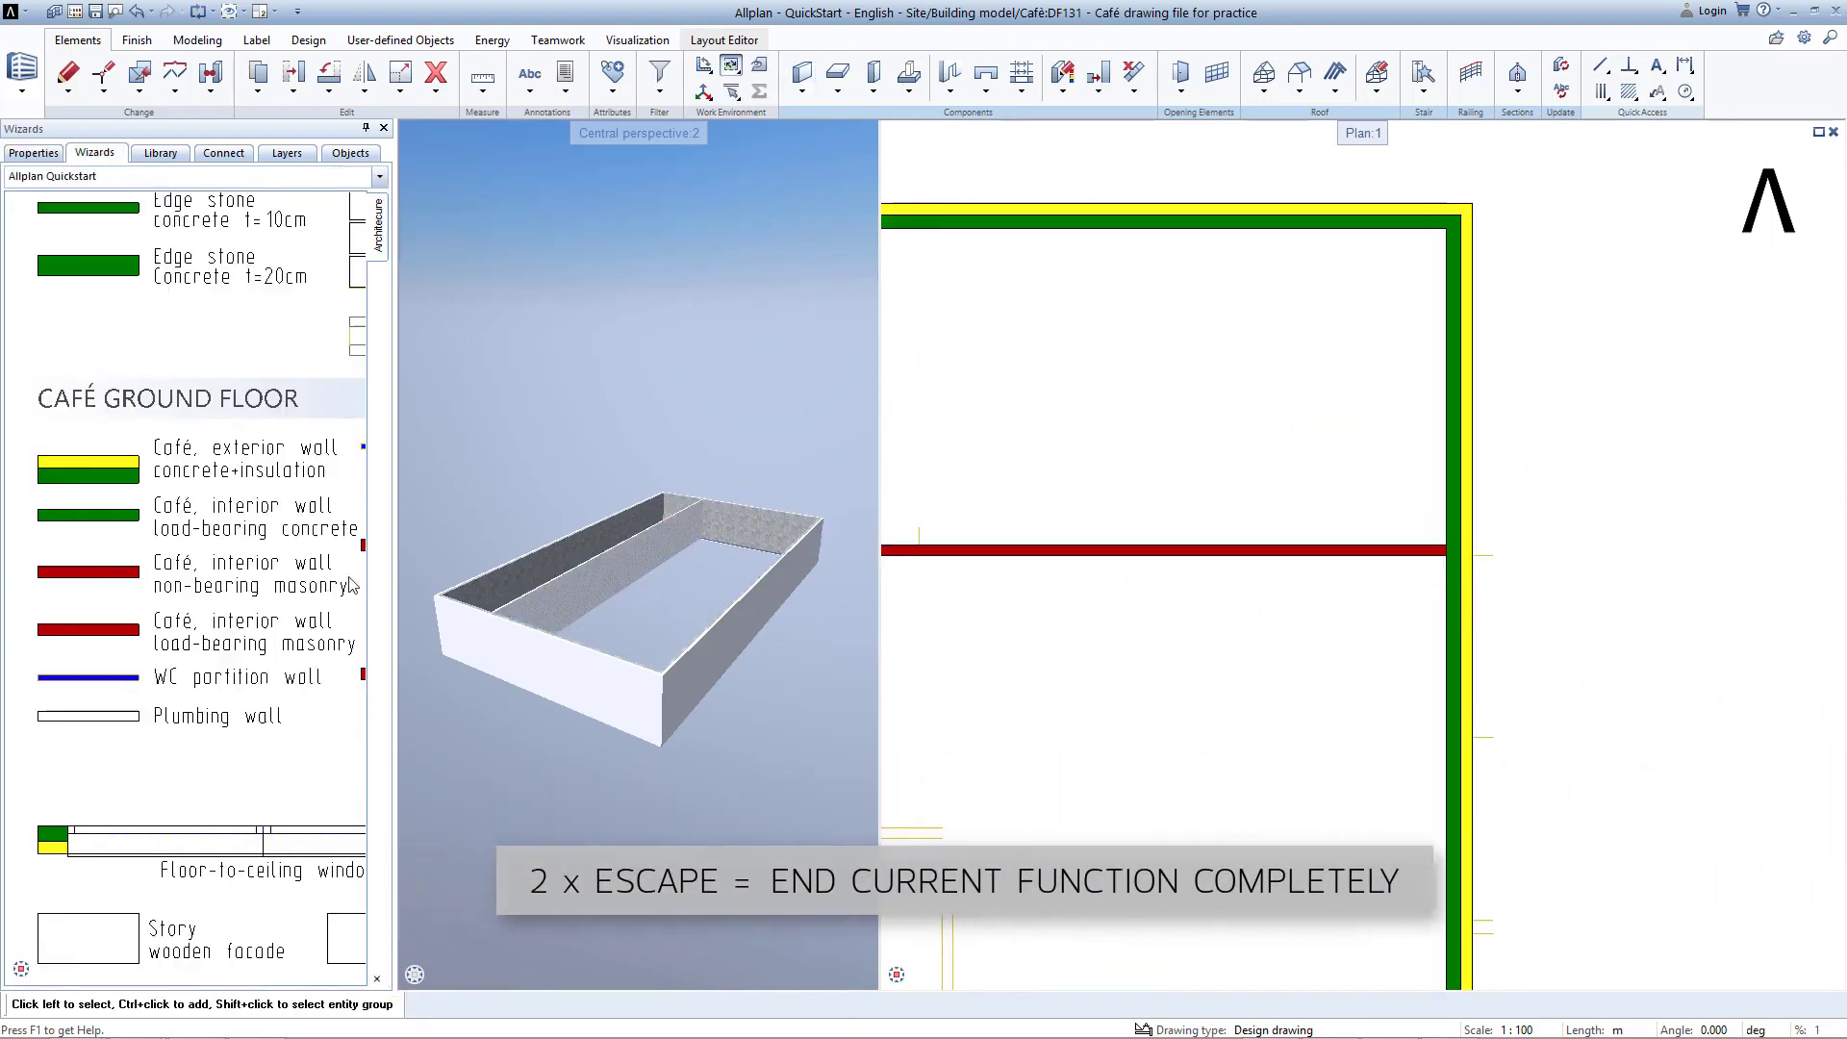
Step: Draw the leftmost non-bearing masonry partition from the long interior wall to the upper exterior wall at the first guide marks
double_click(119, 574)
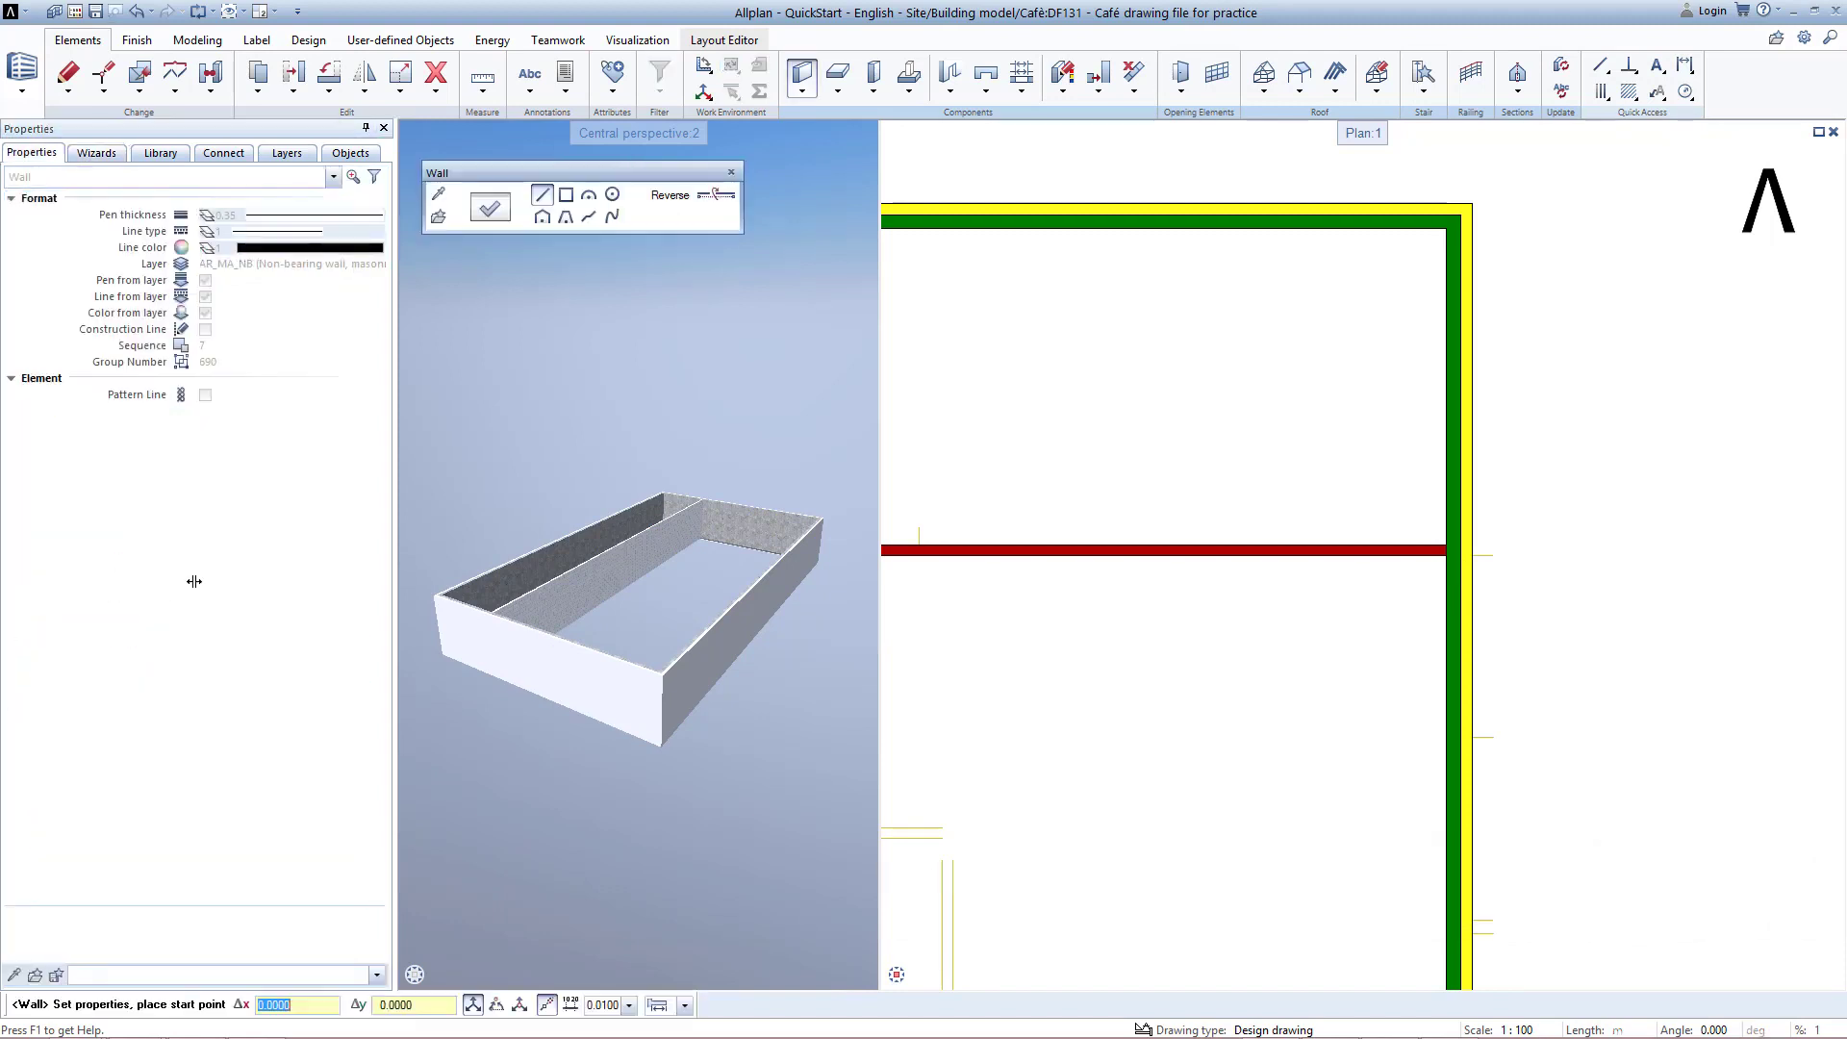
scroll(904, 616, "down", 5)
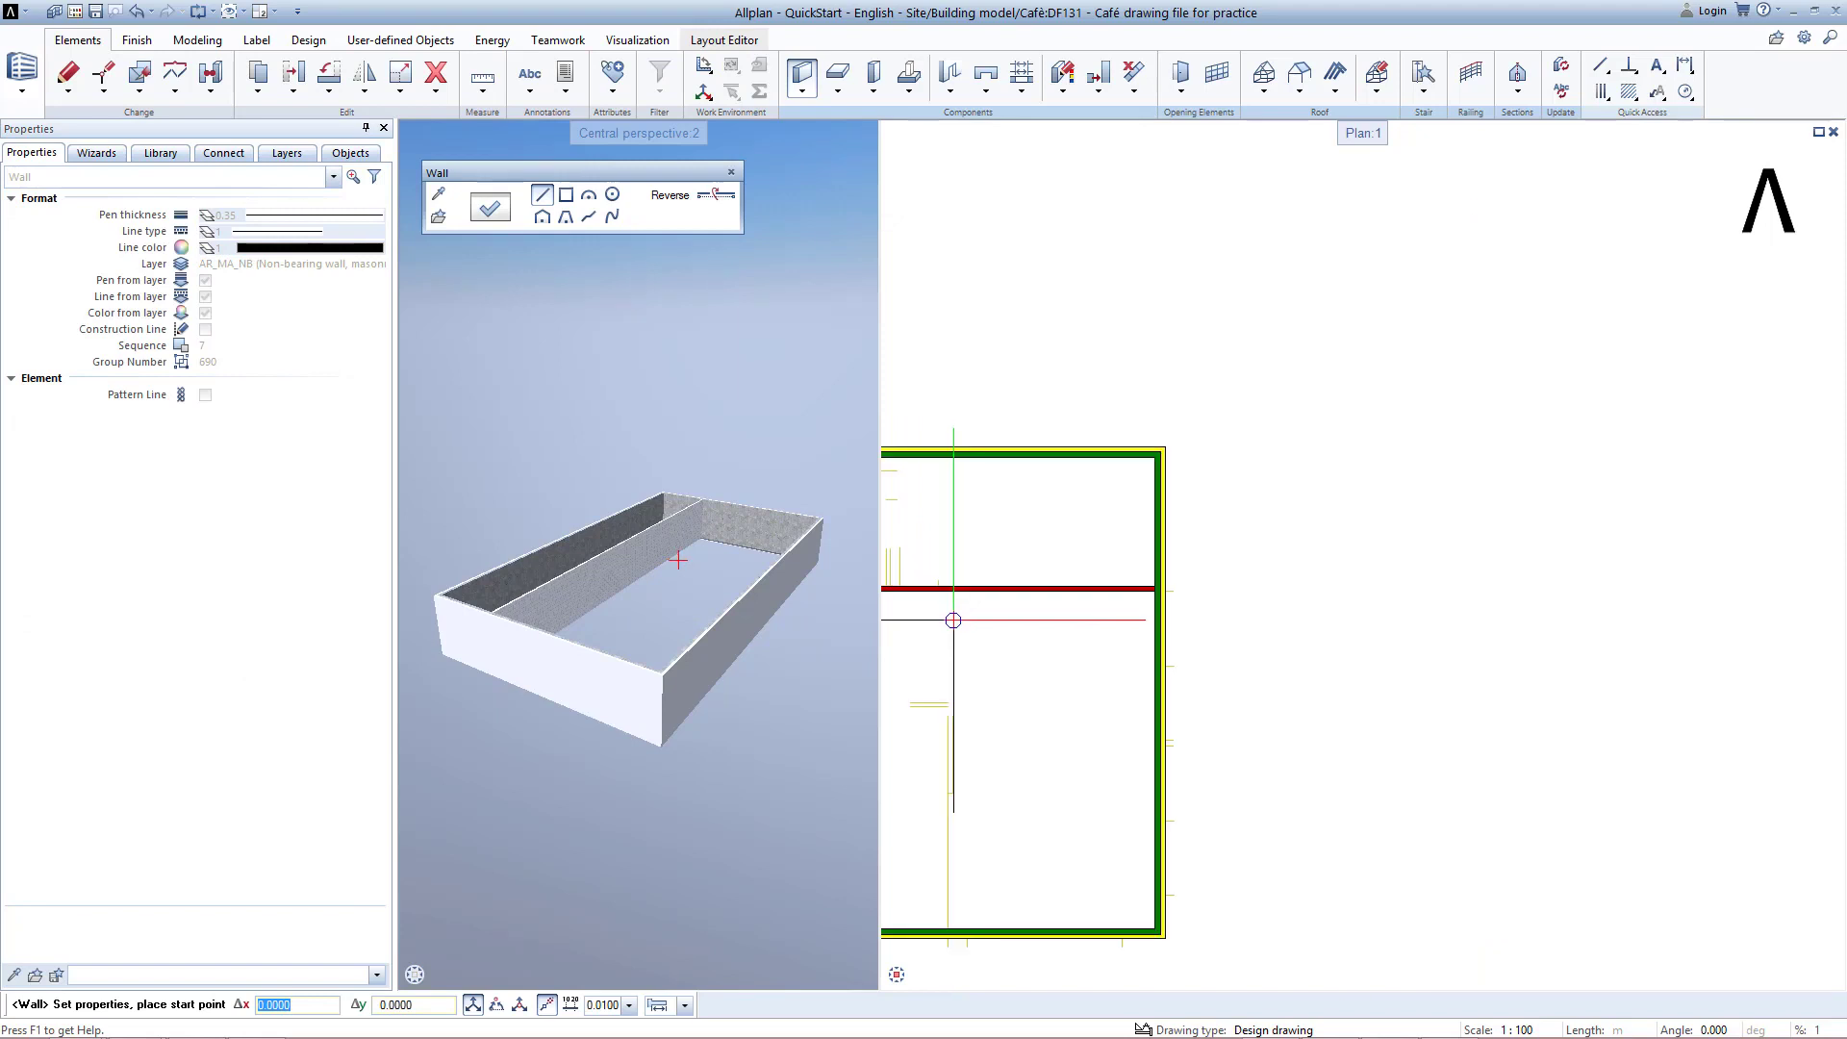
scroll(1124, 675, "up", 4)
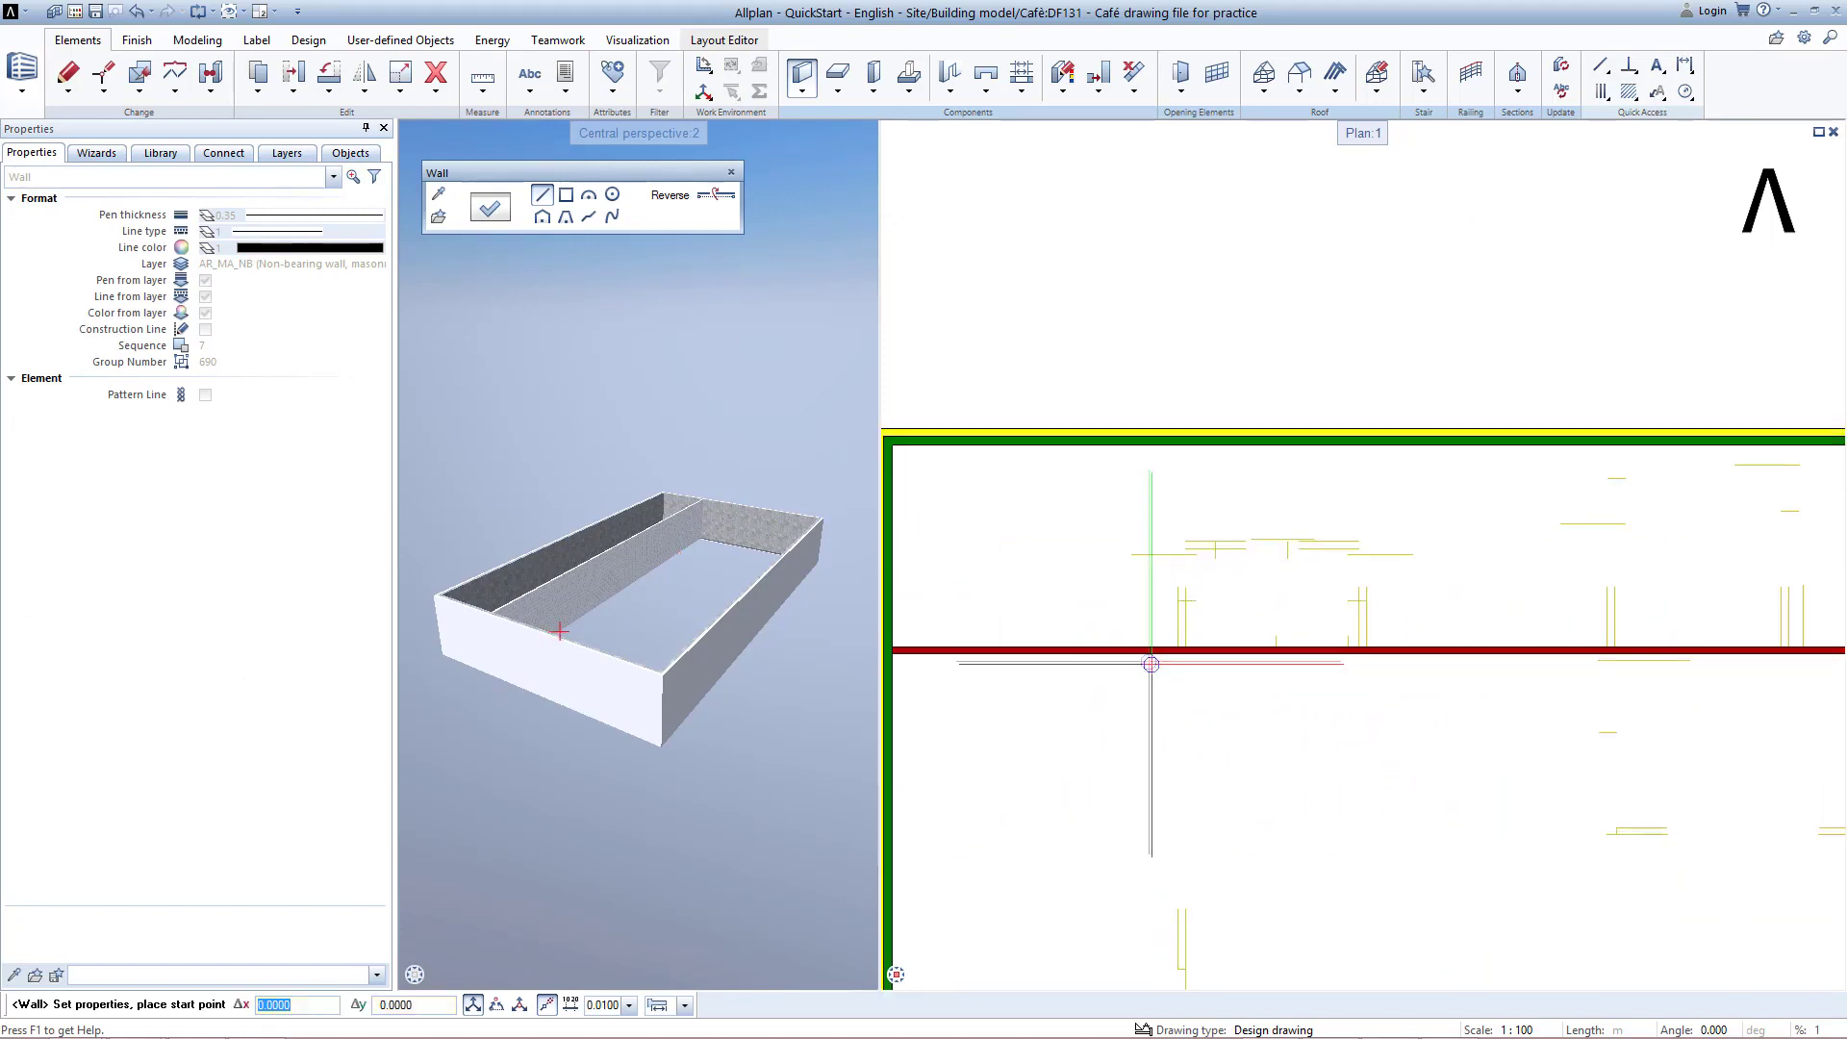
left_click(1198, 630)
scroll(1202, 501, "down", 3)
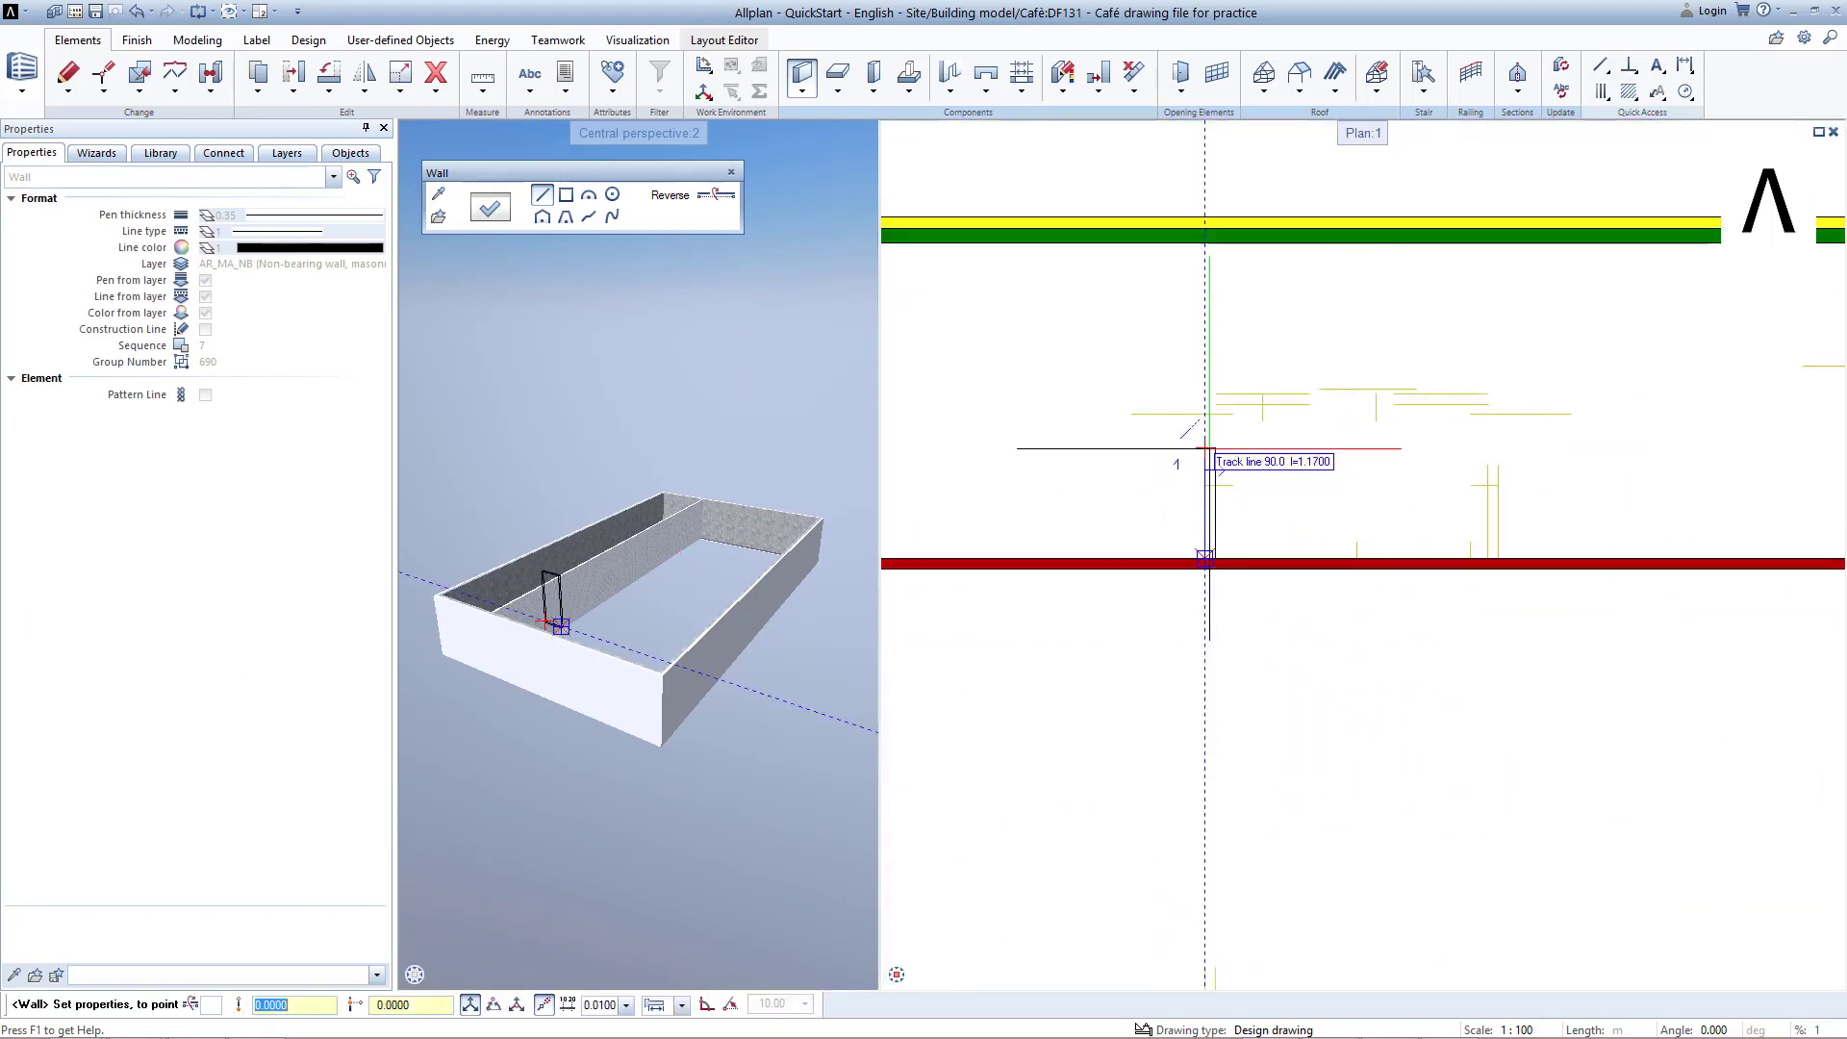
left_click(1171, 471)
key("Escape")
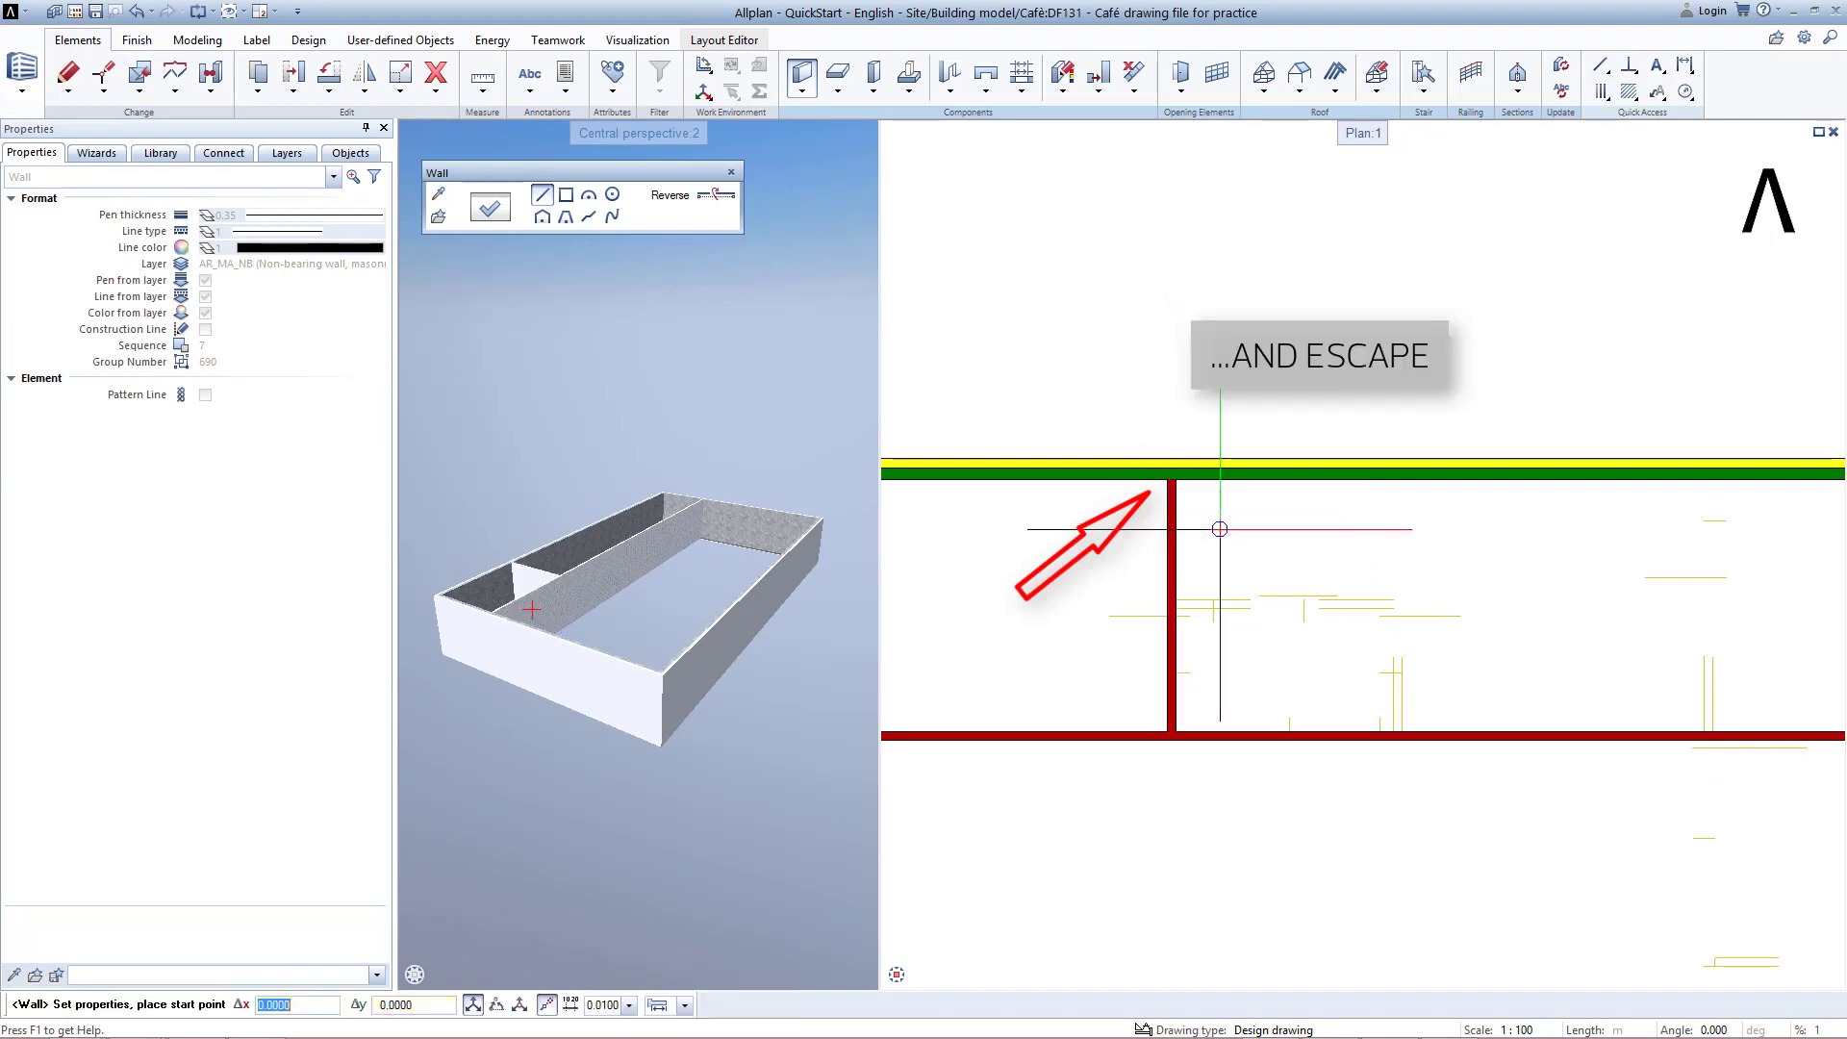
Step: Draw a second non-bearing masonry partition from the long interior wall to the upper exterior wall at the second guide marks
scroll(1227, 733, "up", 3)
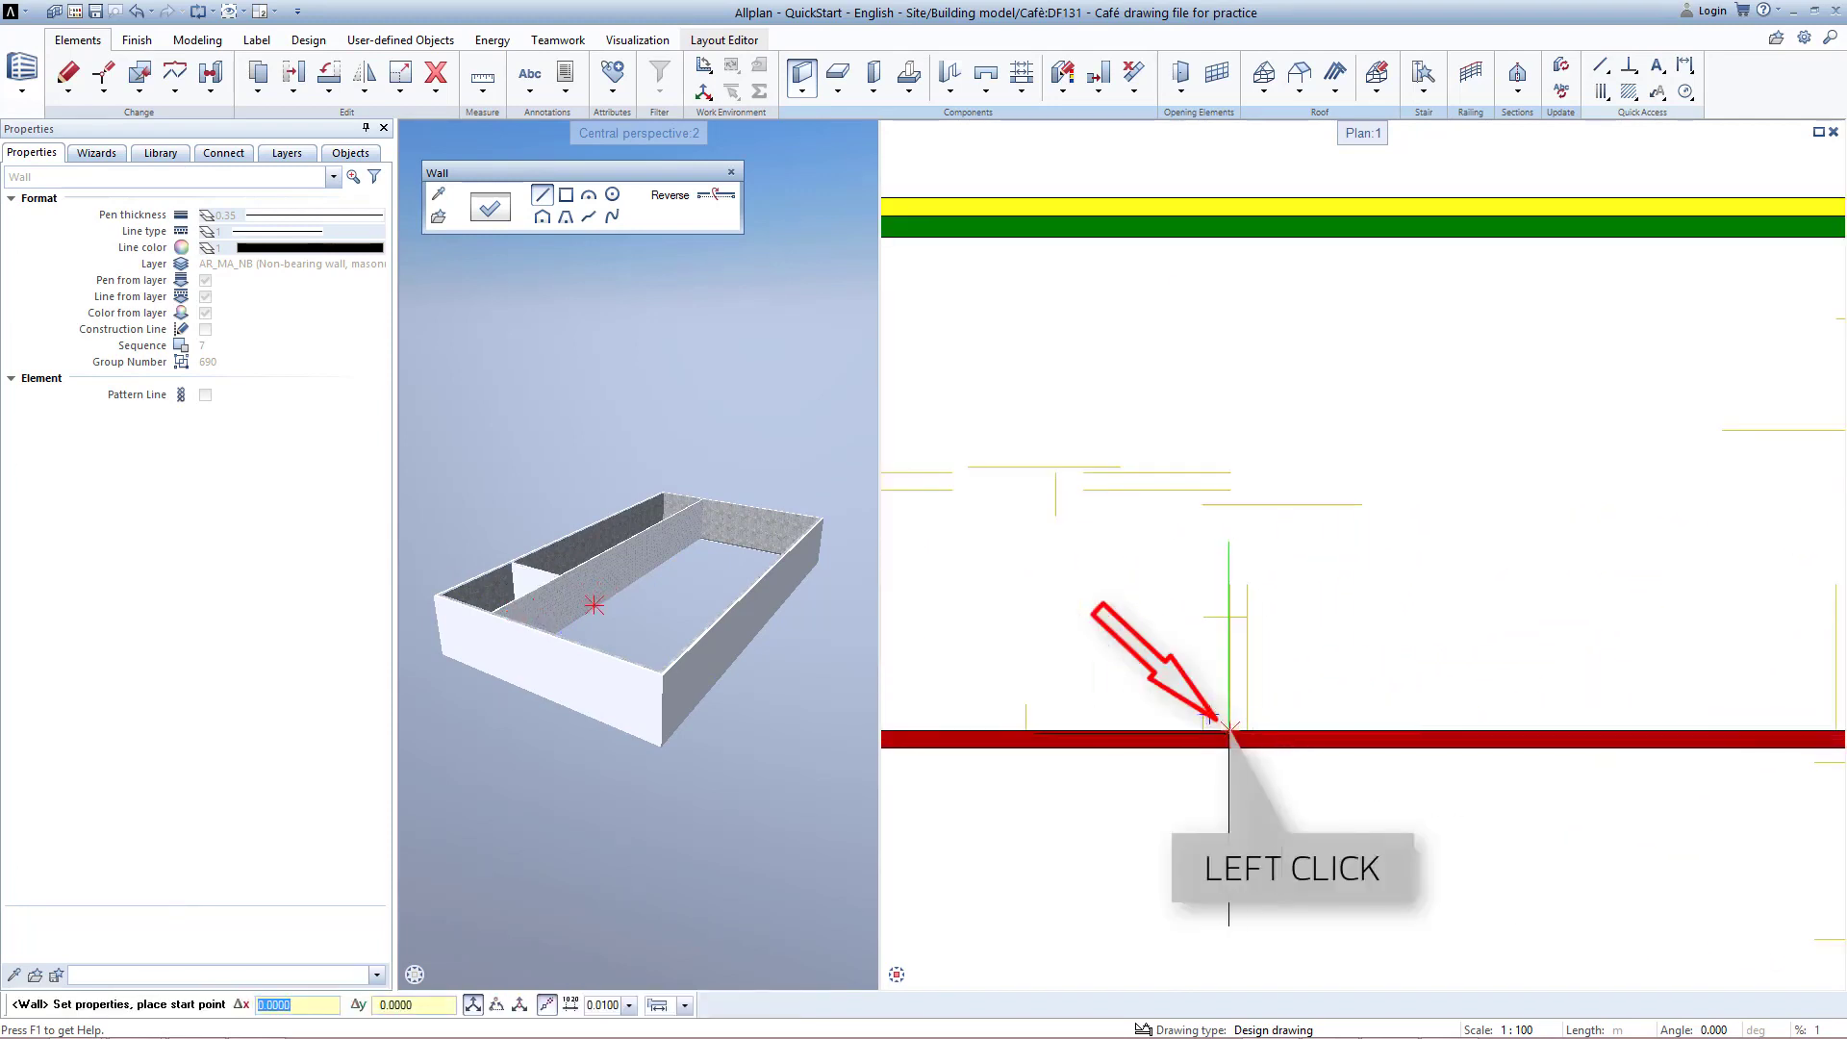
left_click(1230, 729)
left_click(1230, 253)
key("Escape")
Step: Draw a third non-bearing masonry partition between the long interior wall and the upper exterior wall at the third guide marks
scroll(1463, 453, "down", 2)
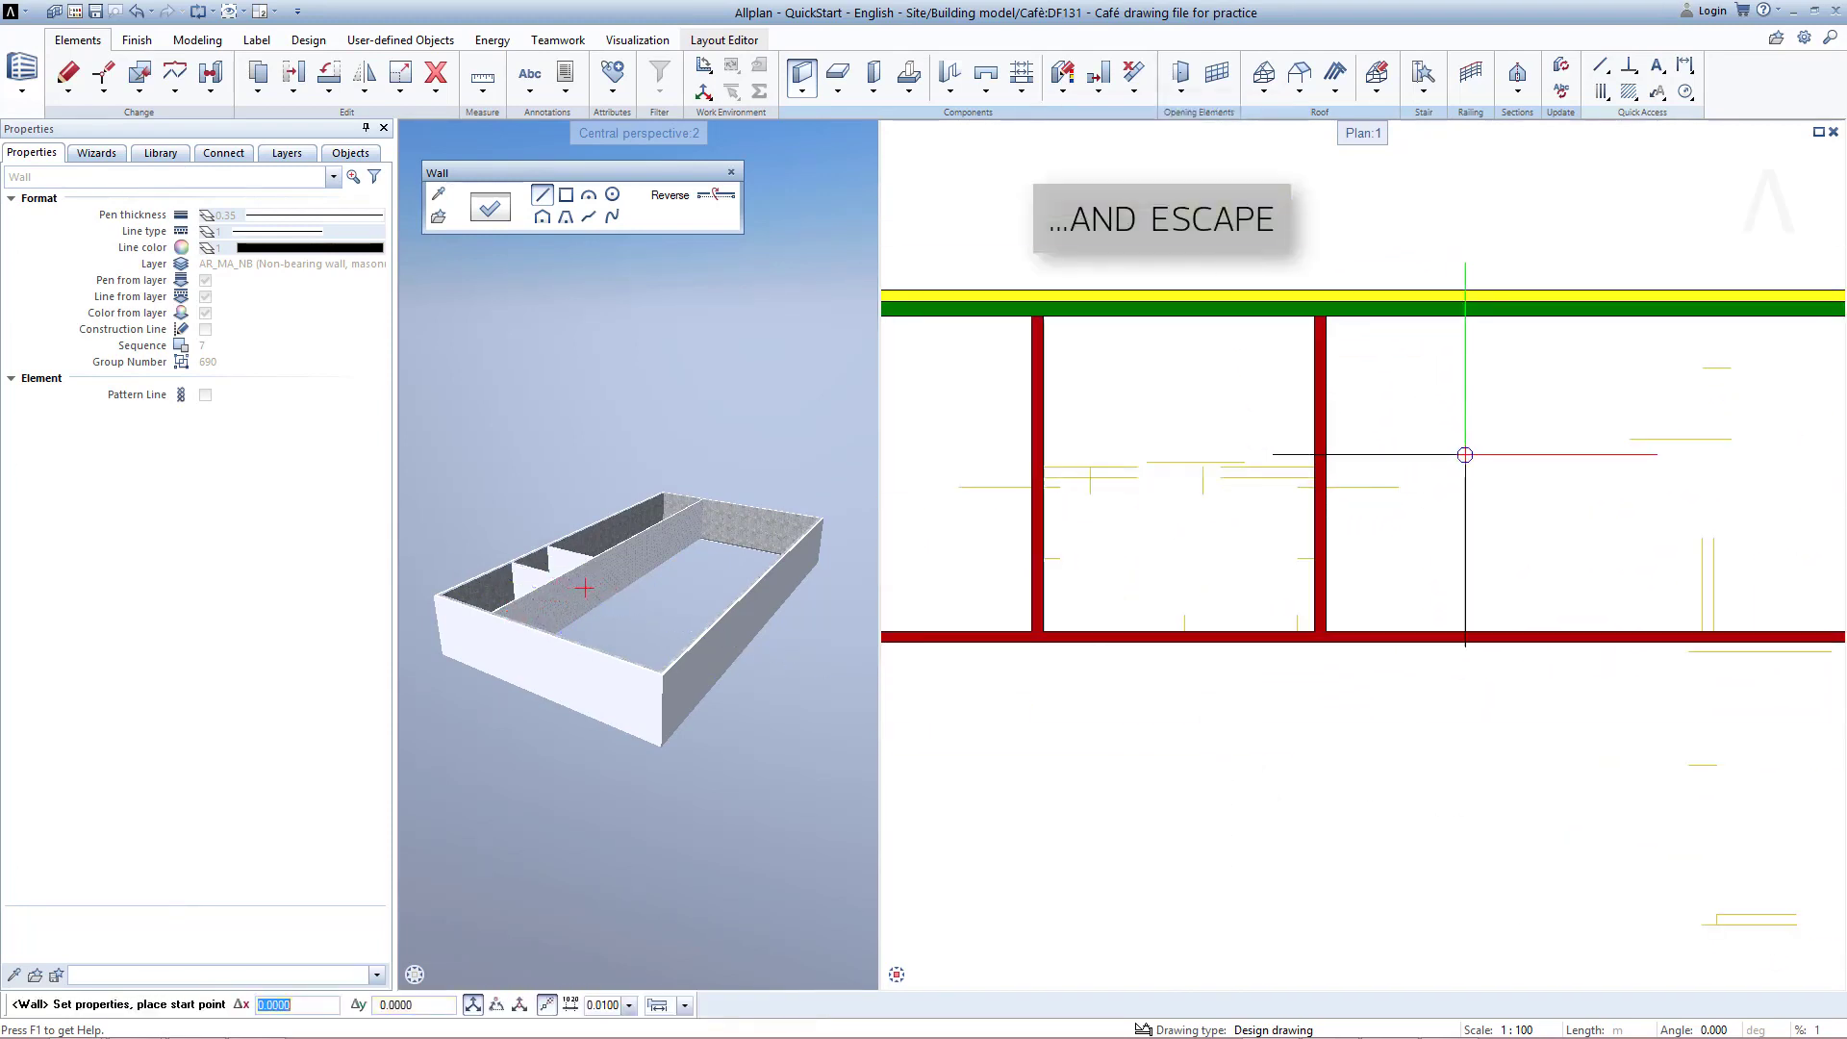
left_click(1382, 637)
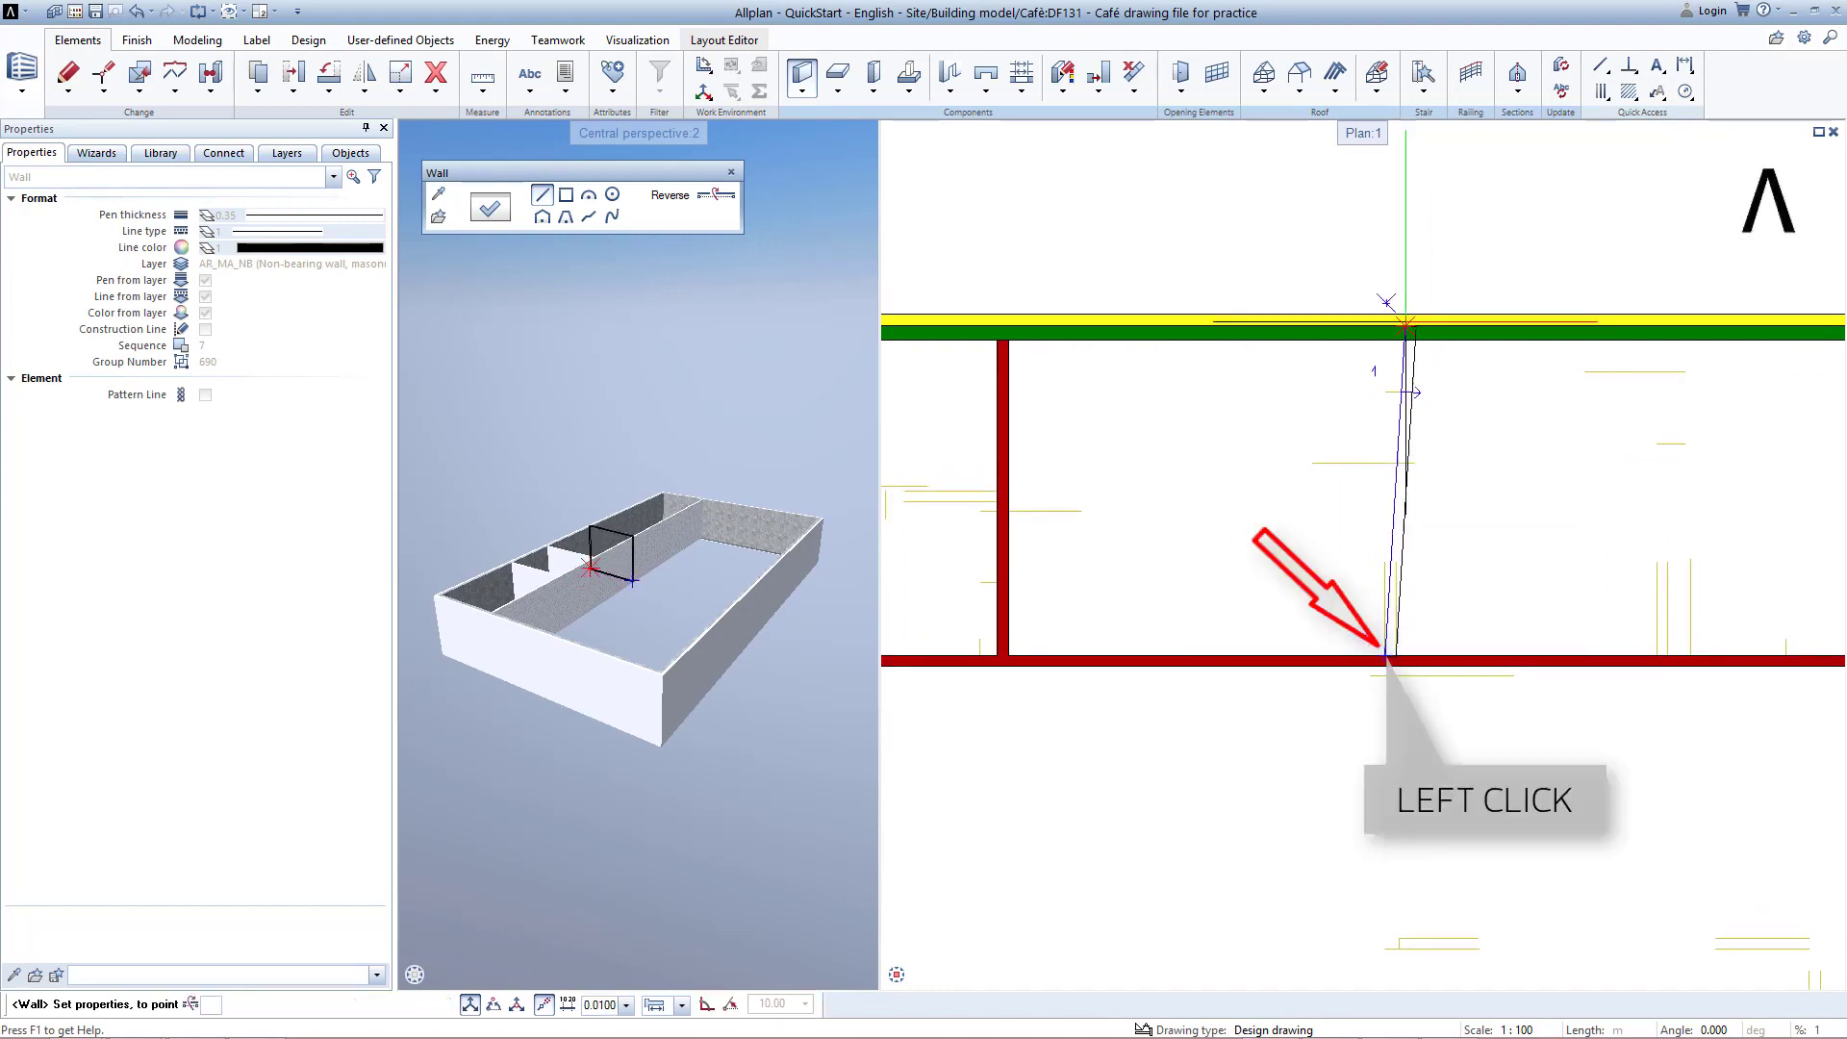
left_click(1382, 339)
key("Escape")
Step: Draw a fourth non-bearing masonry partition at the rightmost guide marks, spanning from the long interior wall to the upper exterior wall
scroll(1597, 467, "up", 2)
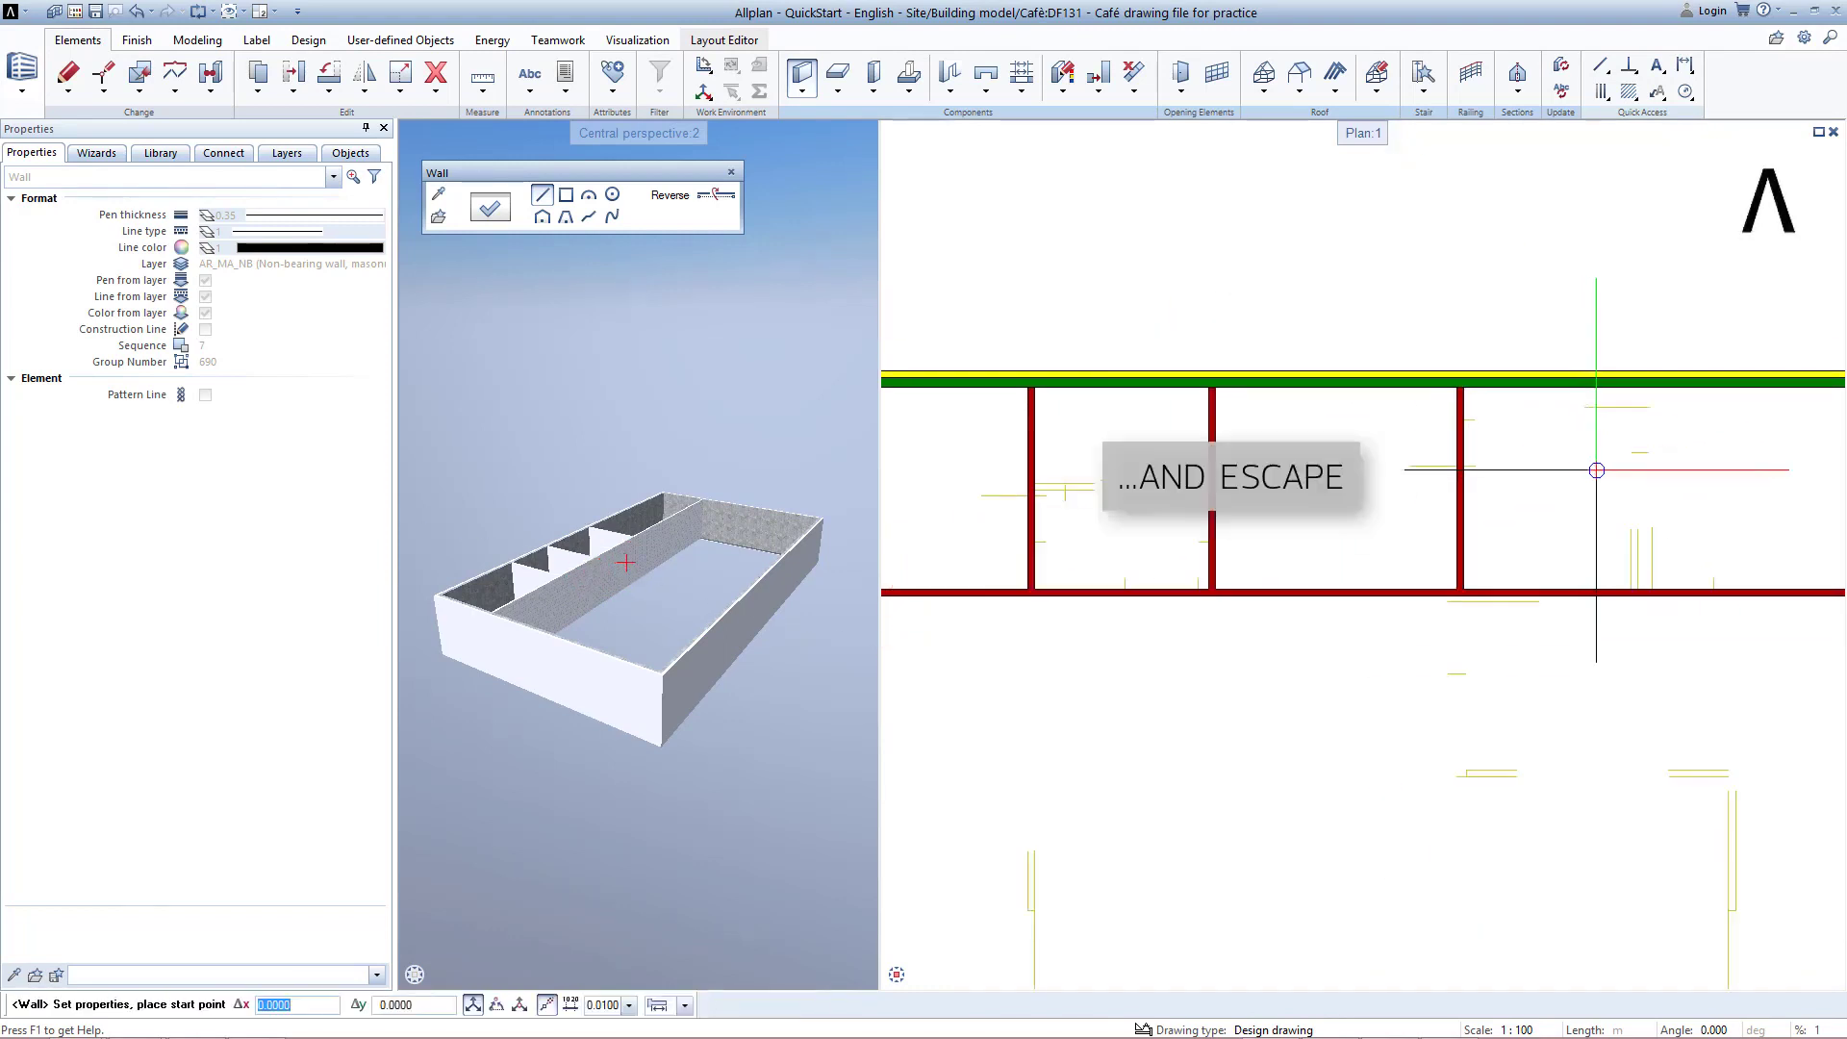
scroll(1335, 519, "up", 2)
left_click(1366, 512)
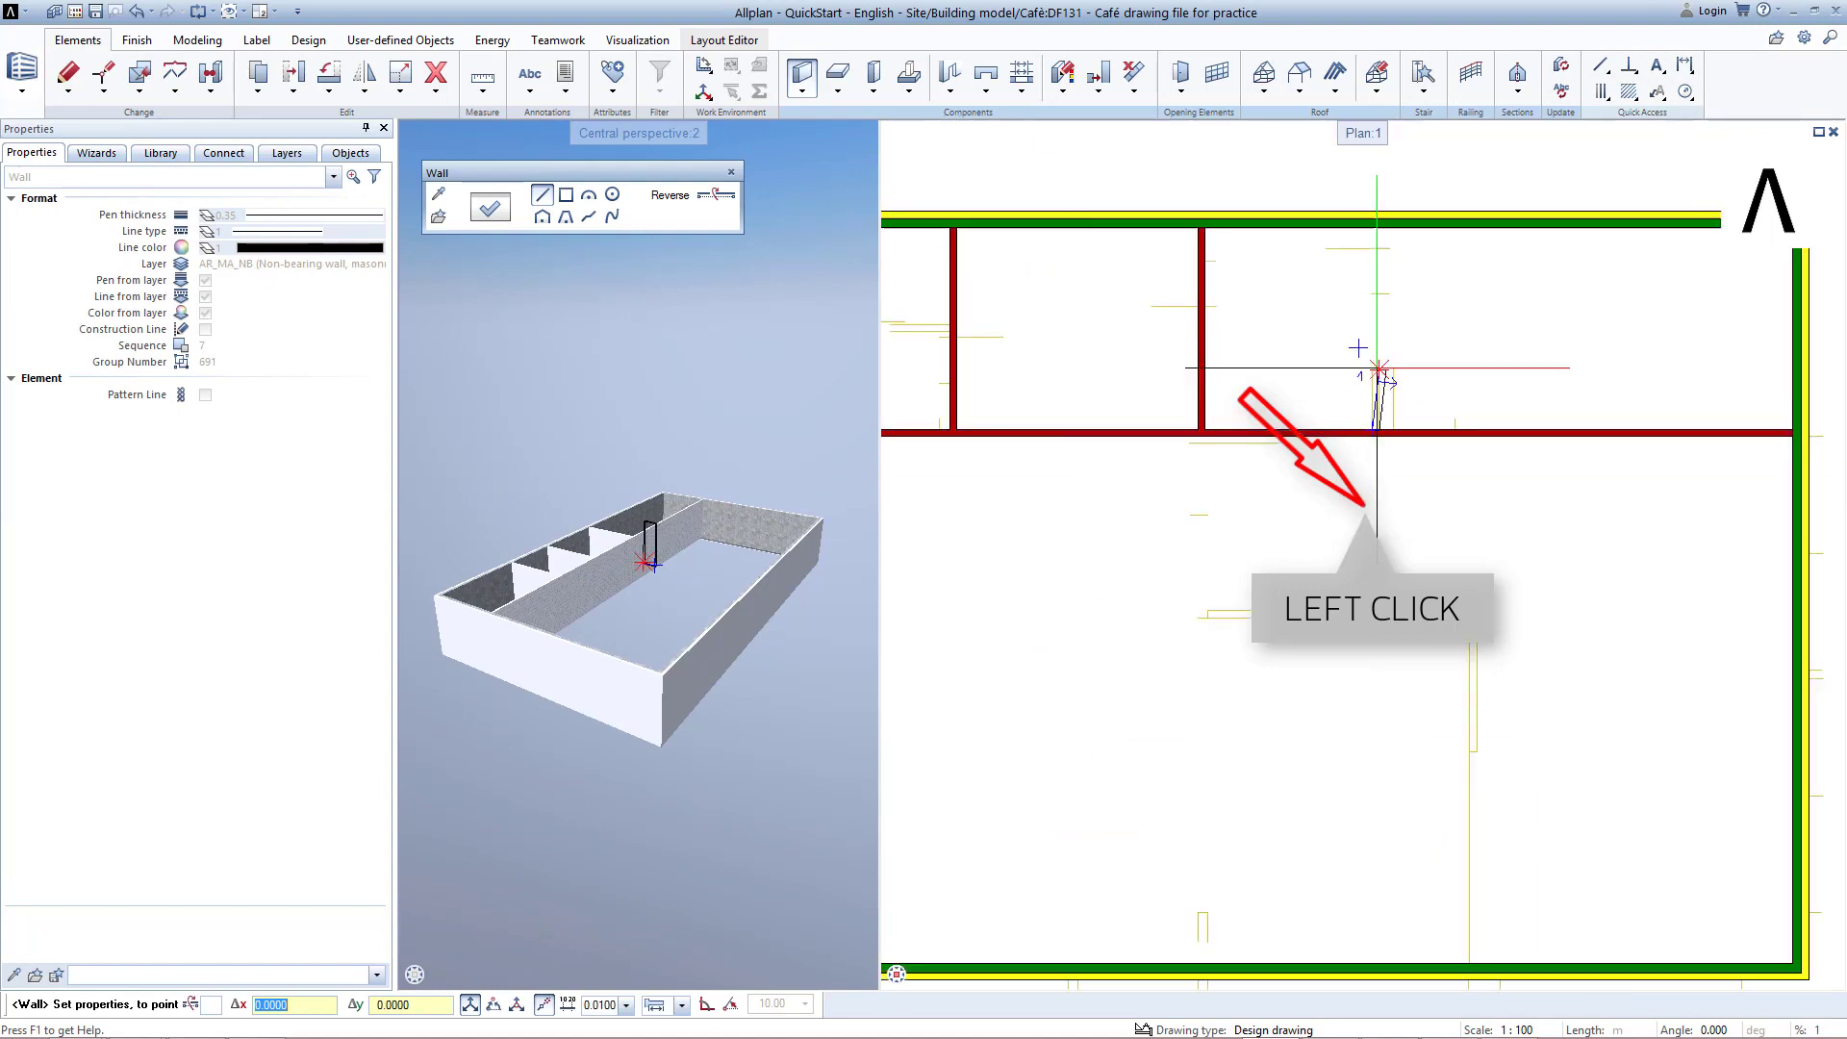
scroll(1382, 371, "down", 2)
scroll(1329, 446, "up", 2)
scroll(1324, 502, "up", 1)
left_click(1328, 416)
key("Escape")
Step: Connect the first two partitions with a horizontal non-bearing masonry wall along the guide lines and finish the wall command
scroll(1309, 577, "down", 4)
scroll(1304, 627, "up", 4)
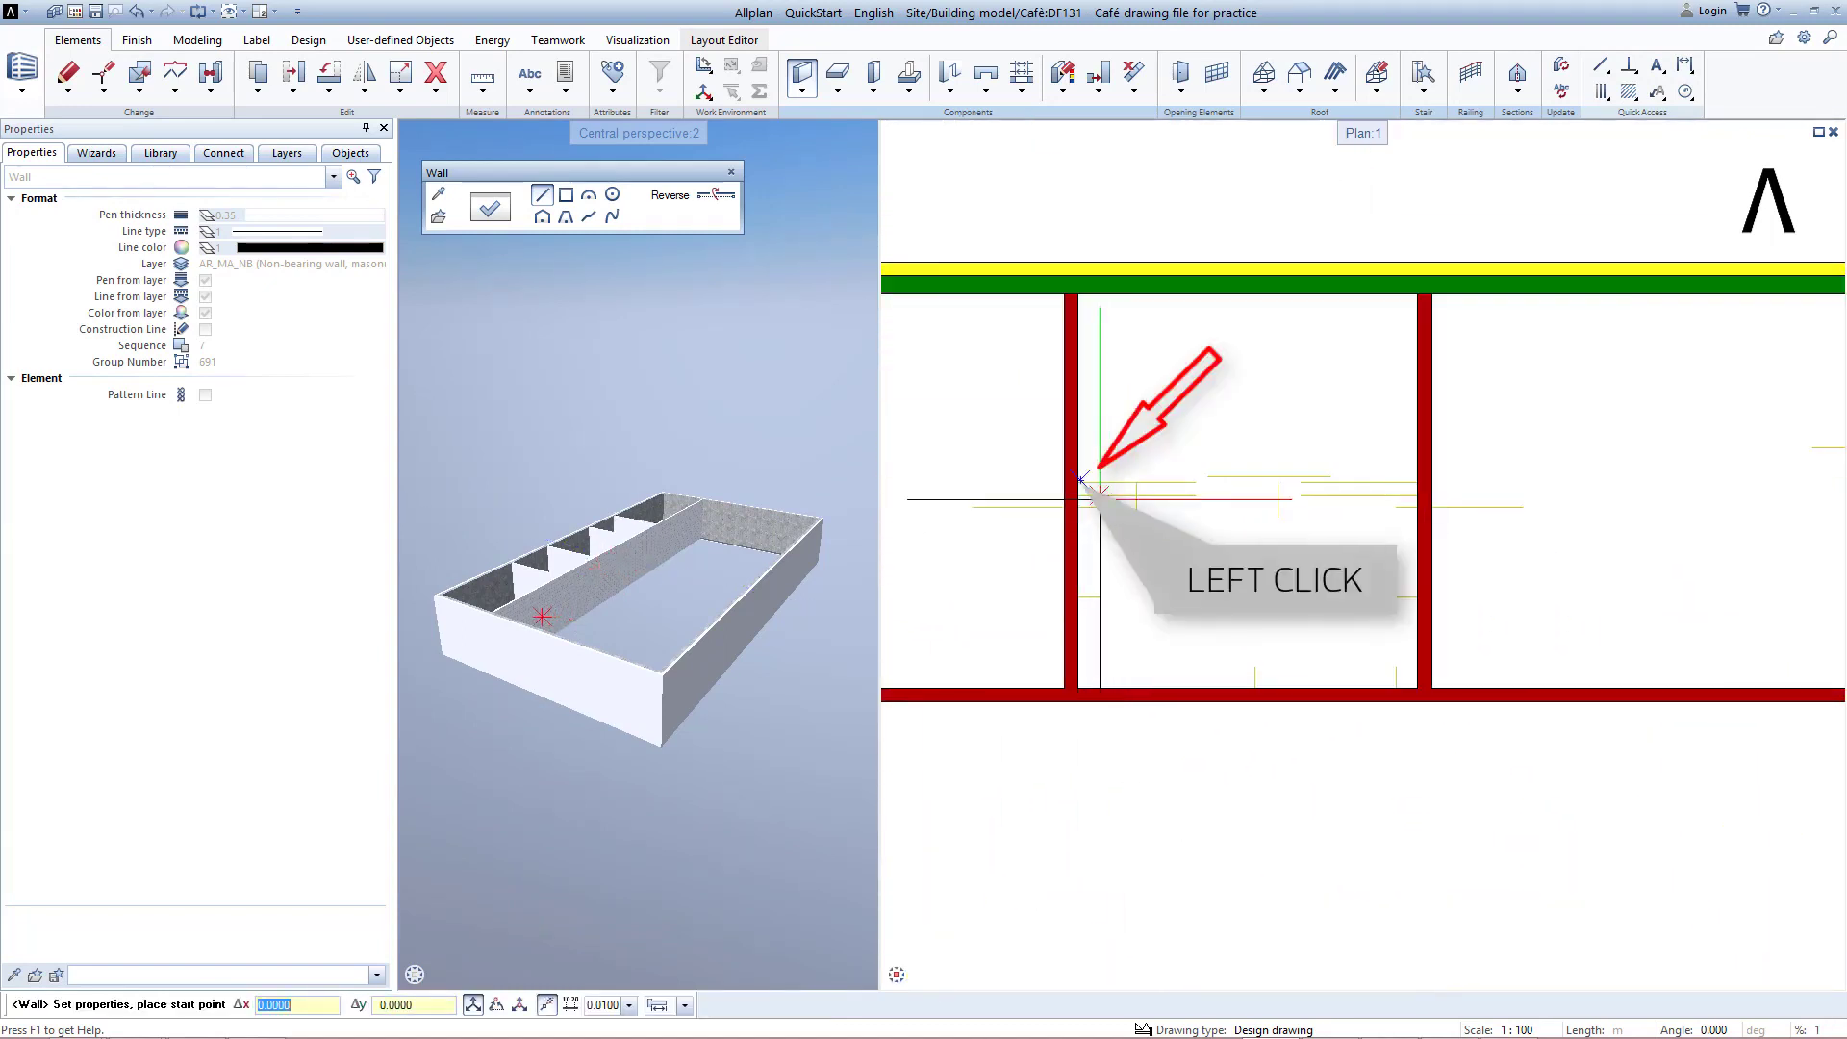
left_click(1076, 481)
left_click(1415, 483)
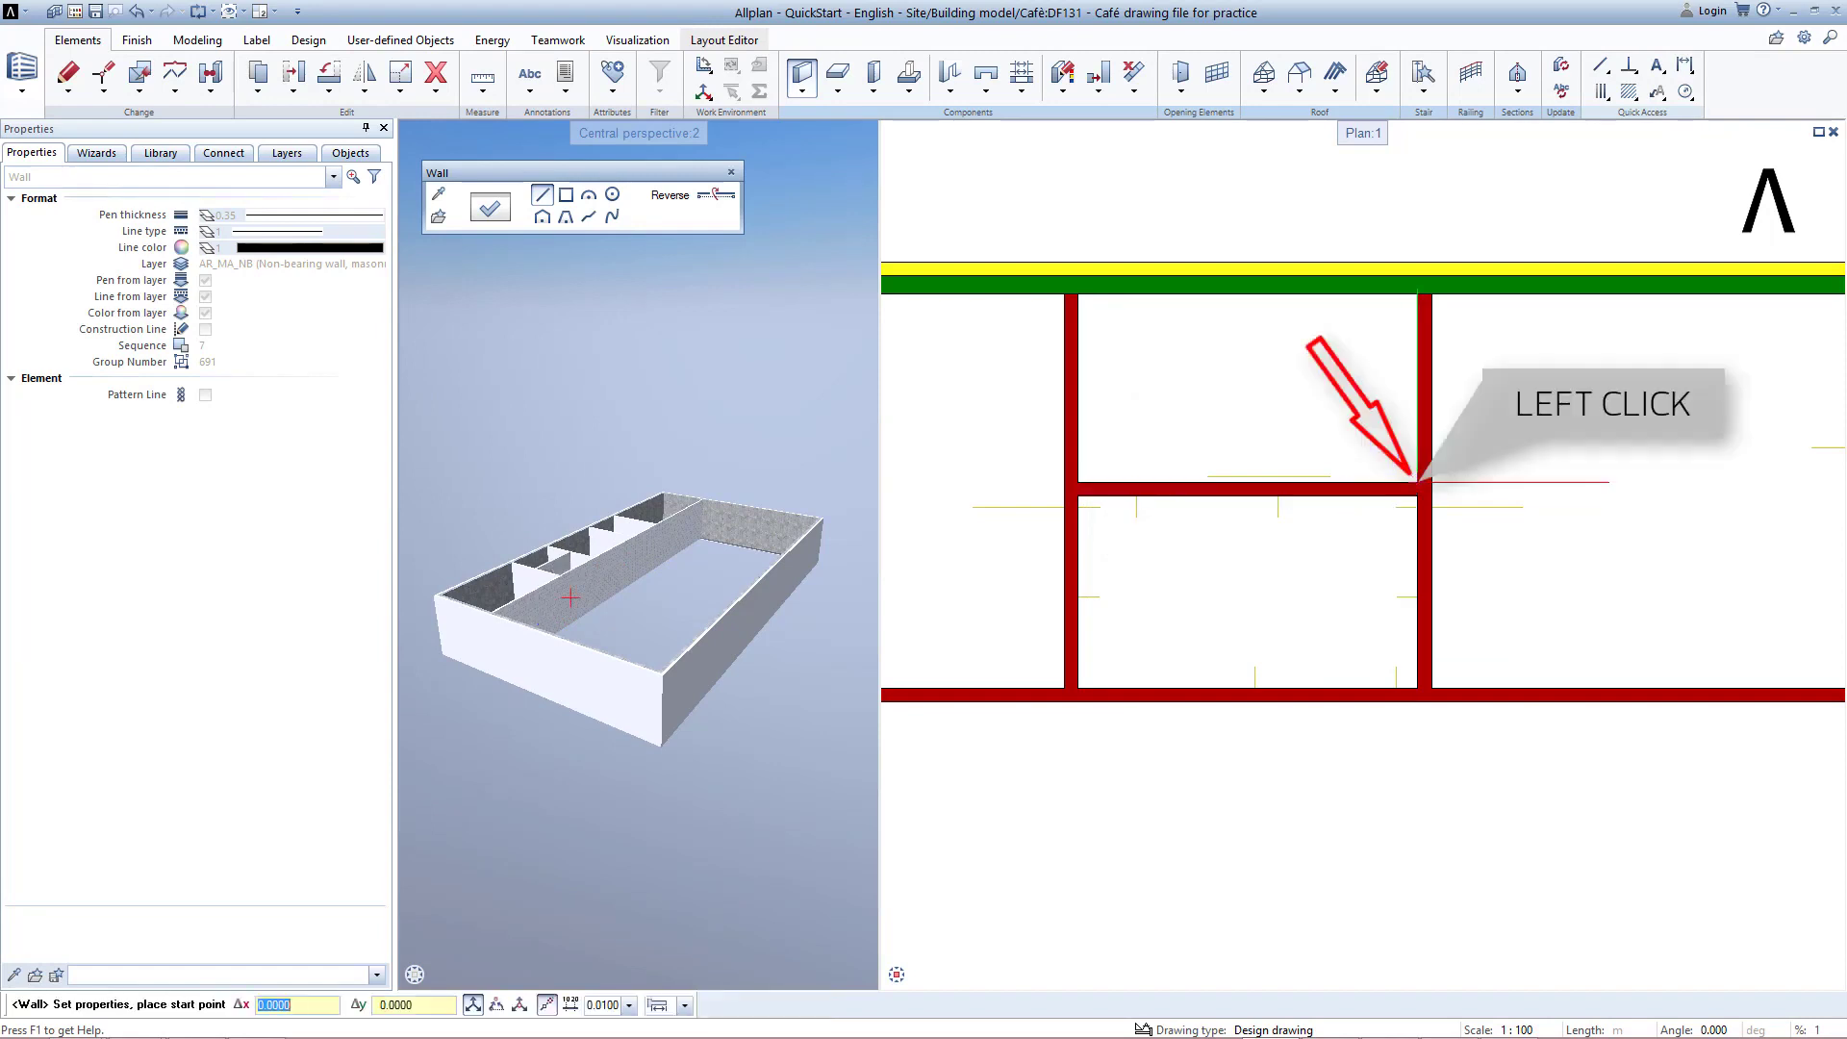
key("Escape")
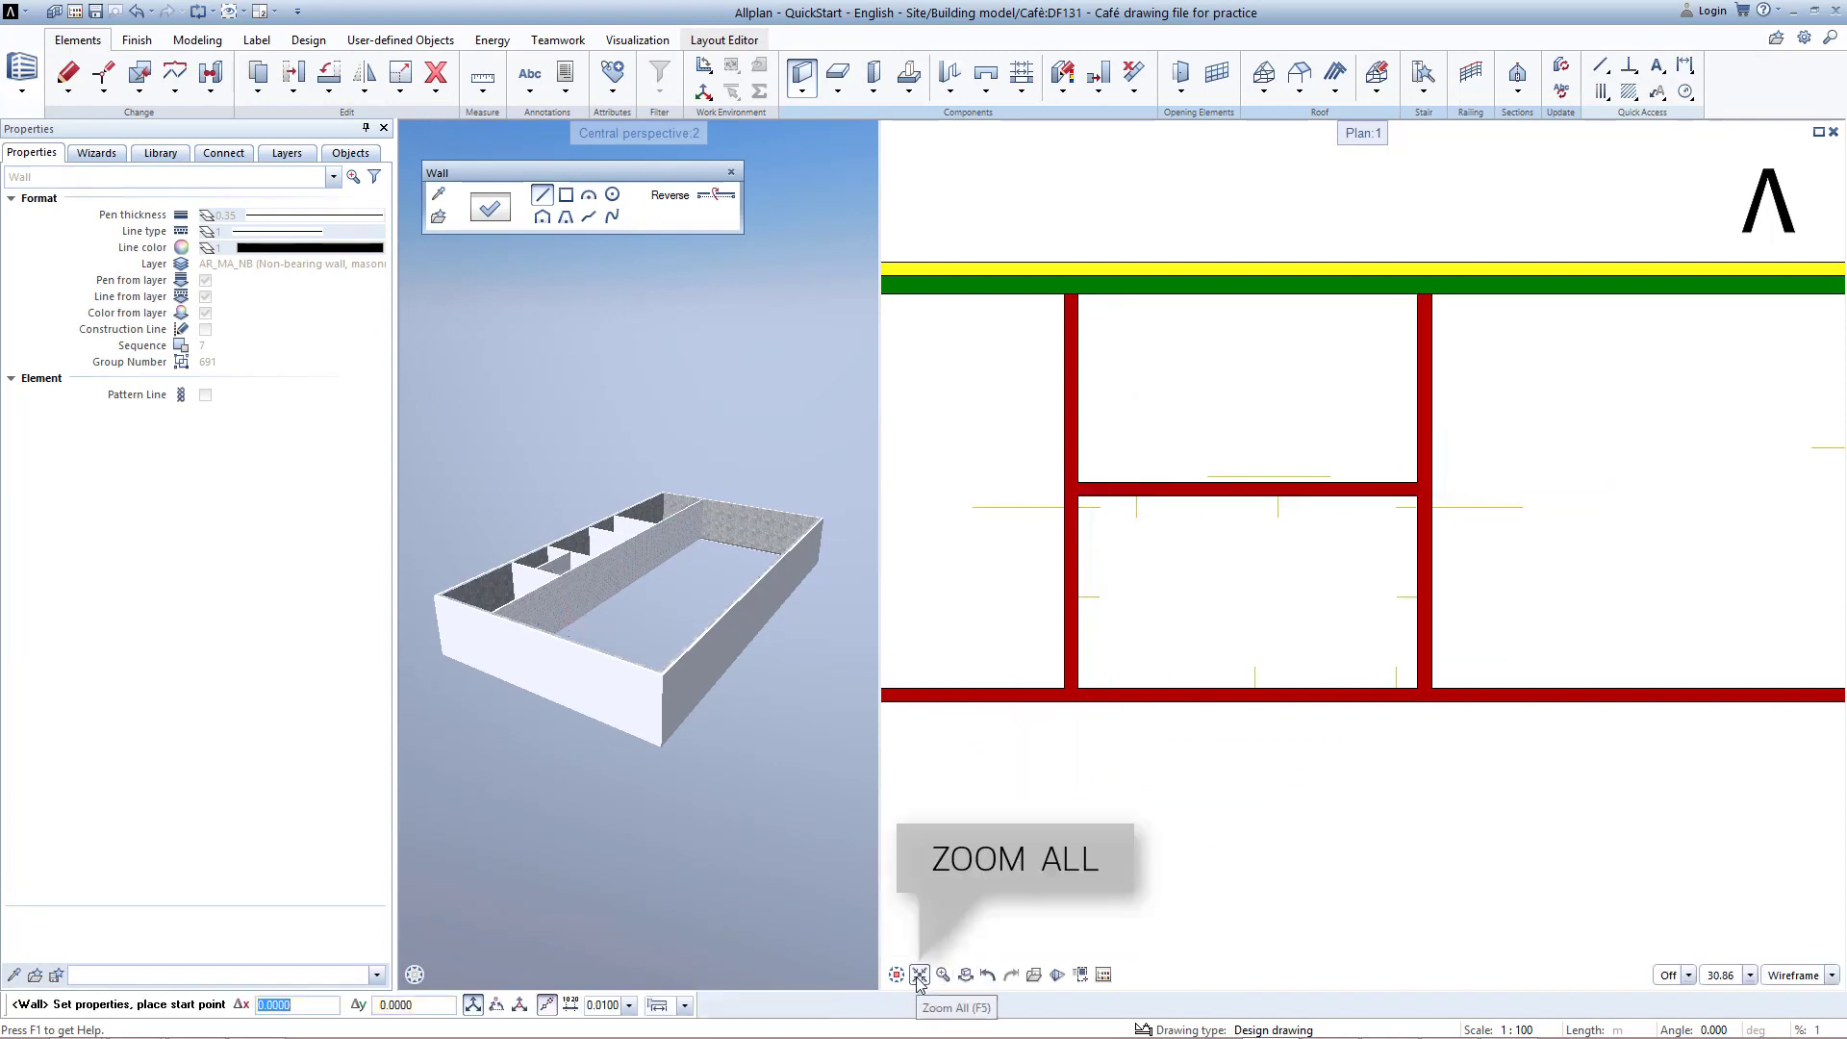
left_click(923, 975)
key("Escape")
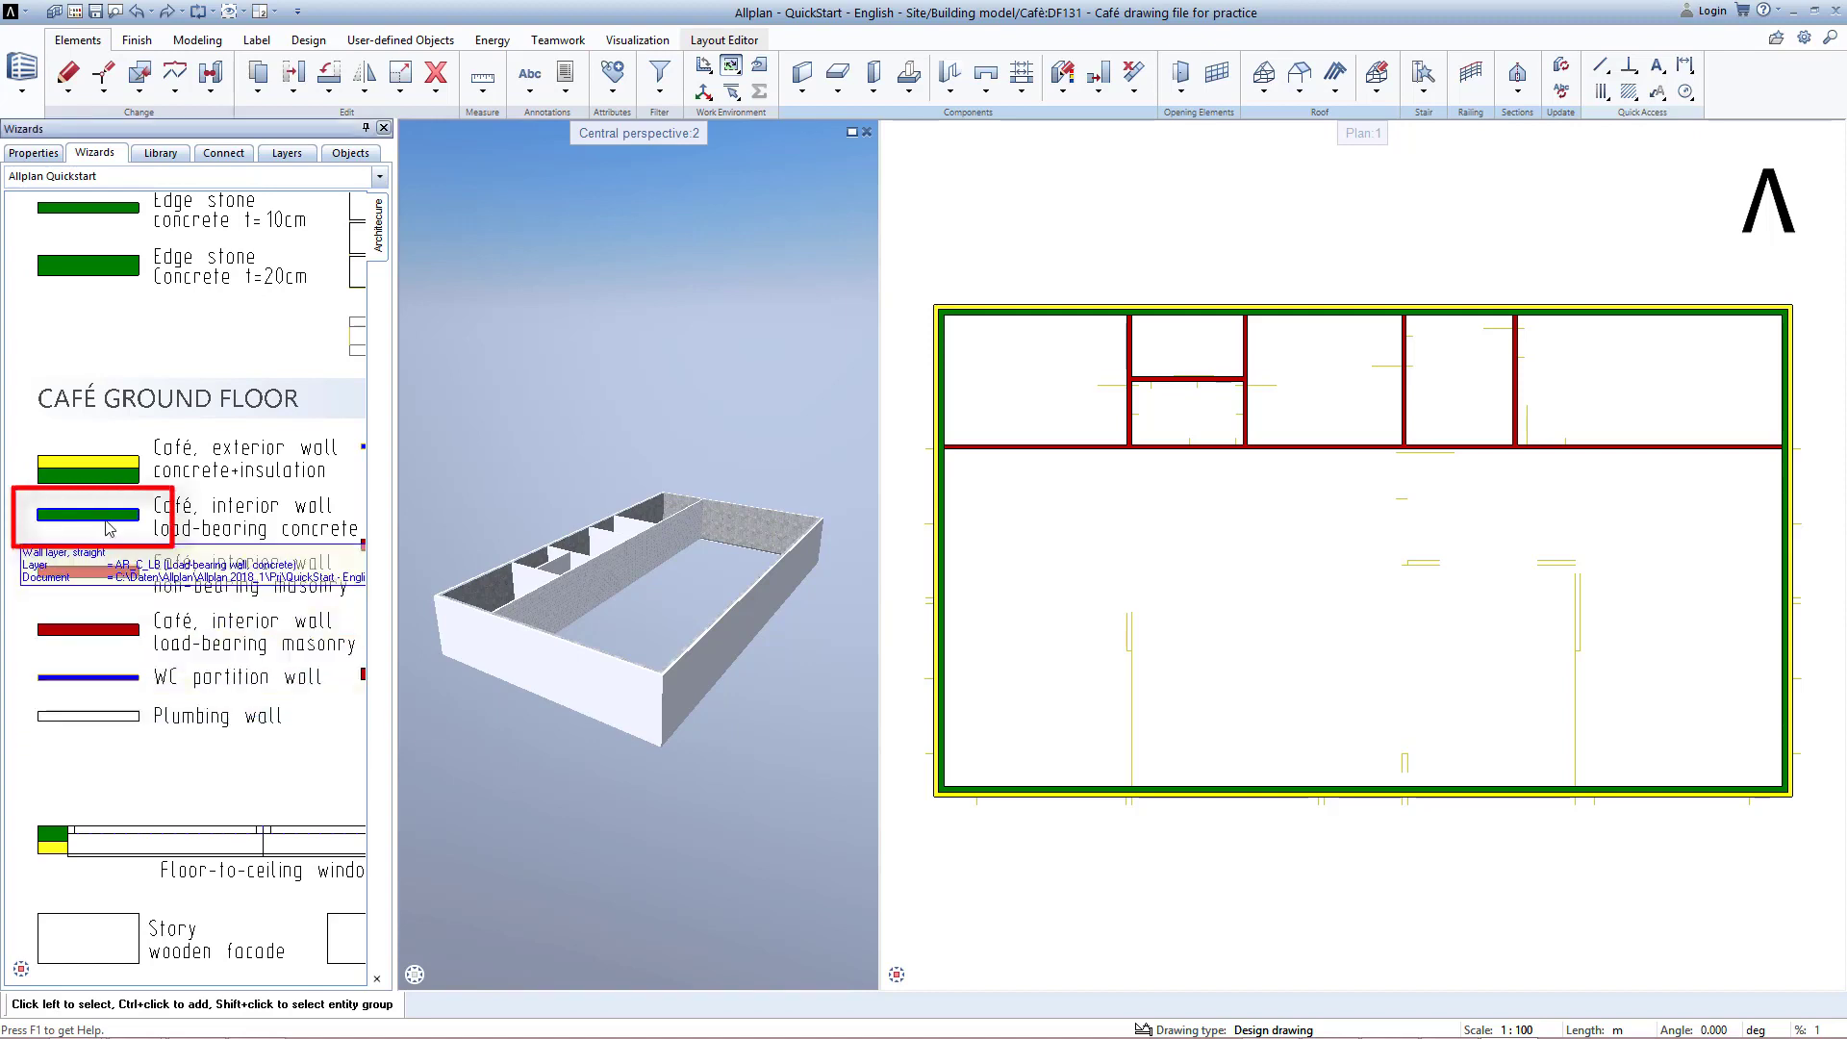
Step: Draw a load-bearing concrete interior wall from the end of the leftmost lower guide marks up to the long interior wall
double_click(142, 535)
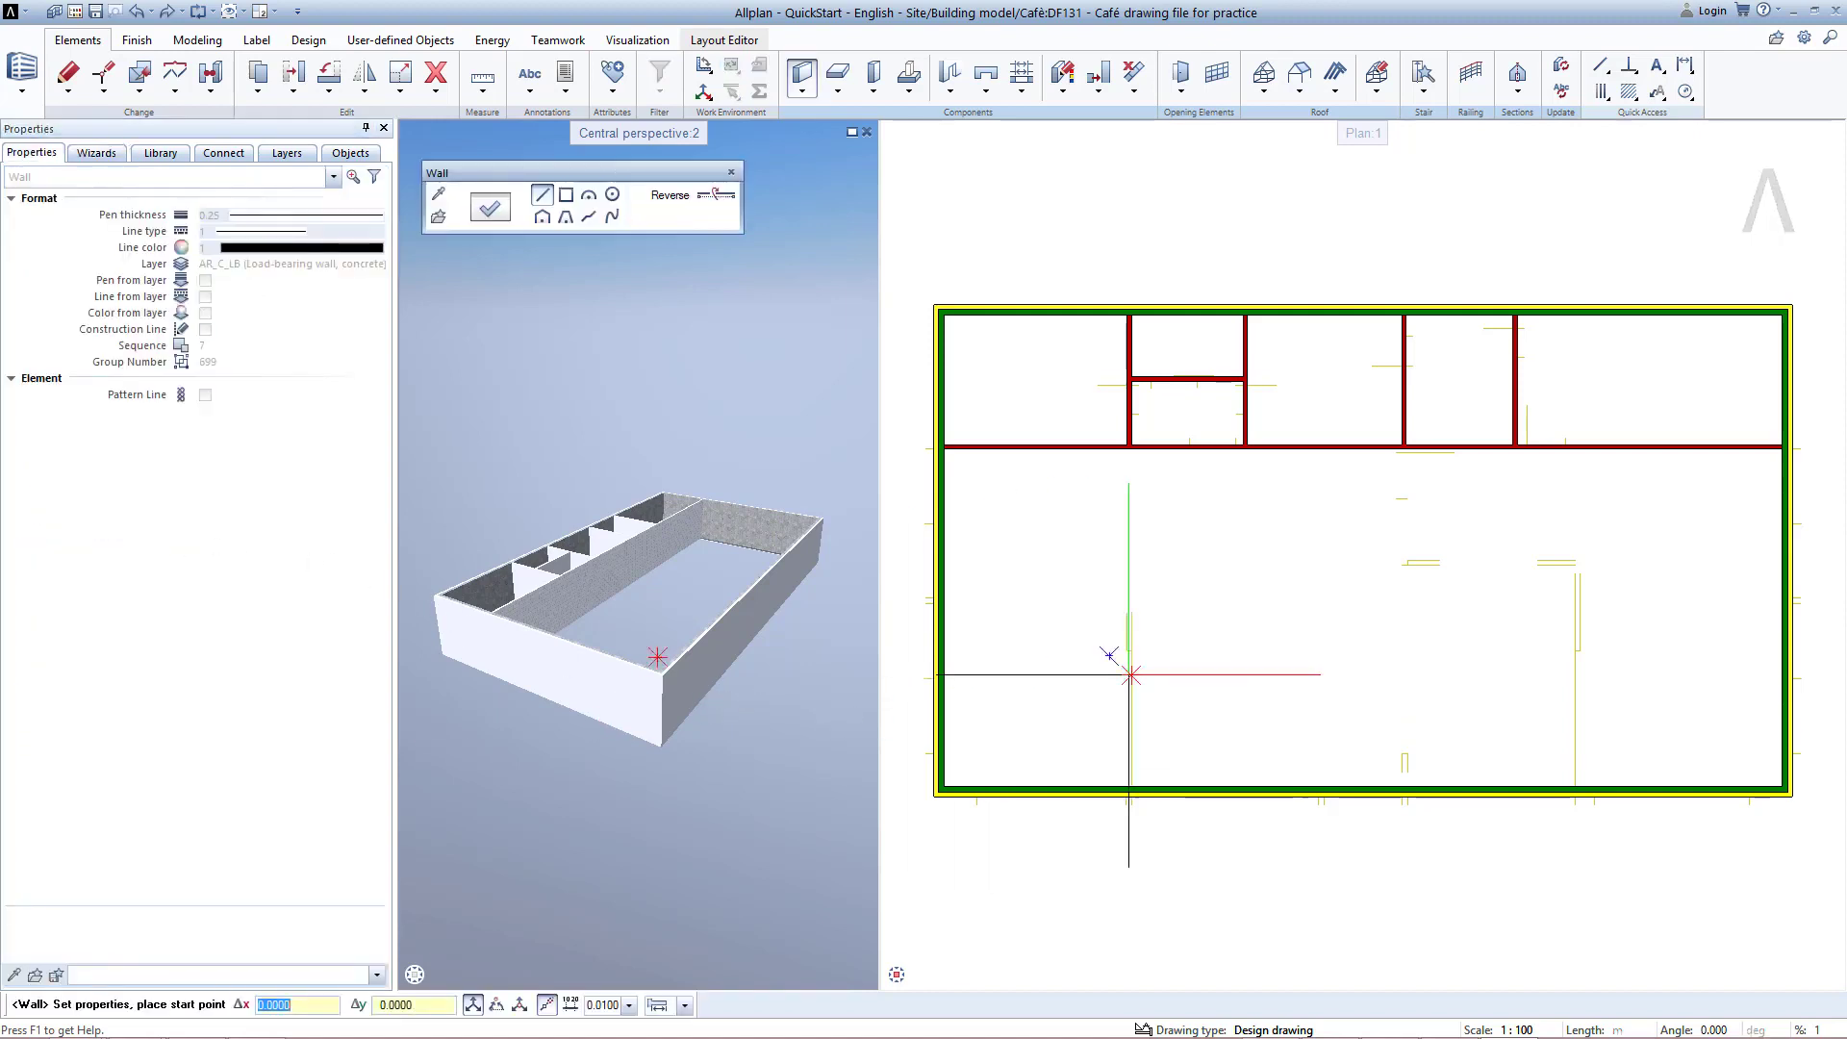
scroll(1126, 671, "up", 2)
left_click(1121, 633)
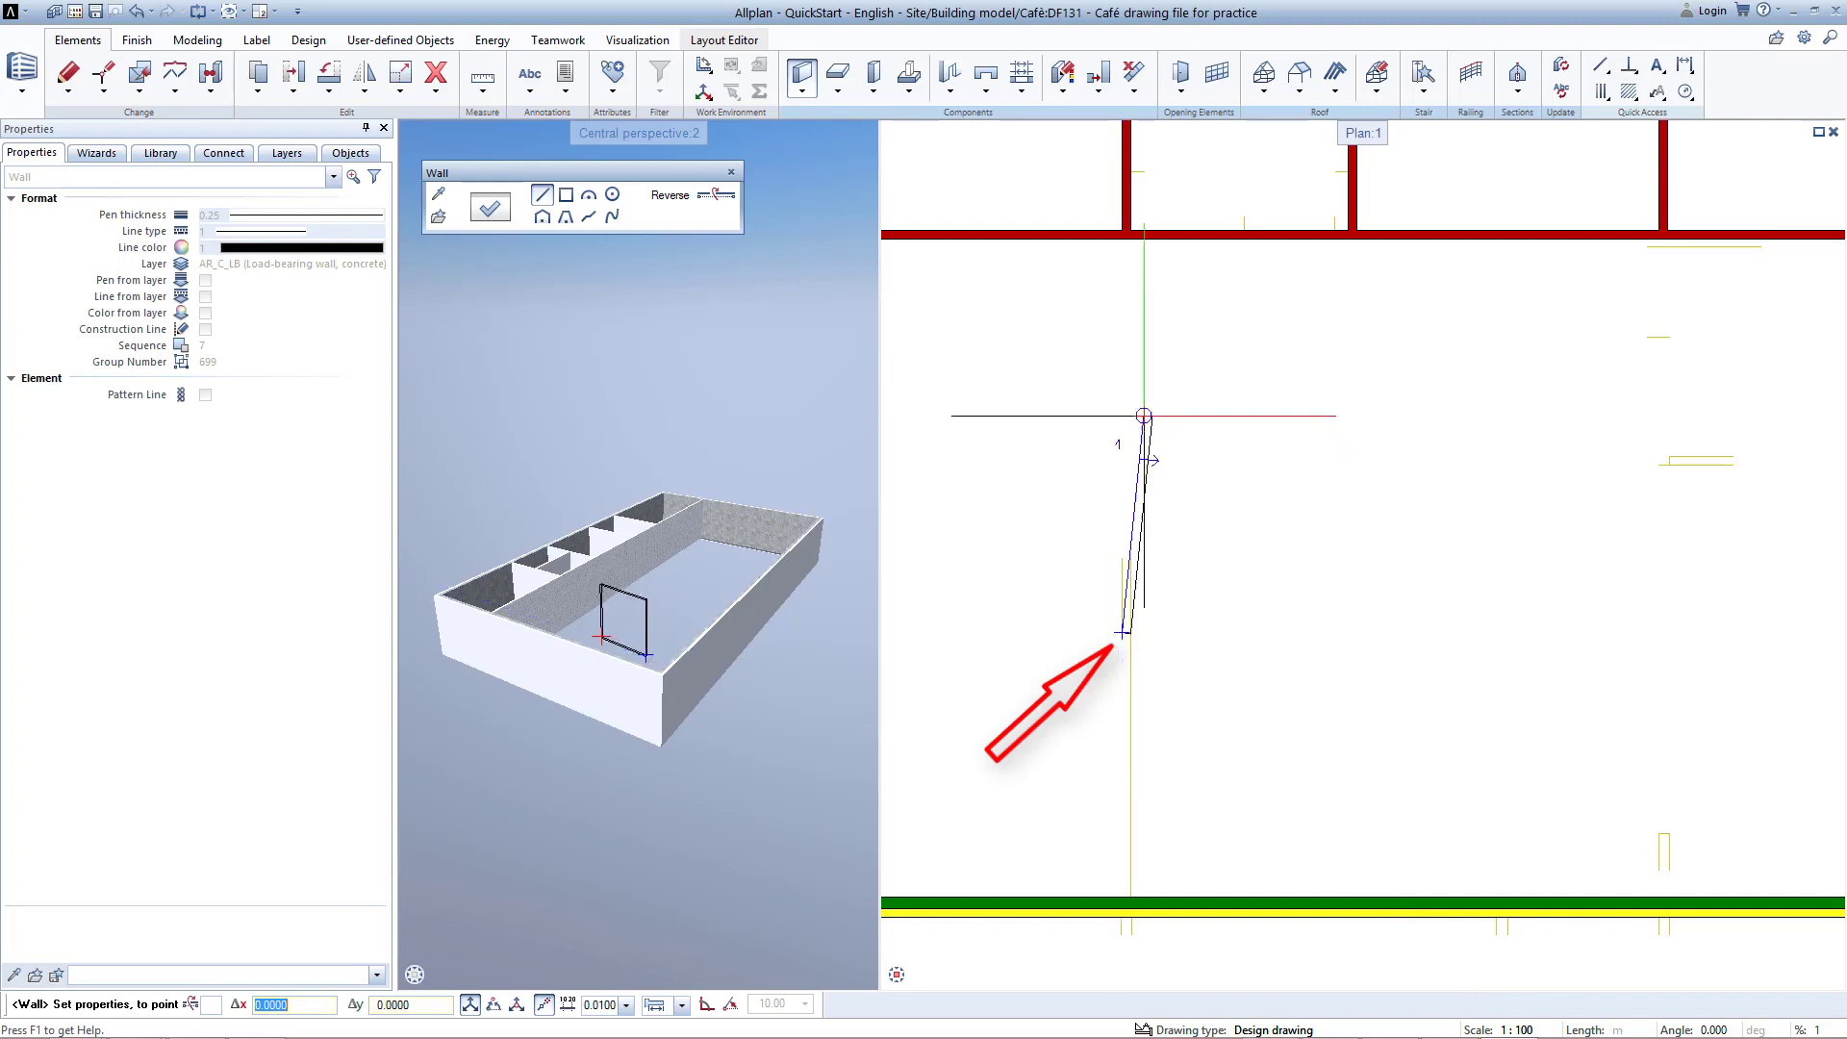
left_click(1122, 240)
key("Escape")
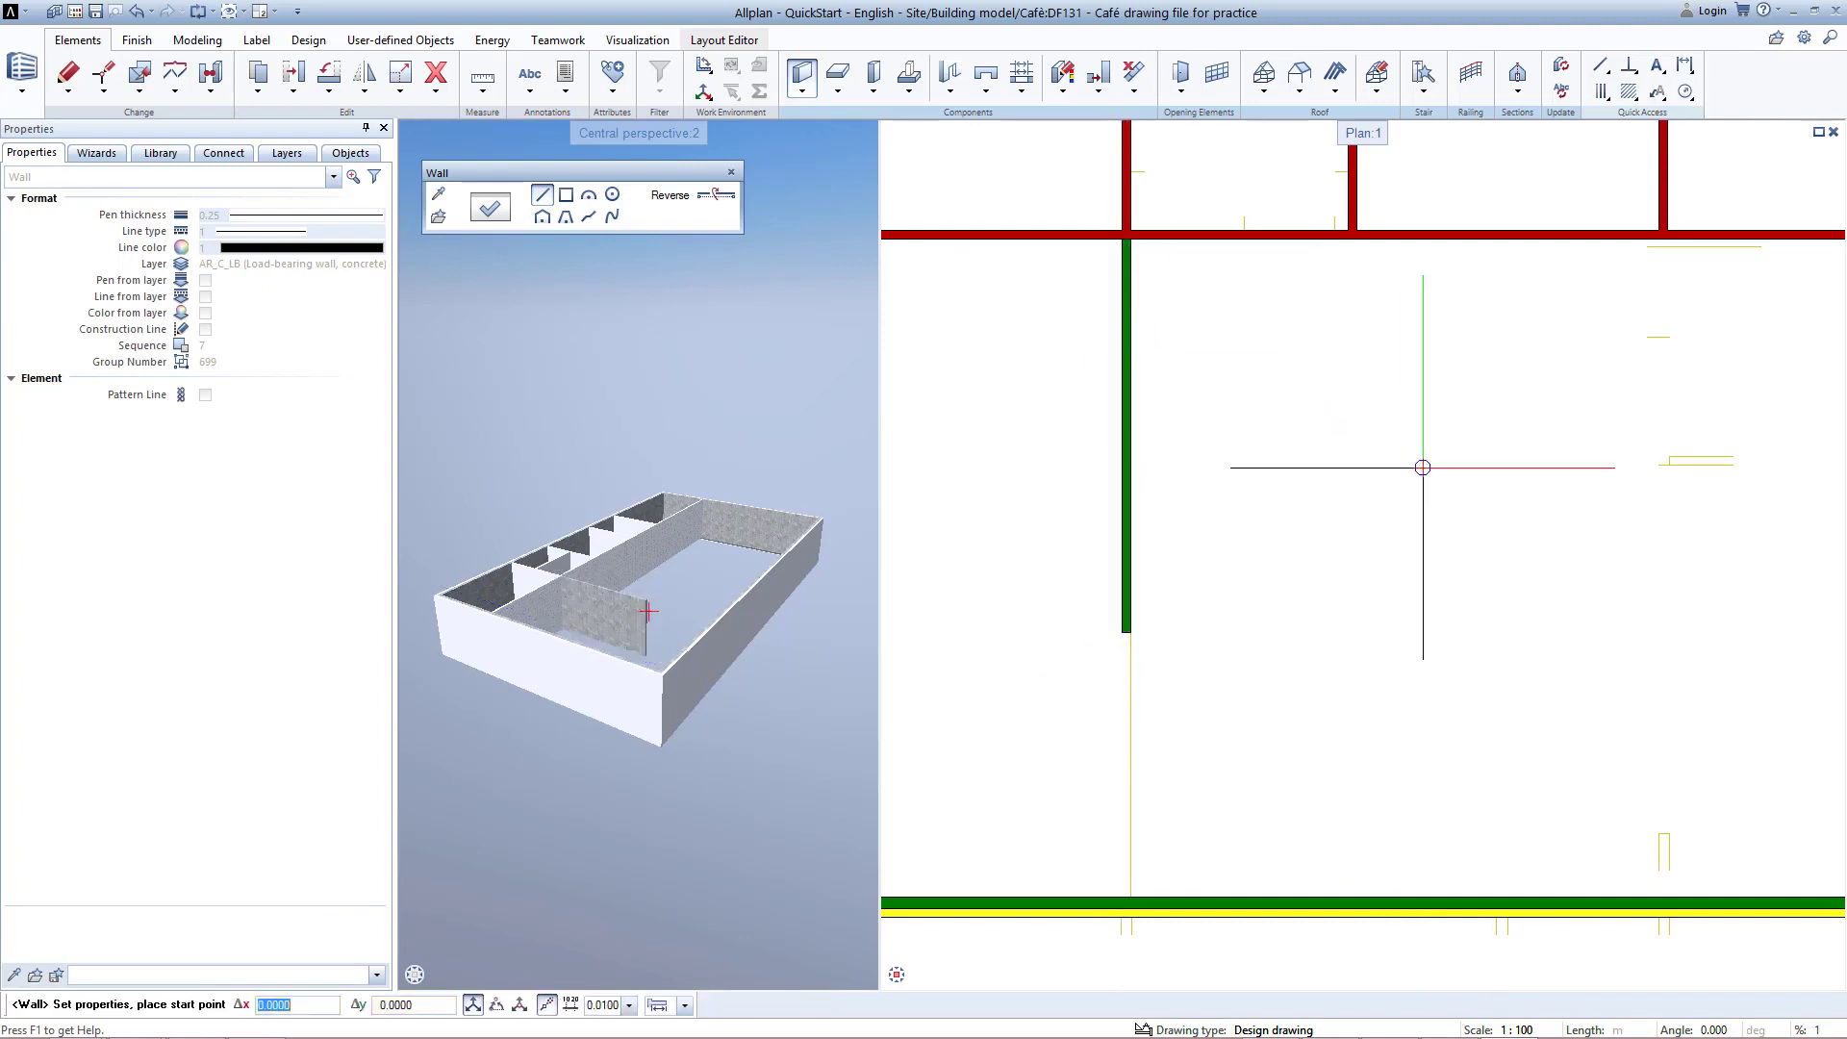
Step: Draw a second load-bearing concrete wall from the rightmost lower guide marks up to the long interior wall
scroll(1415, 458, "down", 3)
scroll(1451, 503, "up", 4)
scroll(1401, 575, "up", 1)
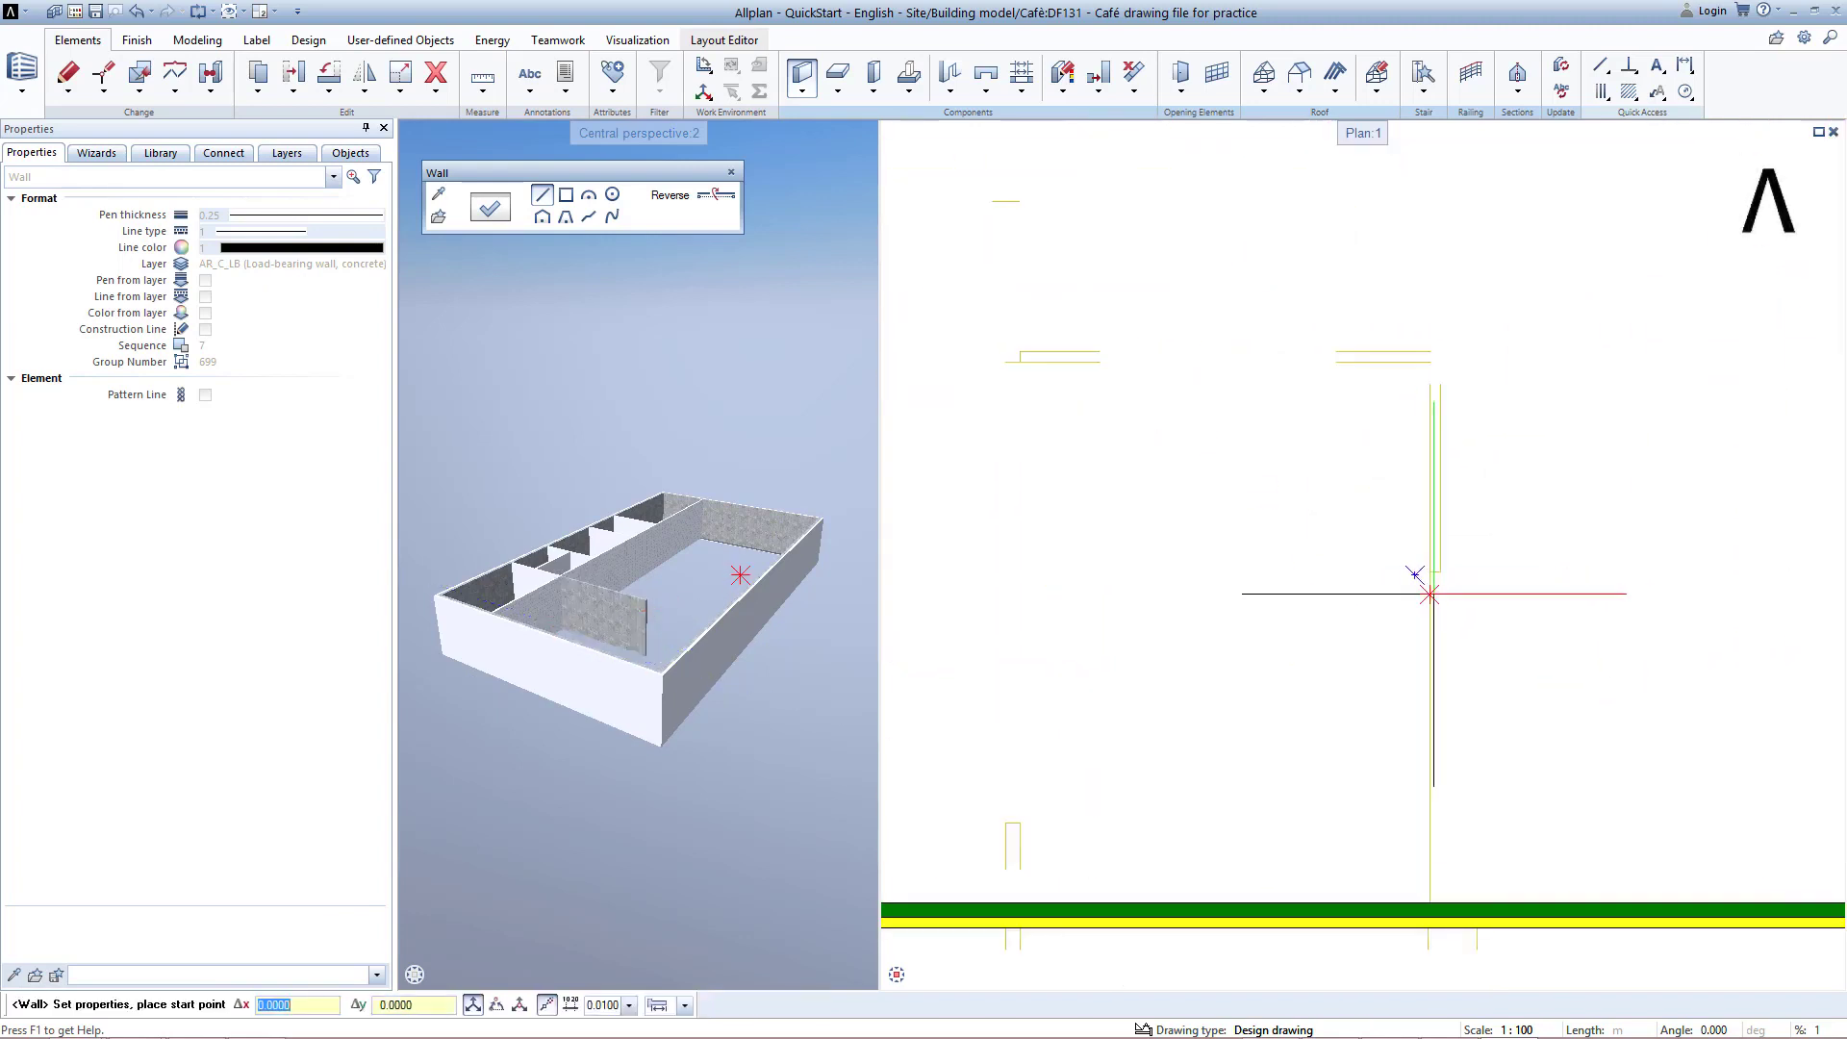
left_click(1420, 572)
scroll(1429, 465, "down", 2)
middle_click_drag(1425, 395, 1400, 629)
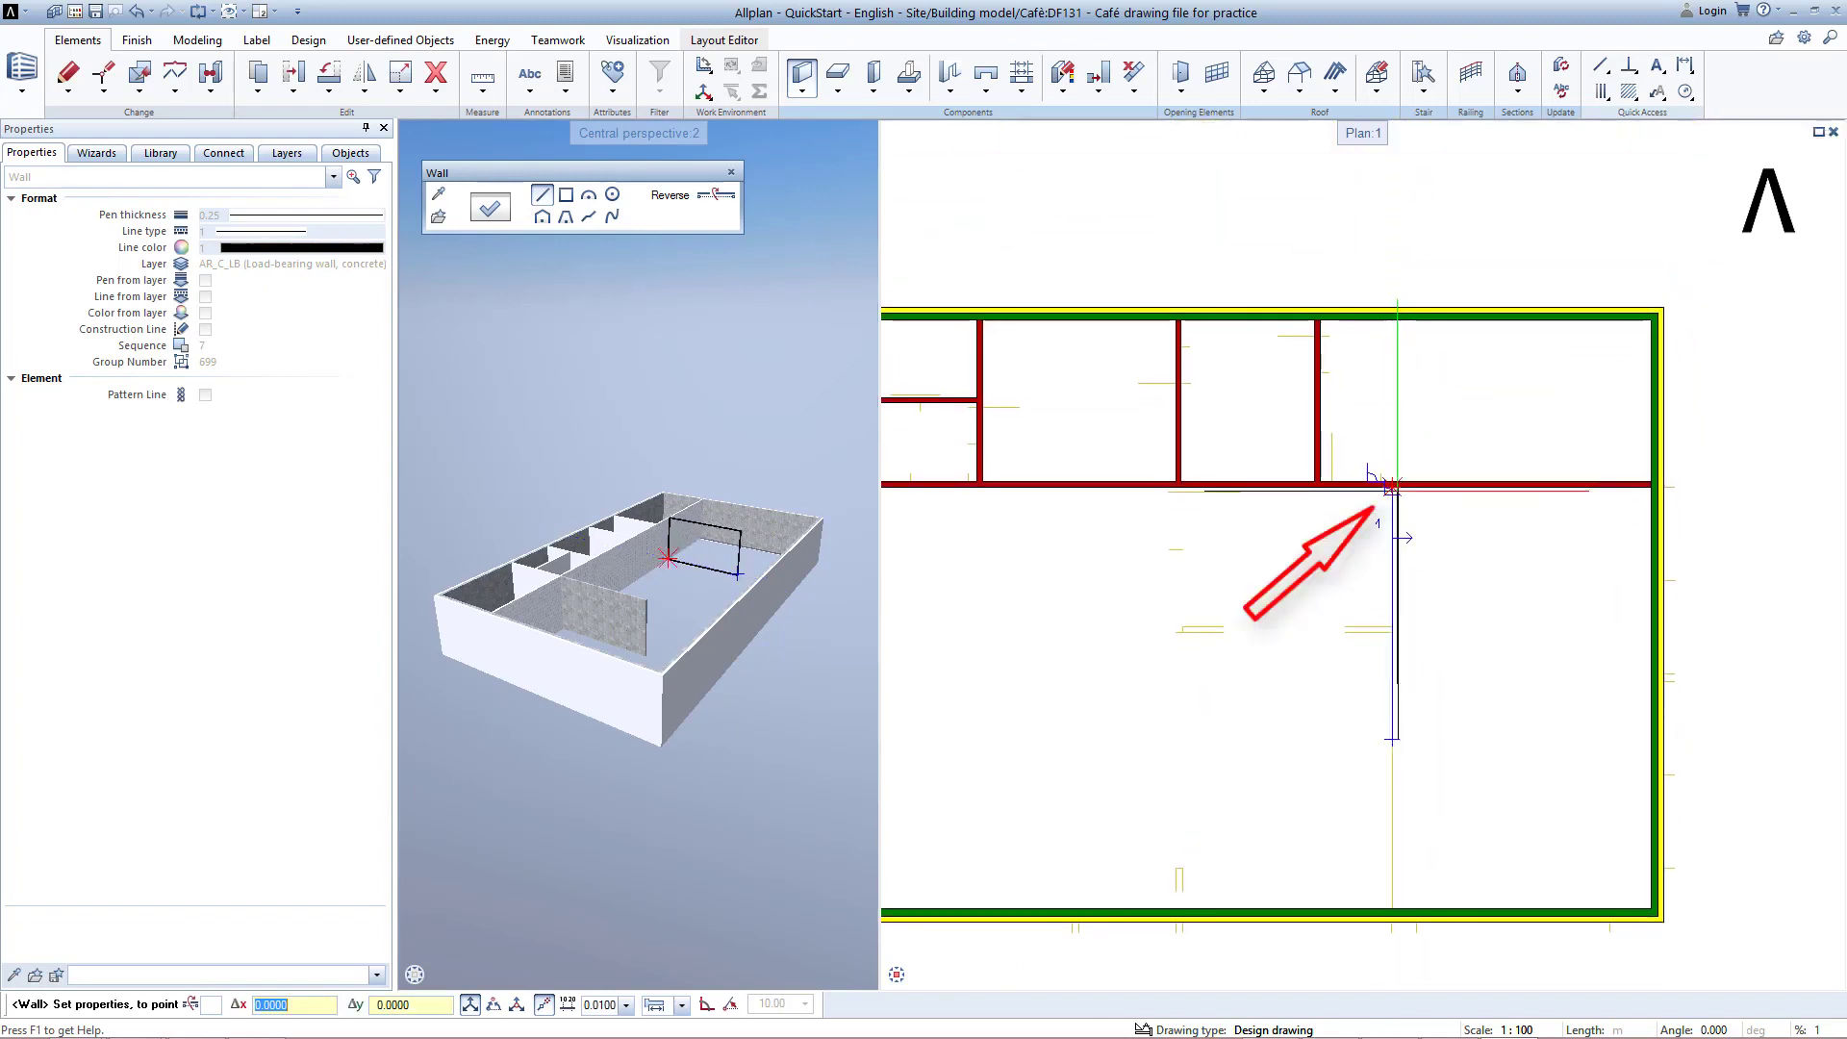
left_click(1393, 486)
Step: Draw a horizontal concrete wall from the right concrete wall along the guide marks, continuing it at its far corner up to the long interior wall
scroll(1386, 632, "up", 3)
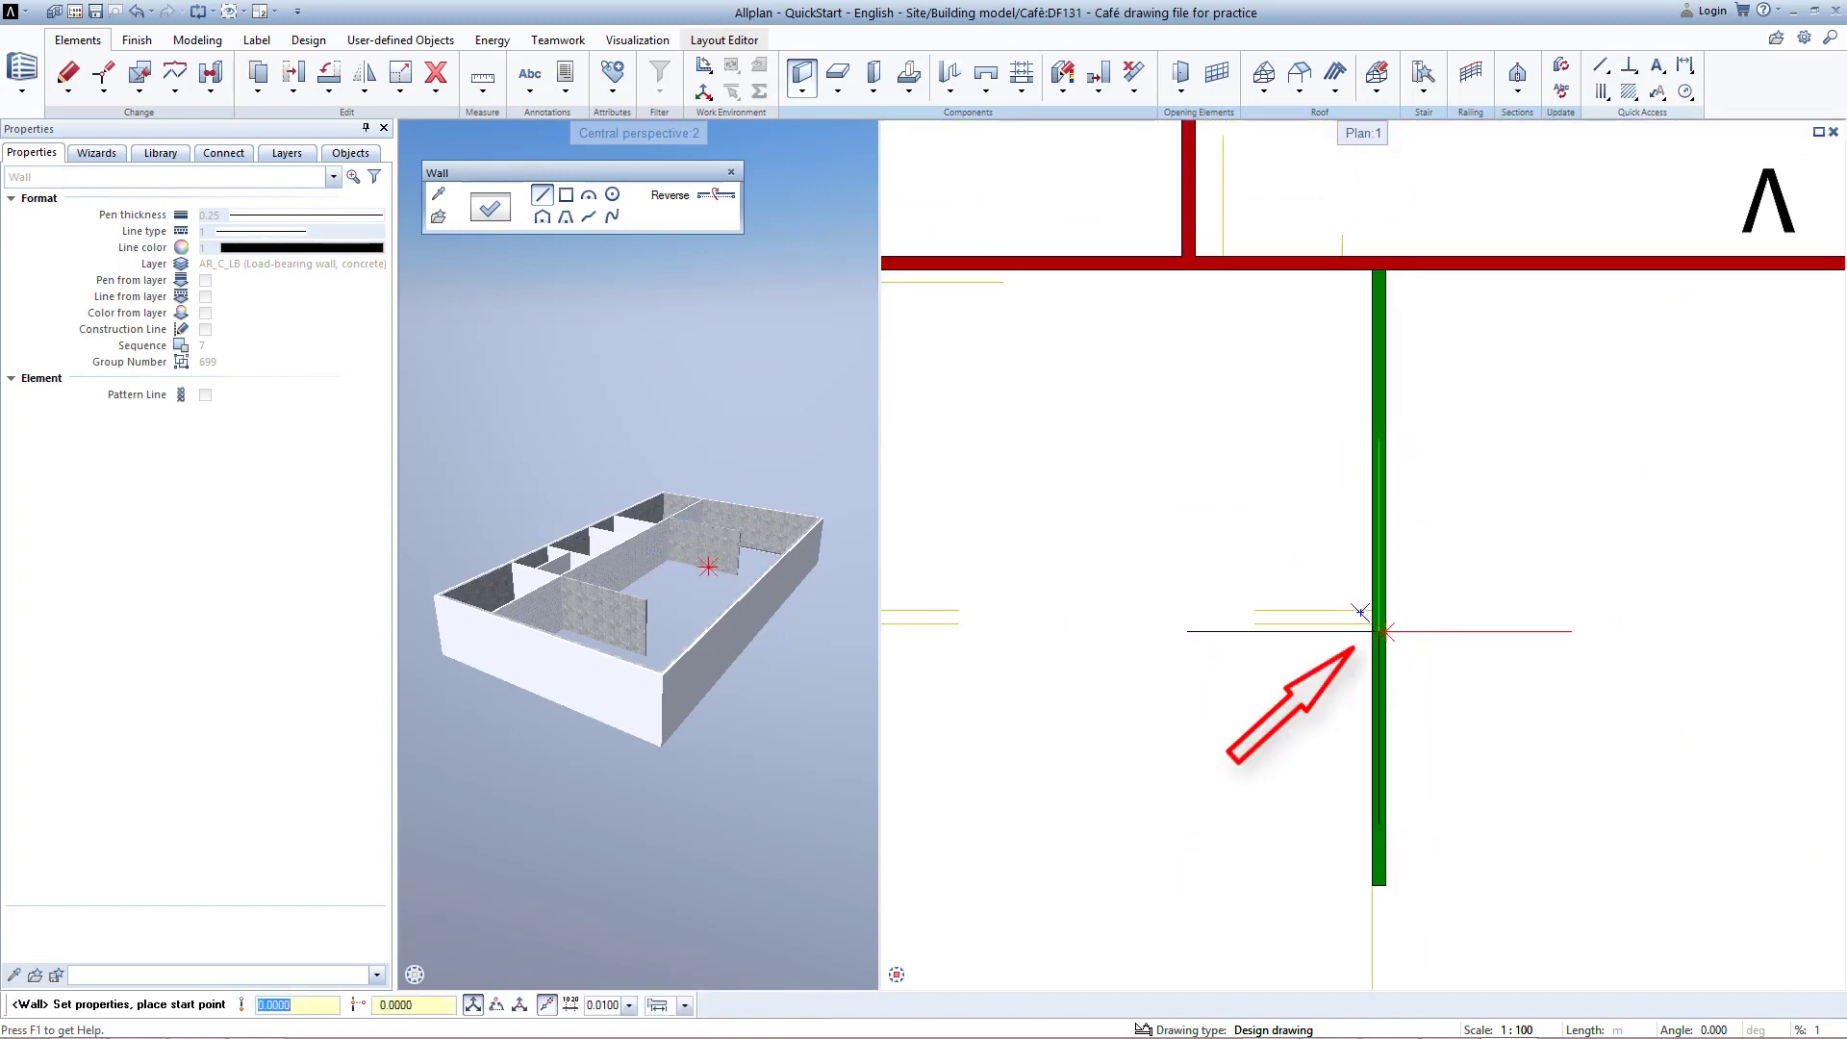
left_click(1372, 625)
scroll(1145, 645, "down", 3)
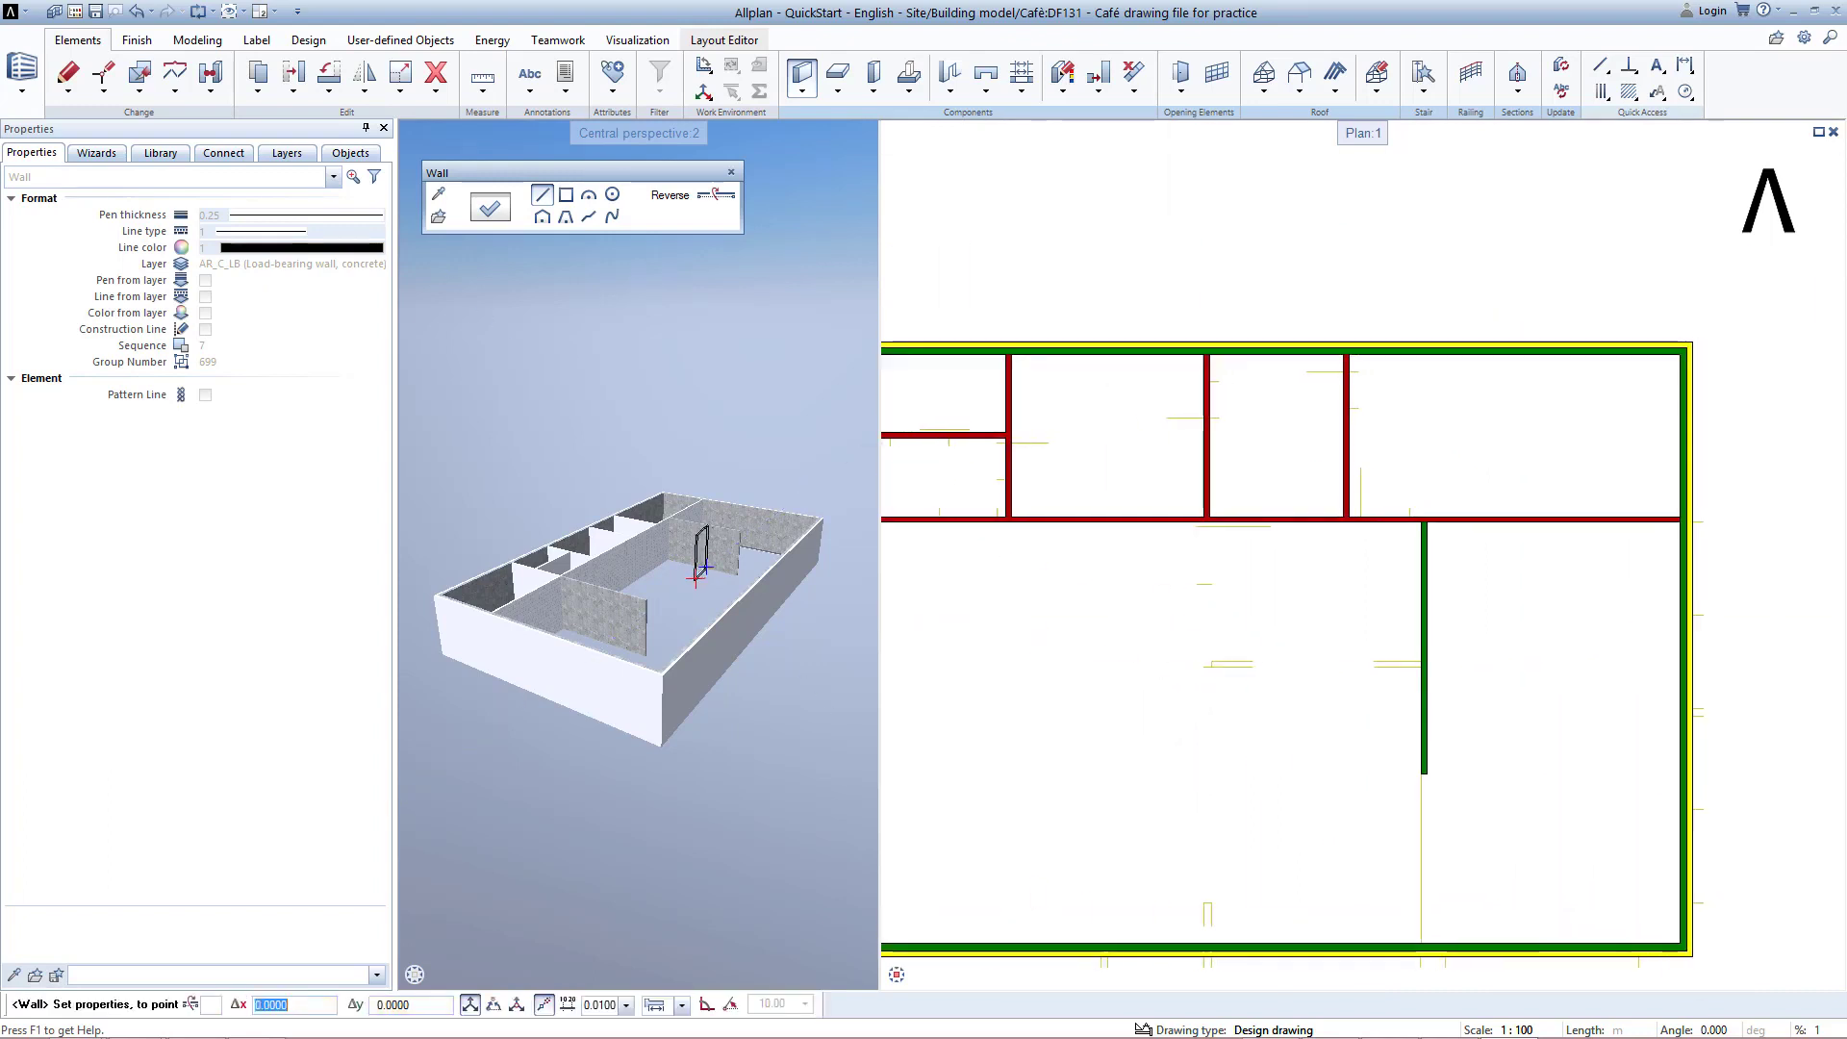
scroll(1180, 683, "up", 2)
scroll(1181, 683, "up", 2)
left_click(1235, 637)
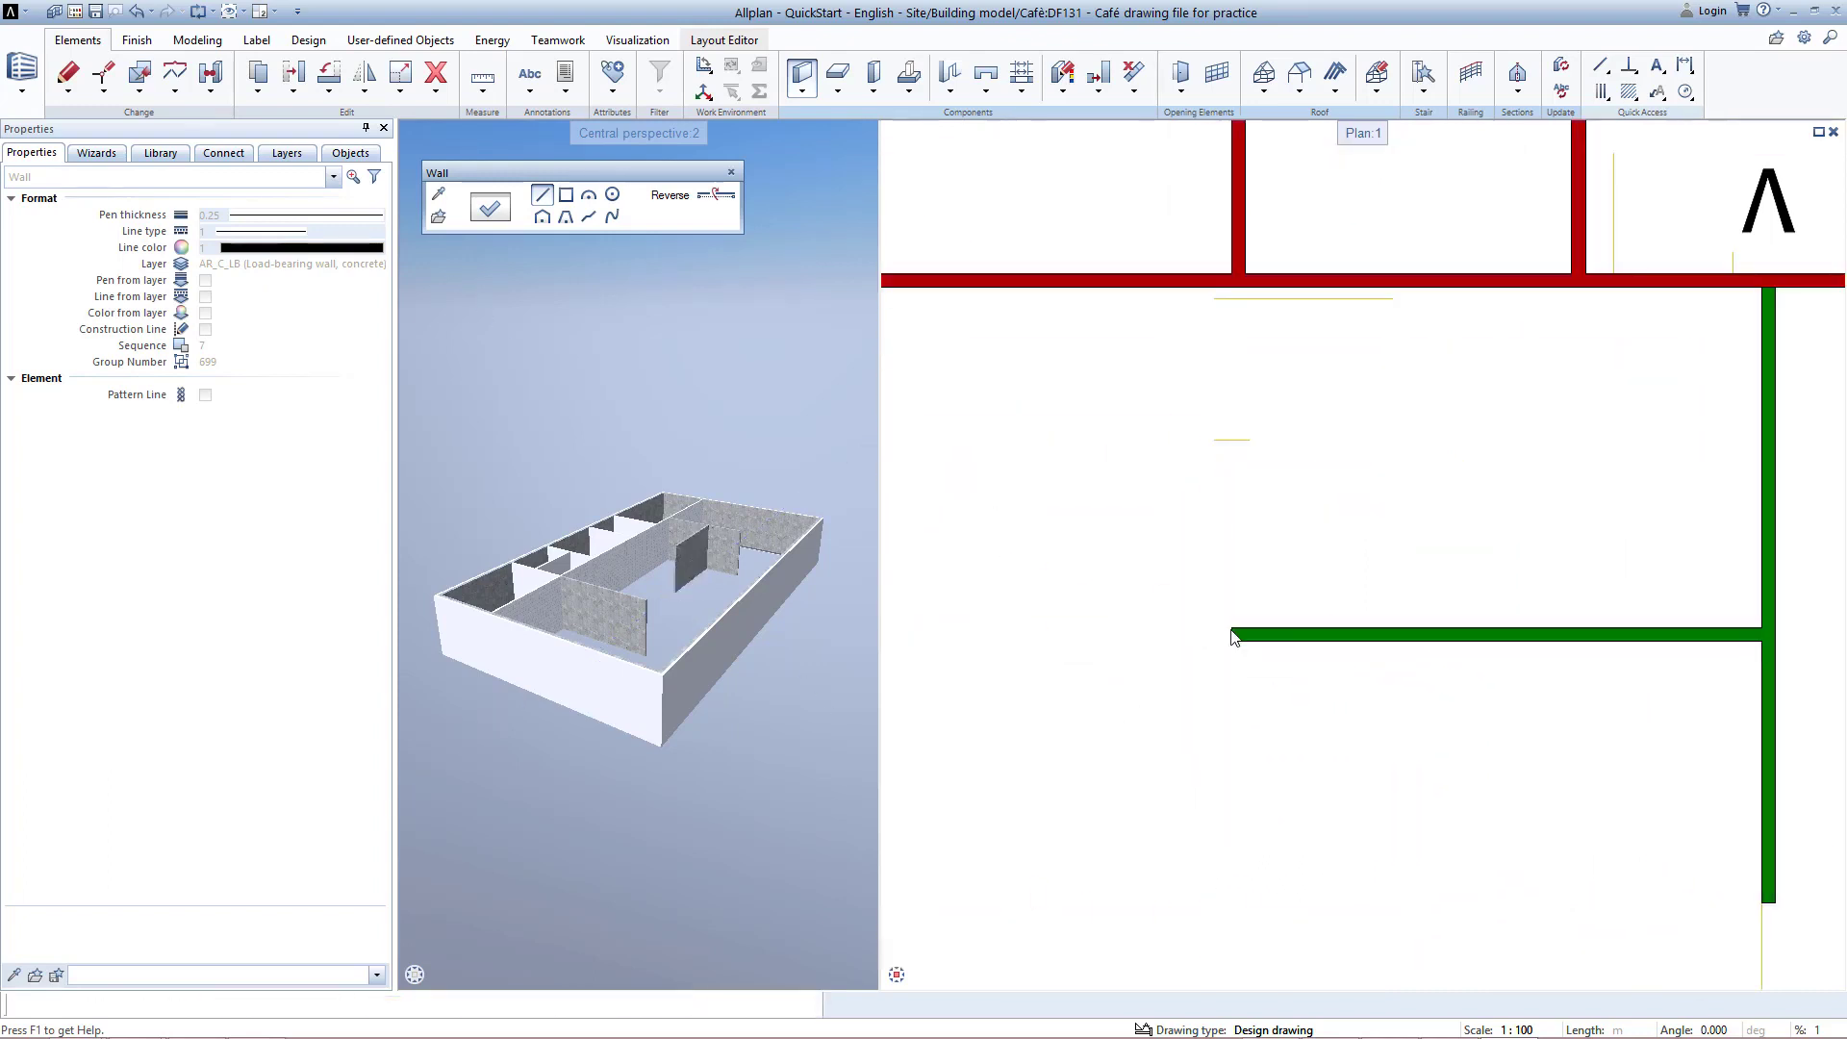
left_click(1250, 299)
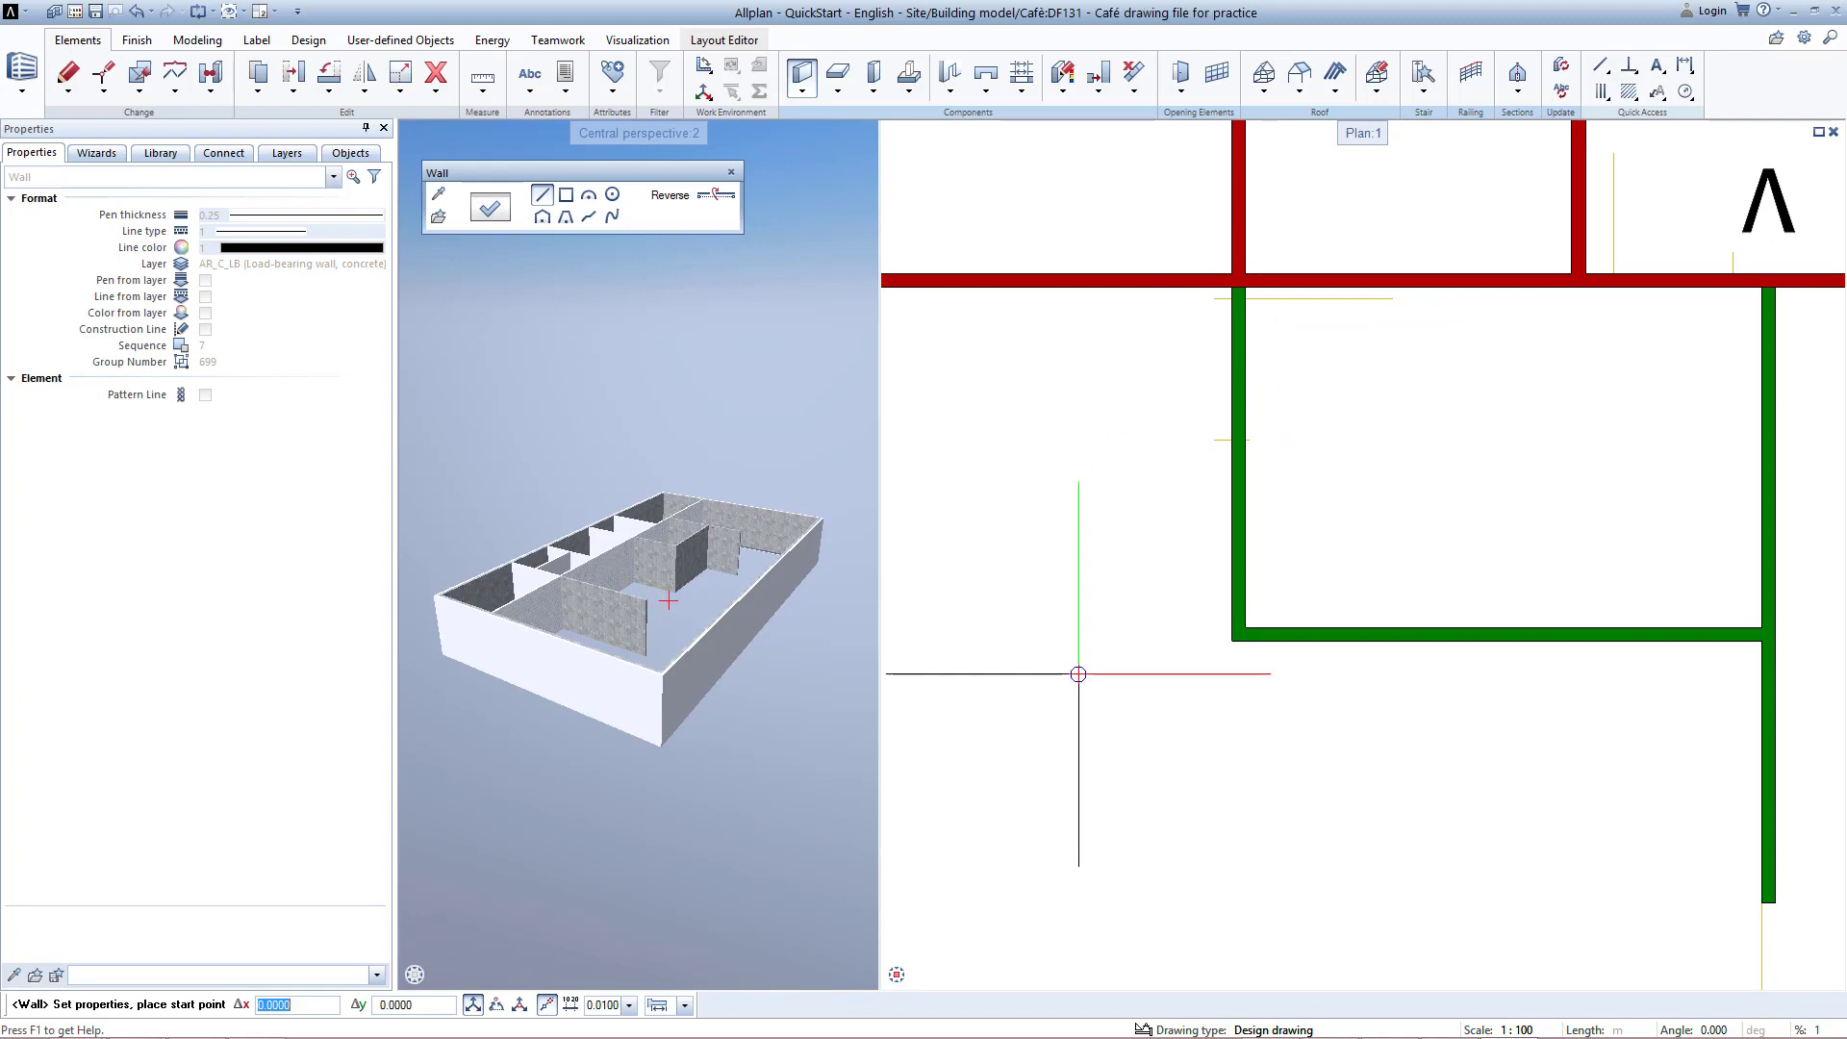
Step: Draw a short load-bearing concrete wall stub at the lower middle guide marks down to the exterior wall and finish the wall command
scroll(1077, 707, "down", 3)
middle_click_drag(1078, 707, 1161, 704)
scroll(1175, 771, "up", 2)
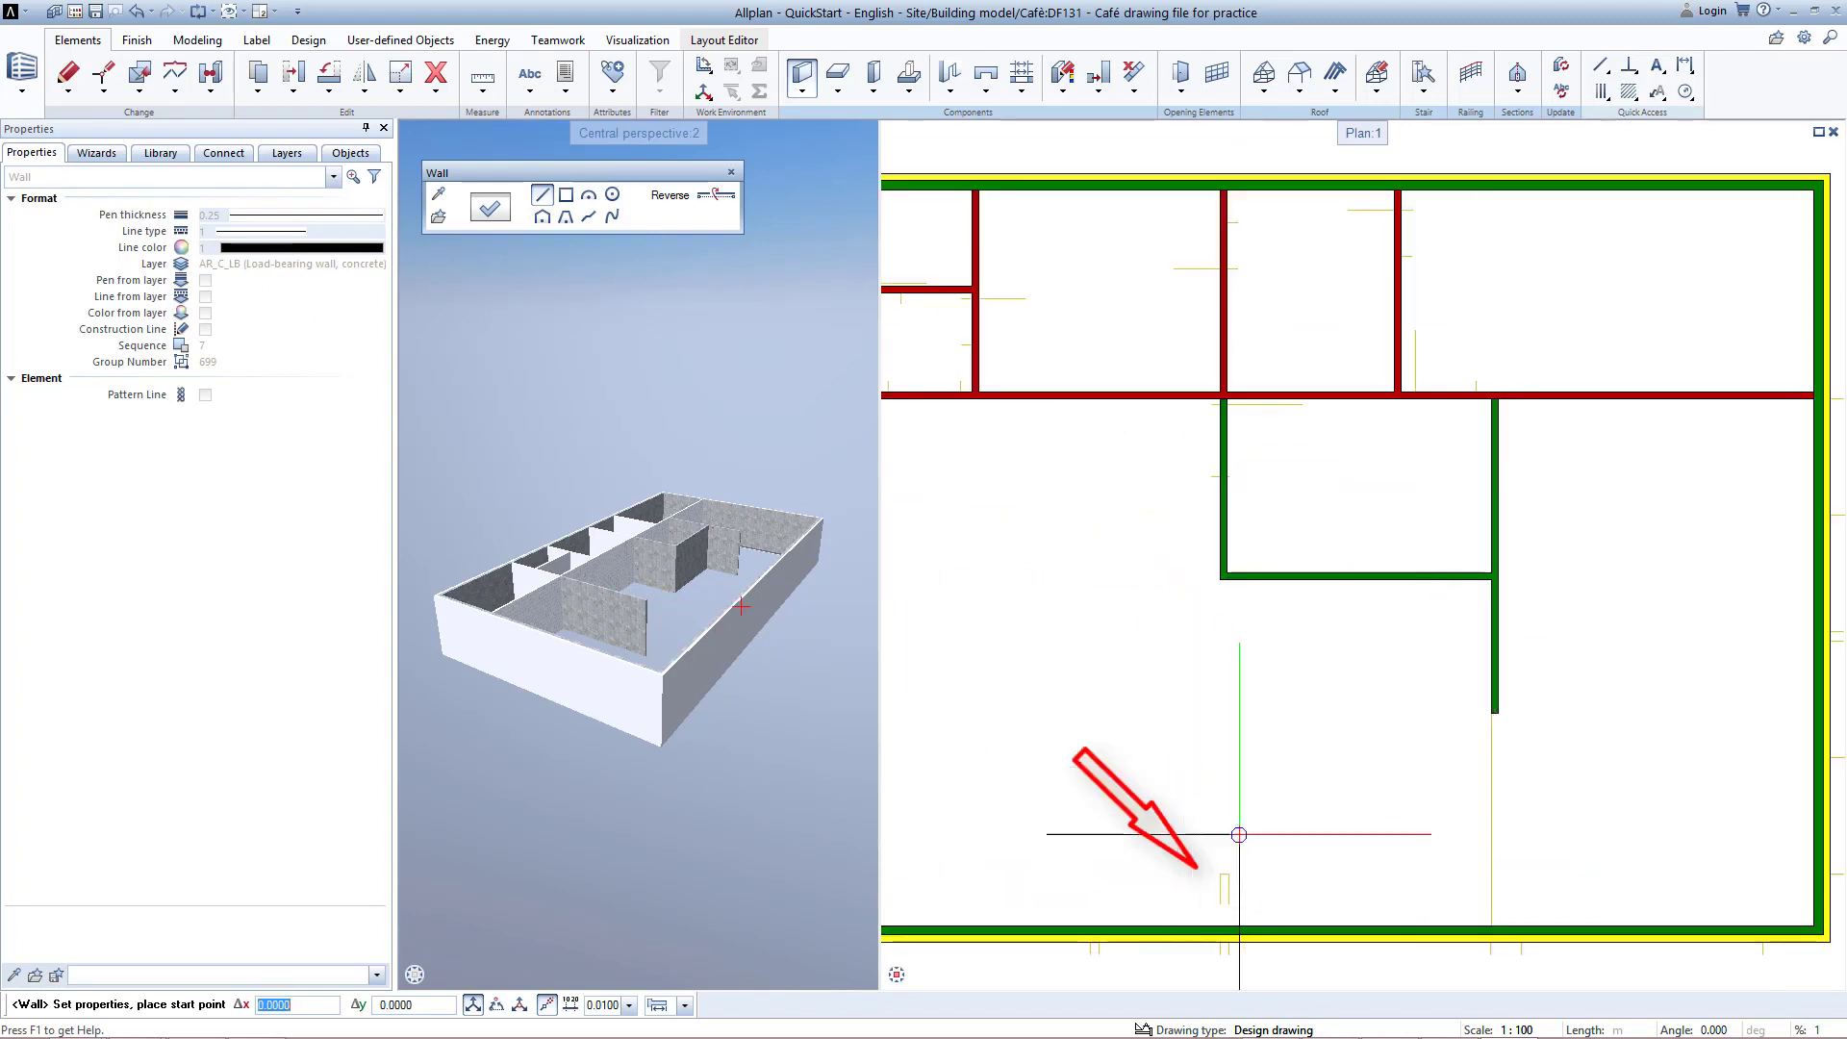
left_click(1201, 858)
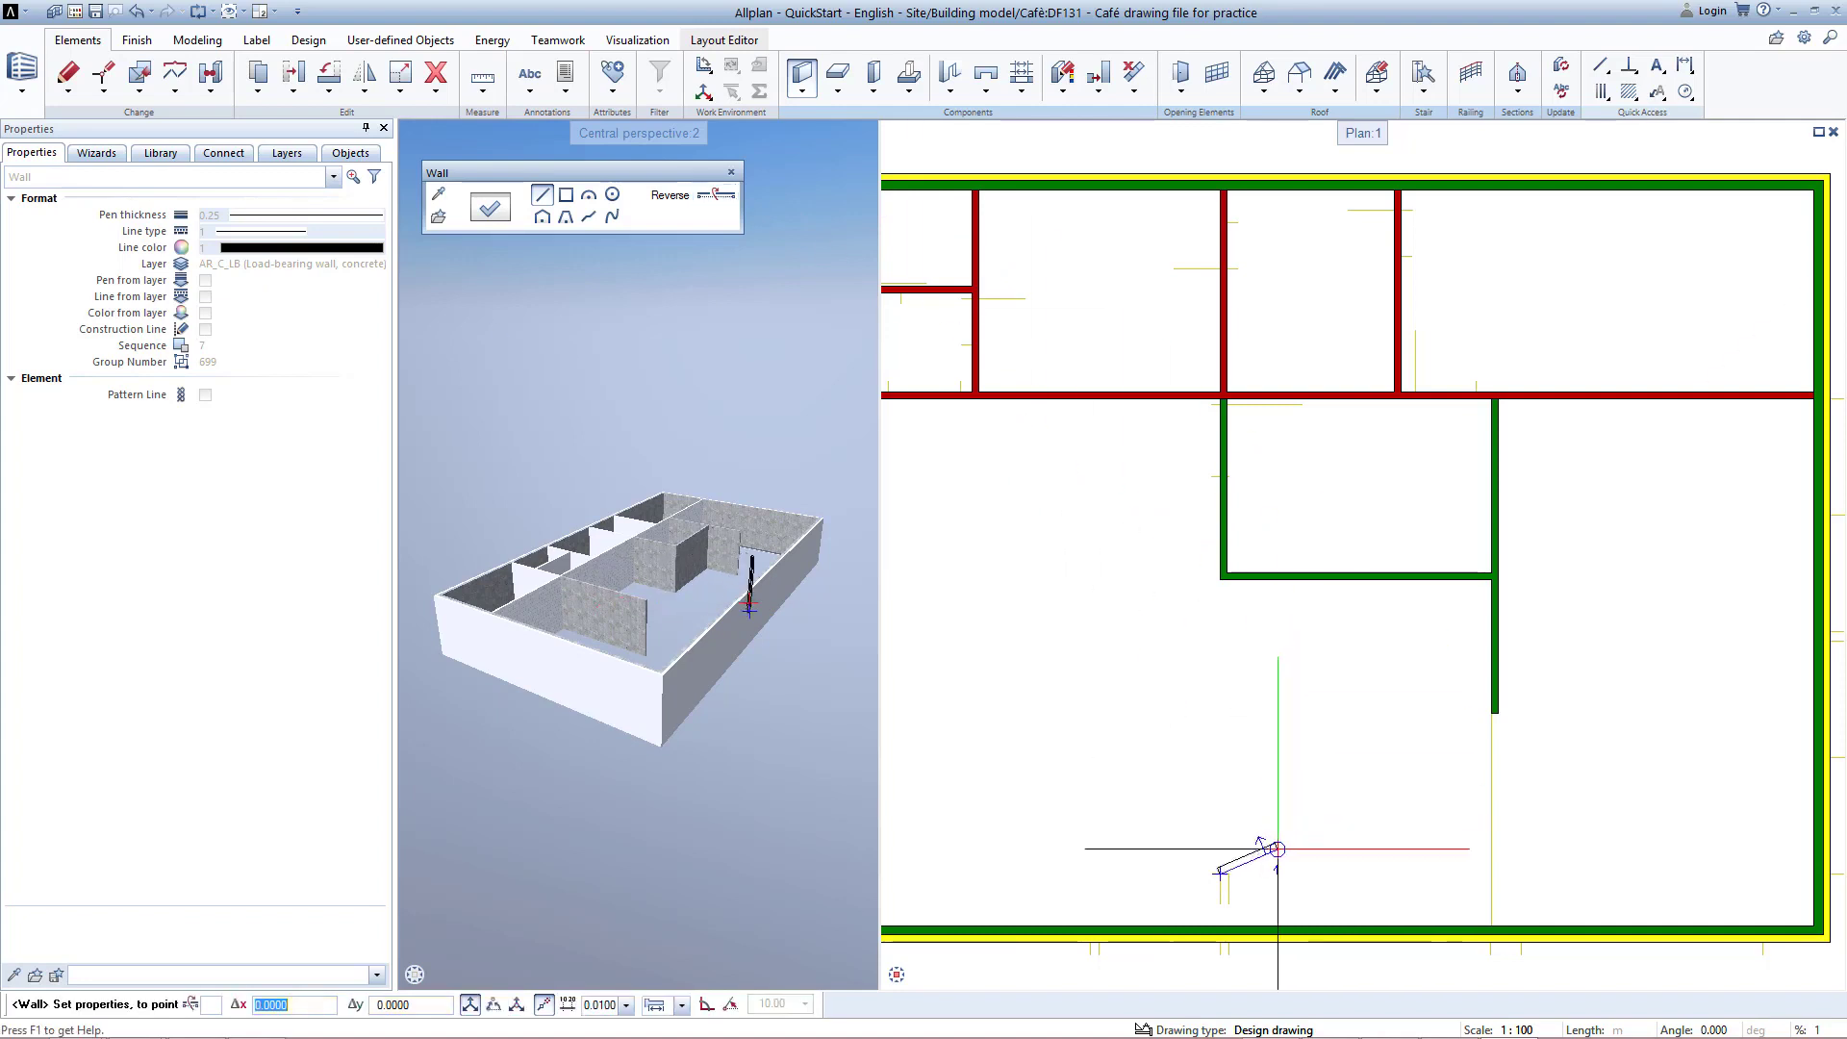
left_click(1220, 922)
key("Escape")
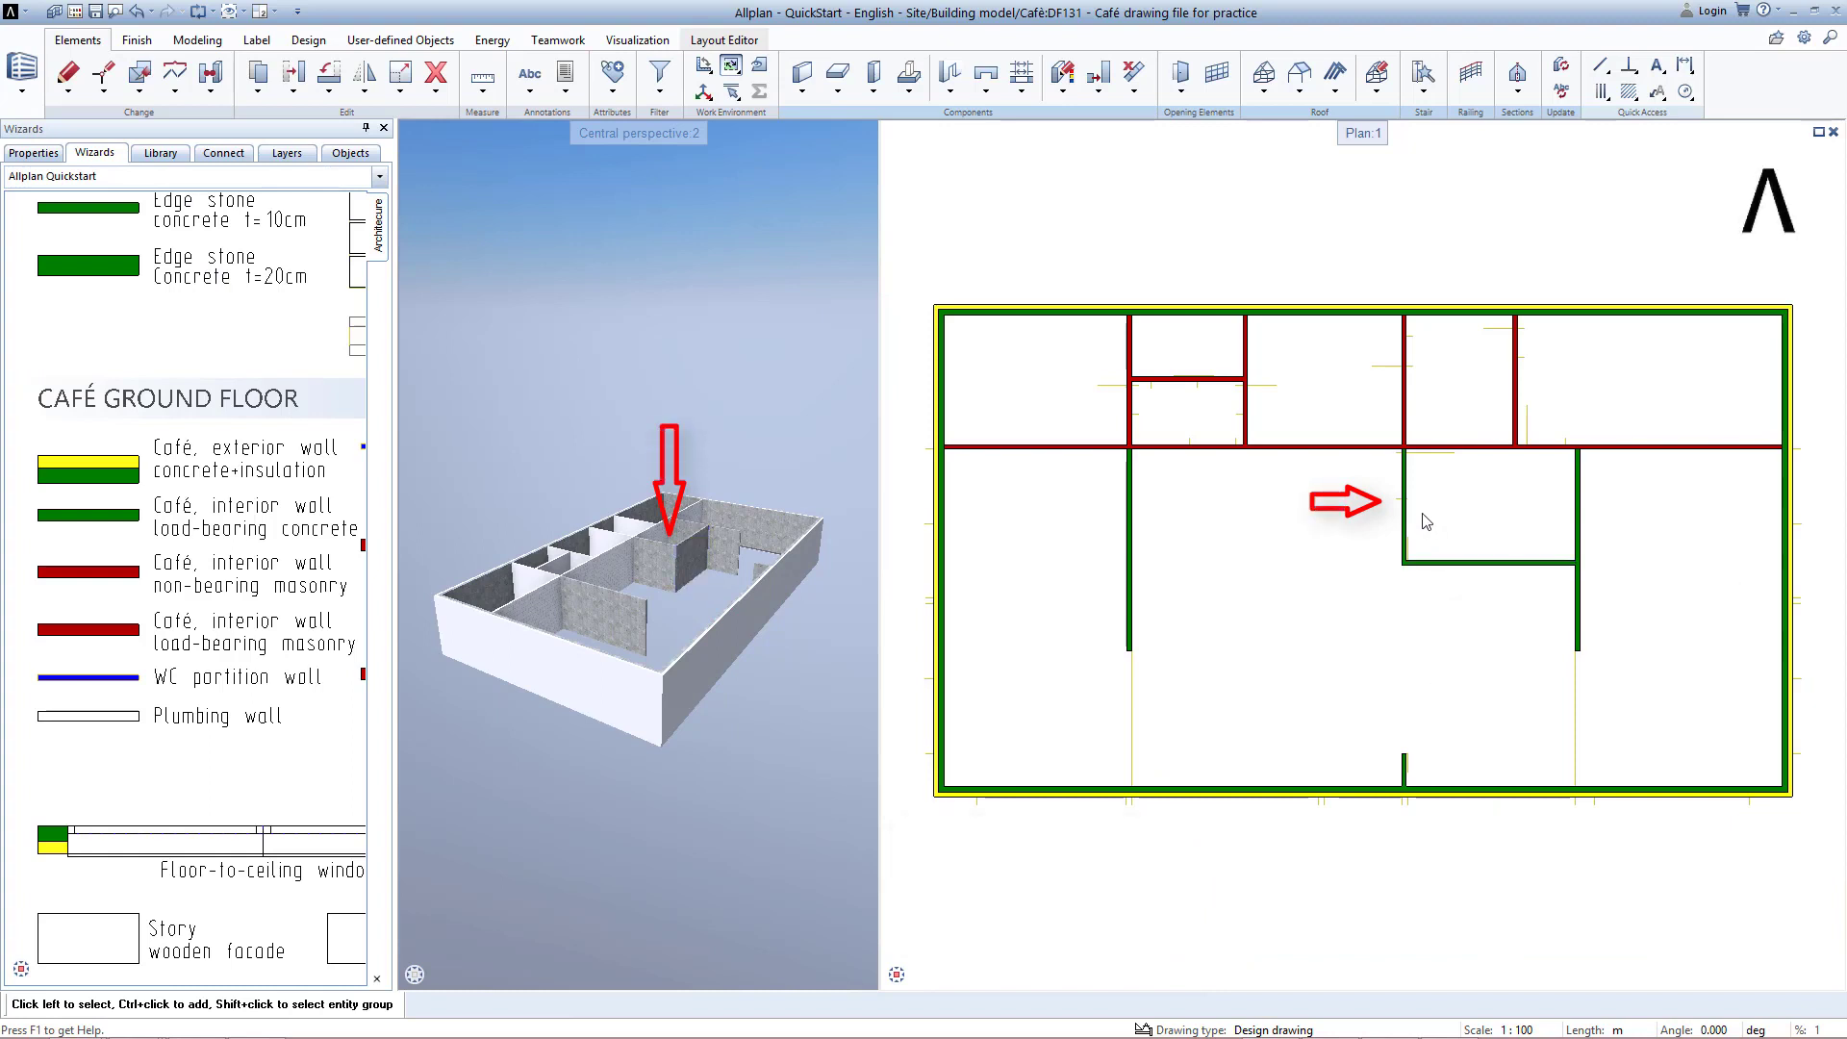
Step: Set the thickness of the concrete wall on the enclosed room's left side to 0.1500
scroll(1425, 522, "up", 5)
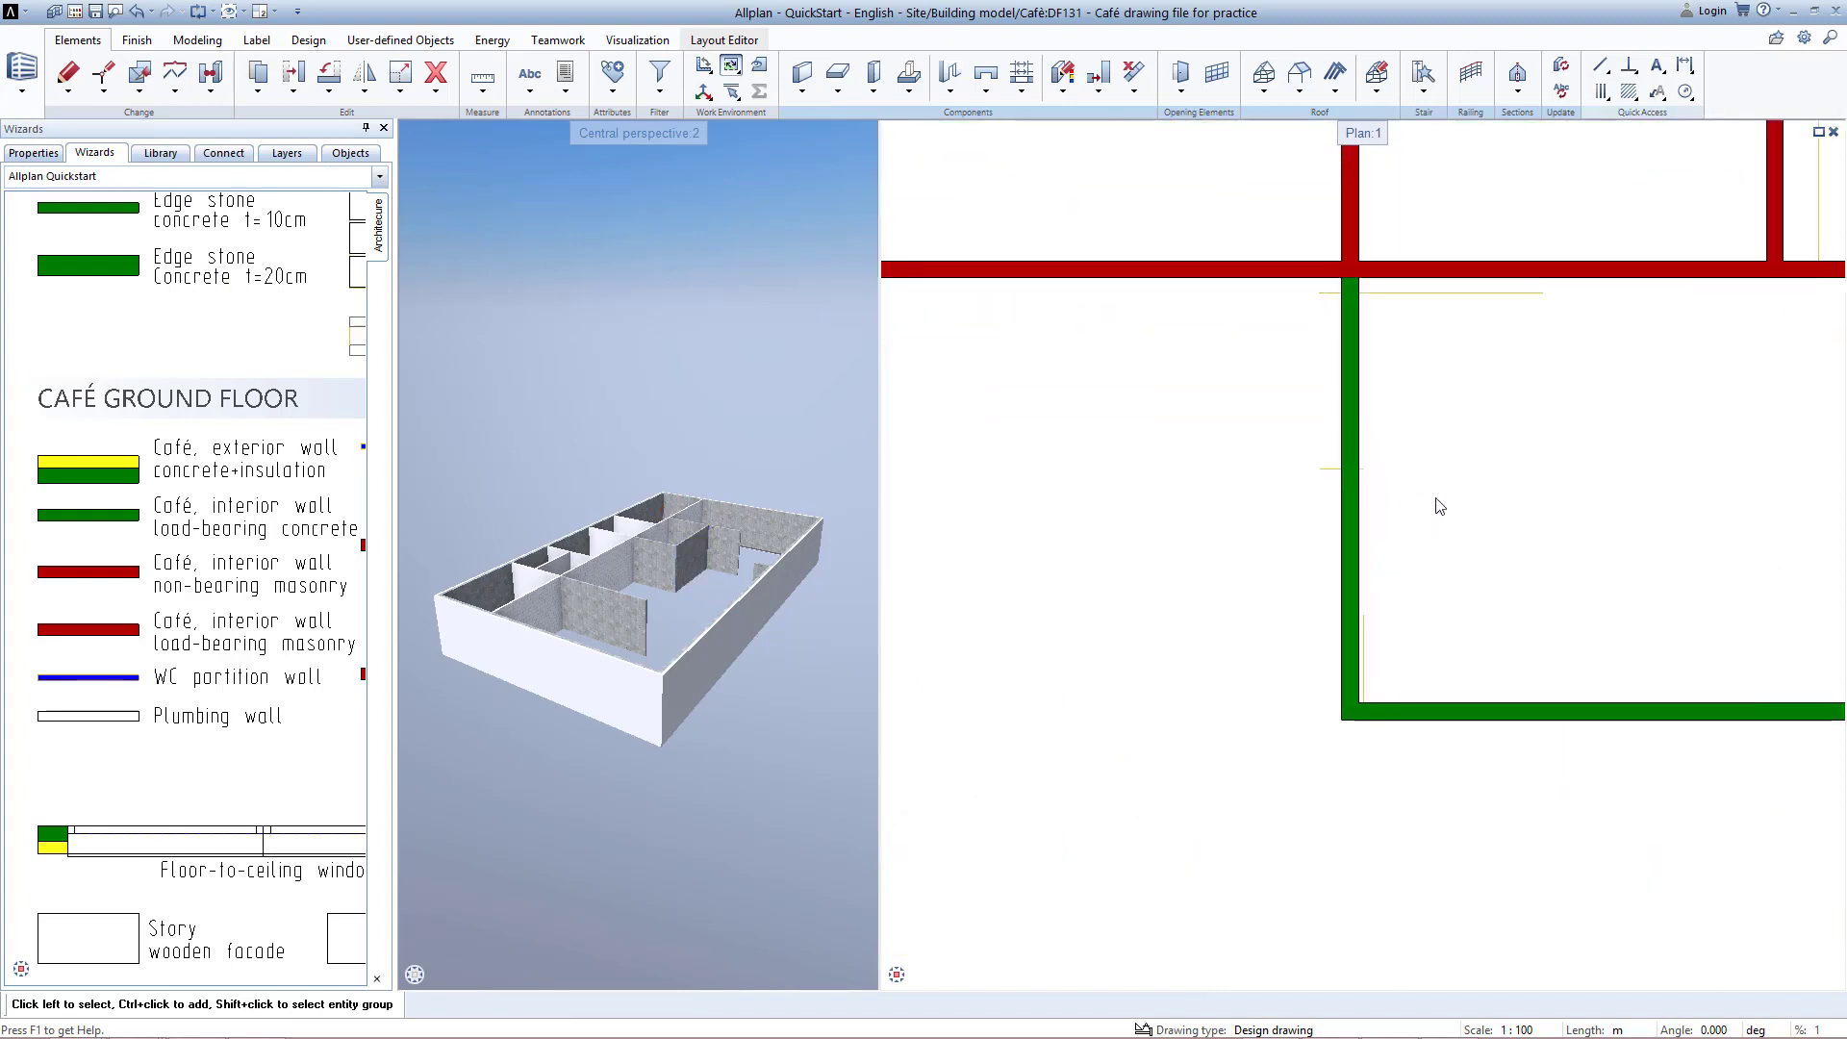
middle_click_drag(1393, 557, 1378, 563)
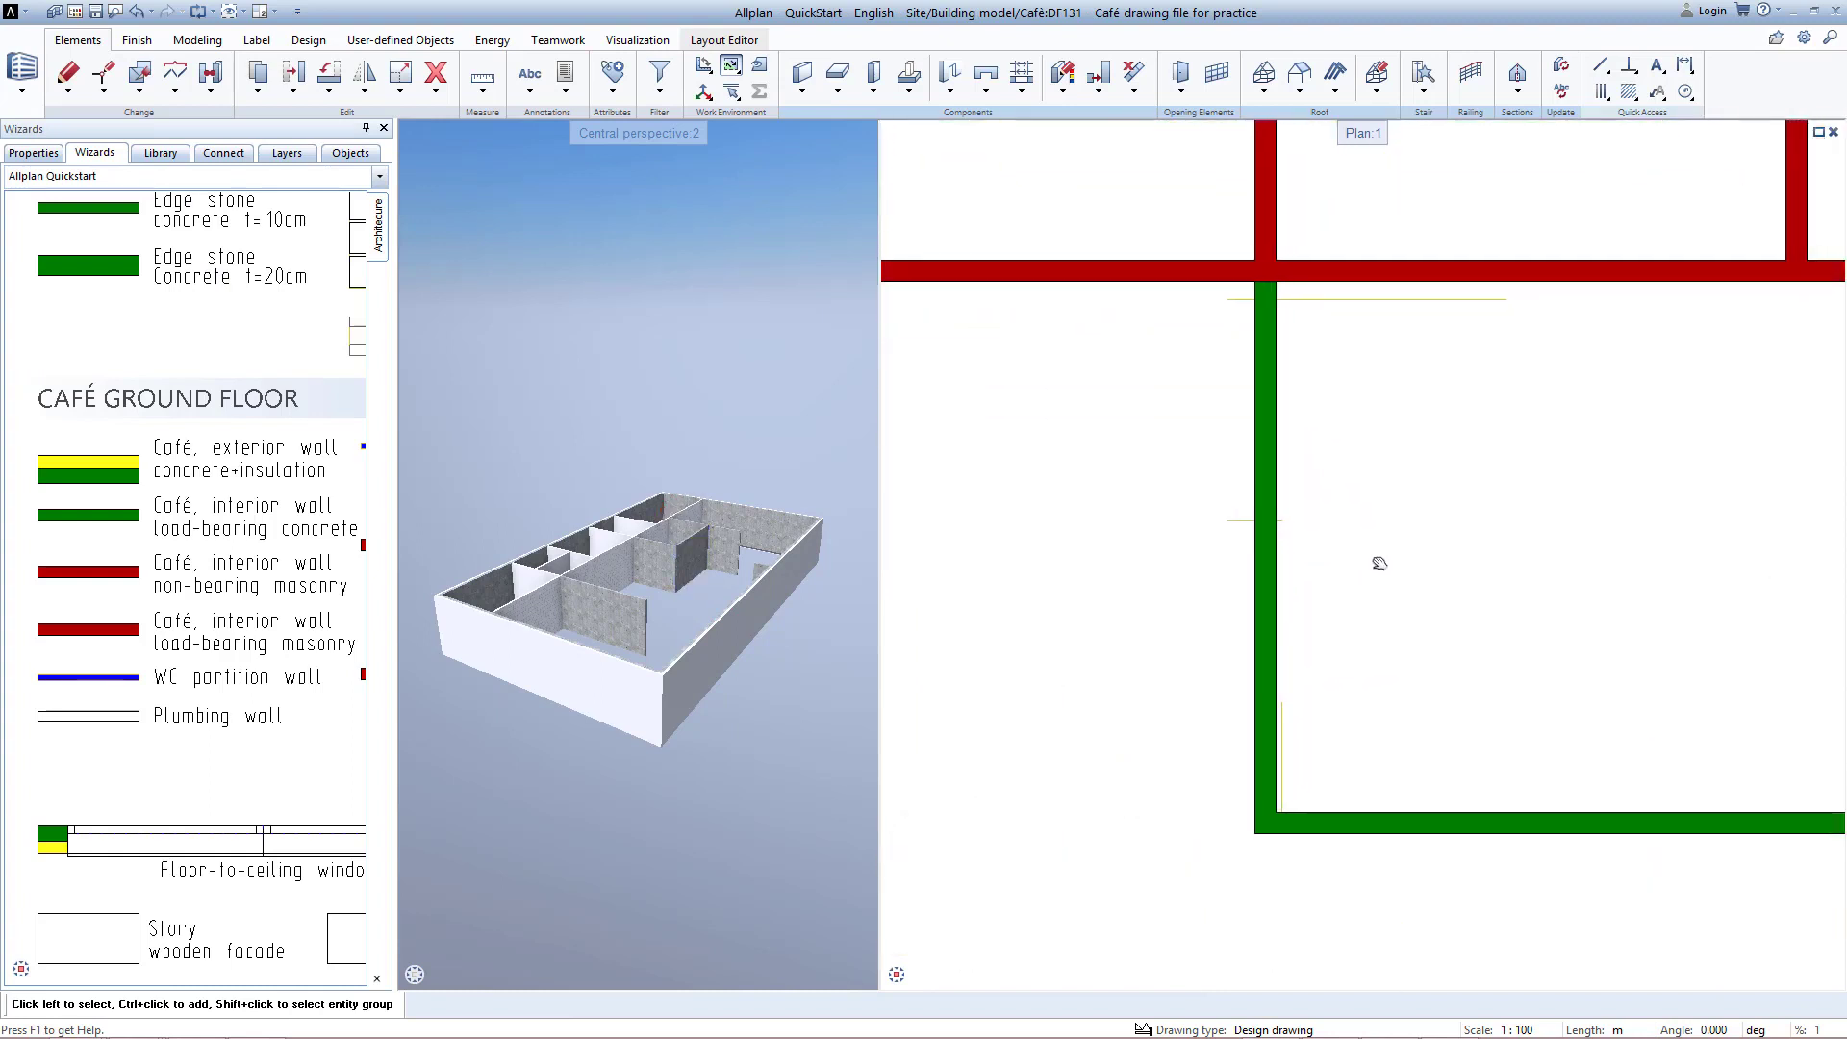
double_click(1271, 601)
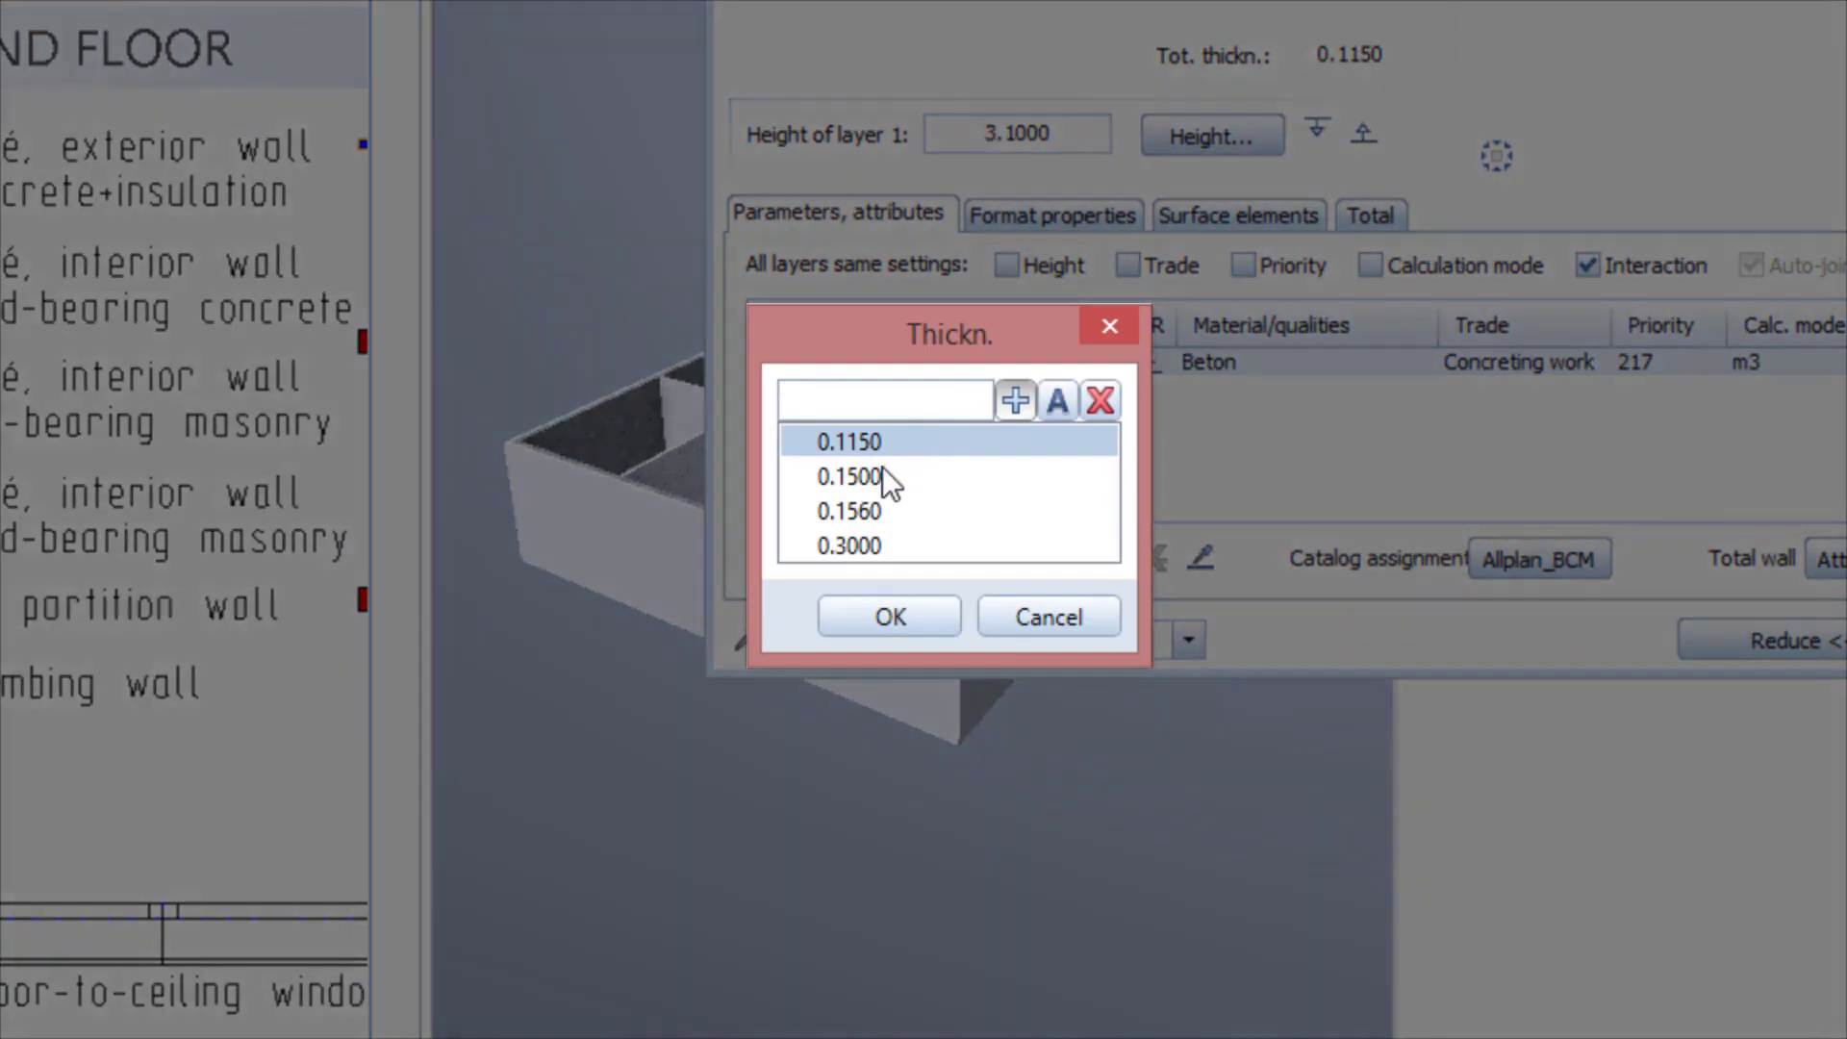
double_click(874, 477)
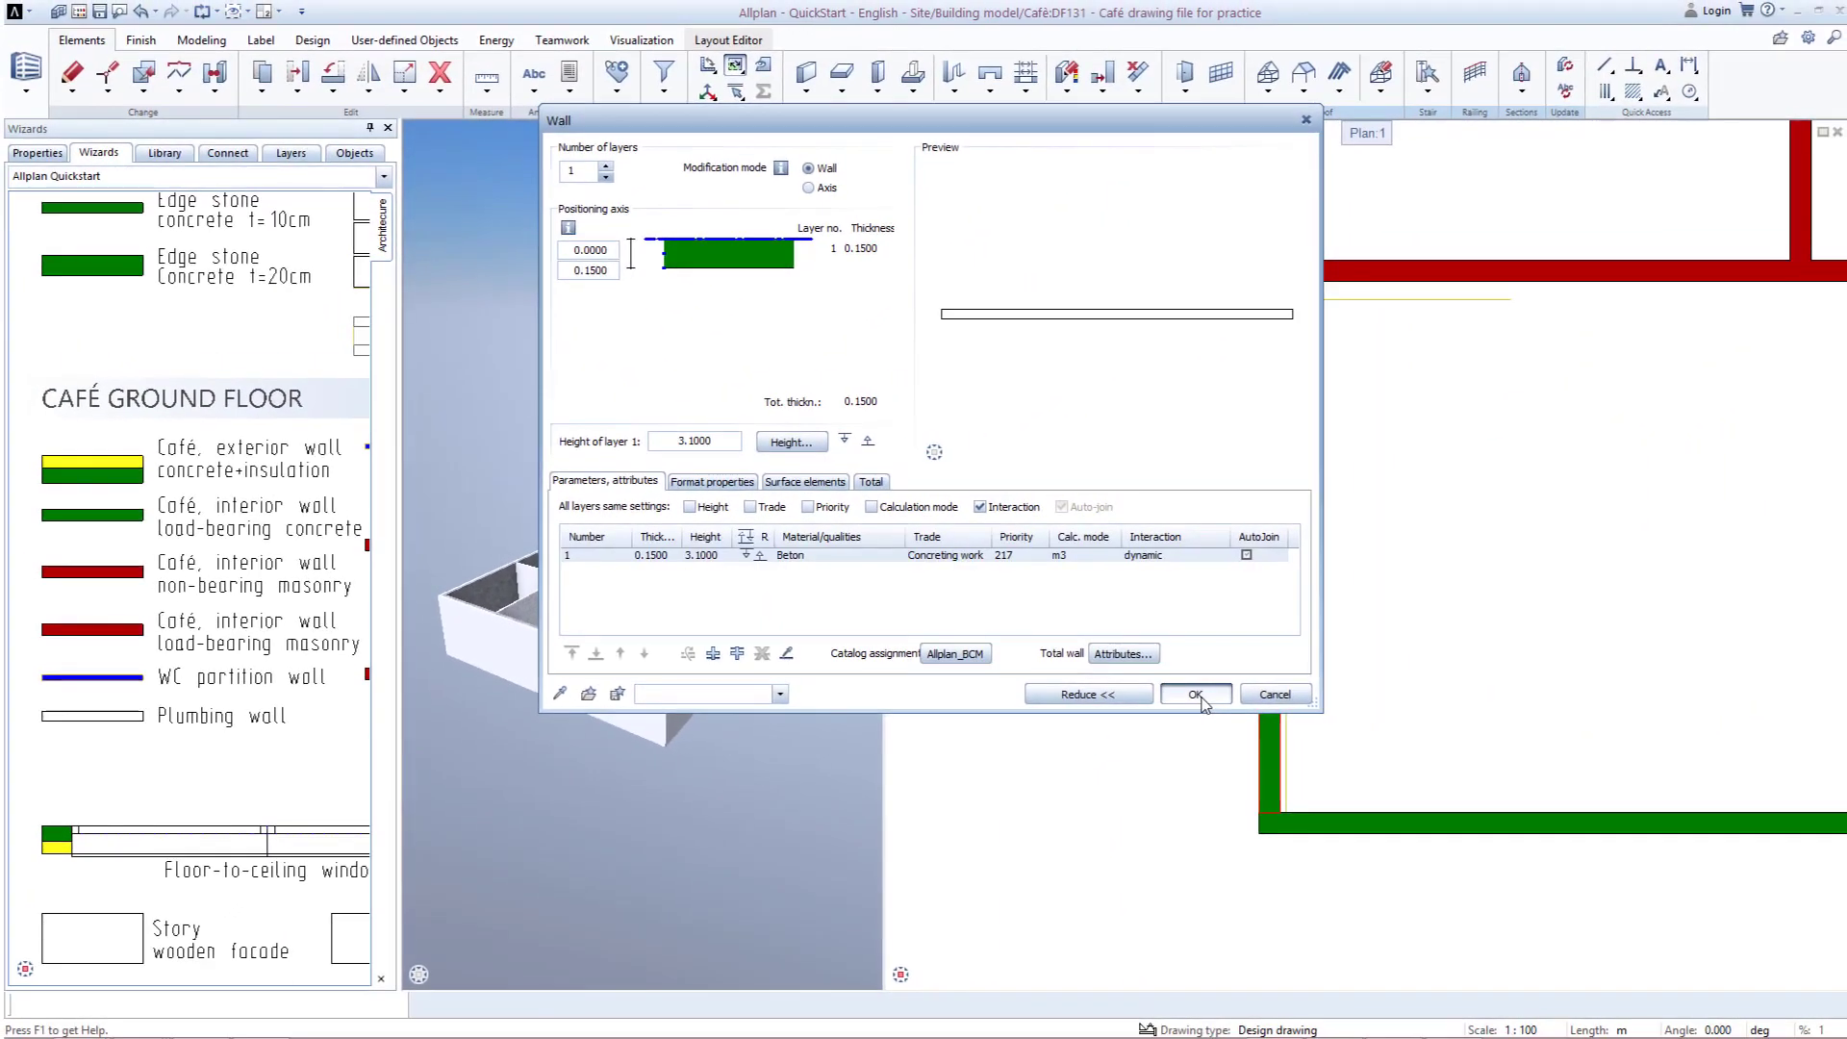
left_click(1196, 695)
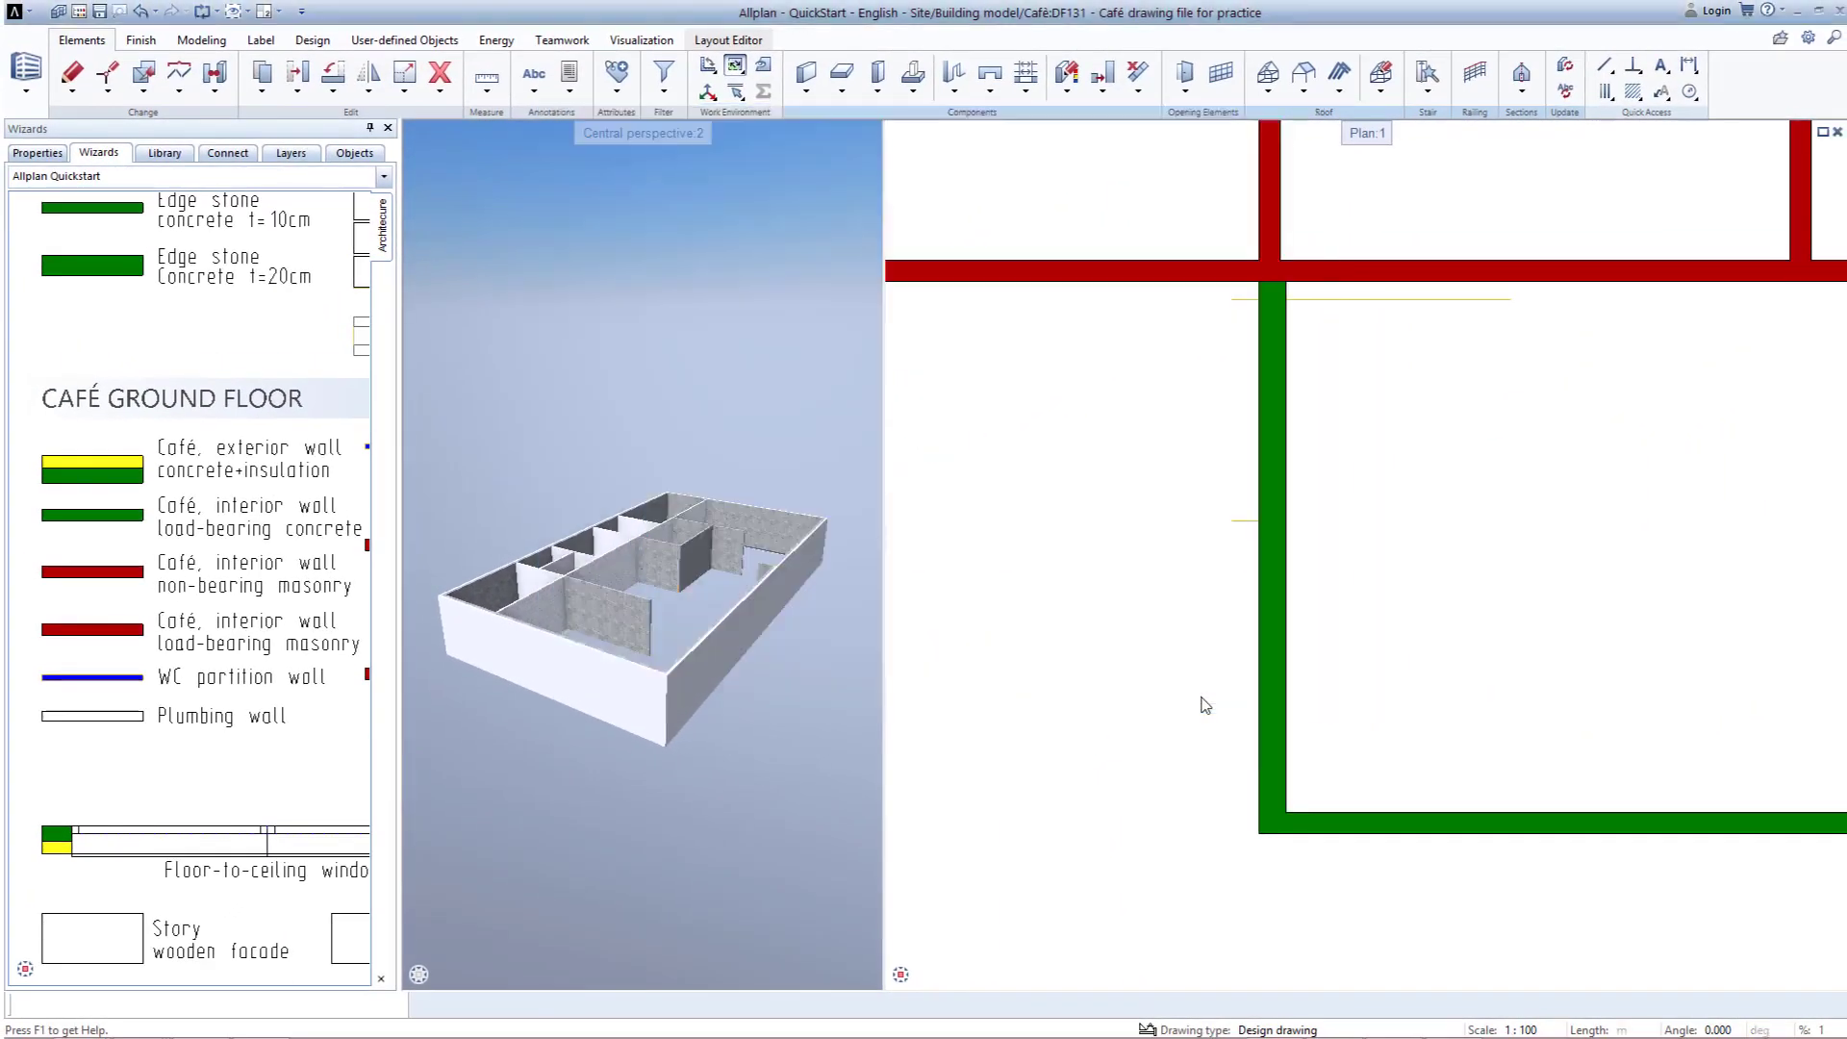
Step: Set the thickness of the short concrete wall stub at the lower exterior wall to 0.1500
scroll(1225, 739, "down", 2)
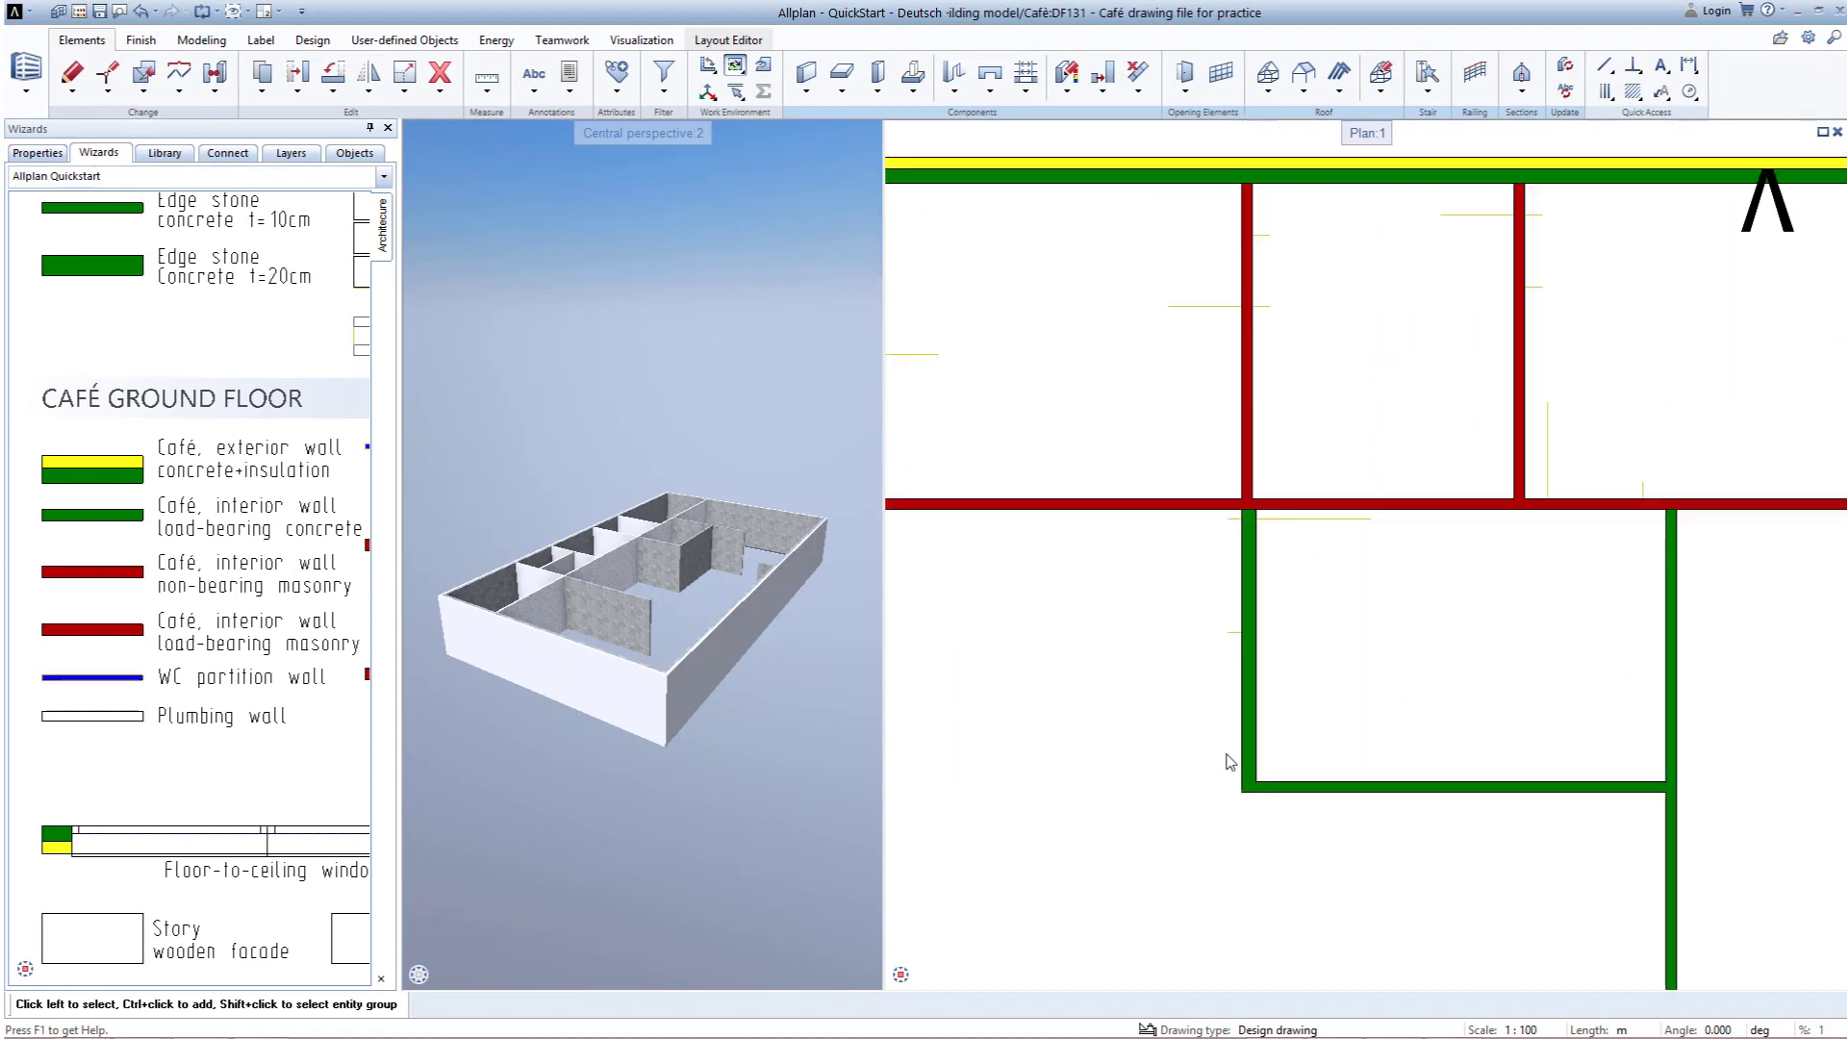
scroll(1326, 902, "down", 1)
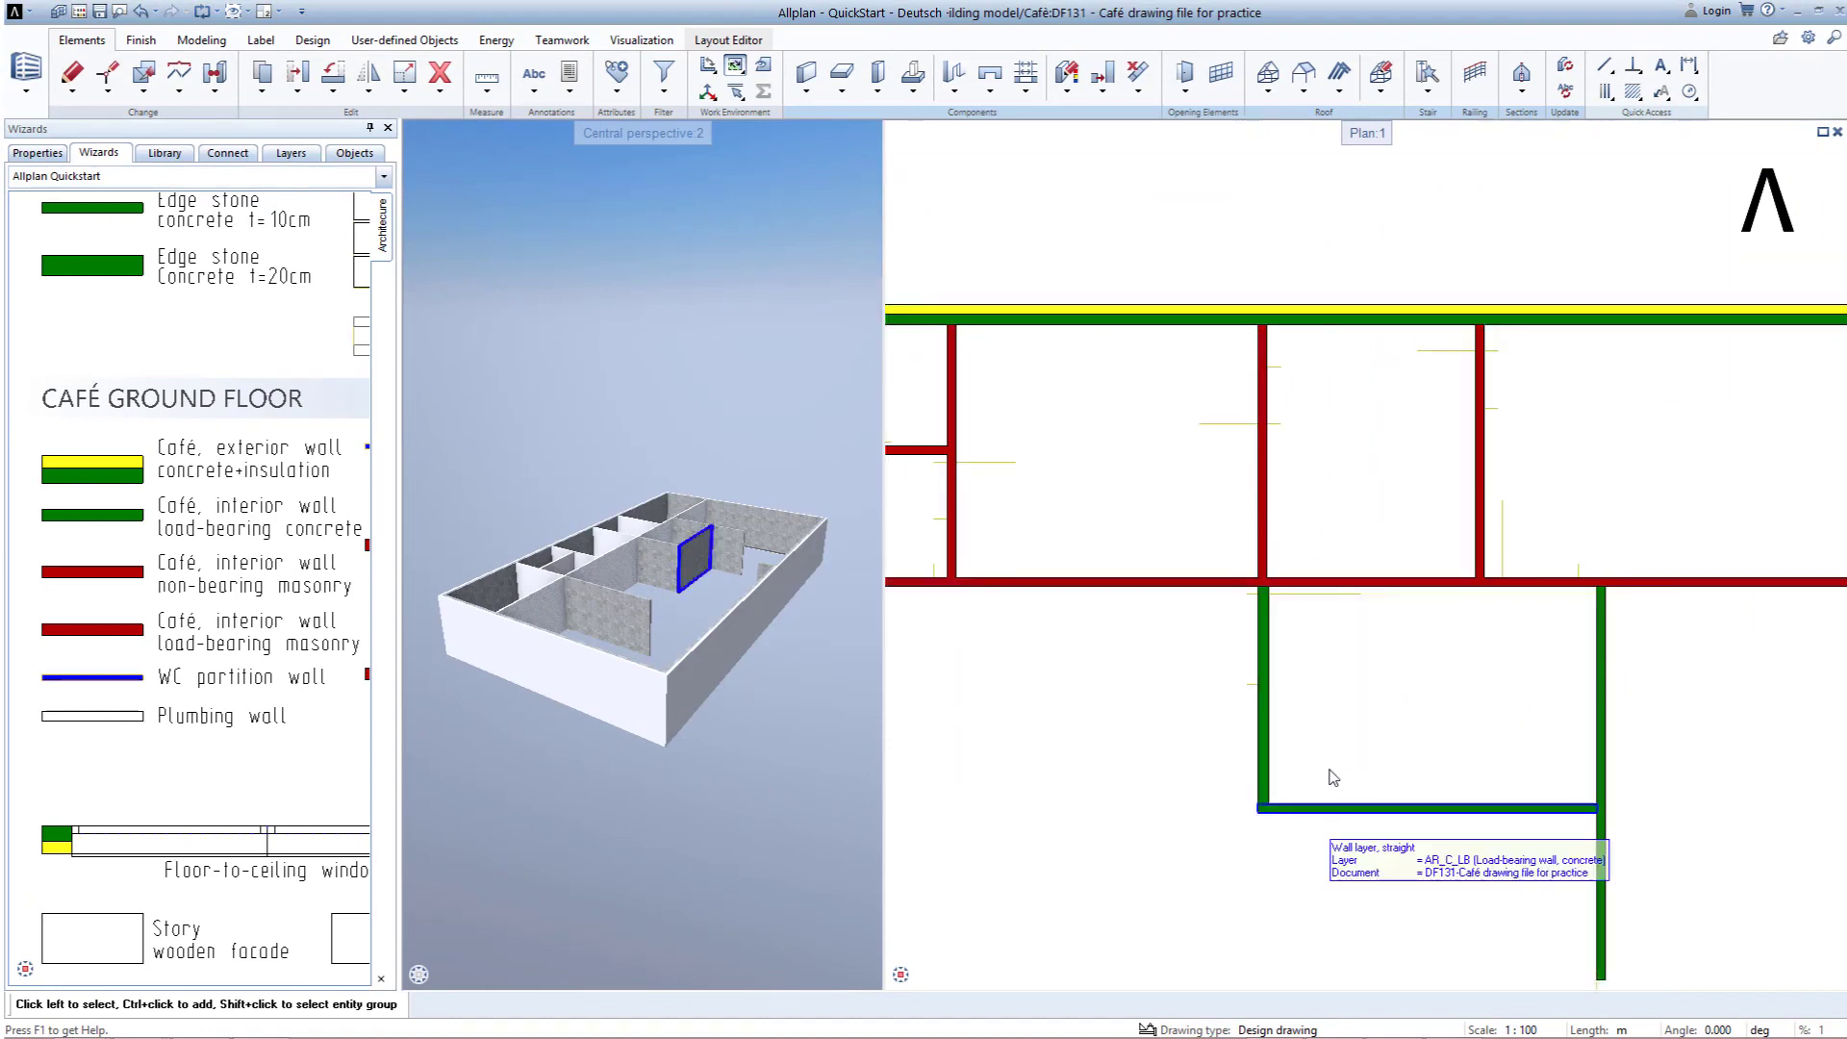
middle_click_drag(1294, 907, 1292, 589)
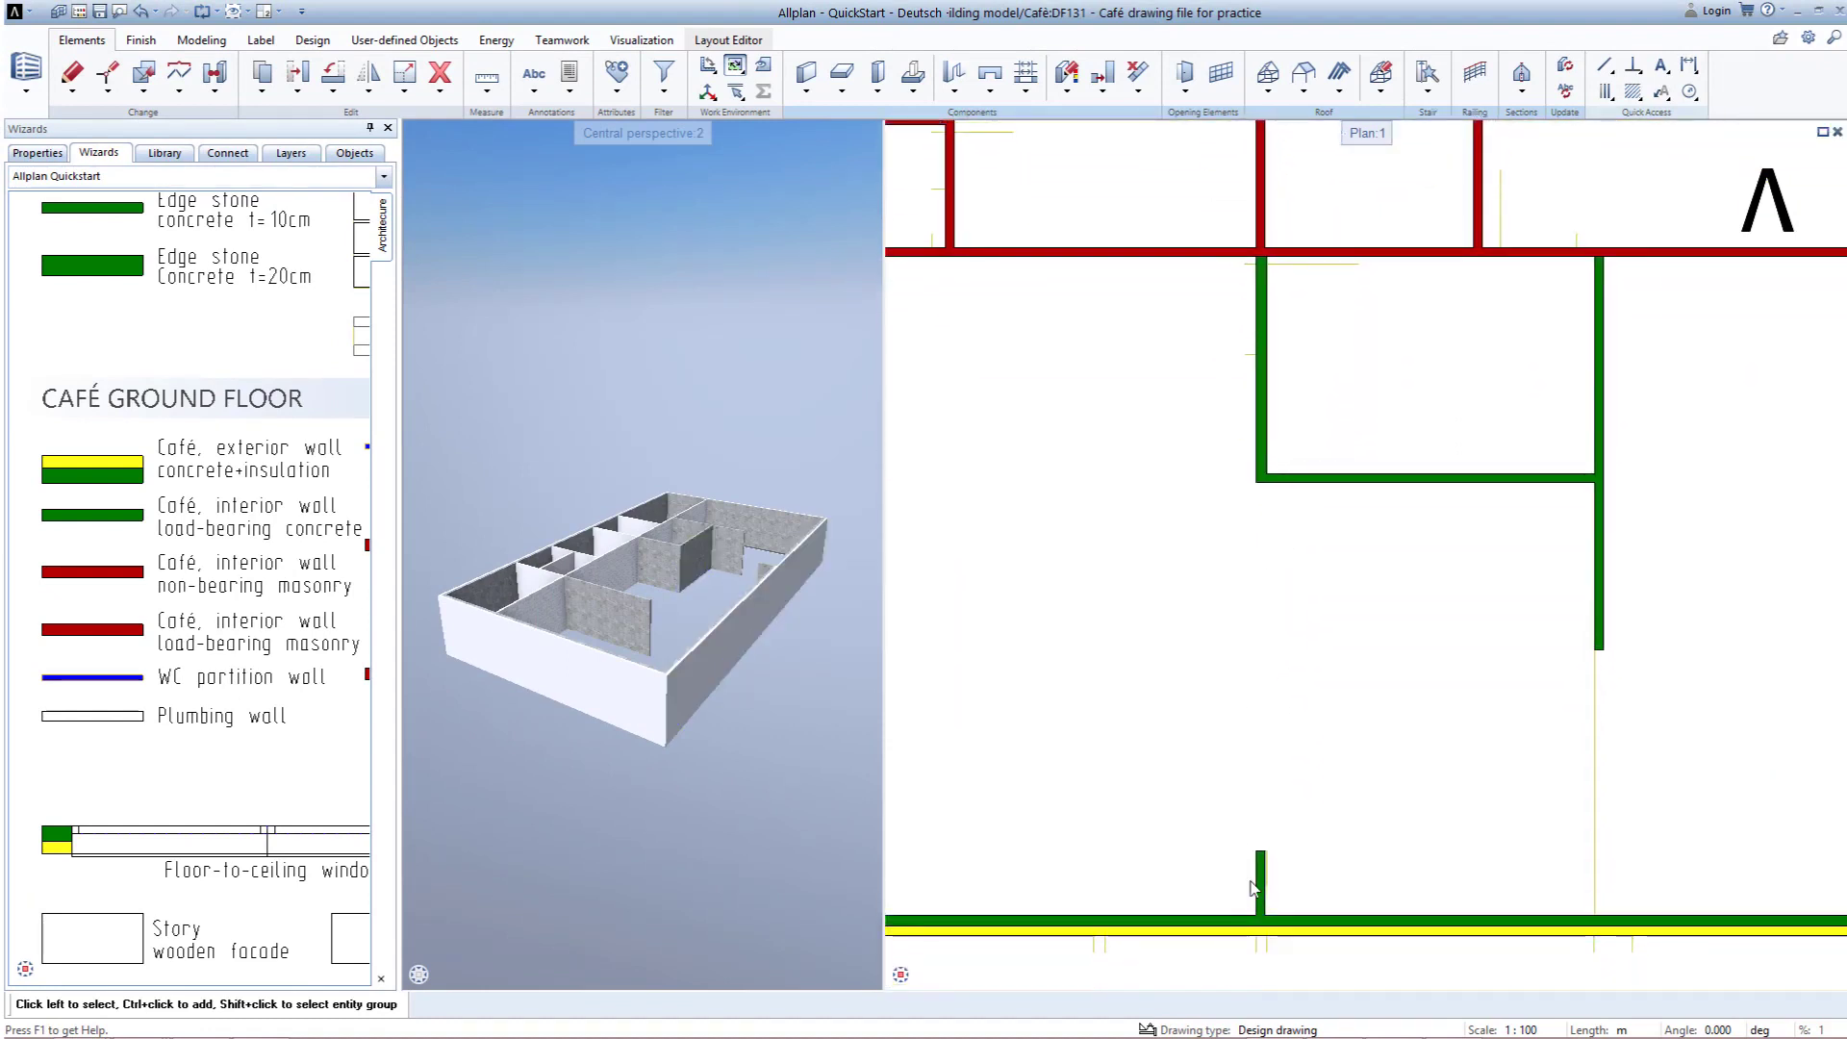
double_click(1261, 884)
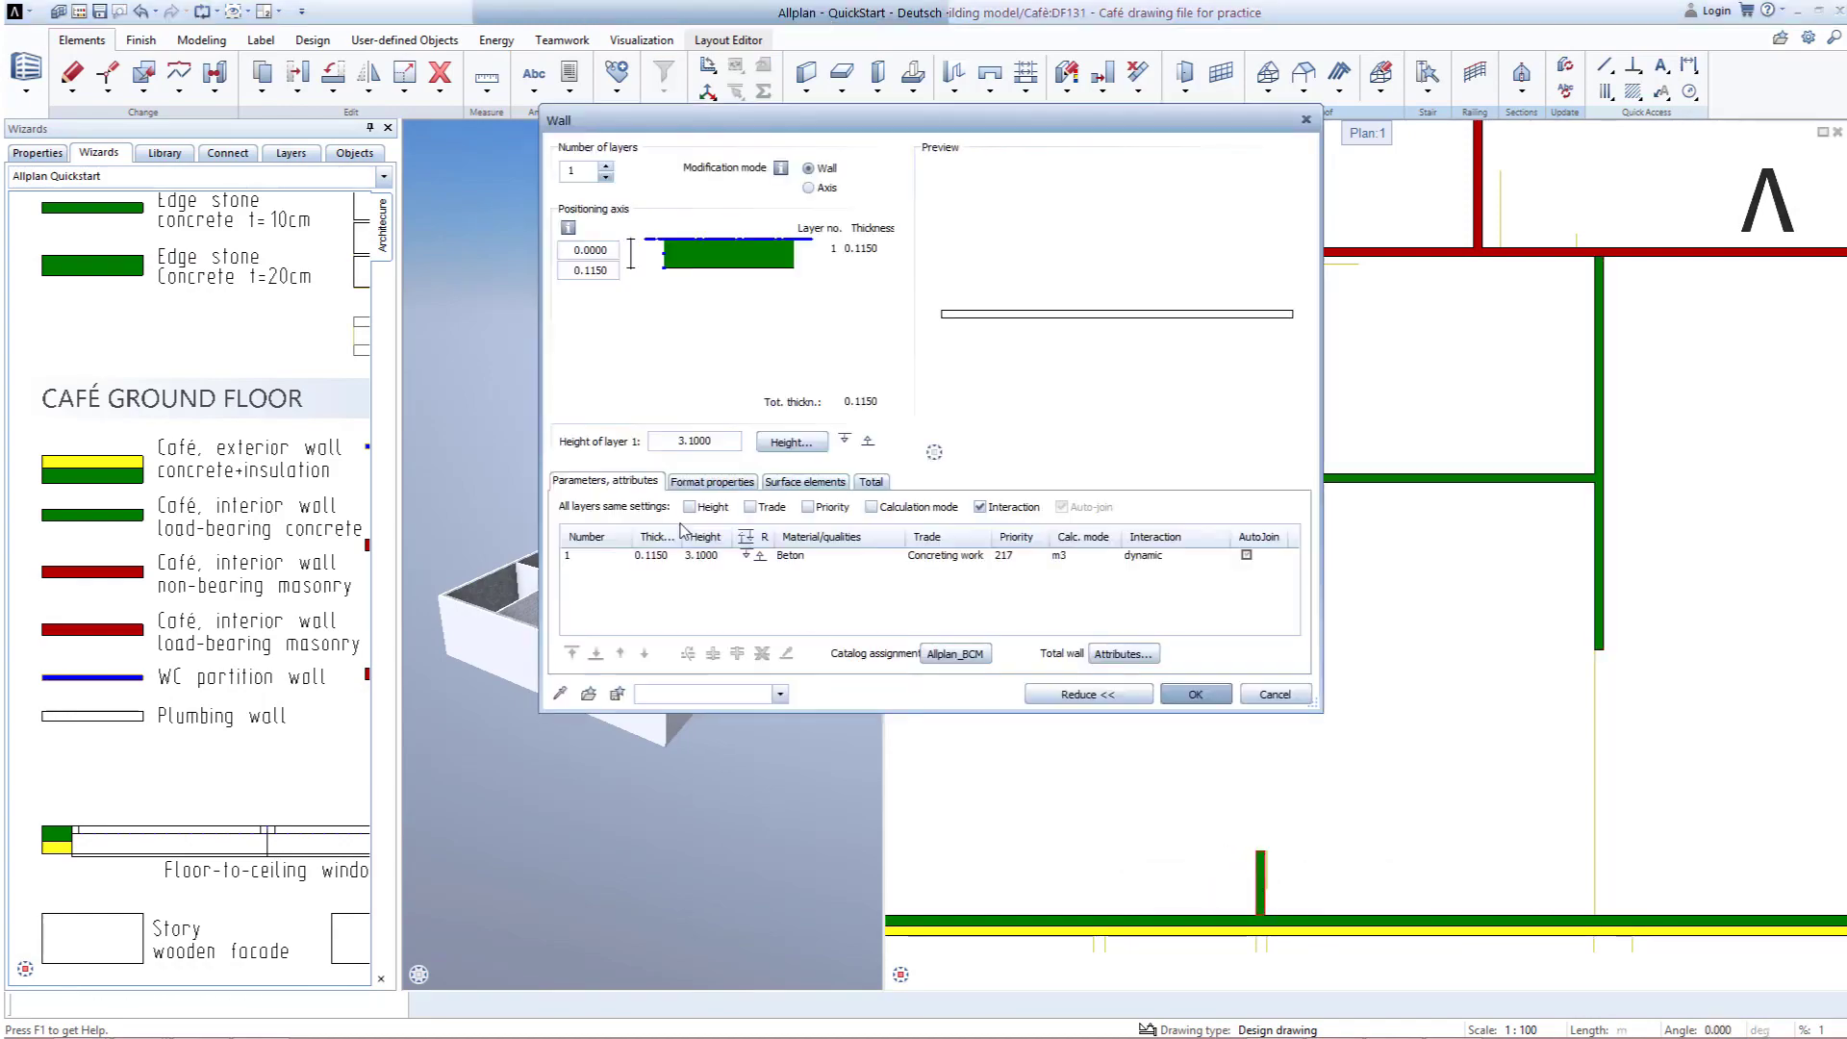
left_click(654, 562)
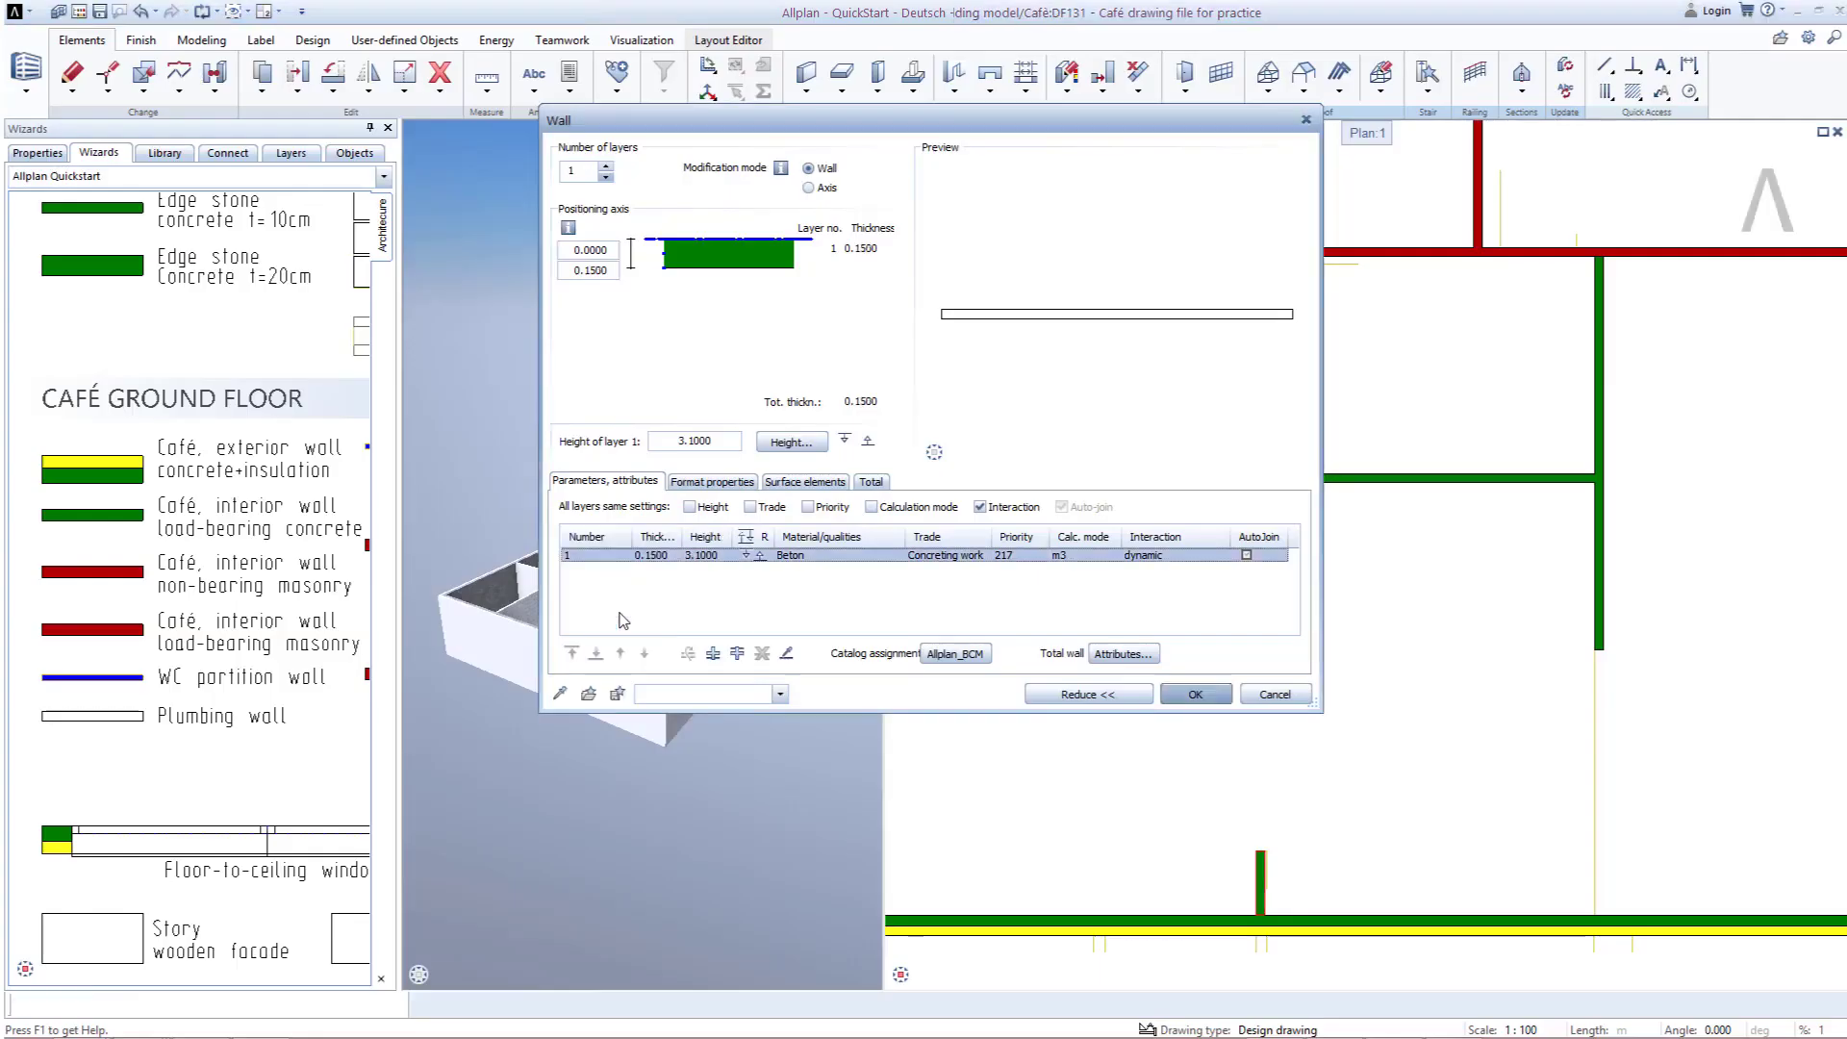
double_click(620, 621)
left_click(1196, 694)
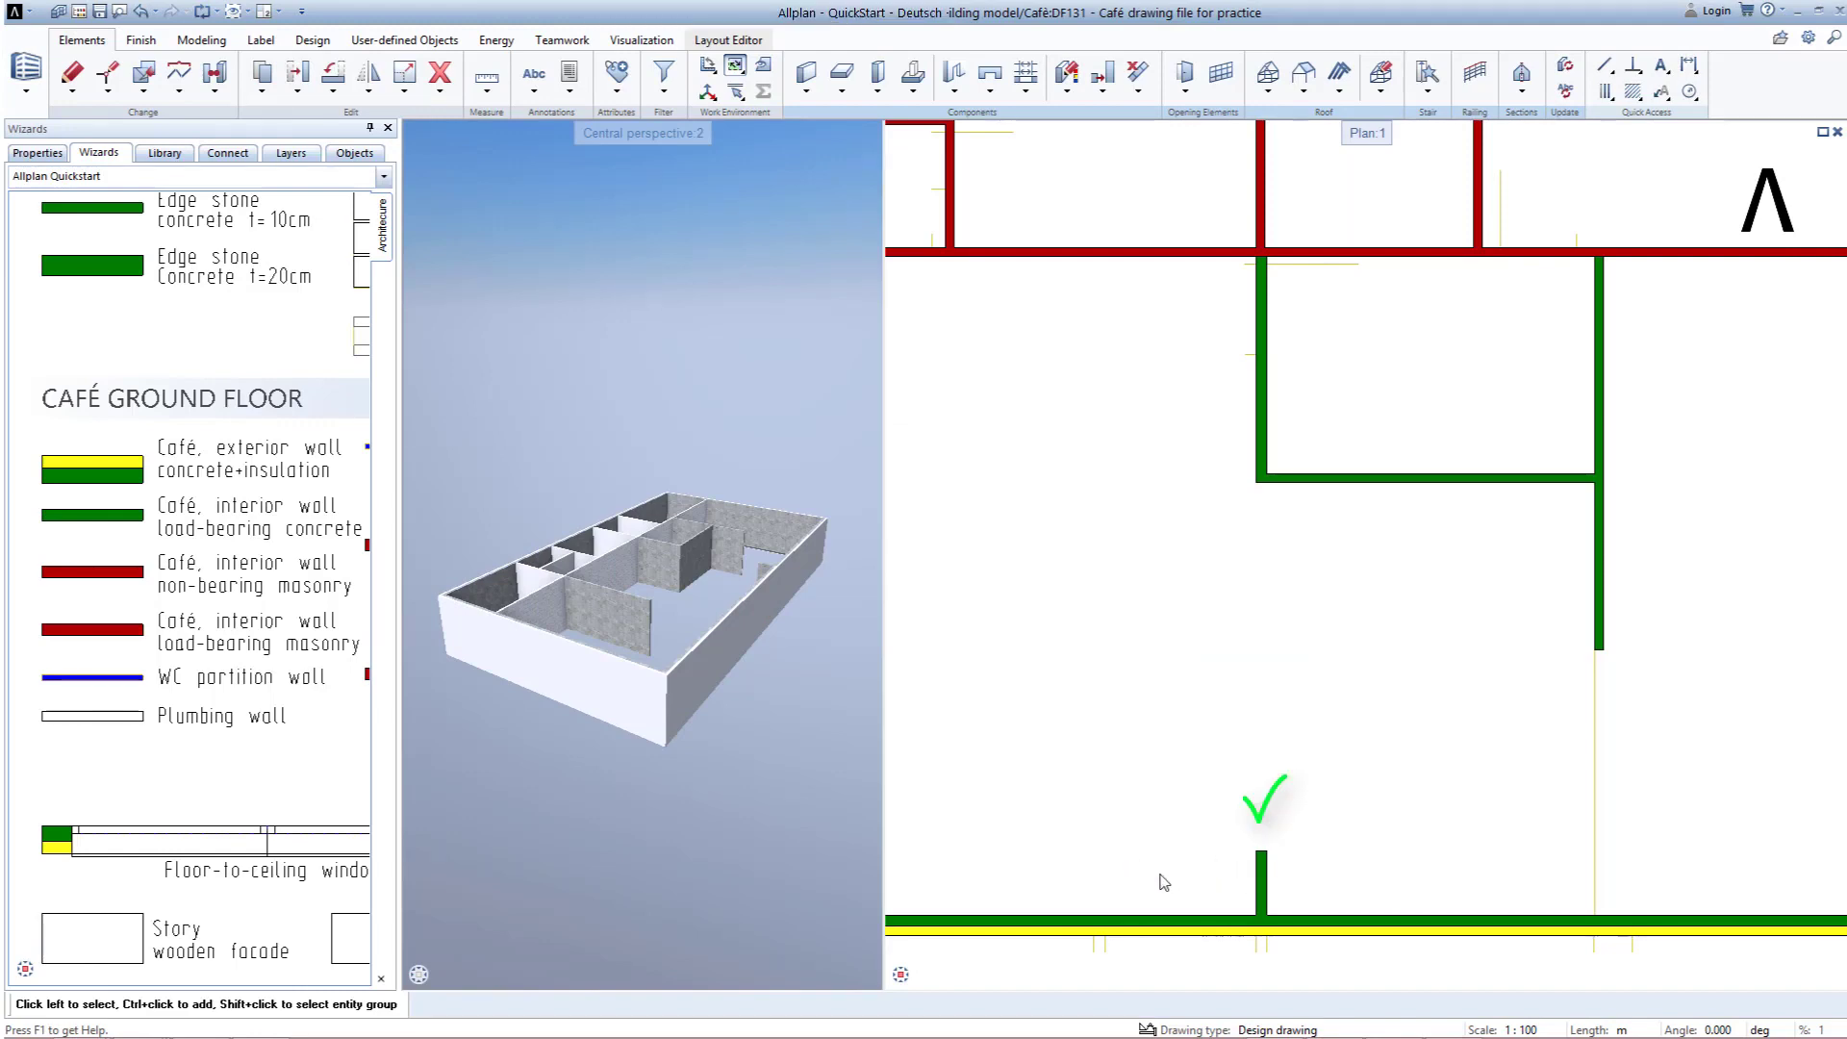
Step: Insert the wizard's closed-frame door opening in the leftmost masonry partition between the guide marks, with offset 0 to the reference point
left_click(923, 975)
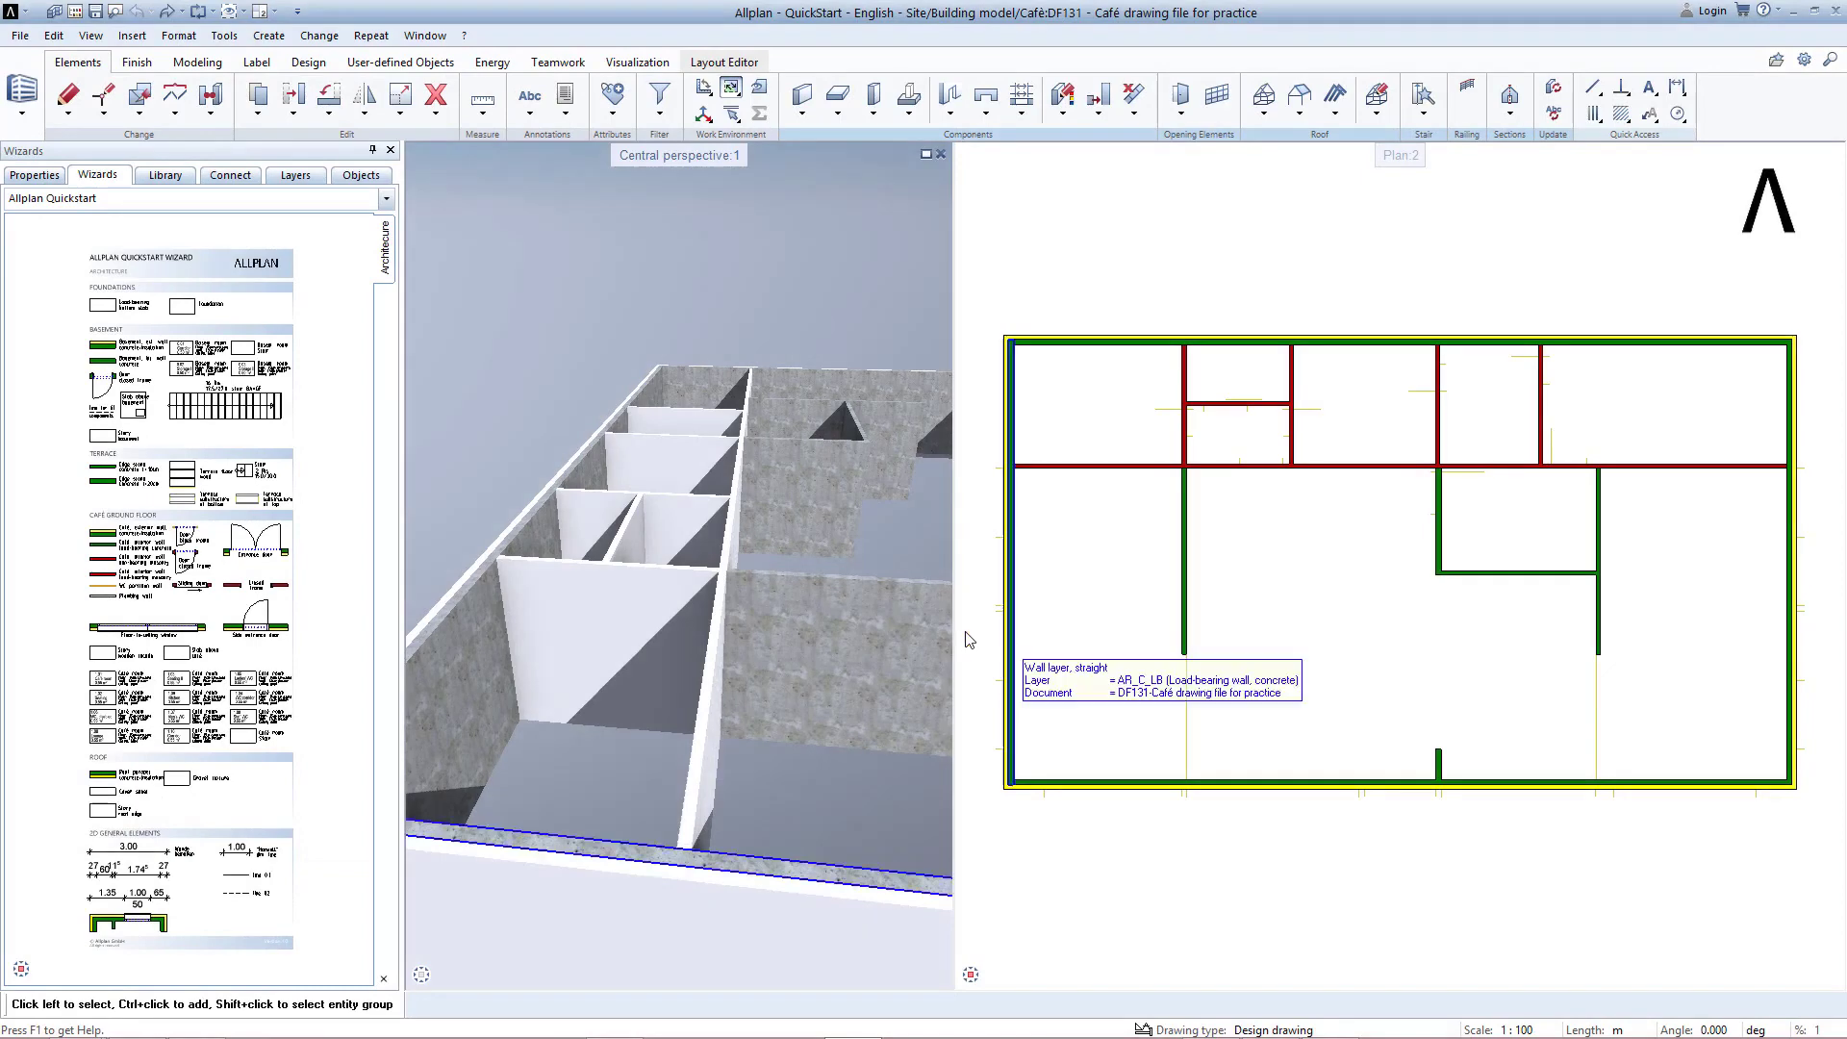
scroll(176, 557, "up", 4)
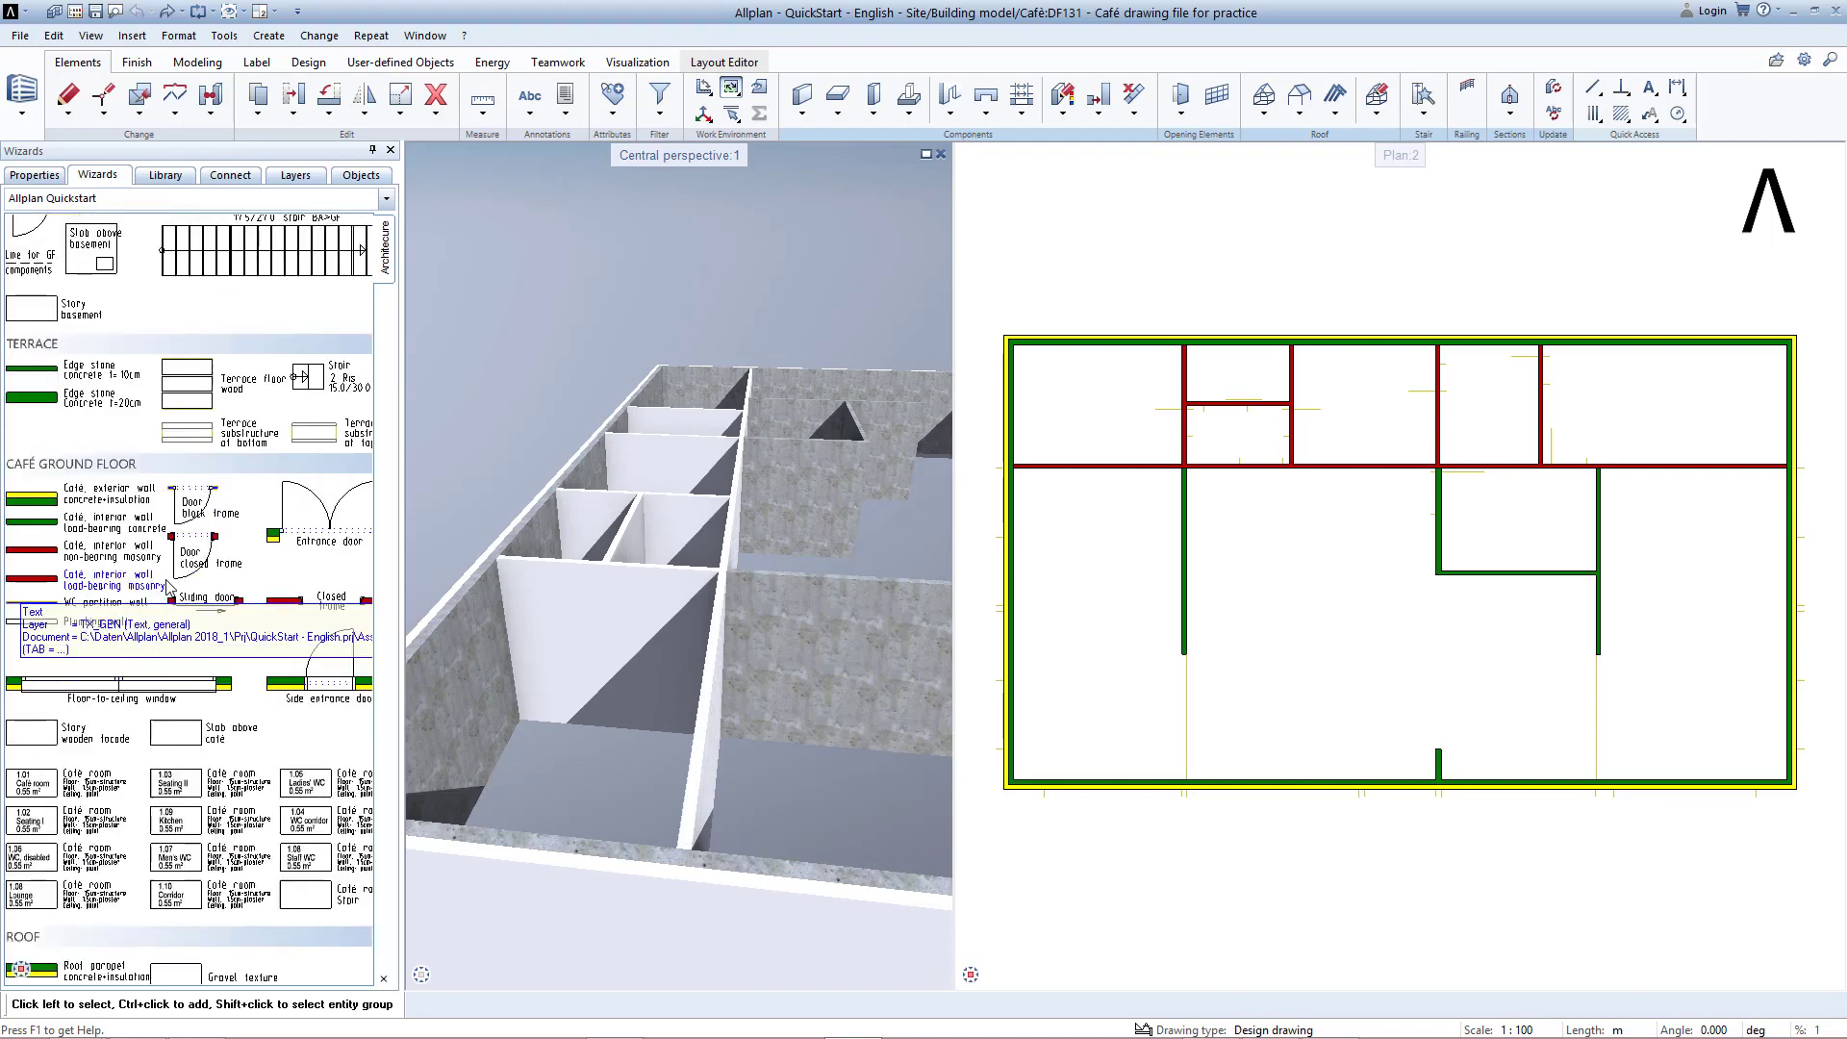
scroll(183, 544, "up", 2)
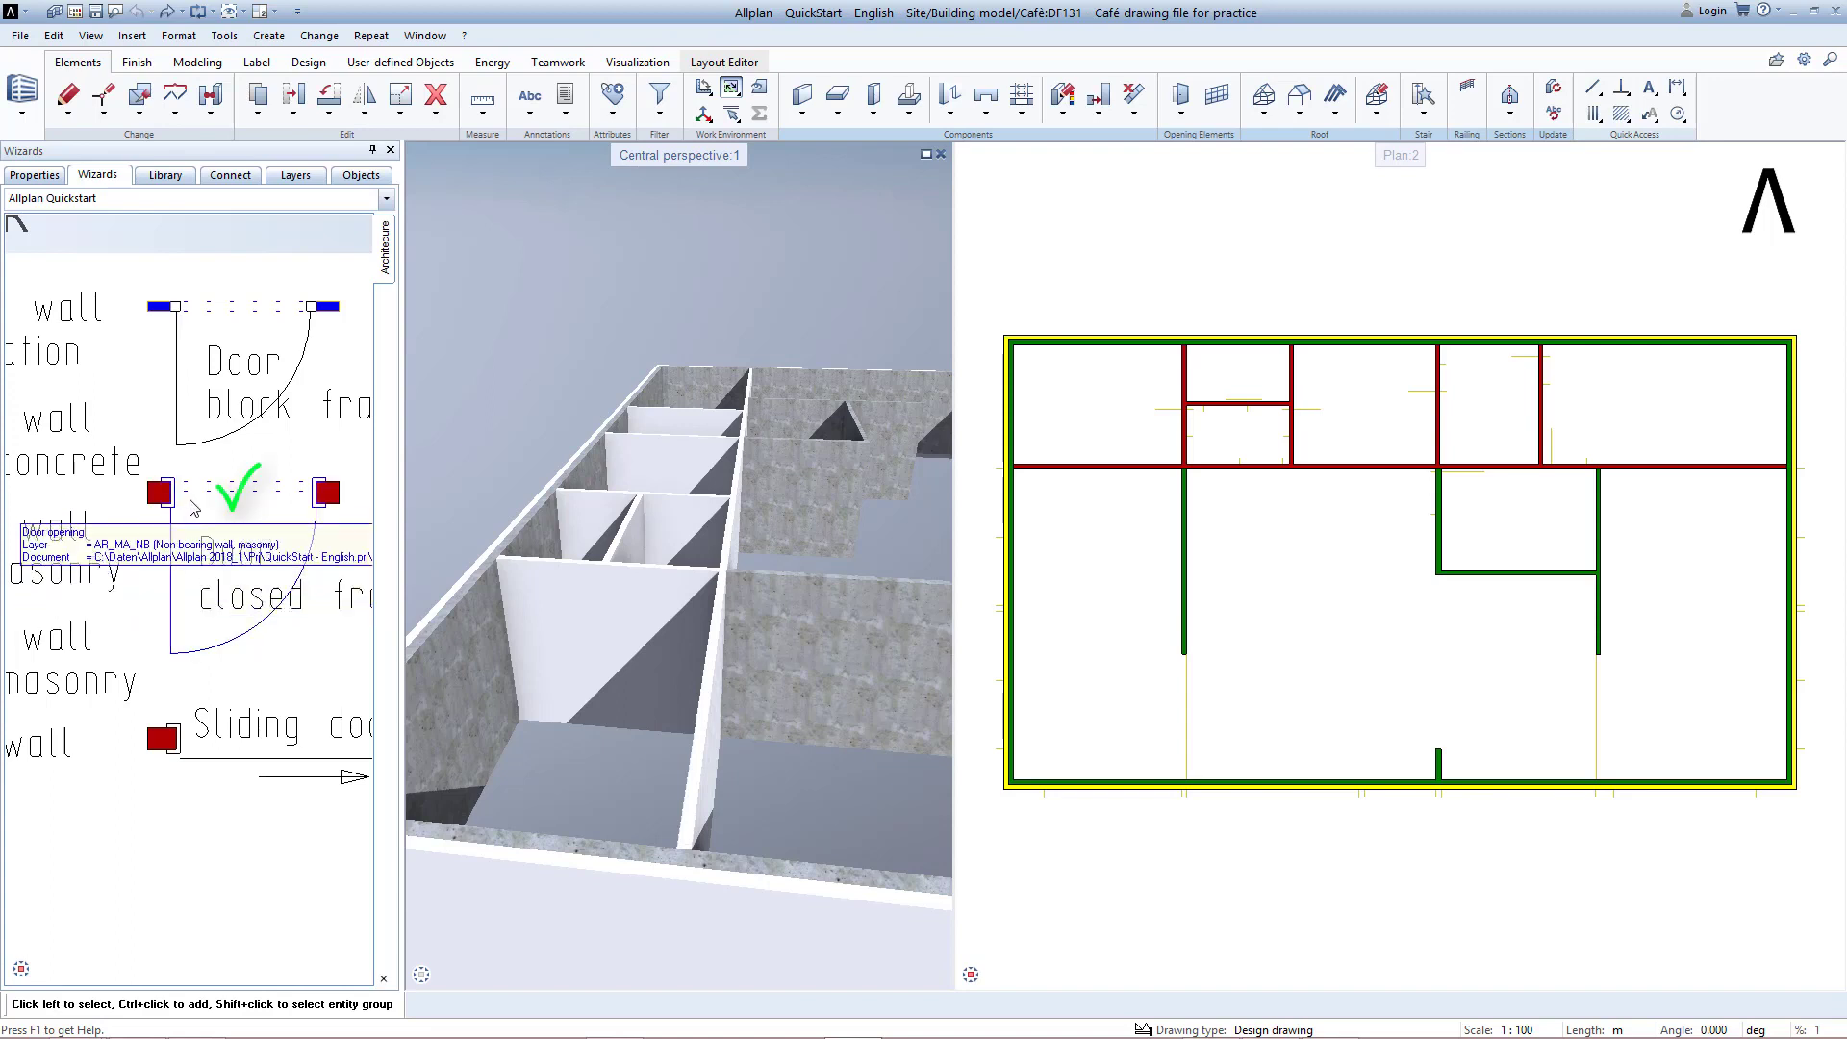
double_click(192, 508)
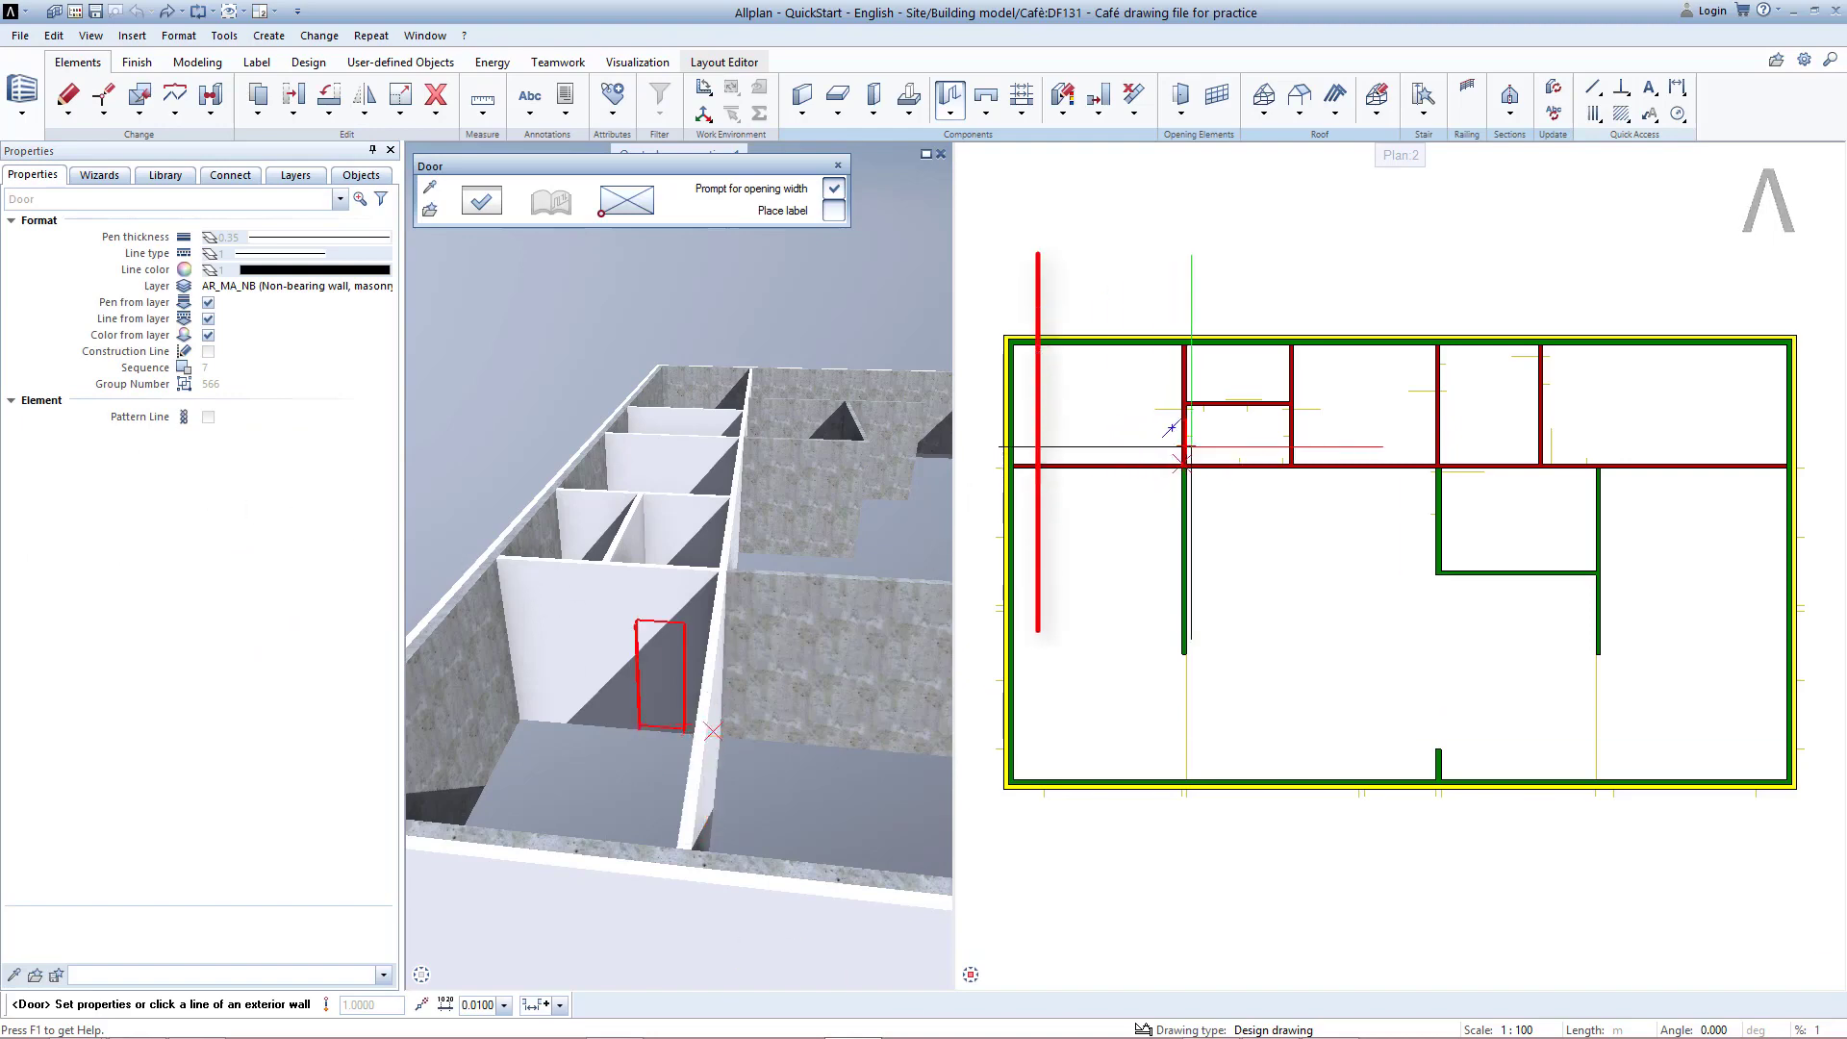
scroll(1174, 414, "up", 4)
scroll(1183, 419, "up", 2)
middle_click_drag(1167, 392, 1162, 511)
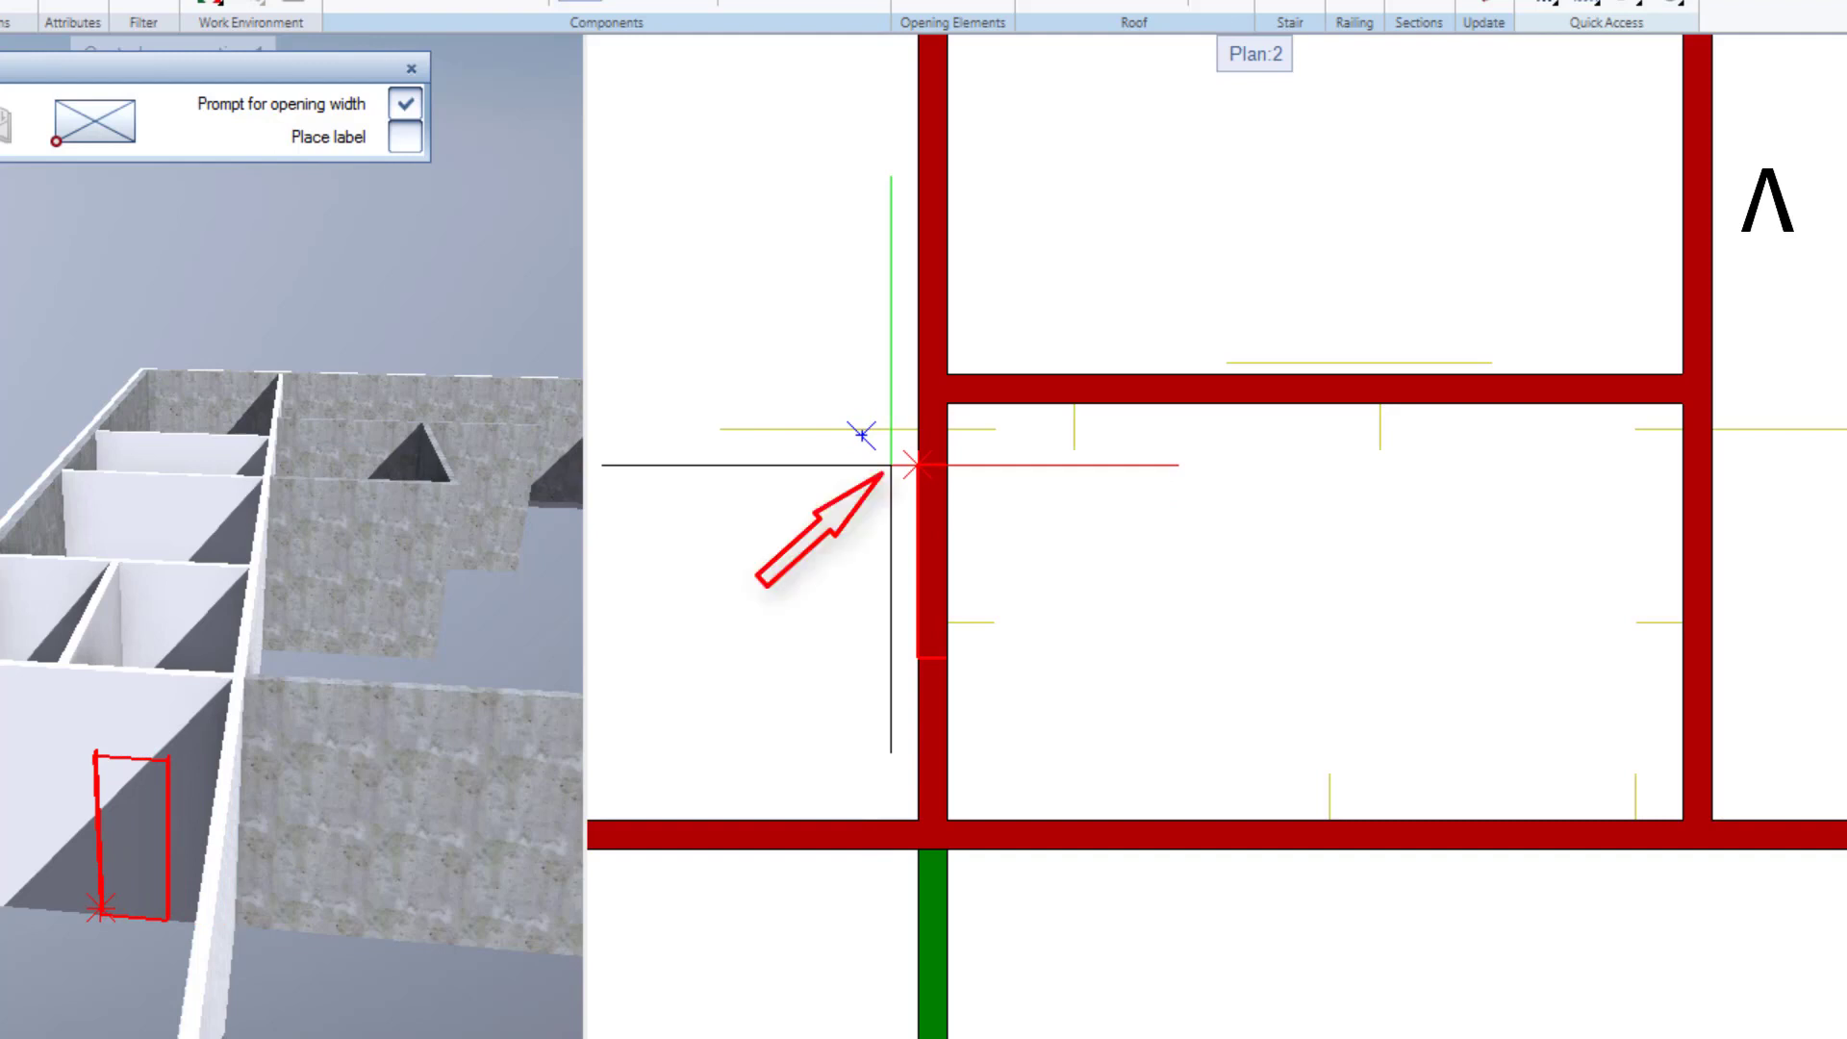
left_click(916, 465)
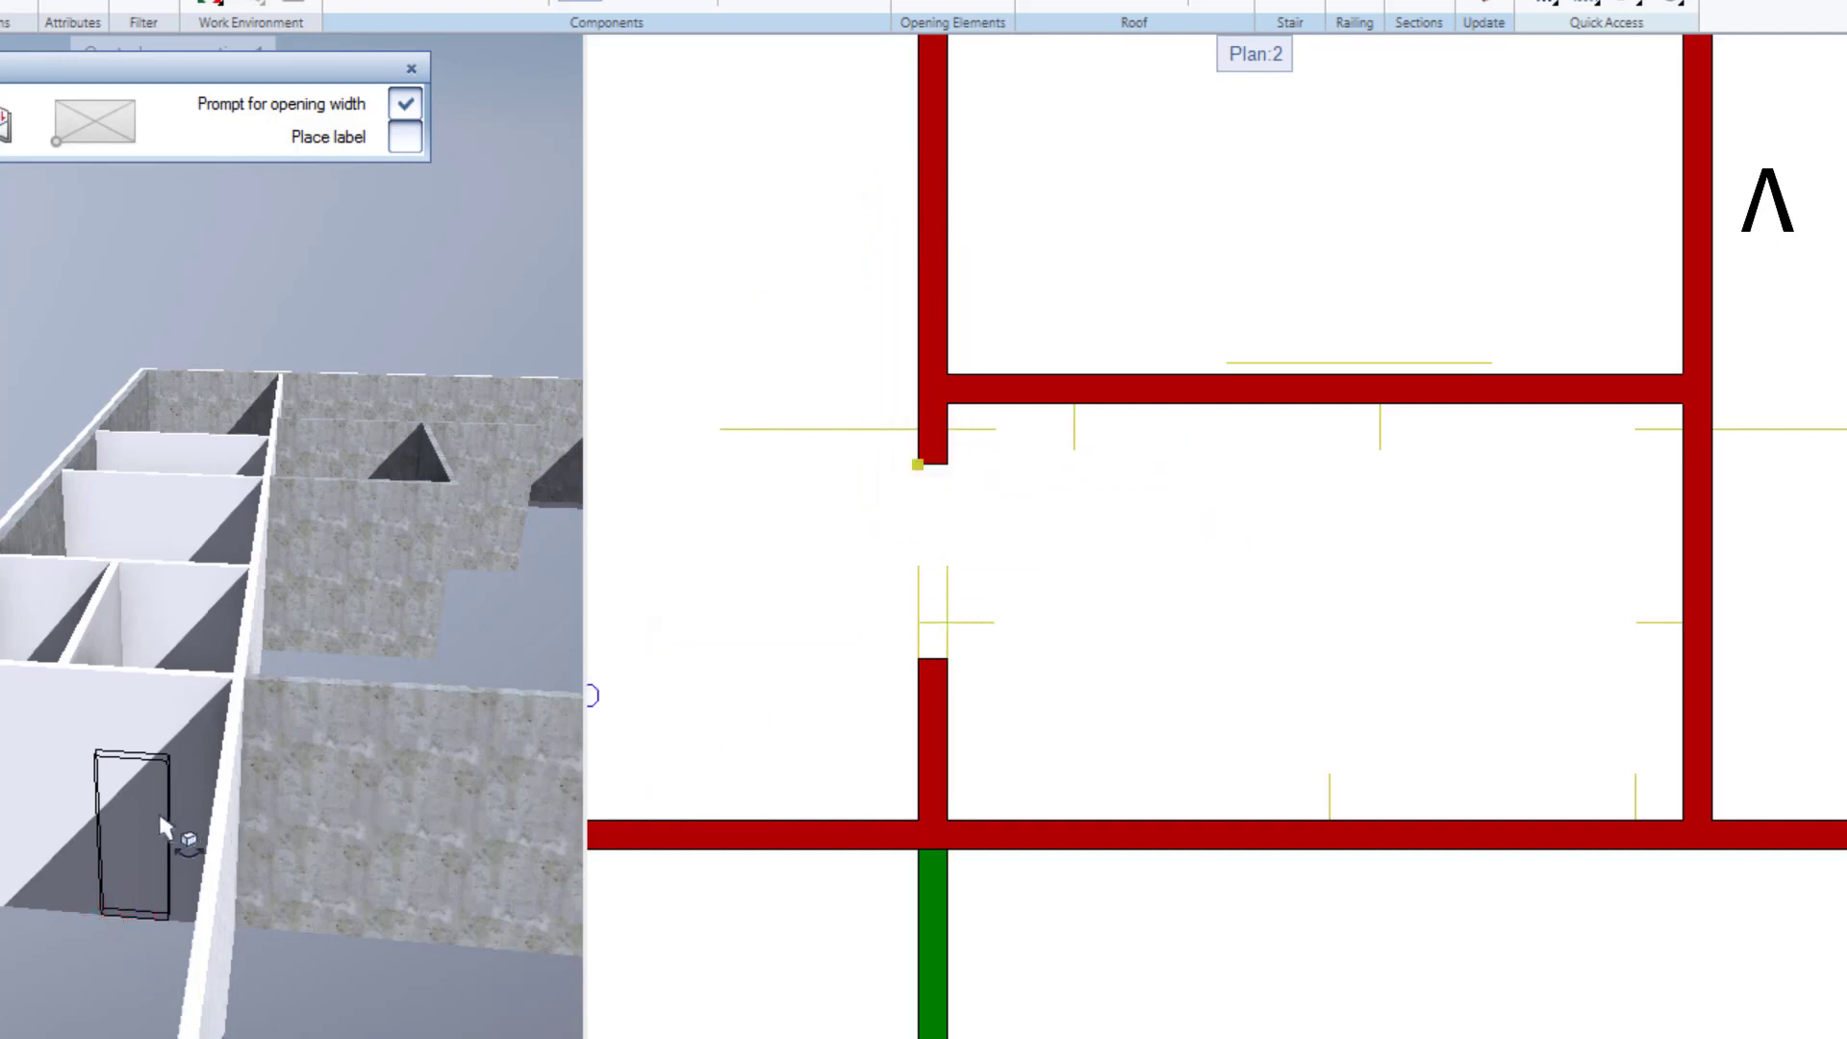
middle_click_drag(753, 380, 760, 553)
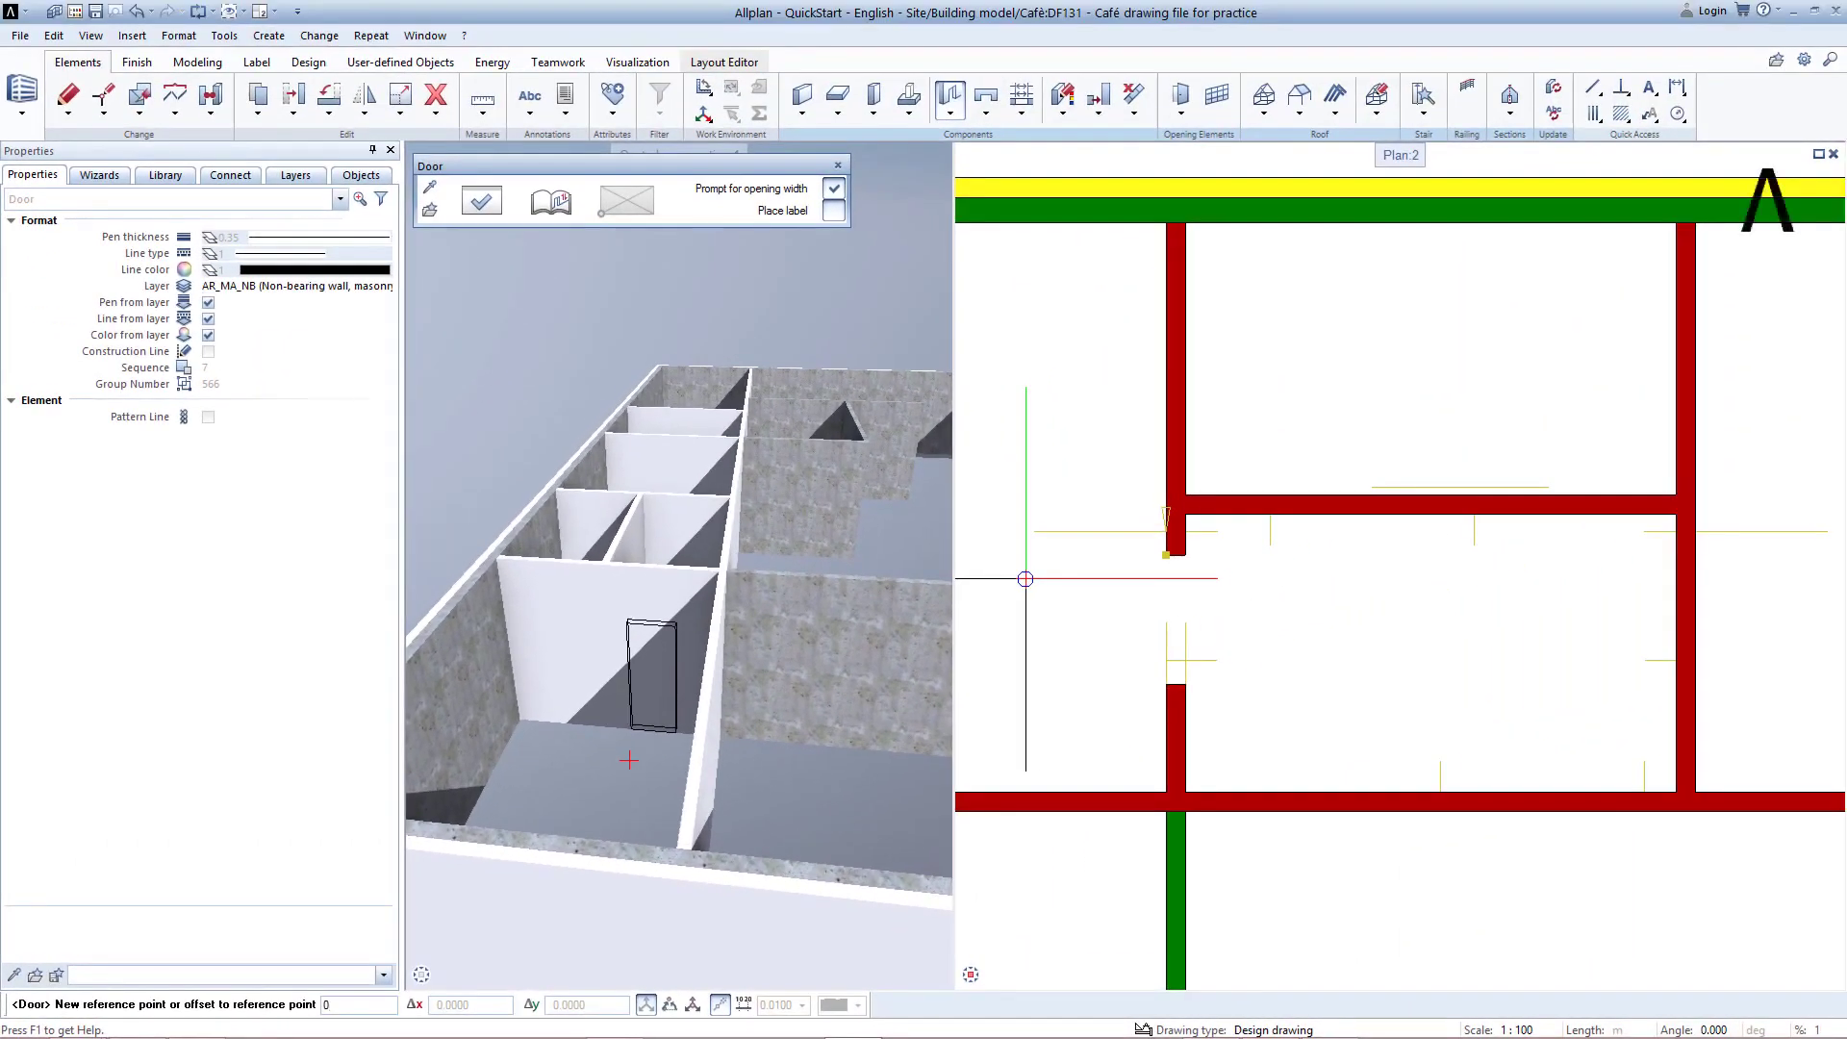
key("Return")
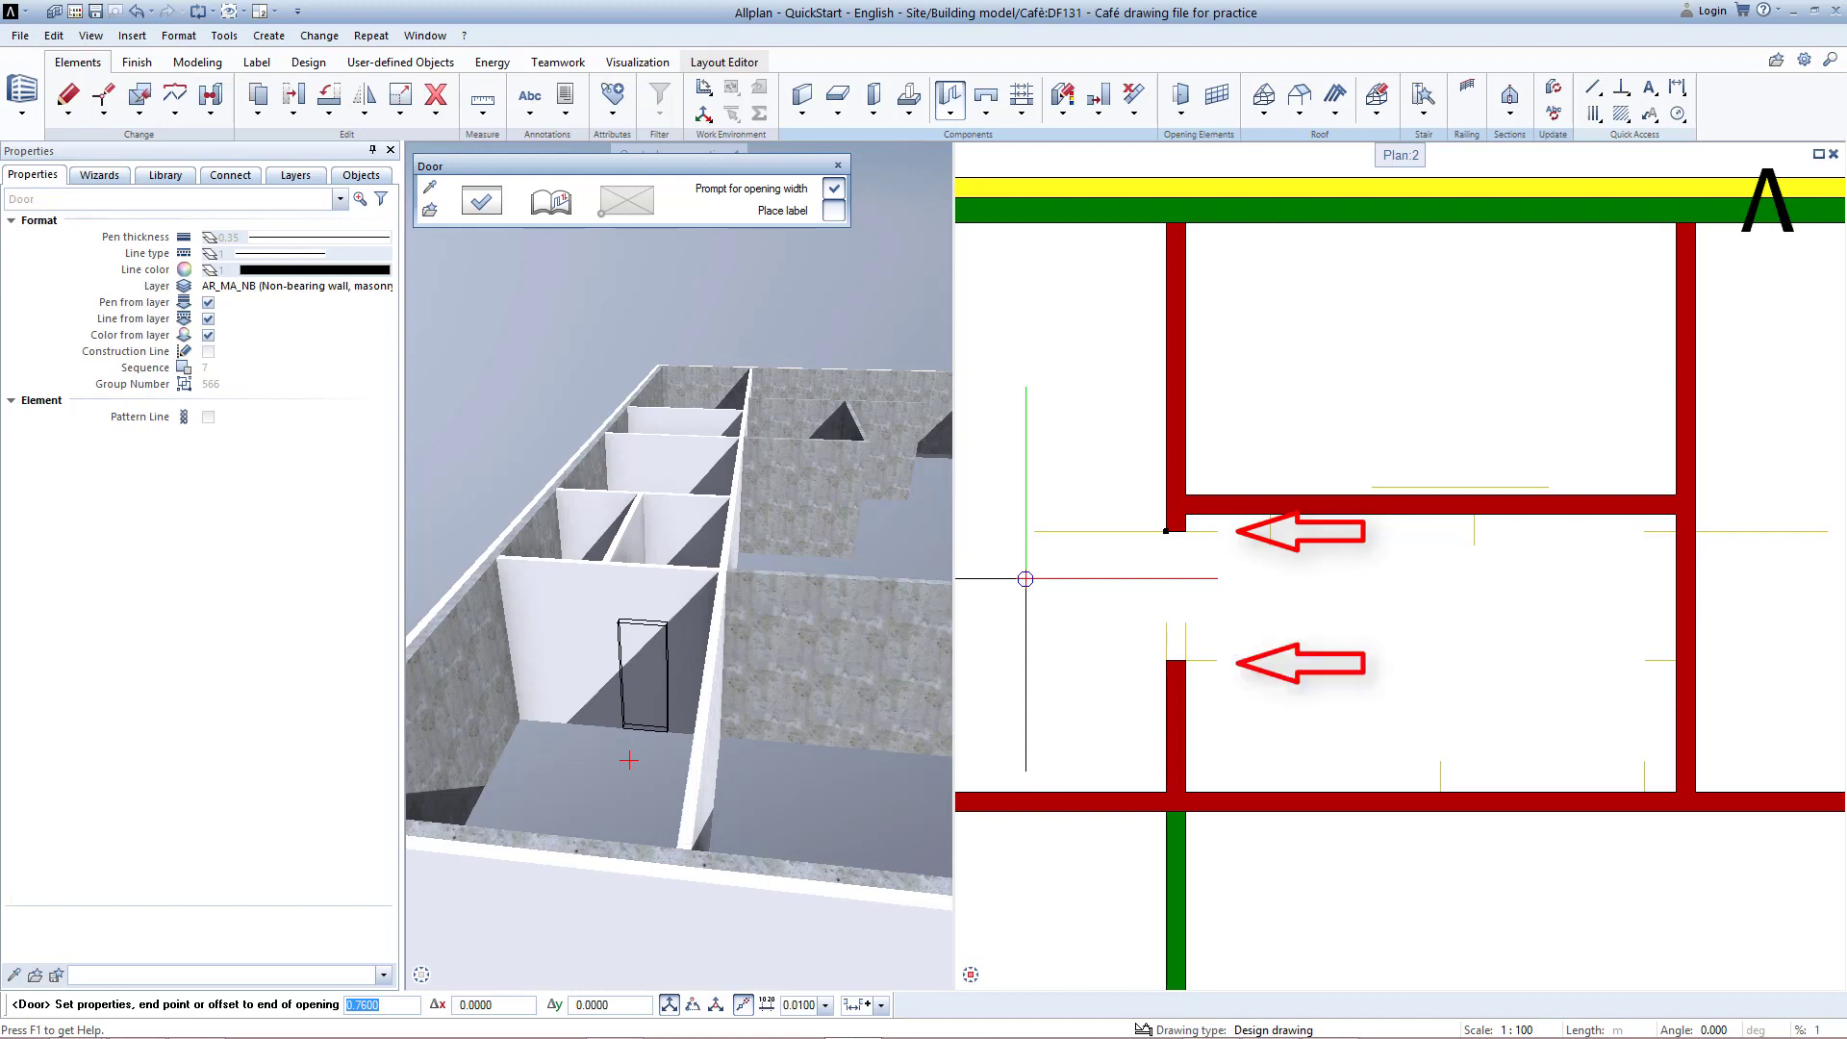
key("Return")
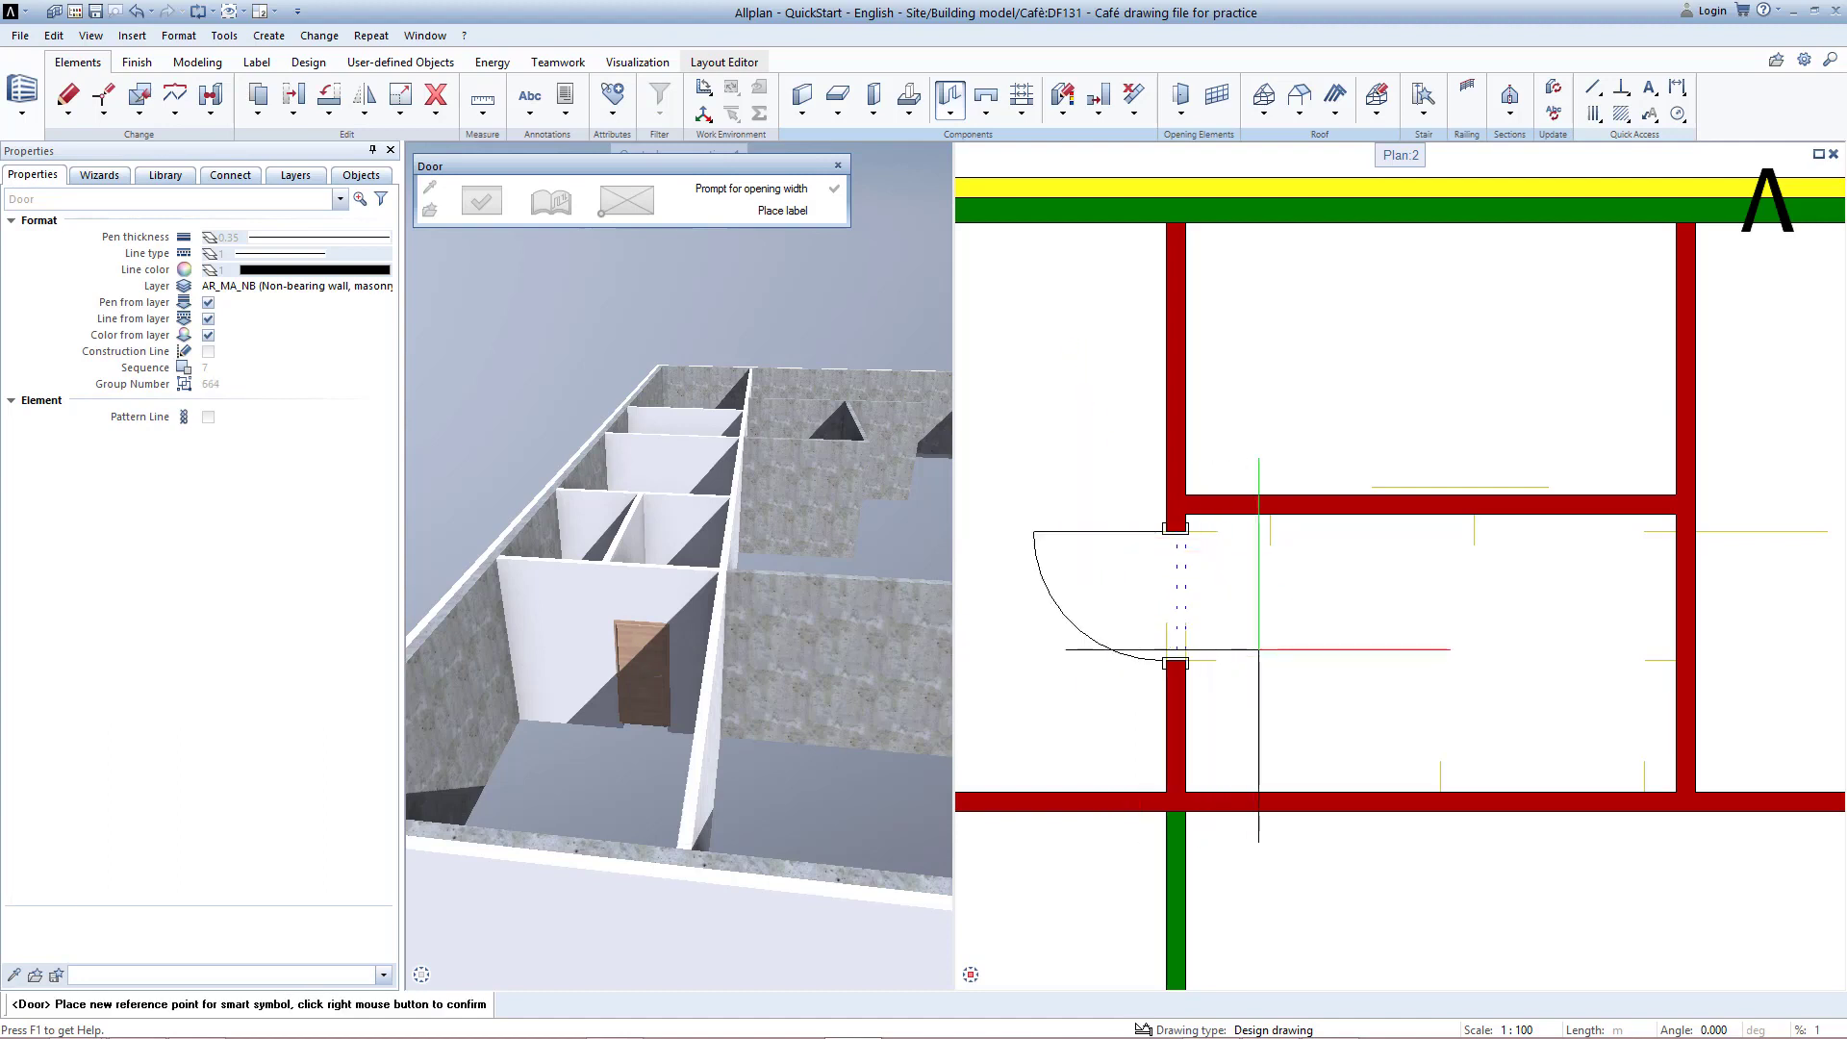
Step: Orient the door to swing into the left room with its hinge at the opening's lower end, and confirm the placement
left_click(1264, 660)
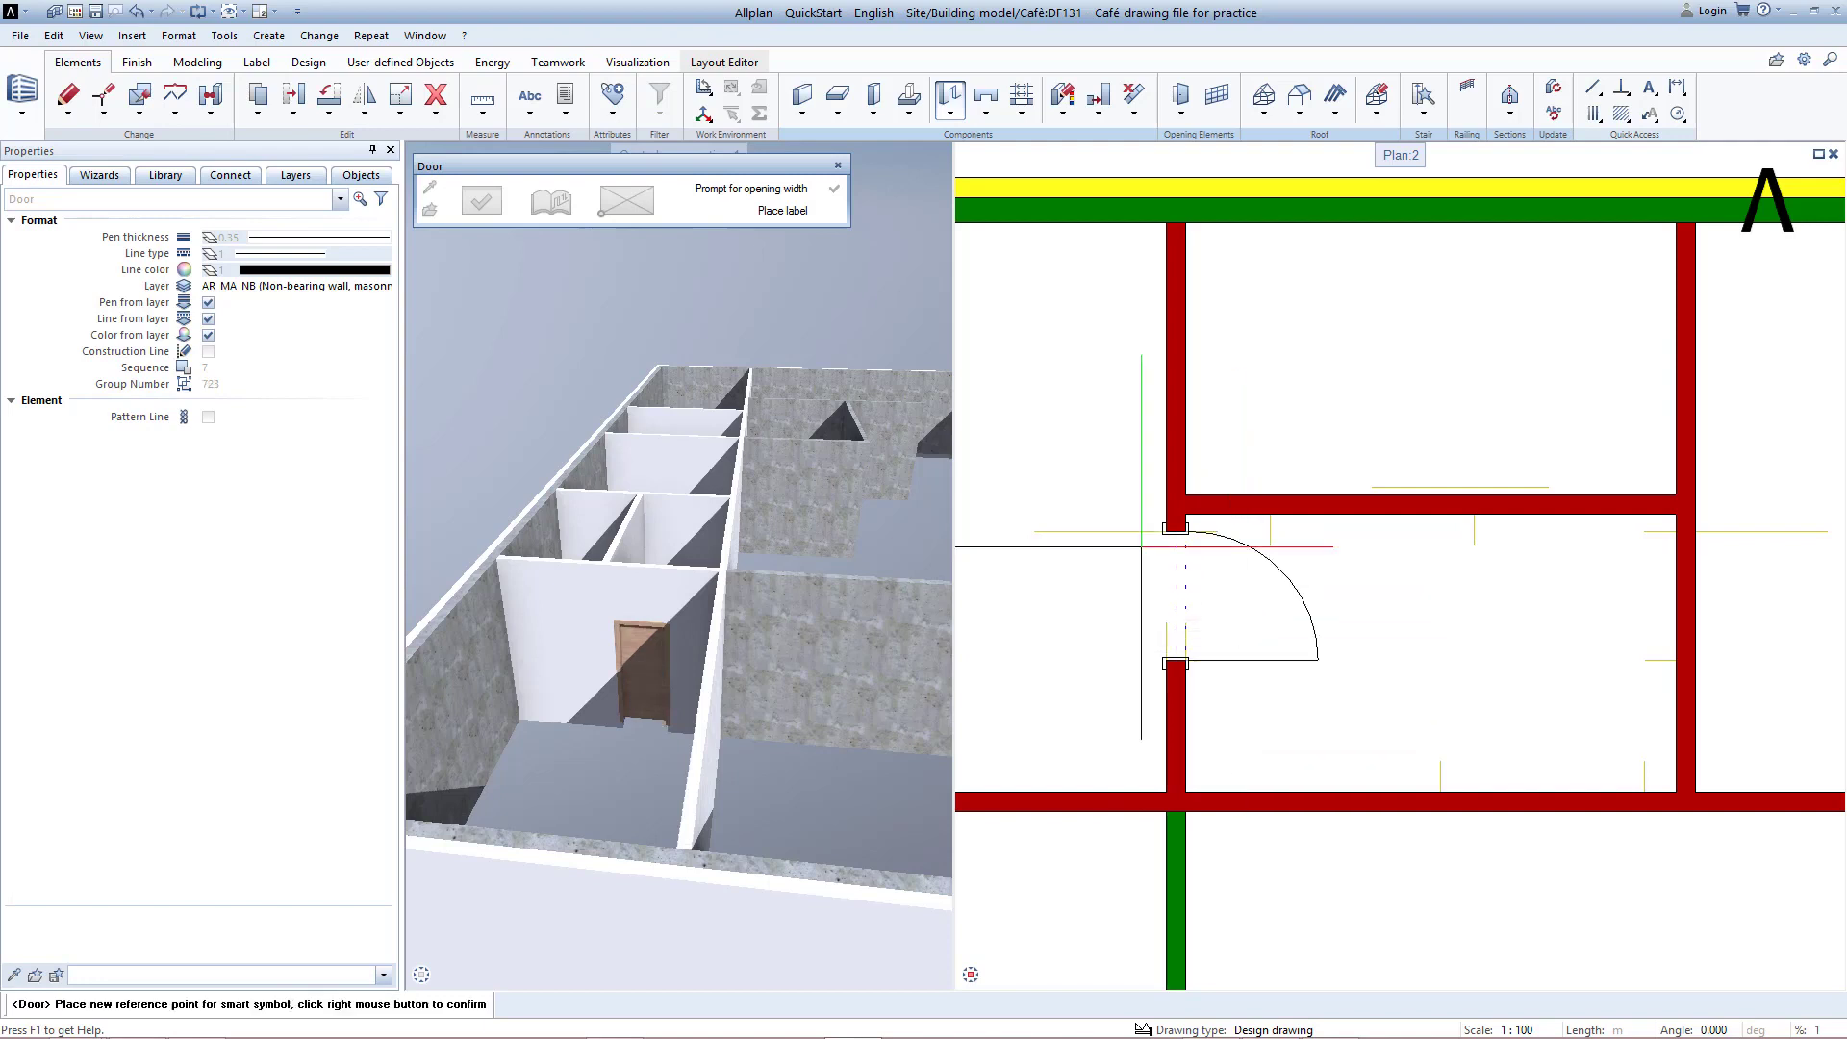
left_click(1098, 548)
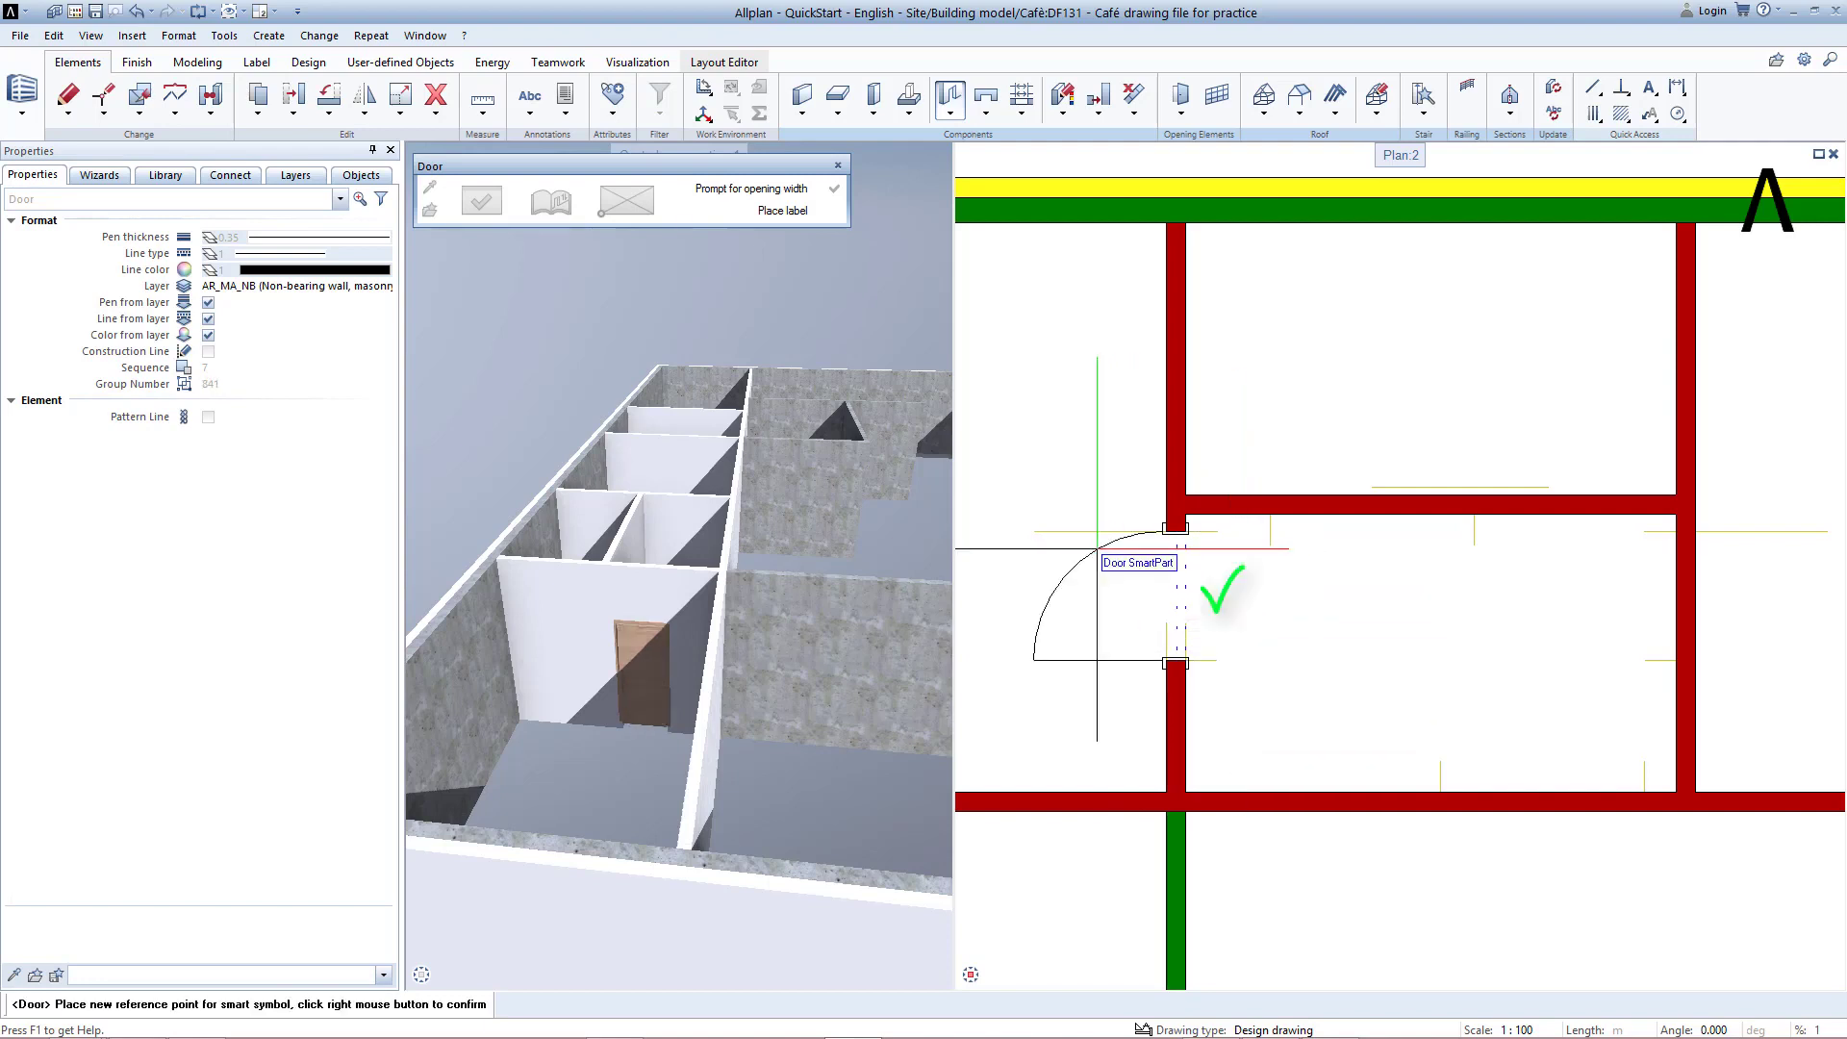
right_click(1100, 555)
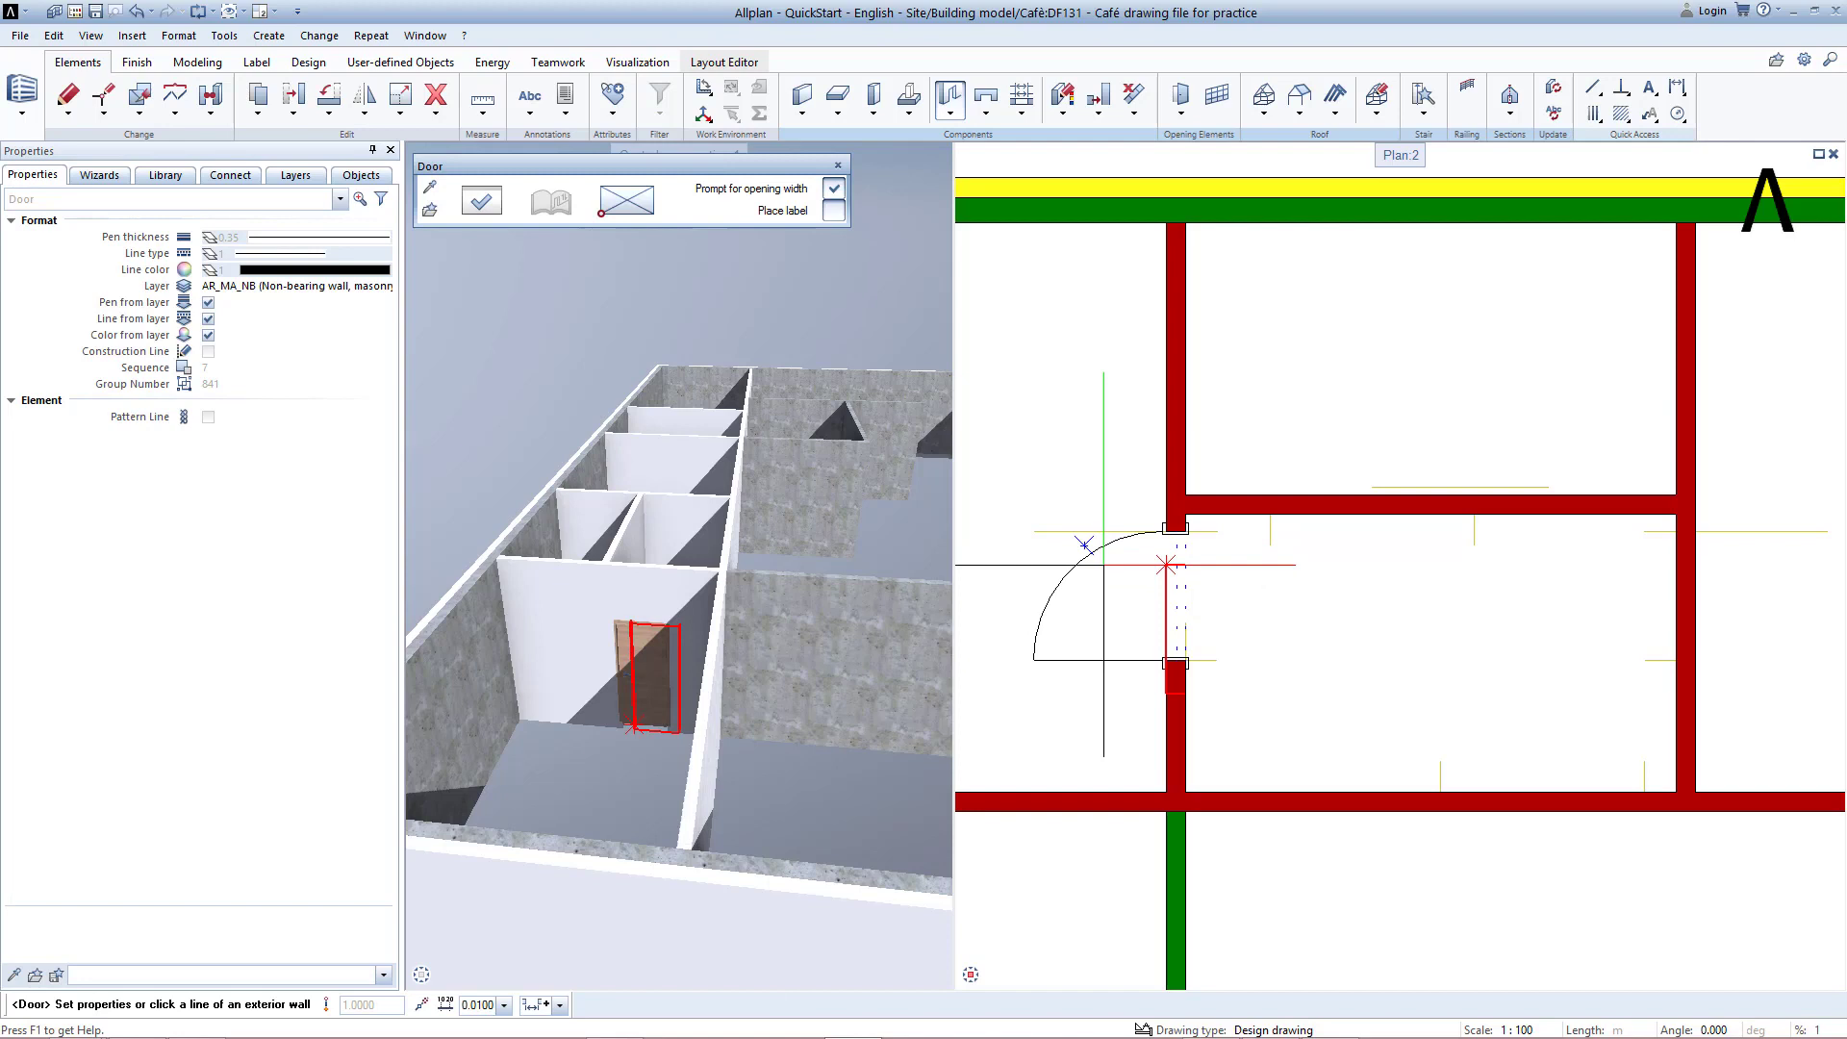
Step: Insert a closed-frame door between the guide marks of the small room's right masonry partition, swinging outward to the right with its upper end hinged
middle_click_drag(1621, 618, 1319, 609)
scroll(1424, 664, "up", 1)
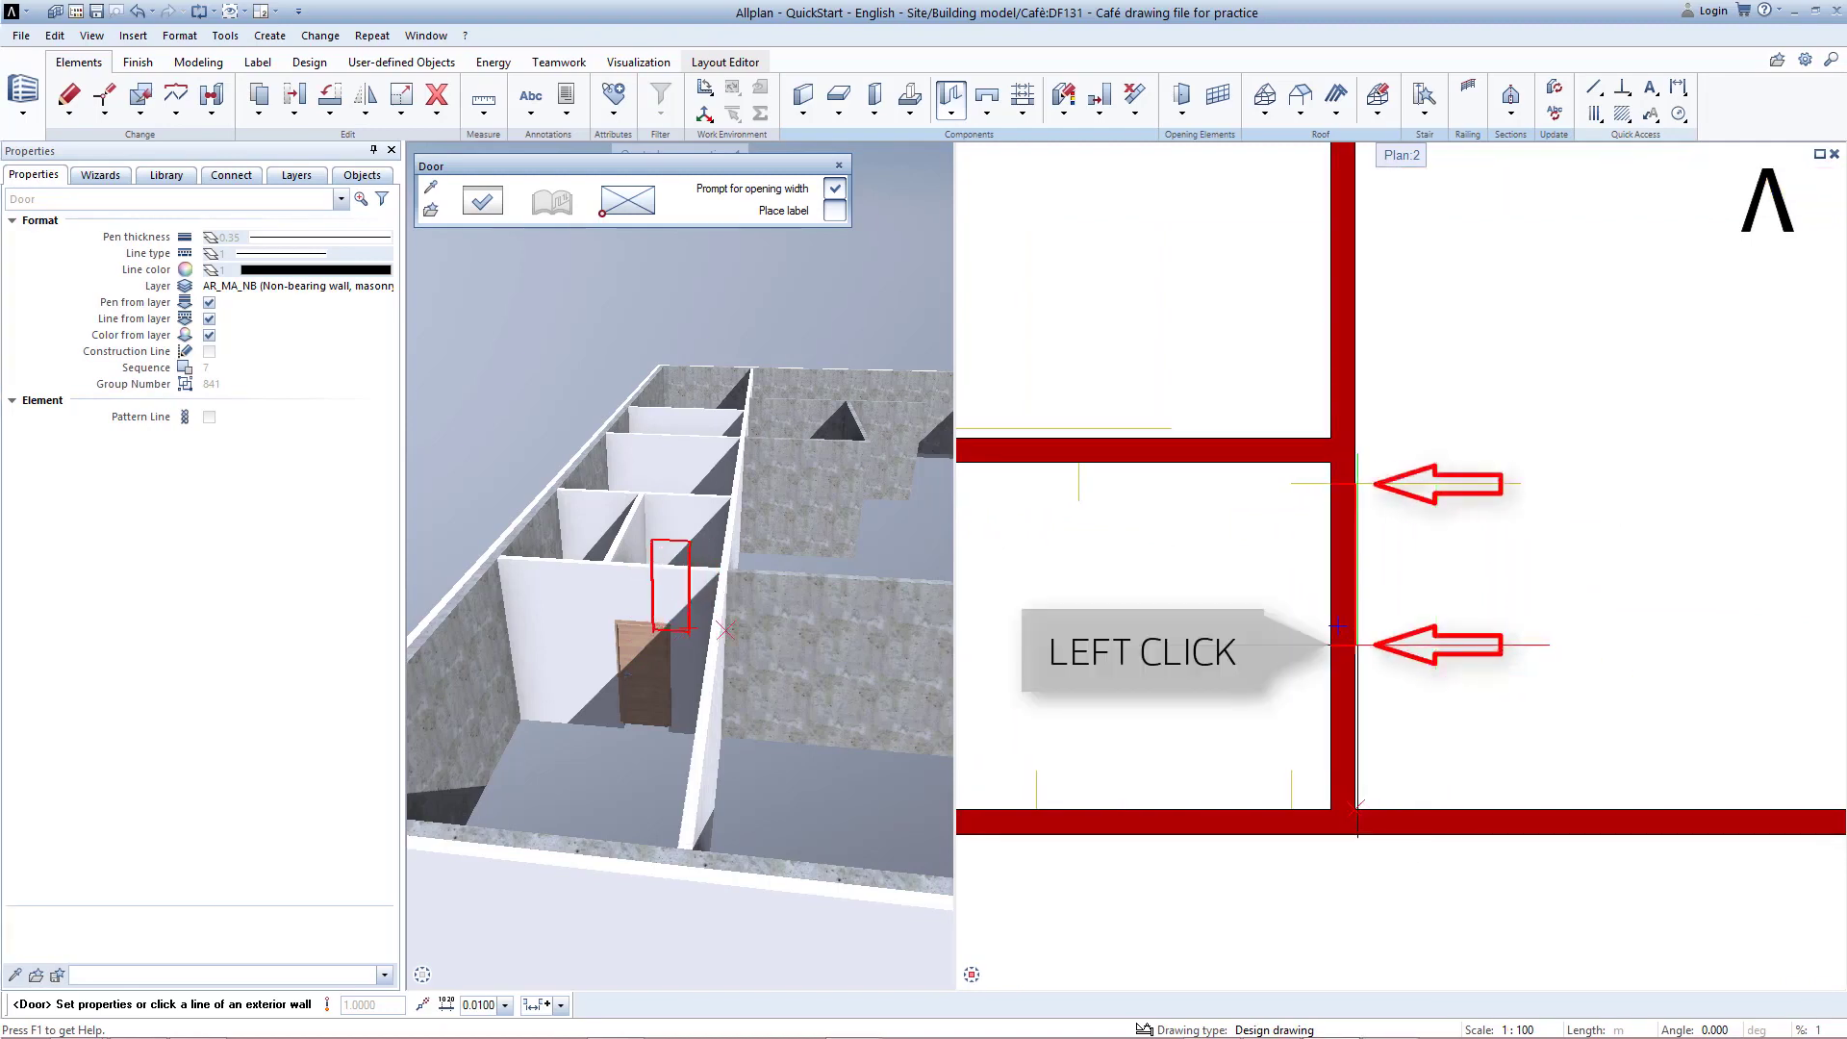
left_click(1356, 645)
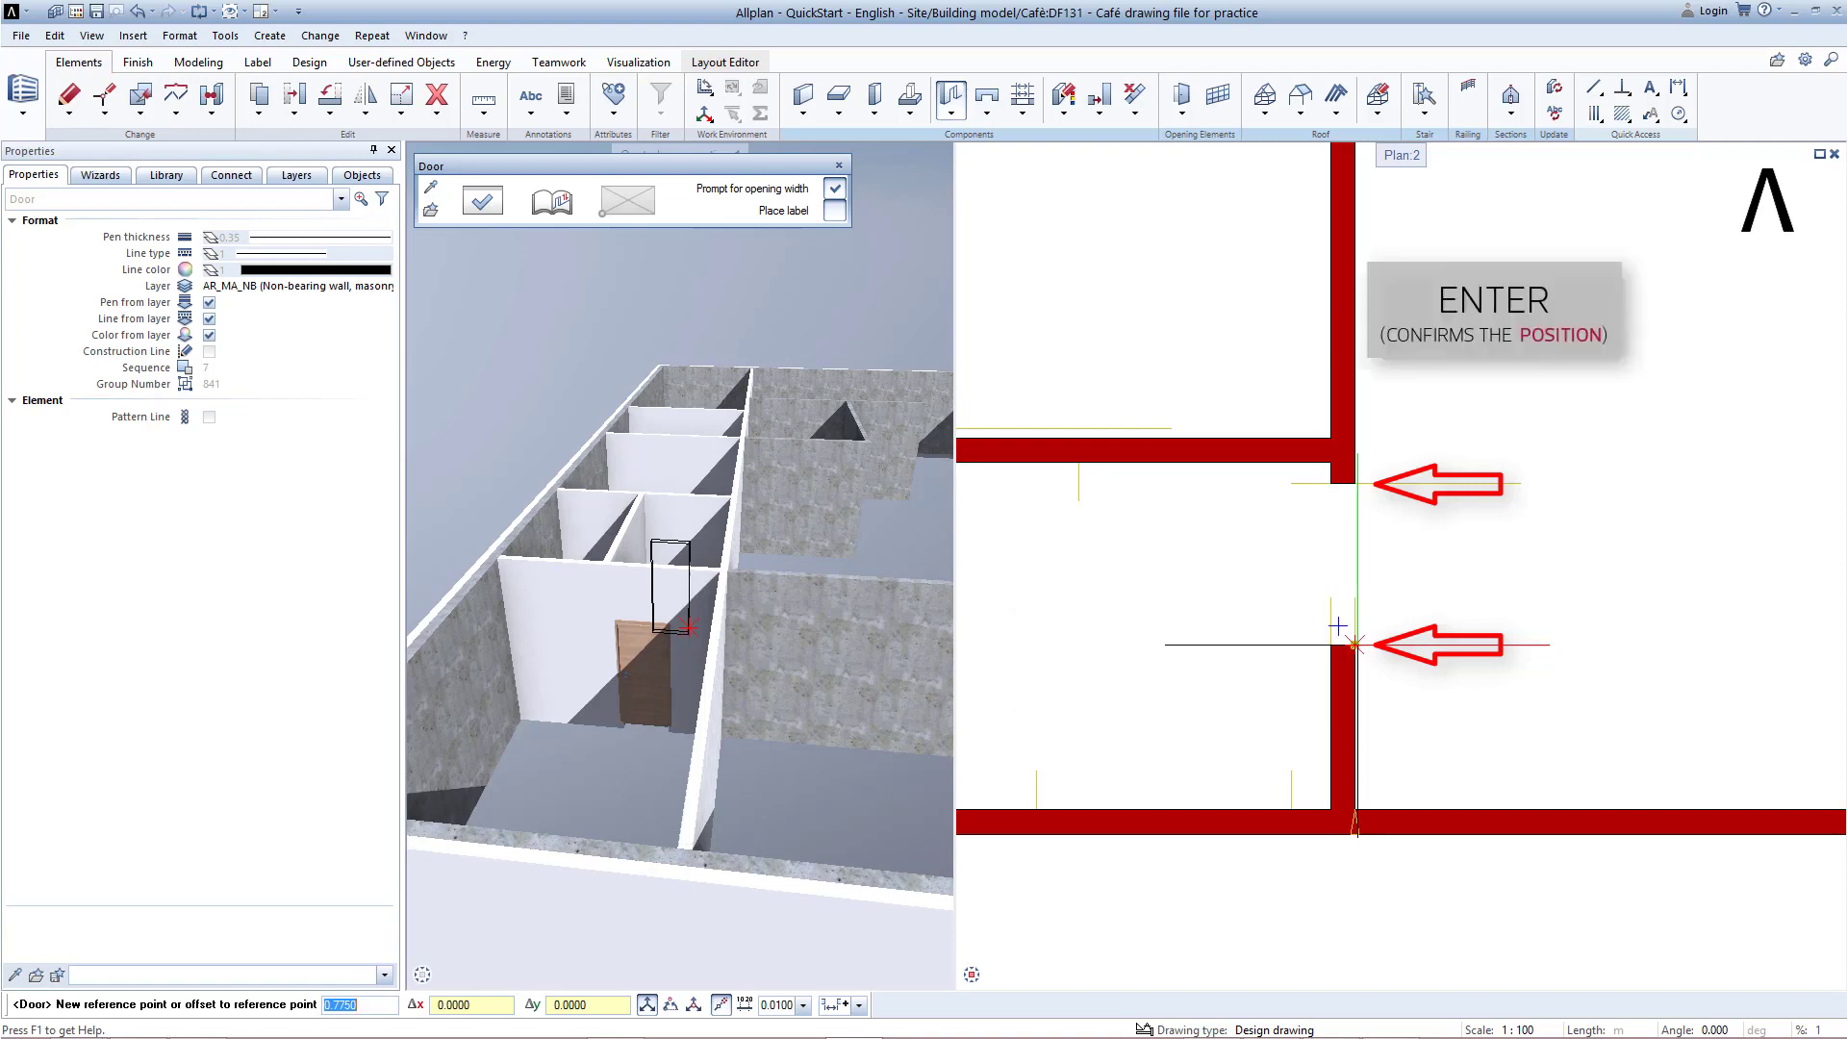
key("Return")
key("Return")
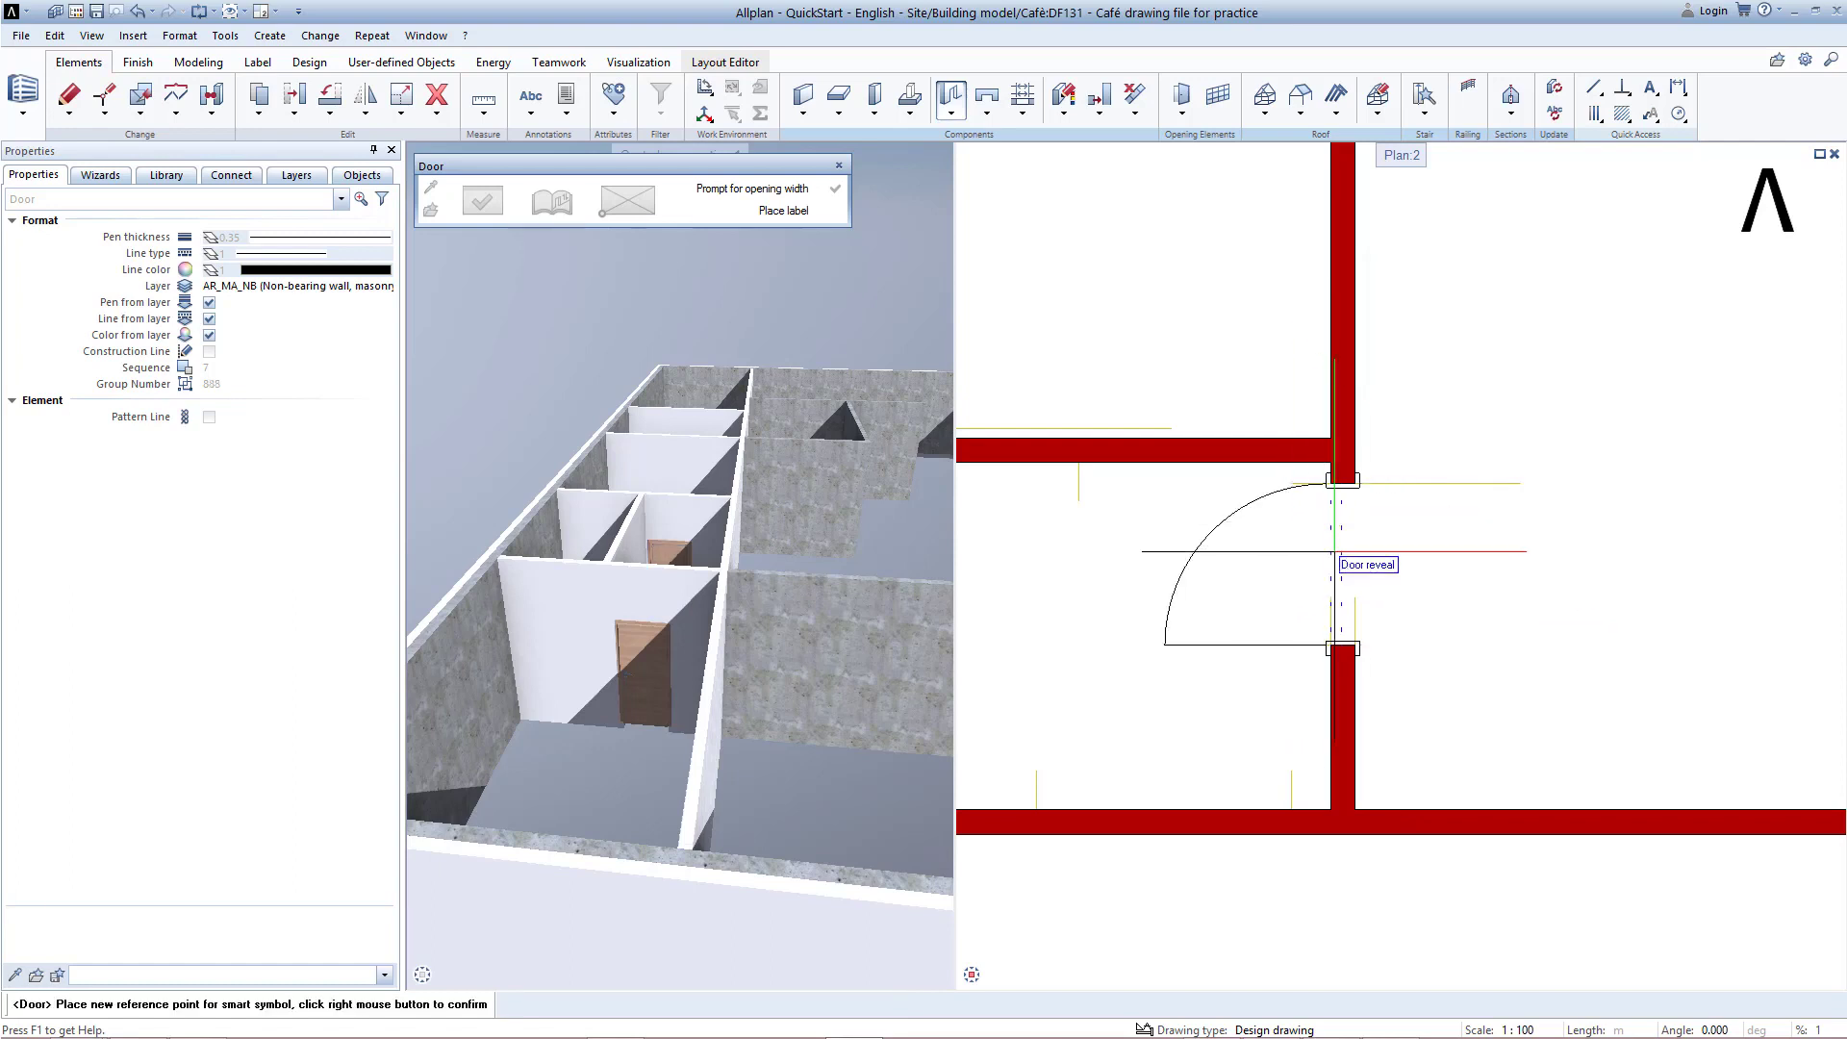
left_click(1425, 545)
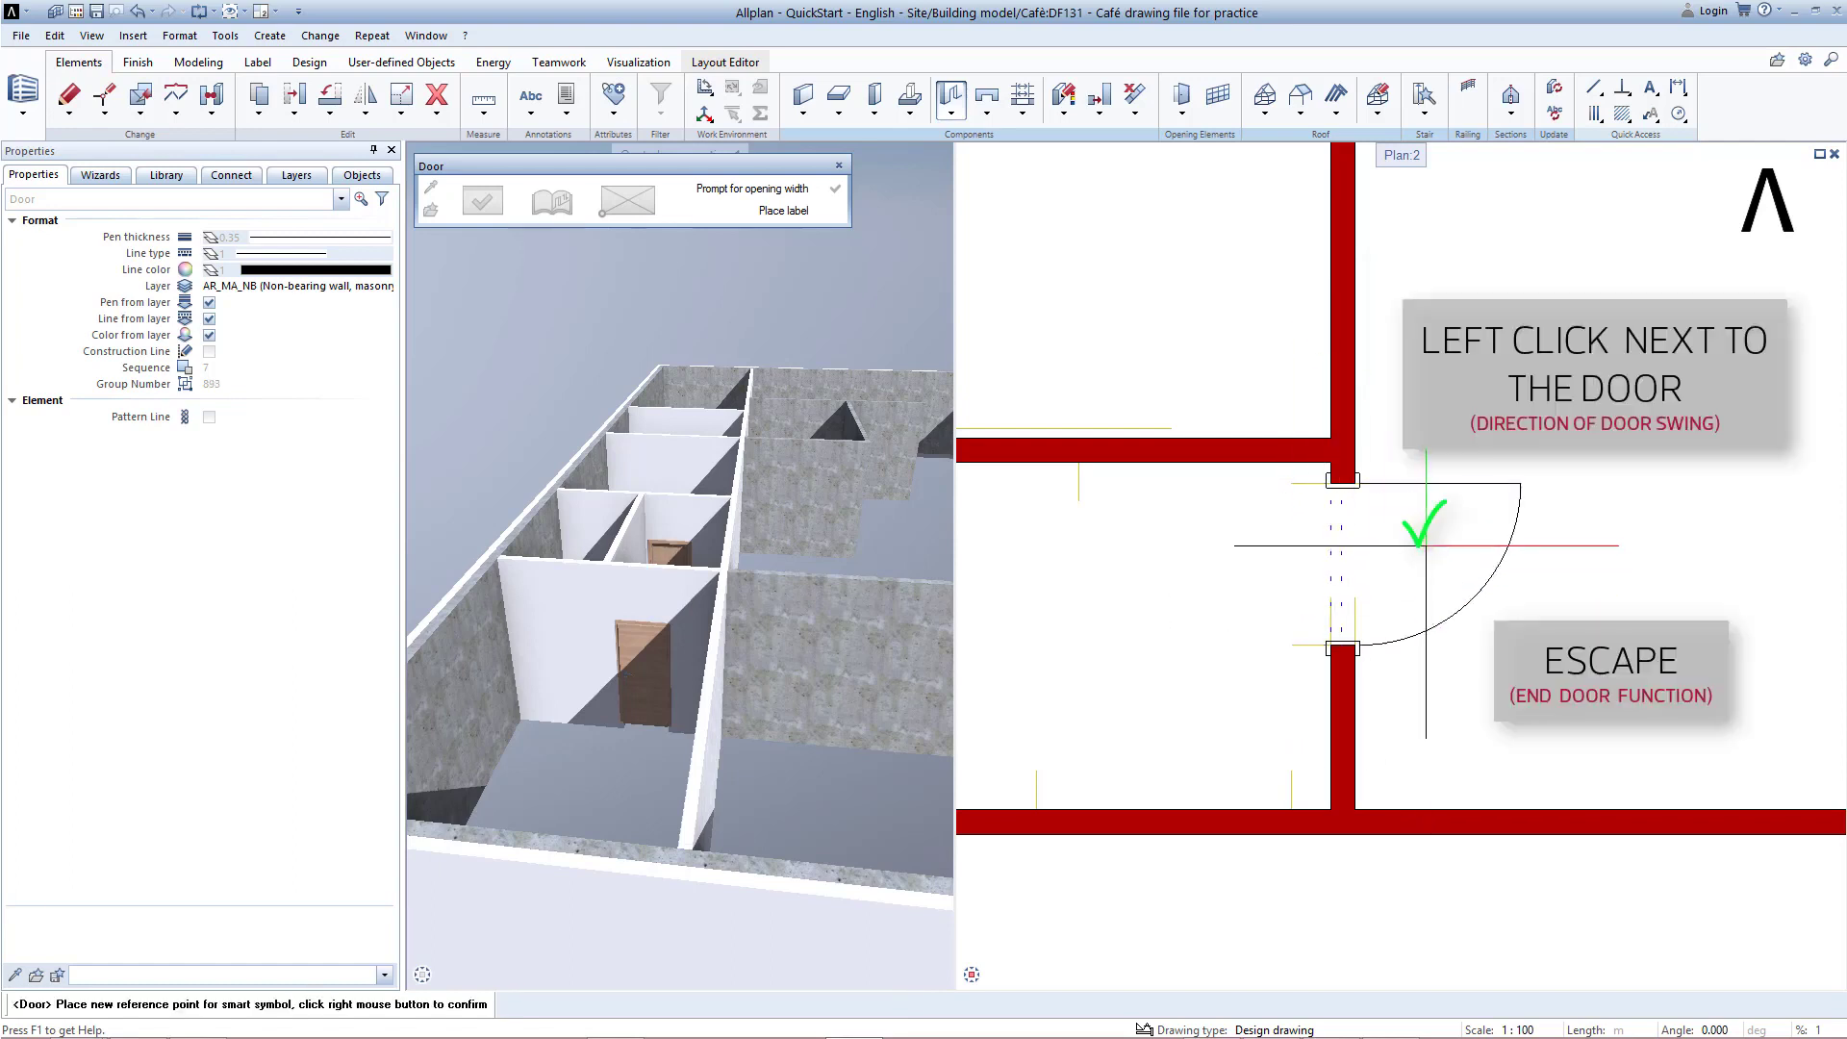
key("Escape")
Step: Insert a closed-frame door between the guide marks of the next masonry partition to the right, swinging left with the hinge at its lower end
middle_click_drag(1814, 463, 963, 670)
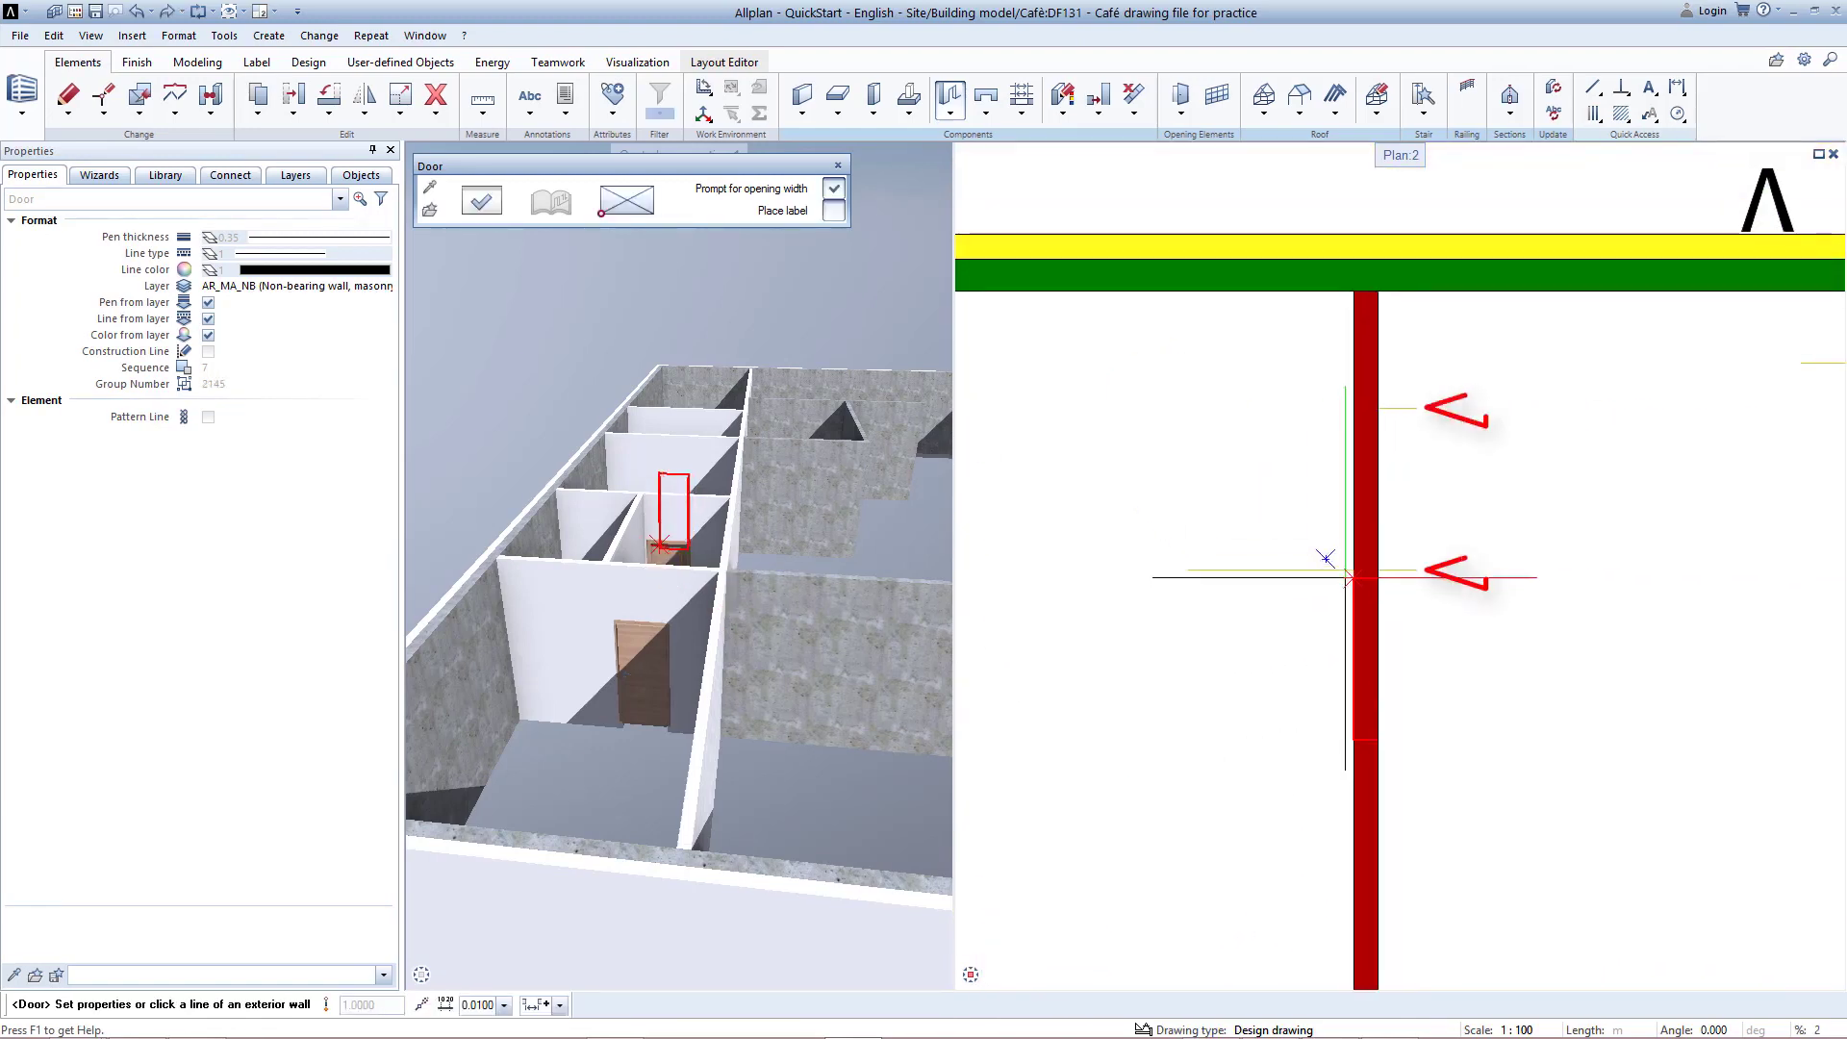
left_click(1336, 546)
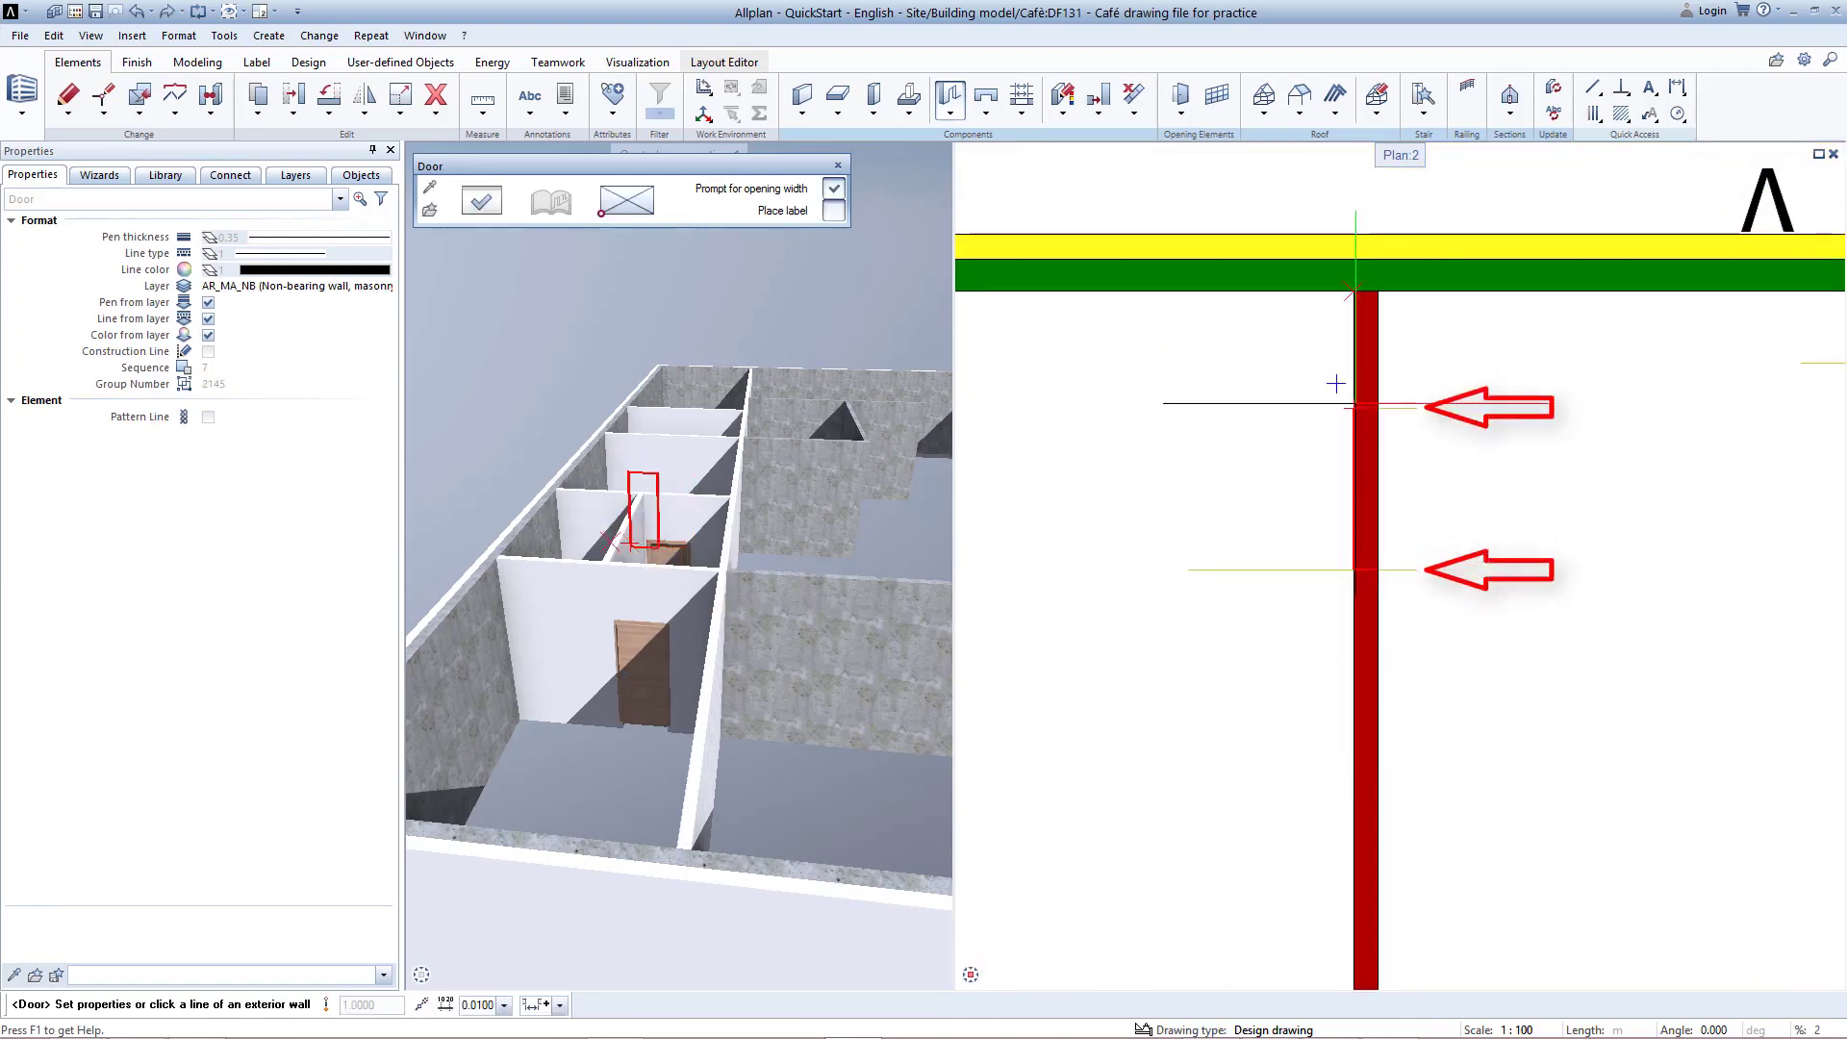
left_click(1351, 407)
key("Return")
key("Return")
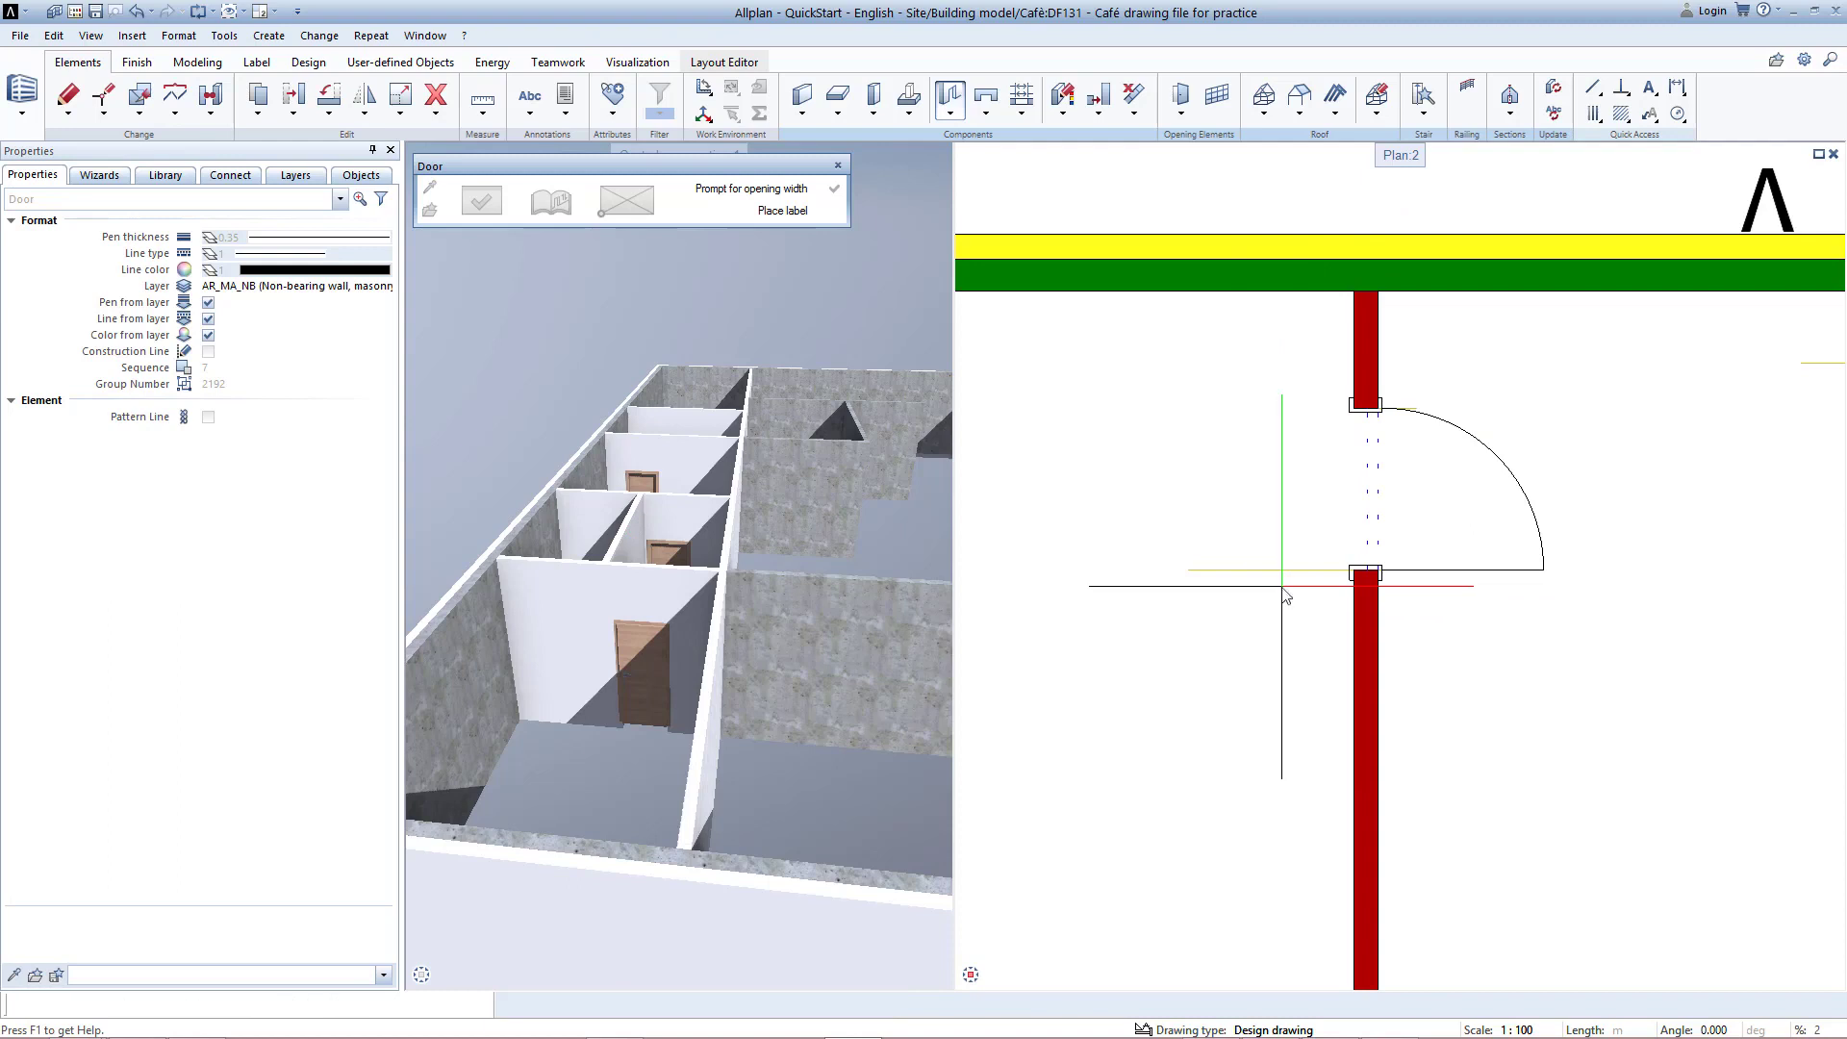
right_click(1237, 523)
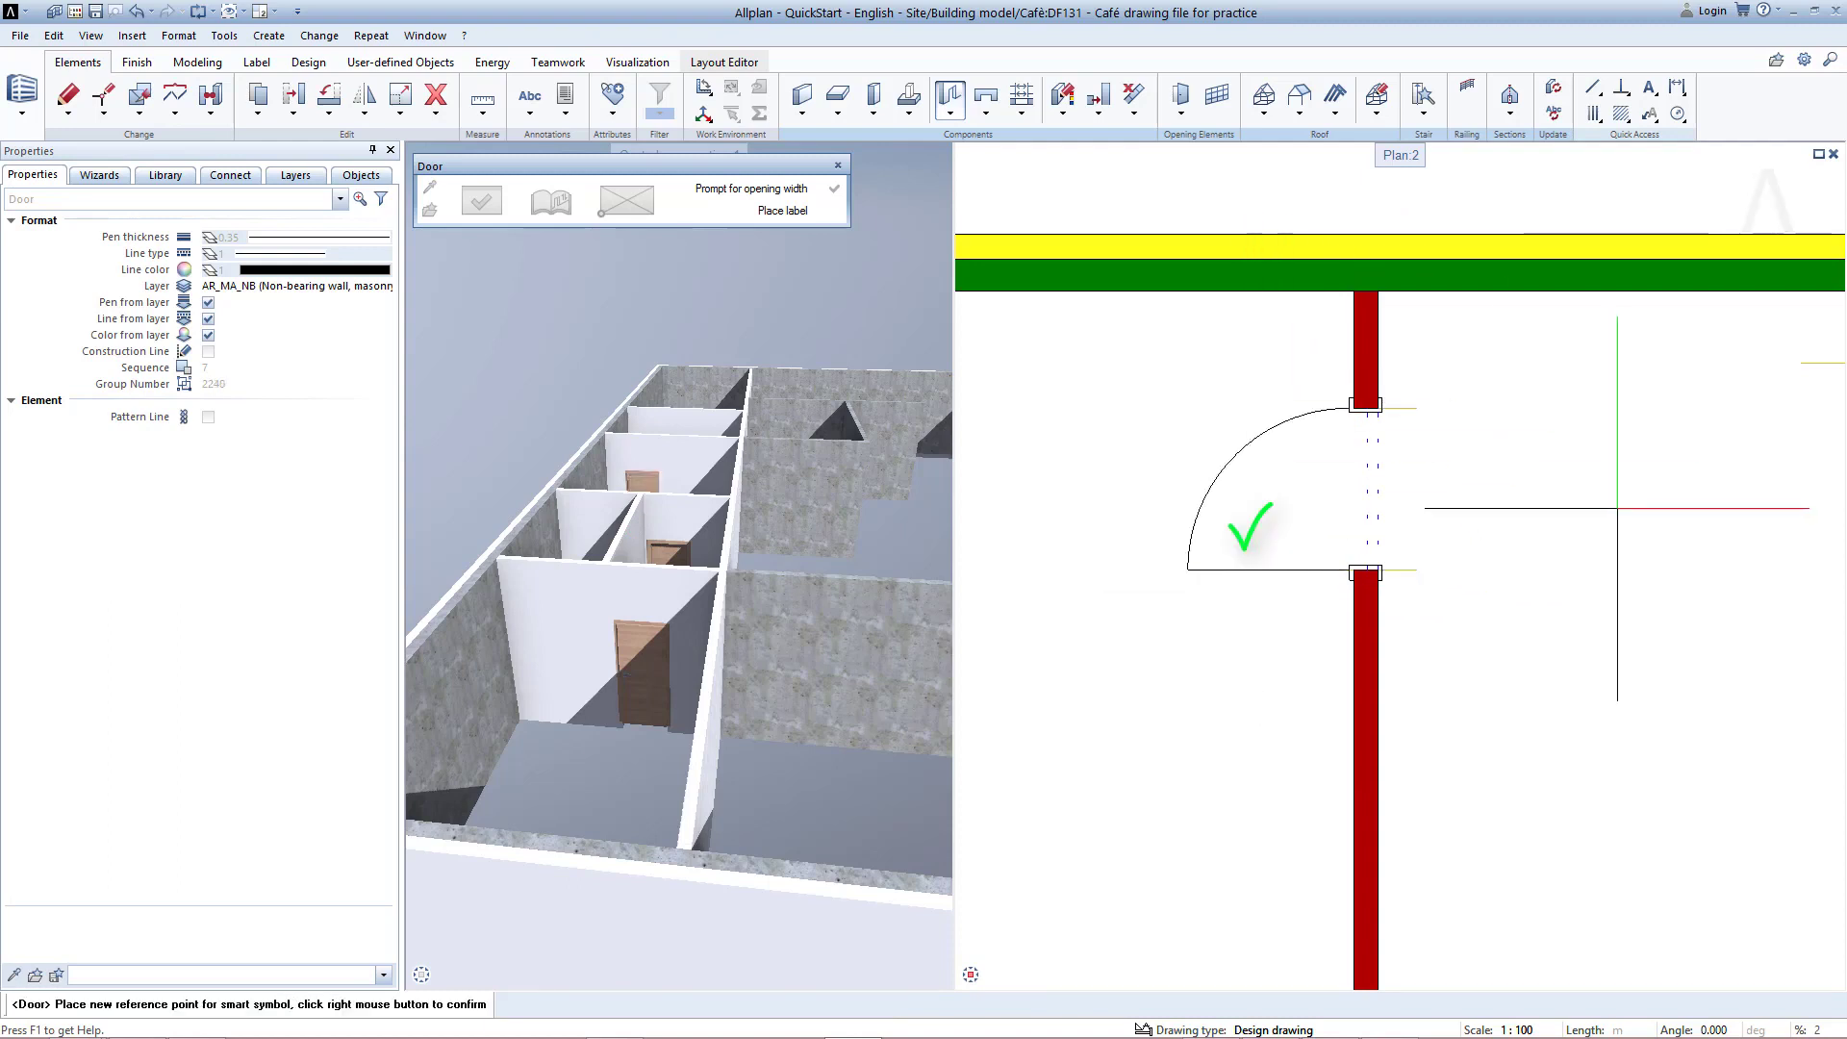
Step: Insert a closed-frame door between the guide marks of the rightmost masonry partition, swinging left with the hinge at its upper end
scroll(1608, 330, "down", 2)
middle_click_drag(1569, 532, 1173, 519)
right_click(1451, 409)
scroll(1451, 409, "up", 2)
left_click(1435, 399)
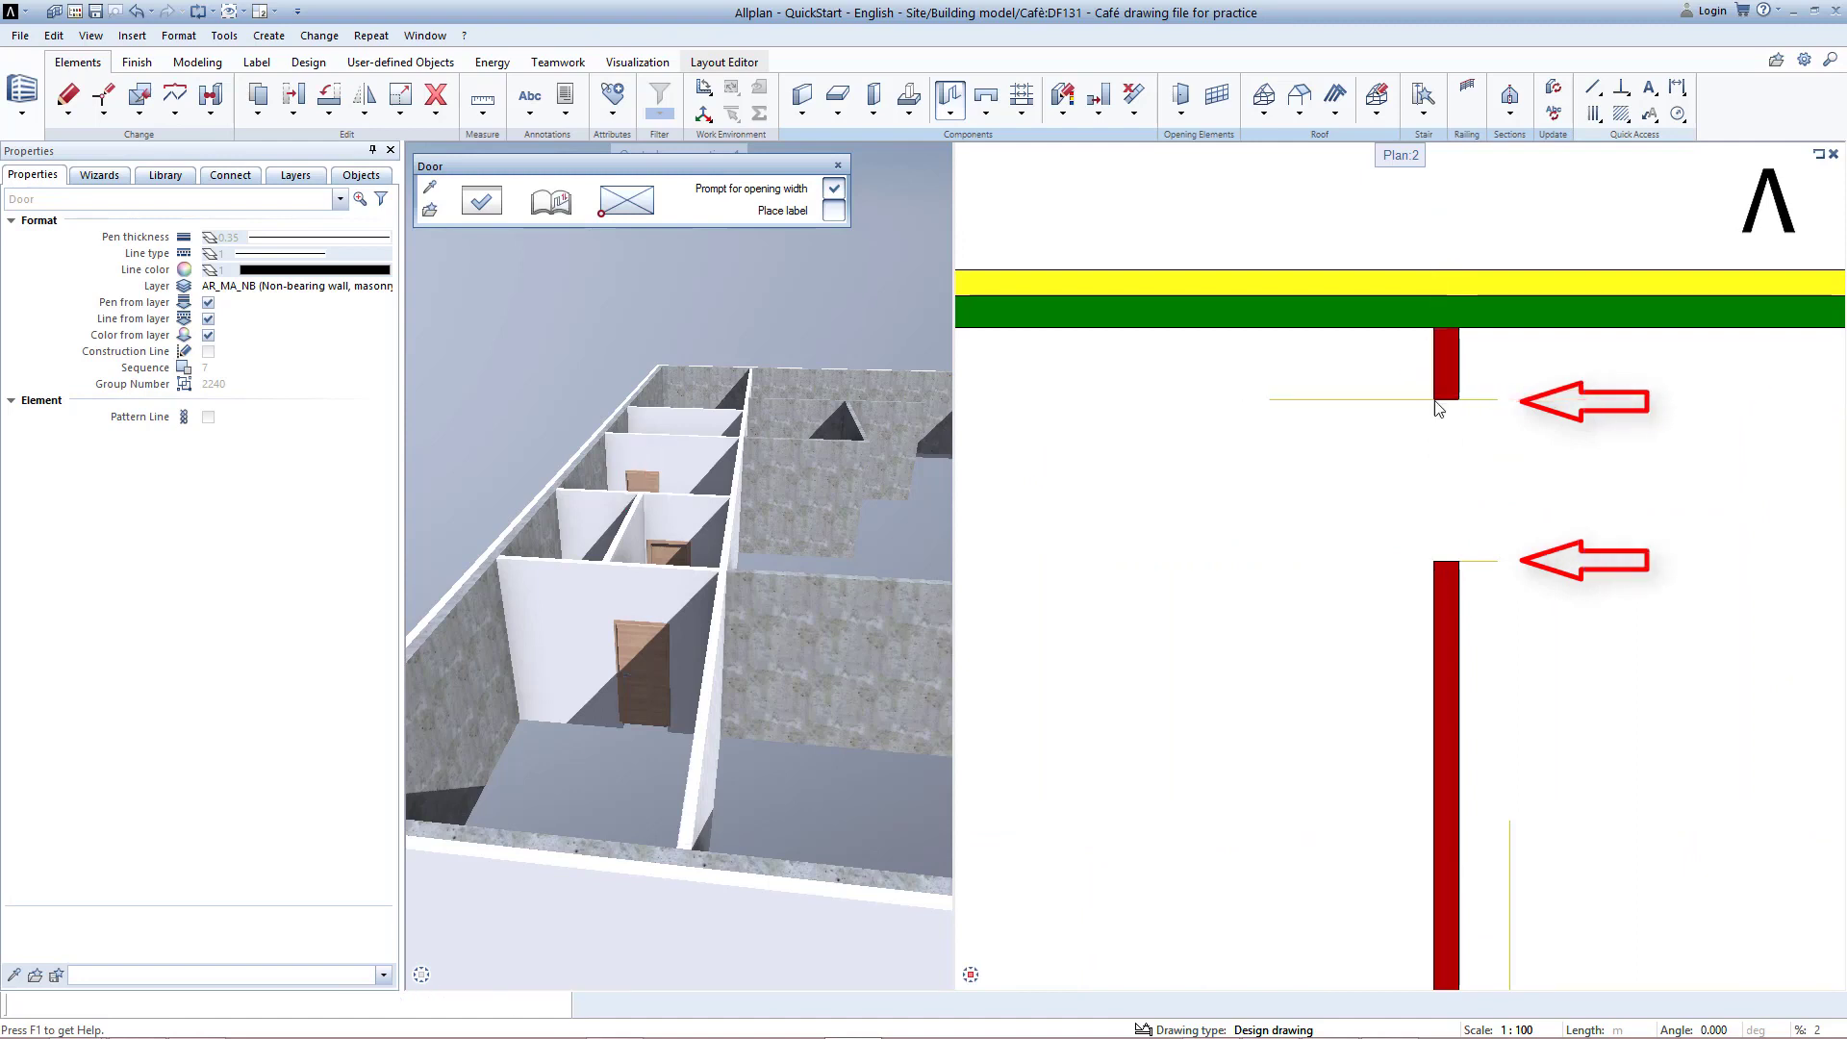
key("Return")
key("Return")
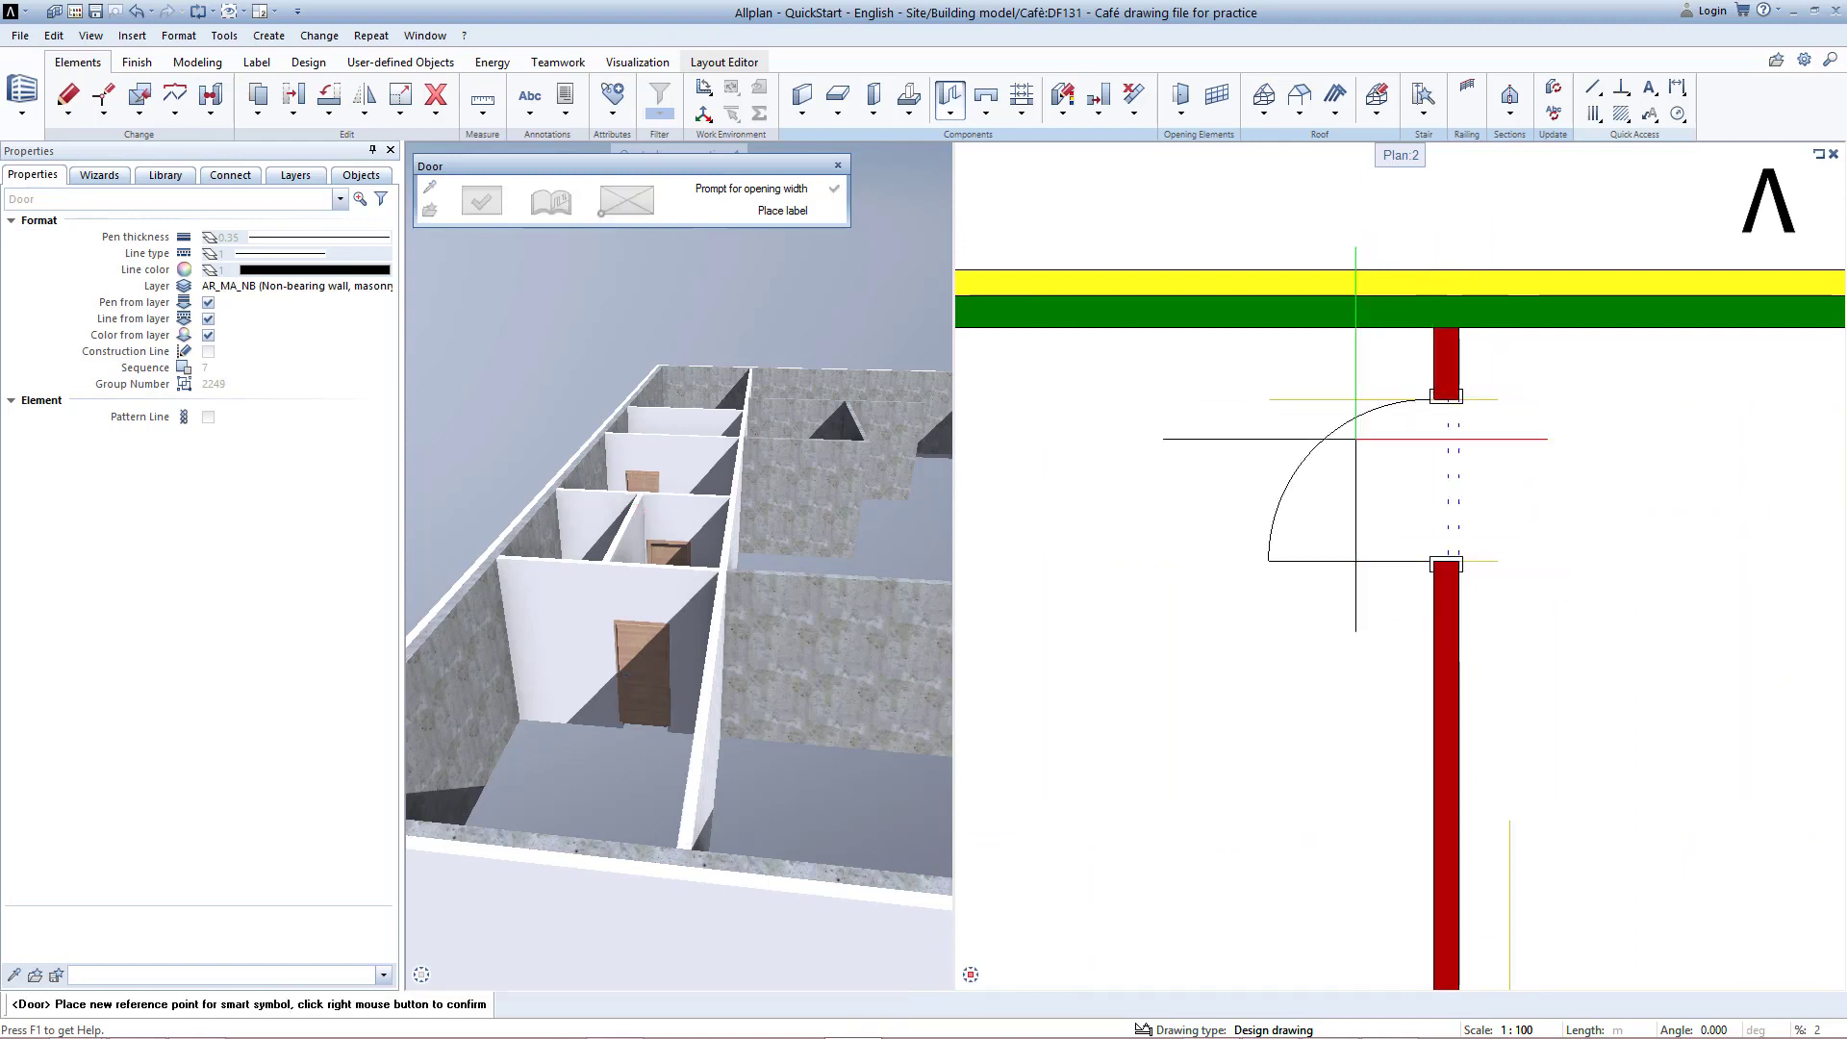
right_click(1340, 444)
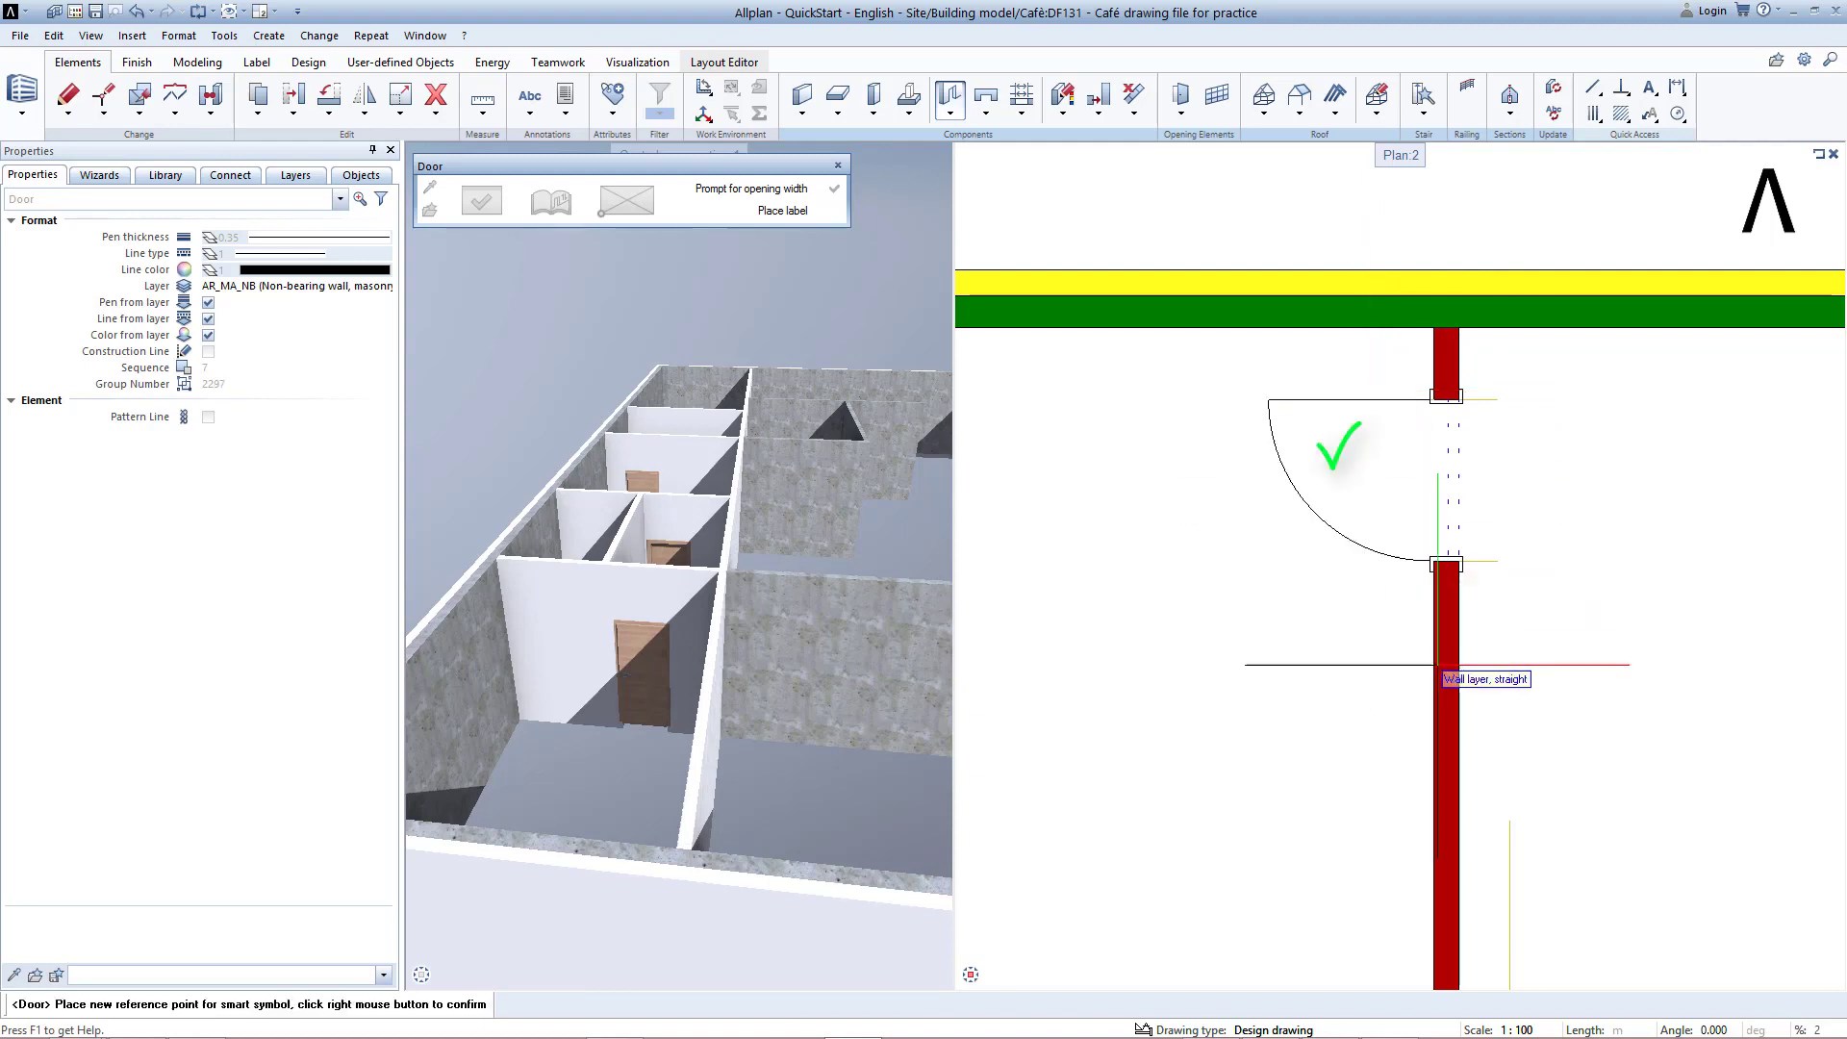
Step: Insert a door in the long horizontal masonry wall, stretching the opening between both guide marks and swinging it upward with its left end hinged
scroll(1153, 594, "down", 4)
middle_click_drag(1152, 594, 1037, 634)
scroll(1318, 682, "up", 2)
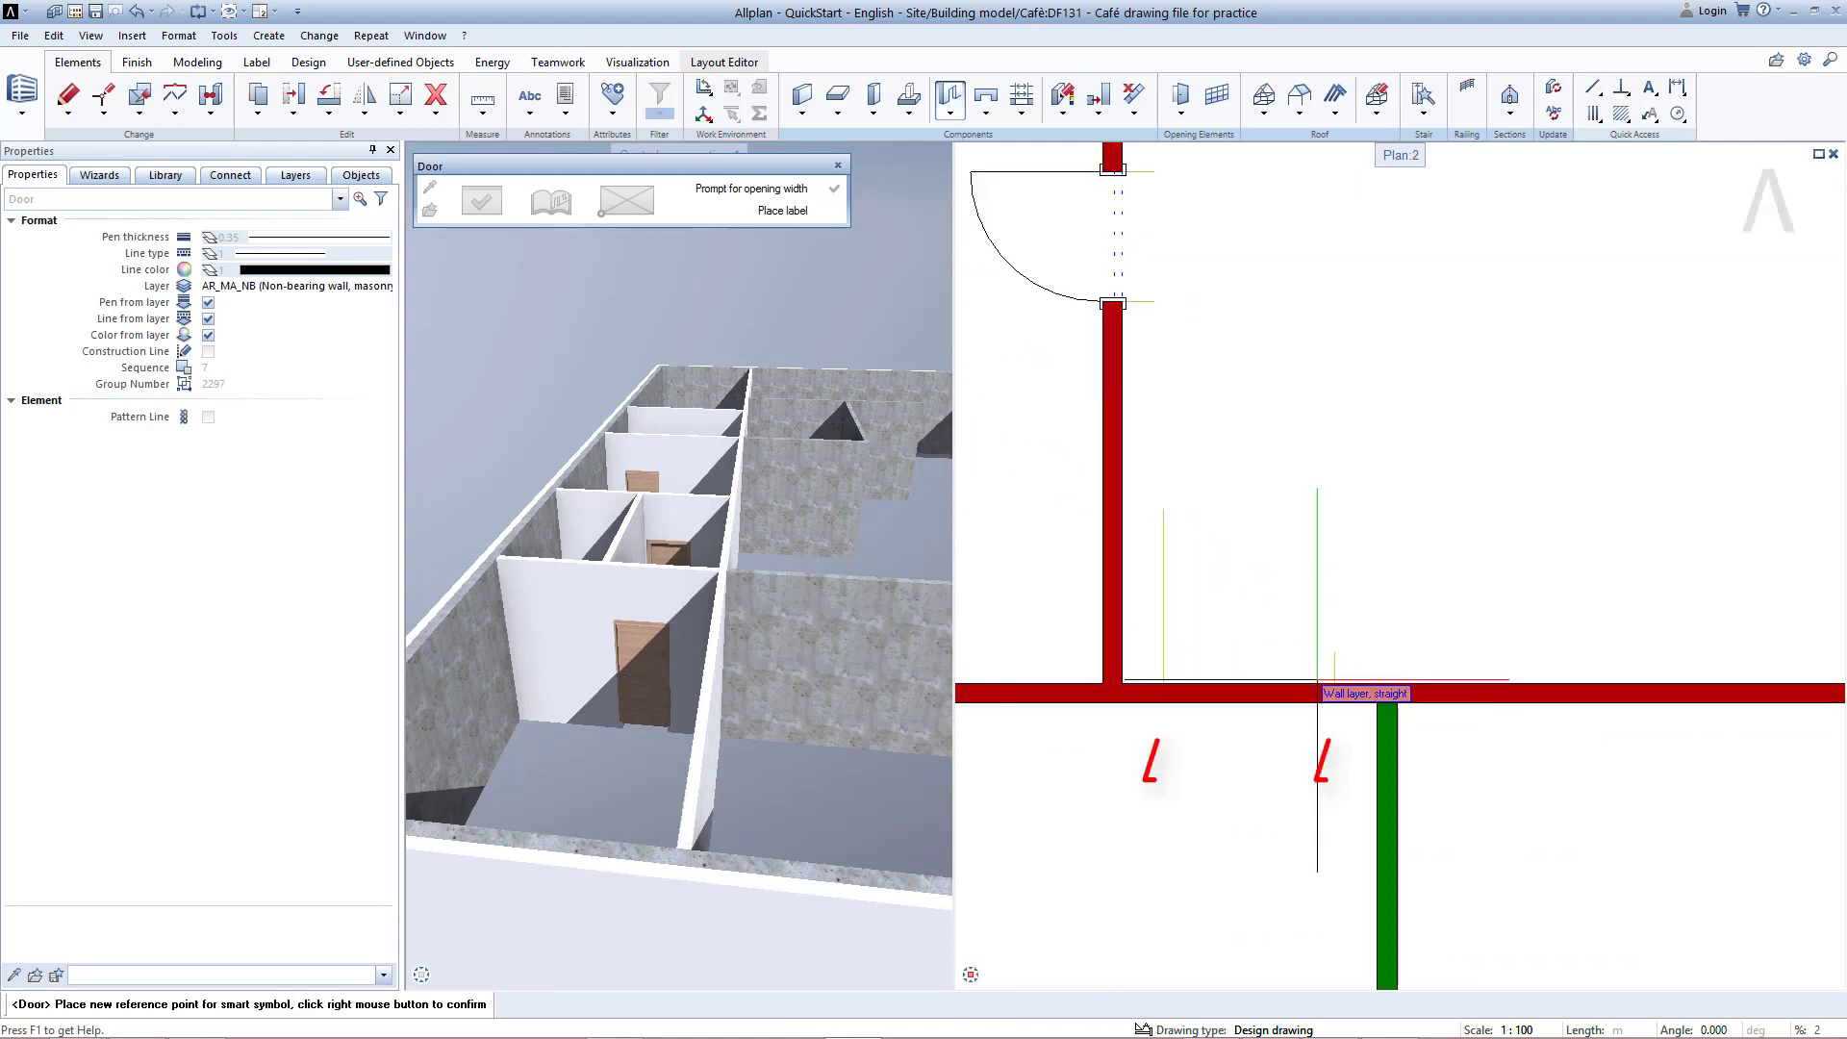
right_click(1337, 685)
left_click(1337, 685)
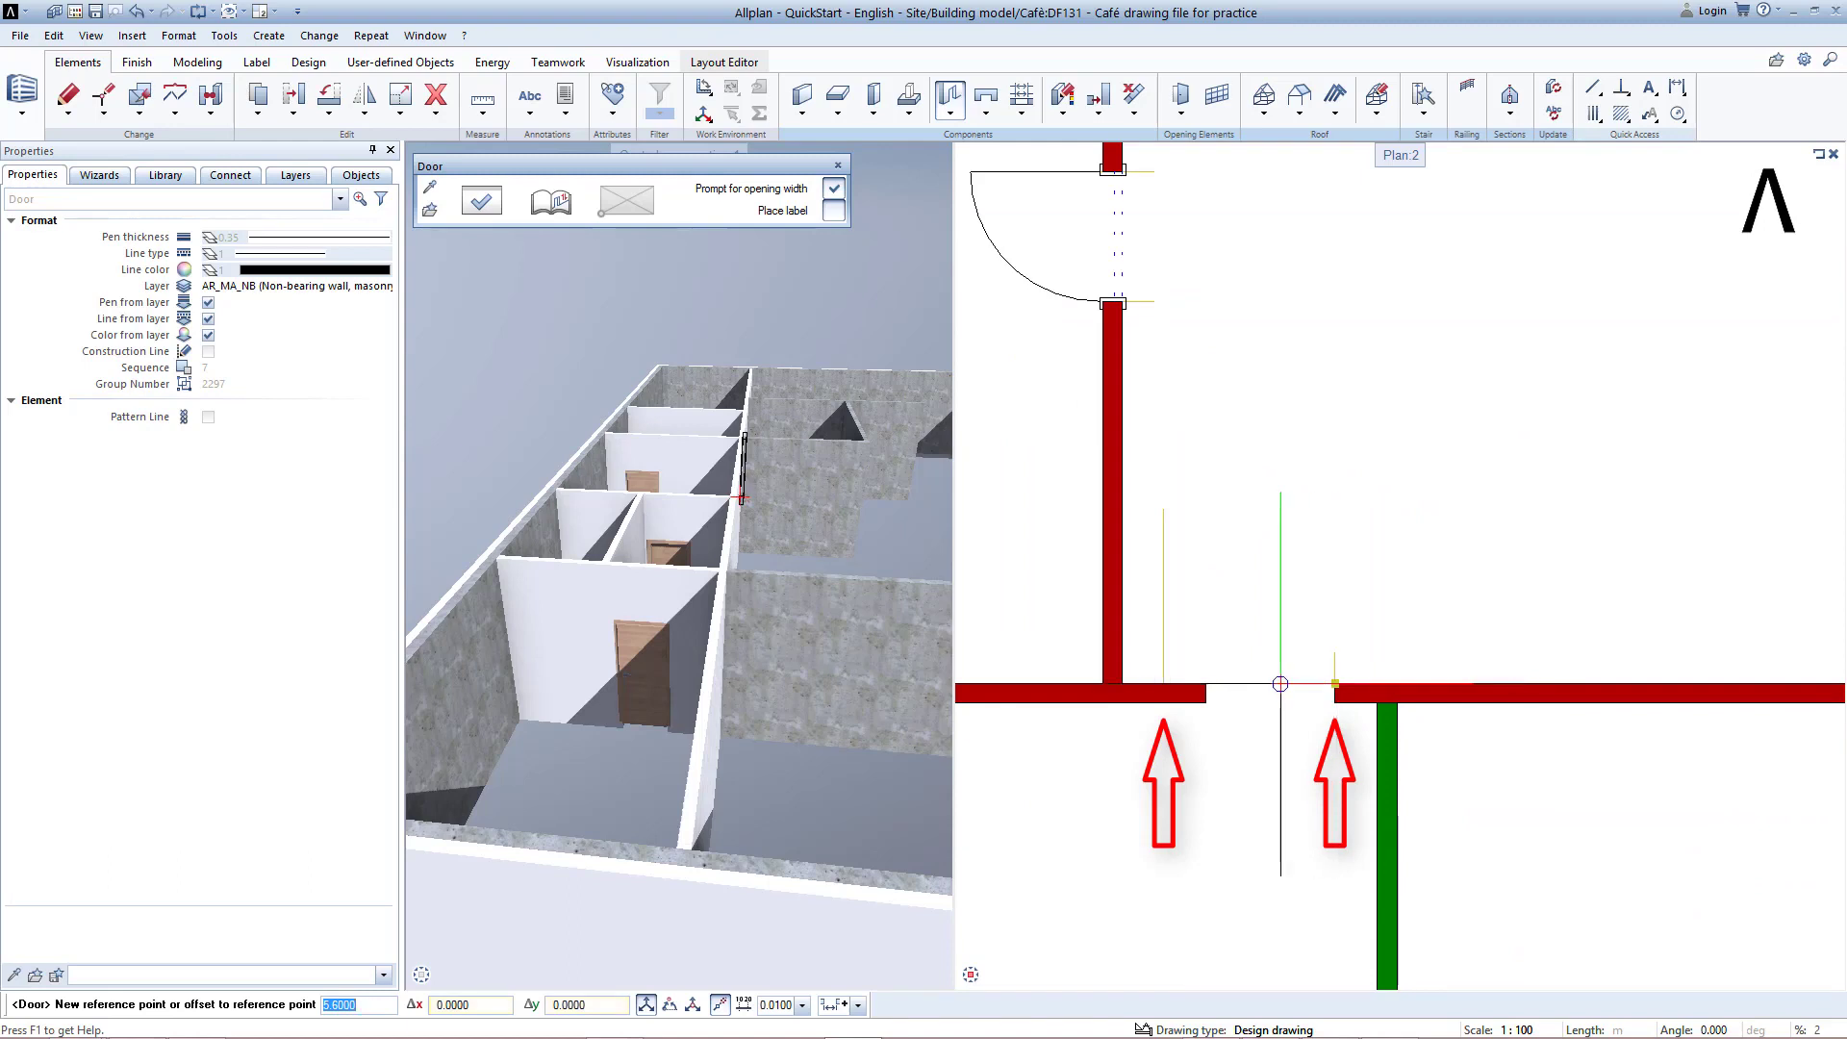
left_click(1168, 679)
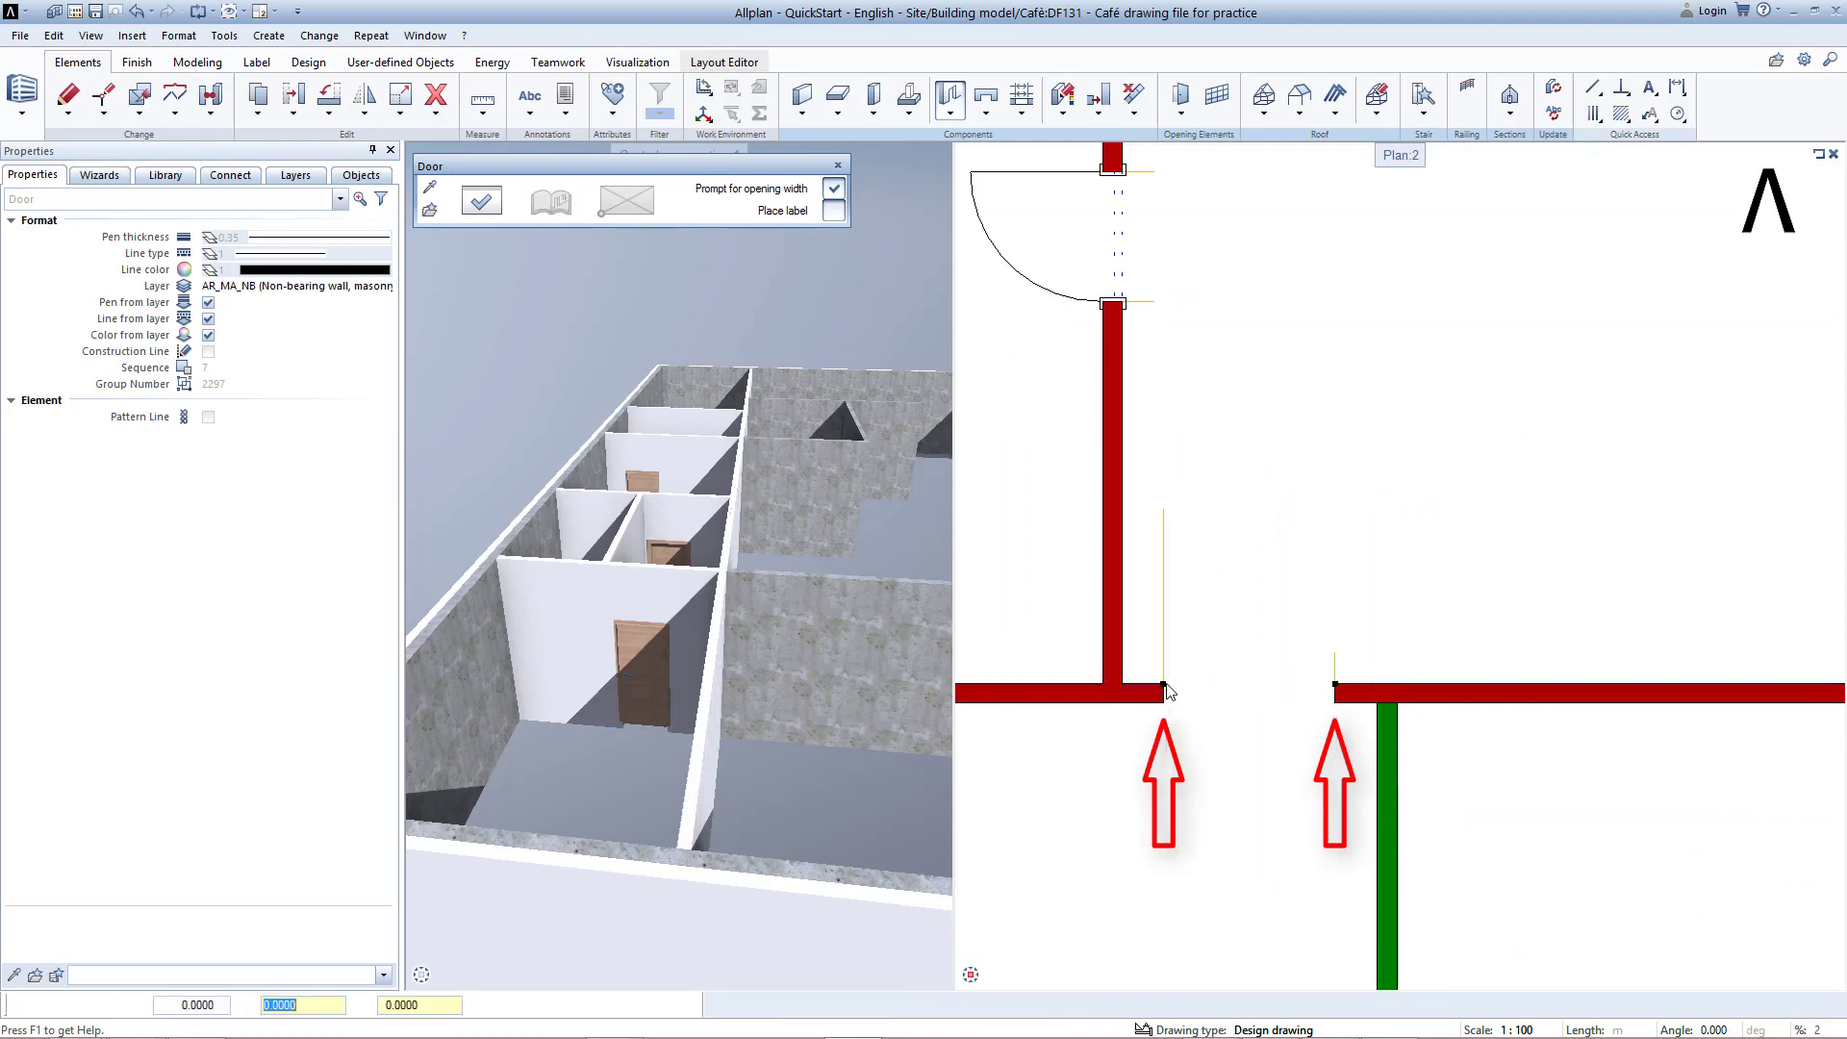
left_click(1163, 619)
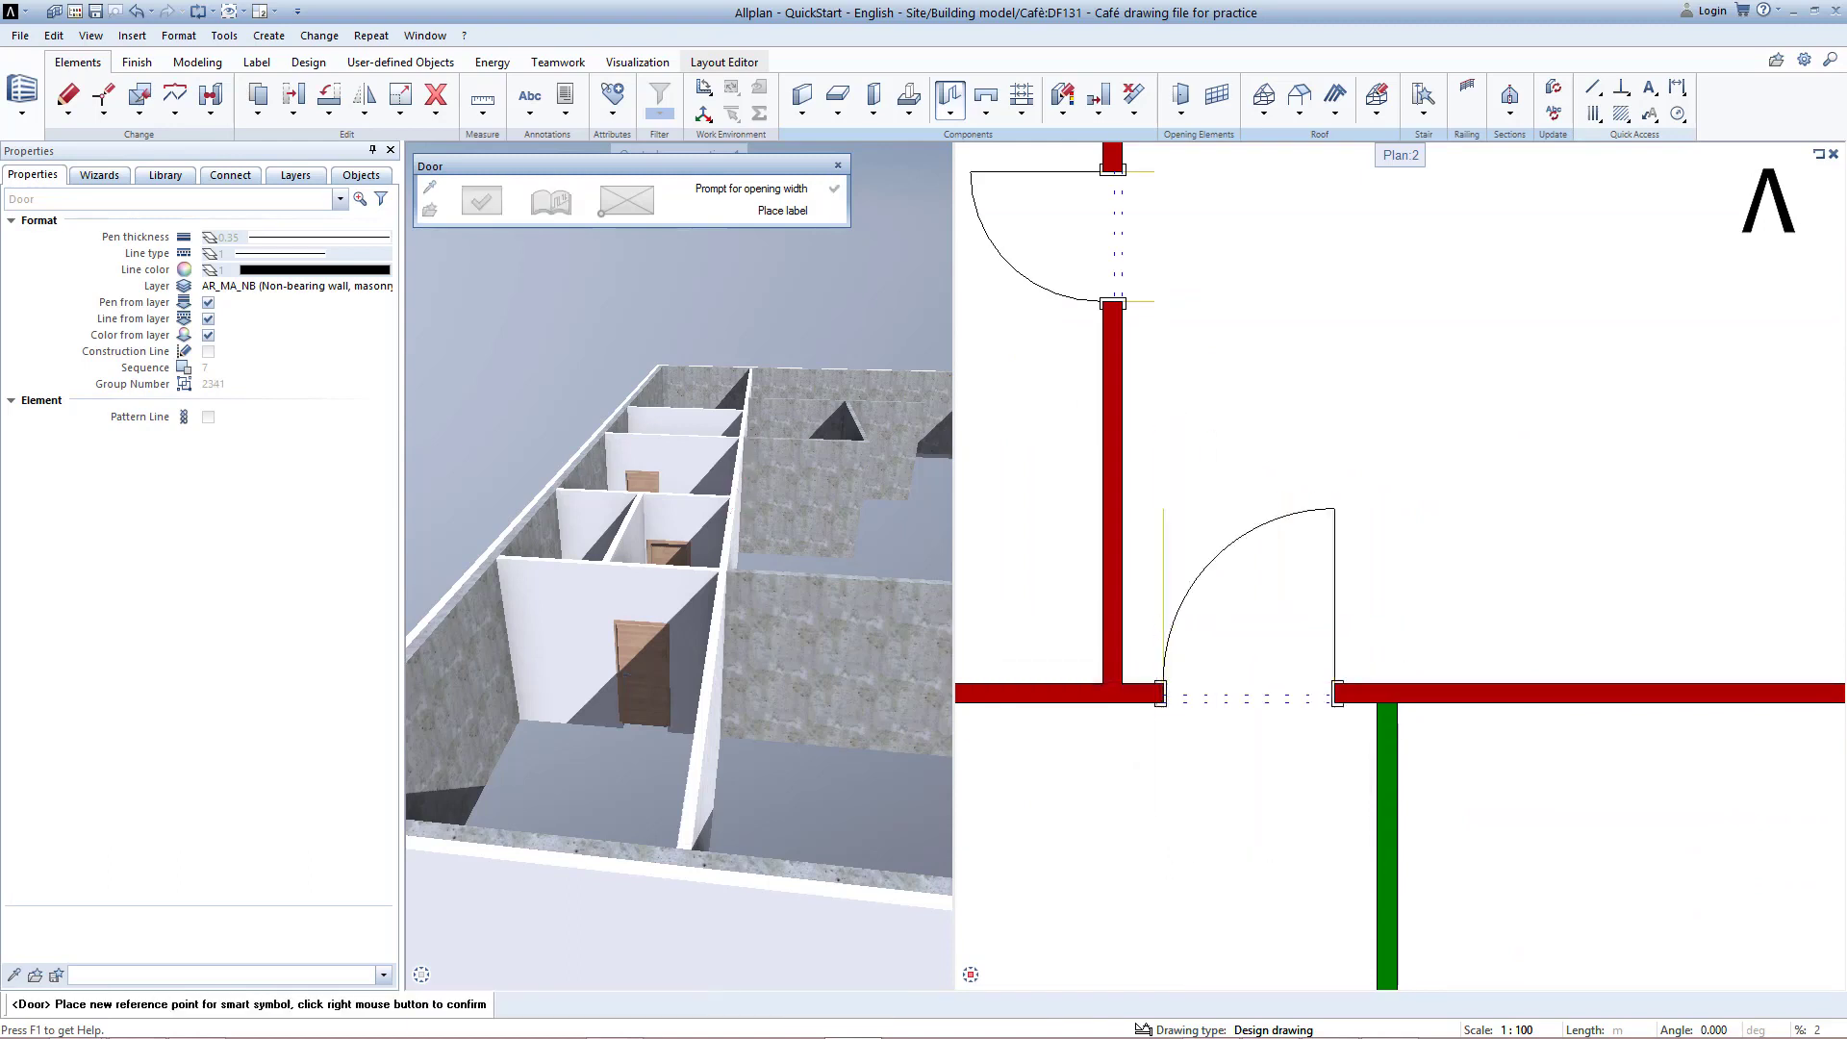
left_click(1345, 620)
Step: Insert a door between the guide marks of the concrete wall below the long masonry wall, swinging right with the hinge at its upper end
scroll(1209, 779, "down", 3)
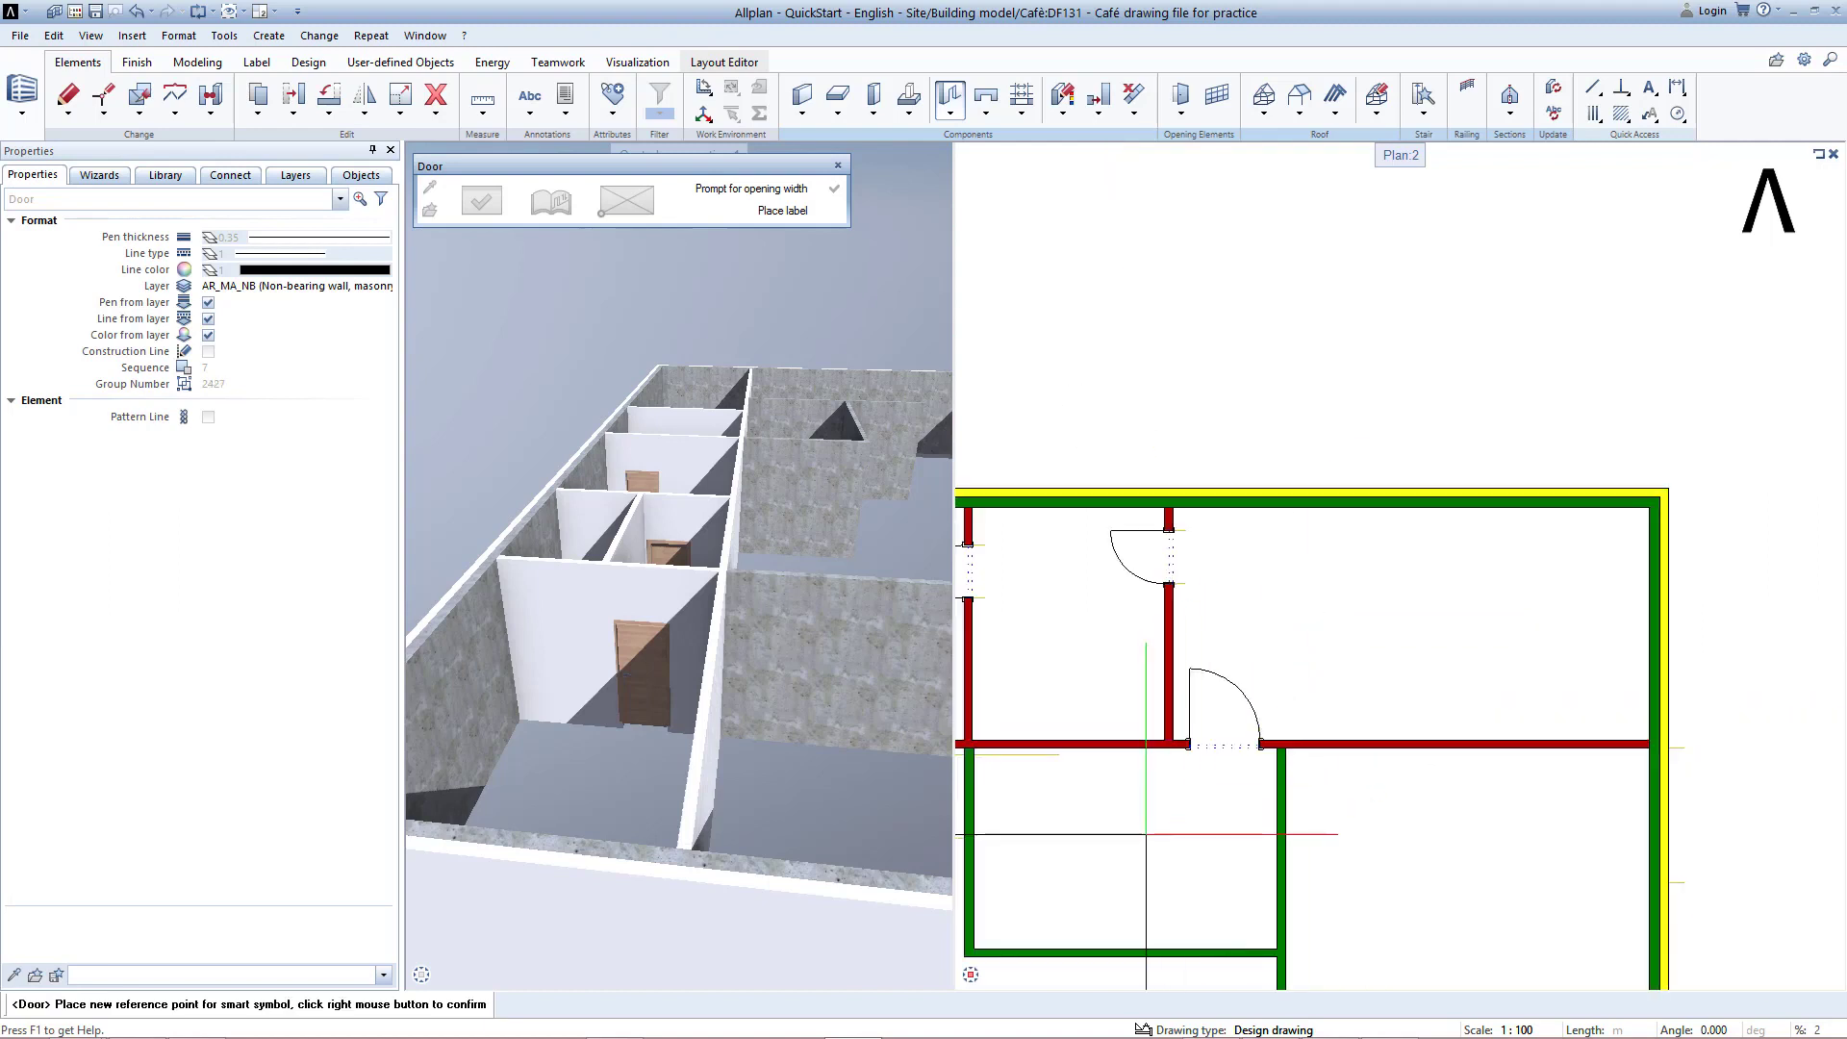
right_click(1191, 855)
scroll(1251, 789, "up", 6)
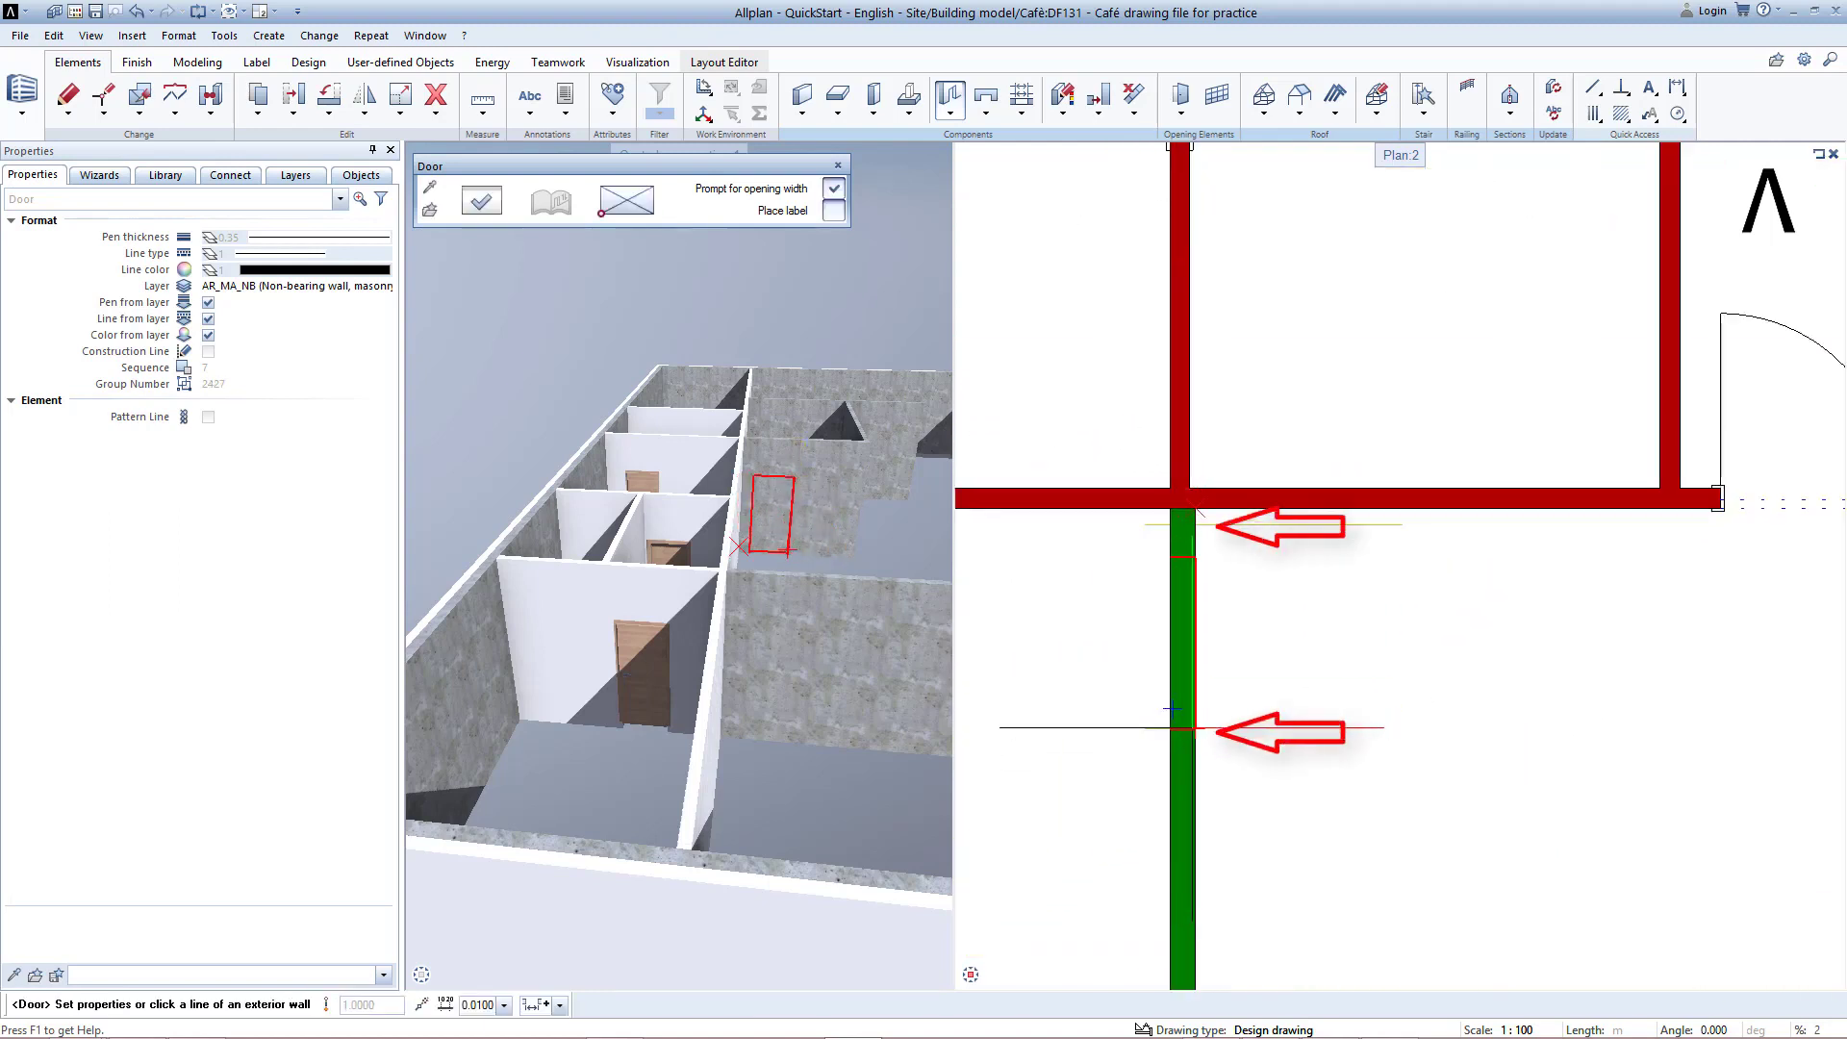
left_click(1195, 729)
key("Return")
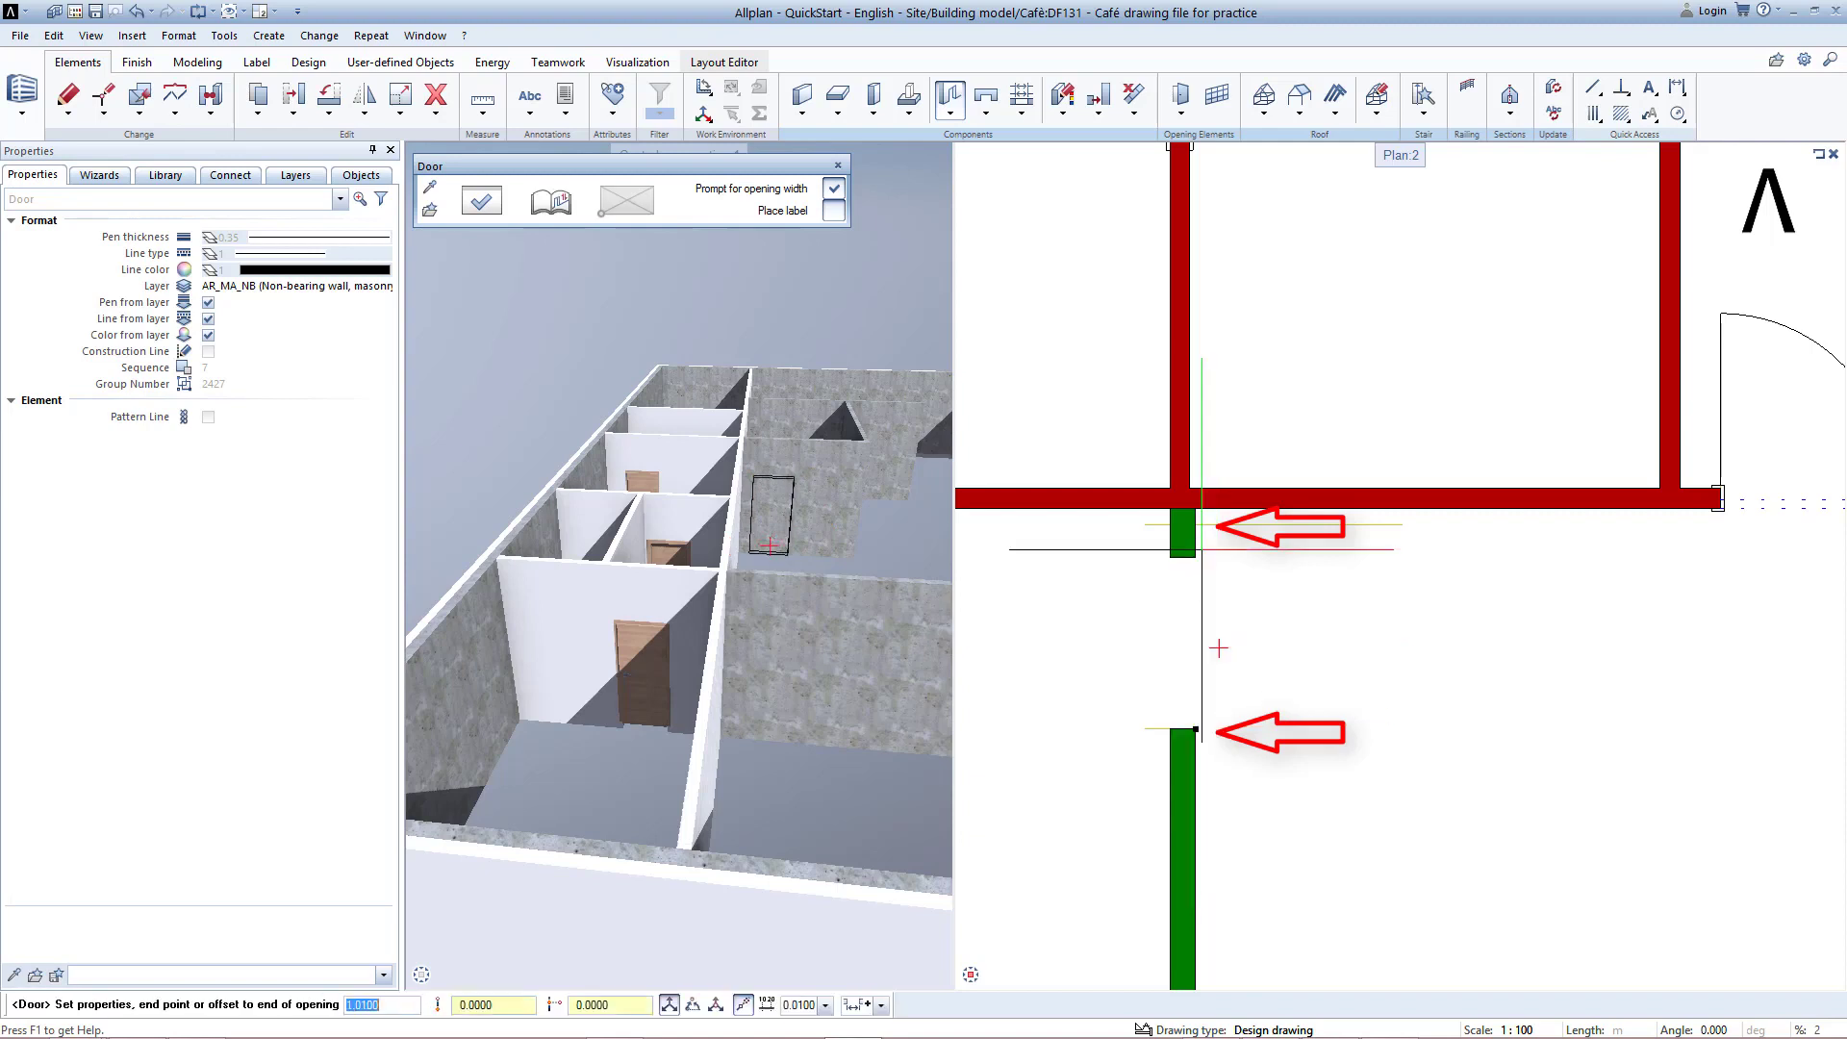
left_click(1198, 526)
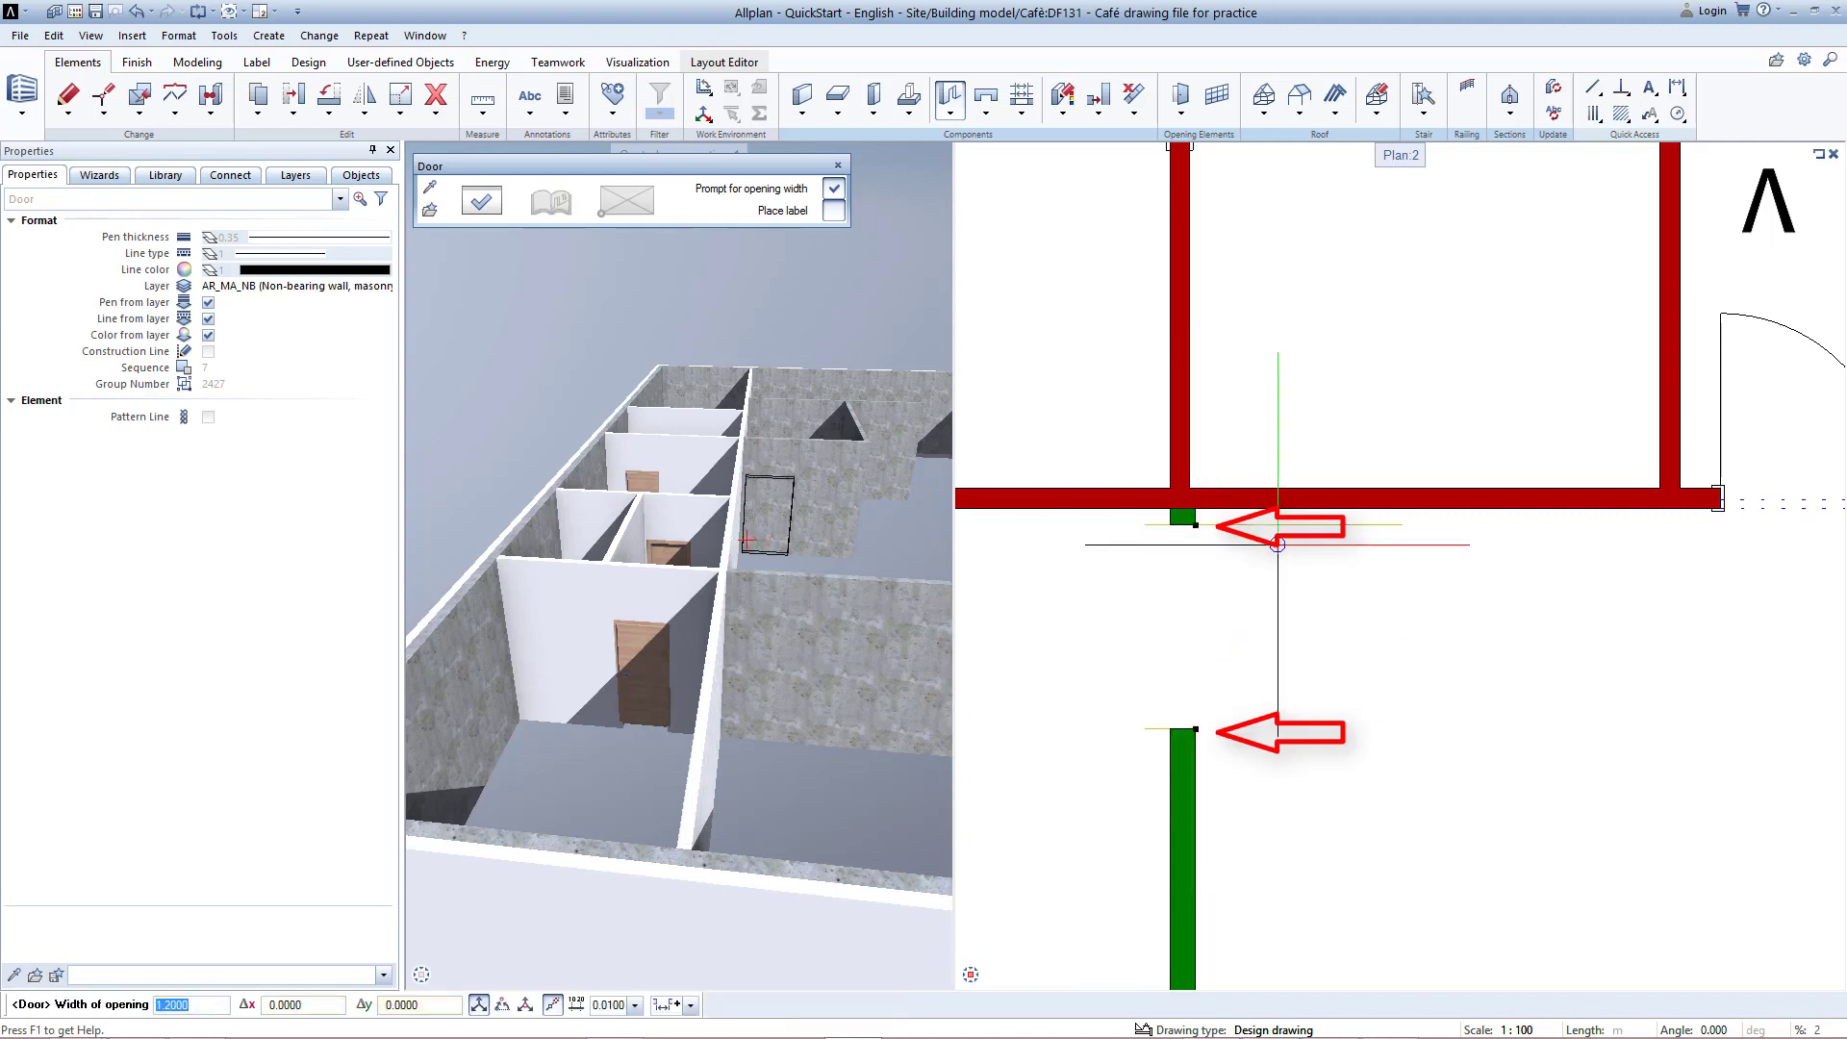
key("Return")
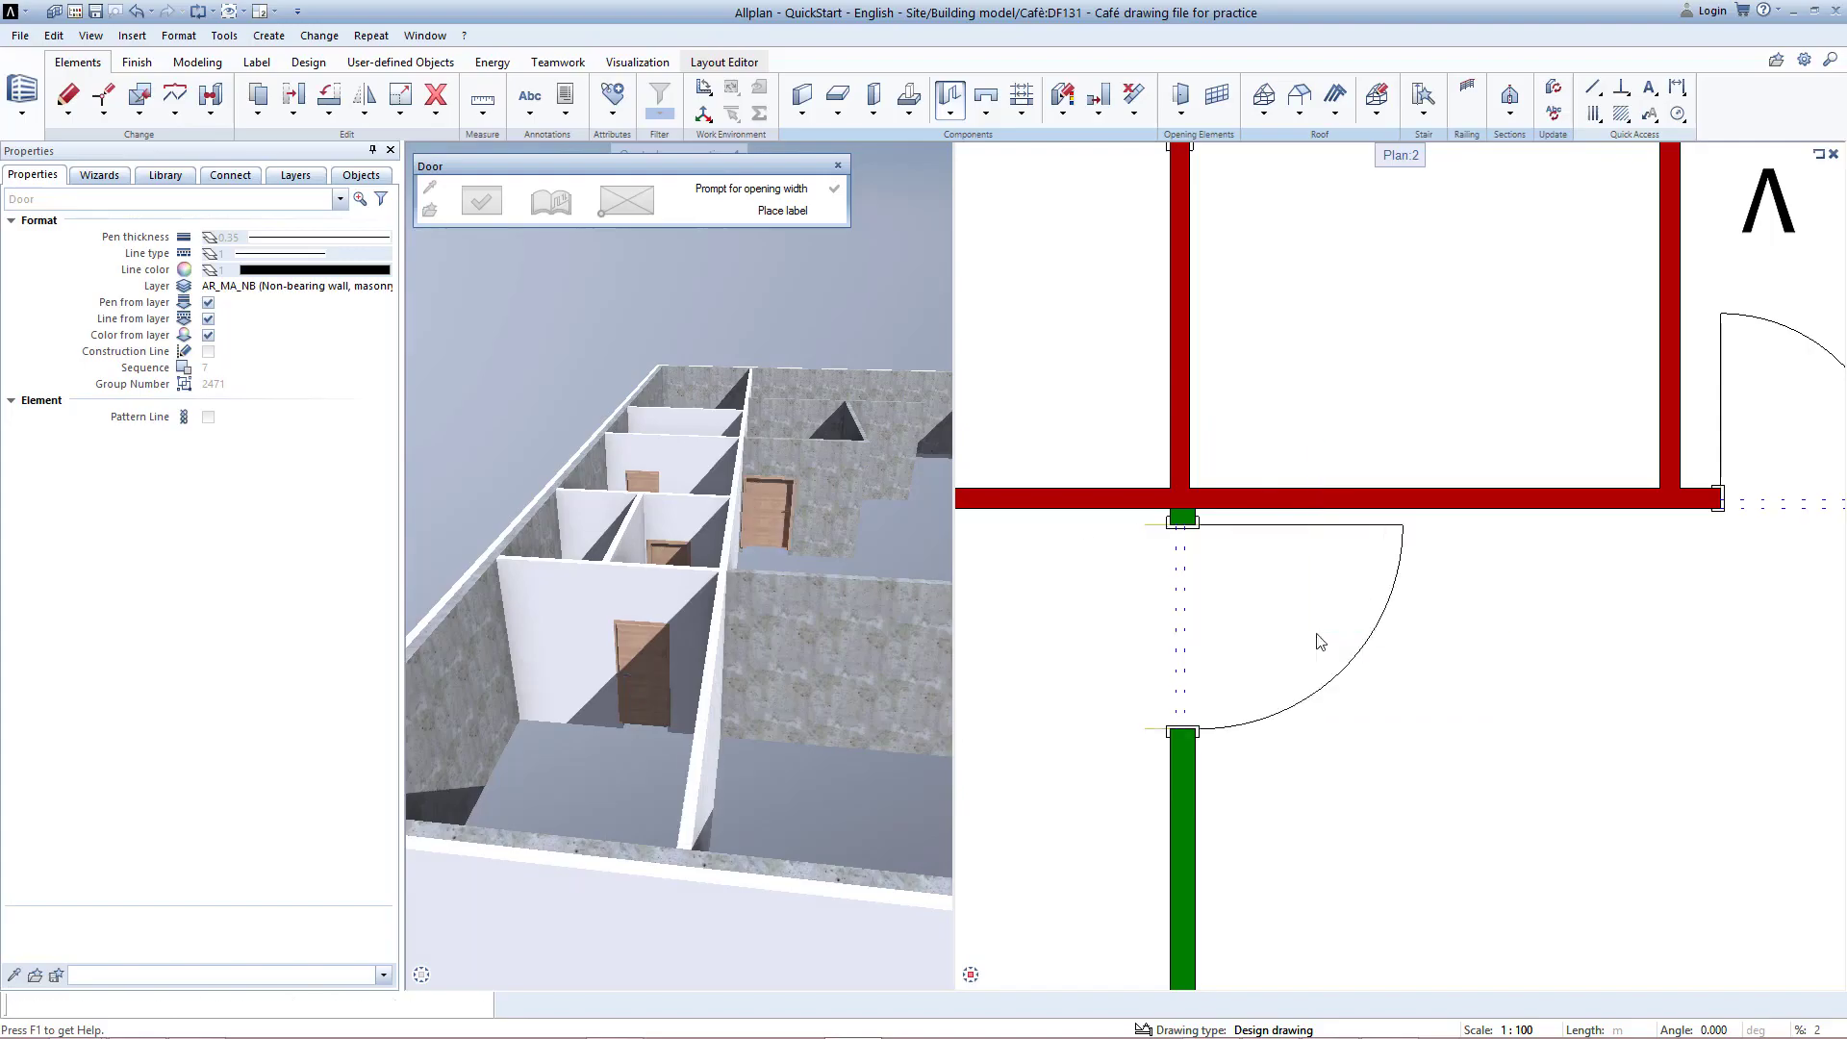
left_click(1319, 647)
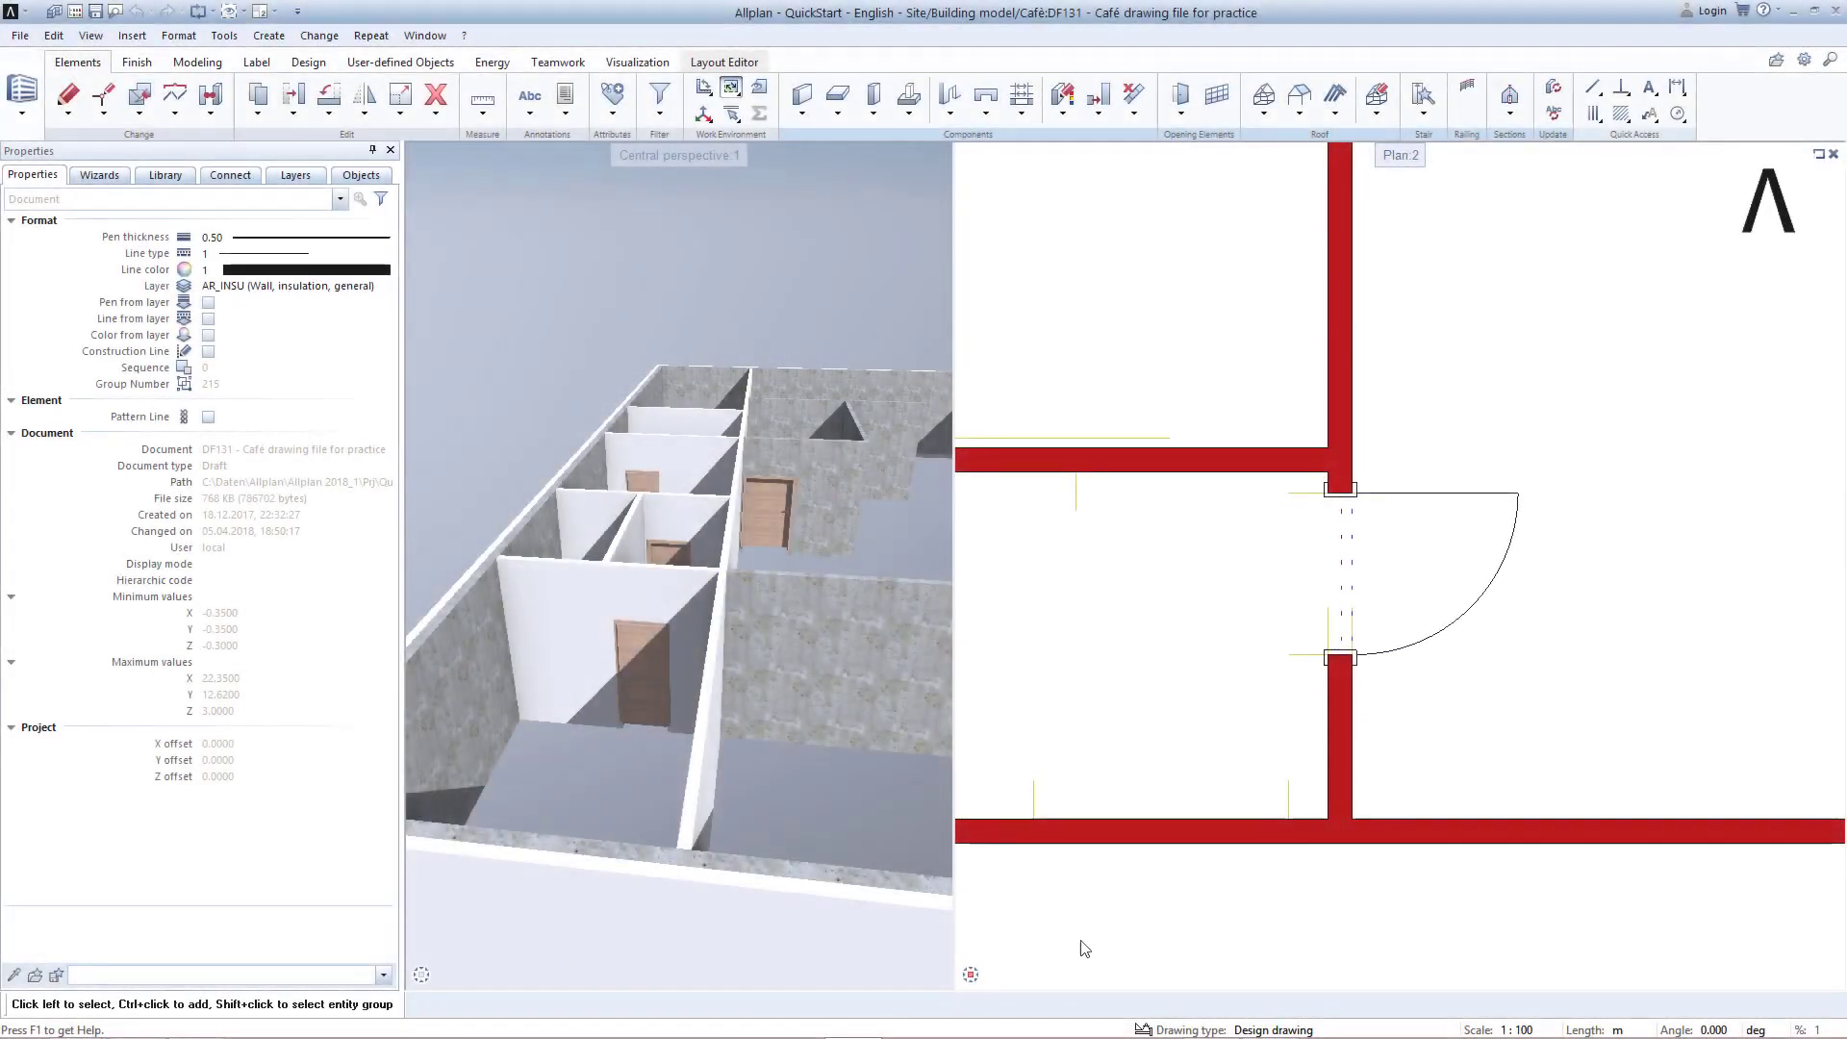
Step: Insert the wizard's floor-to-ceiling window in the left exterior wall, between the guide marks directly below the long masonry wall
left_click(994, 976)
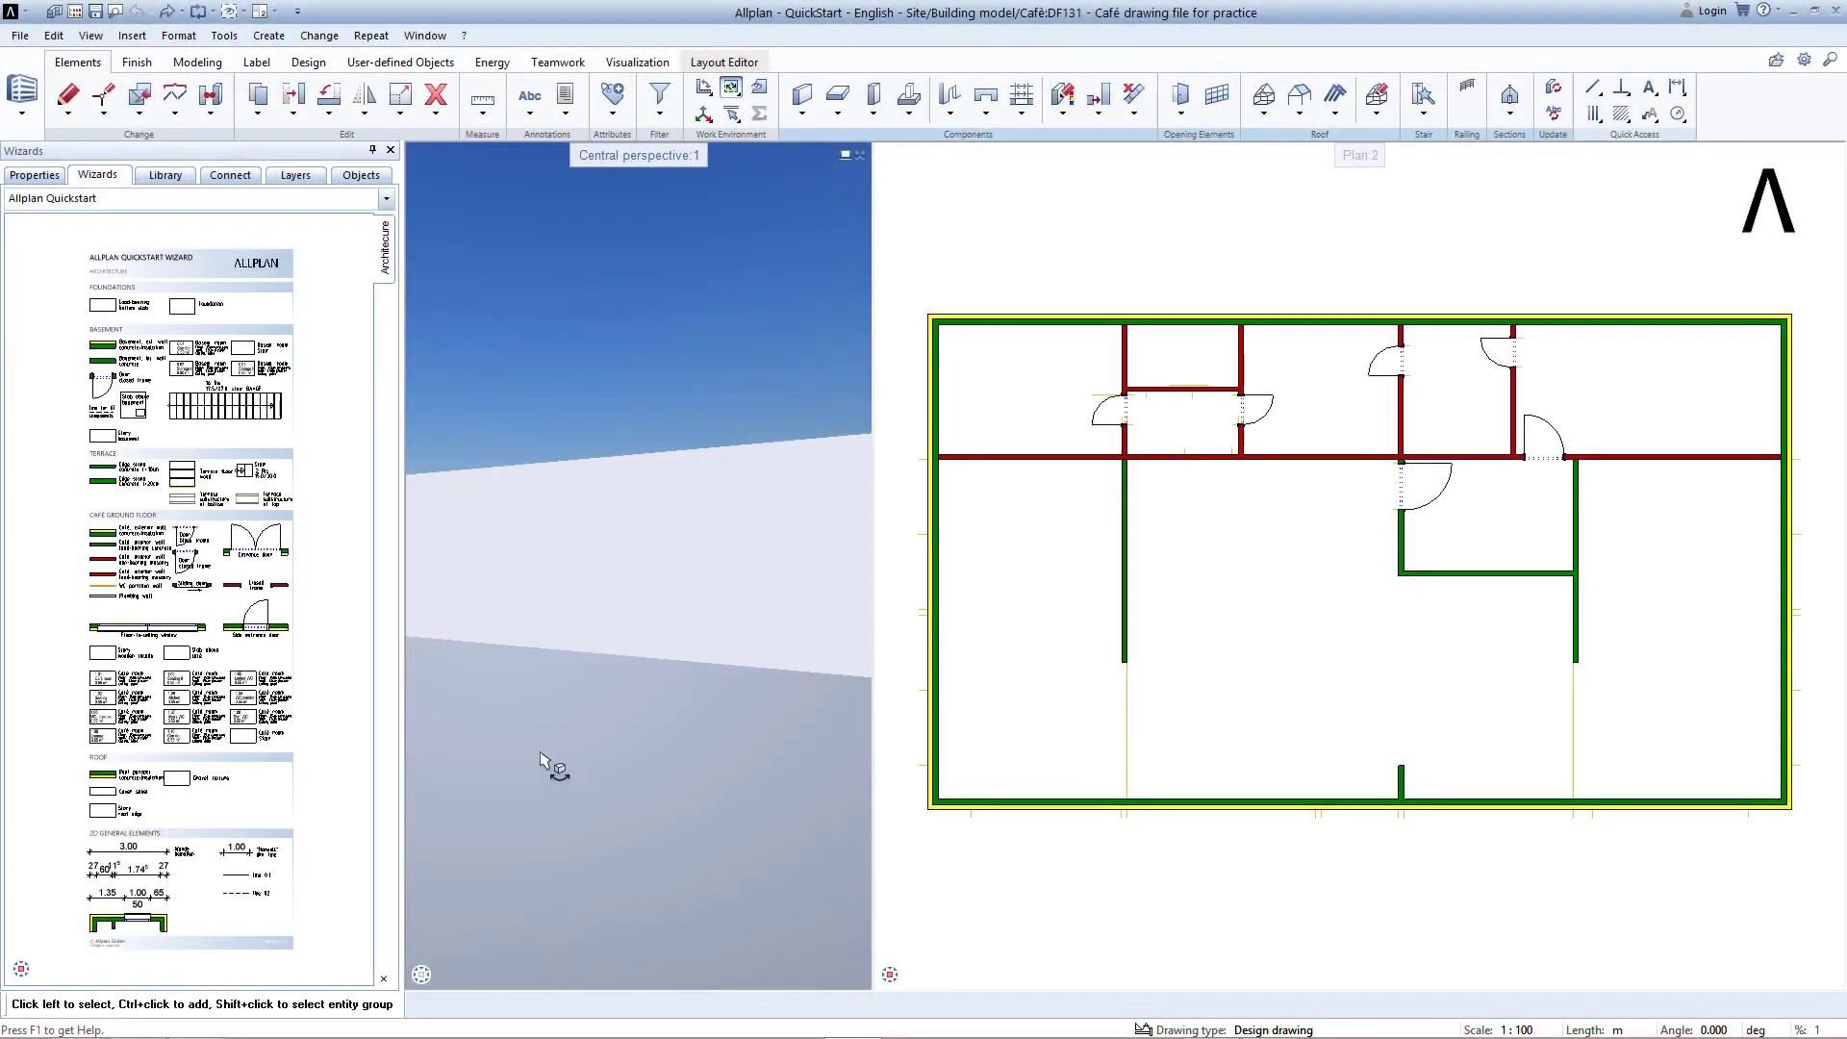
scroll(106, 640, "up", 3)
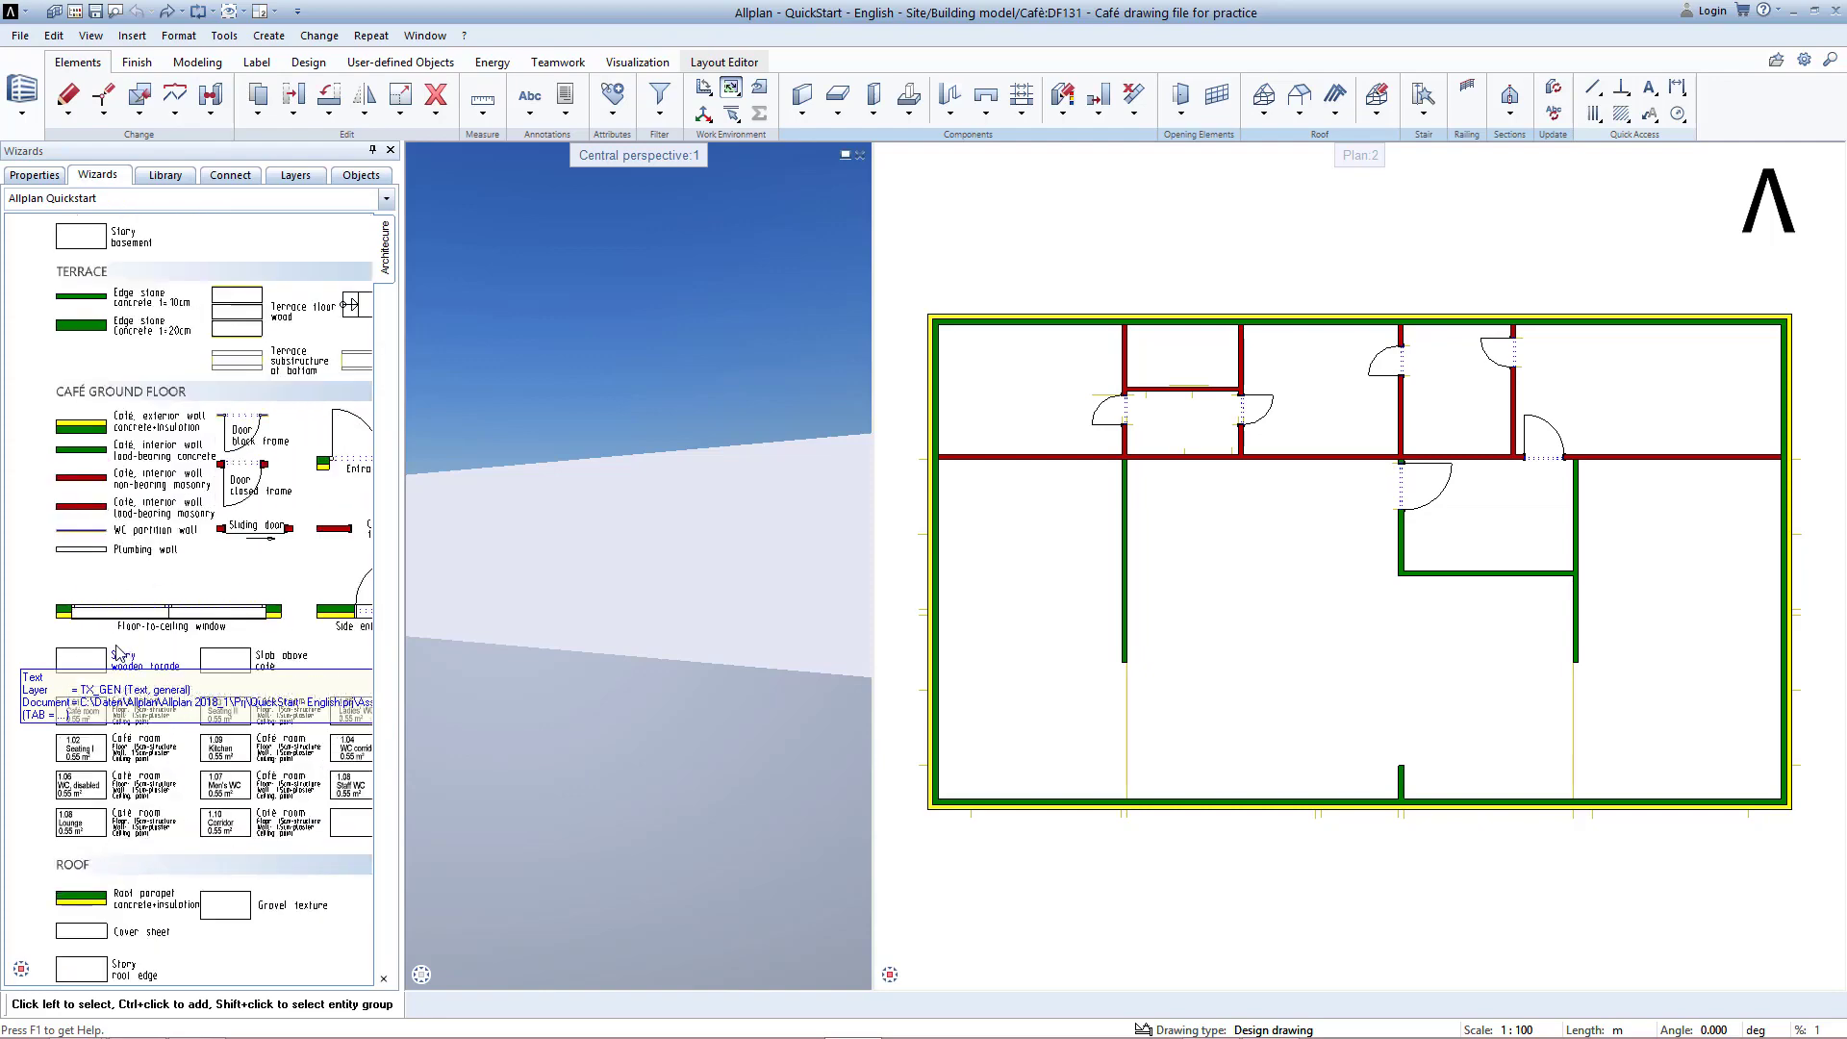
scroll(104, 632, "up", 2)
double_click(56, 591)
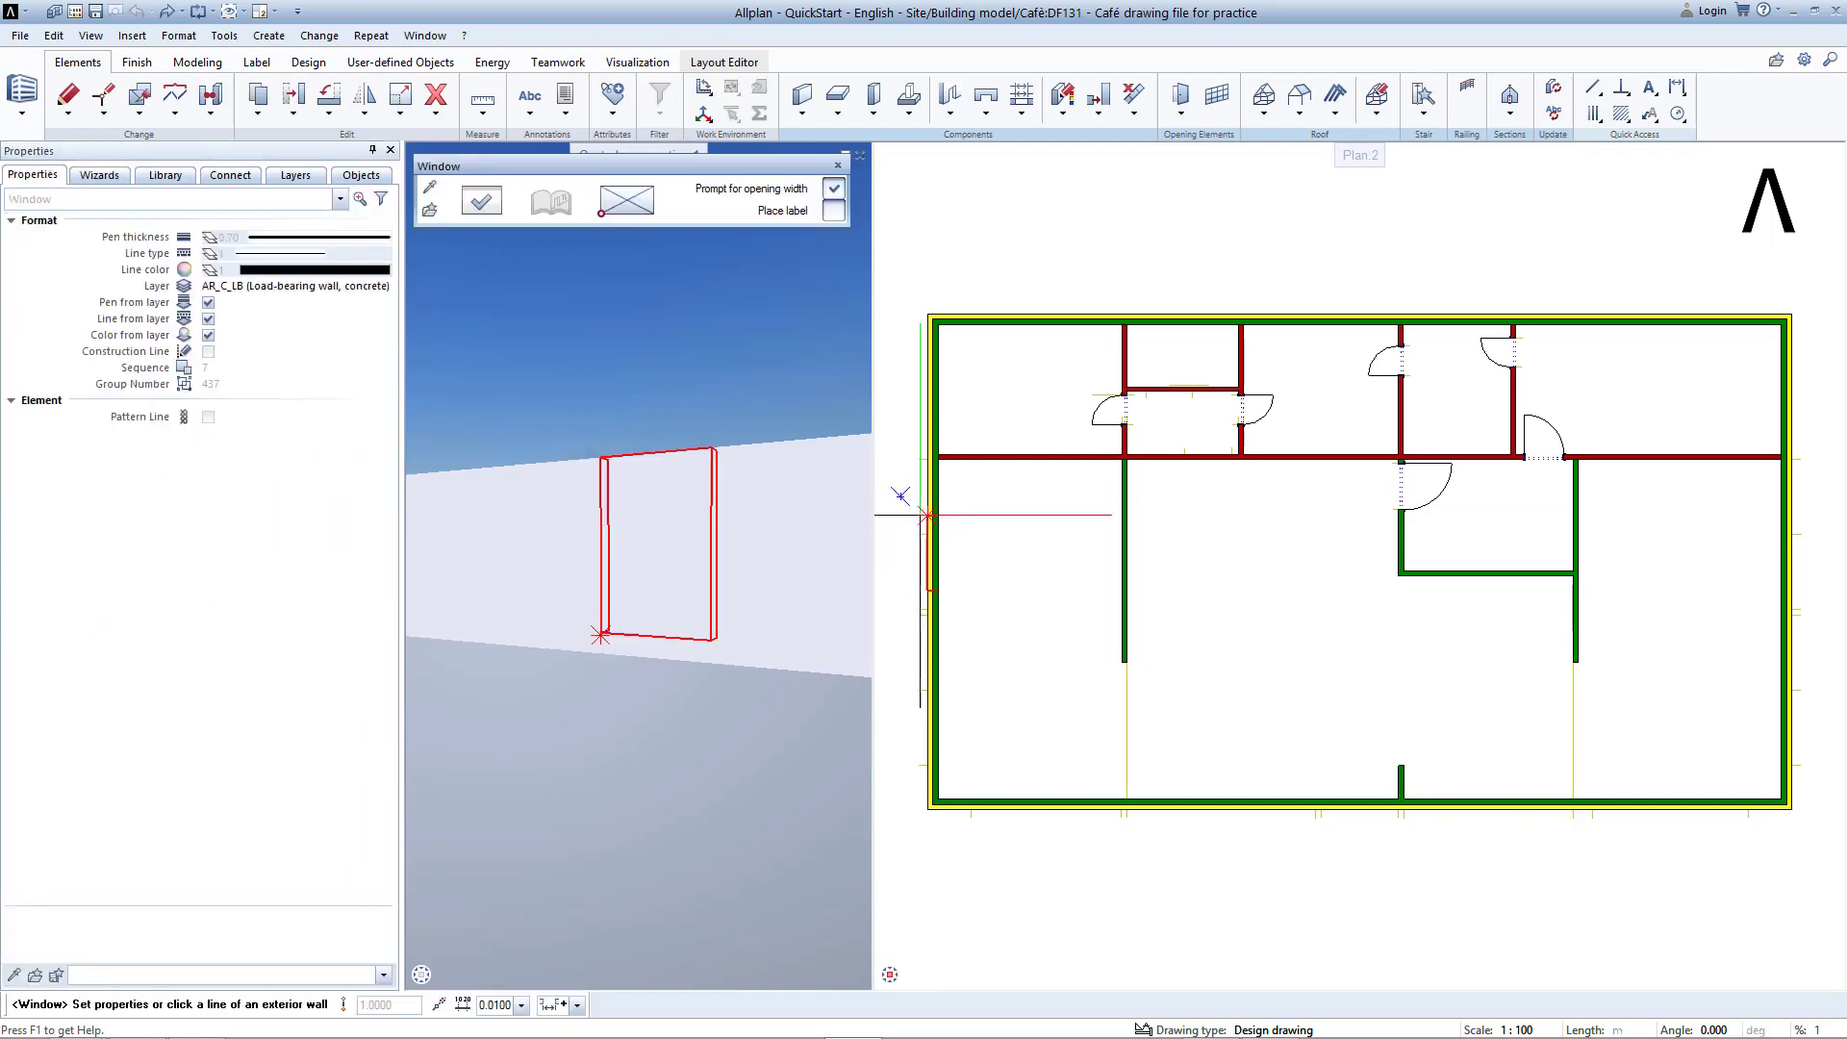
scroll(930, 466, "up", 5)
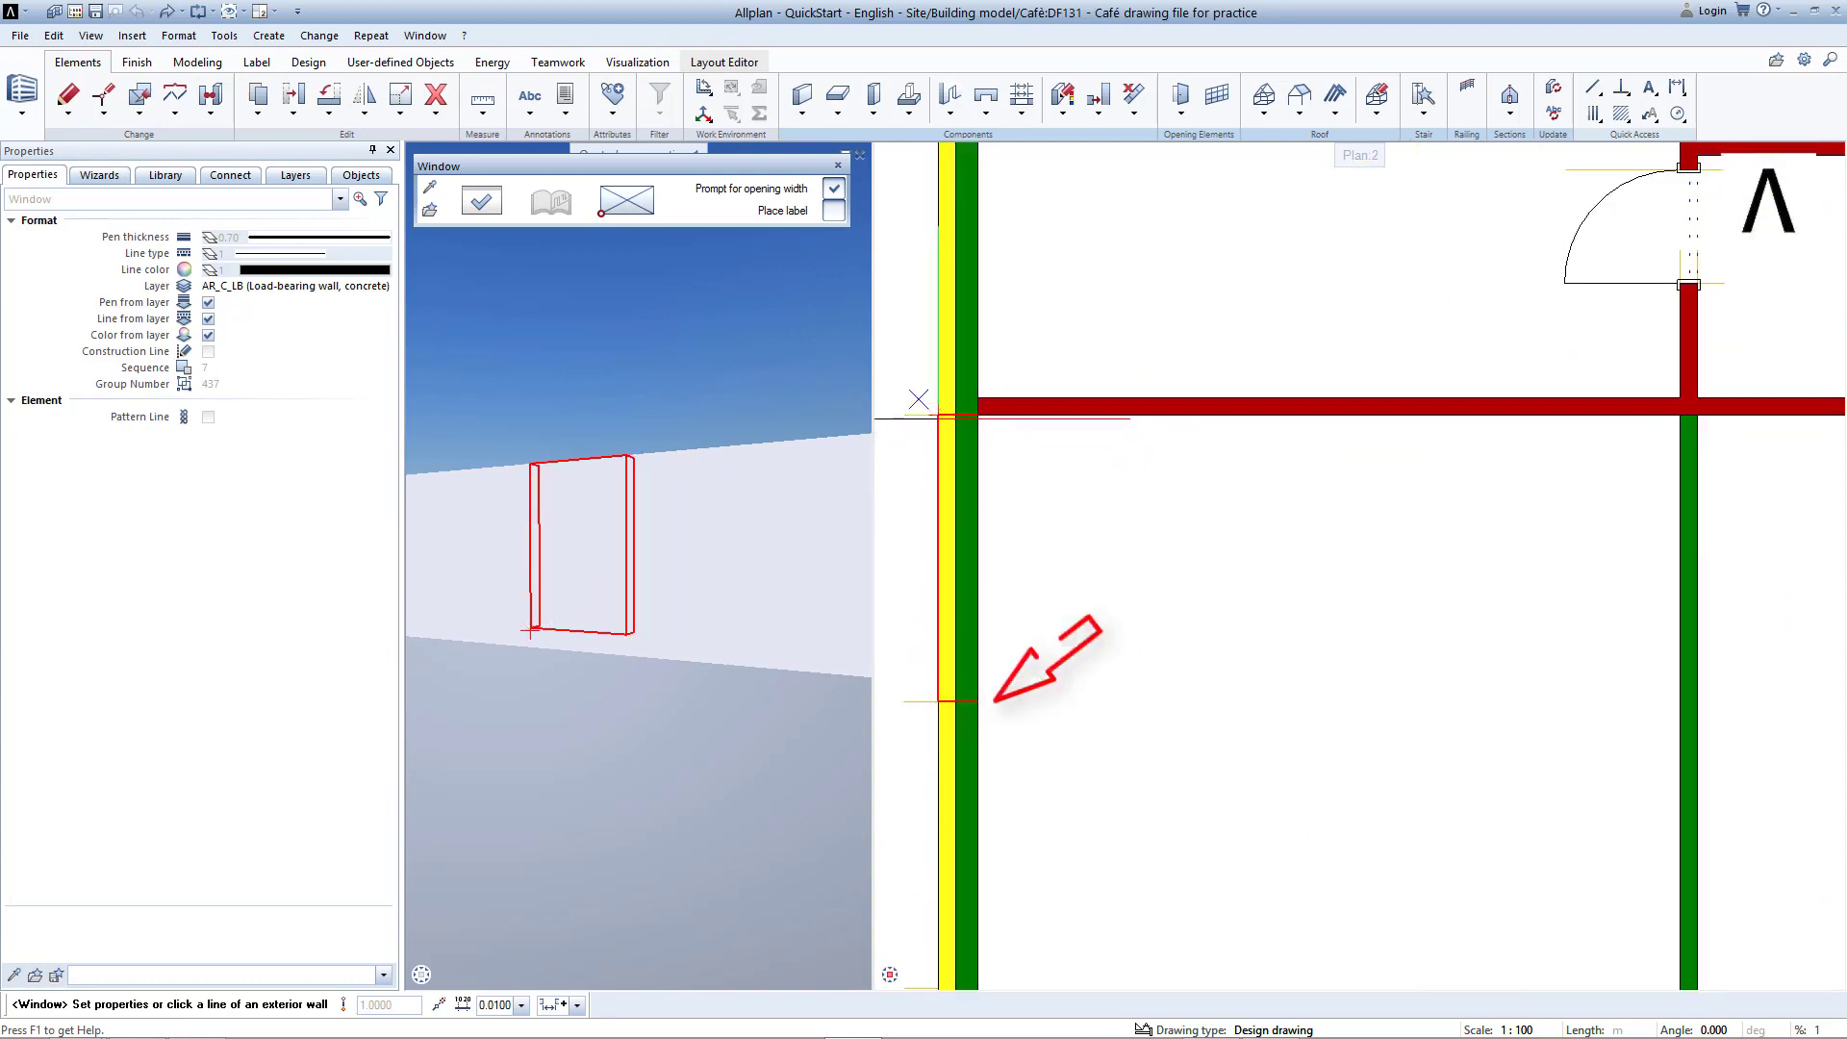
left_click(918, 397)
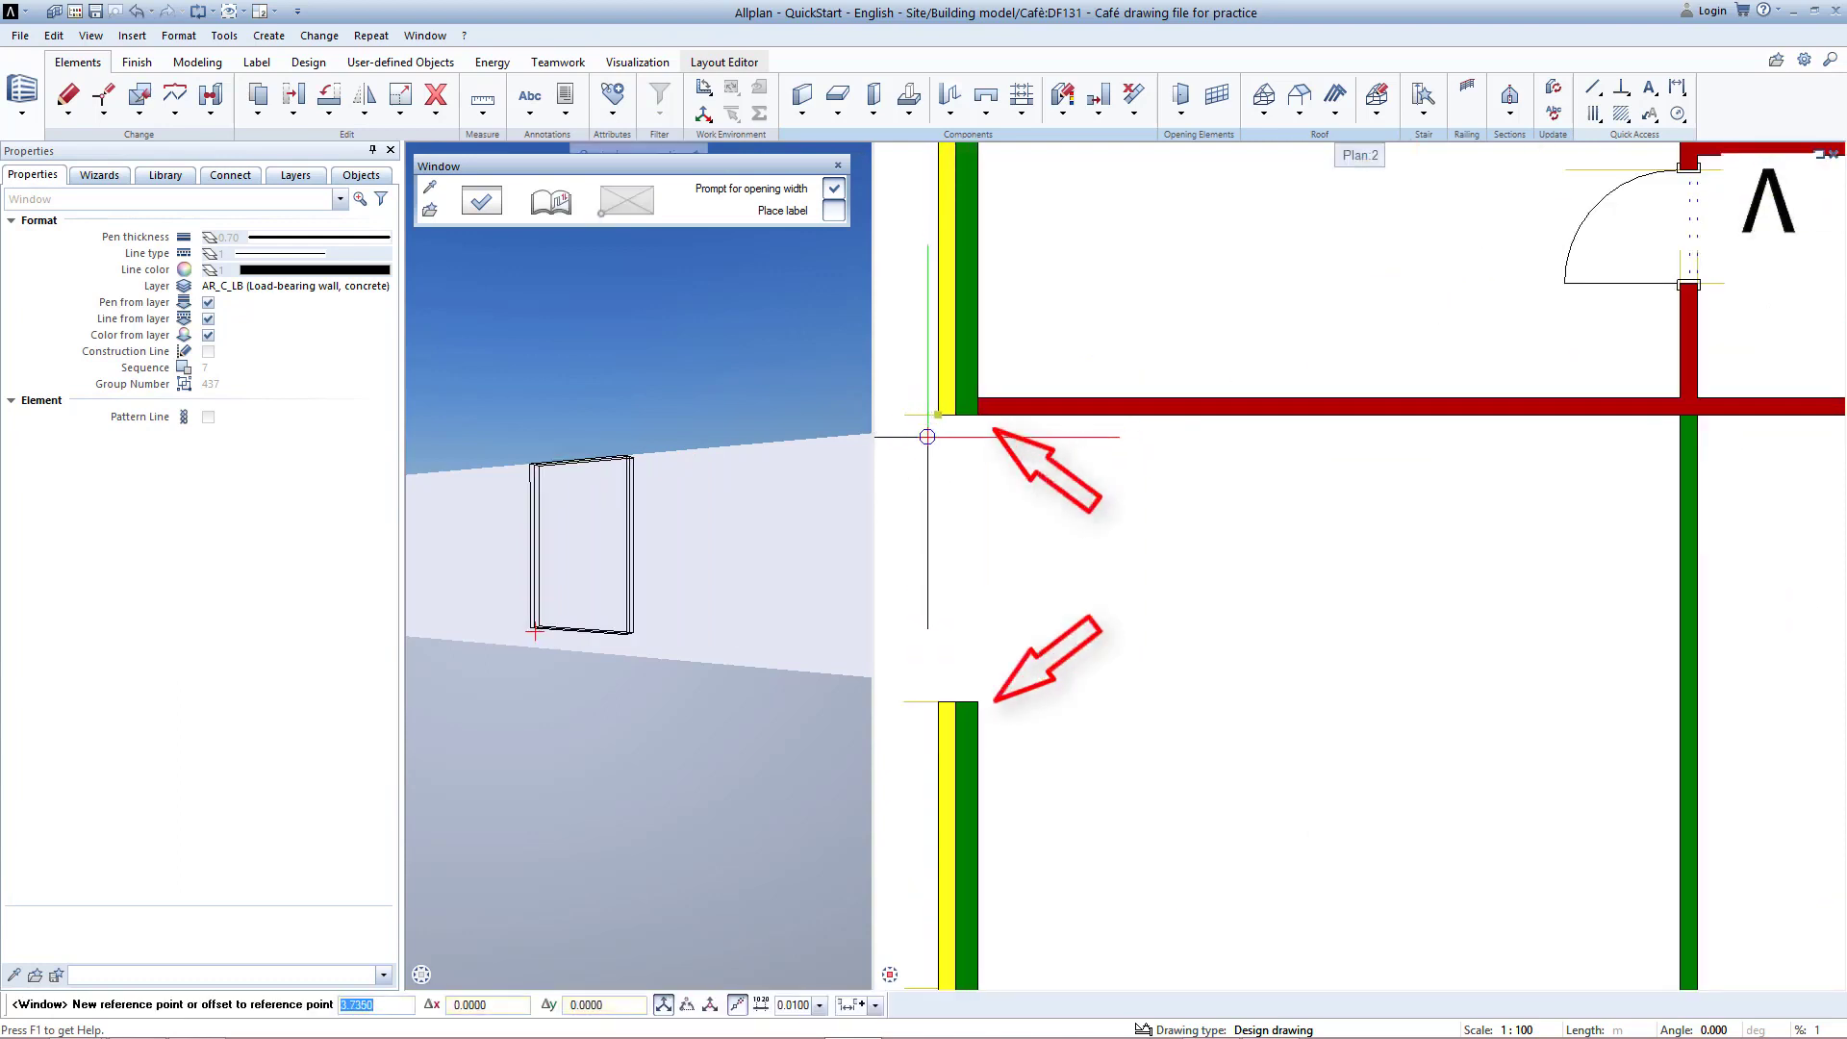
key("Return")
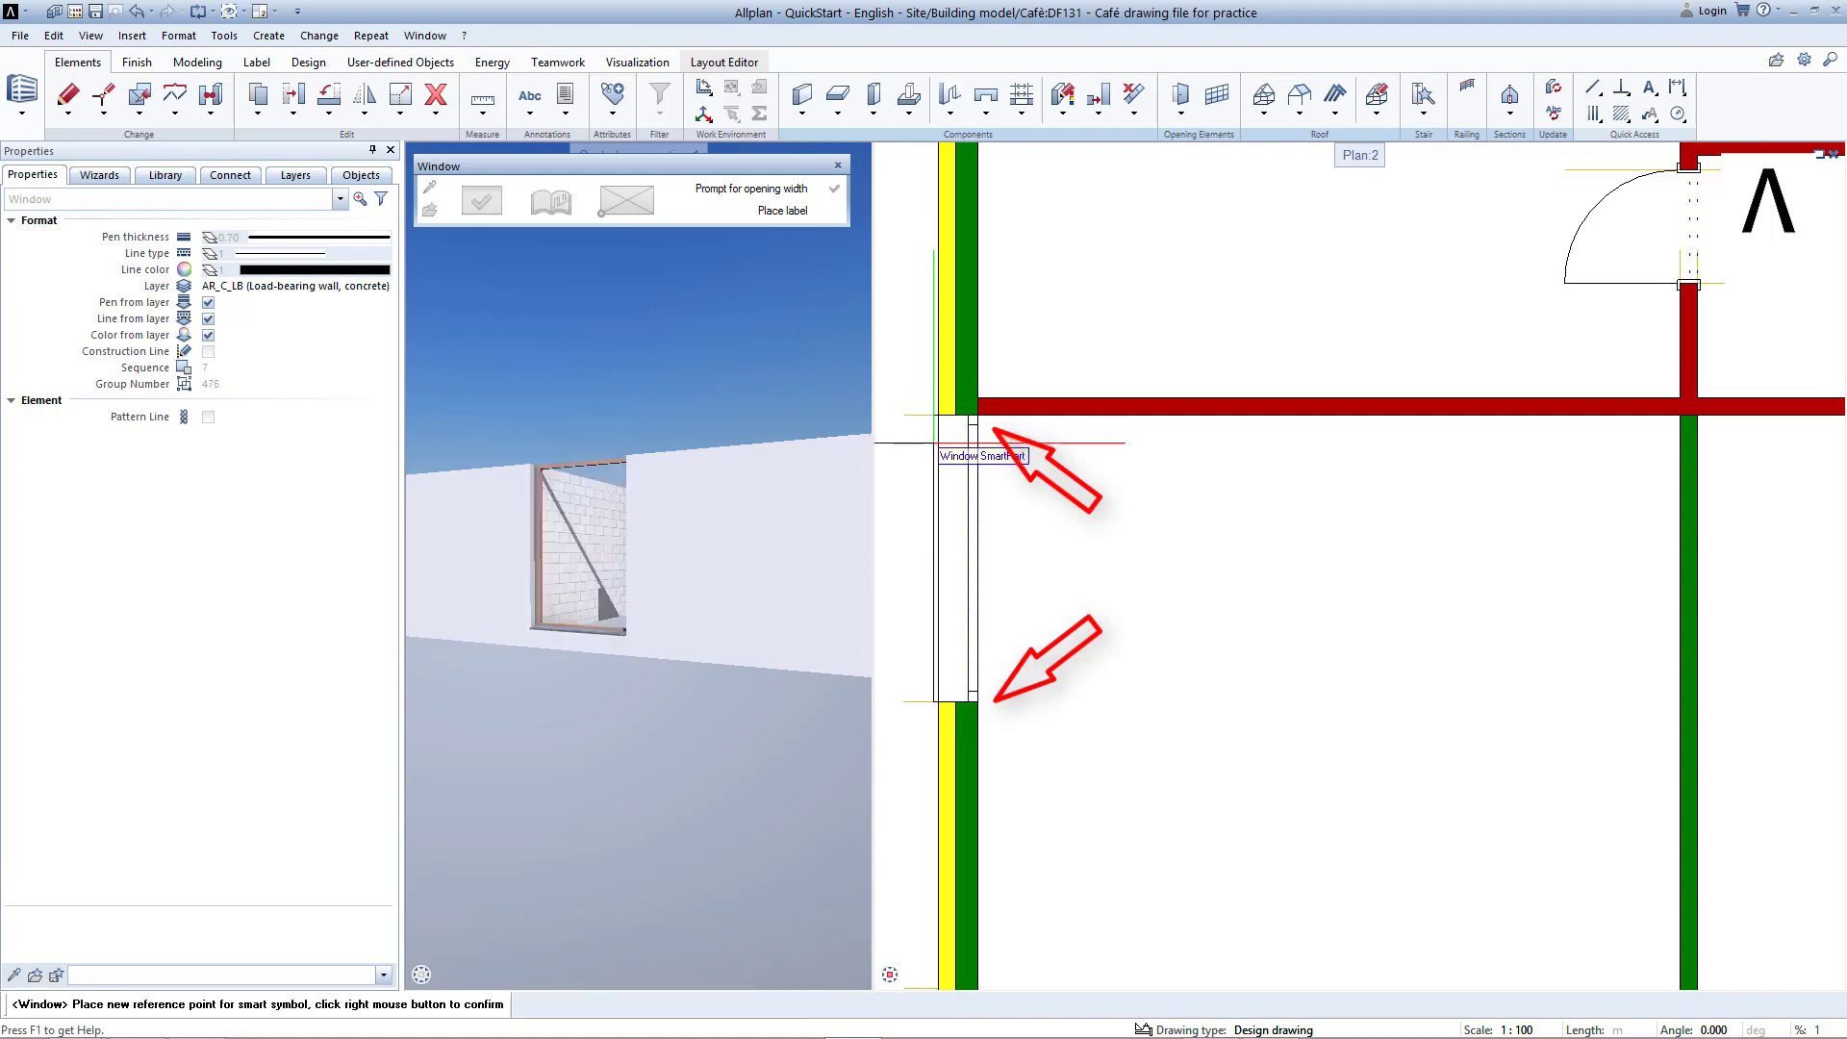
scroll(929, 491, "down", 3)
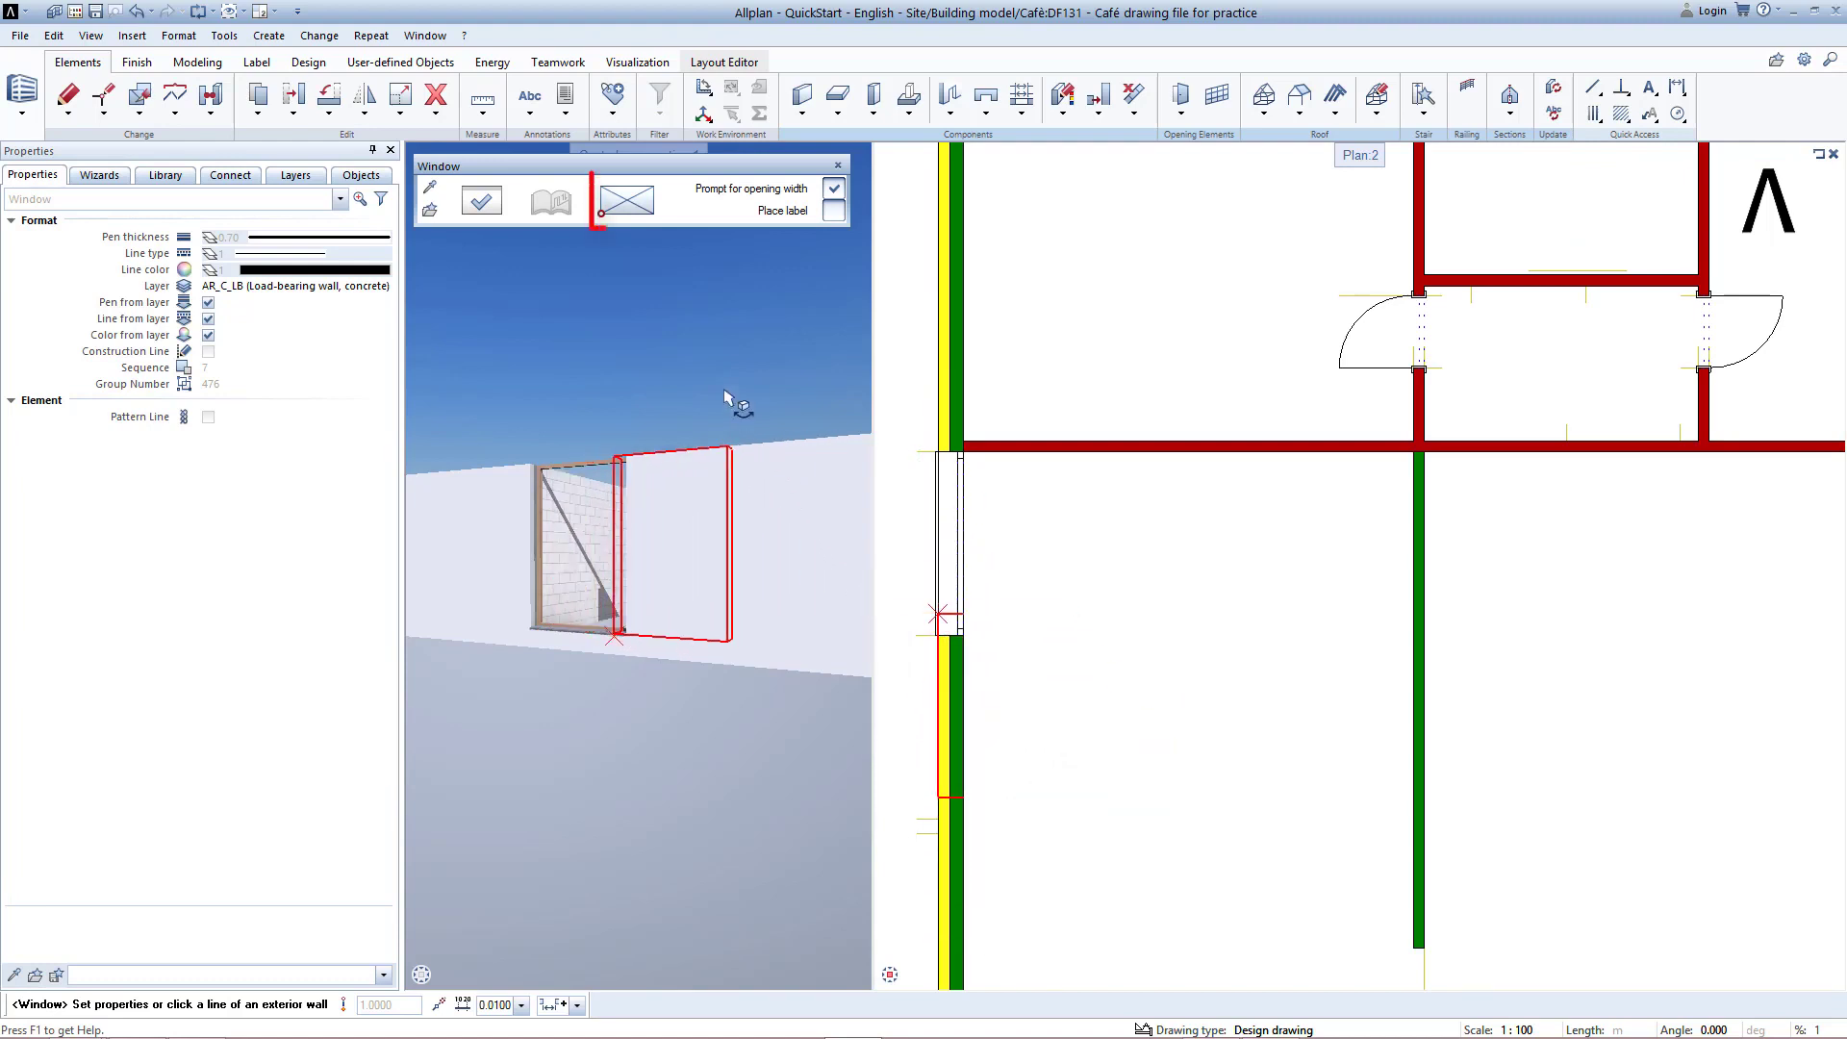
Step: Switch the window's anchor point to its lower-right corner and place a second window directly below the first one in the left exterior wall
left_click(653, 215)
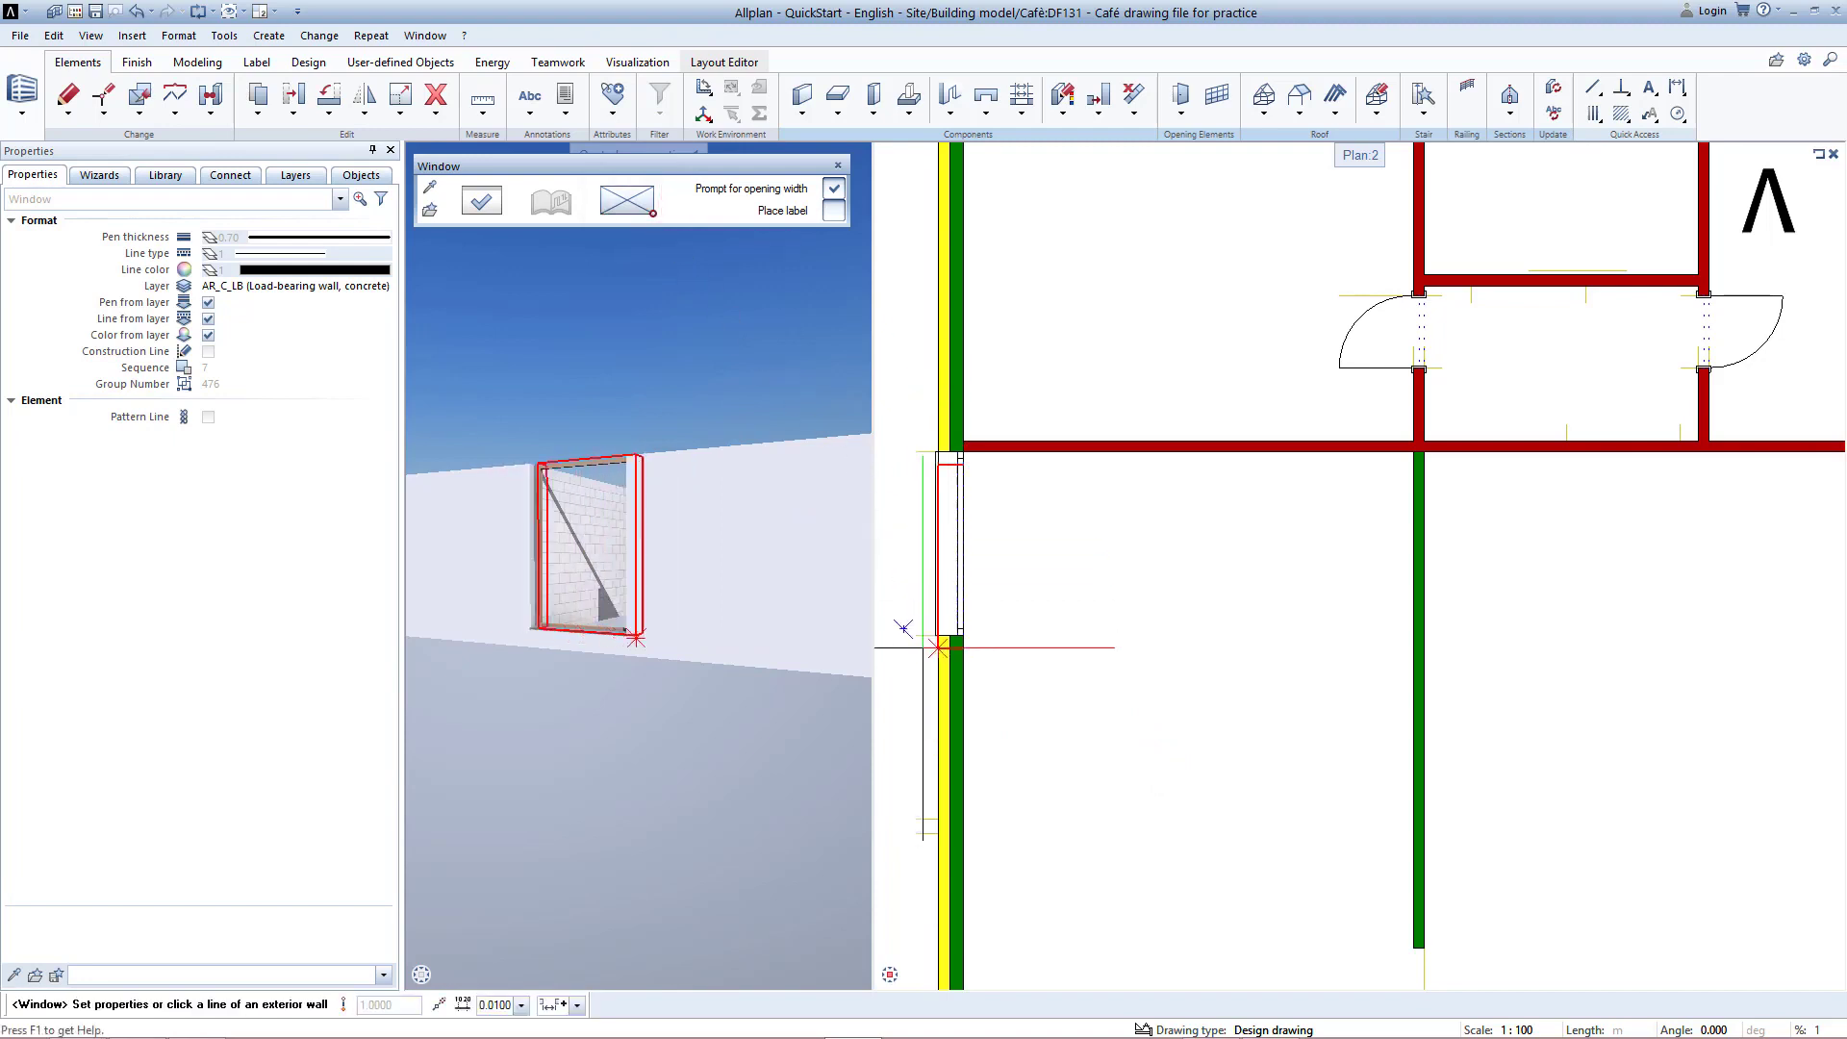
left_click(939, 818)
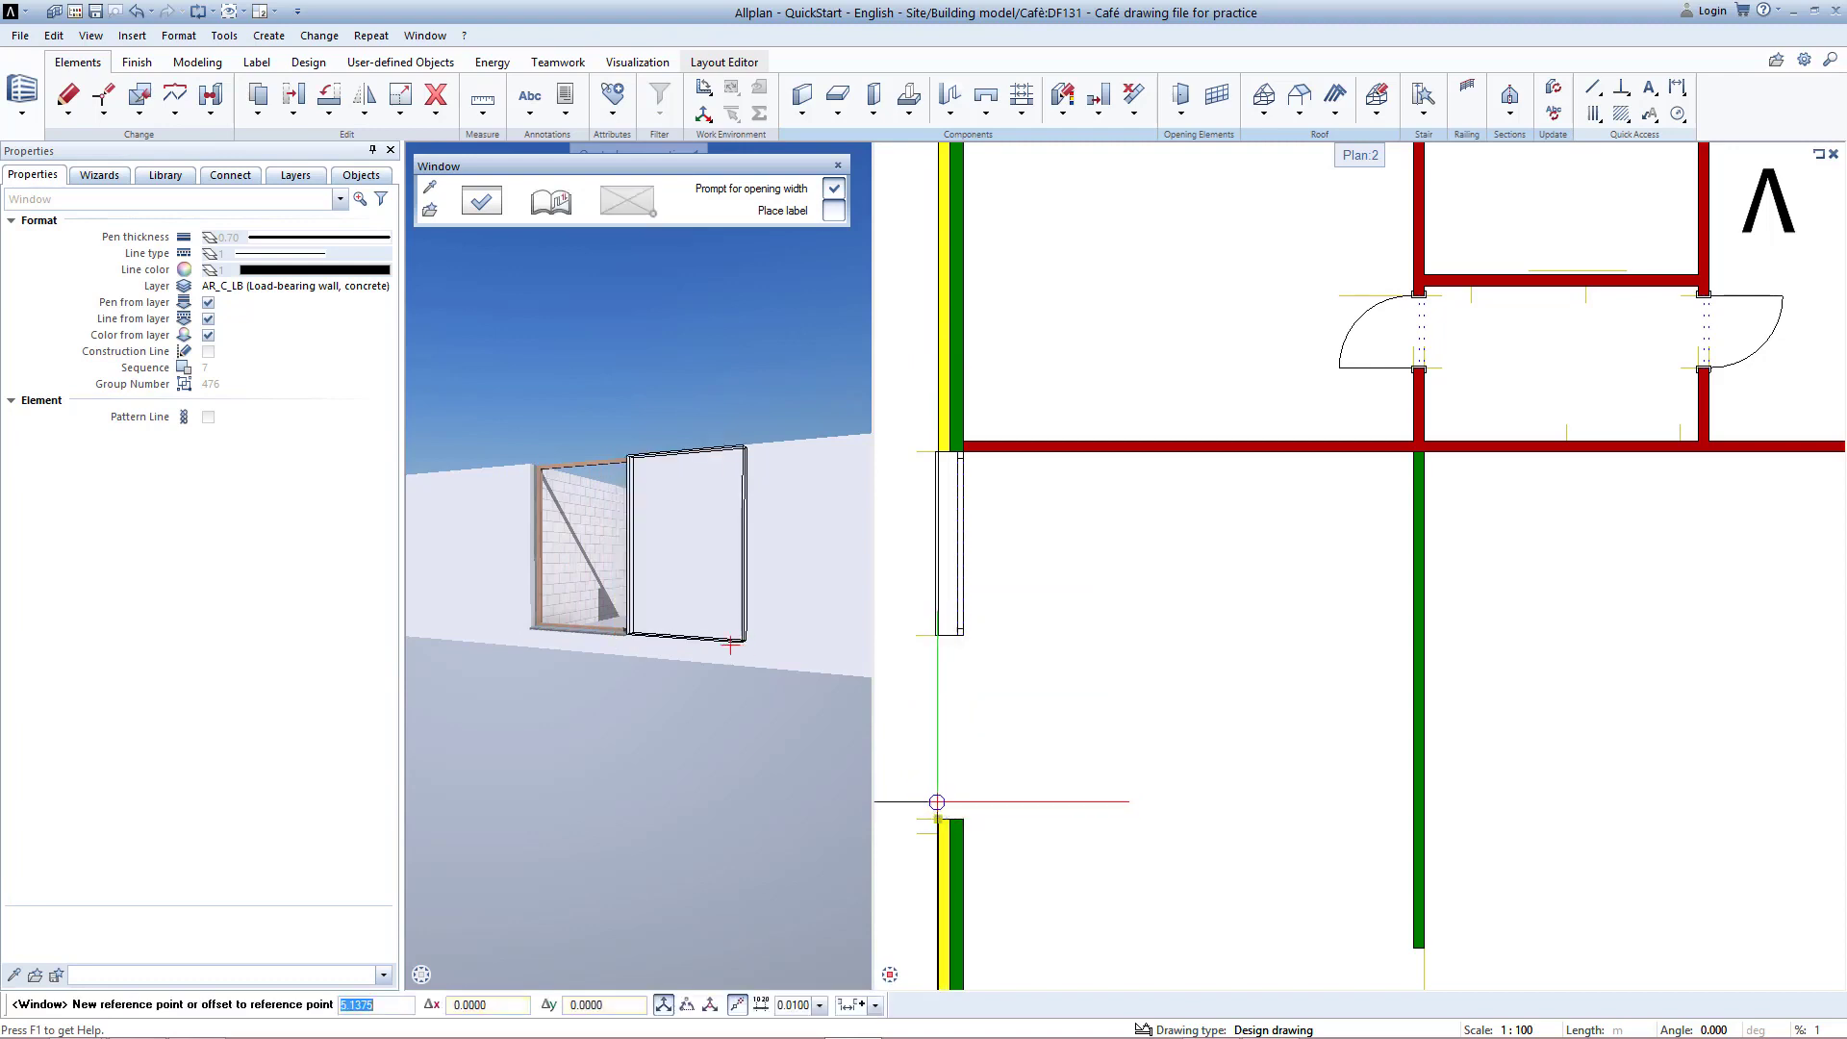
key("Return")
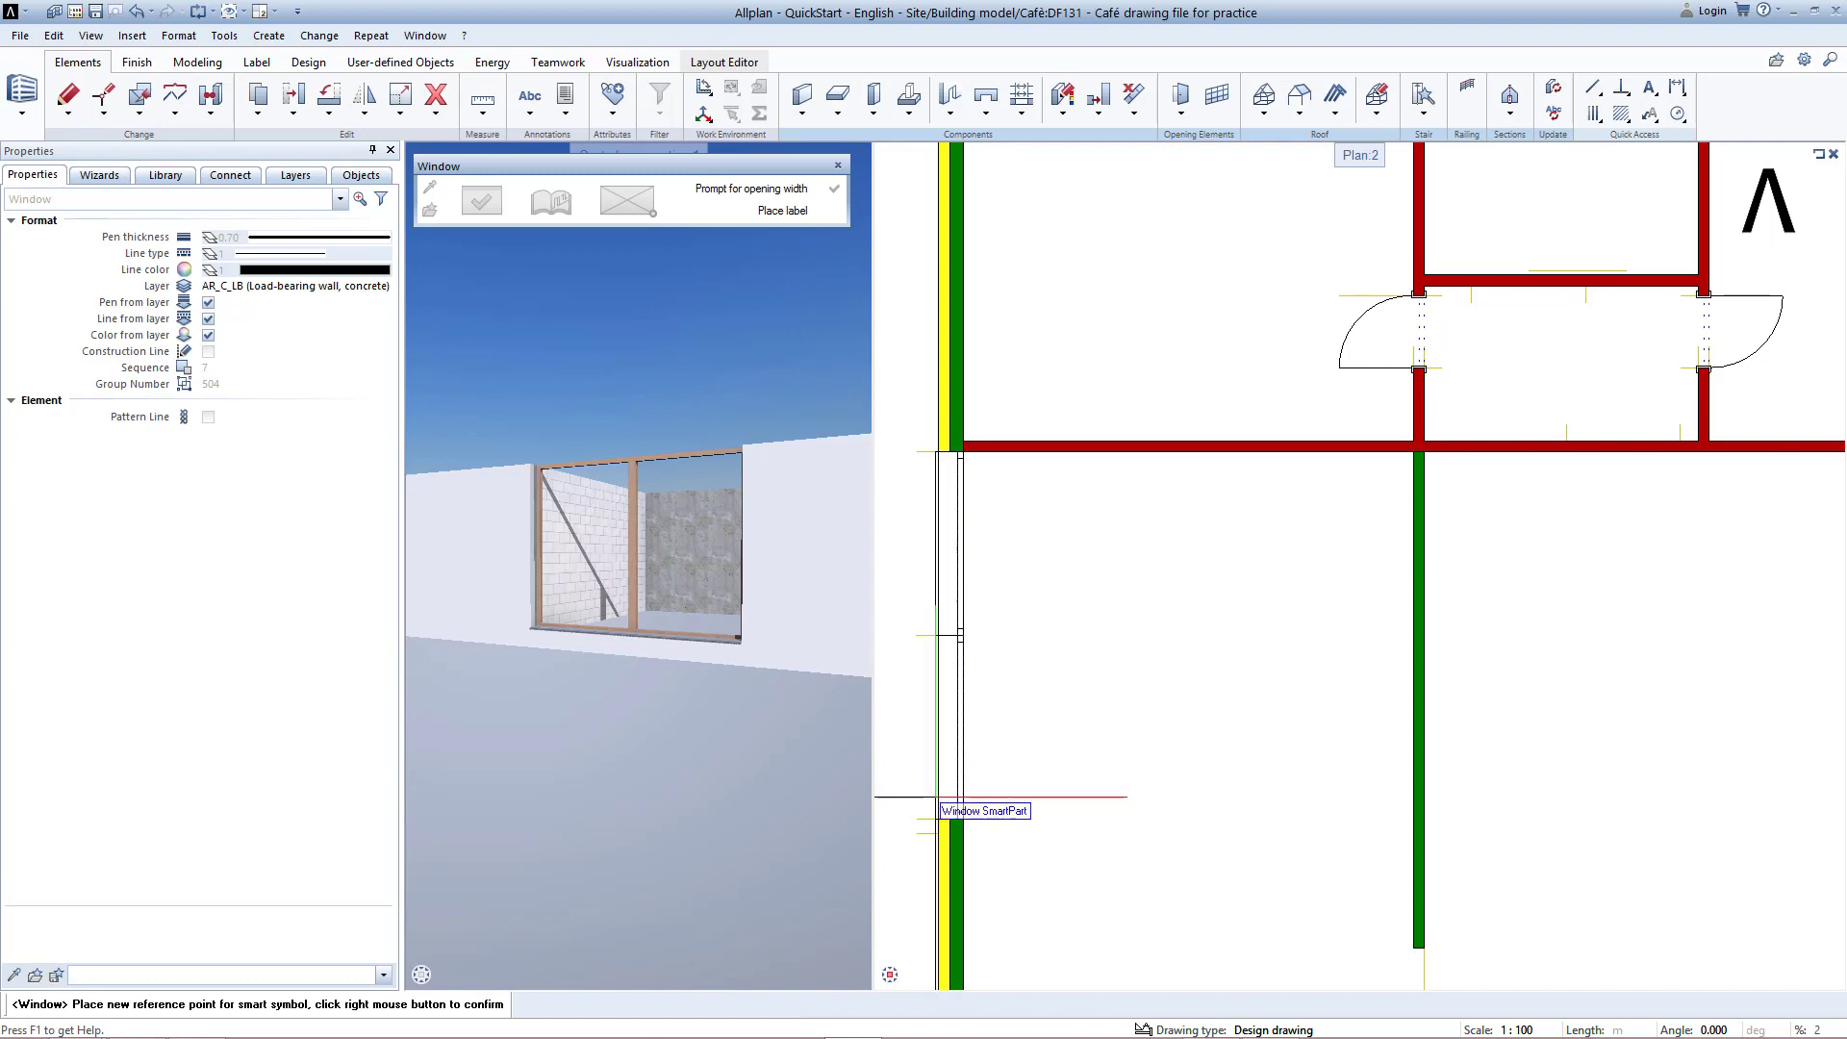
Step: Place a third floor-to-ceiling window near the lower end of the left exterior wall, anchored at the lowest guide mark
scroll(994, 795, "down", 2)
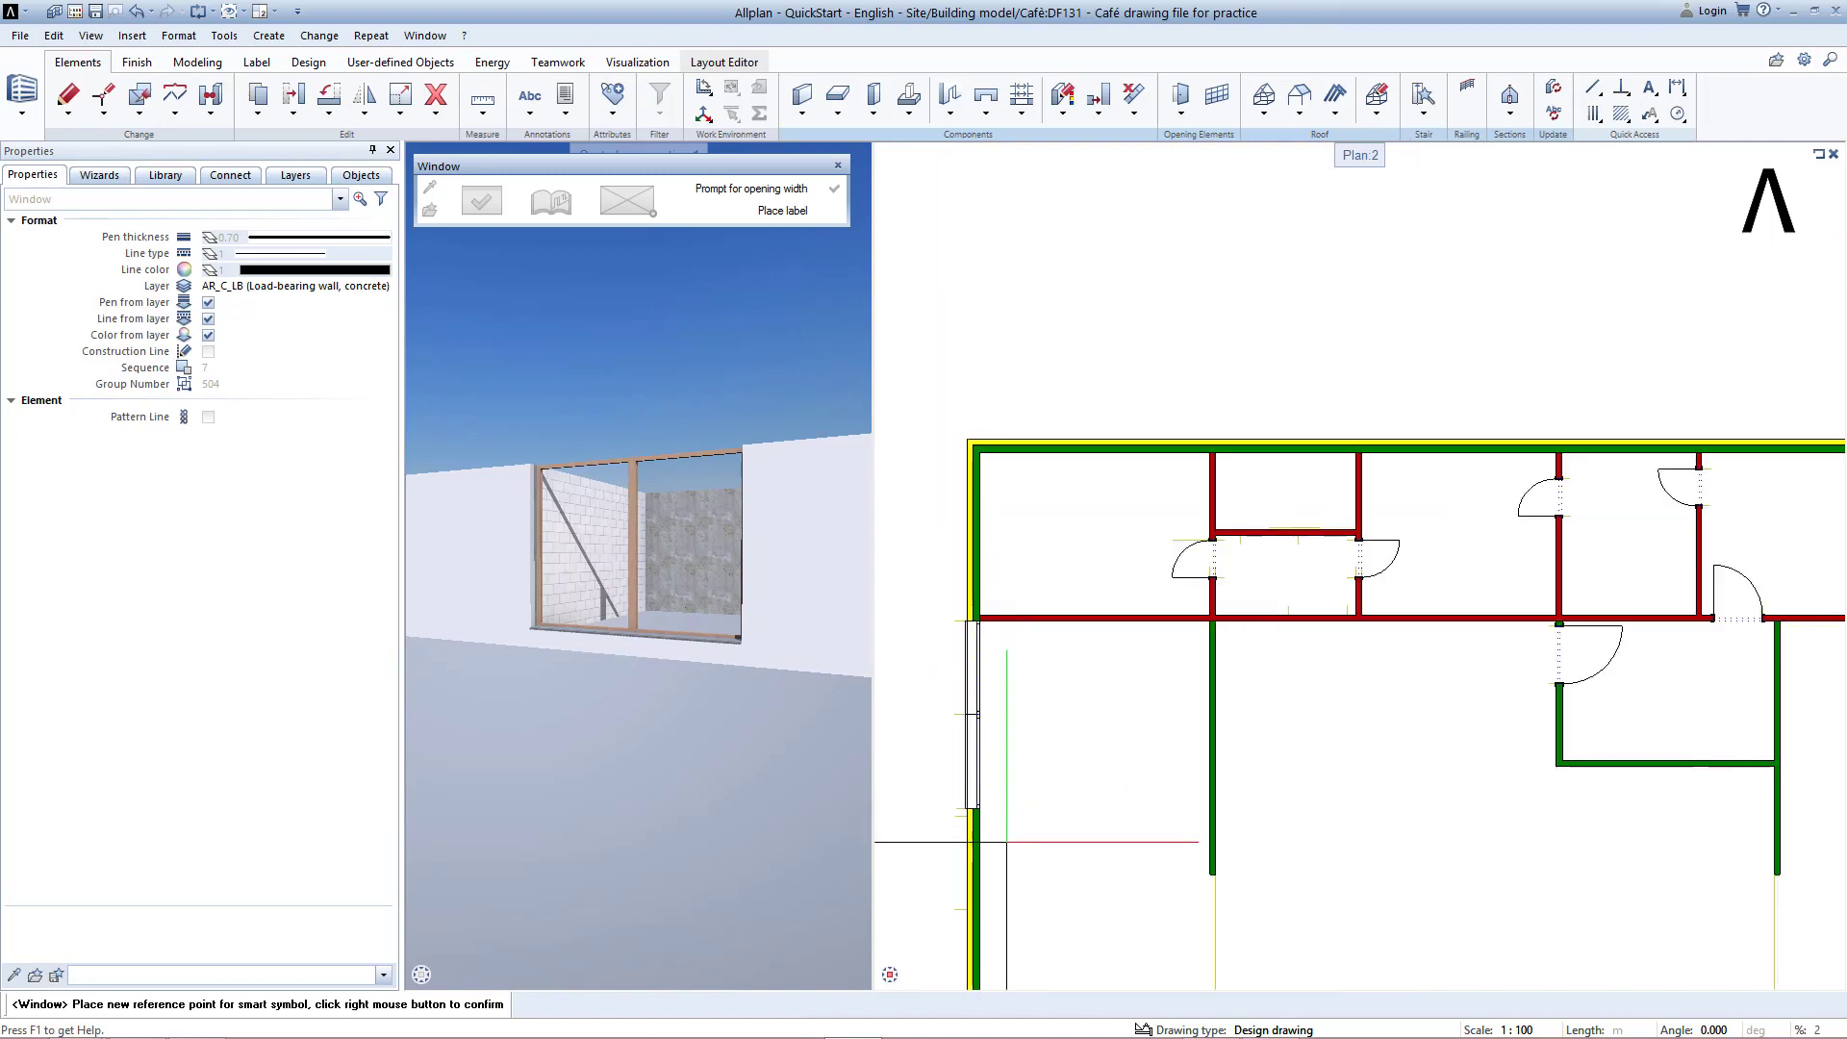
middle_click_drag(1029, 858, 1040, 695)
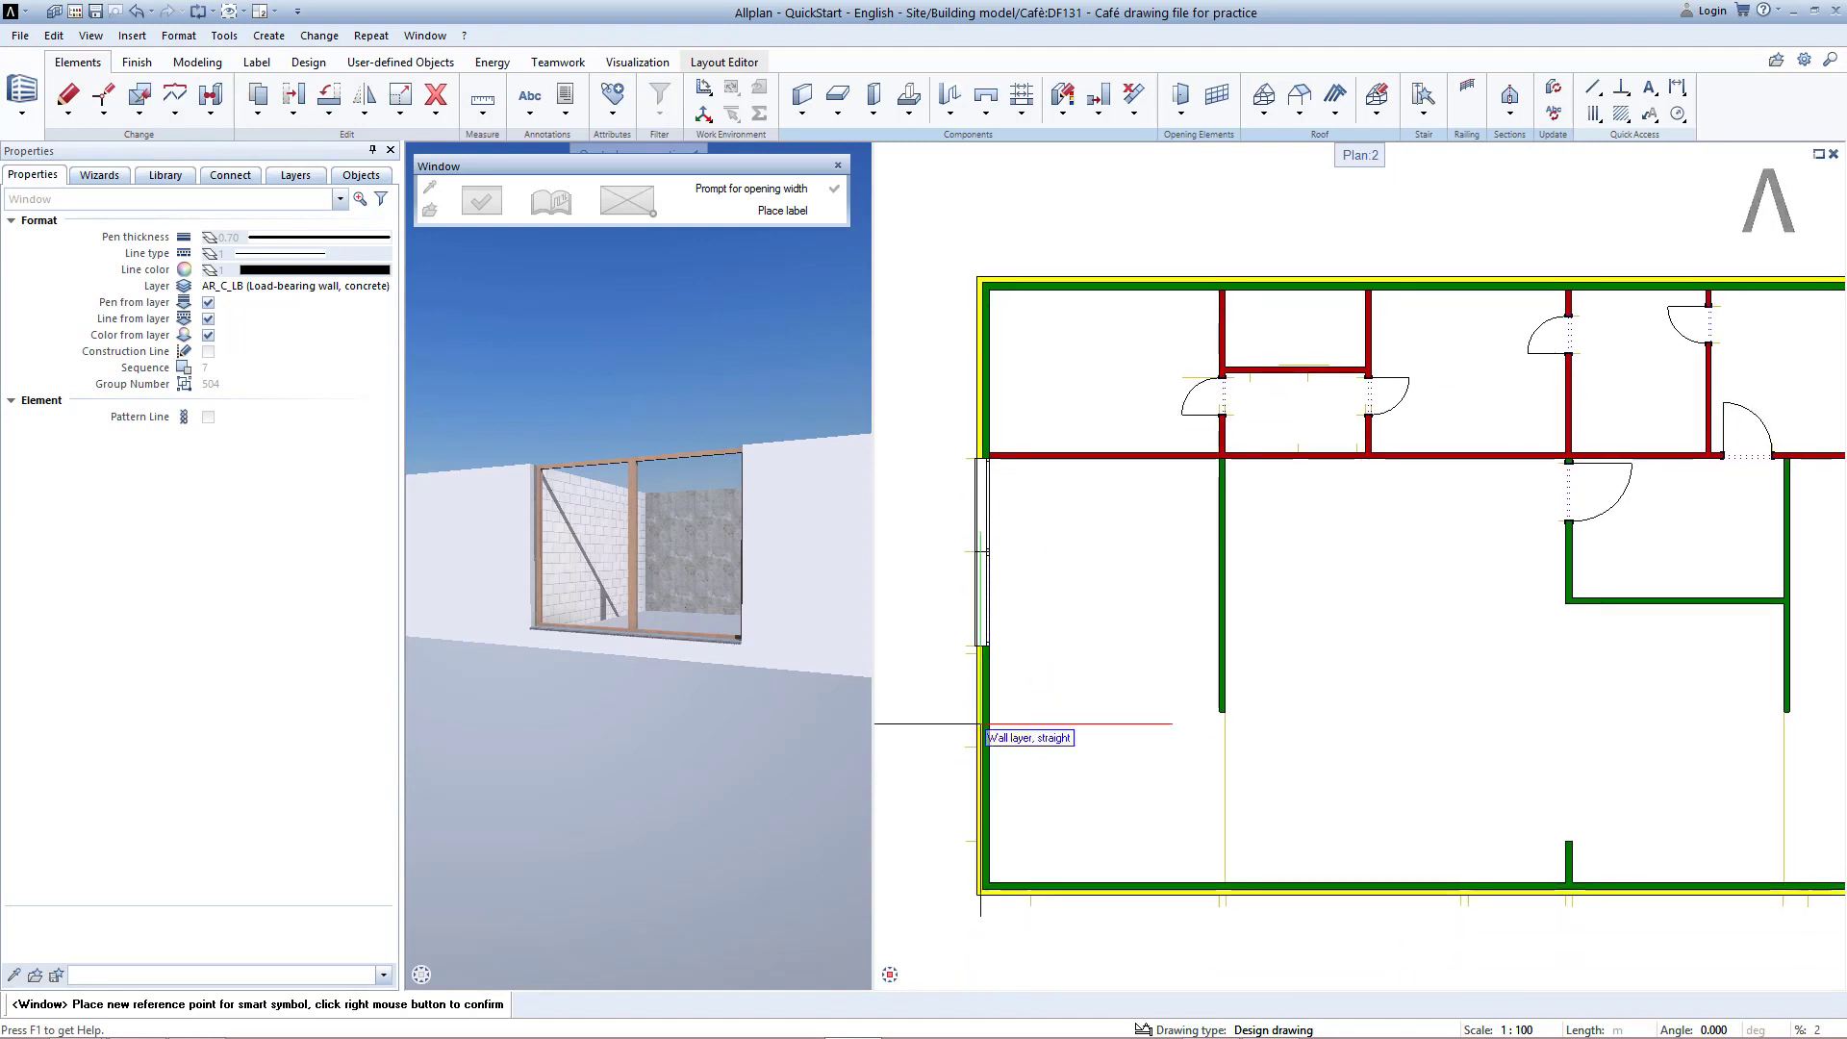
scroll(949, 759, "up", 1)
right_click(825, 505)
left_click(988, 867)
key("Return")
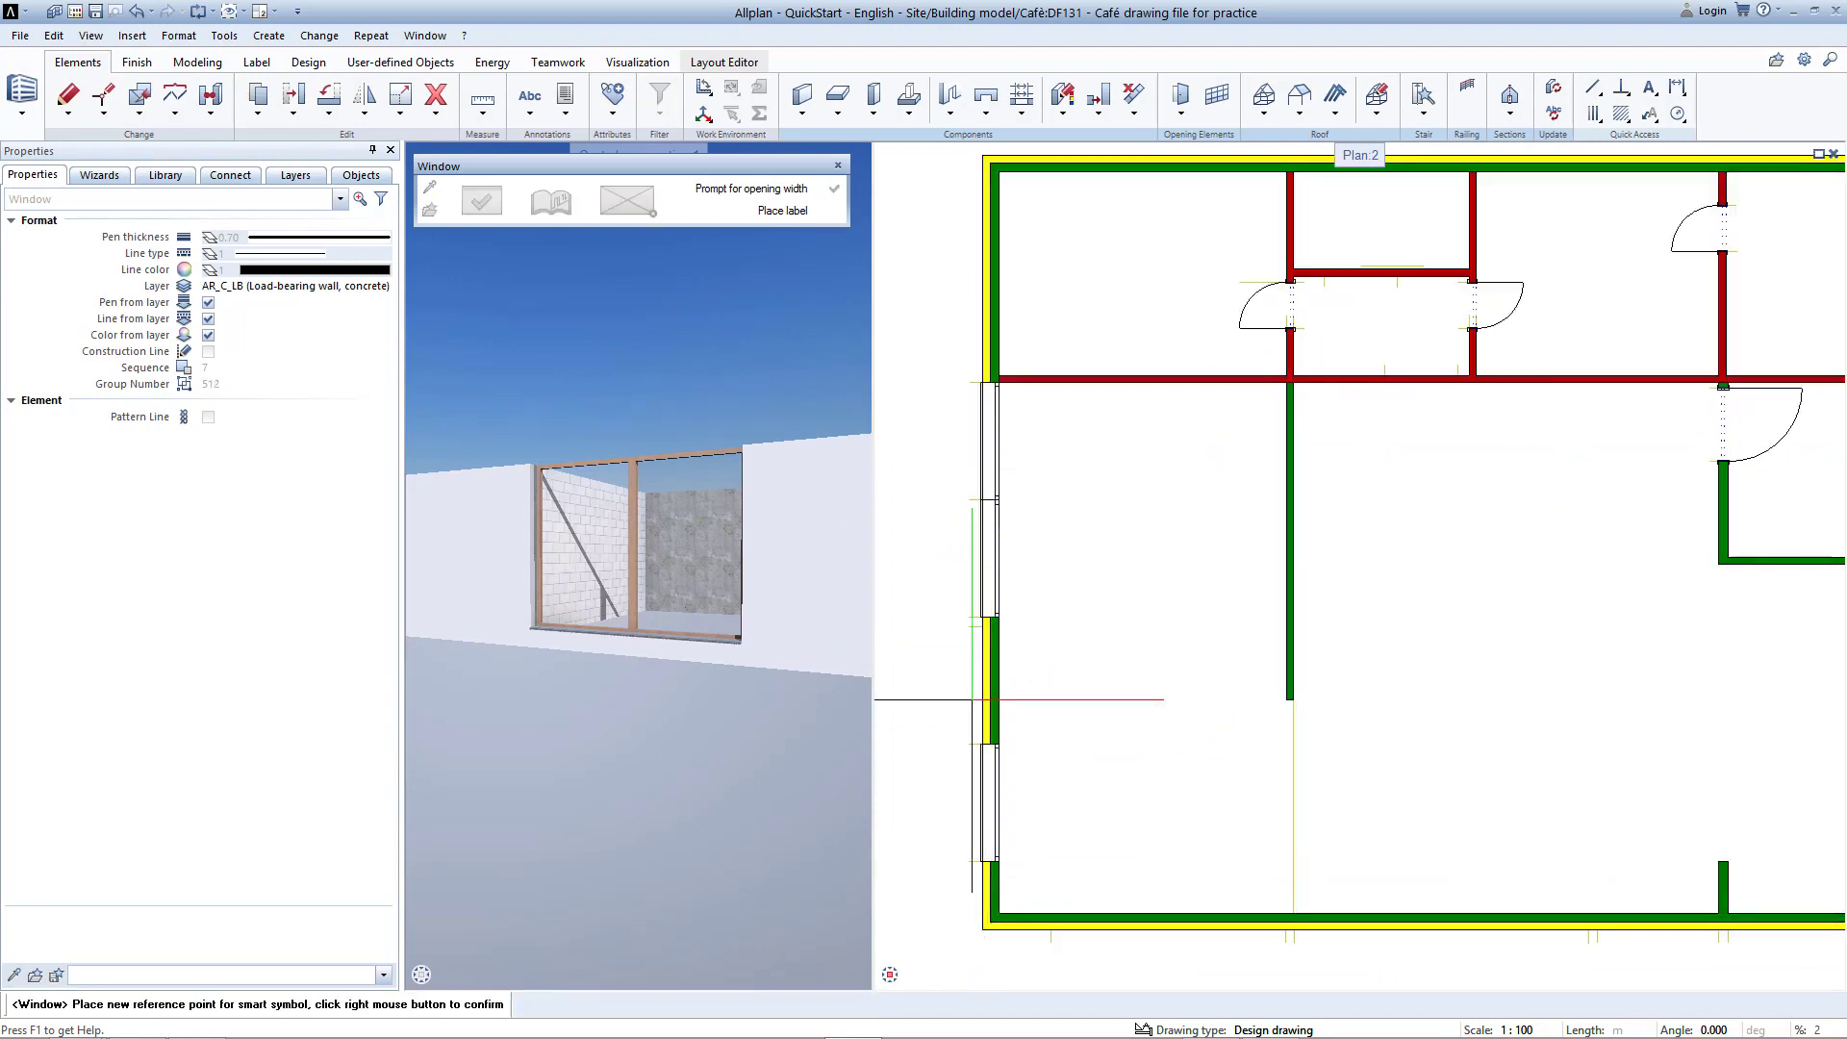
Step: Switch the window's anchor point to its lower-left corner and place a fourth window in the left exterior wall, between the second and third windows
right_click(609, 251)
left_click(602, 213)
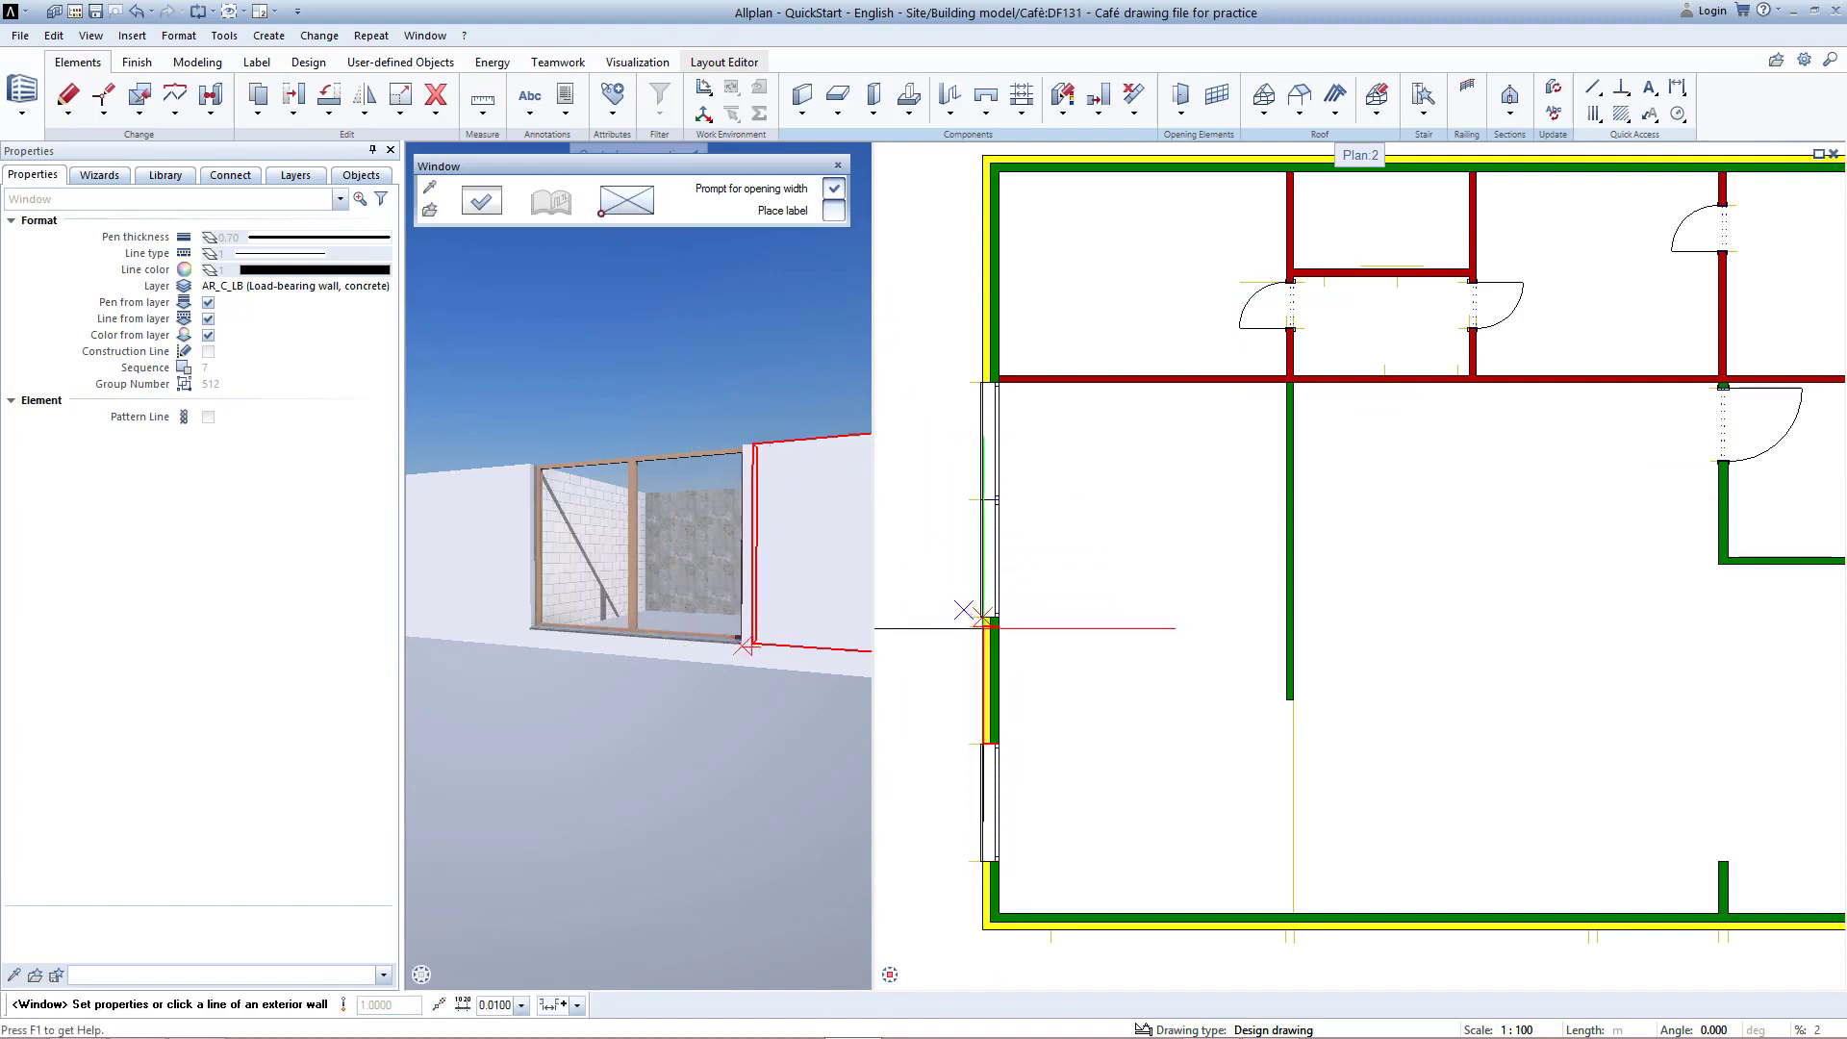
left_click(978, 627)
key("Return")
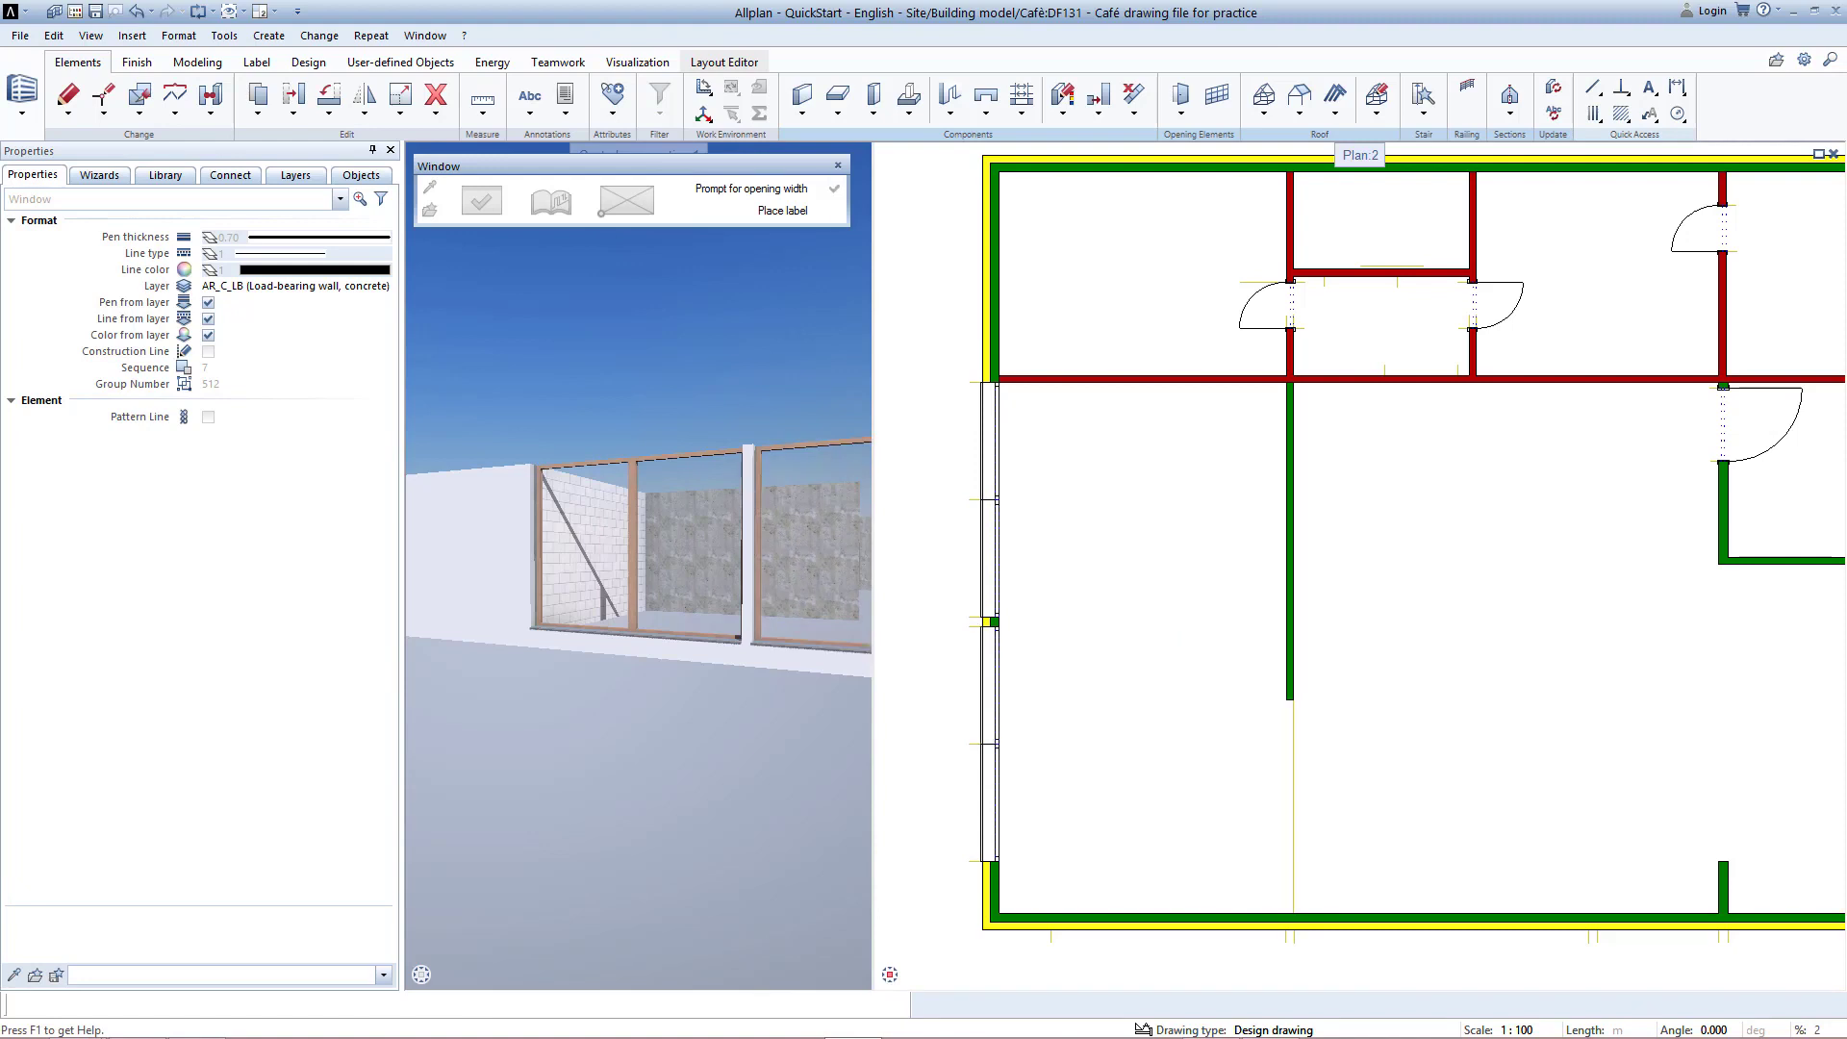
key("Escape")
Step: Insert a floor-to-ceiling window in the lower exterior wall, between the two leftmost guide marks
scroll(1097, 813, "down", 2)
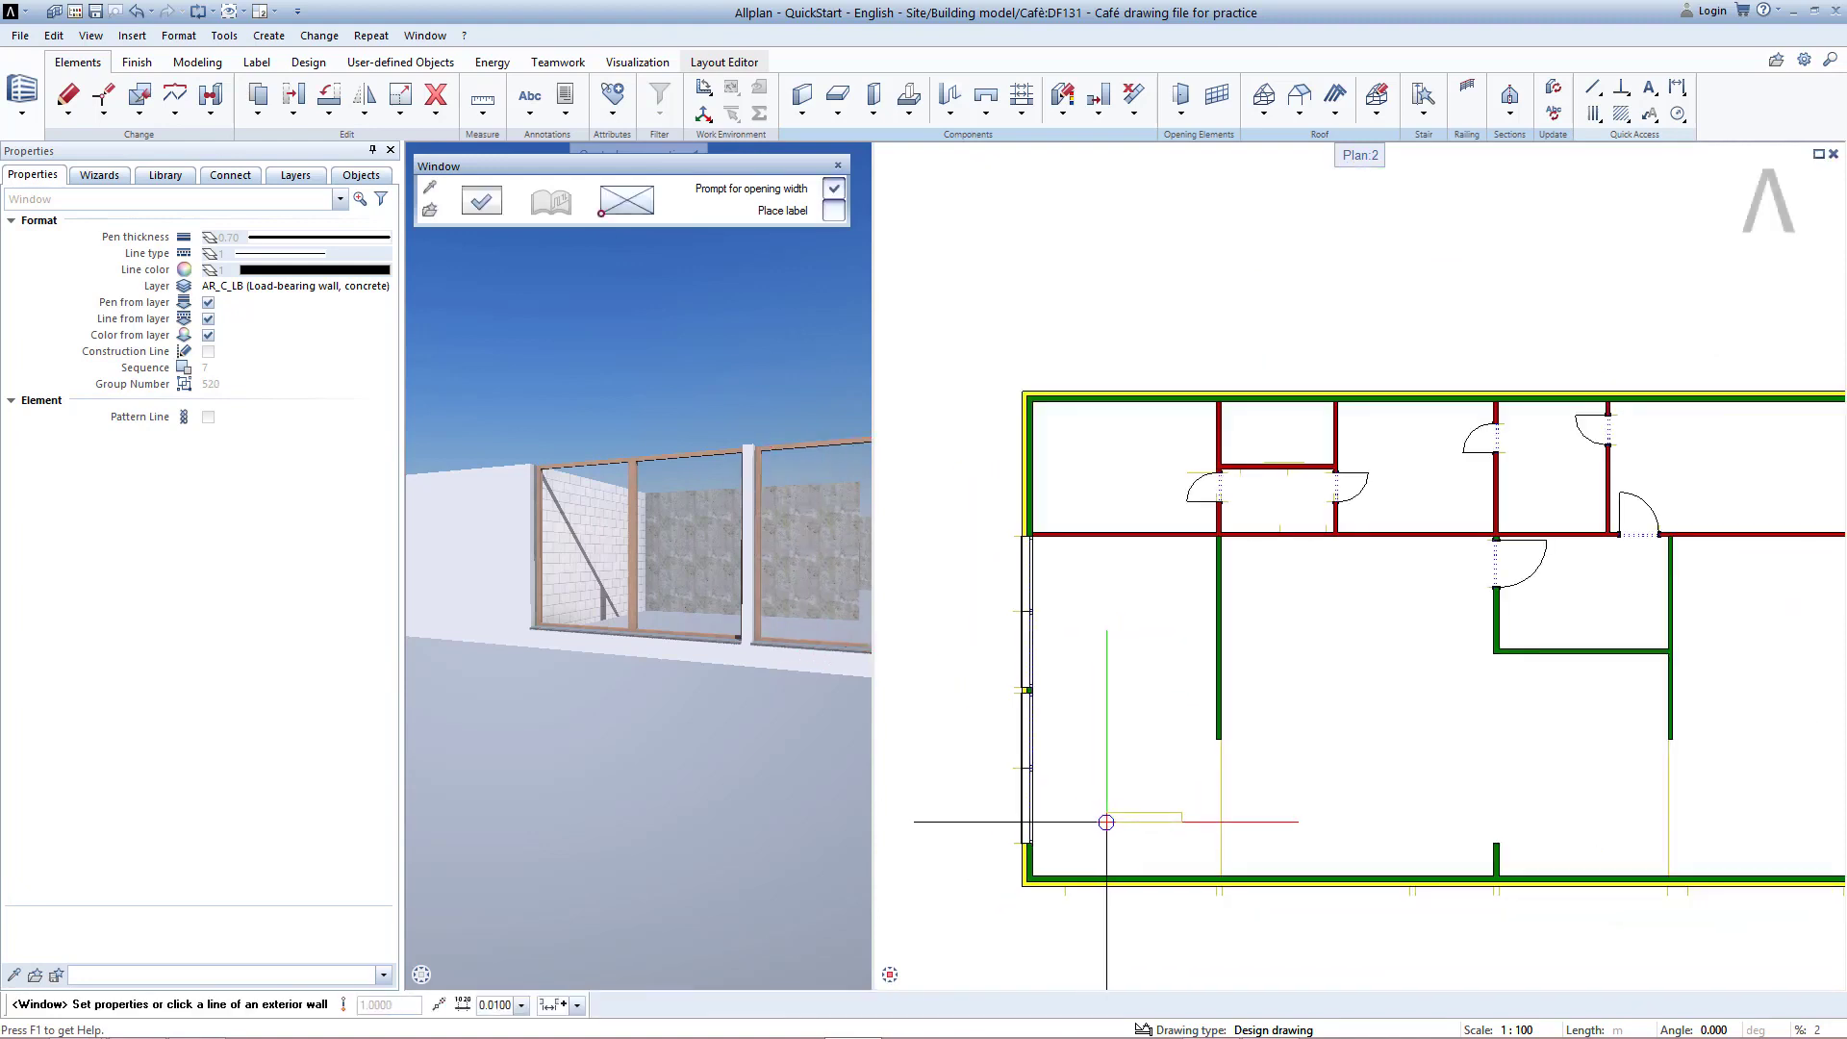
middle_click_drag(1104, 949, 1084, 809)
scroll(1008, 746, "up", 1)
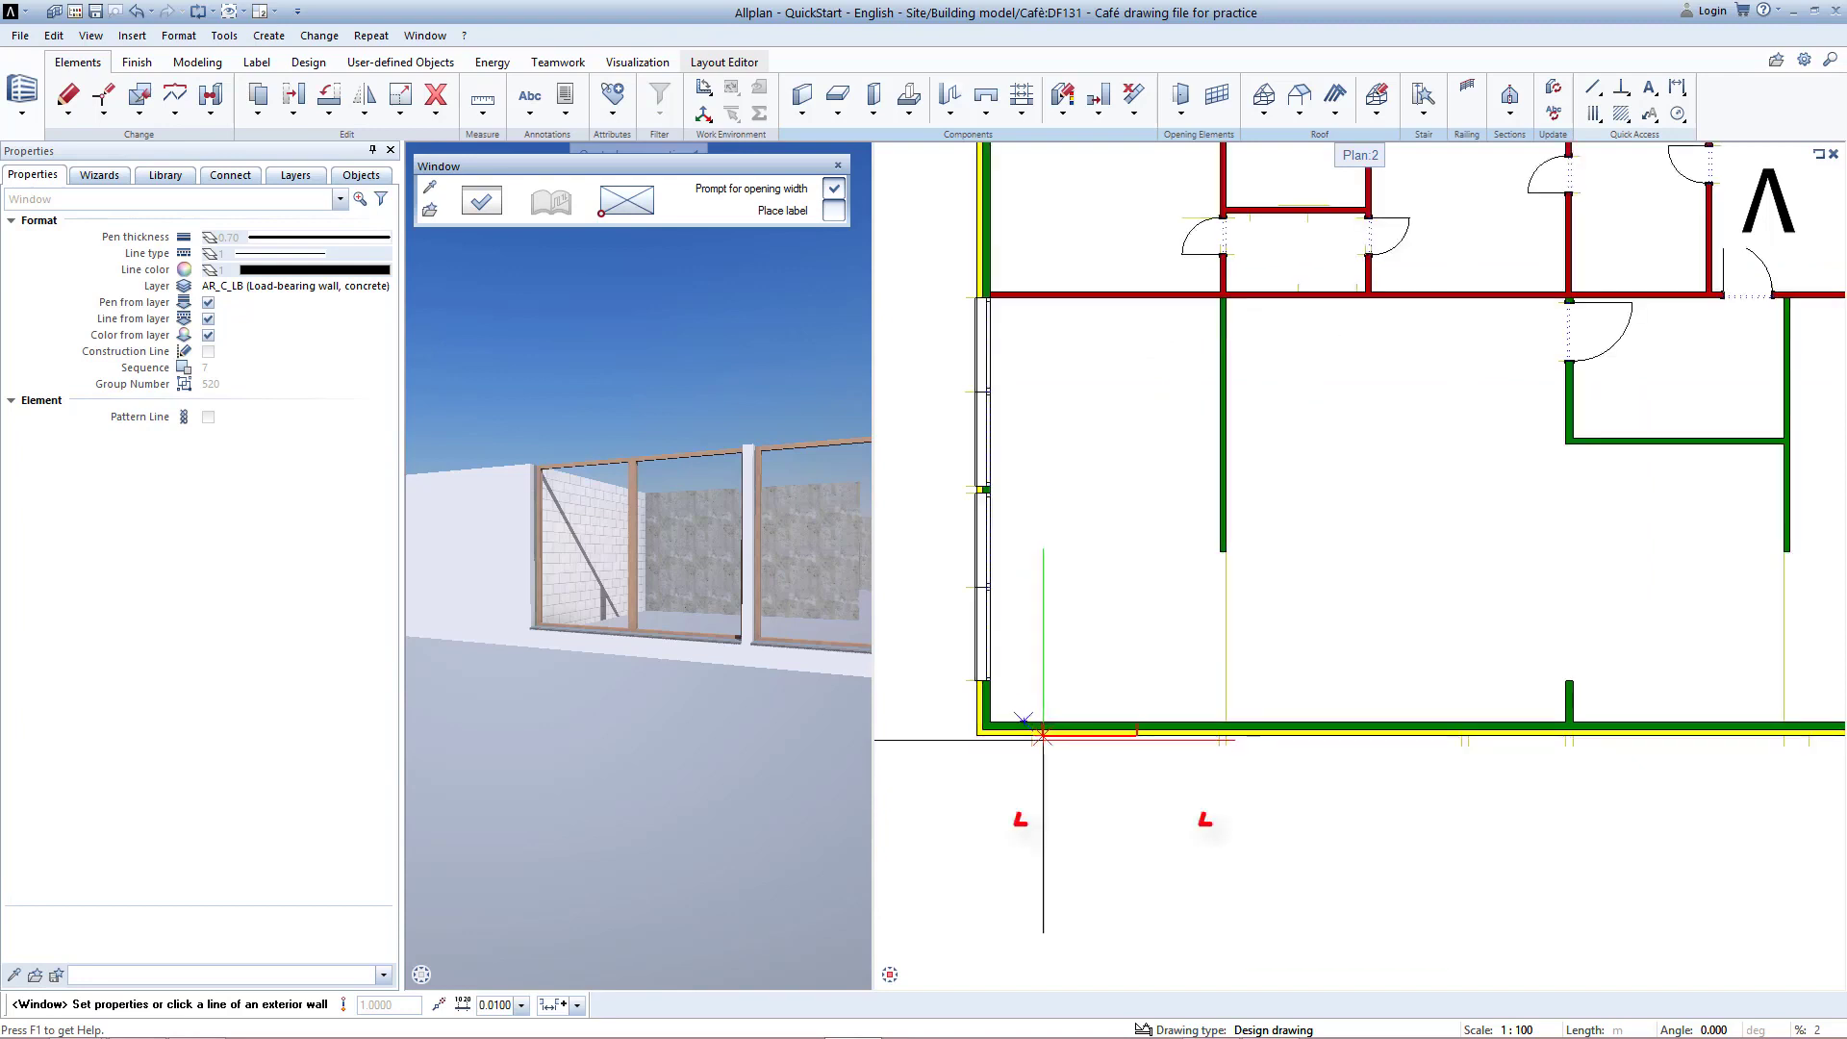
left_click(1032, 733)
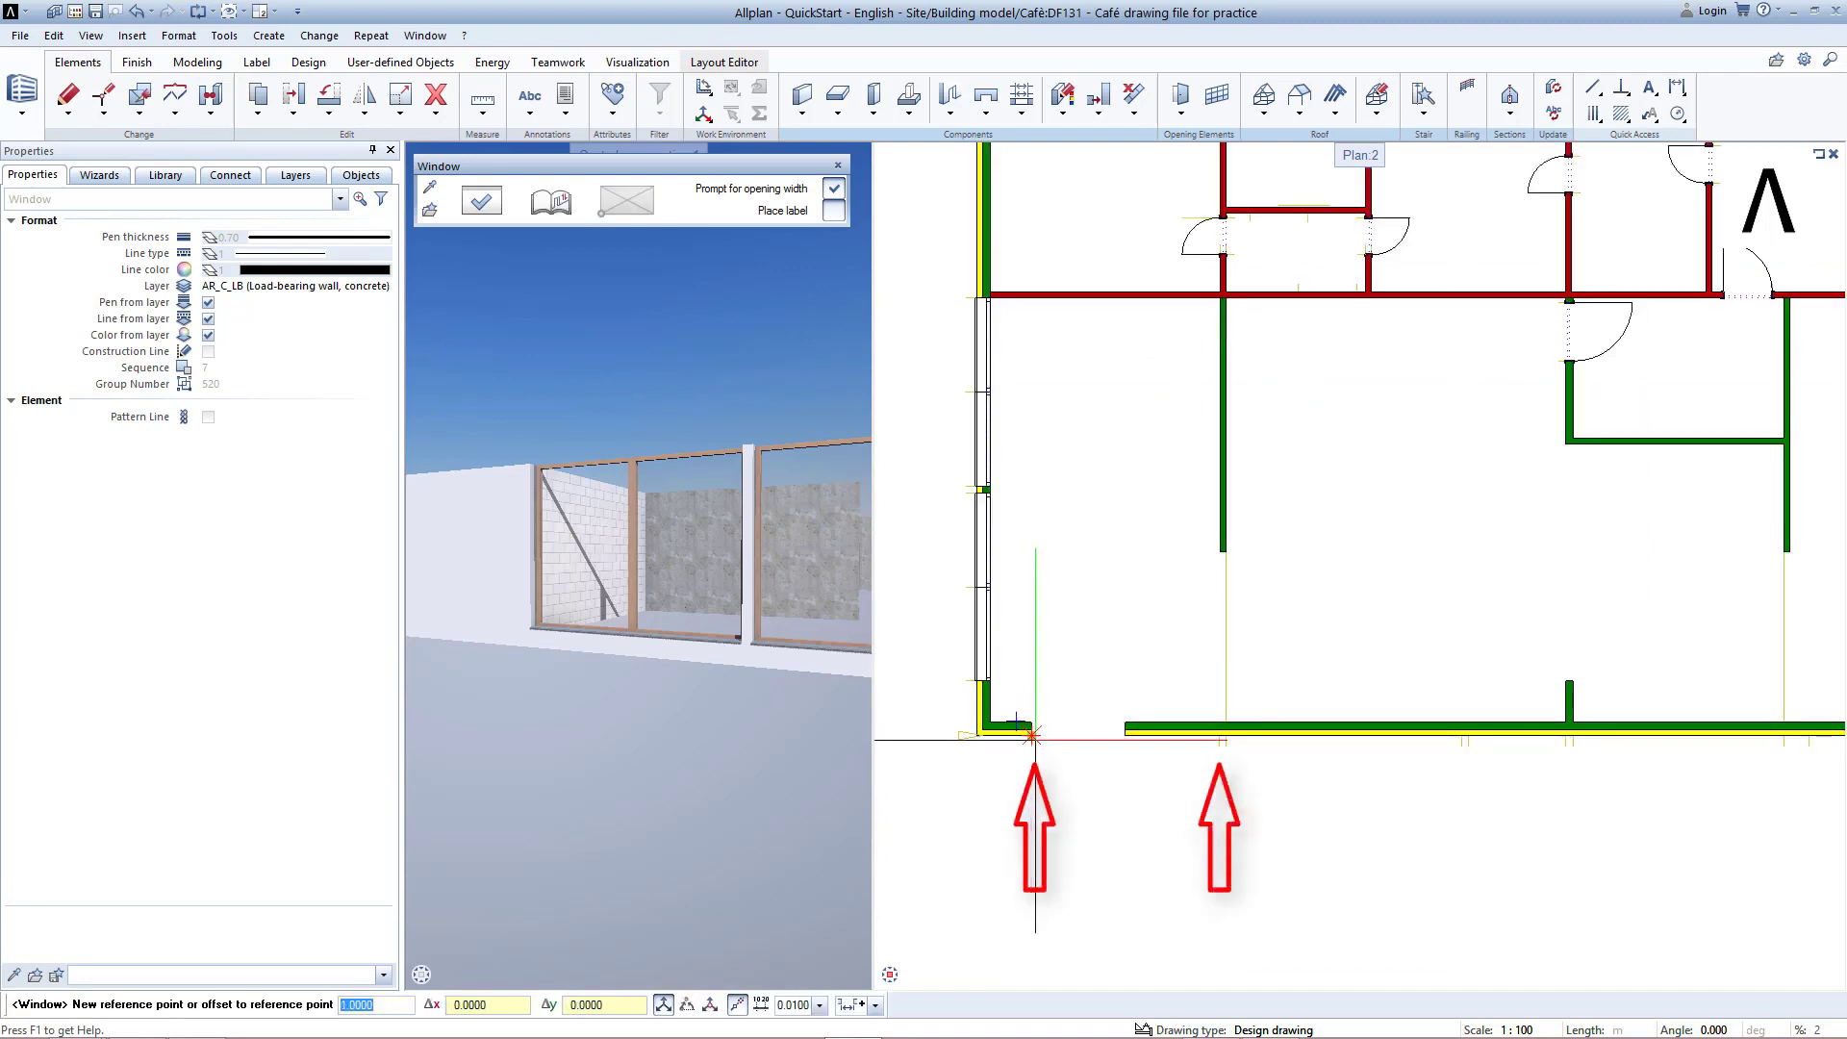
left_click(1033, 736)
left_click(1222, 737)
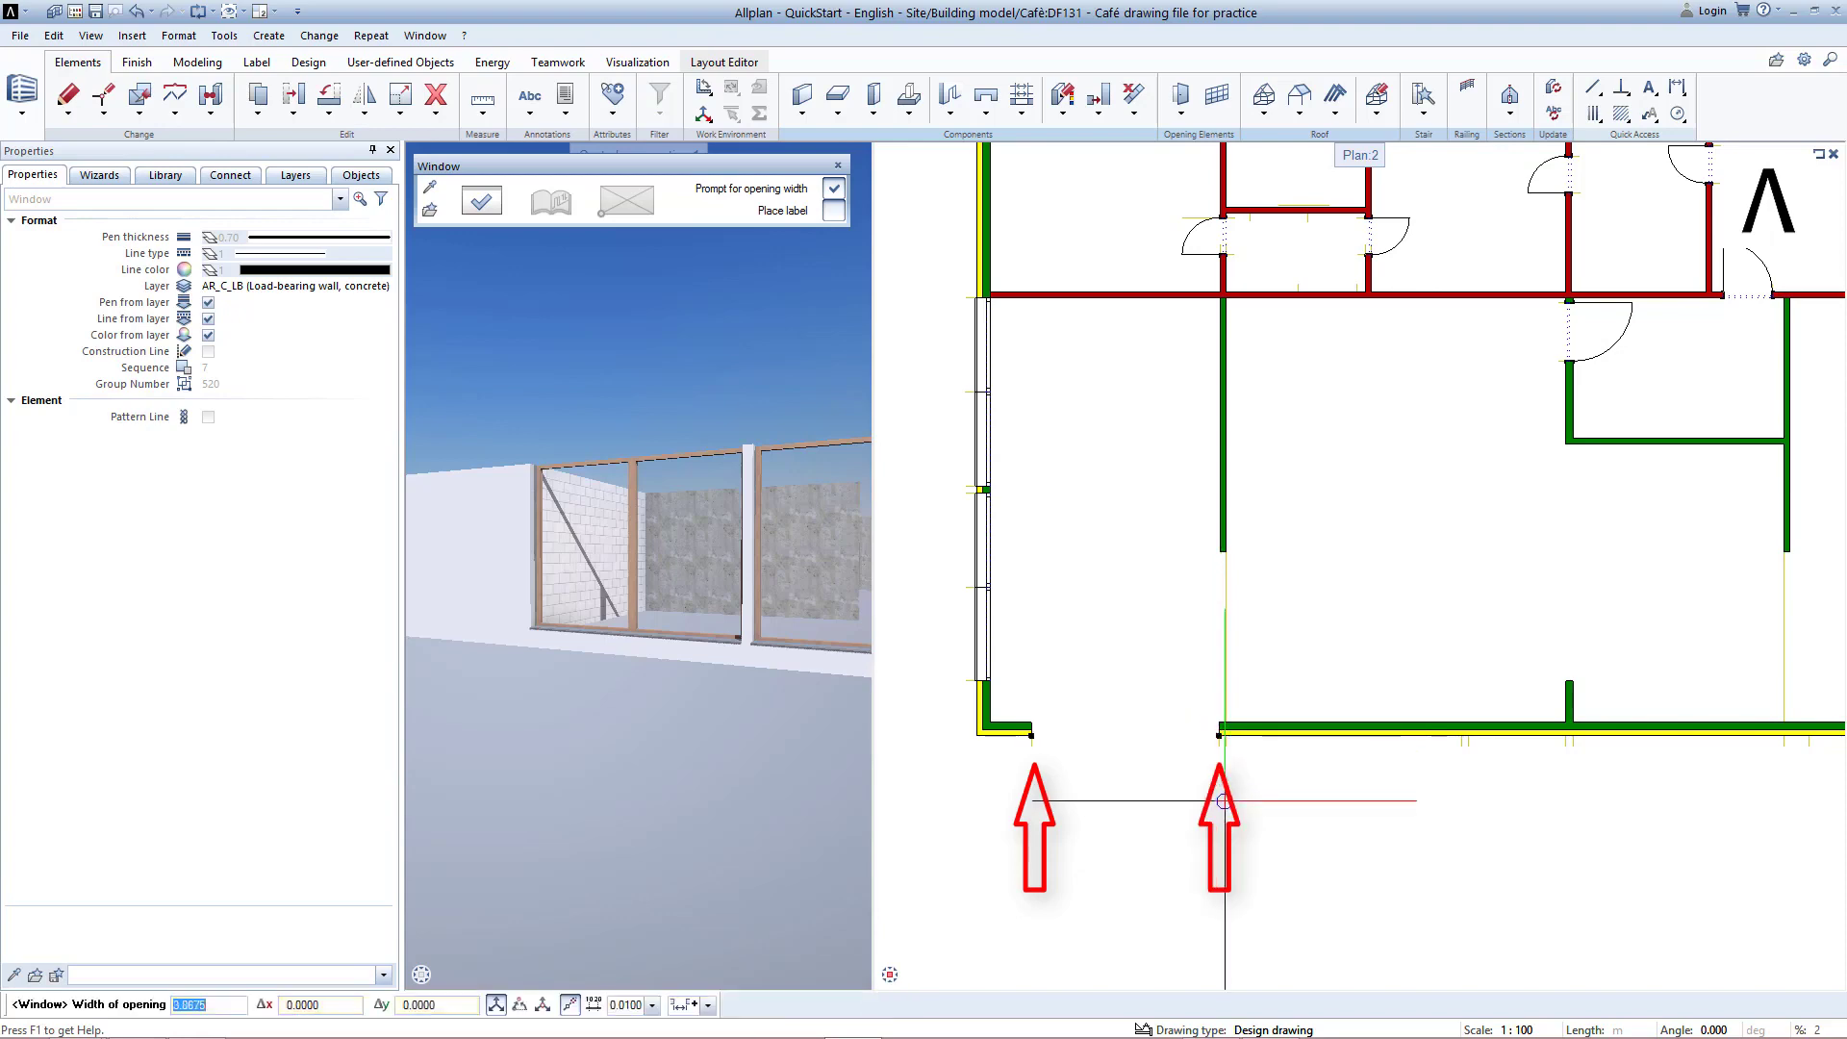
key("Return")
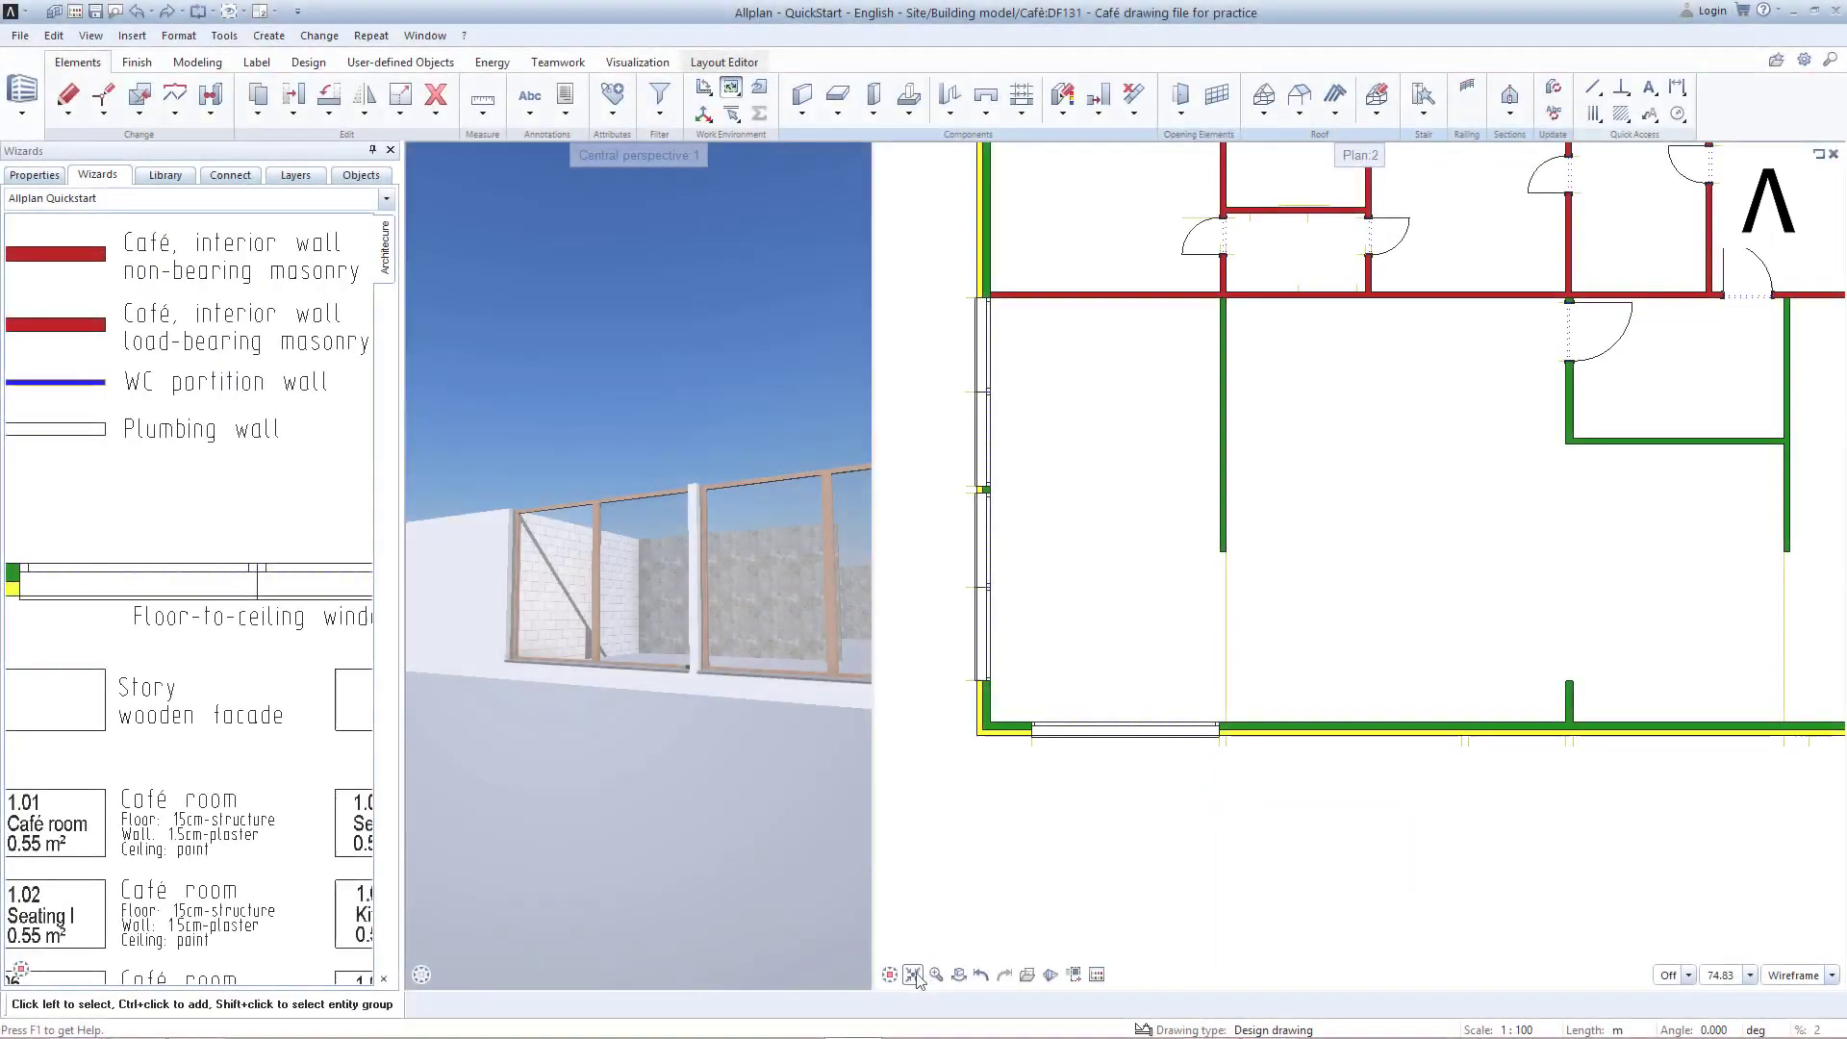
Step: Insert the wizard's floor-to-ceiling window in the lower exterior wall, from the guide mark just right of the first window to the next guide mark
left_click(913, 974)
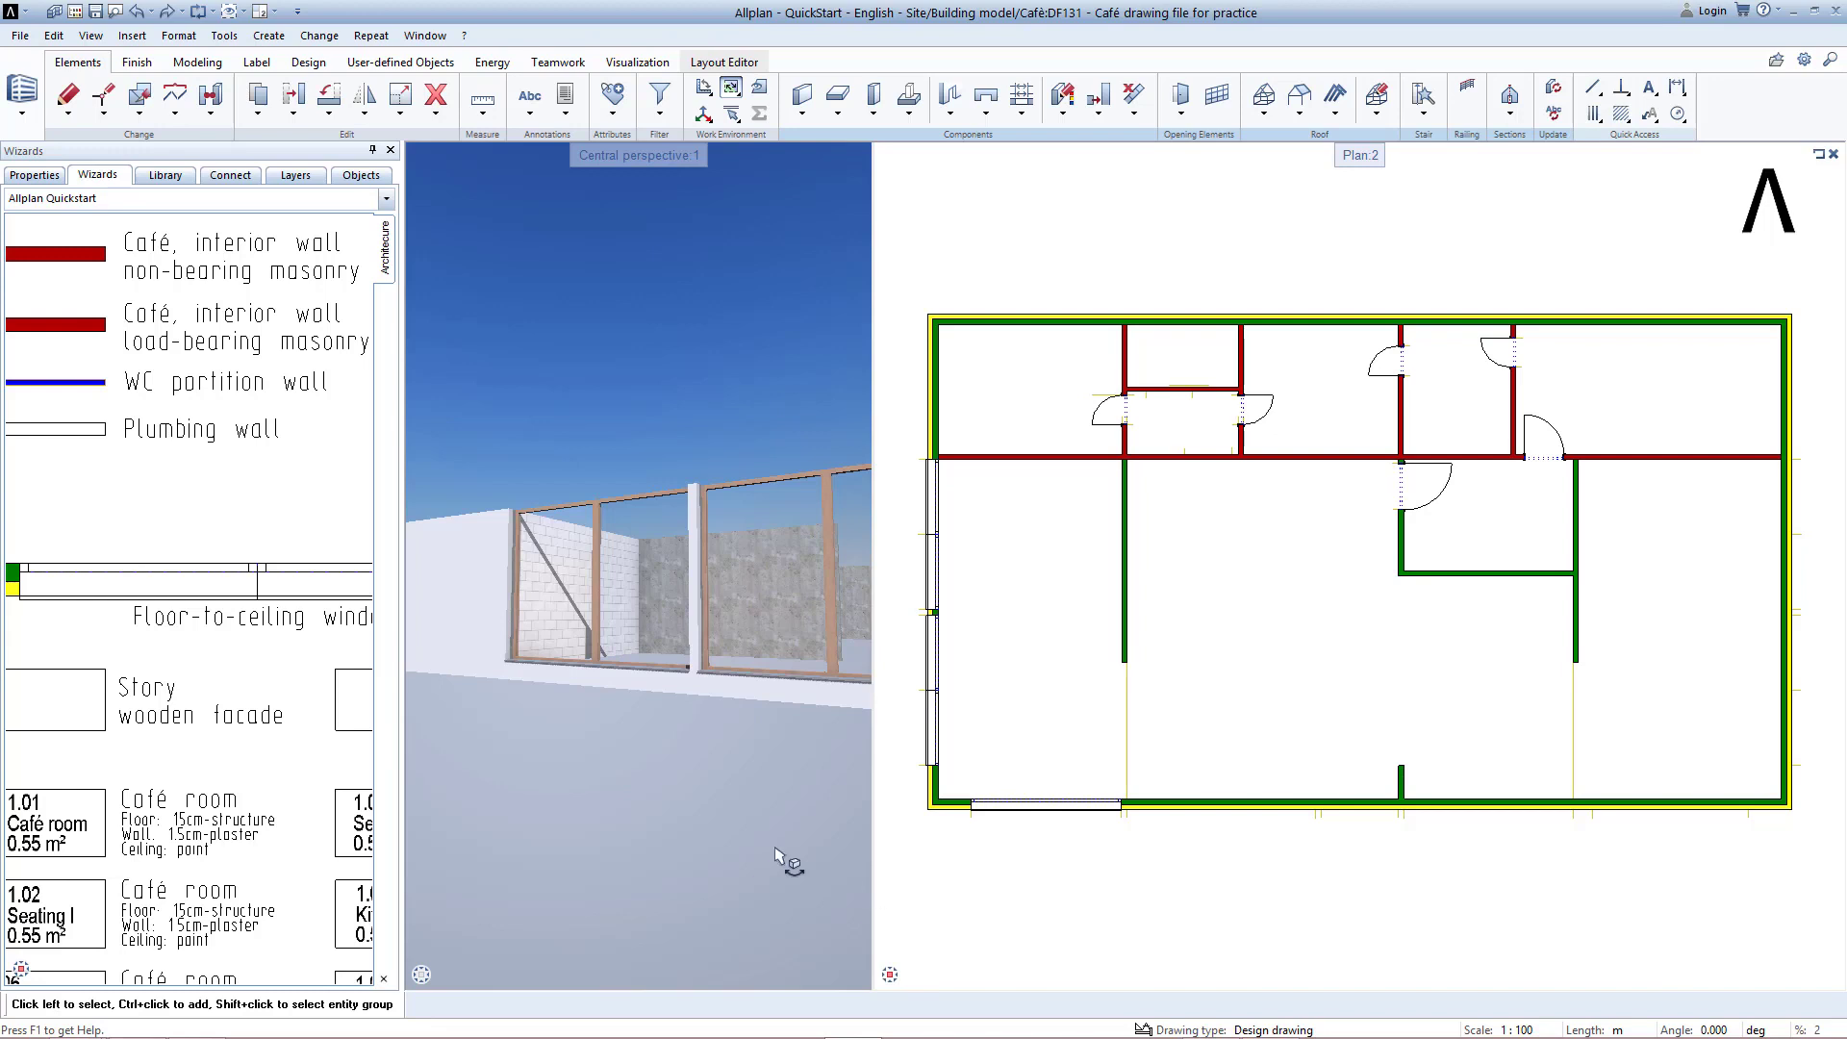
left_click_drag(717, 801, 1026, 753)
scroll(714, 736, "down", 5)
scroll(849, 736, "down", 2)
middle_click_drag(794, 716, 706, 704)
double_click(232, 584)
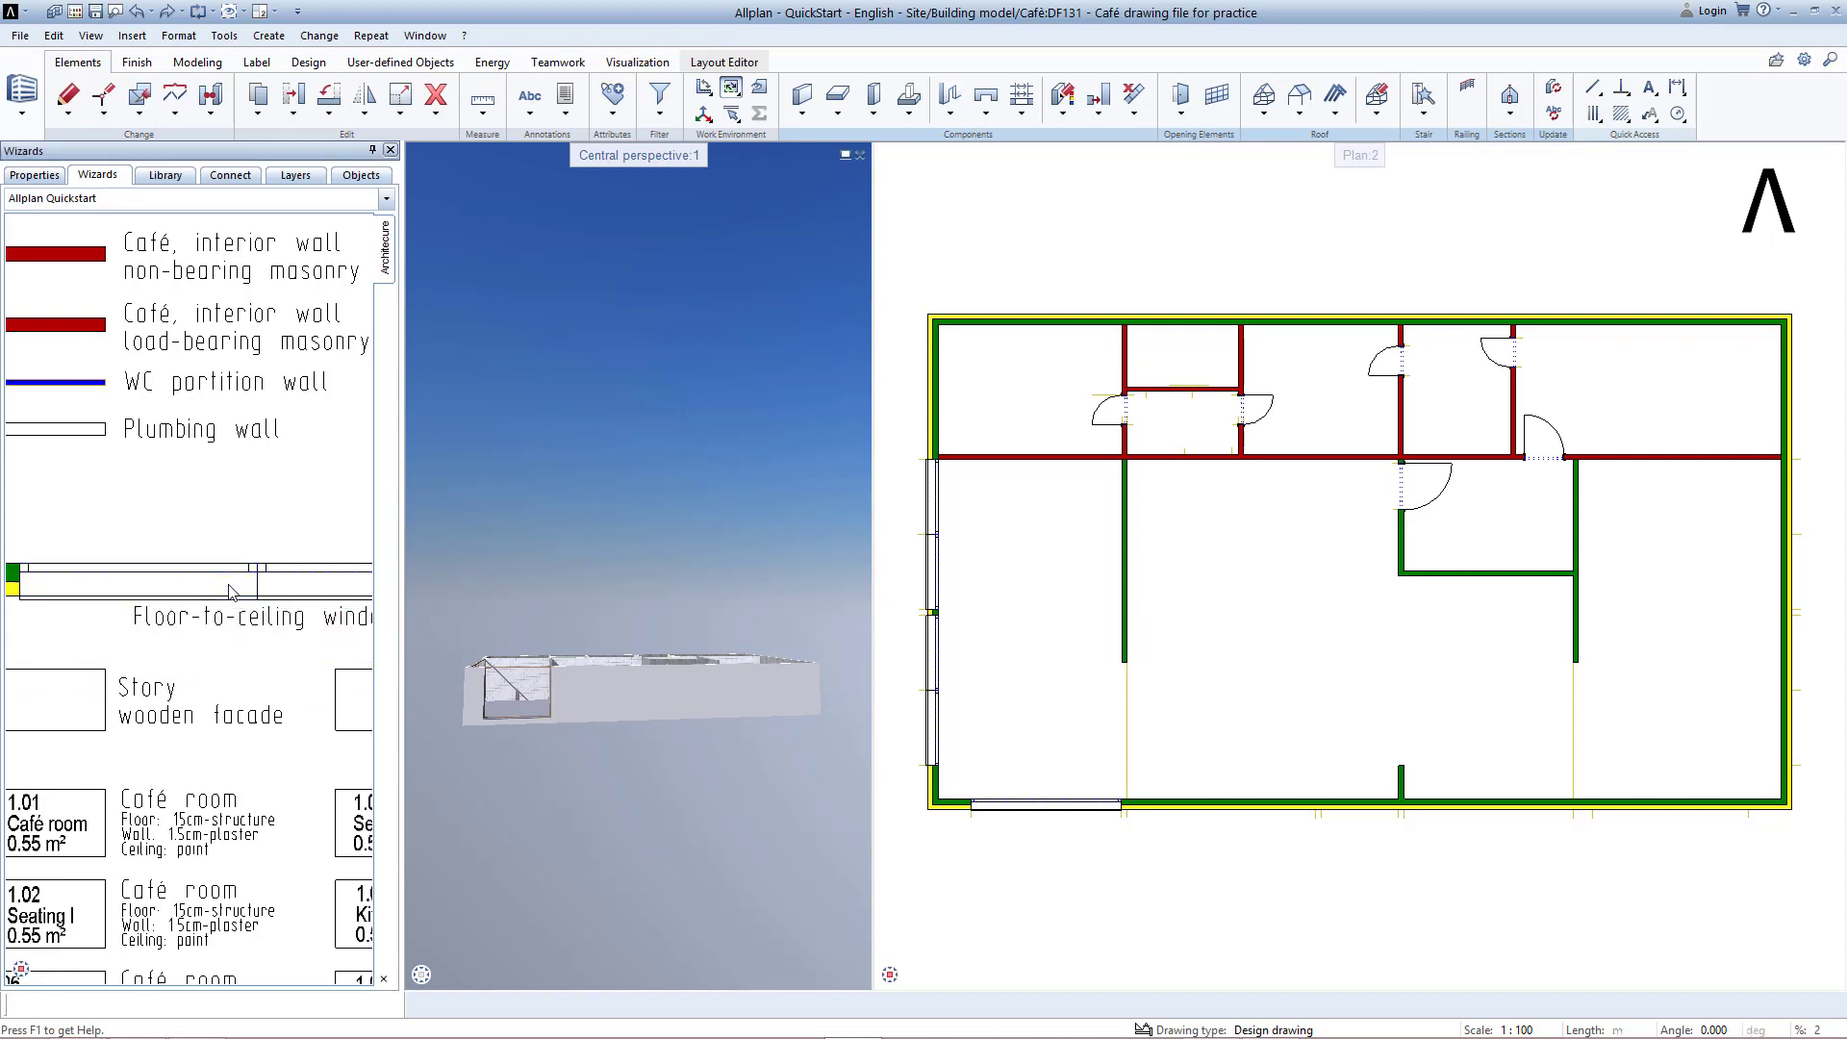
scroll(1116, 803, "up", 5)
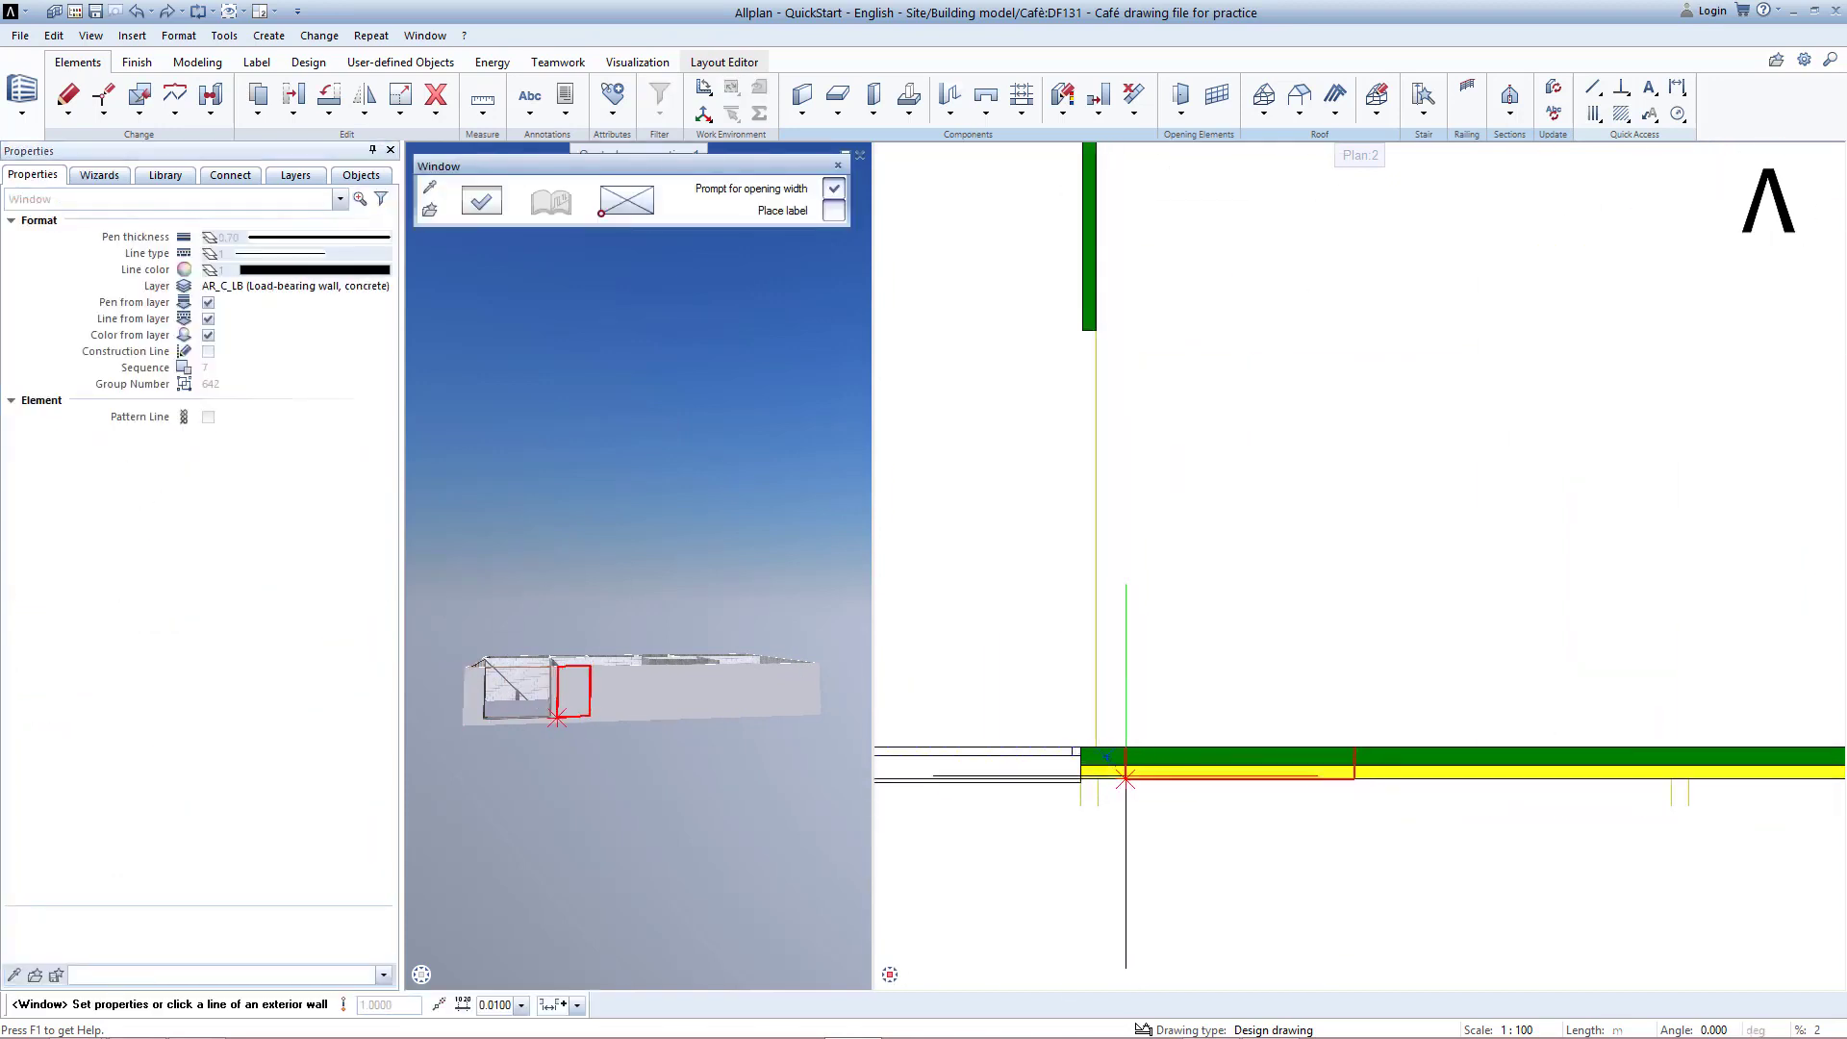
left_click(1099, 777)
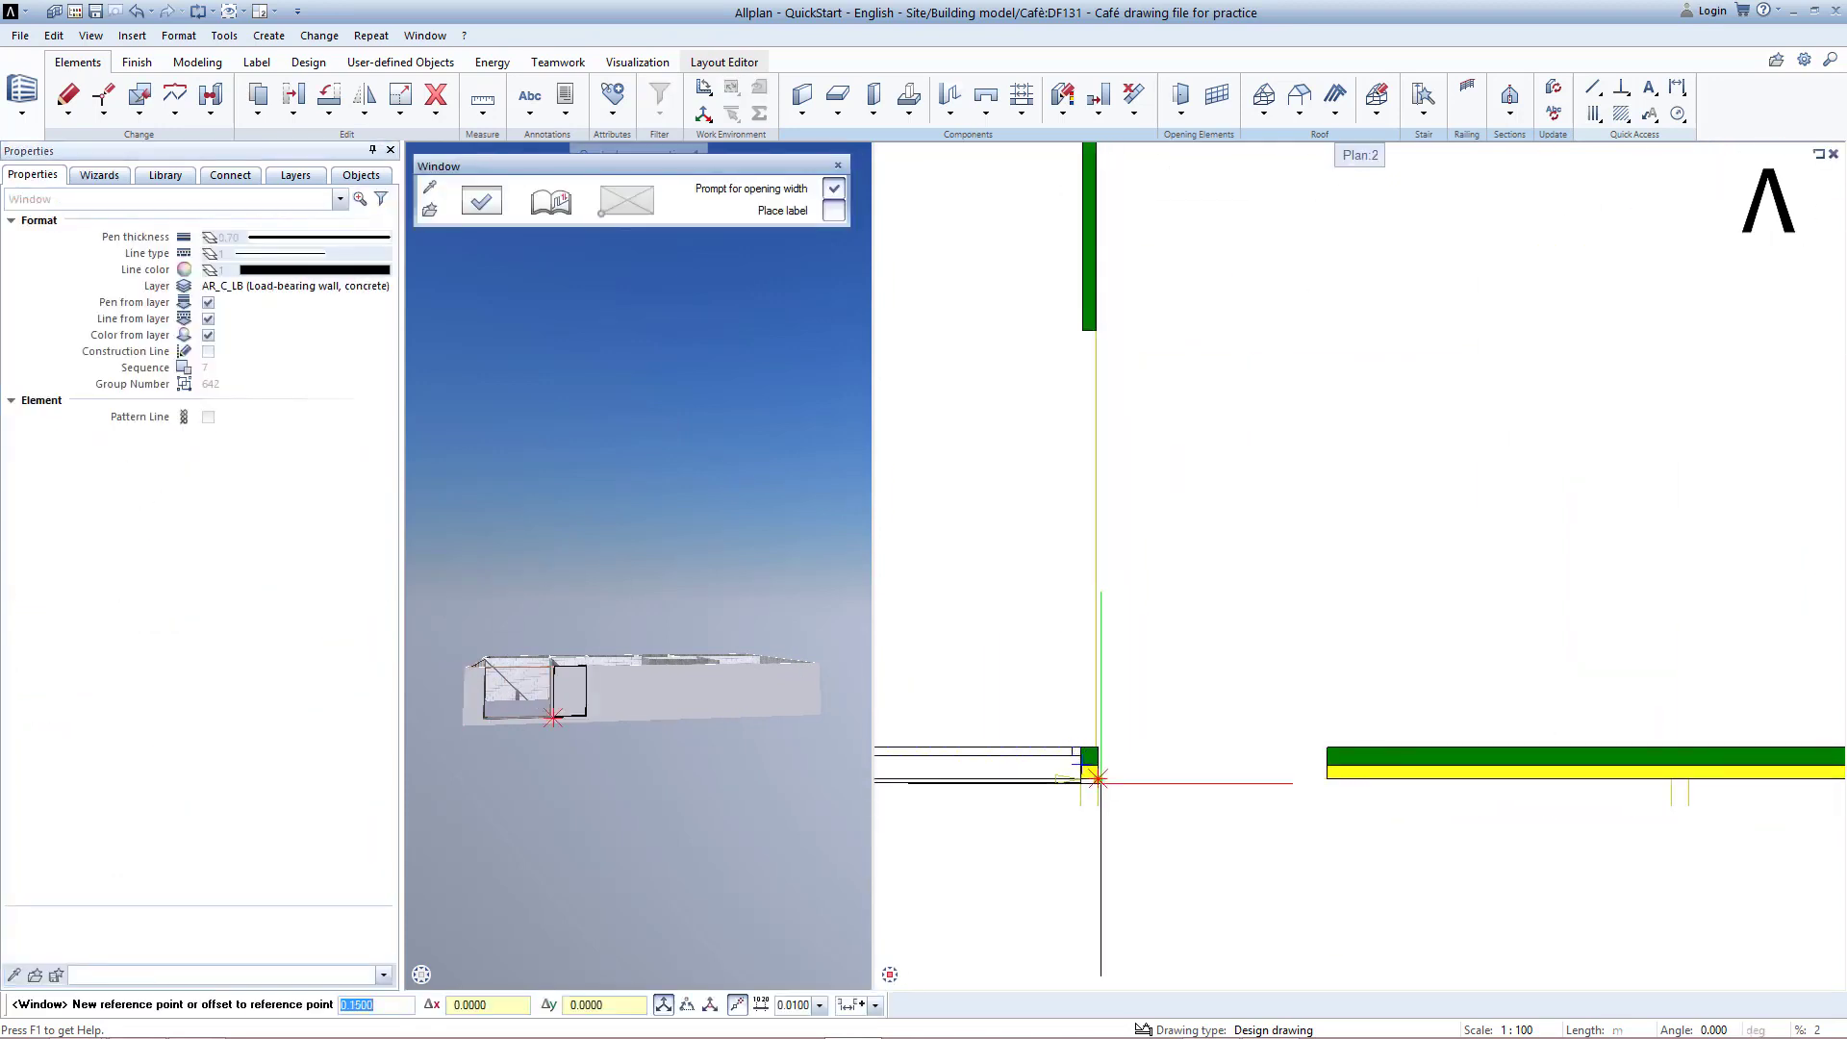
key("Return")
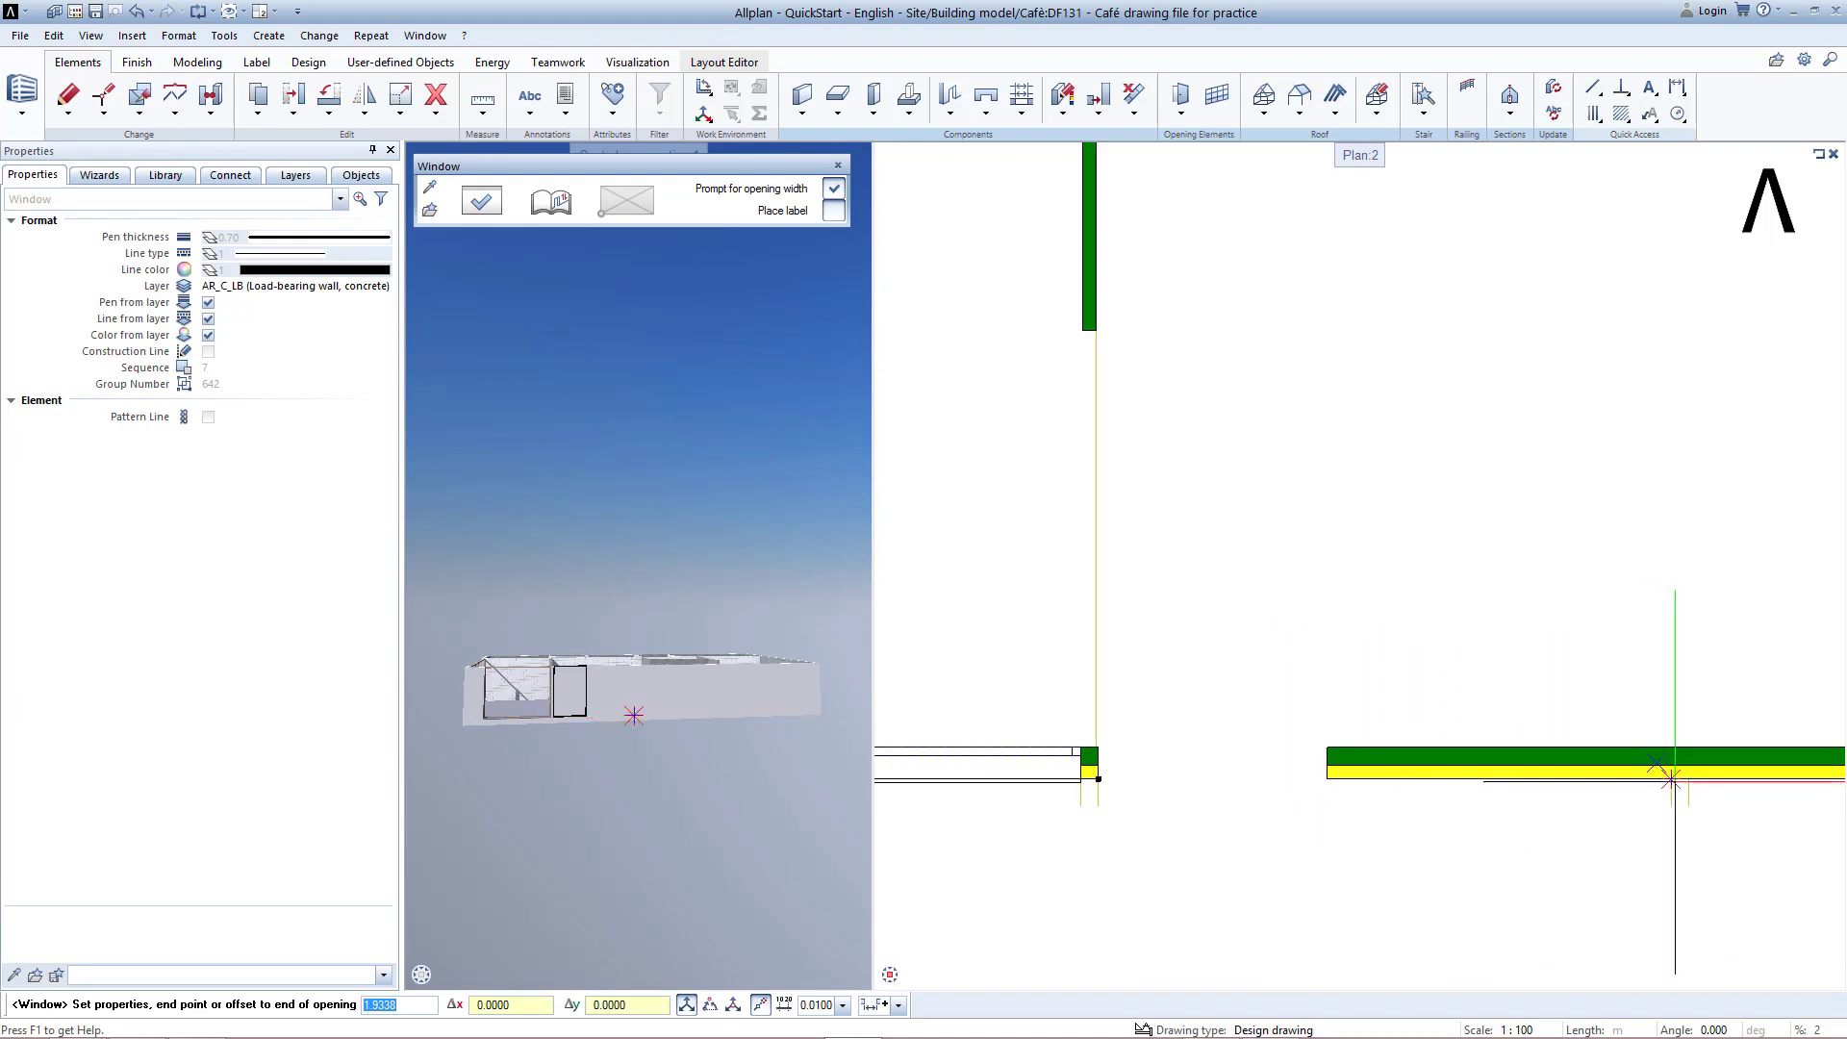
left_click(1671, 780)
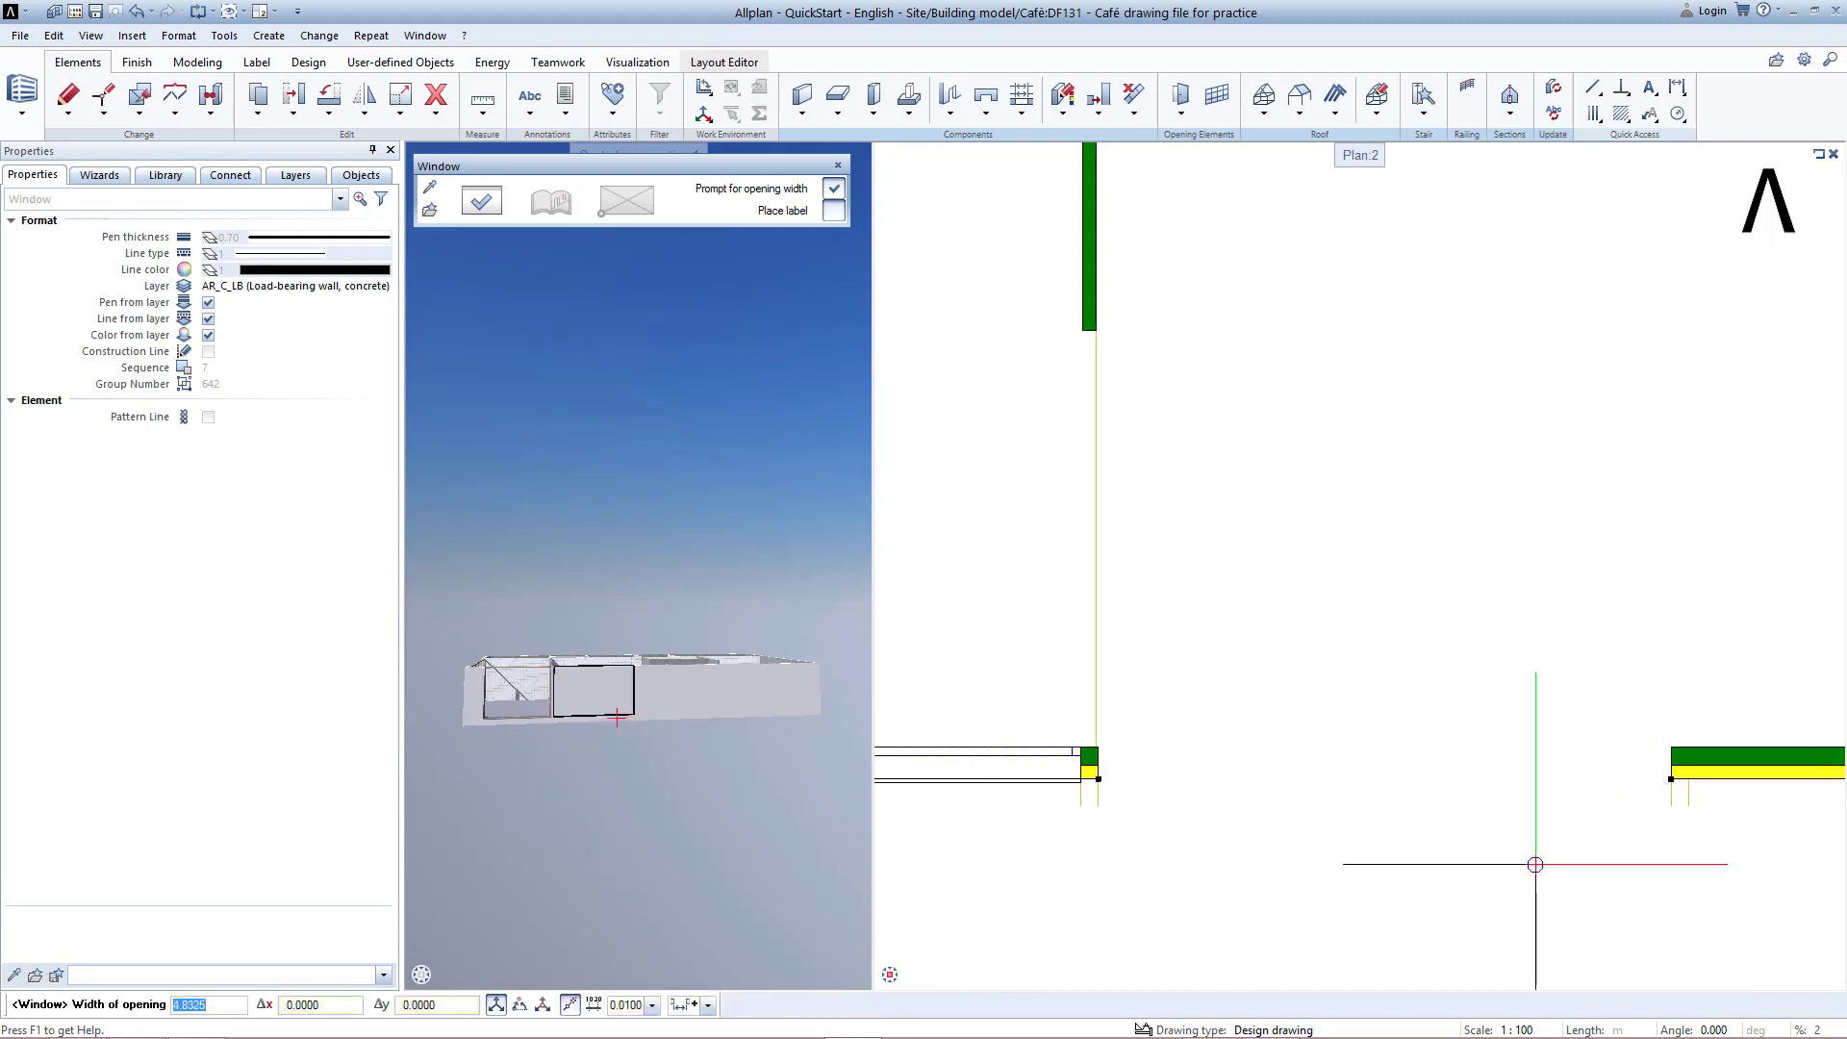
key("Return")
Step: Insert a third window in the lower exterior wall, from the short concrete wall's right edge to the guide mark at the right guide line
scroll(1643, 839, "down", 1)
middle_click_drag(1633, 847, 962, 777)
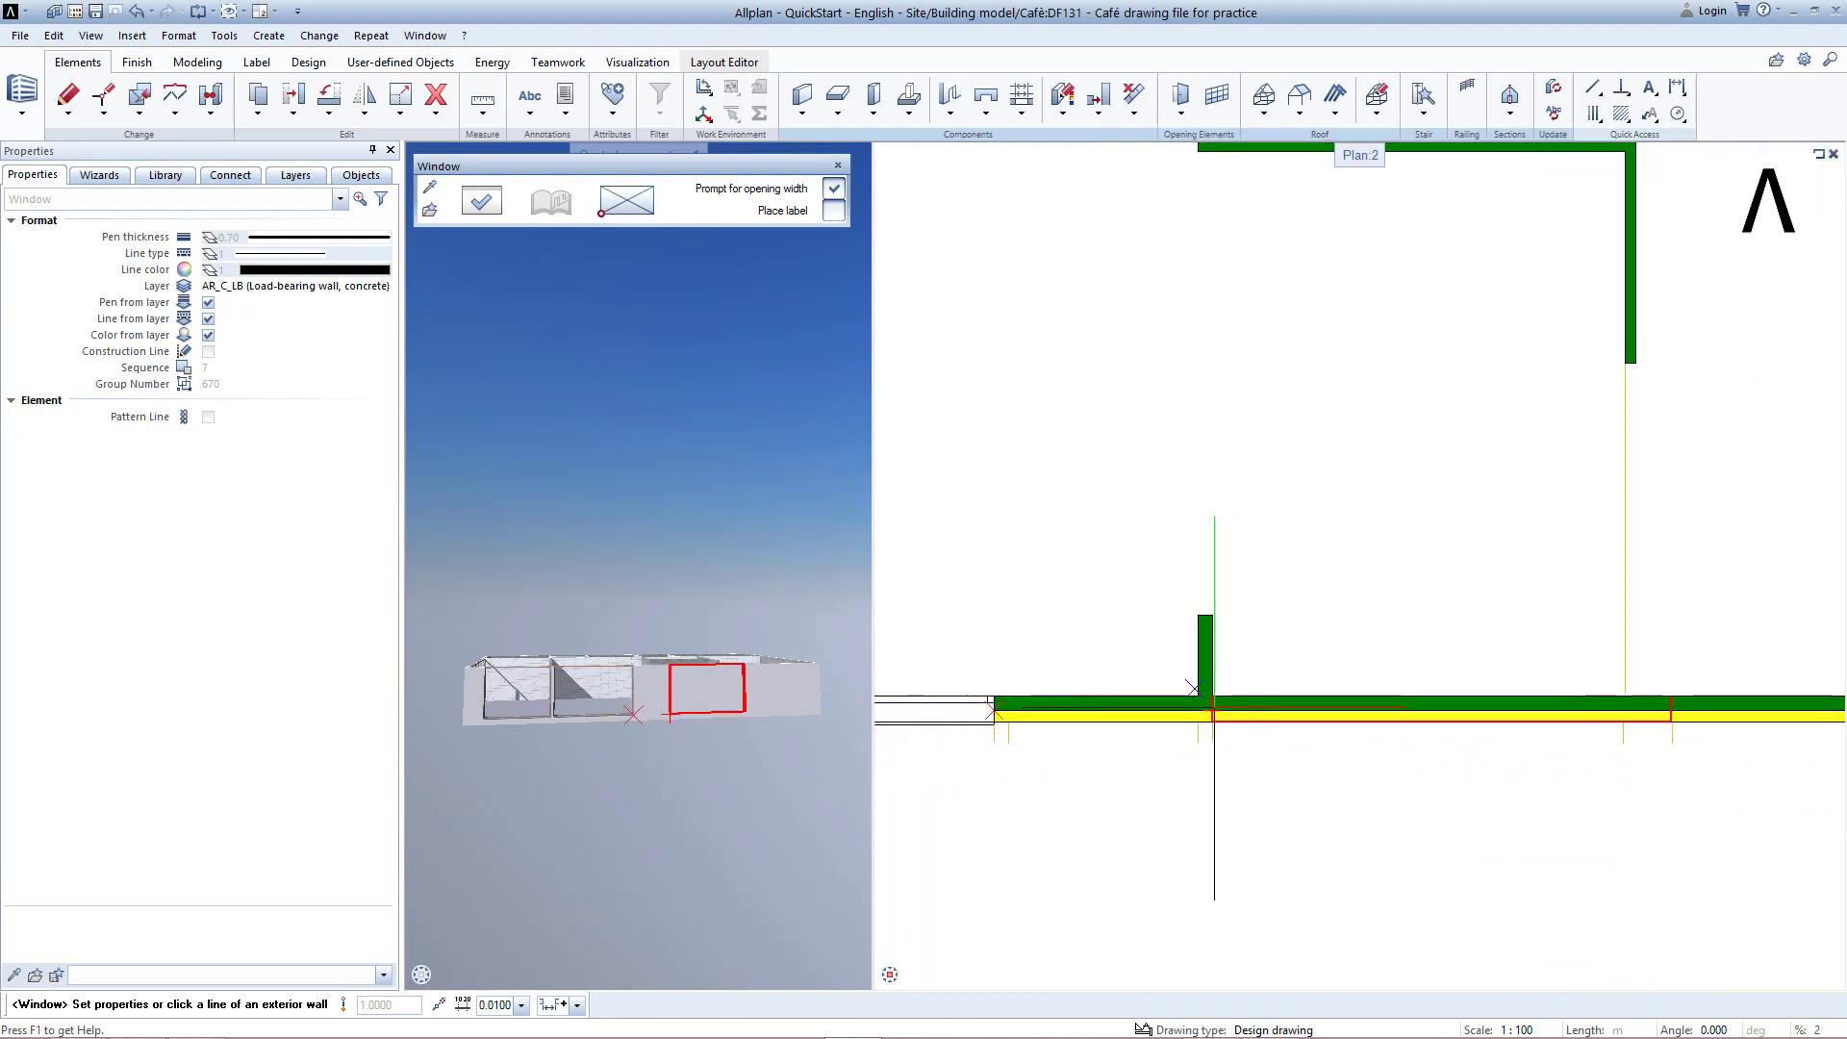
left_click(1212, 722)
left_click(1216, 727)
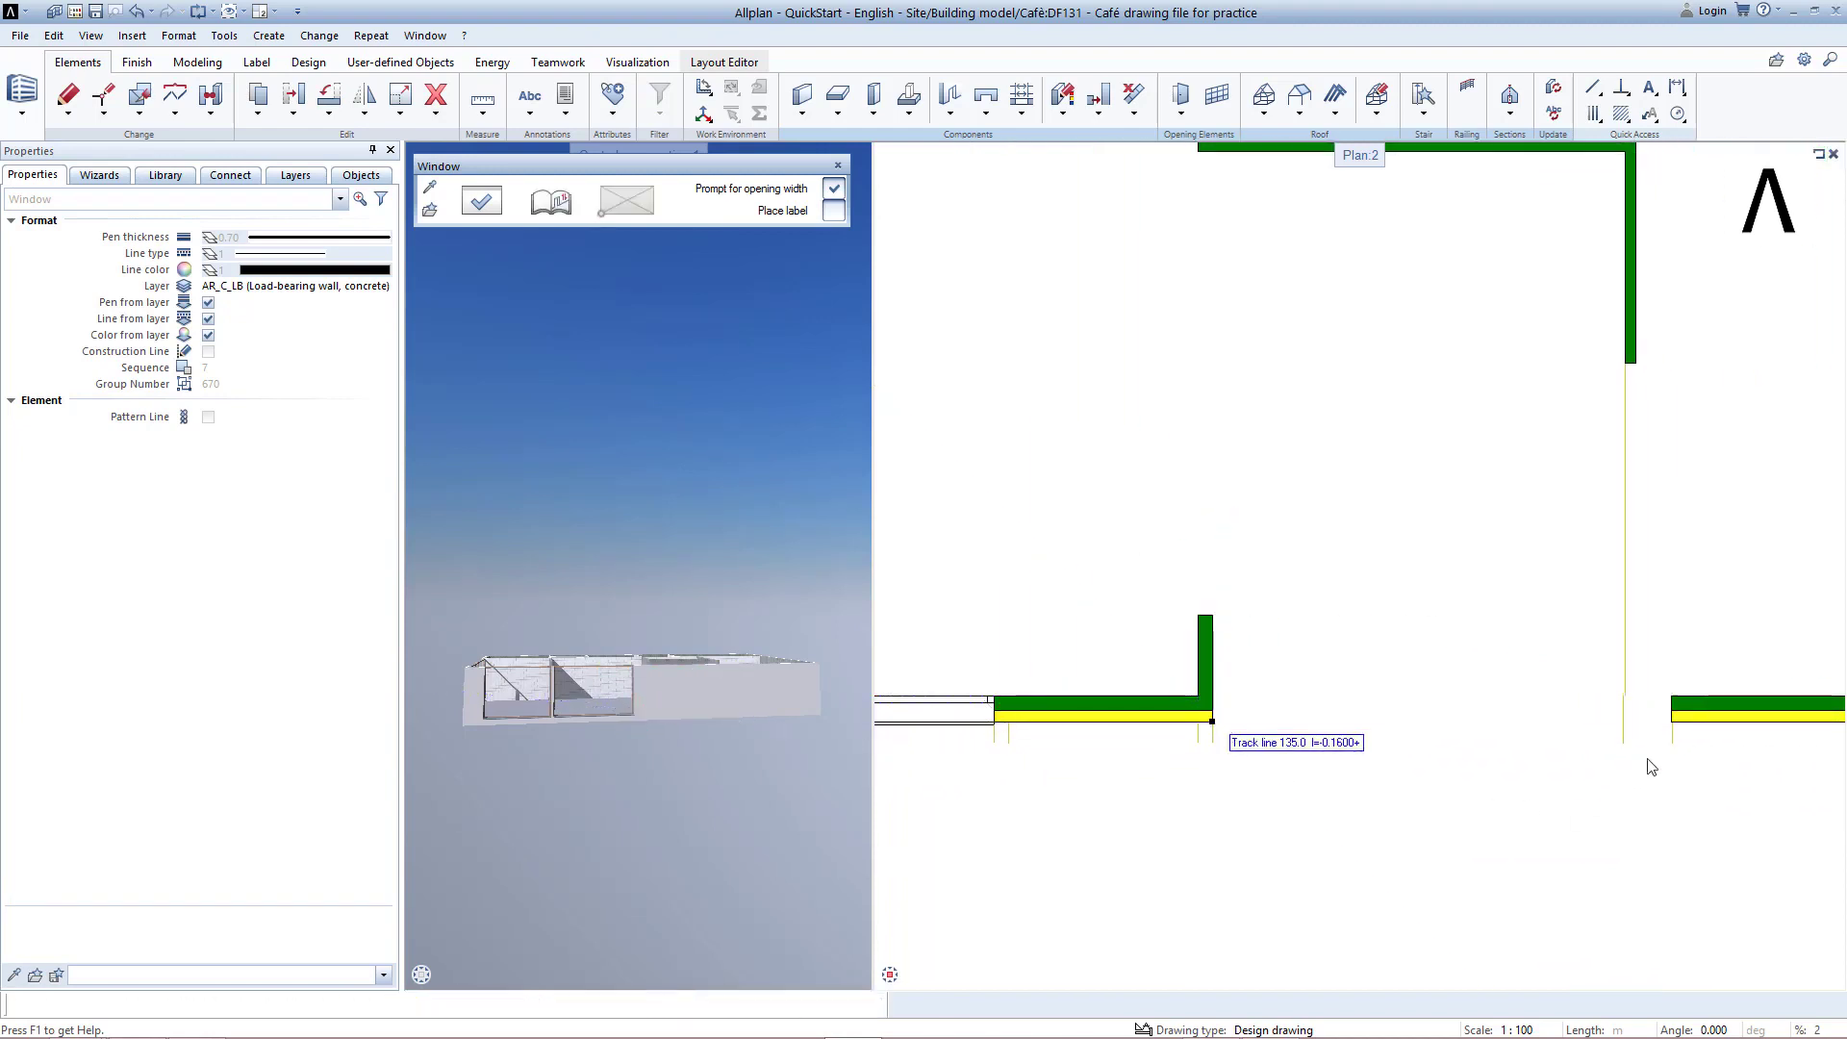
left_click(1624, 721)
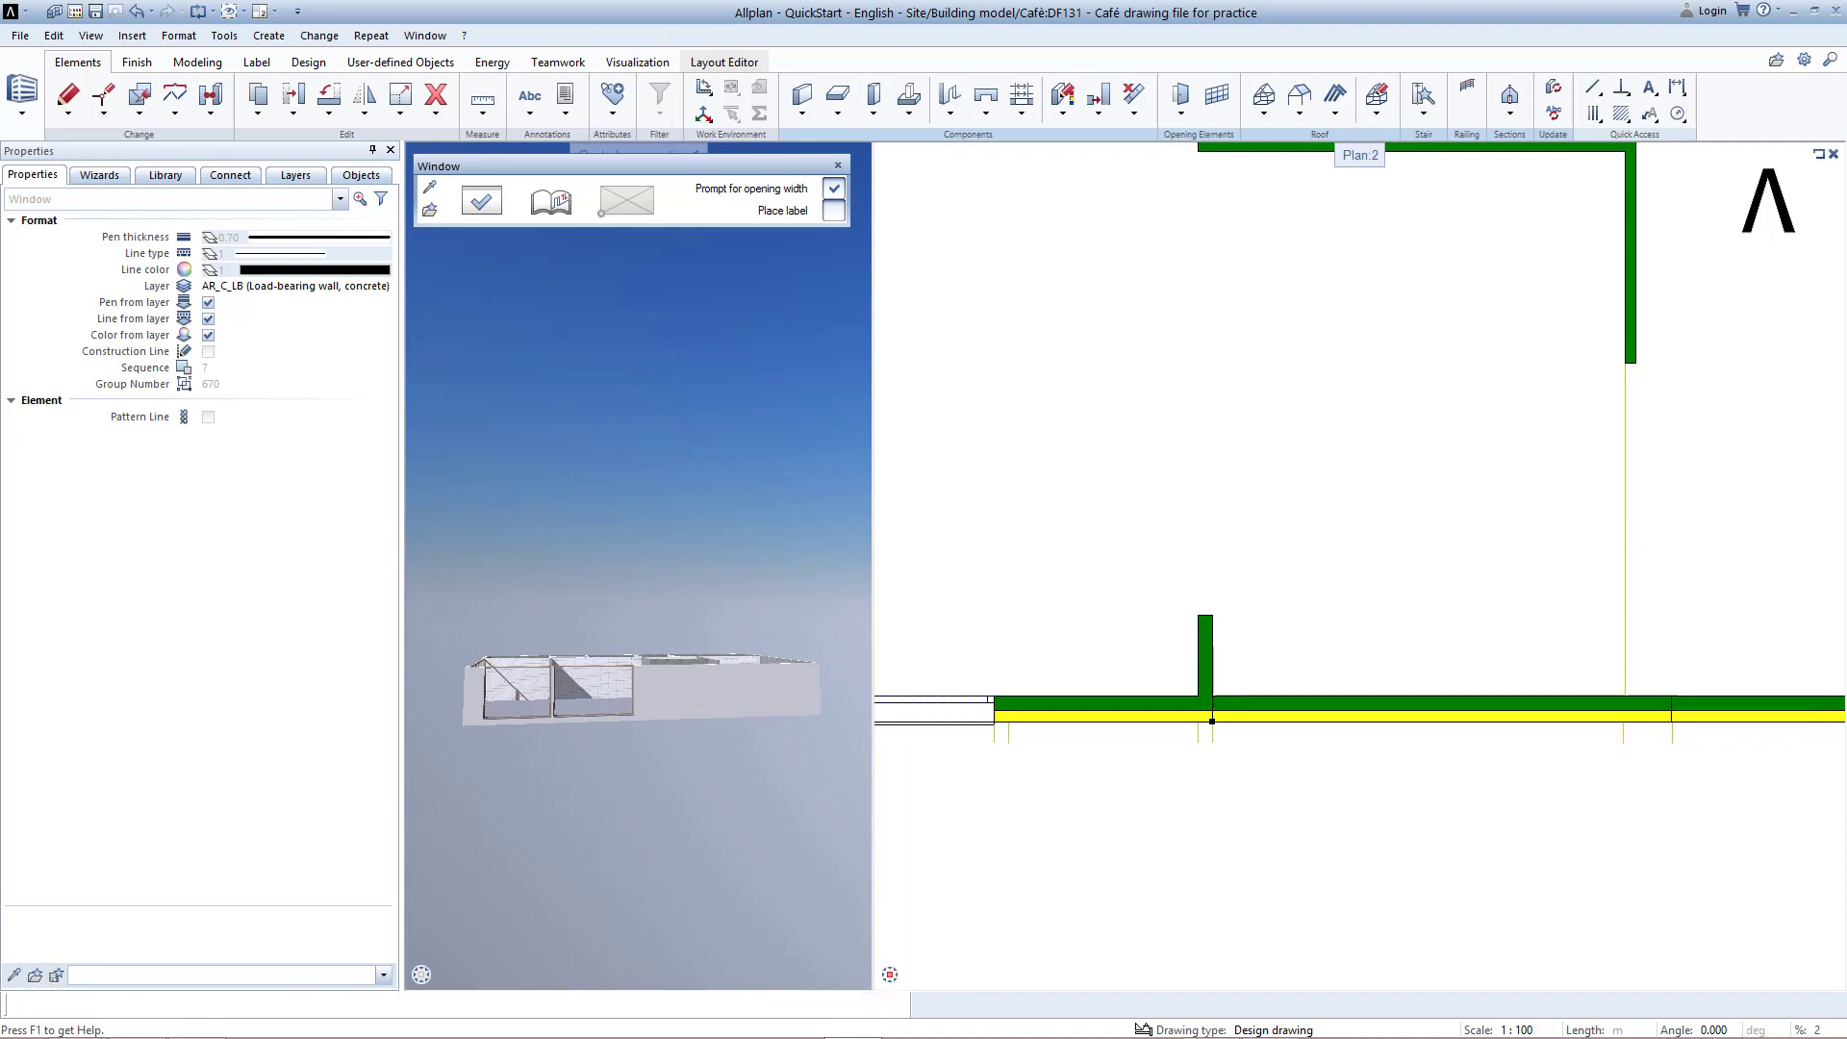
key("Return")
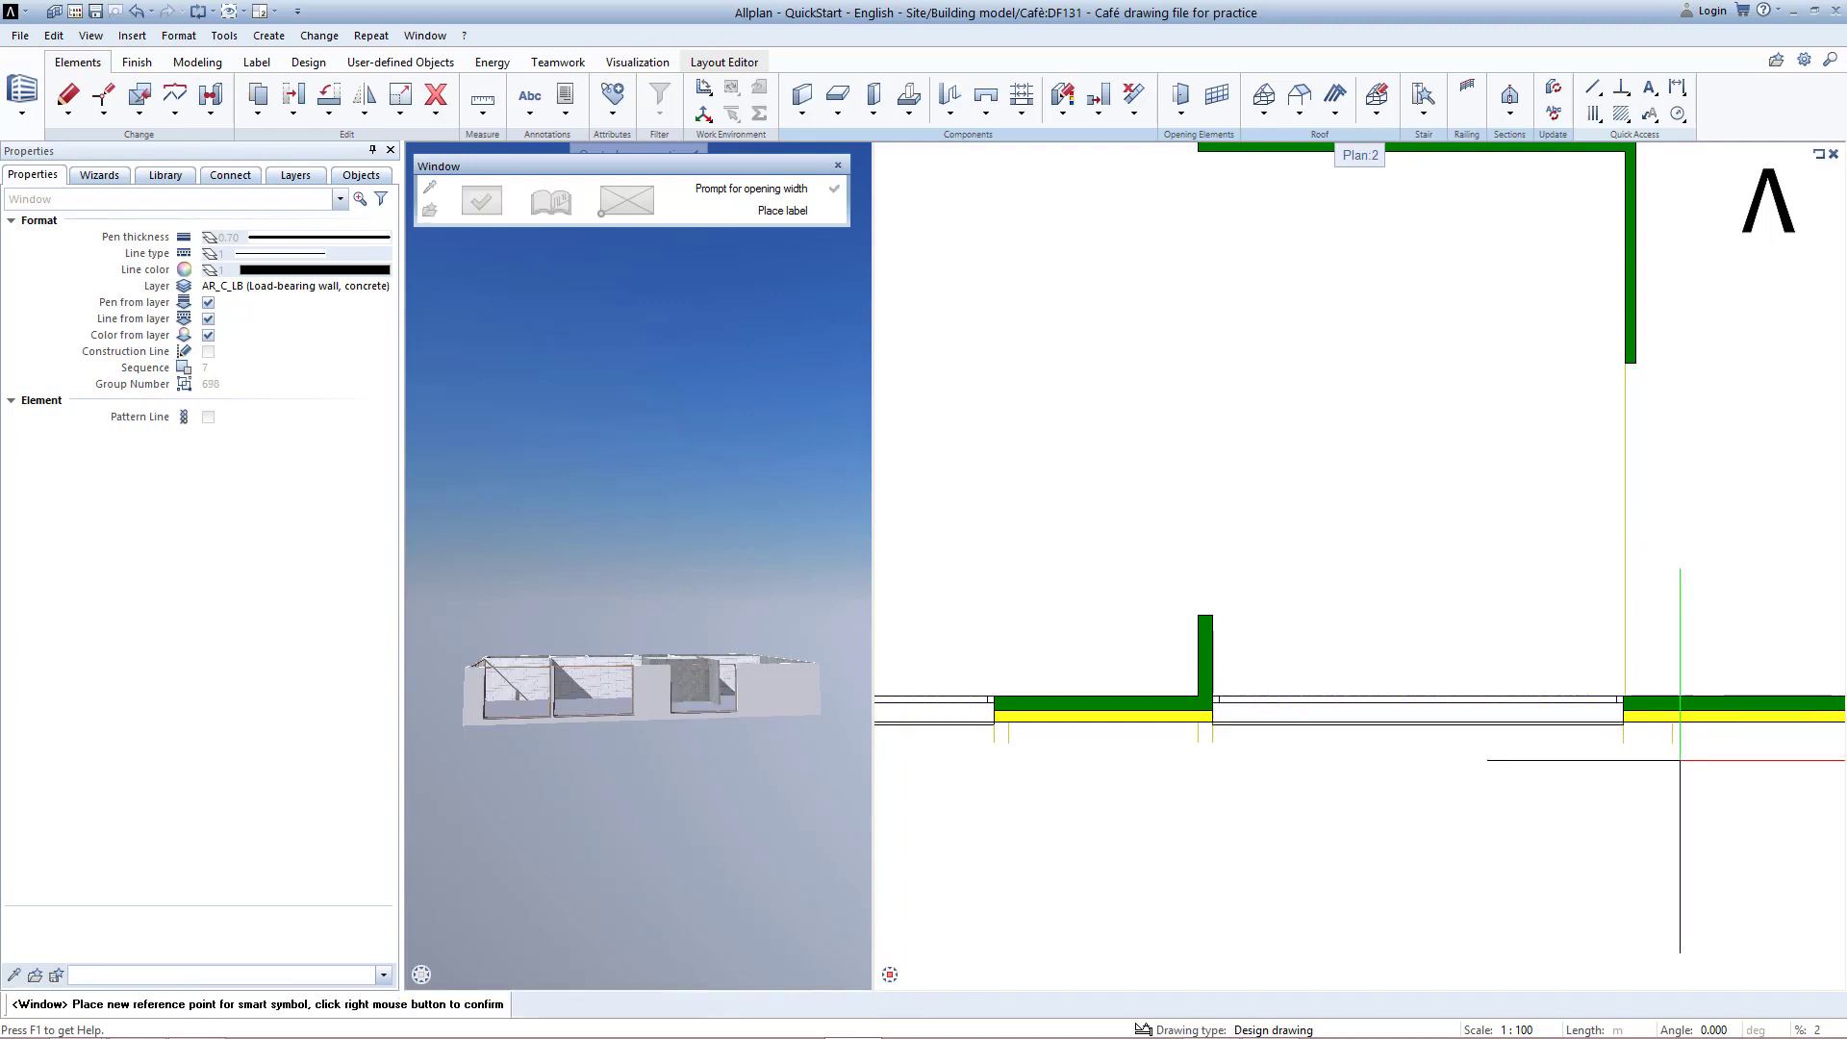
Step: Insert a fourth window in the lower exterior wall between the last two guide marks near the lower-right building corner, and finish placing windows
middle_click_drag(1670, 751, 1184, 745)
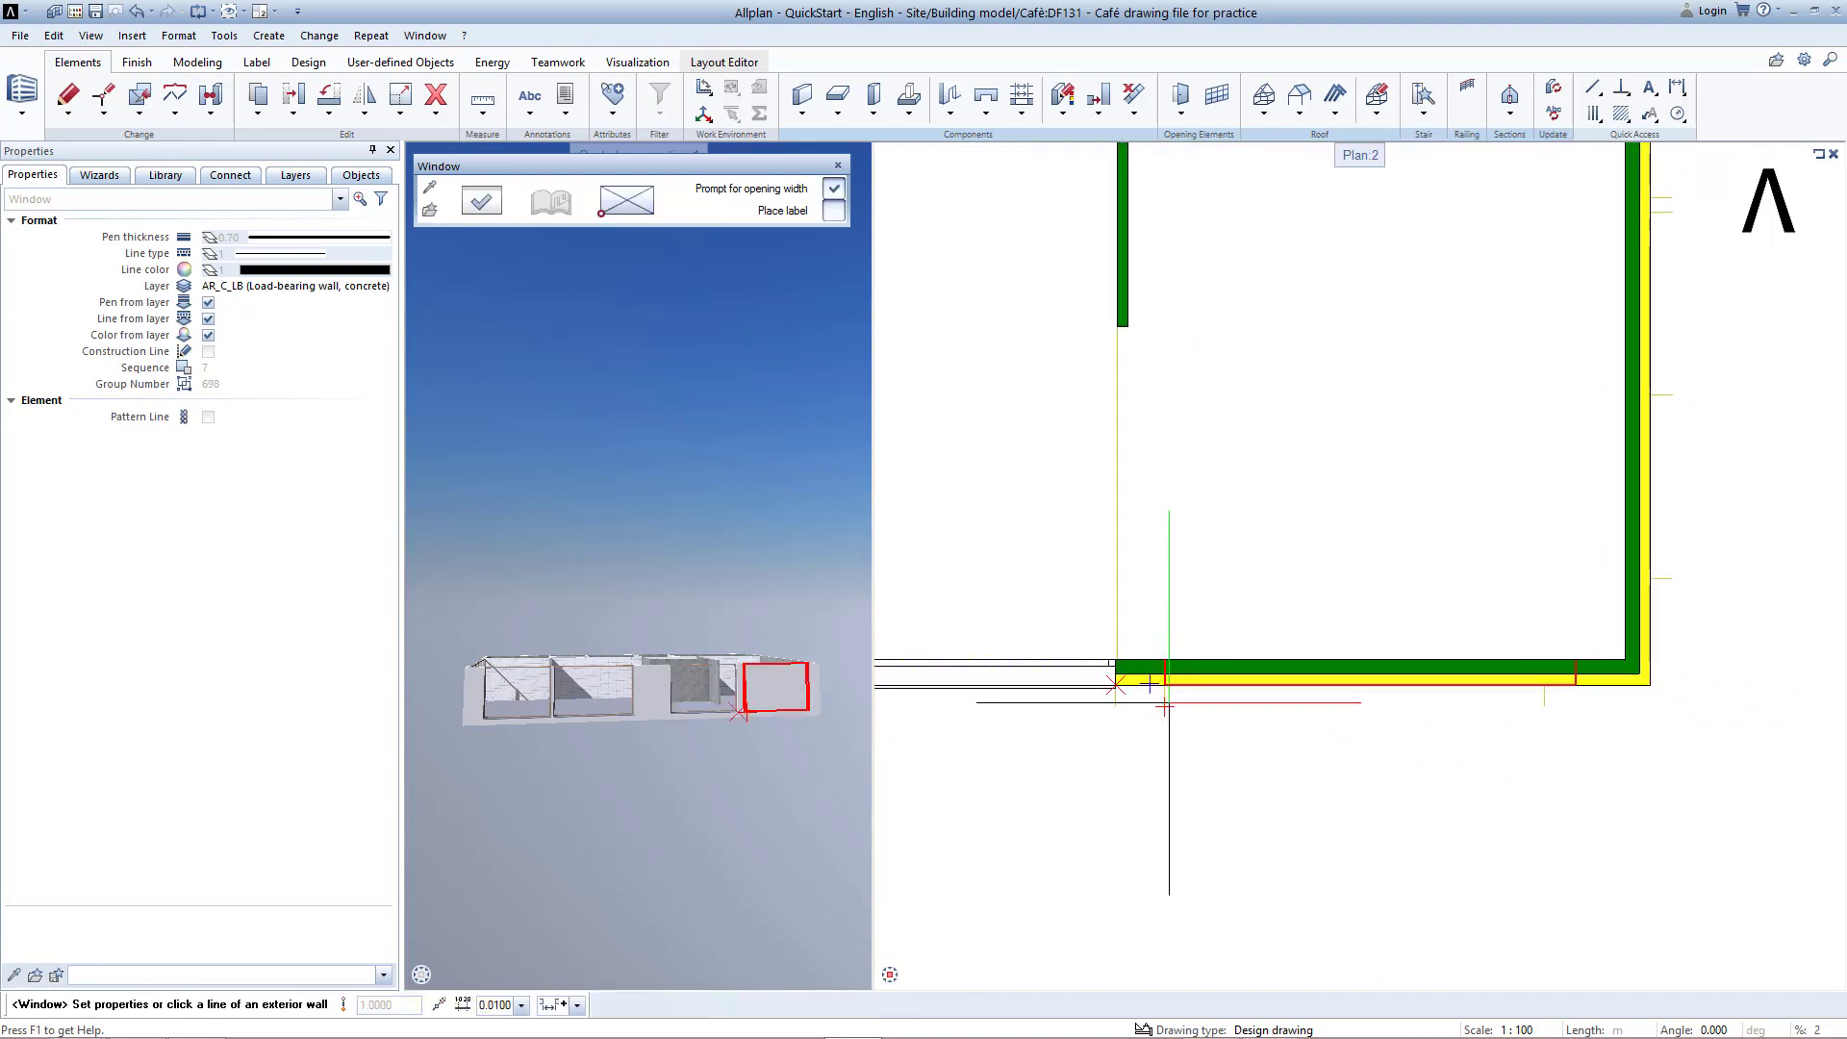
left_click(1165, 705)
left_click(1163, 703)
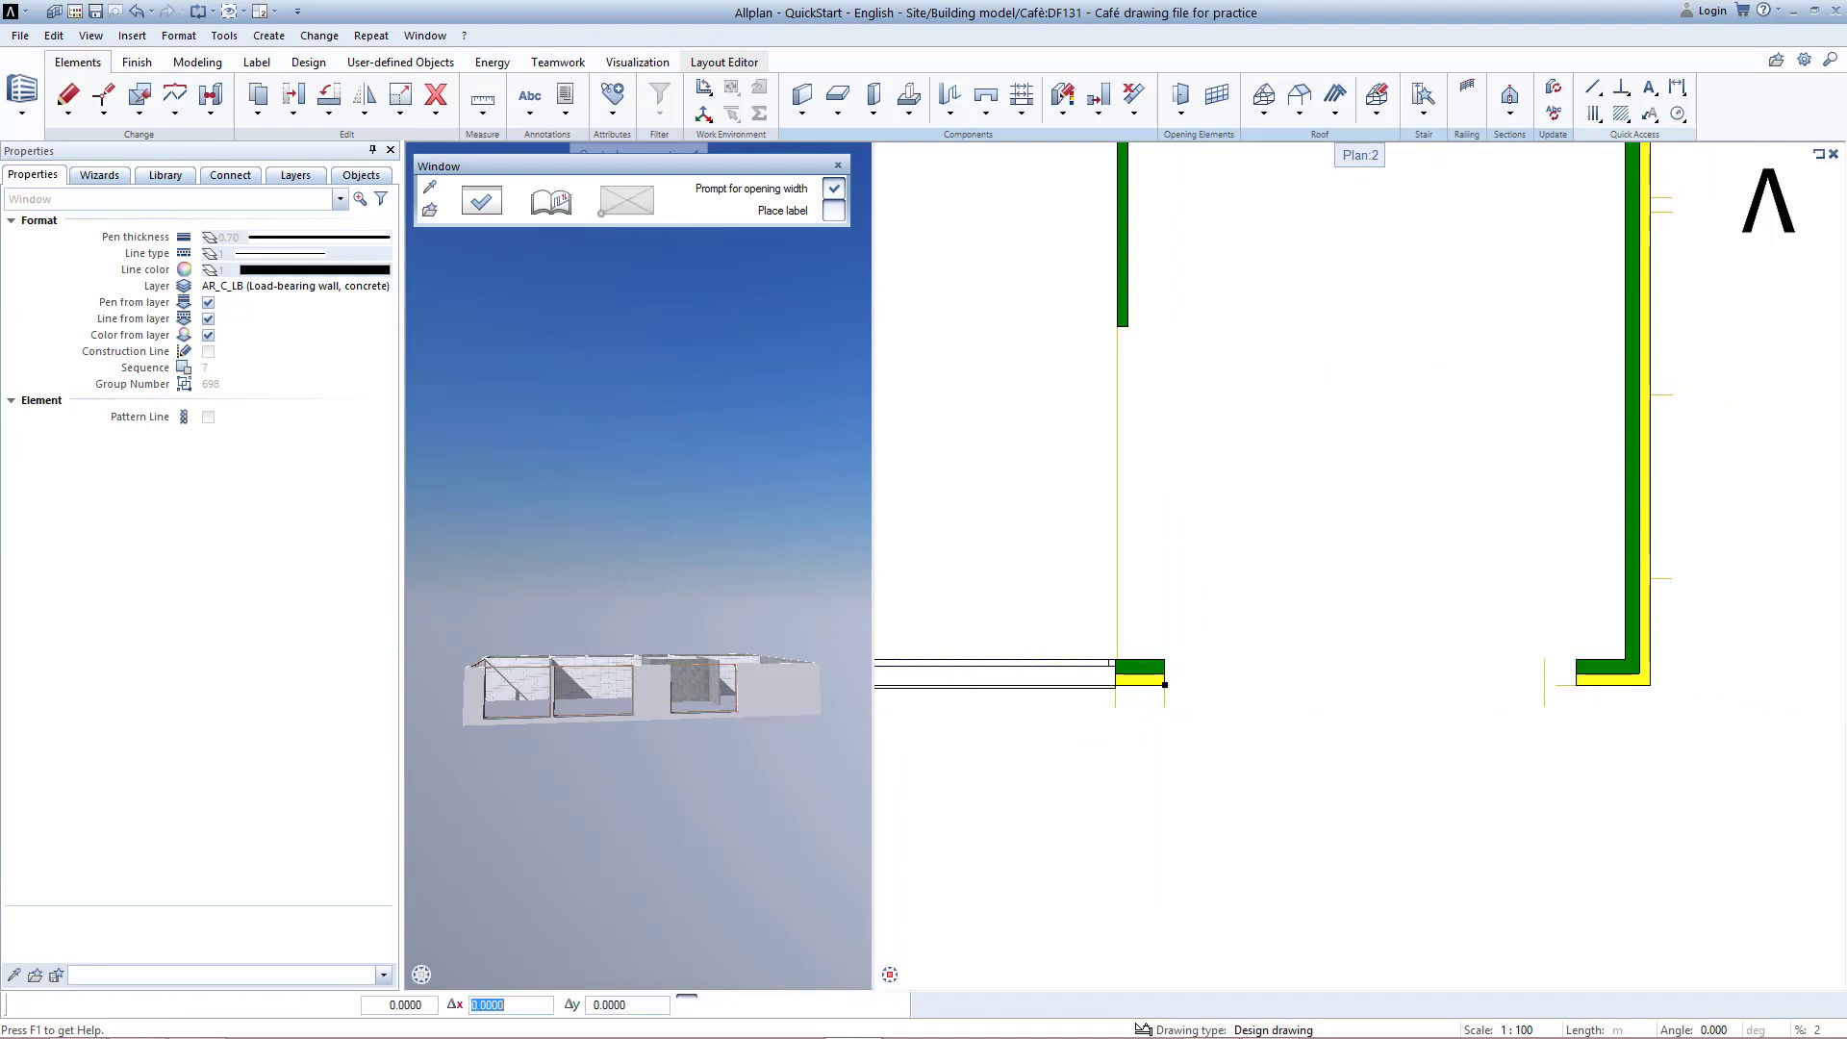
left_click(1543, 687)
key("Return")
right_click(1554, 713)
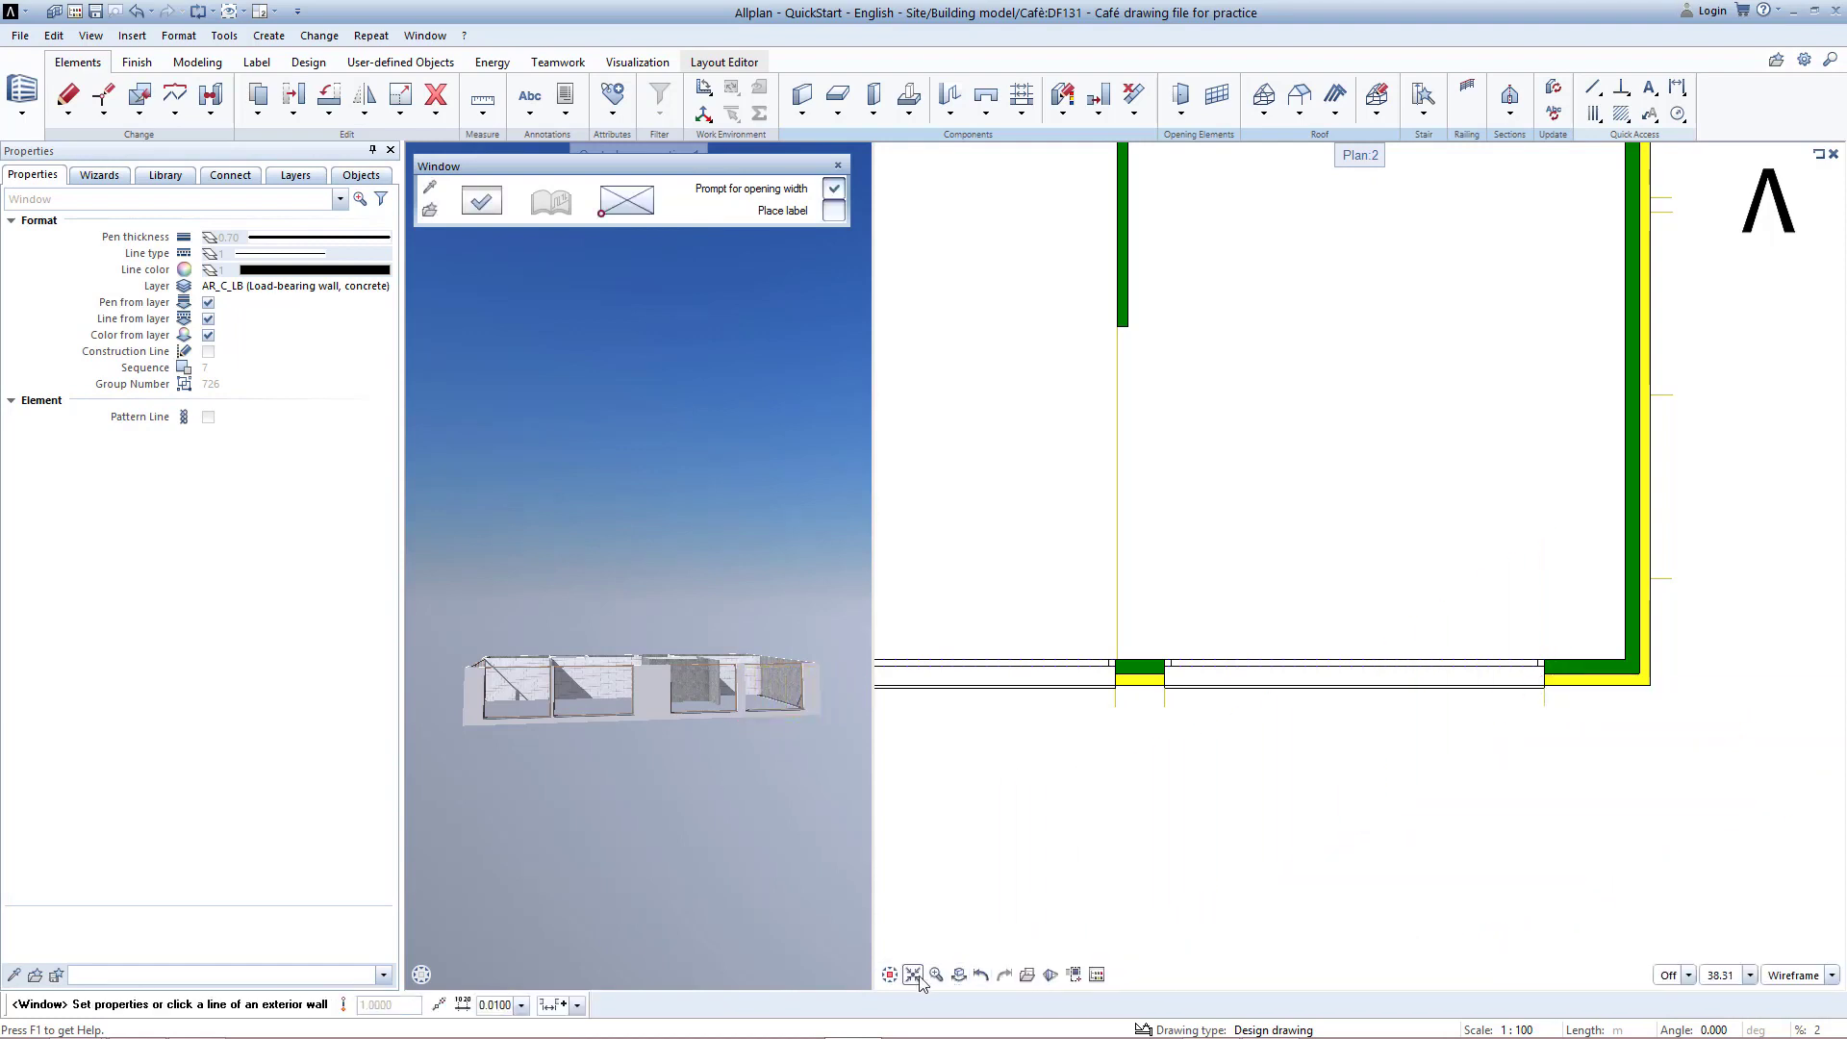
left_click(913, 975)
key("Escape")
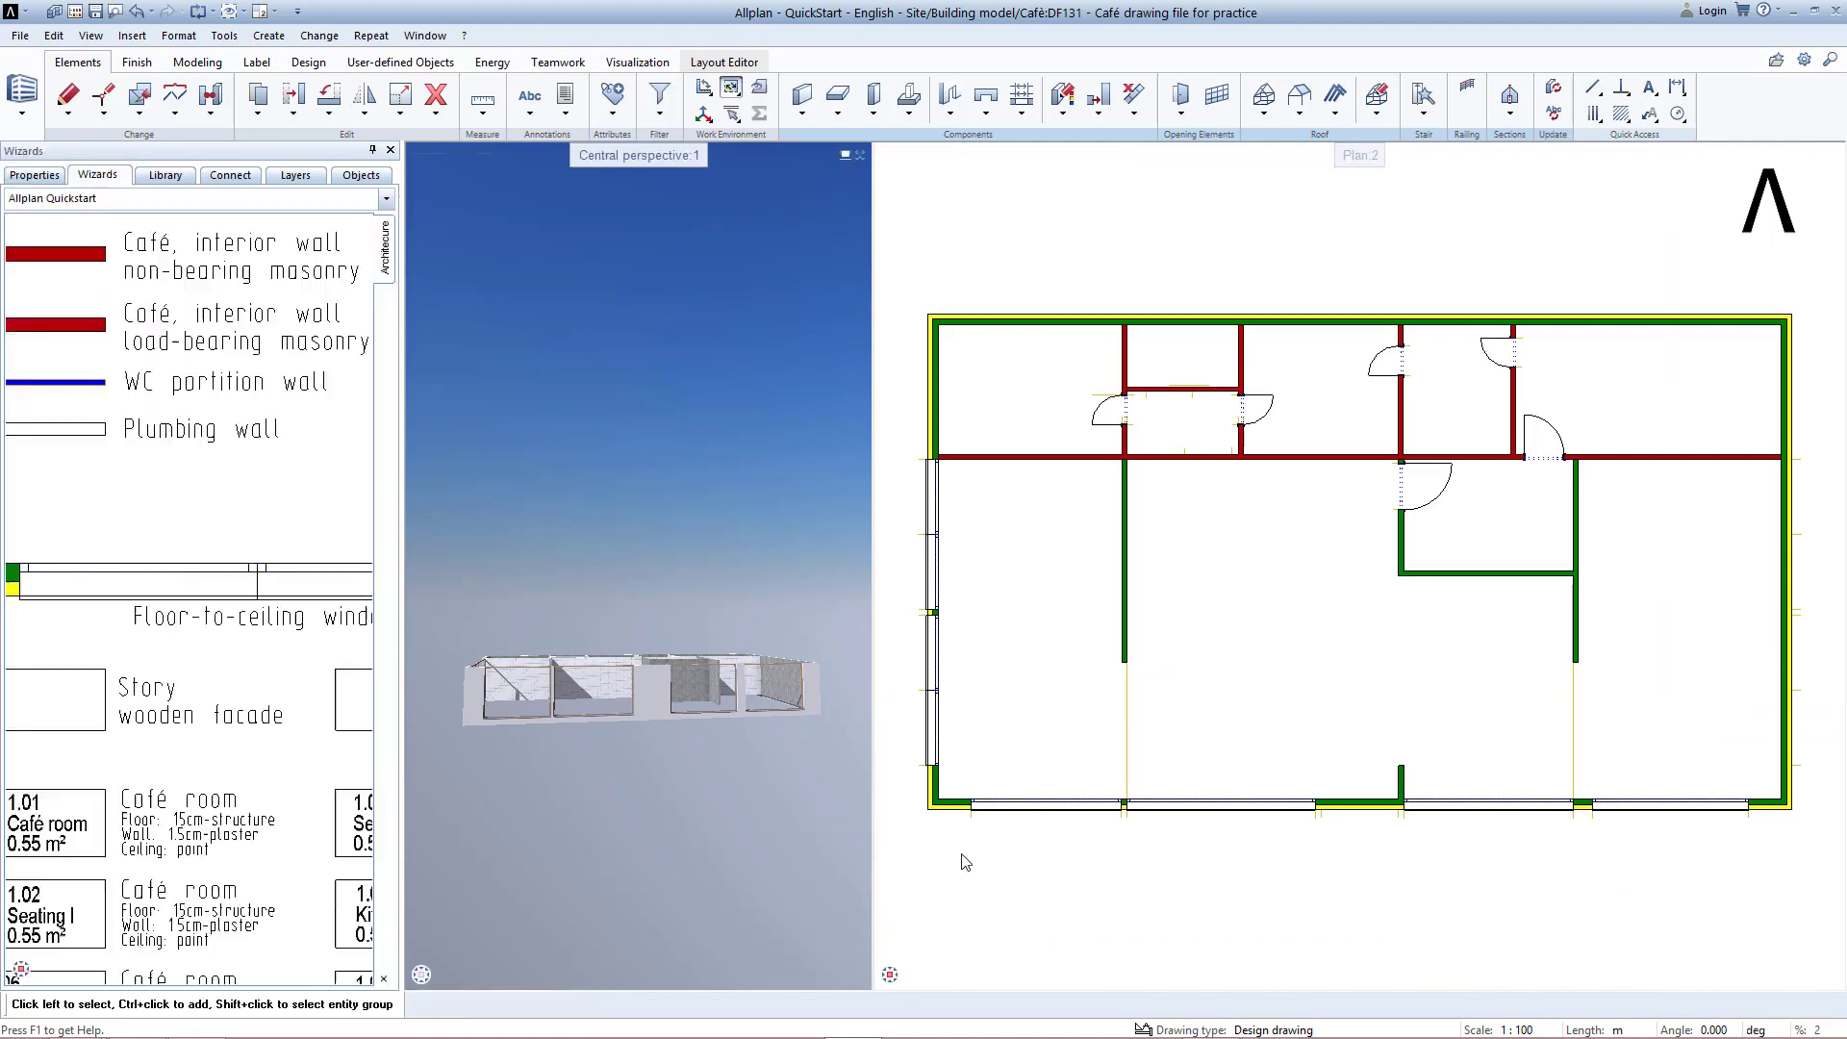
Step: Examine the inserted doors and floor-to-ceiling windows in the perspective view, from above and close up
left_click_drag(777, 769, 510, 505)
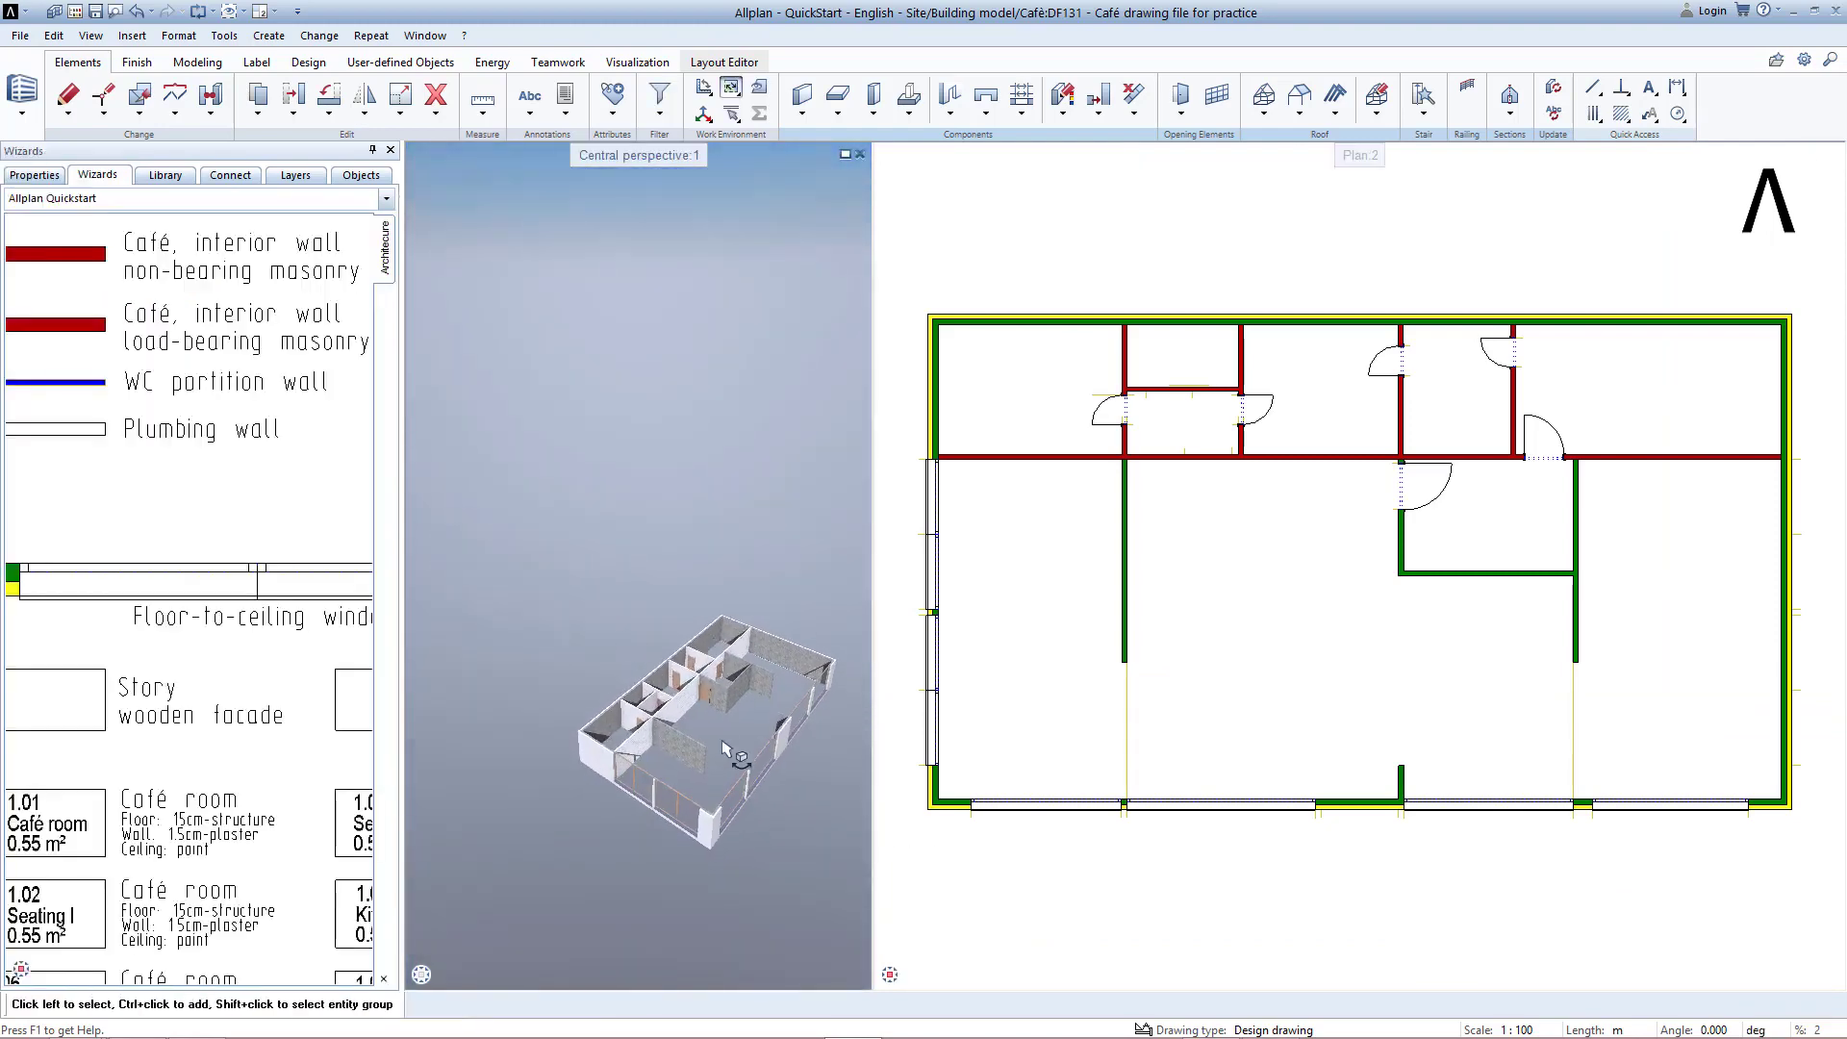
scroll(710, 724, "up", 10)
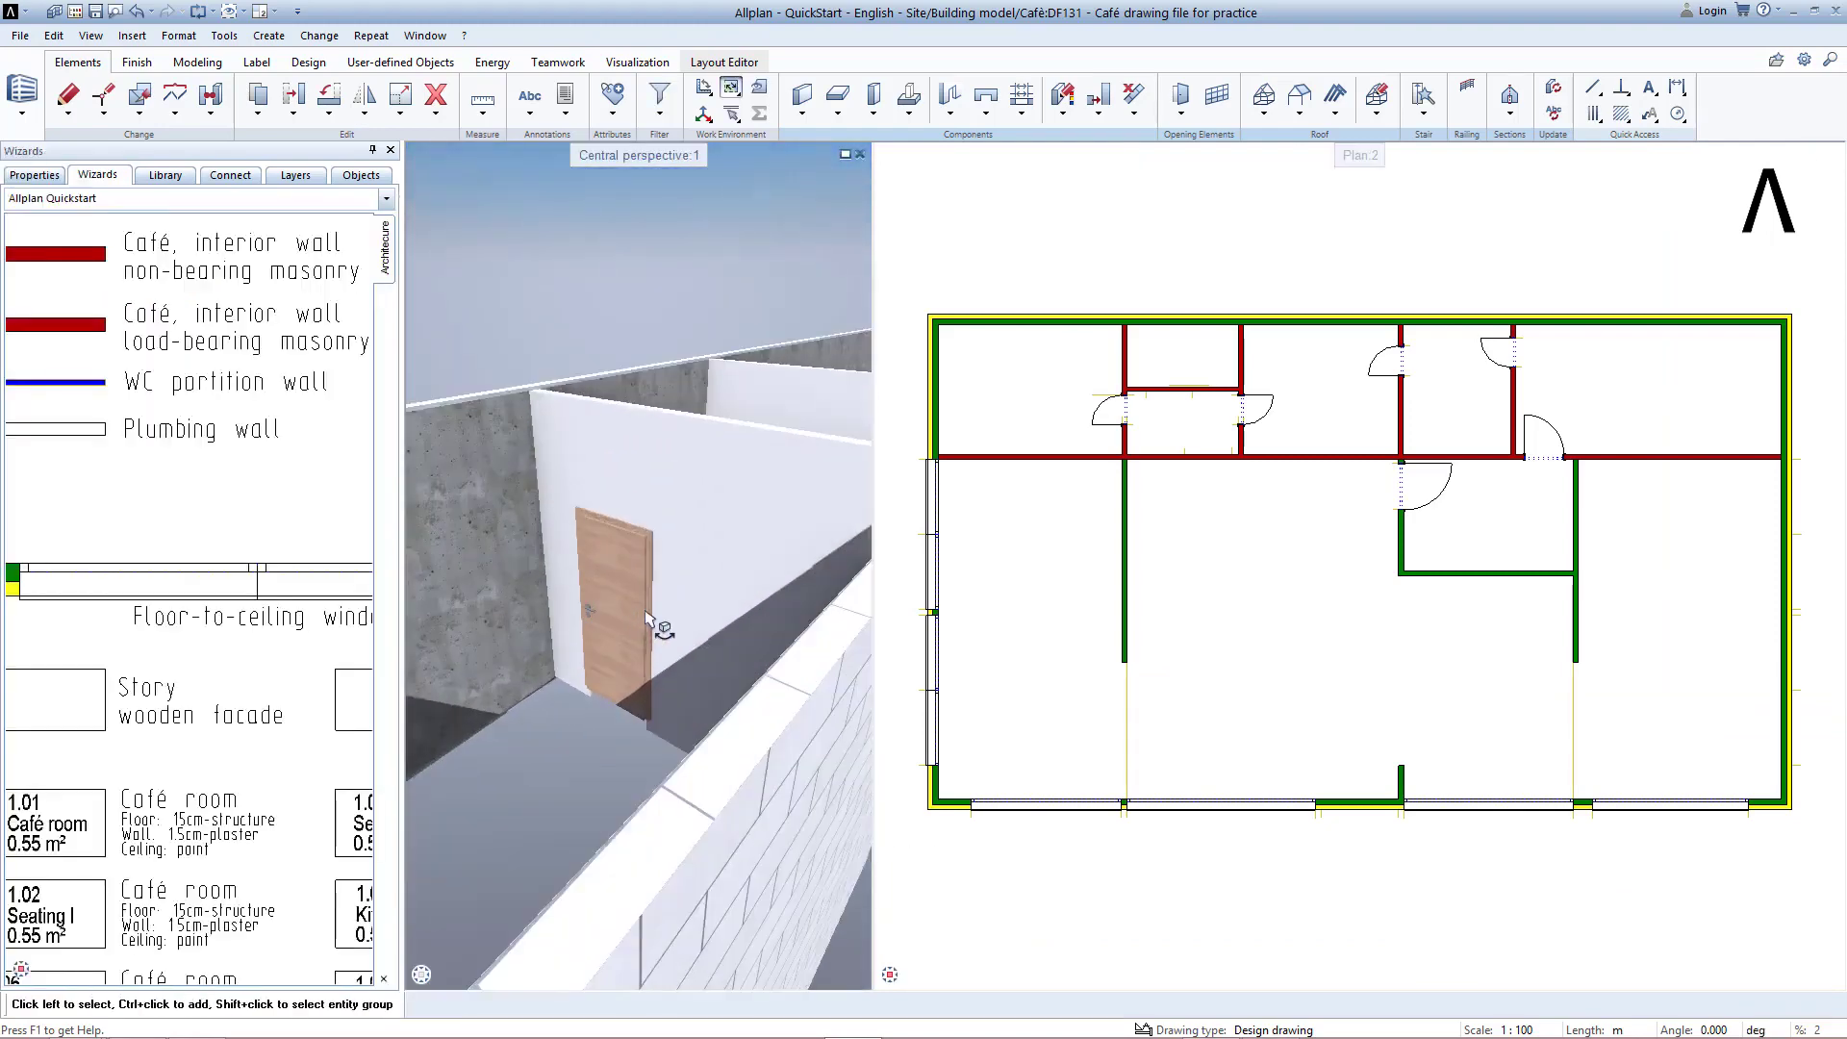
scroll(661, 654, "down", 8)
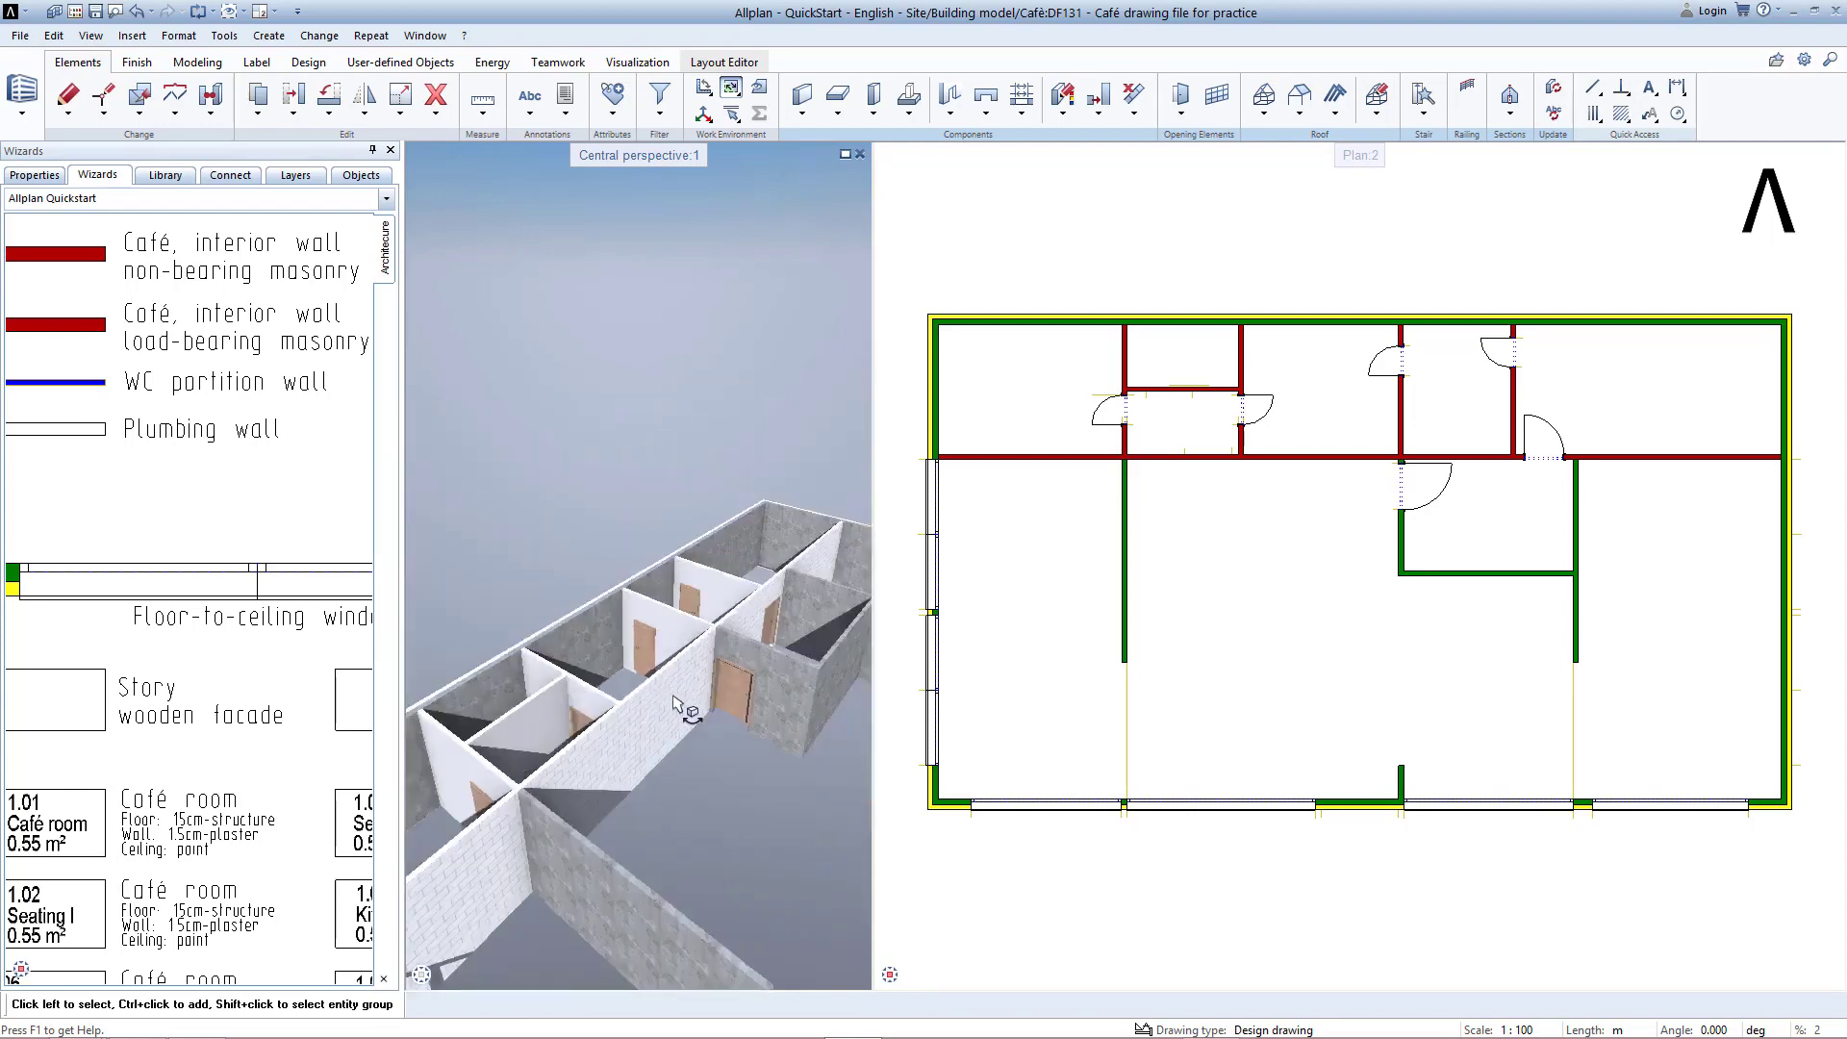
scroll(722, 814, "down", 5)
middle_click_drag(721, 816, 635, 759)
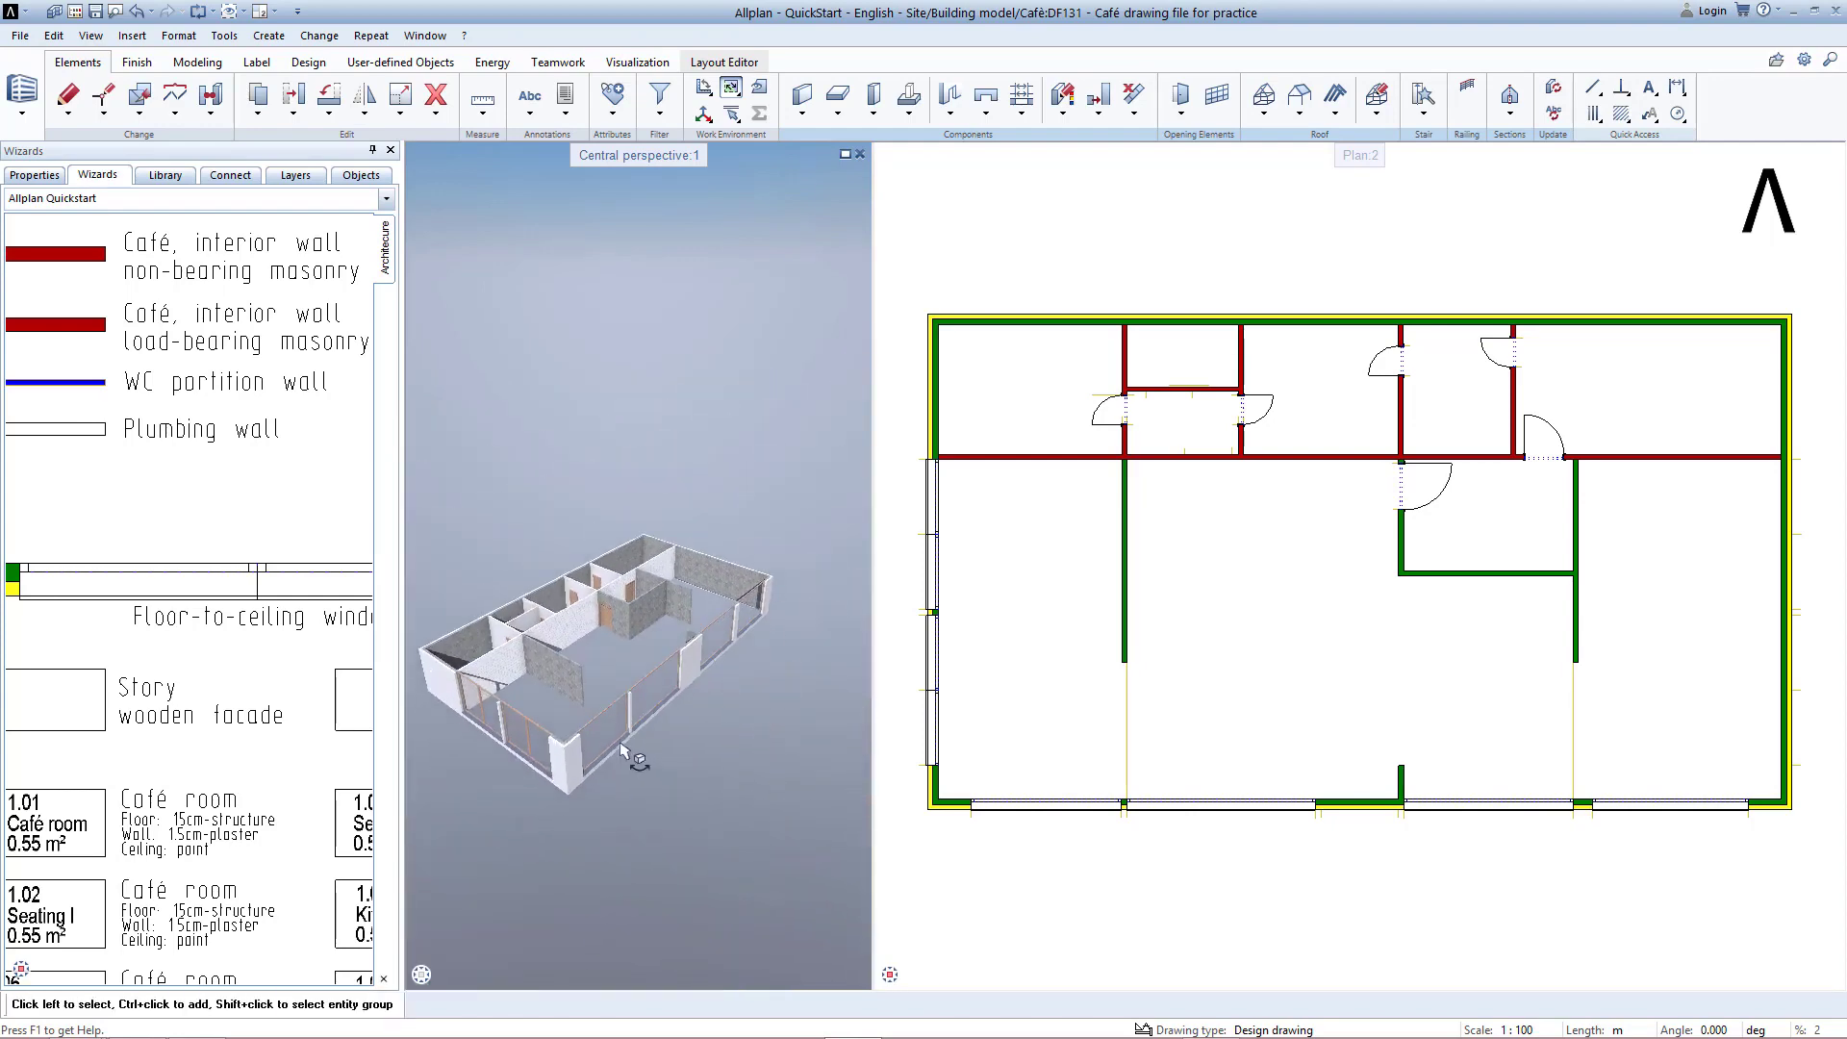
scroll(627, 724, "up", 8)
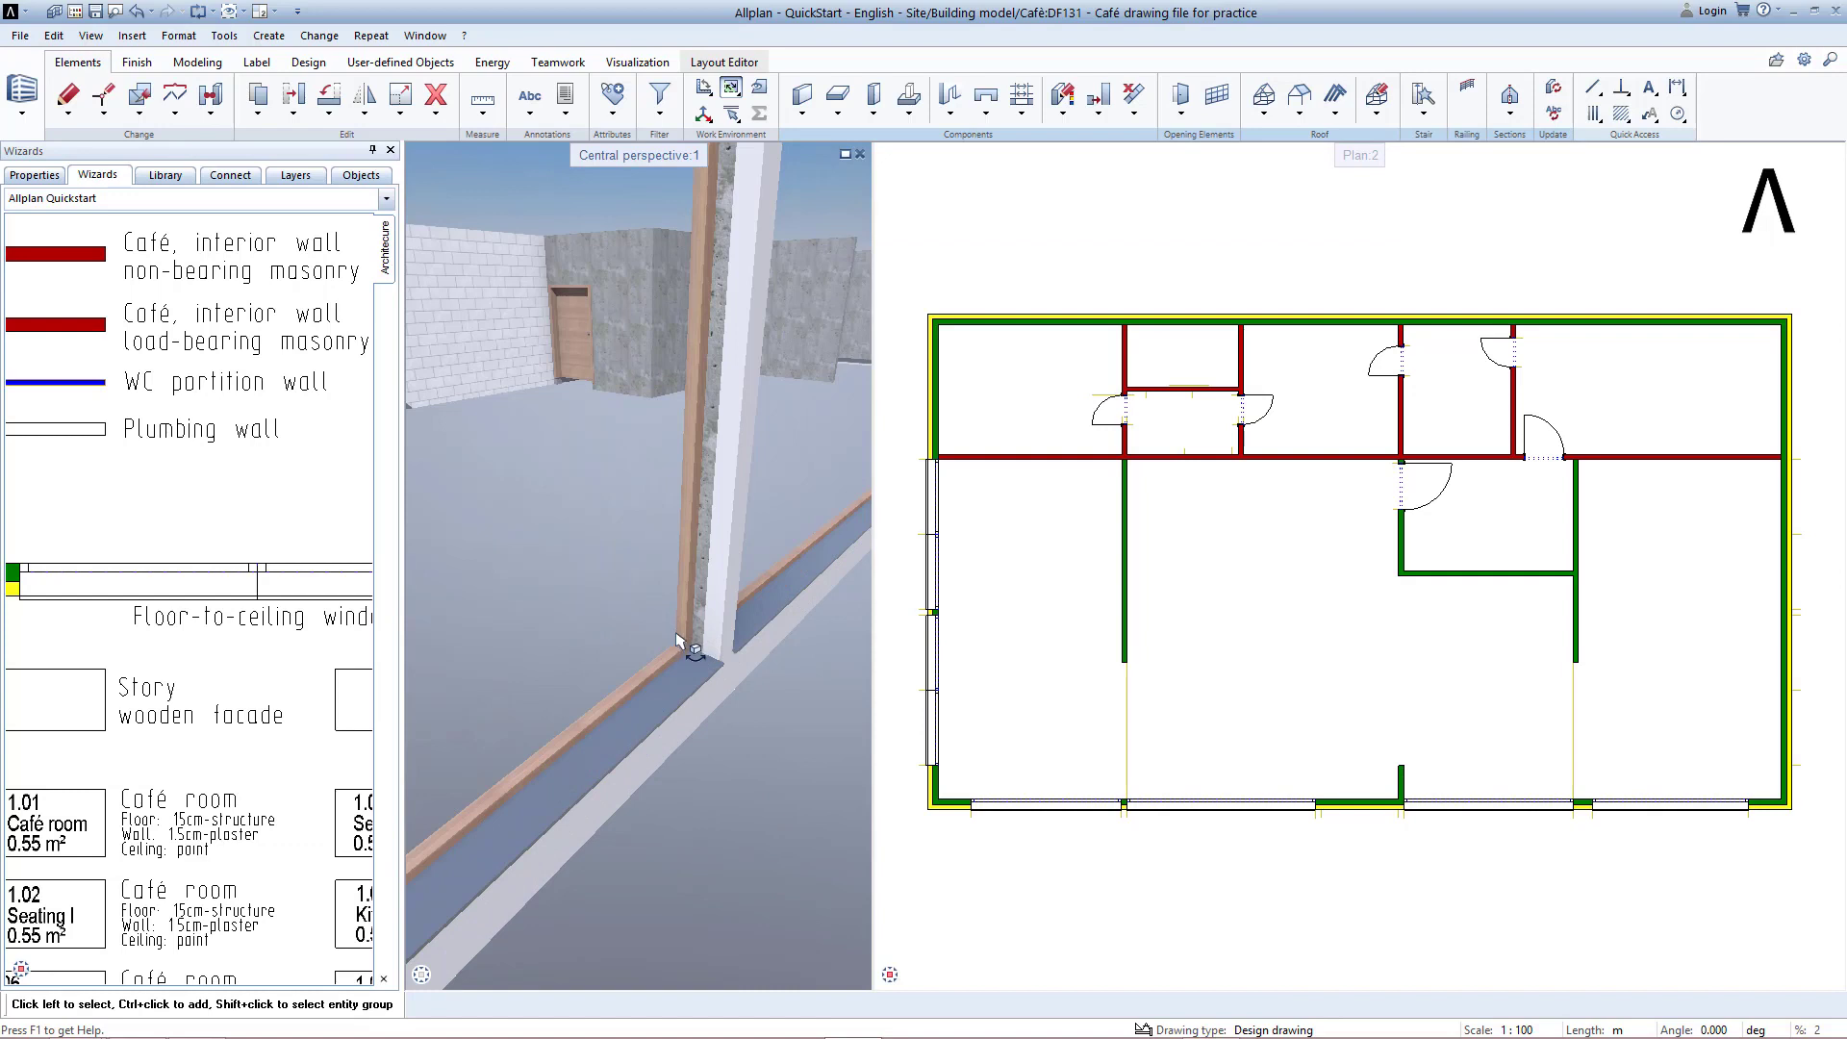
scroll(677, 640, "down", 10)
scroll(638, 685, "up", 3)
scroll(638, 685, "up", 3)
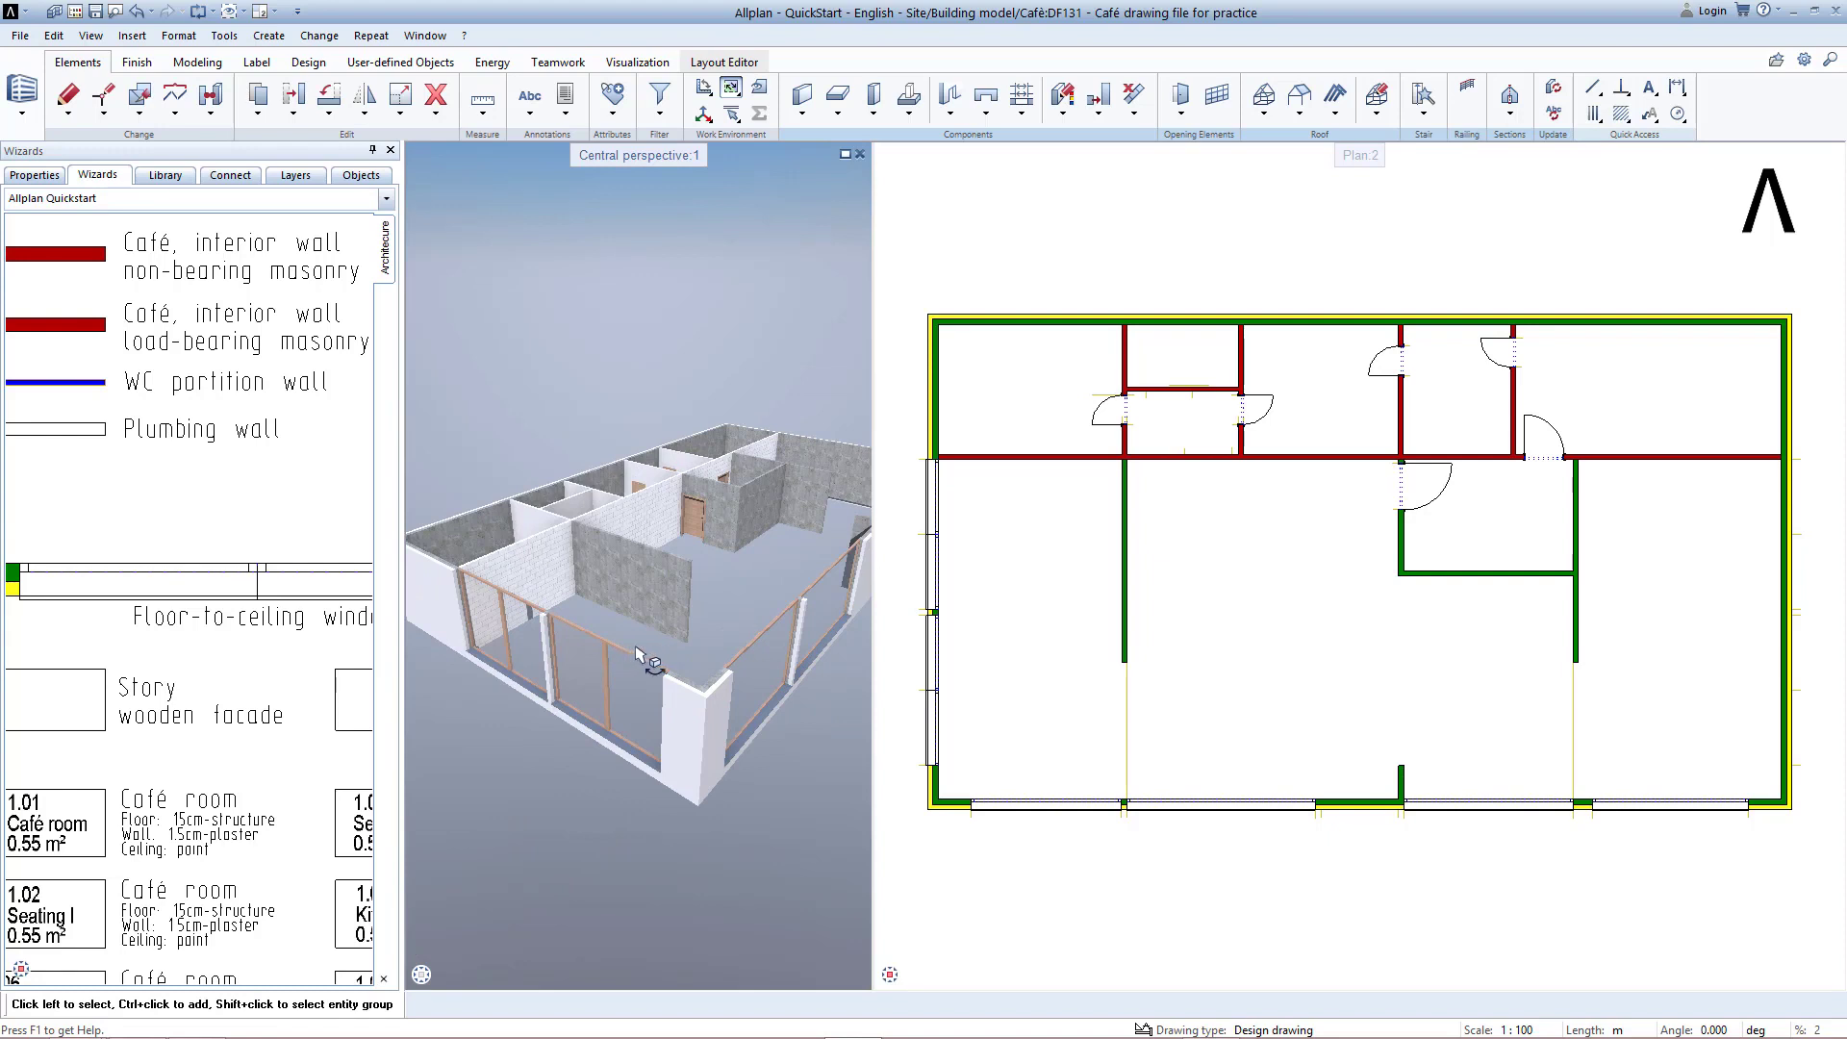
middle_click_drag(693, 612, 766, 589)
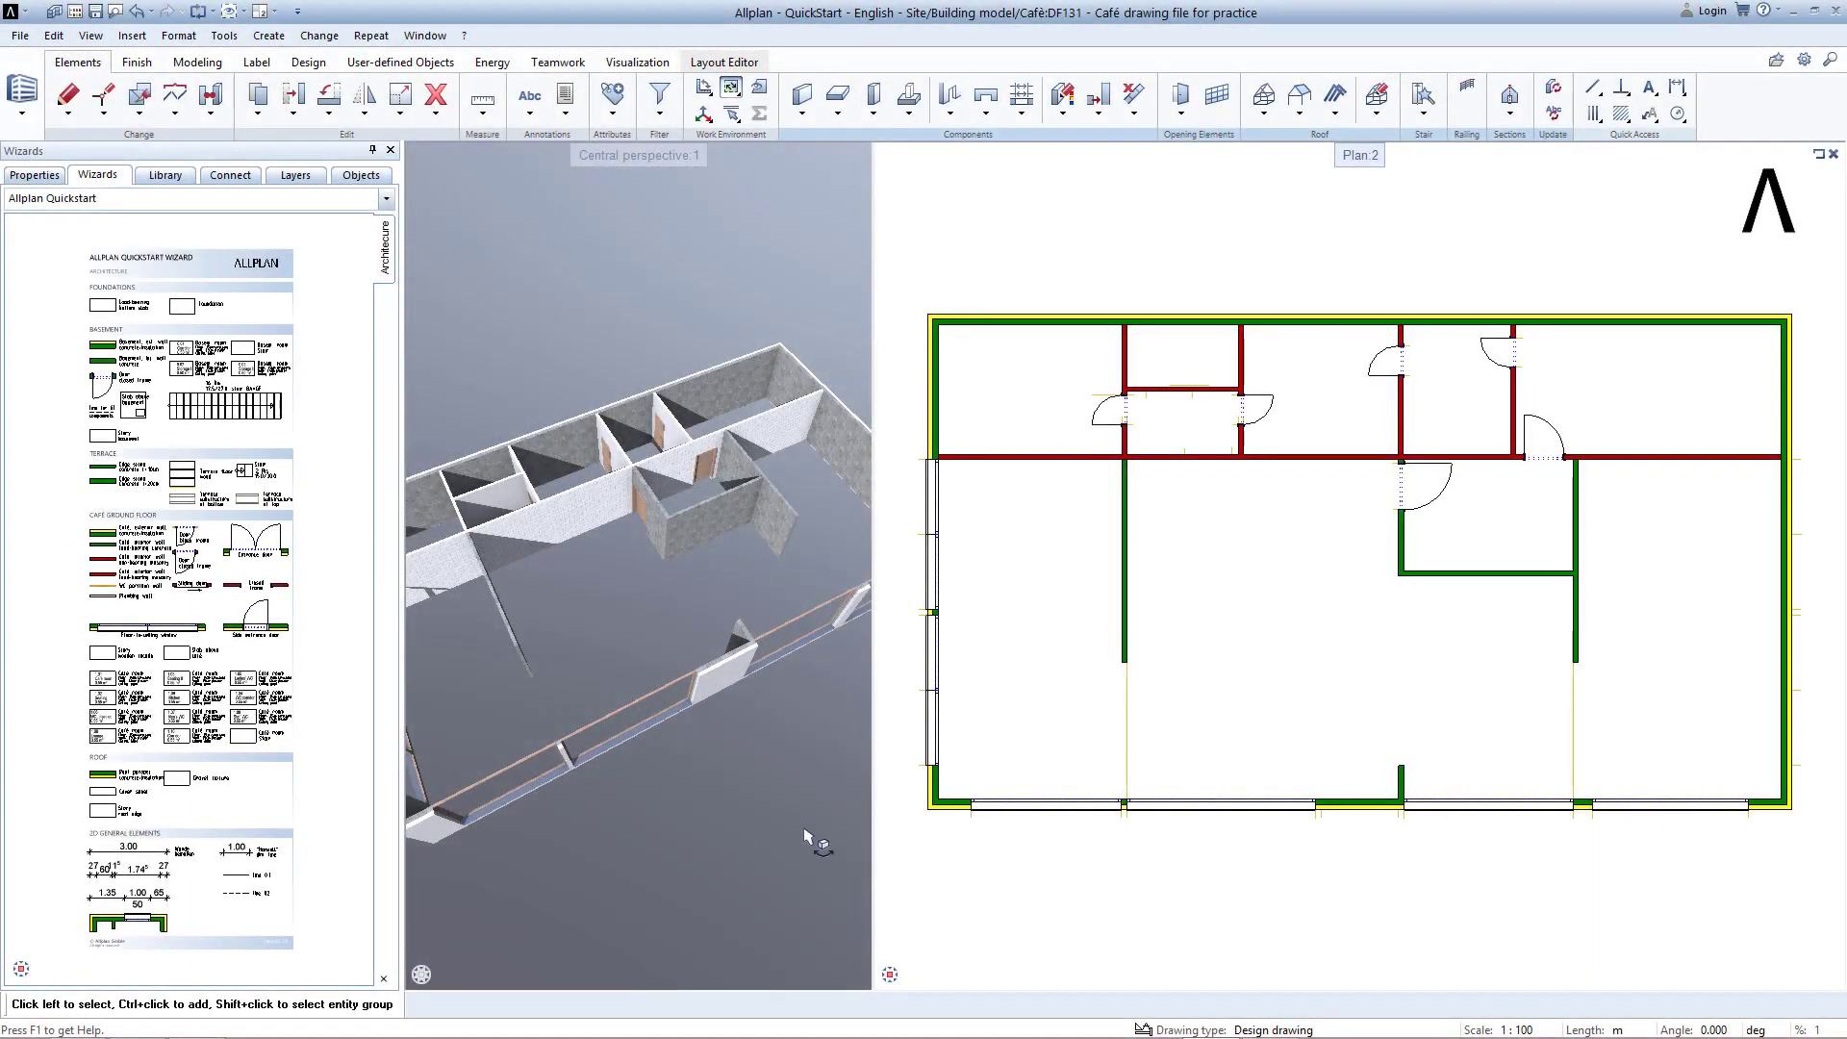
Step: Create the room from the wizard's predefined 1.01 Café room in the large central area between the guide lines
scroll(109, 677, "up", 5)
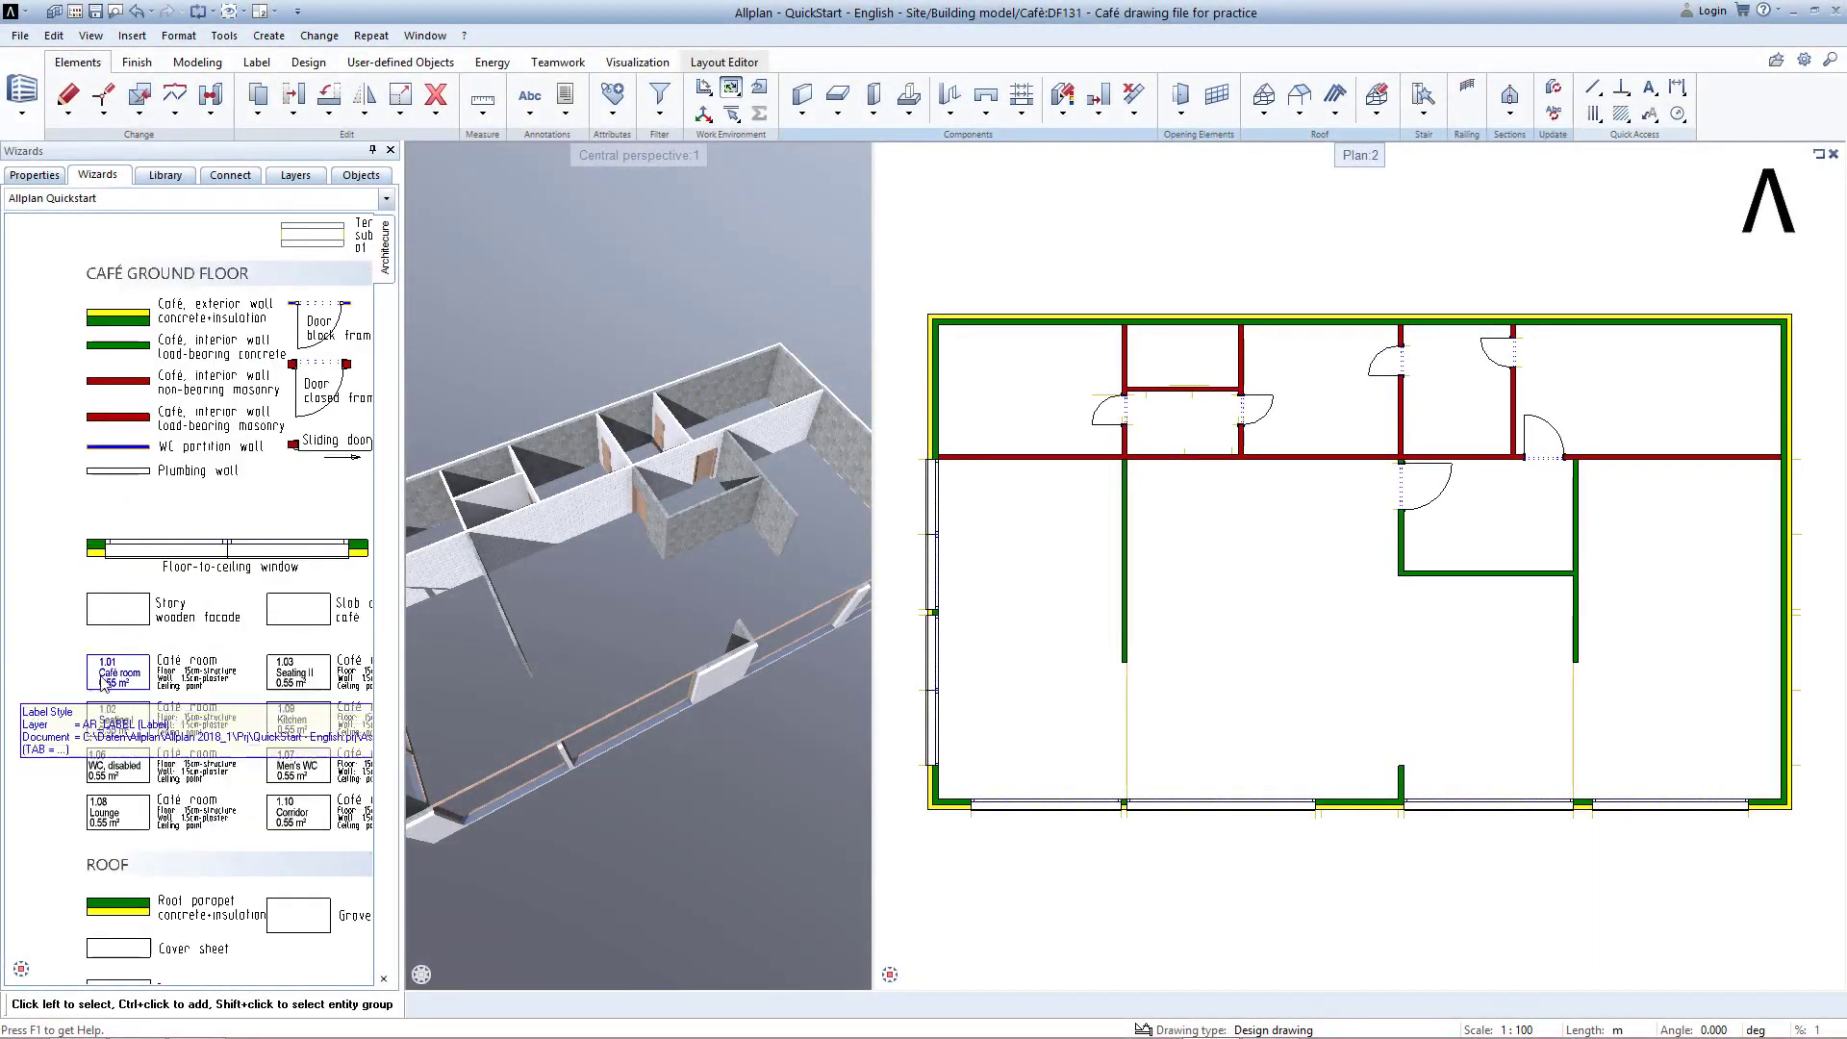
scroll(109, 677, "up", 1)
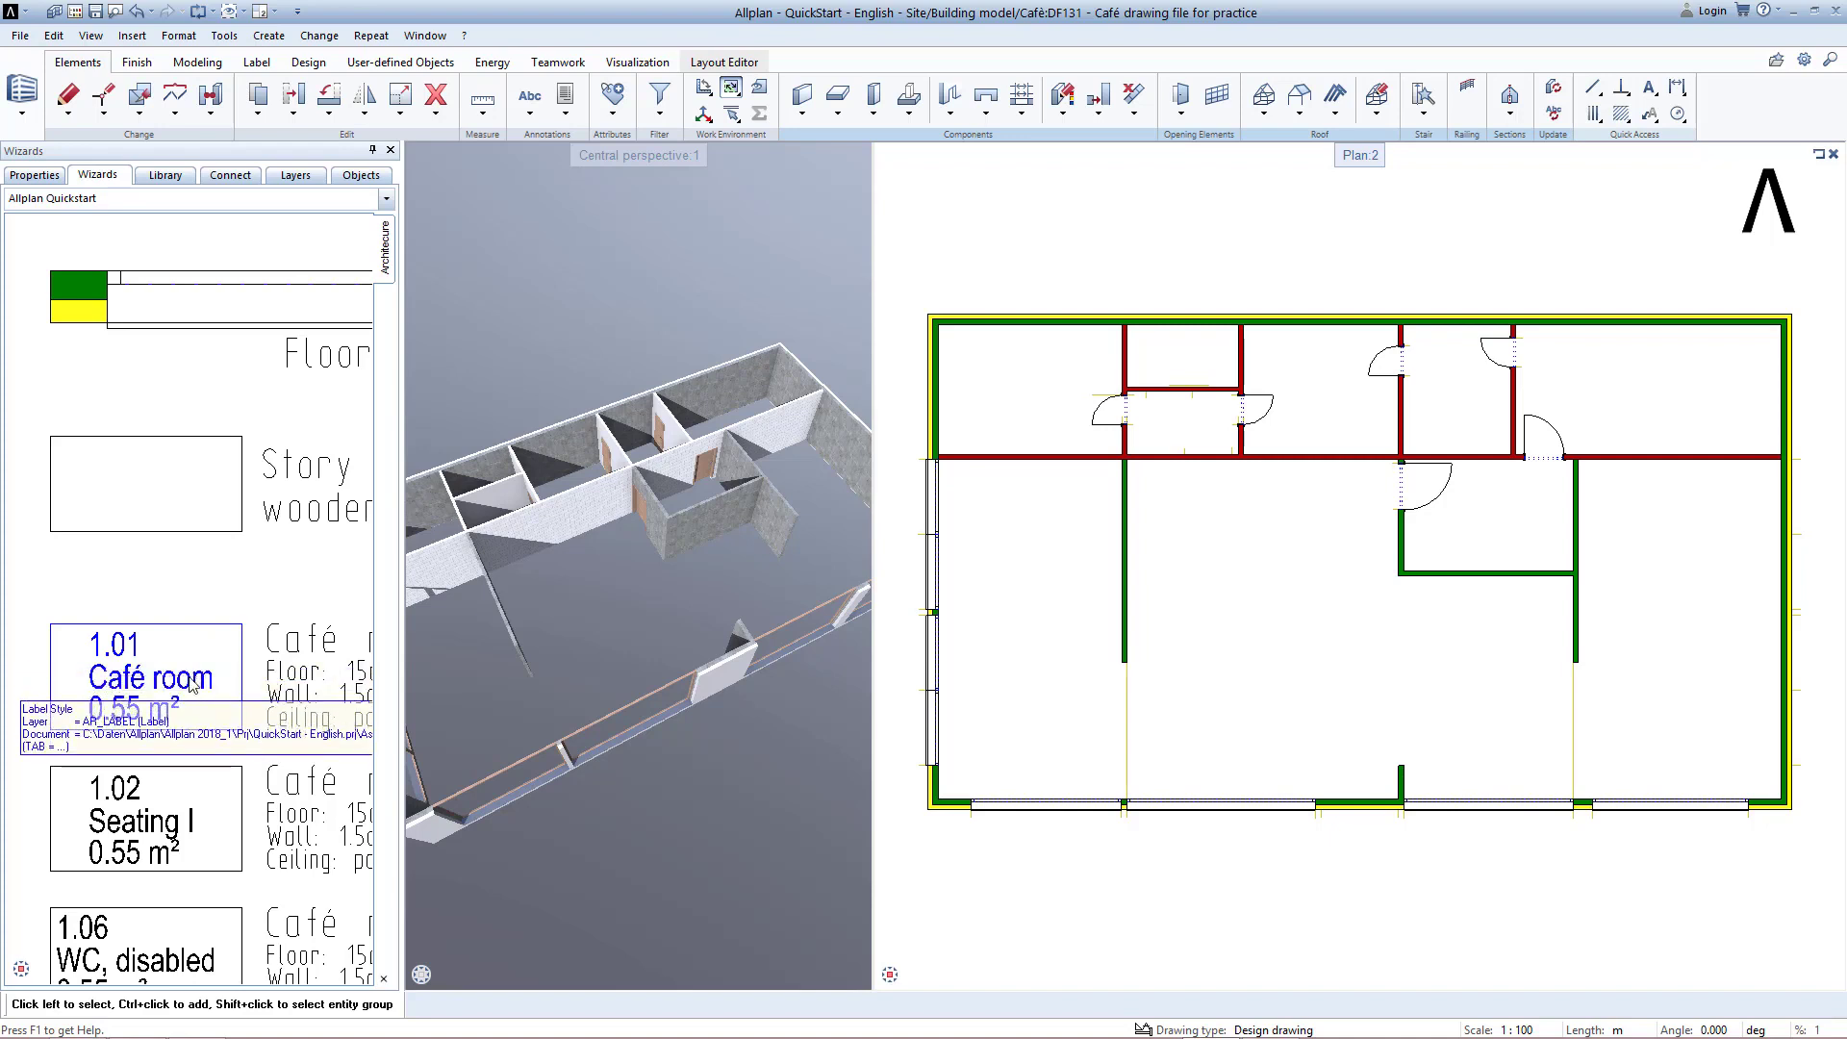
left_click(208, 650)
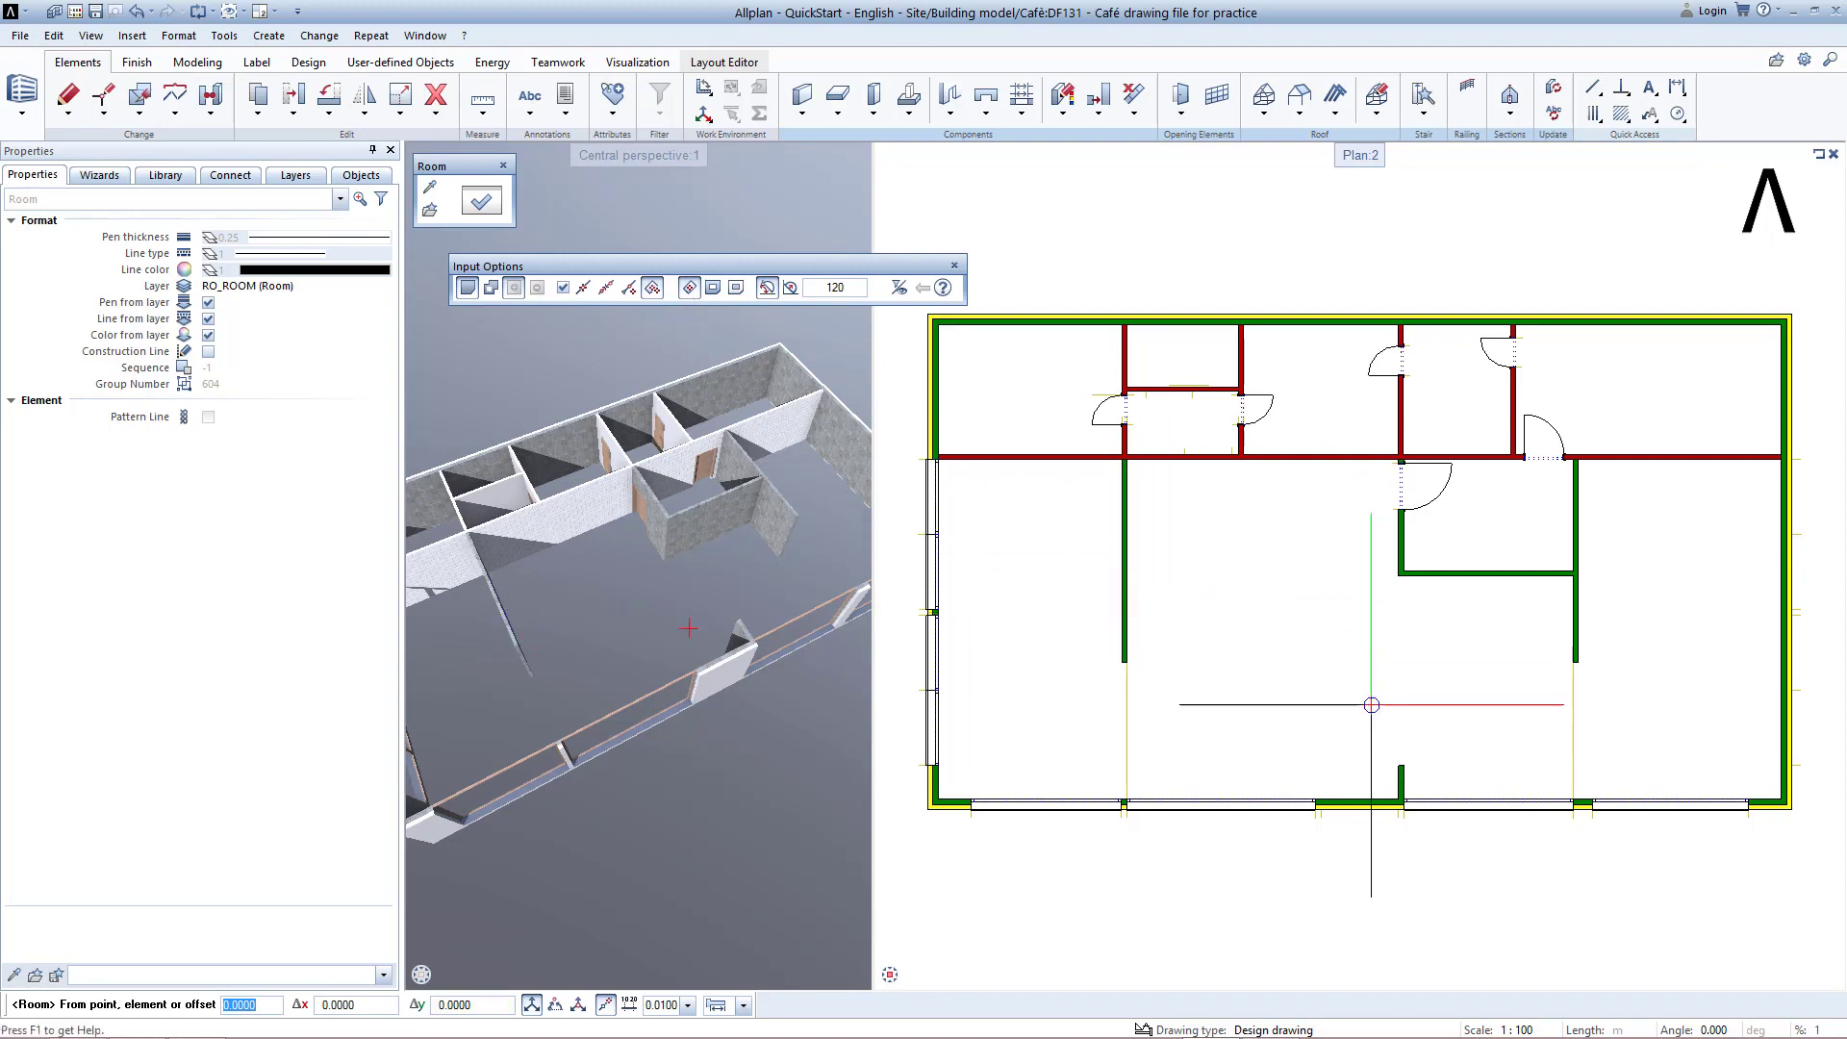
left_click(1317, 633)
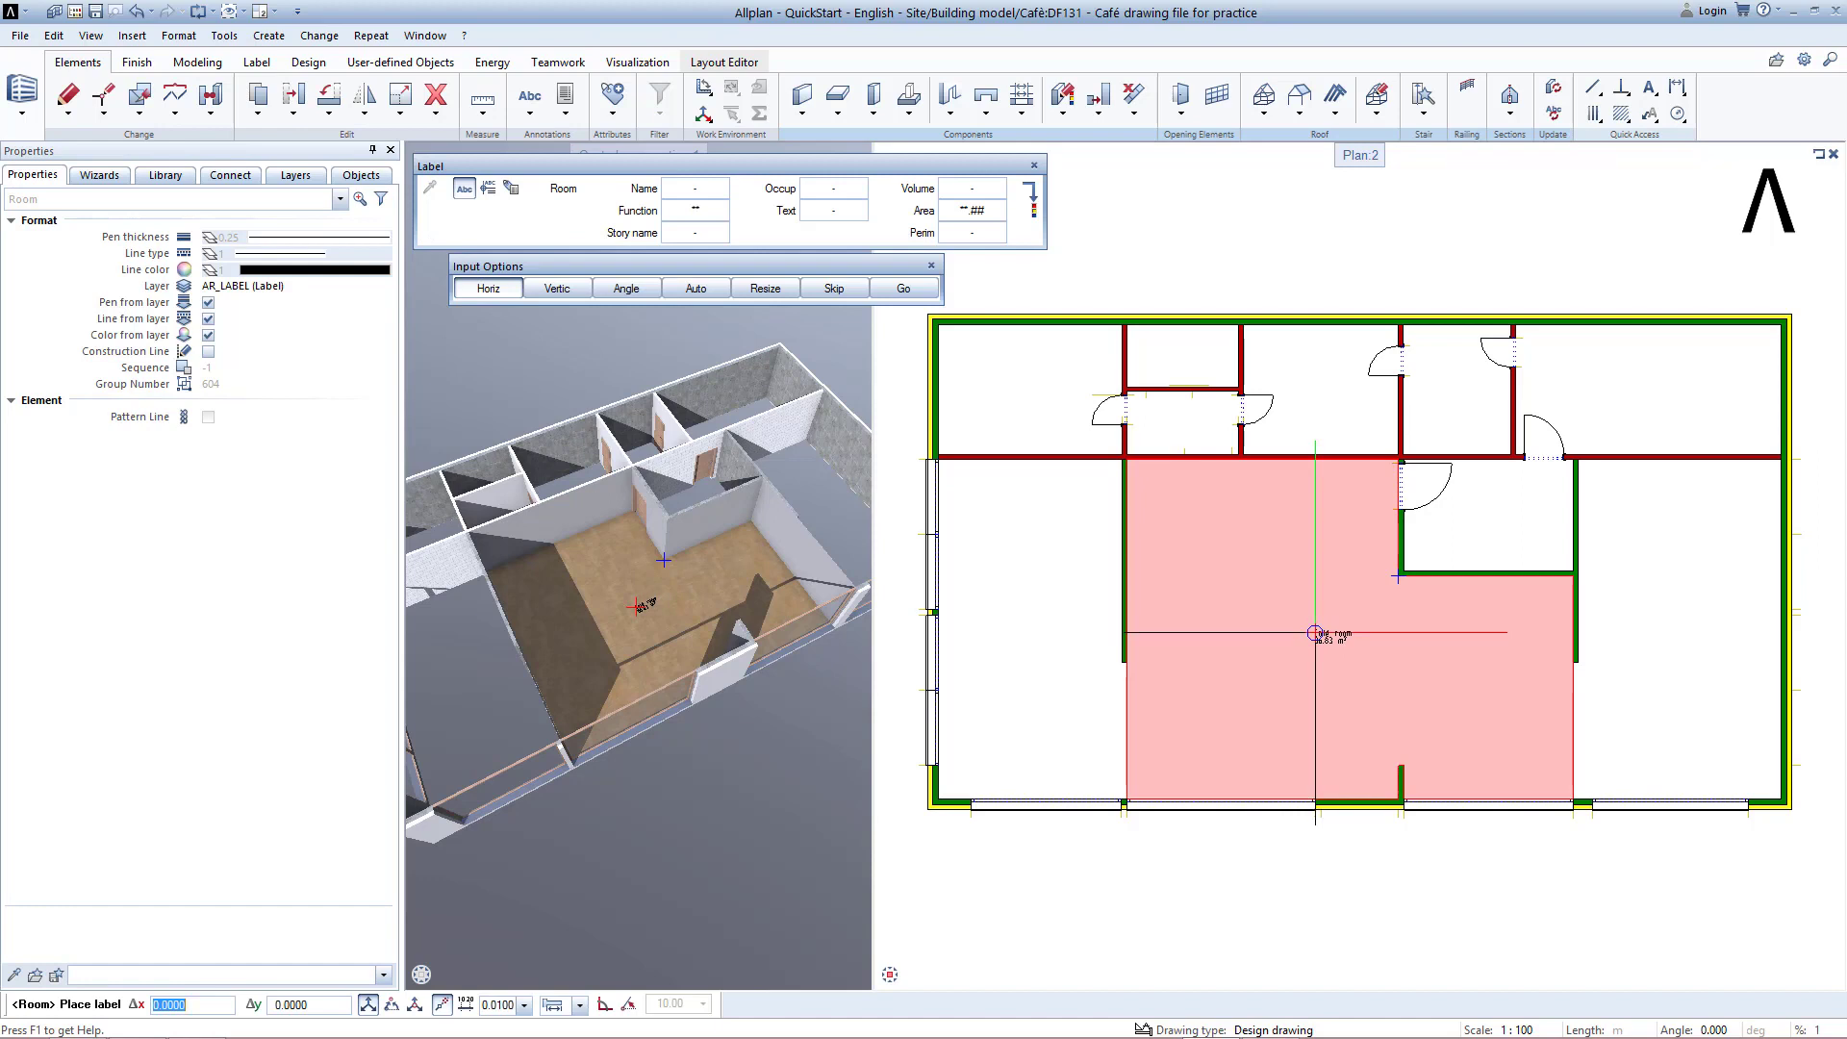
Step: Switch the café room's label from individual attributes to the label style 1 Raumstempel ein
scroll(1314, 632, "up", 5)
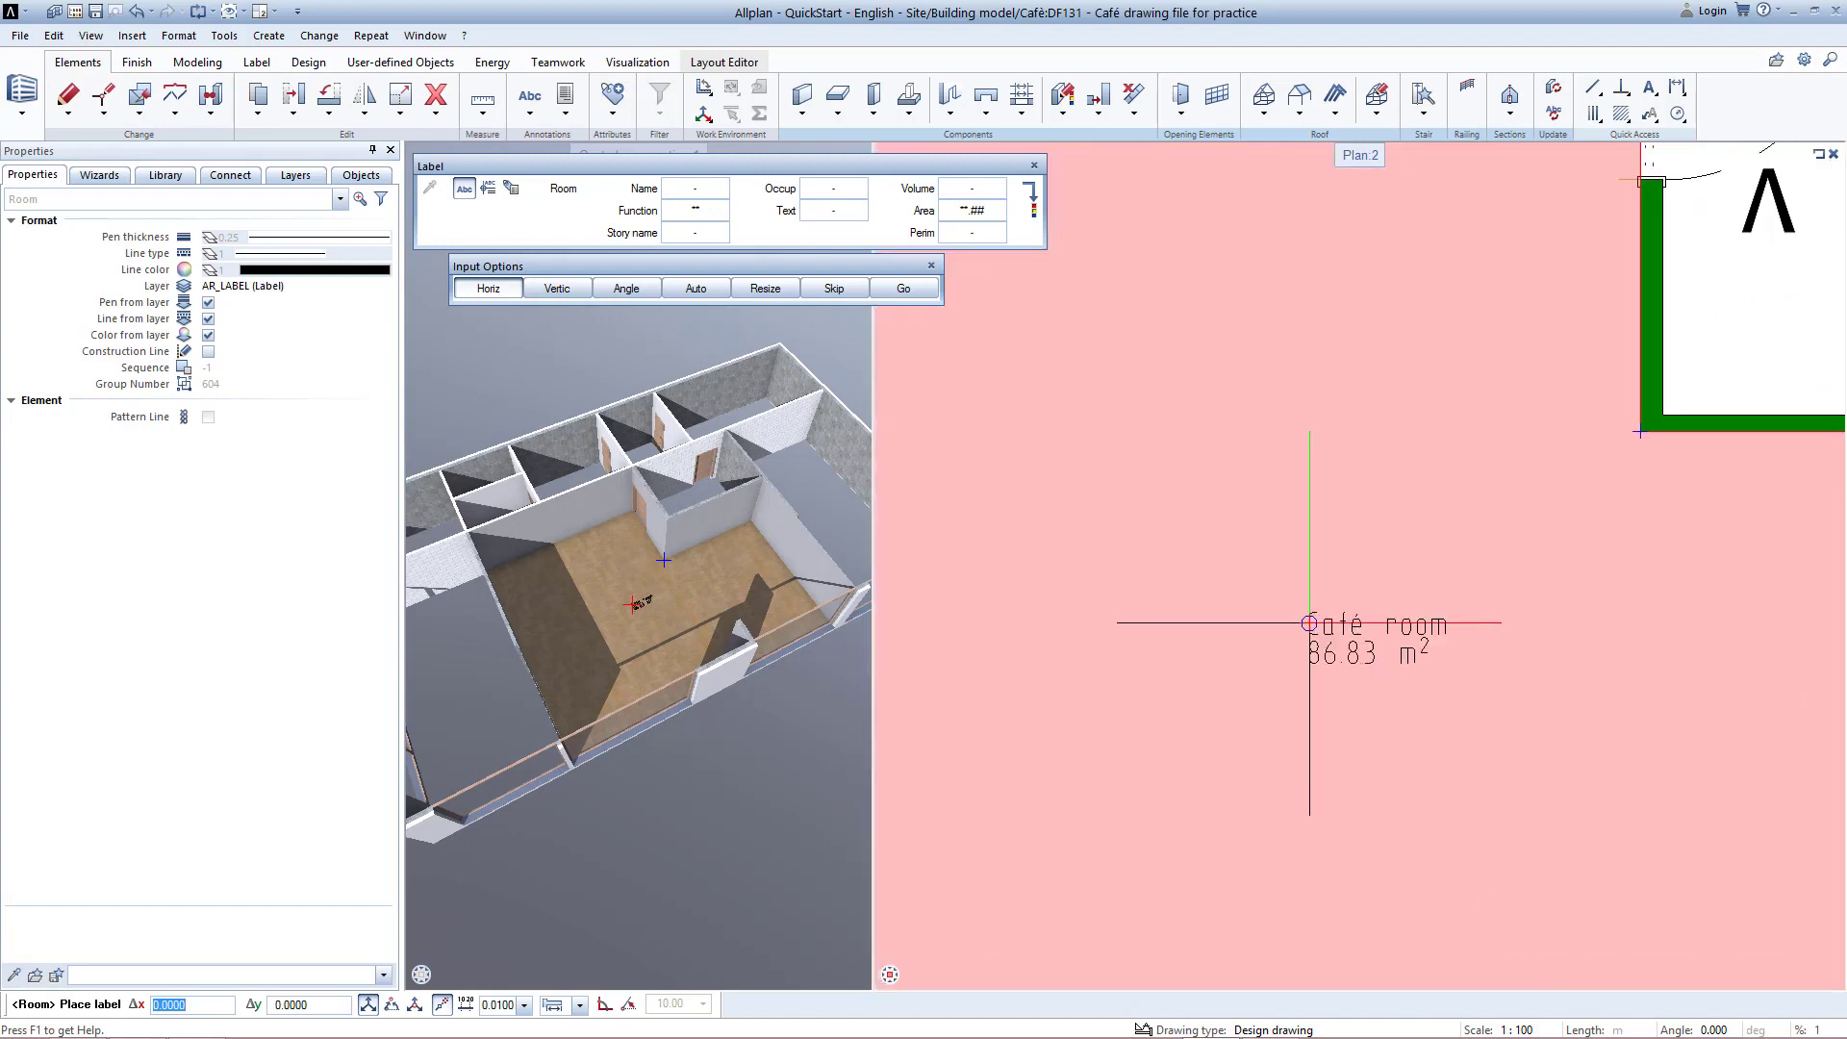
scroll(1309, 623, "down", 5)
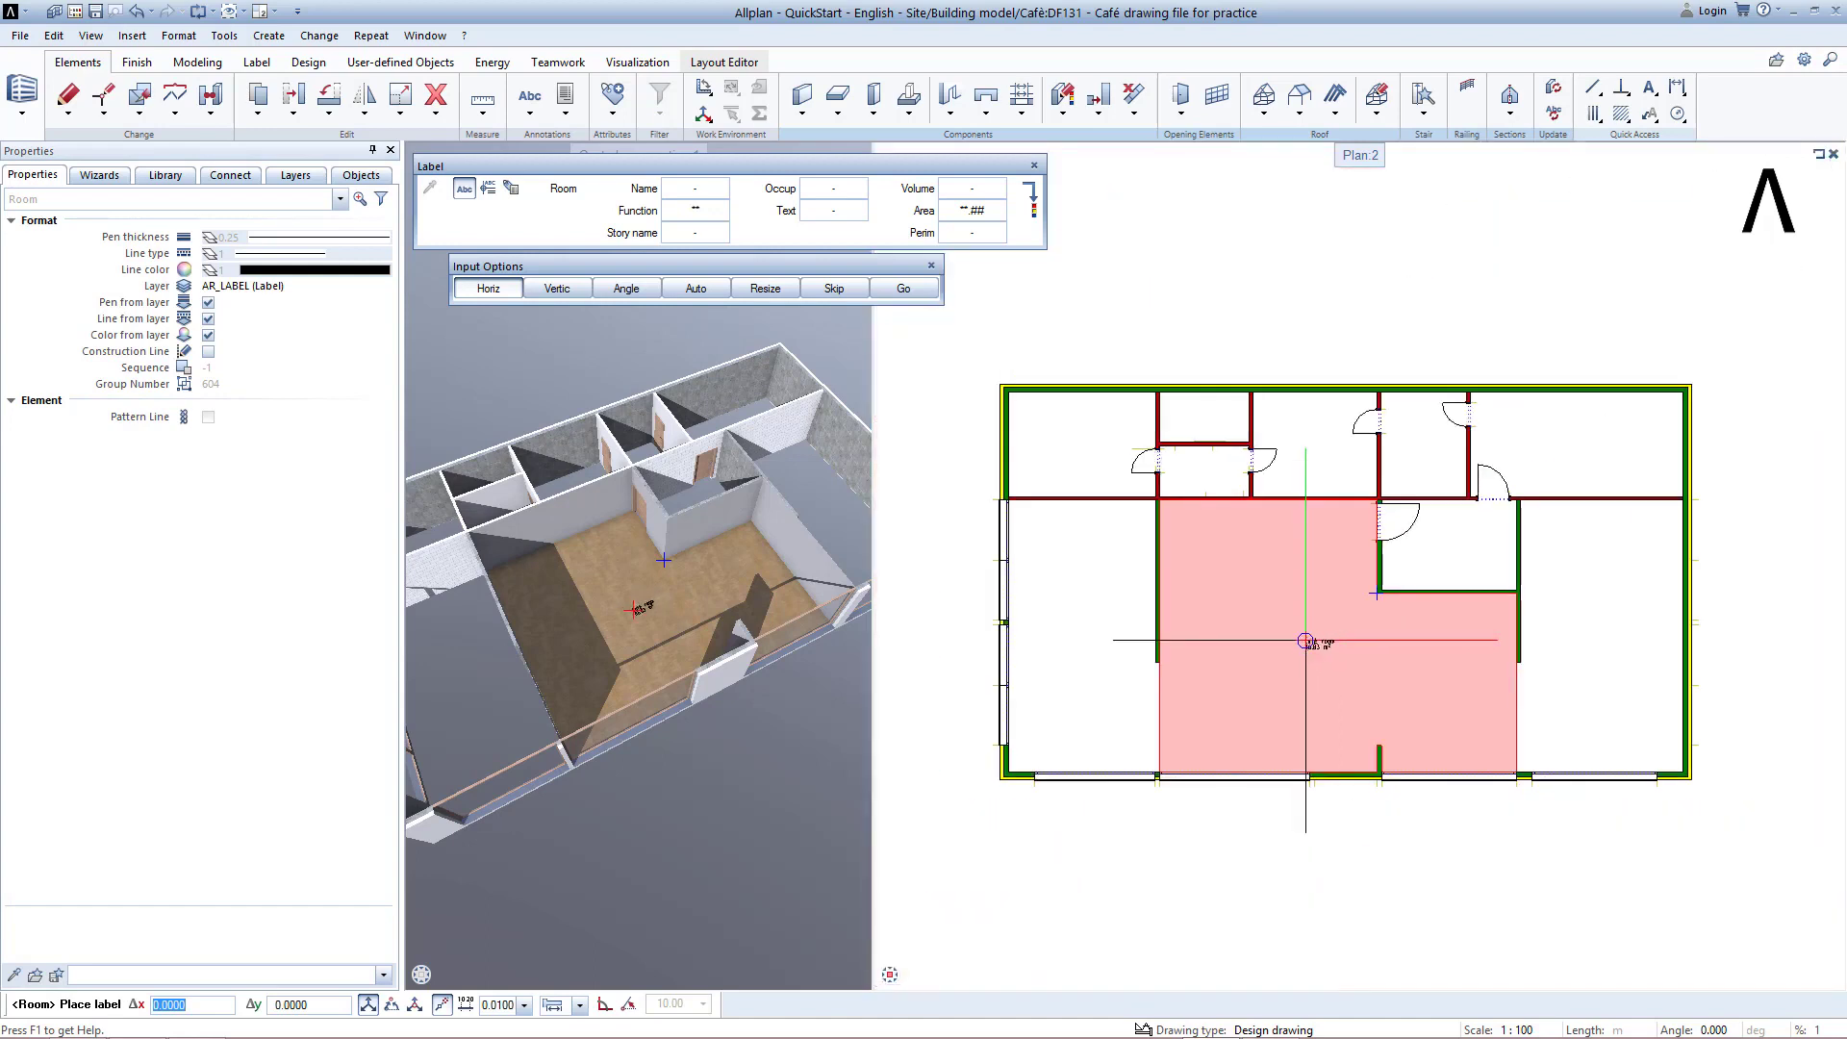
left_click(489, 190)
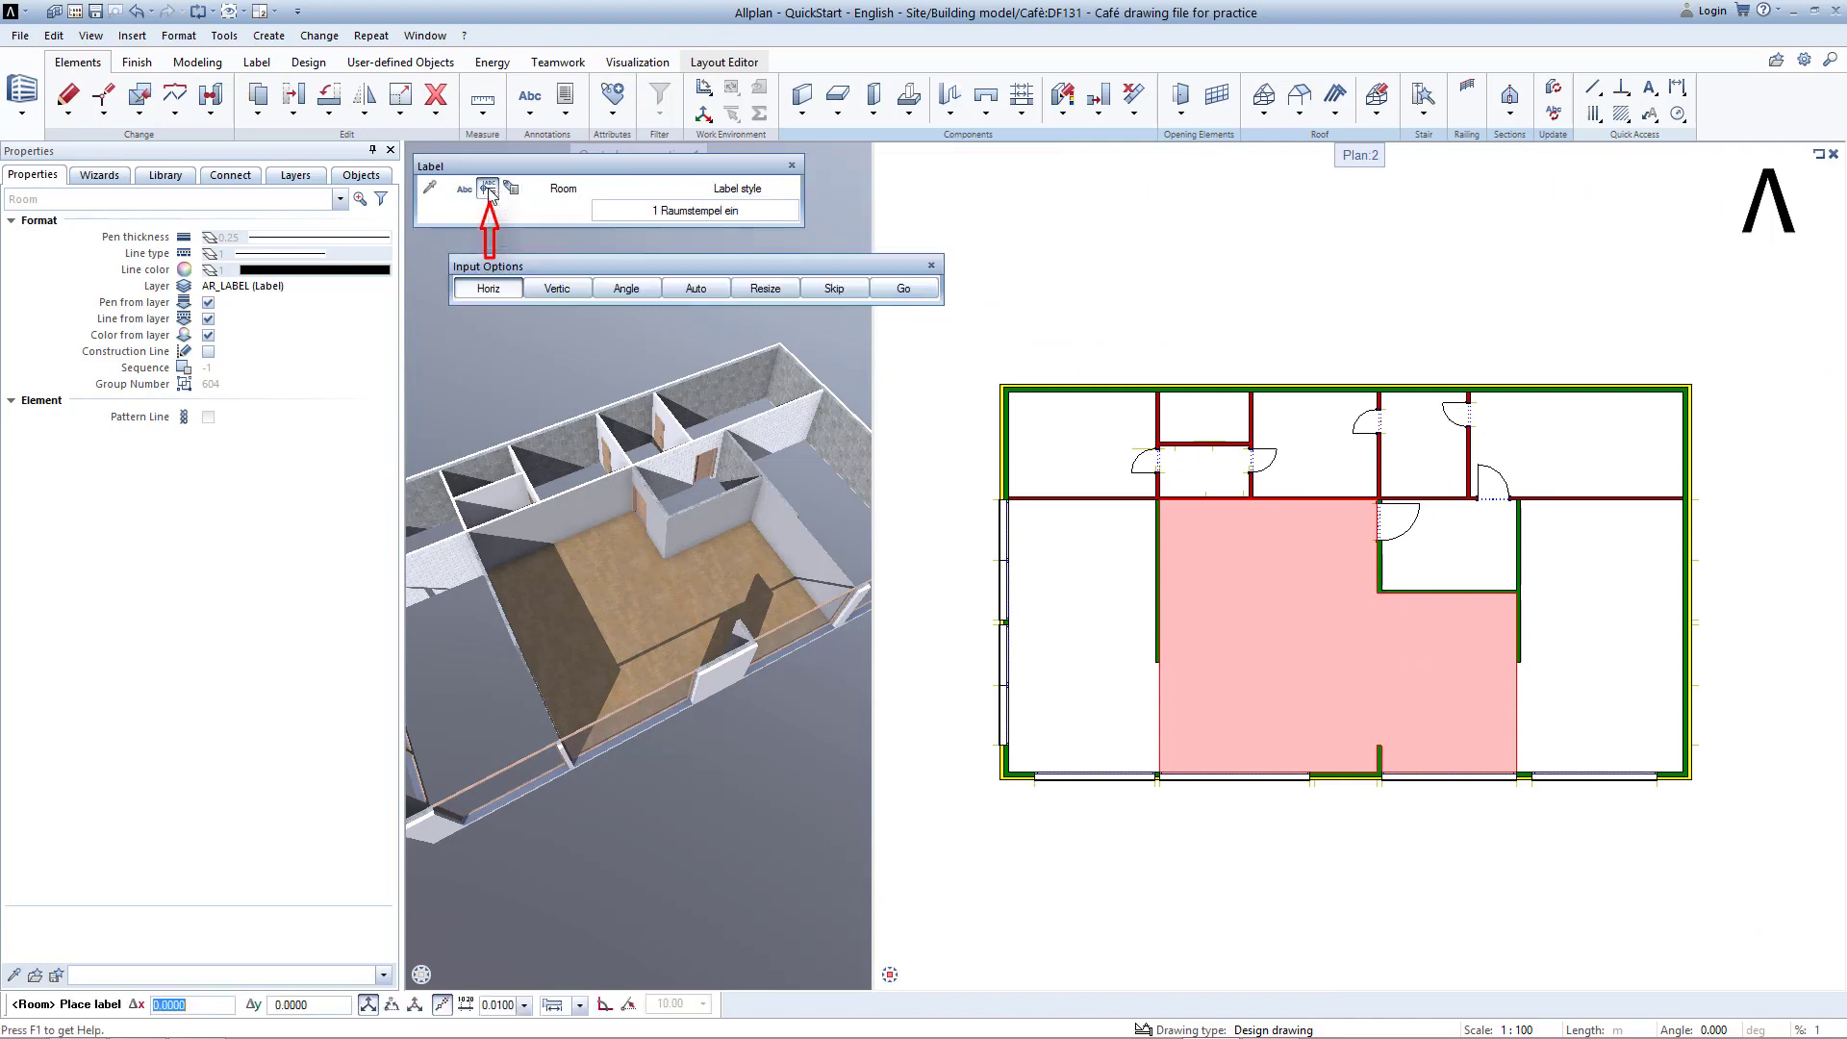
Step: Select the project label style 1 Raumstempel einfach from subfolder 1 Raum and place the café room's label near the room's centre
left_click(680, 212)
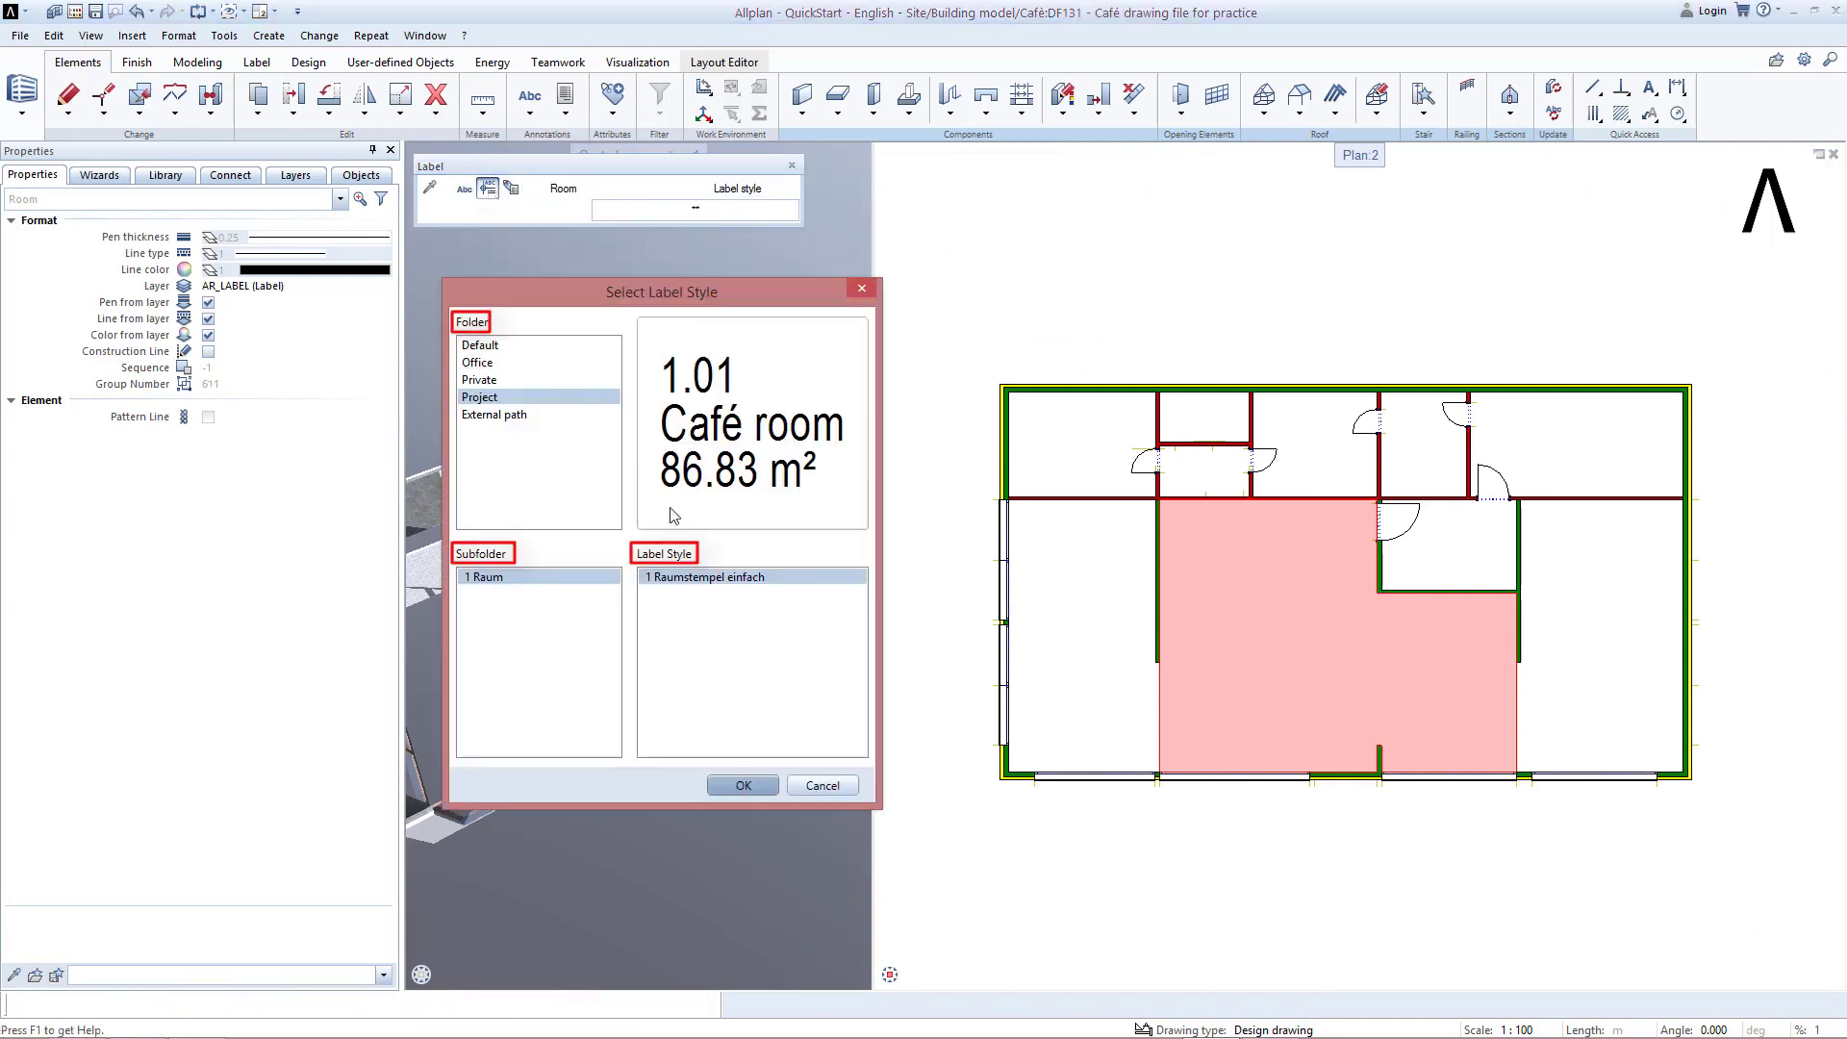
left_click(743, 785)
scroll(1262, 620, "up", 2)
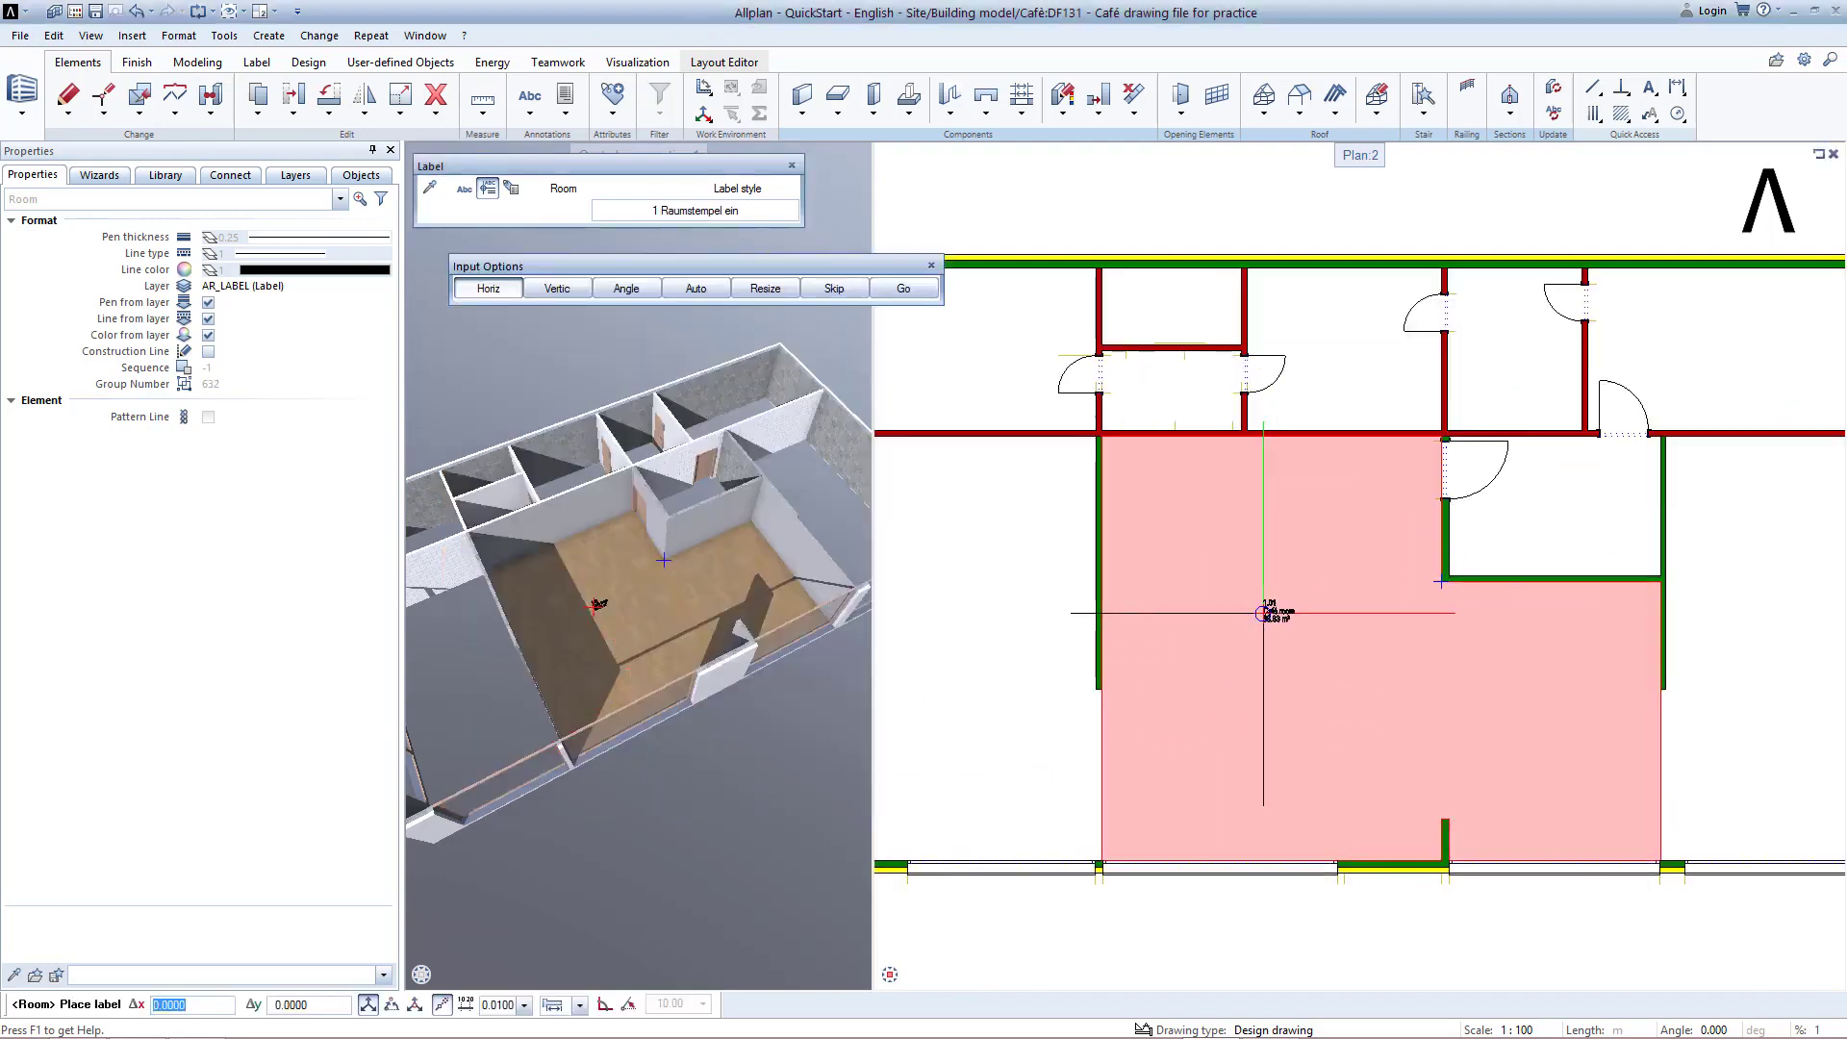
left_click(1261, 609)
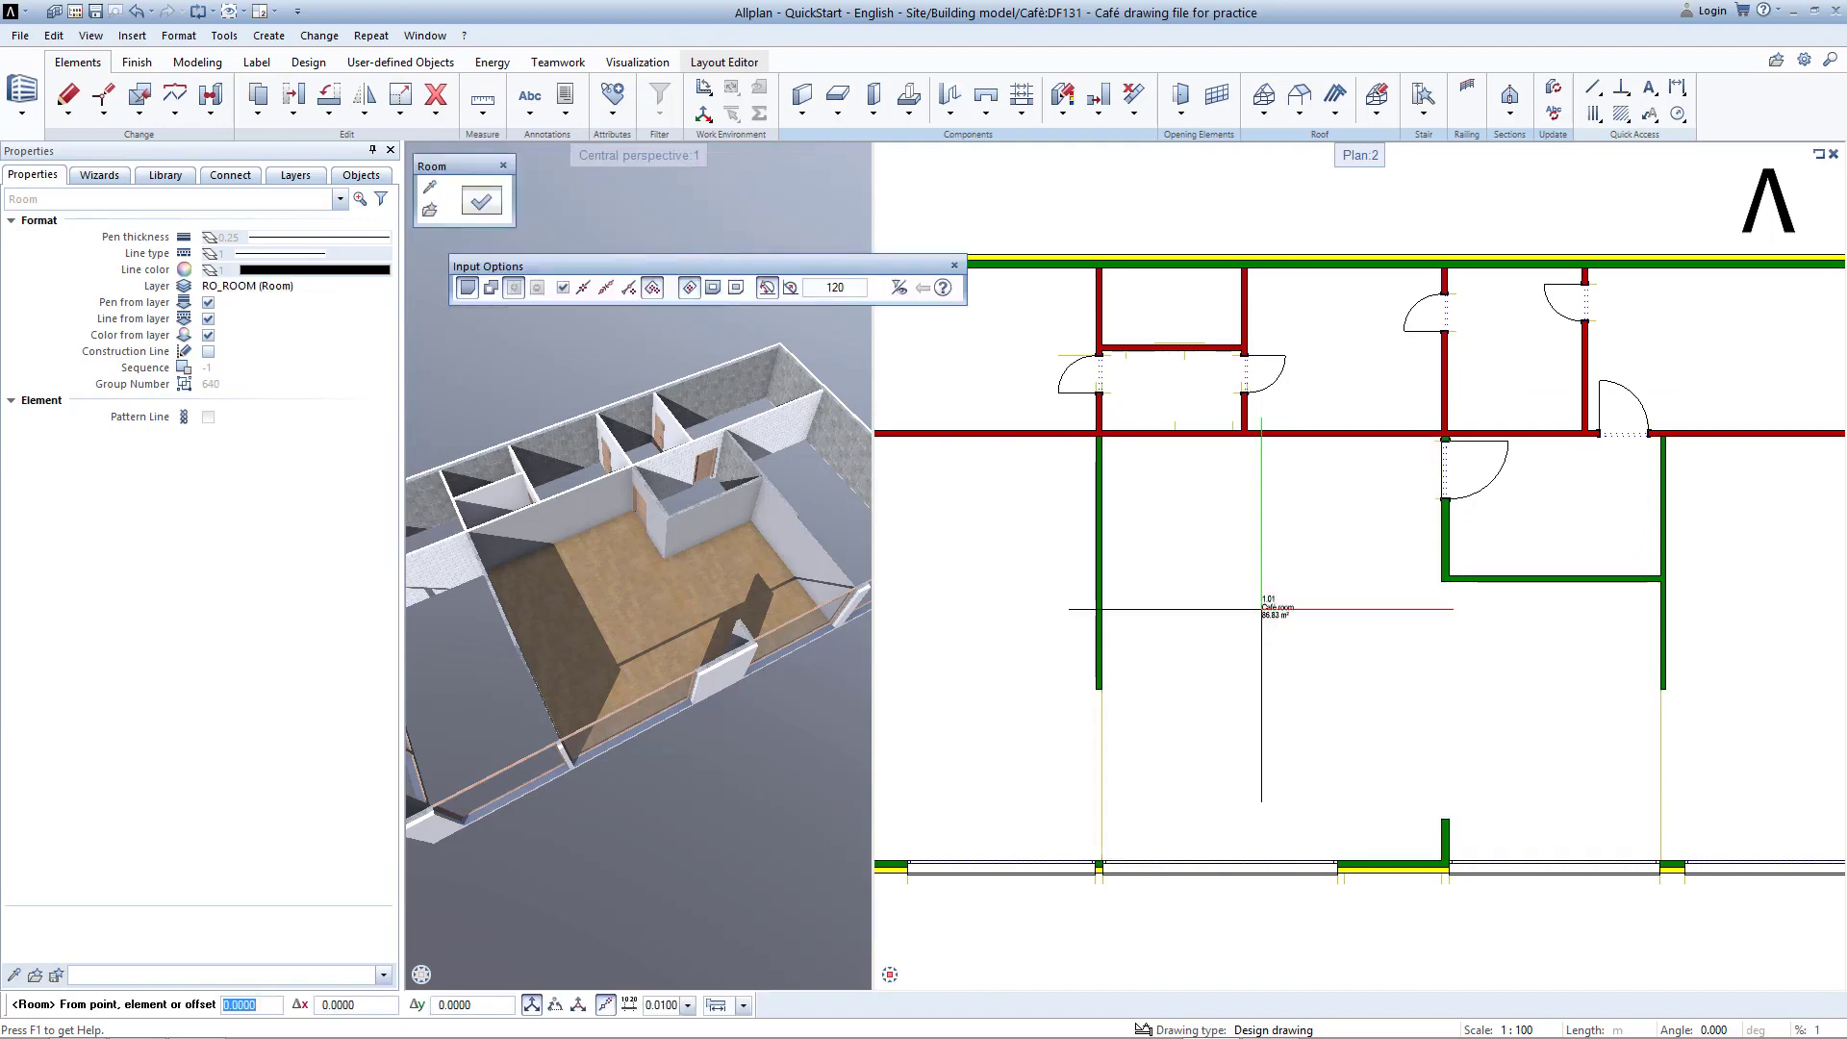
key("Escape")
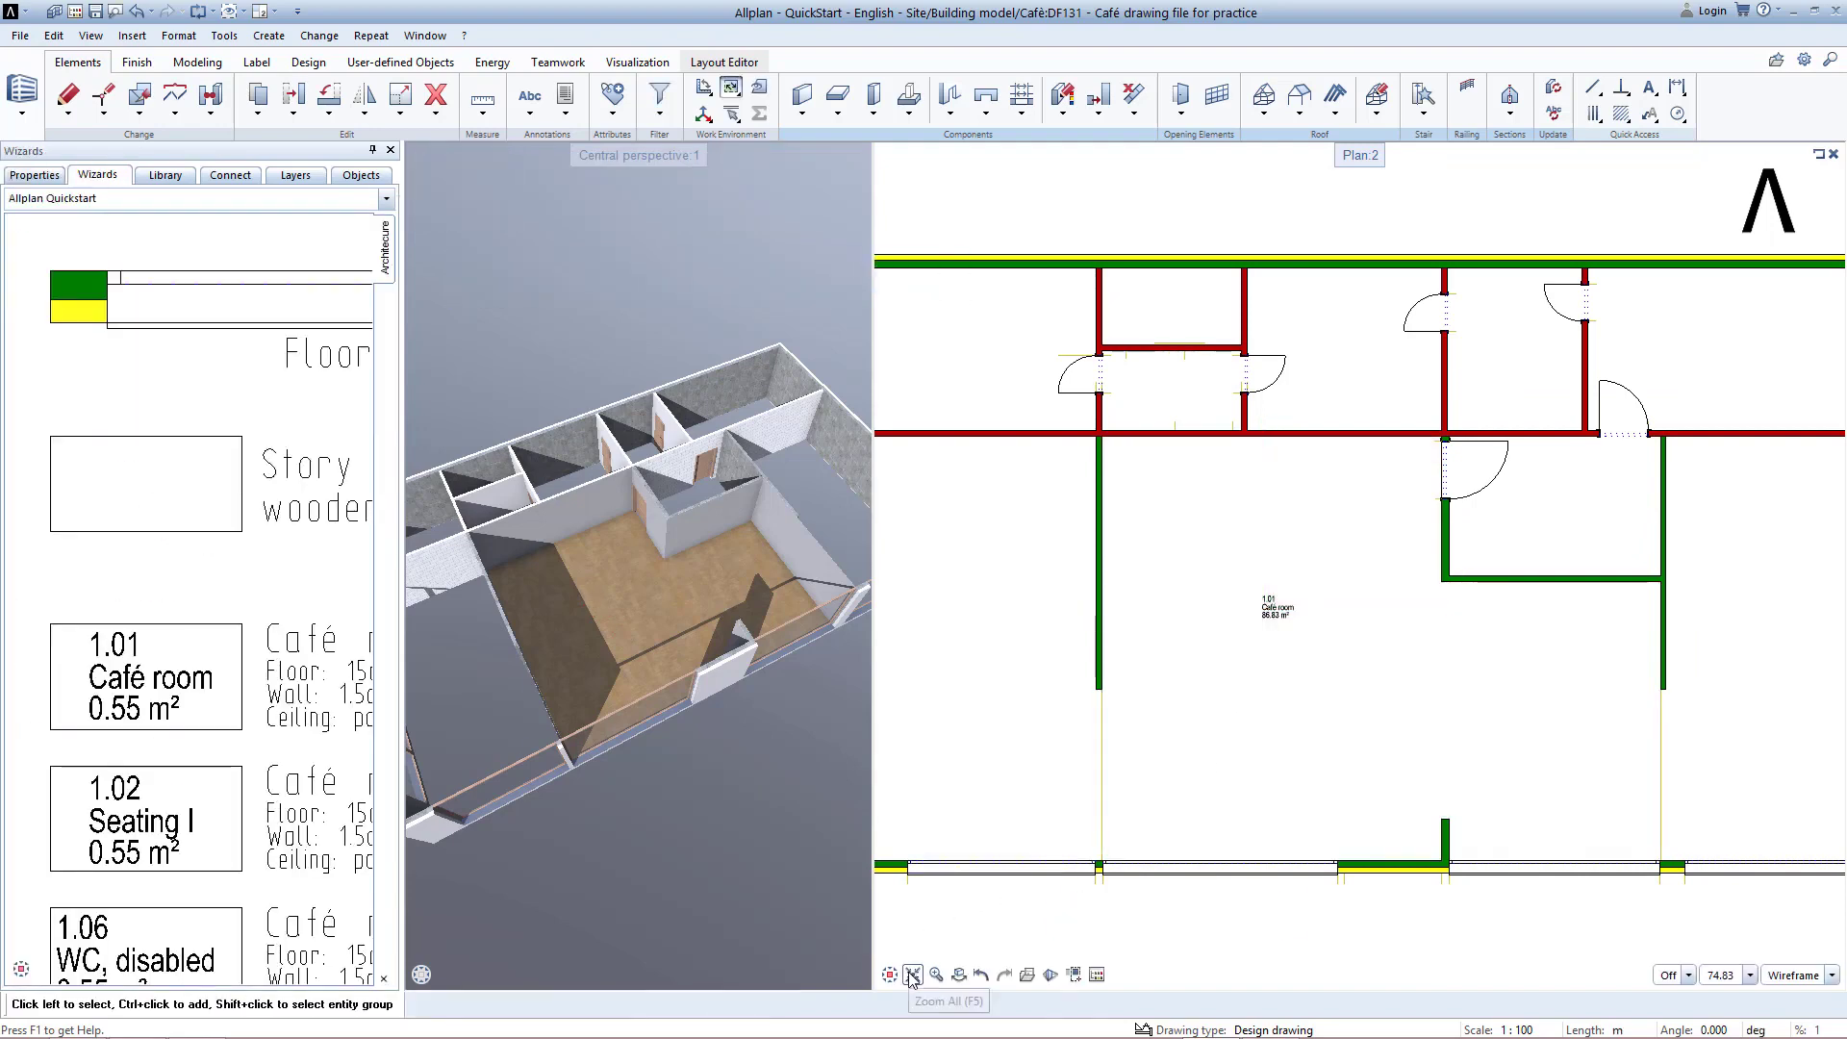
left_click(913, 975)
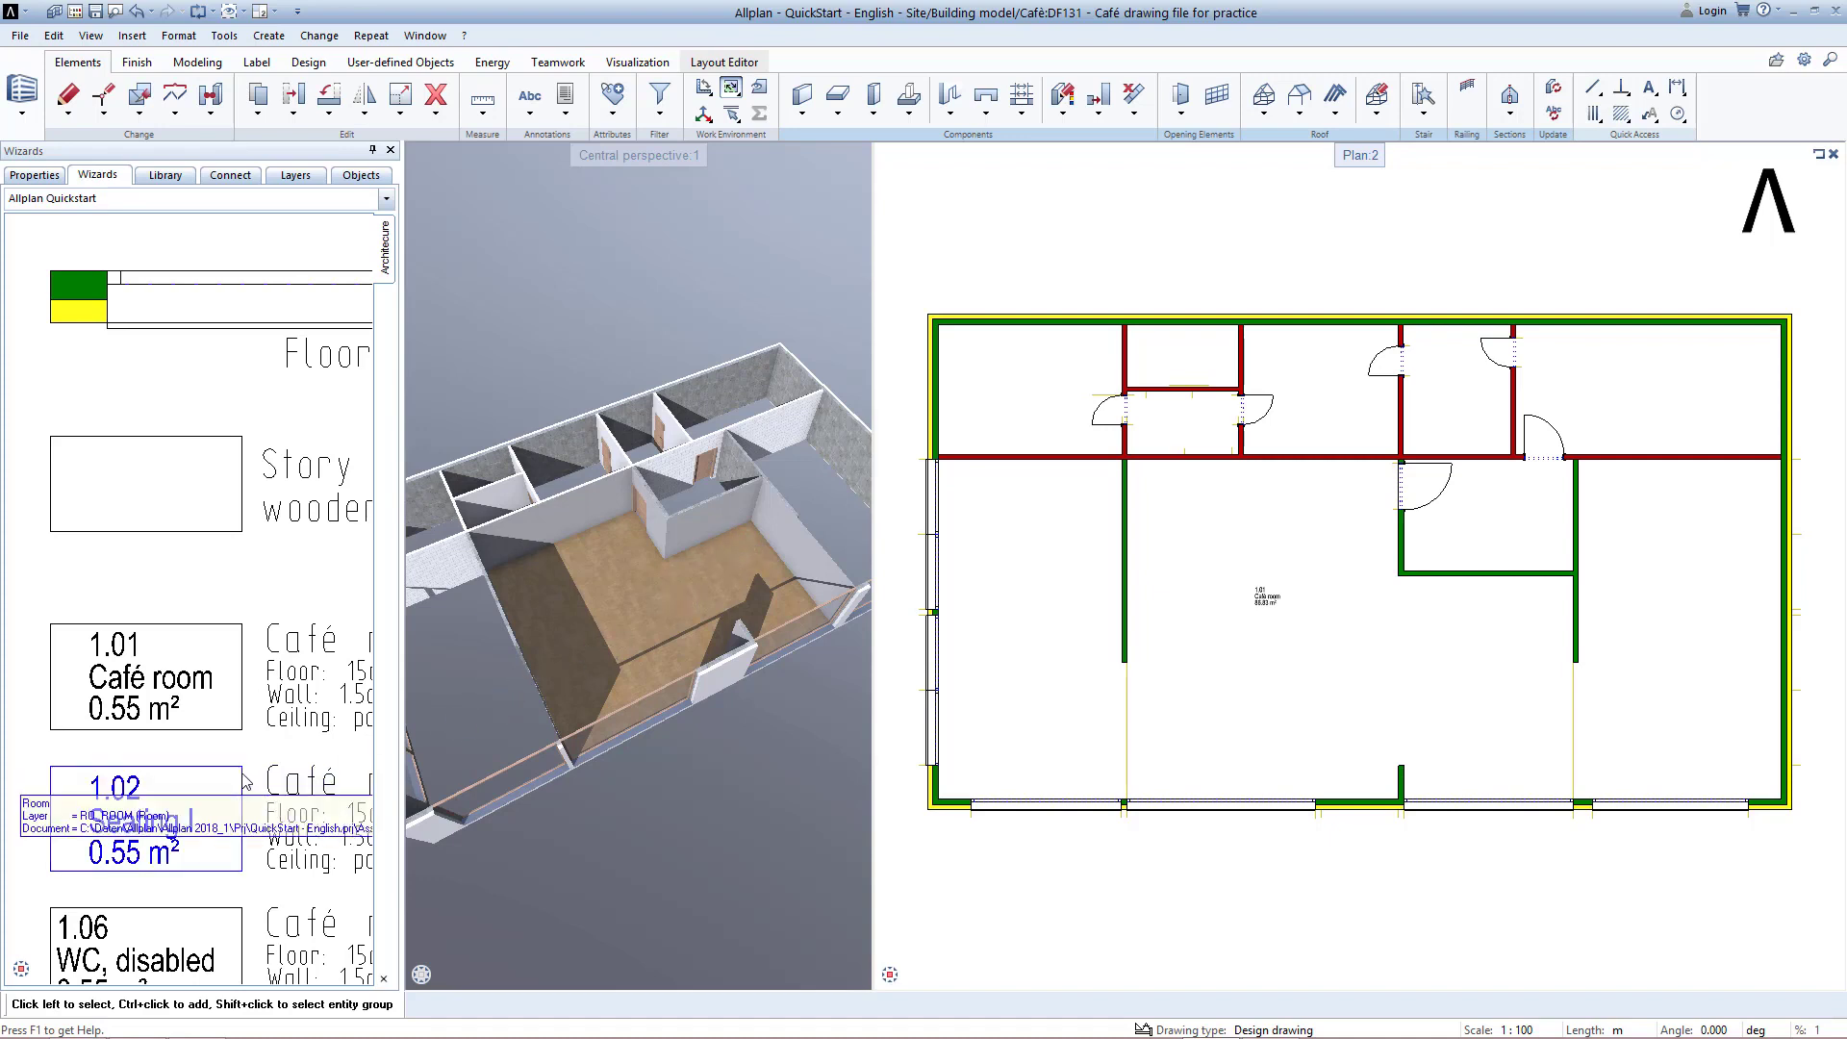
Step: Create the wizard's predefined 1.02 Seating I room in the large area on the plan's left side and place its label mid-room
left_click(144, 816)
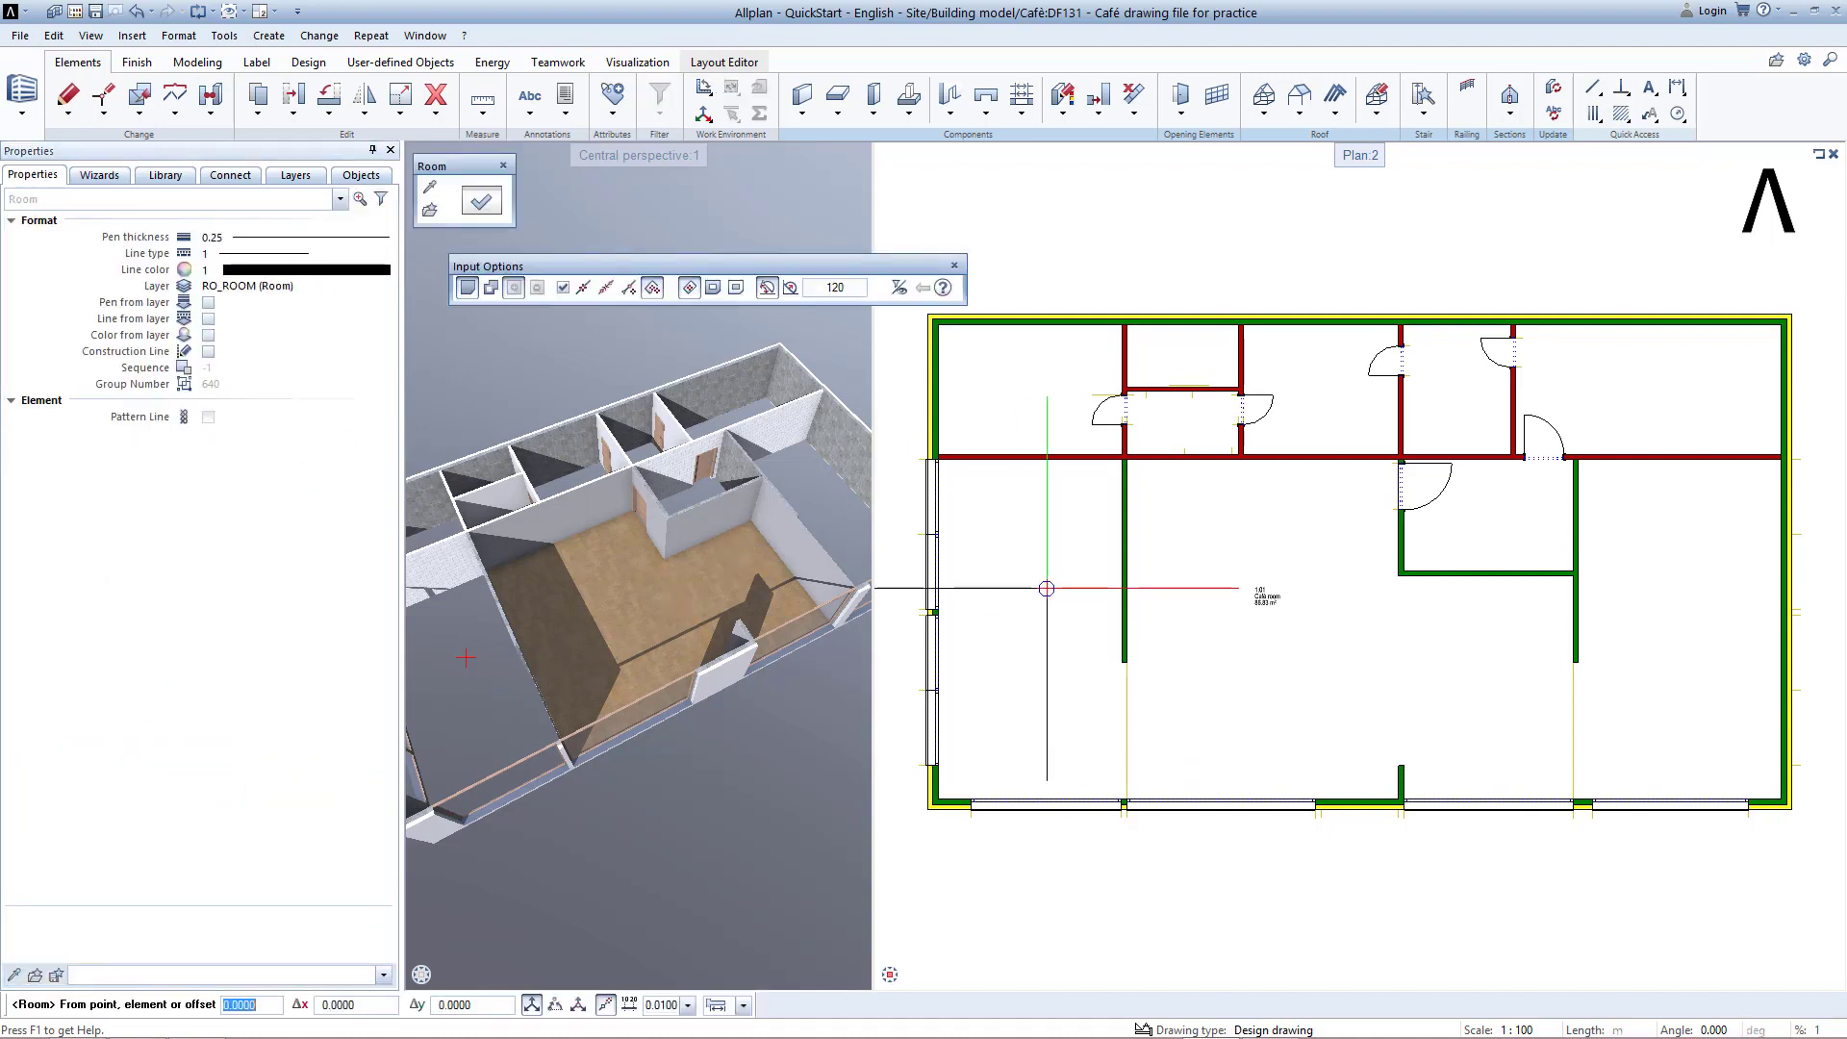
left_click(1026, 614)
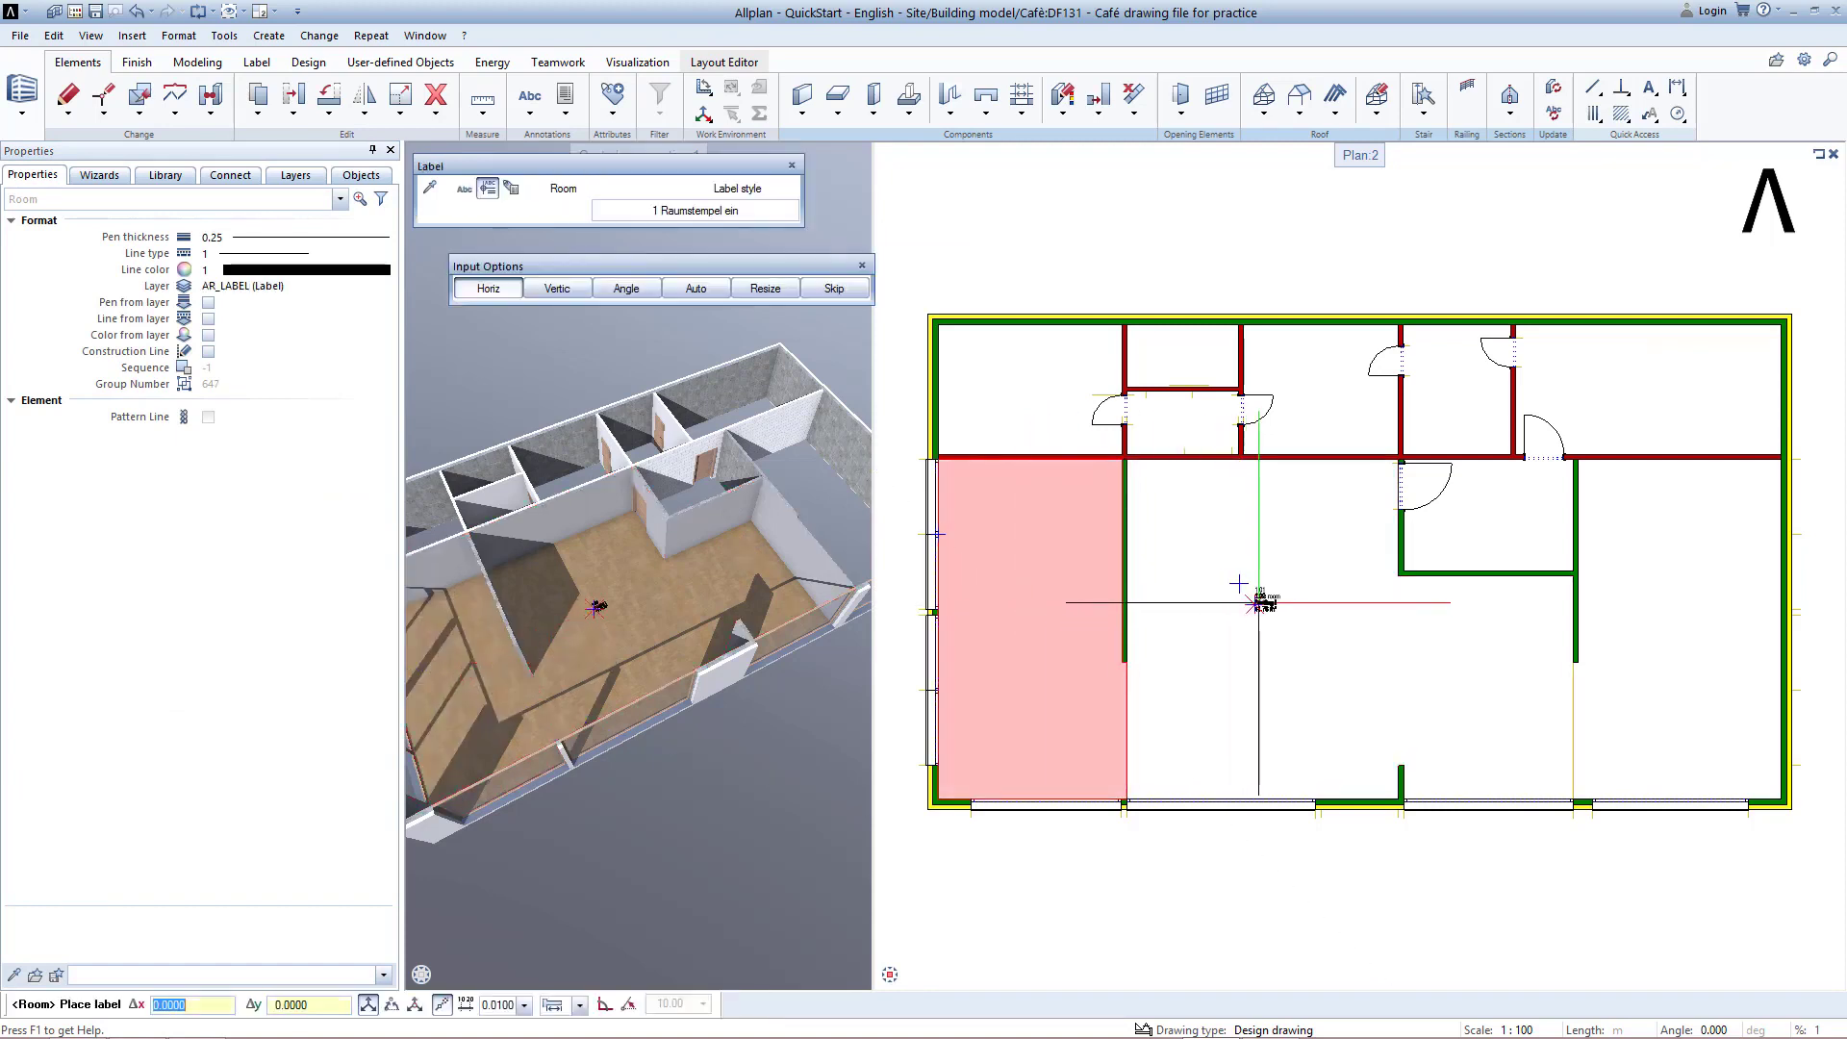
left_click(1026, 606)
key("Escape")
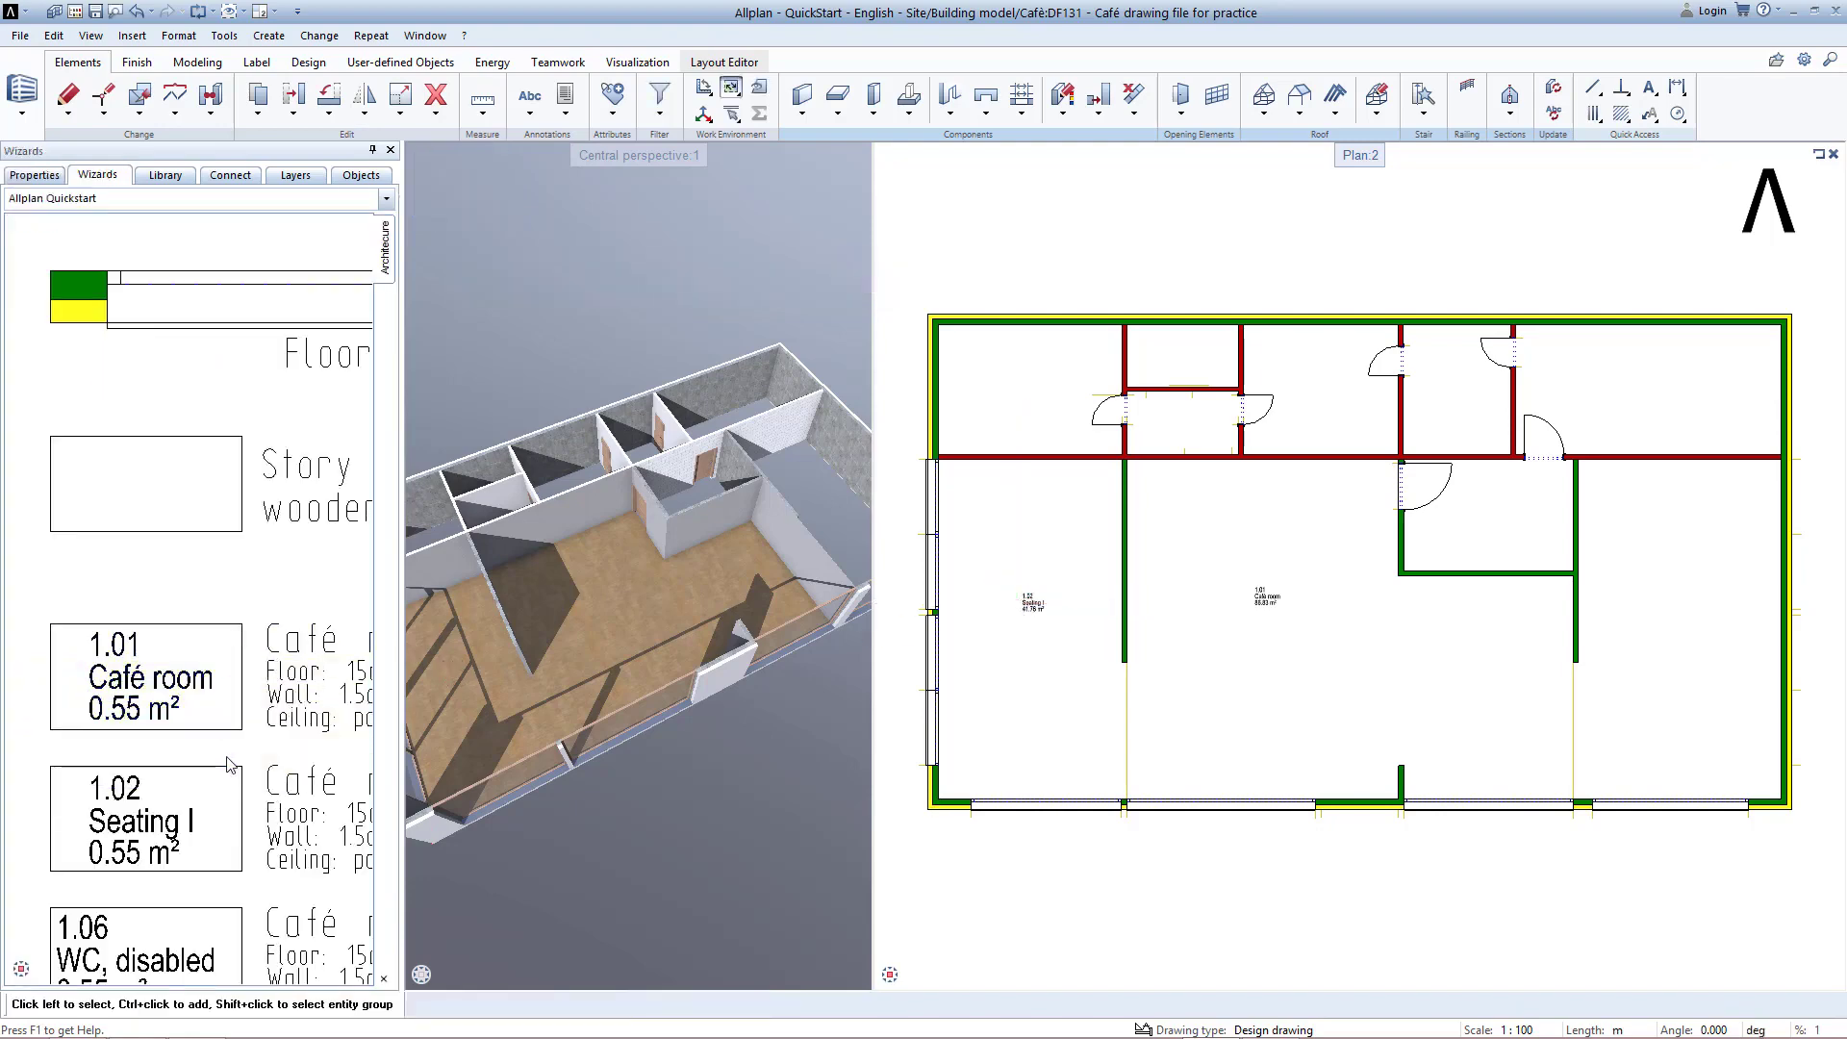
Step: Create the wizard's predefined 1.03 Seating II room in the large area on the plan's right side and place its label mid-room
scroll(228, 765, "down", 2)
middle_click_drag(269, 750, 77, 751)
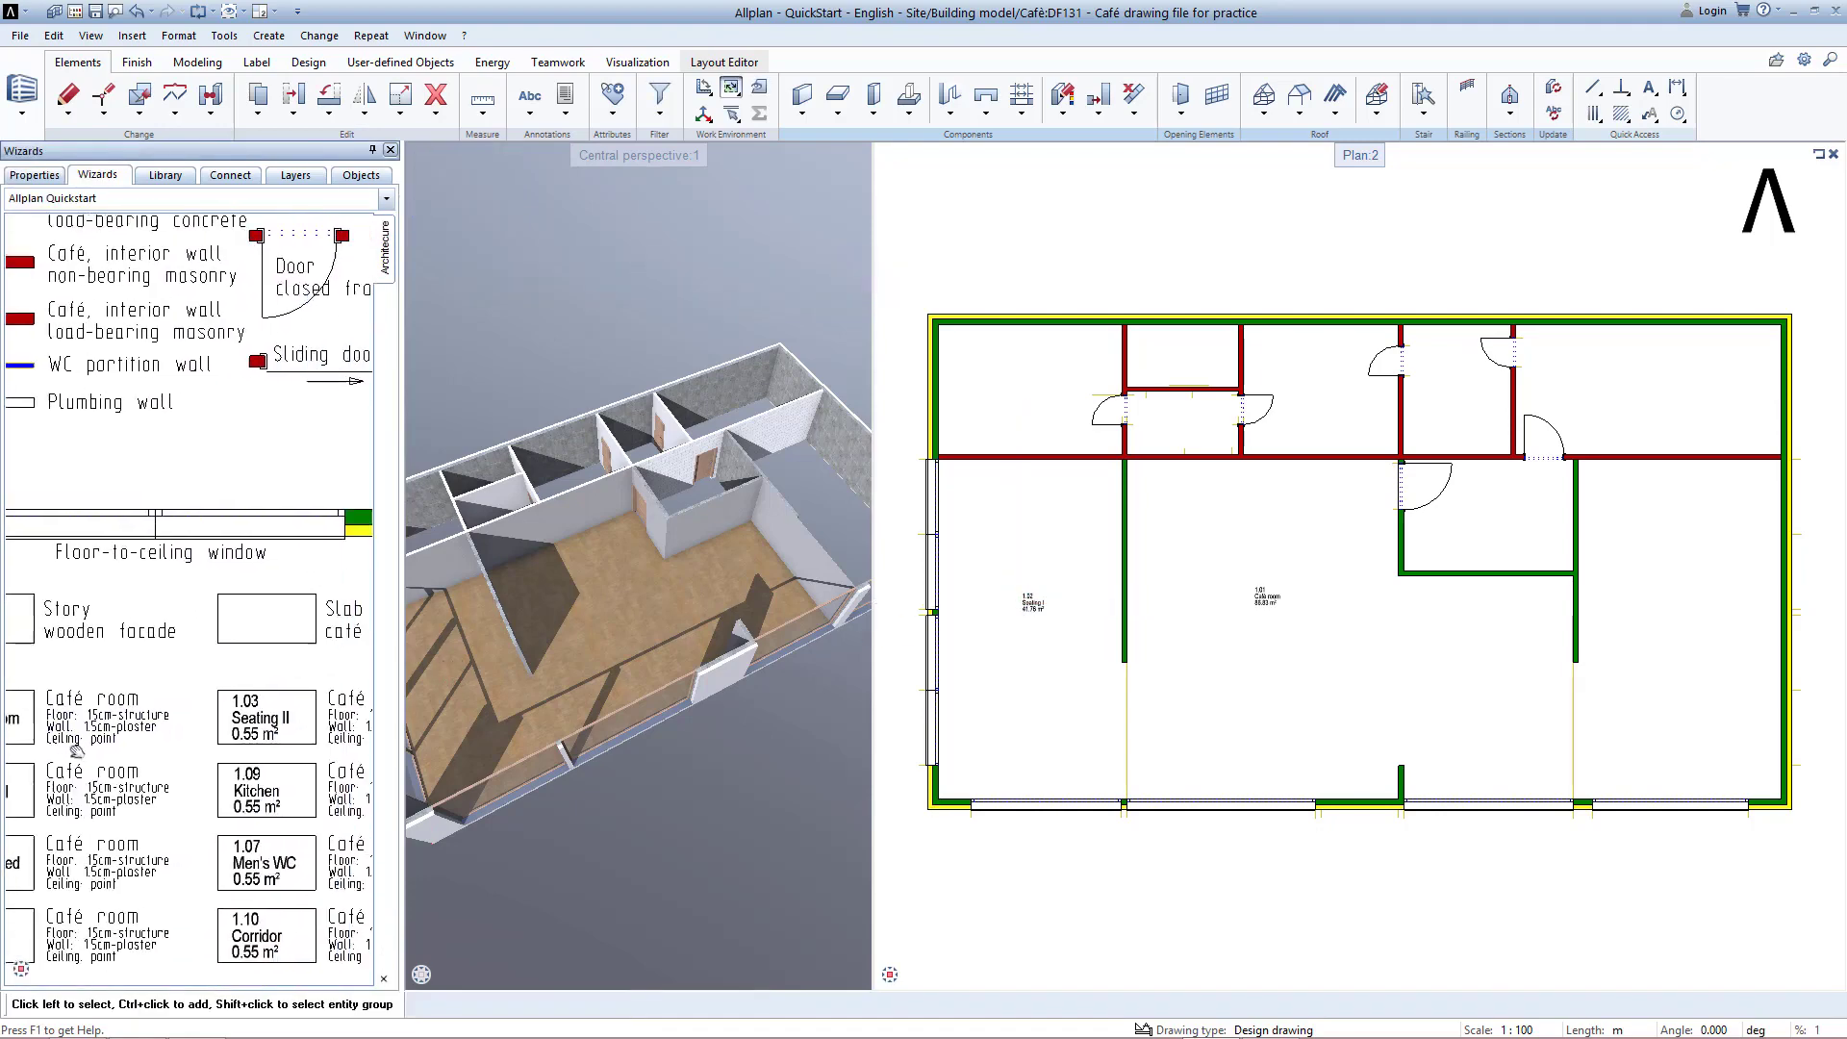
left_click(306, 708)
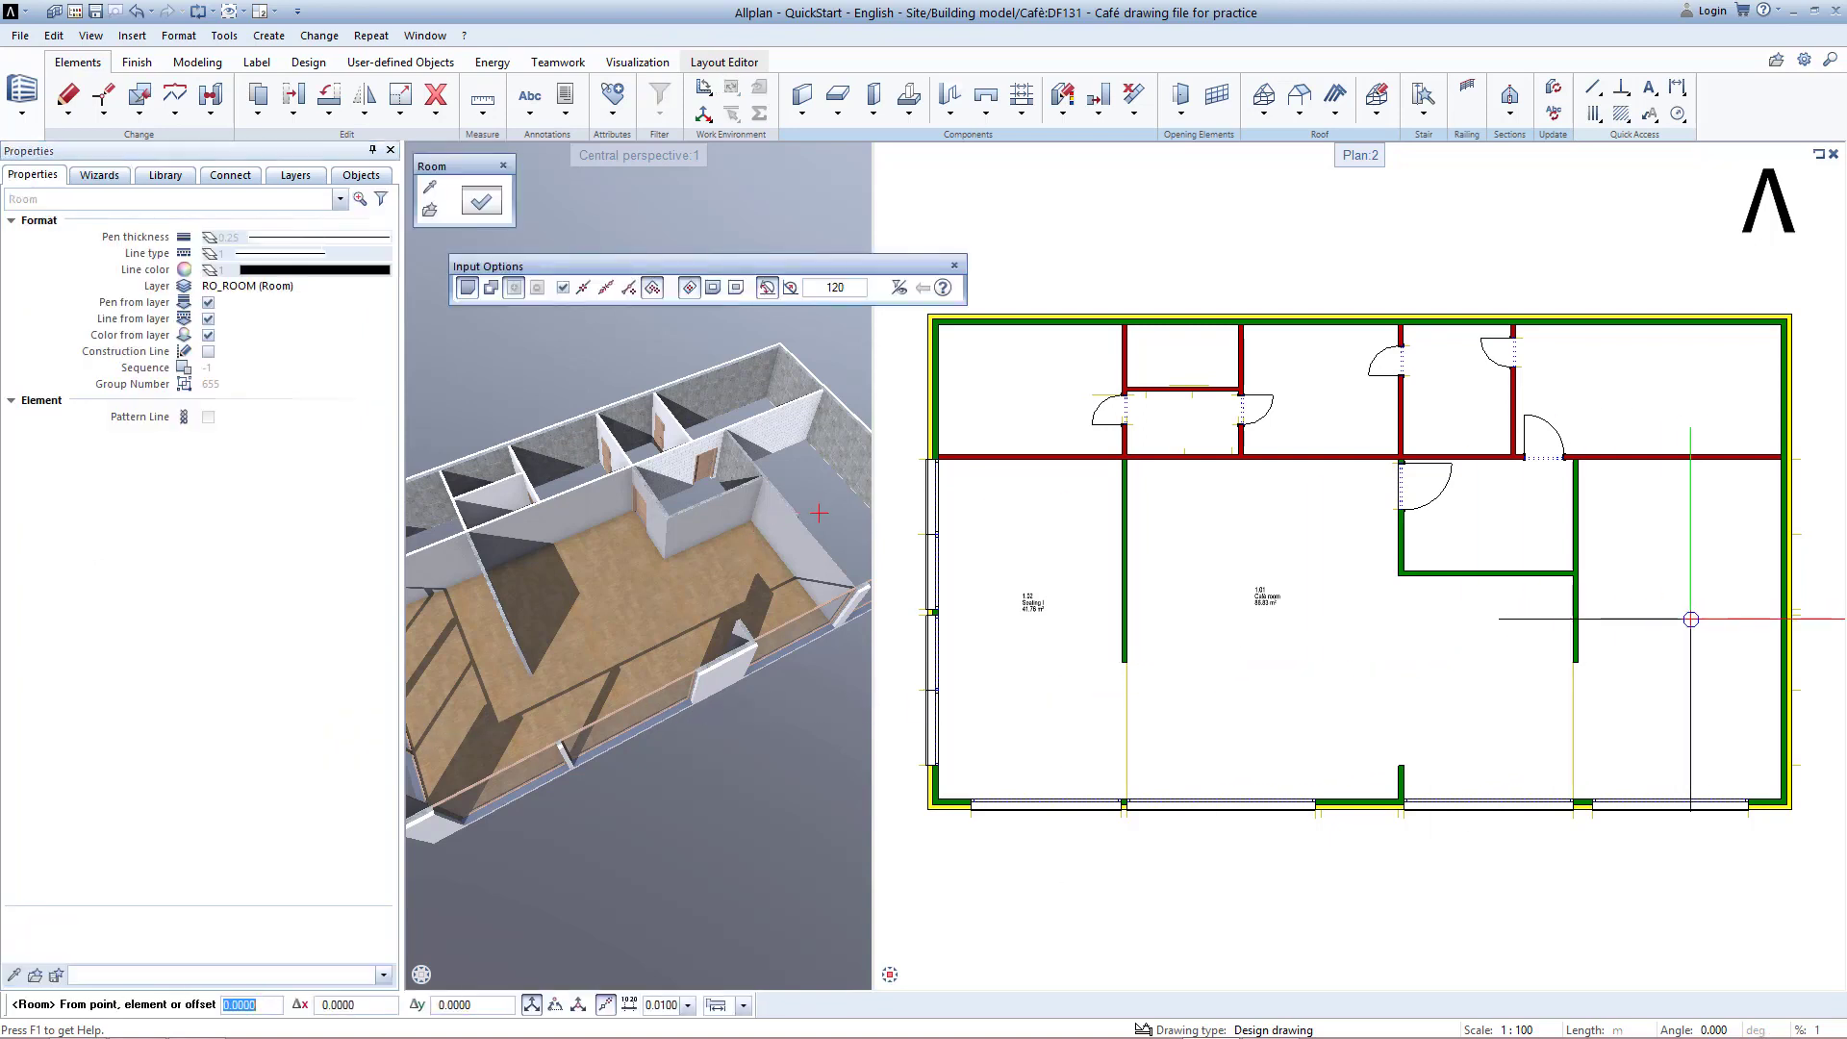
left_click(1700, 619)
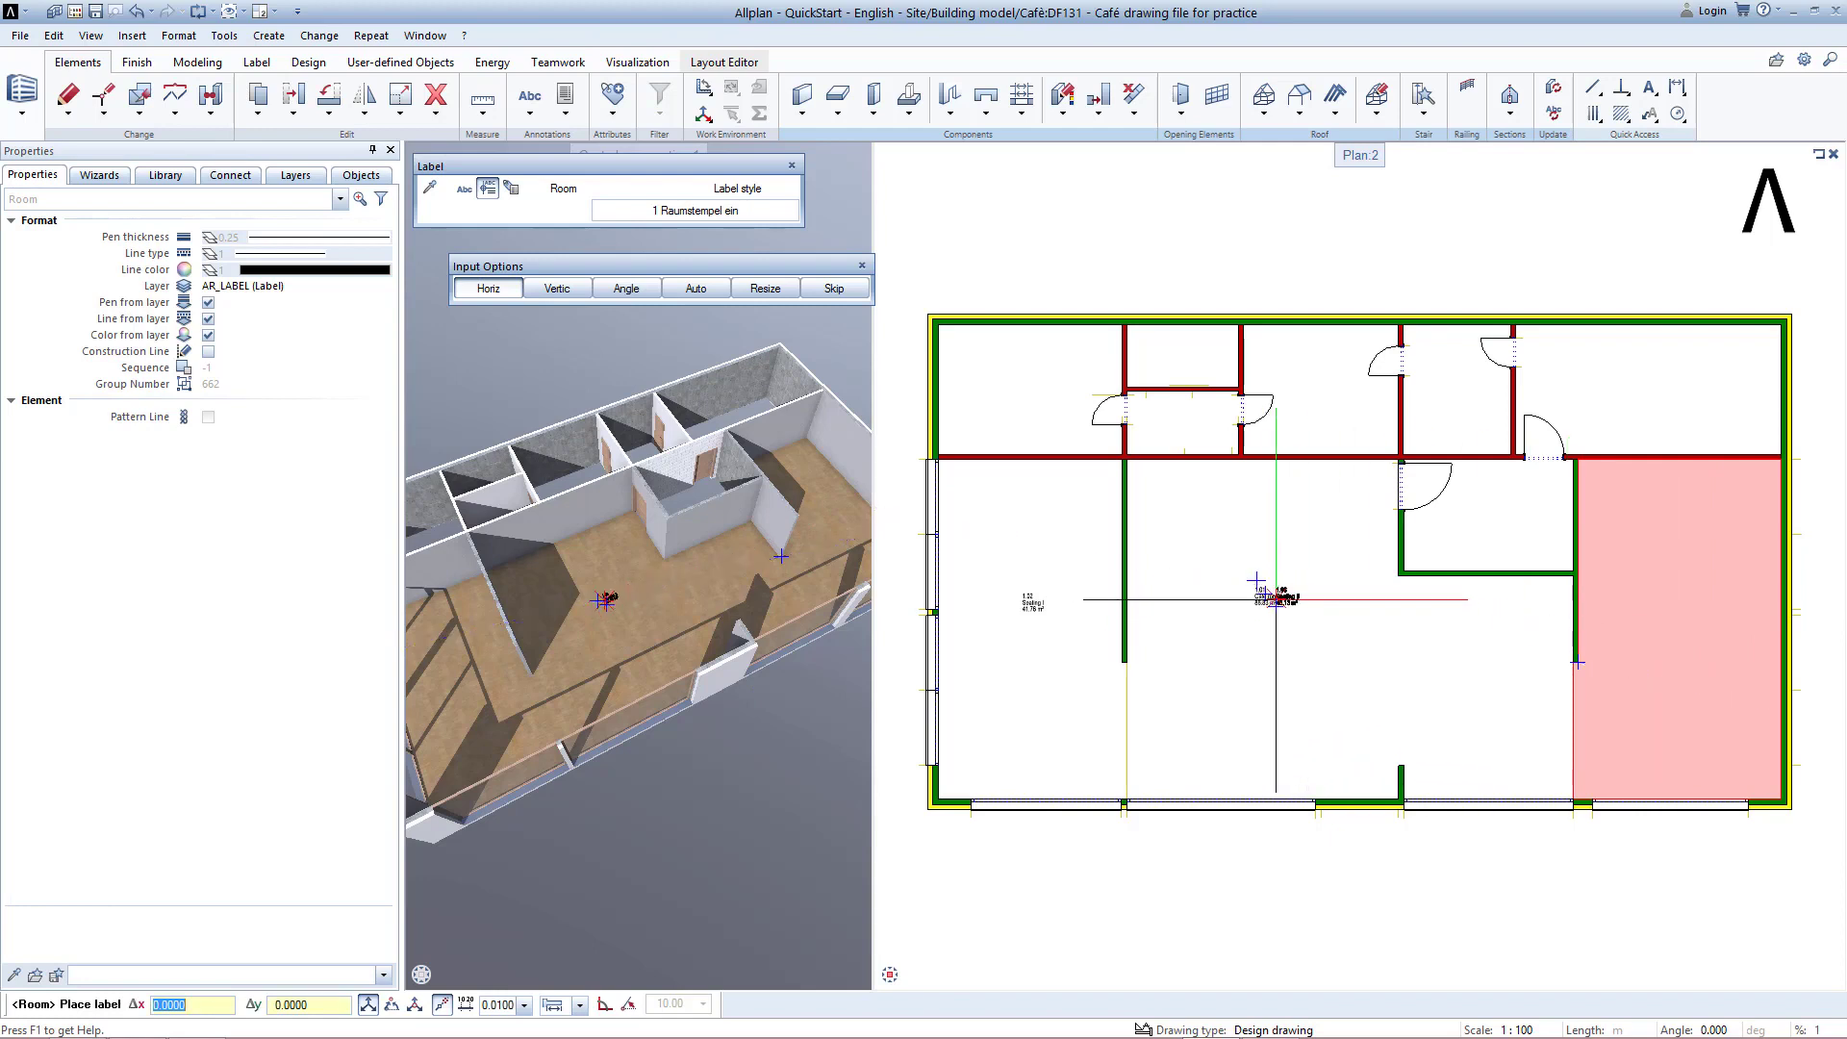
left_click(1675, 600)
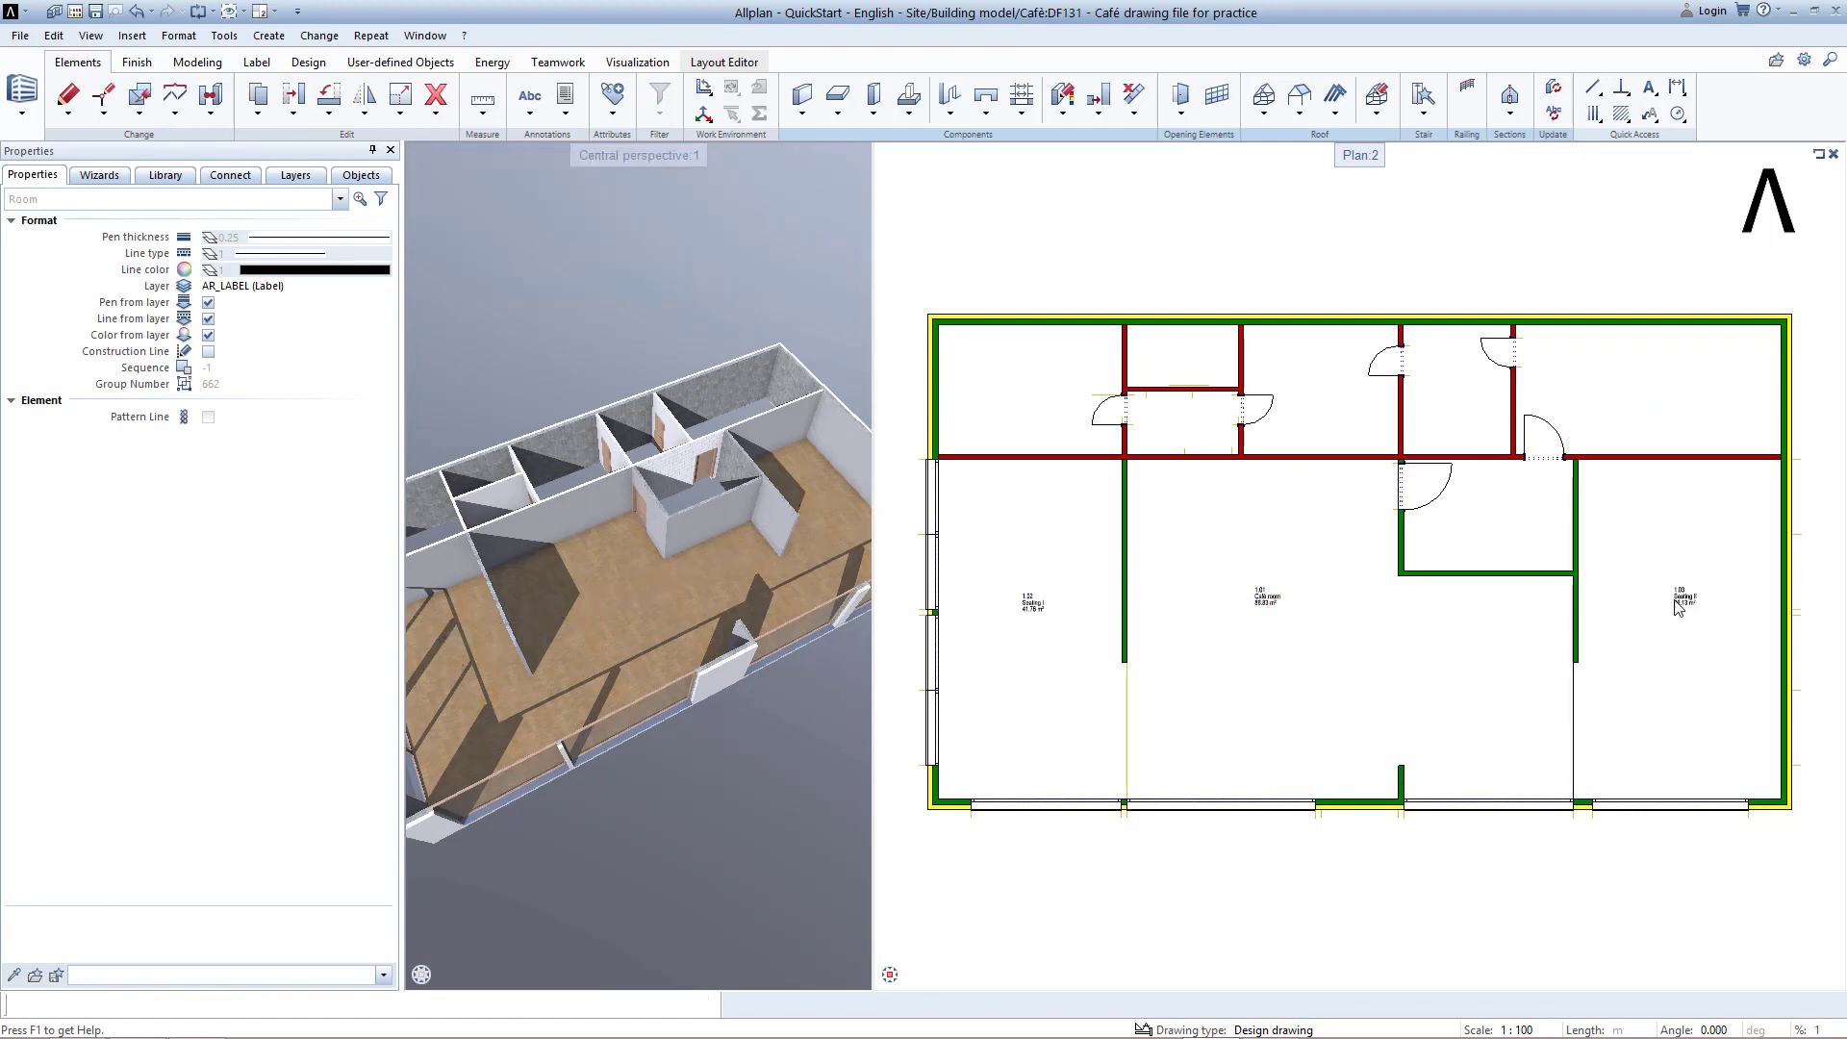
key("Escape")
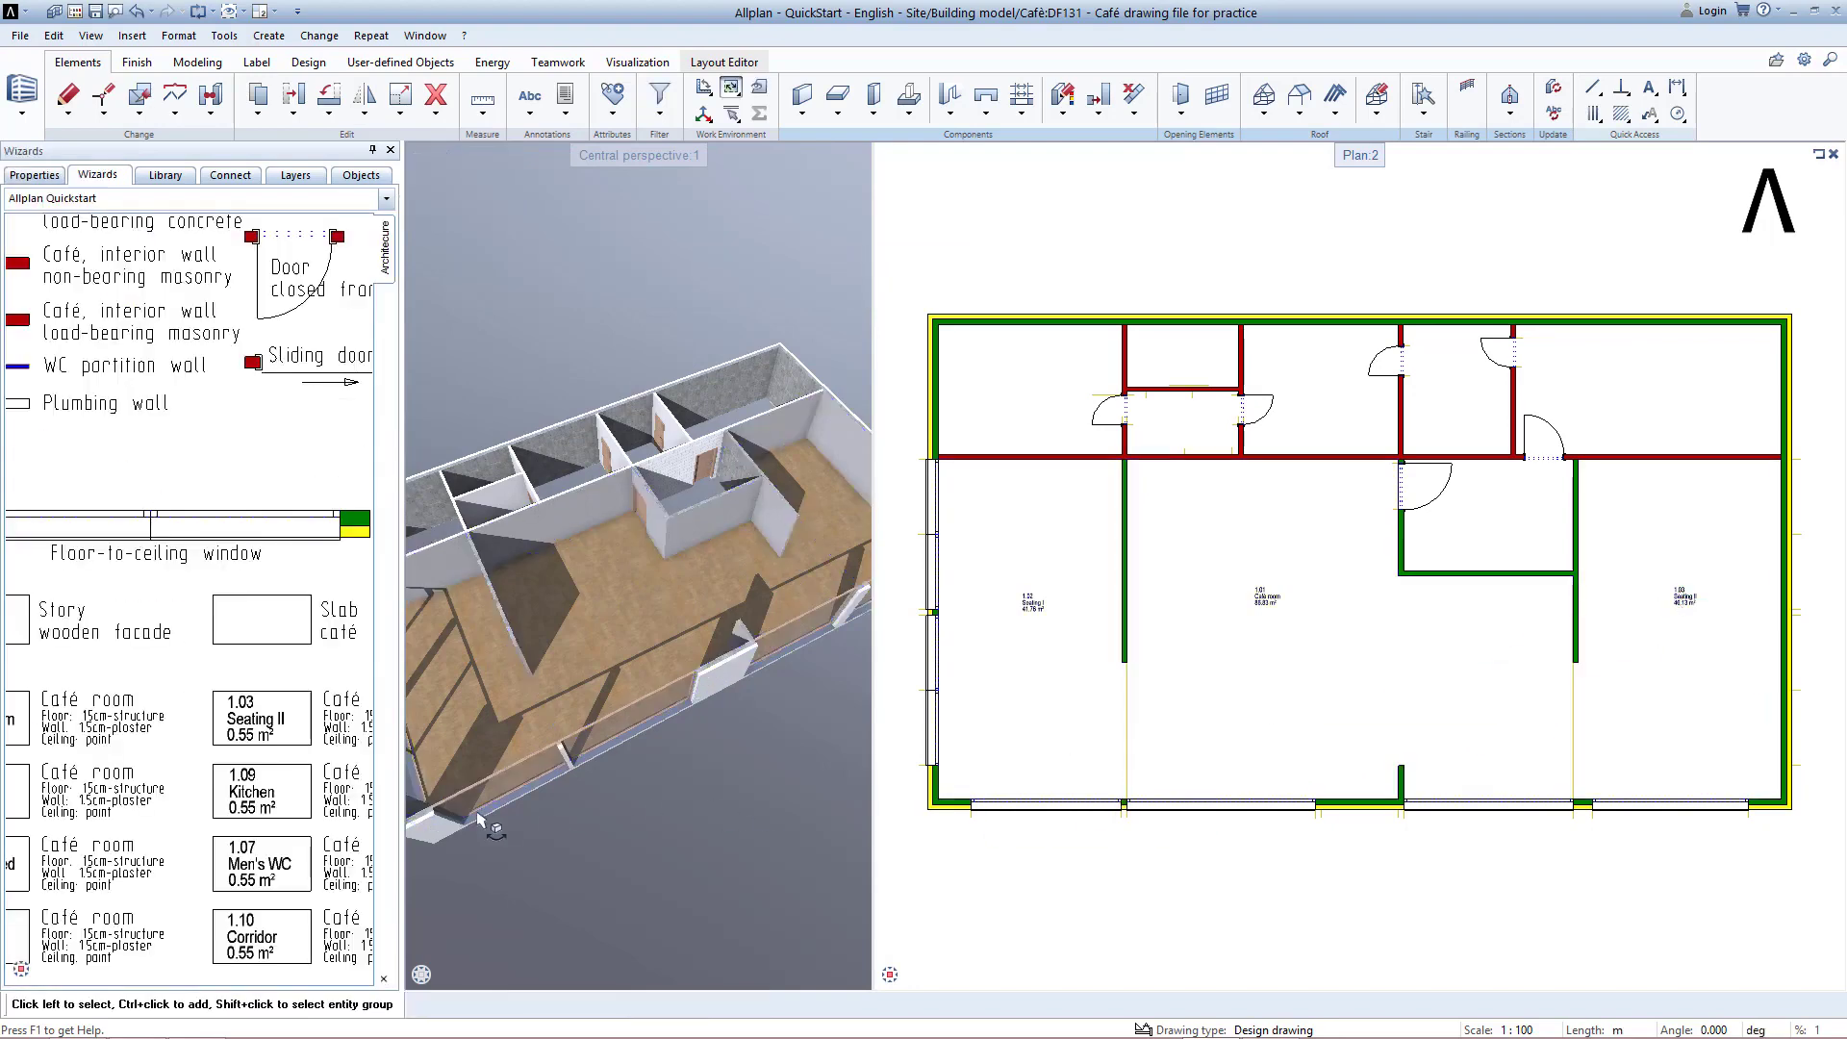
Step: Create the wizard's predefined 1.09 Kitchen room in the small enclosed space beside the café room and place its label inside
left_click(304, 793)
scroll(1514, 545, "up", 5)
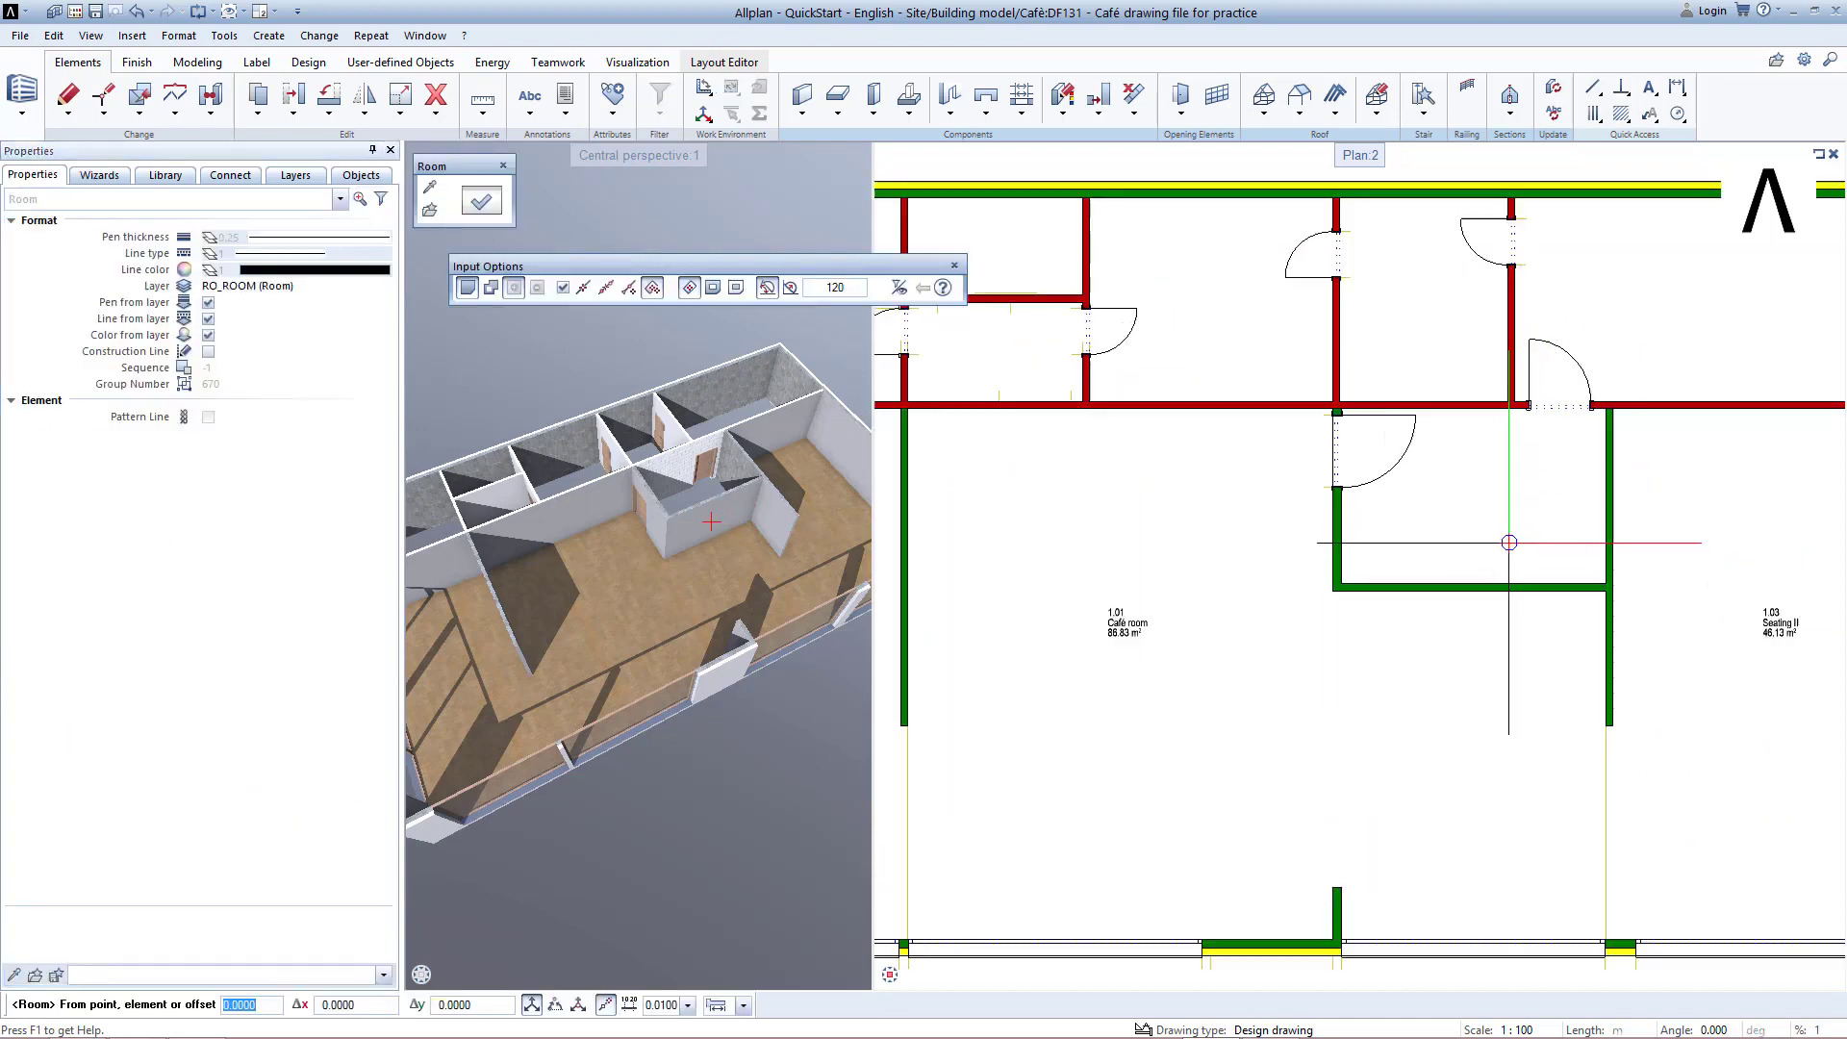
left_click(1247, 341)
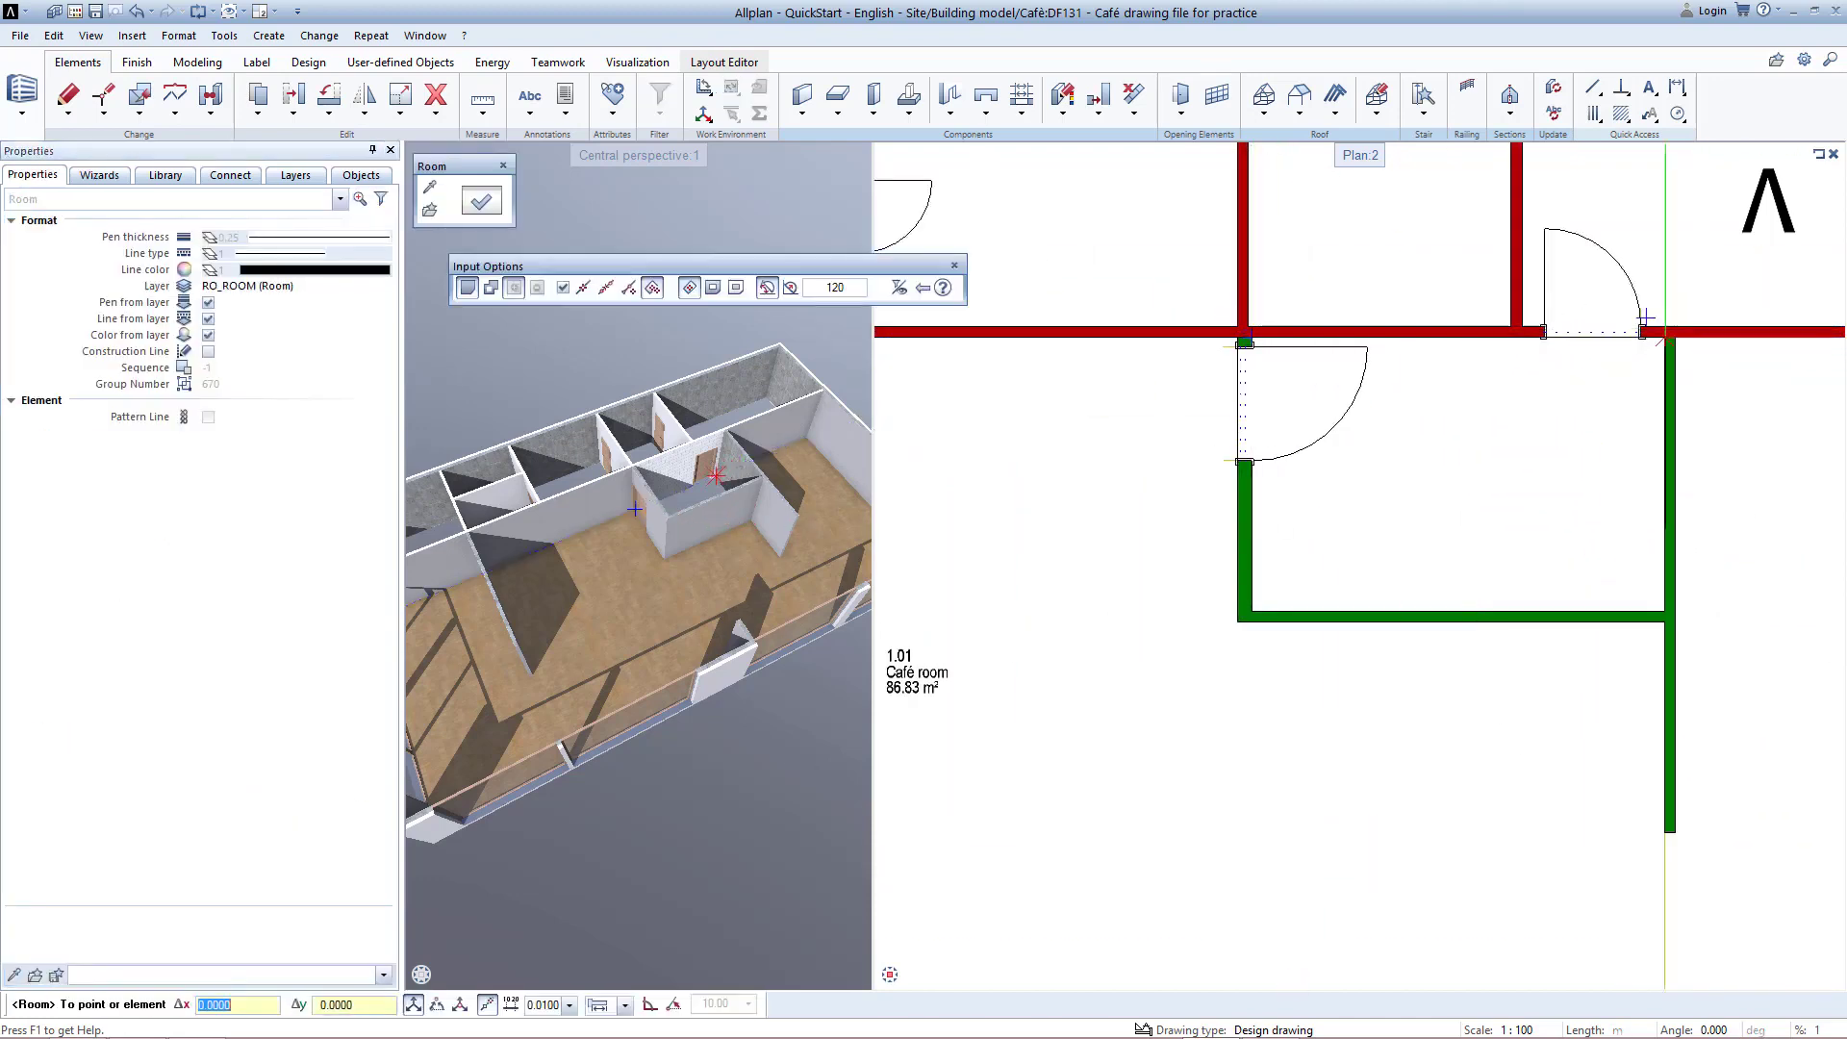
left_click(1248, 612)
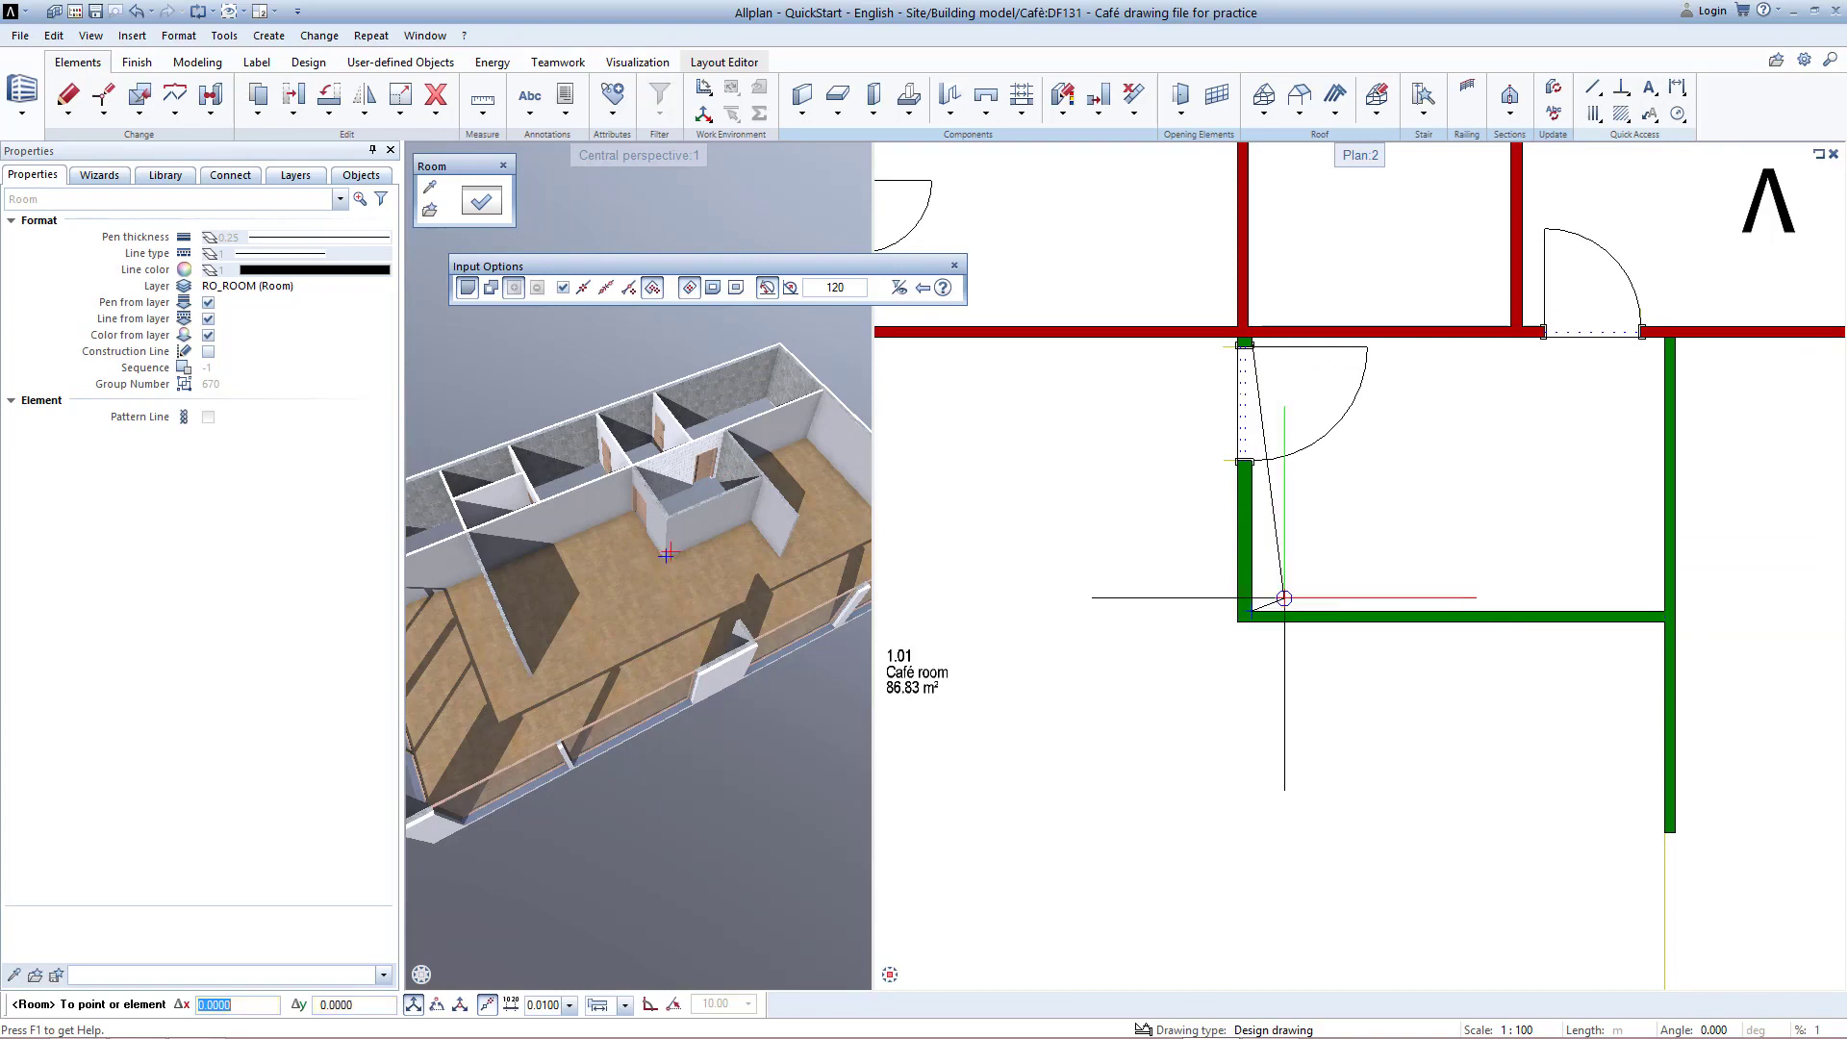
left_click(1449, 472)
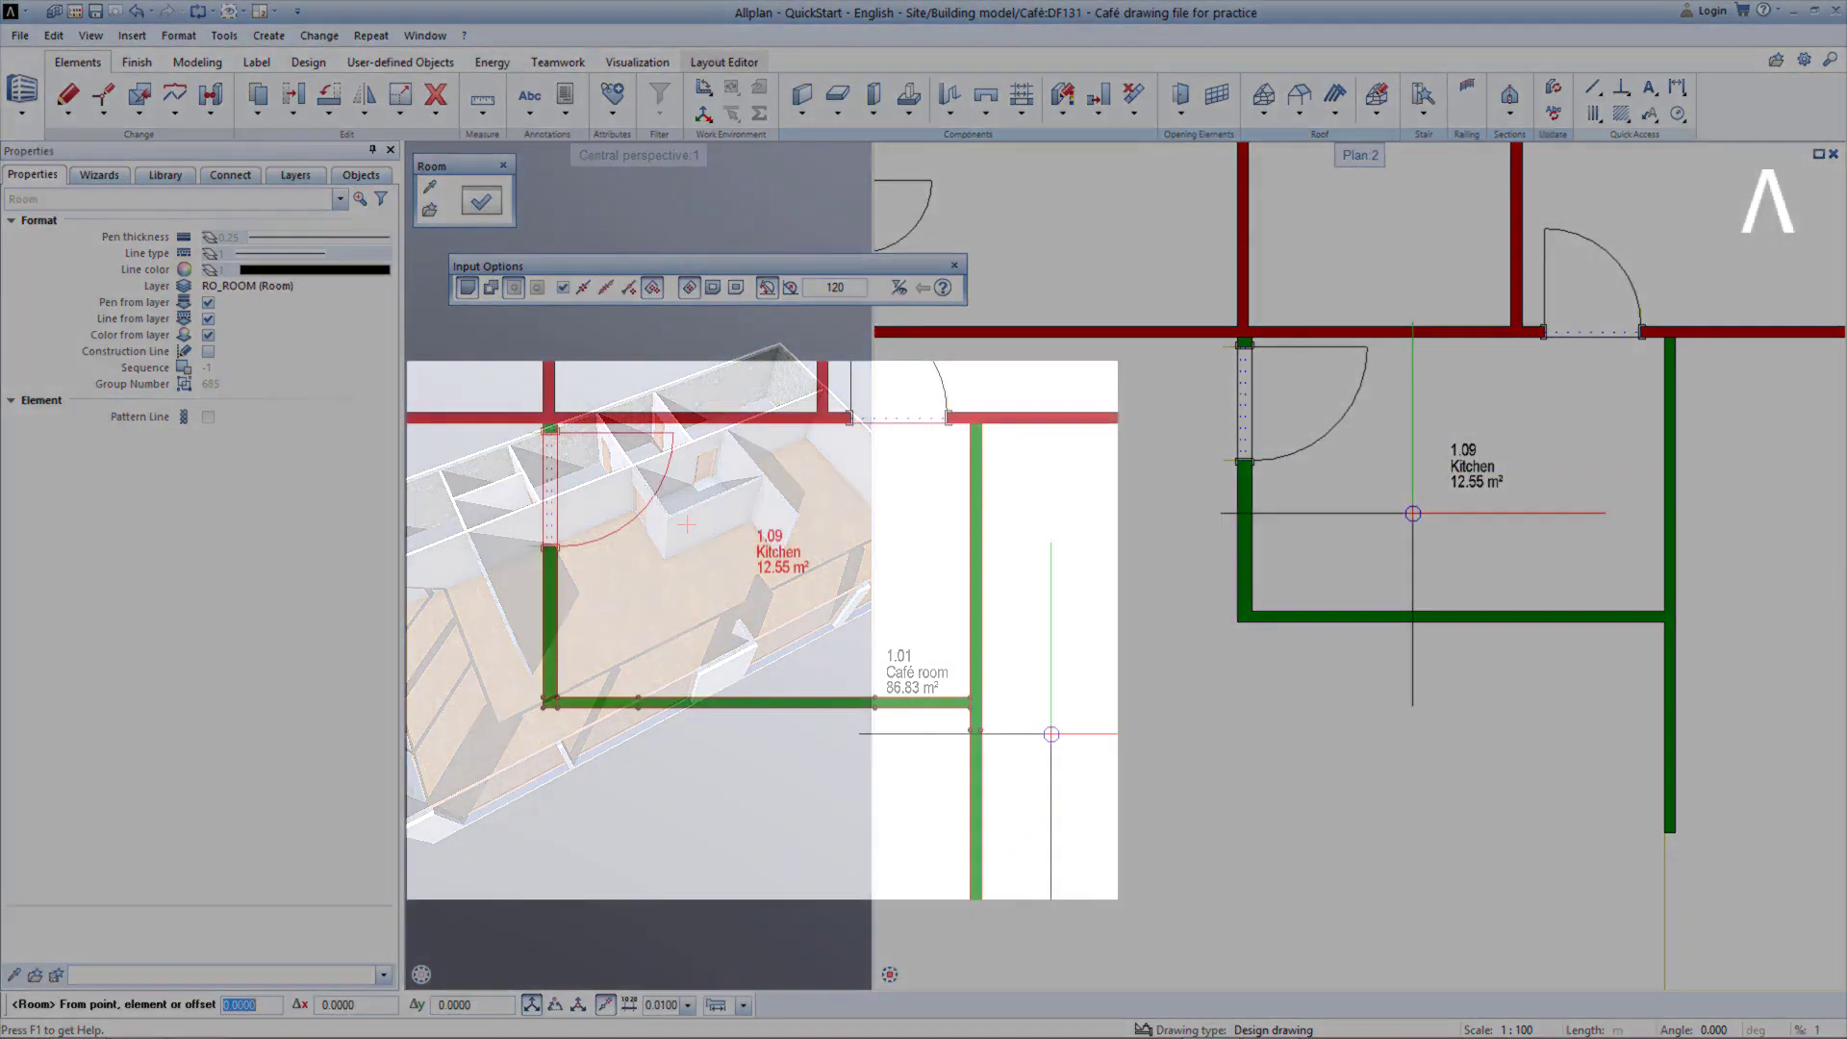
key("Escape")
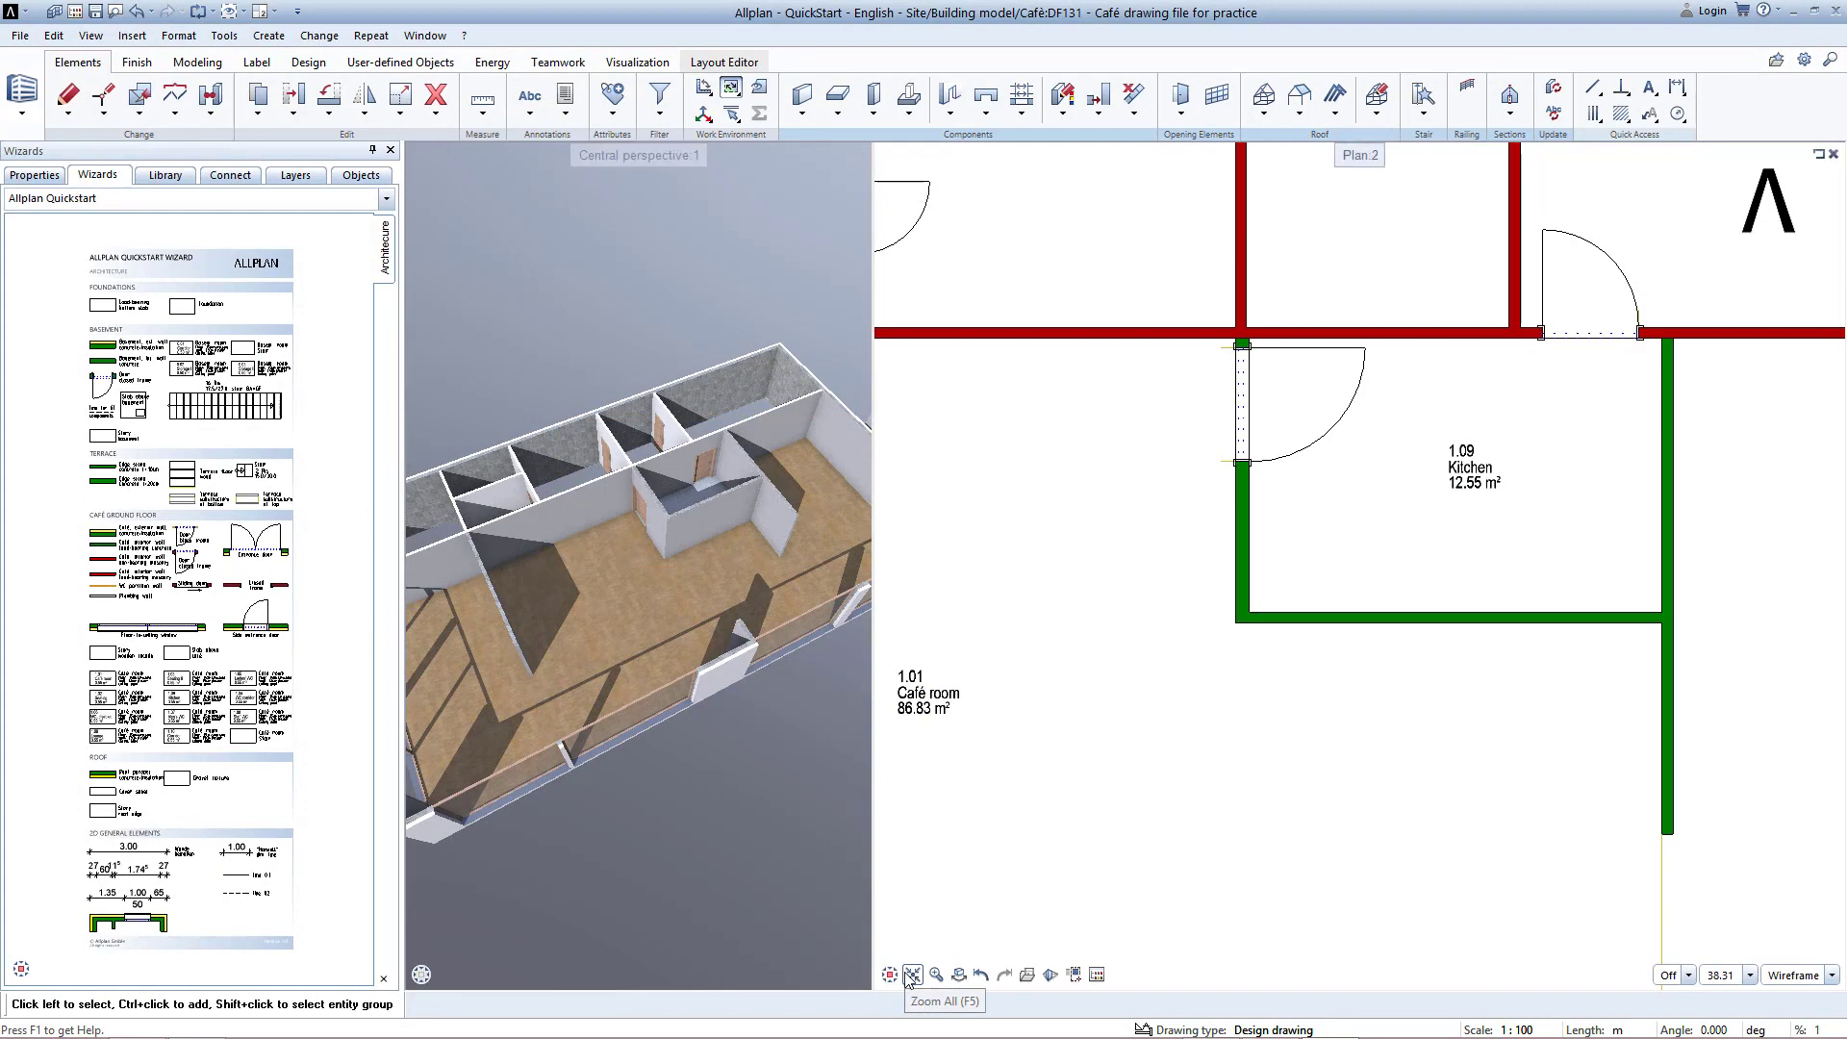
left_click(912, 975)
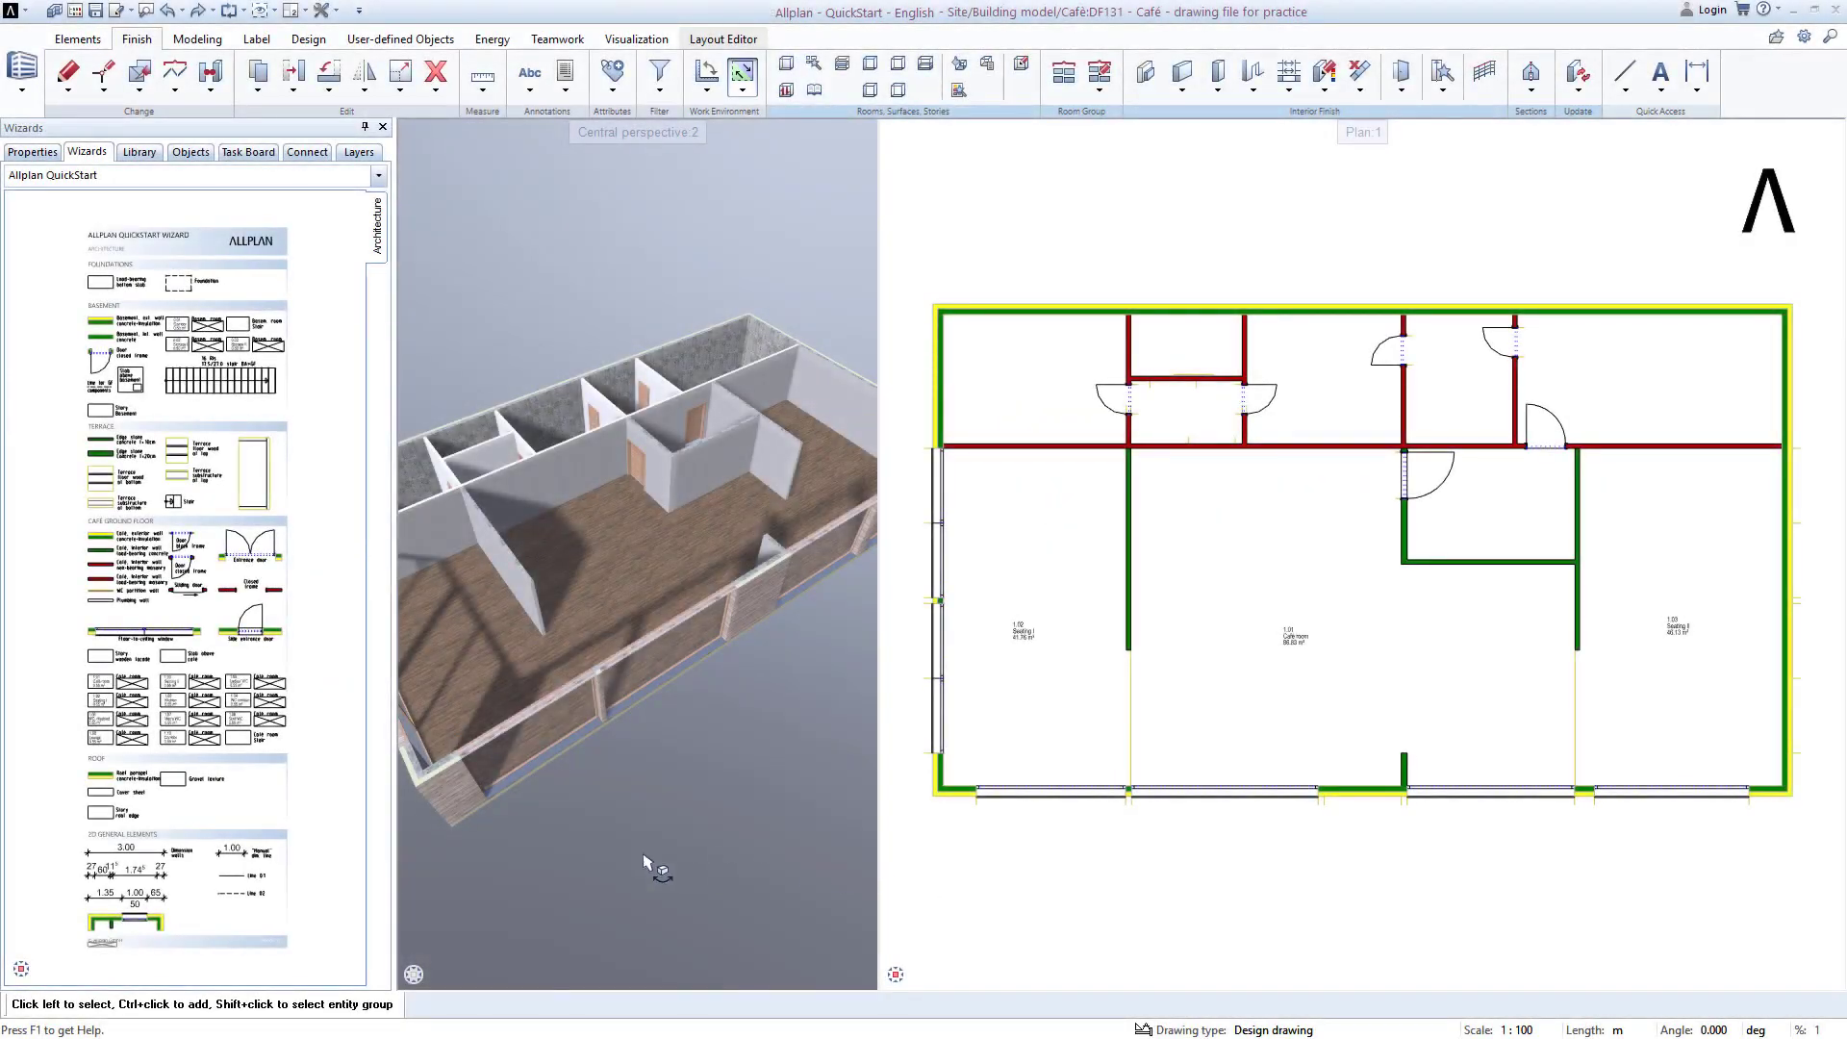
Step: Dimension the left, upper and right exterior walls with the wizard's Dimension walls element, placing the dimension lines parallel to and above the upper wall
scroll(108, 866, "up", 4)
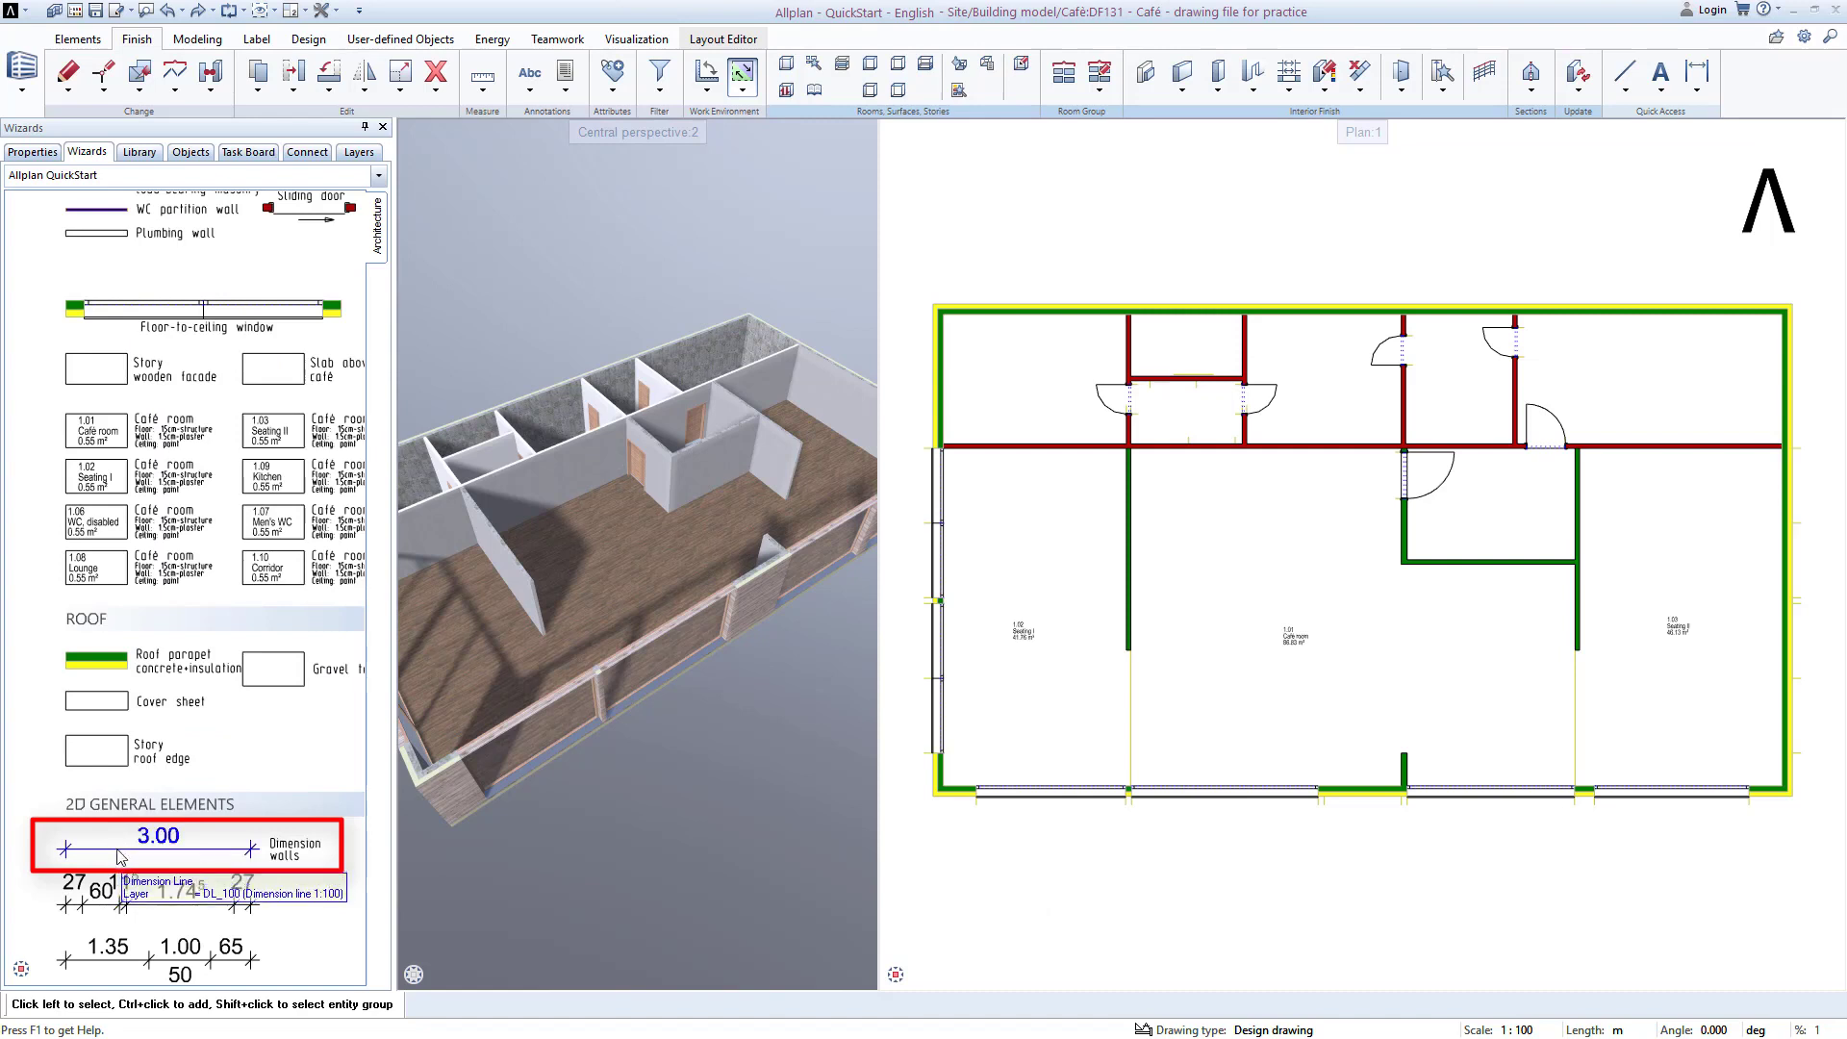
double_click(121, 858)
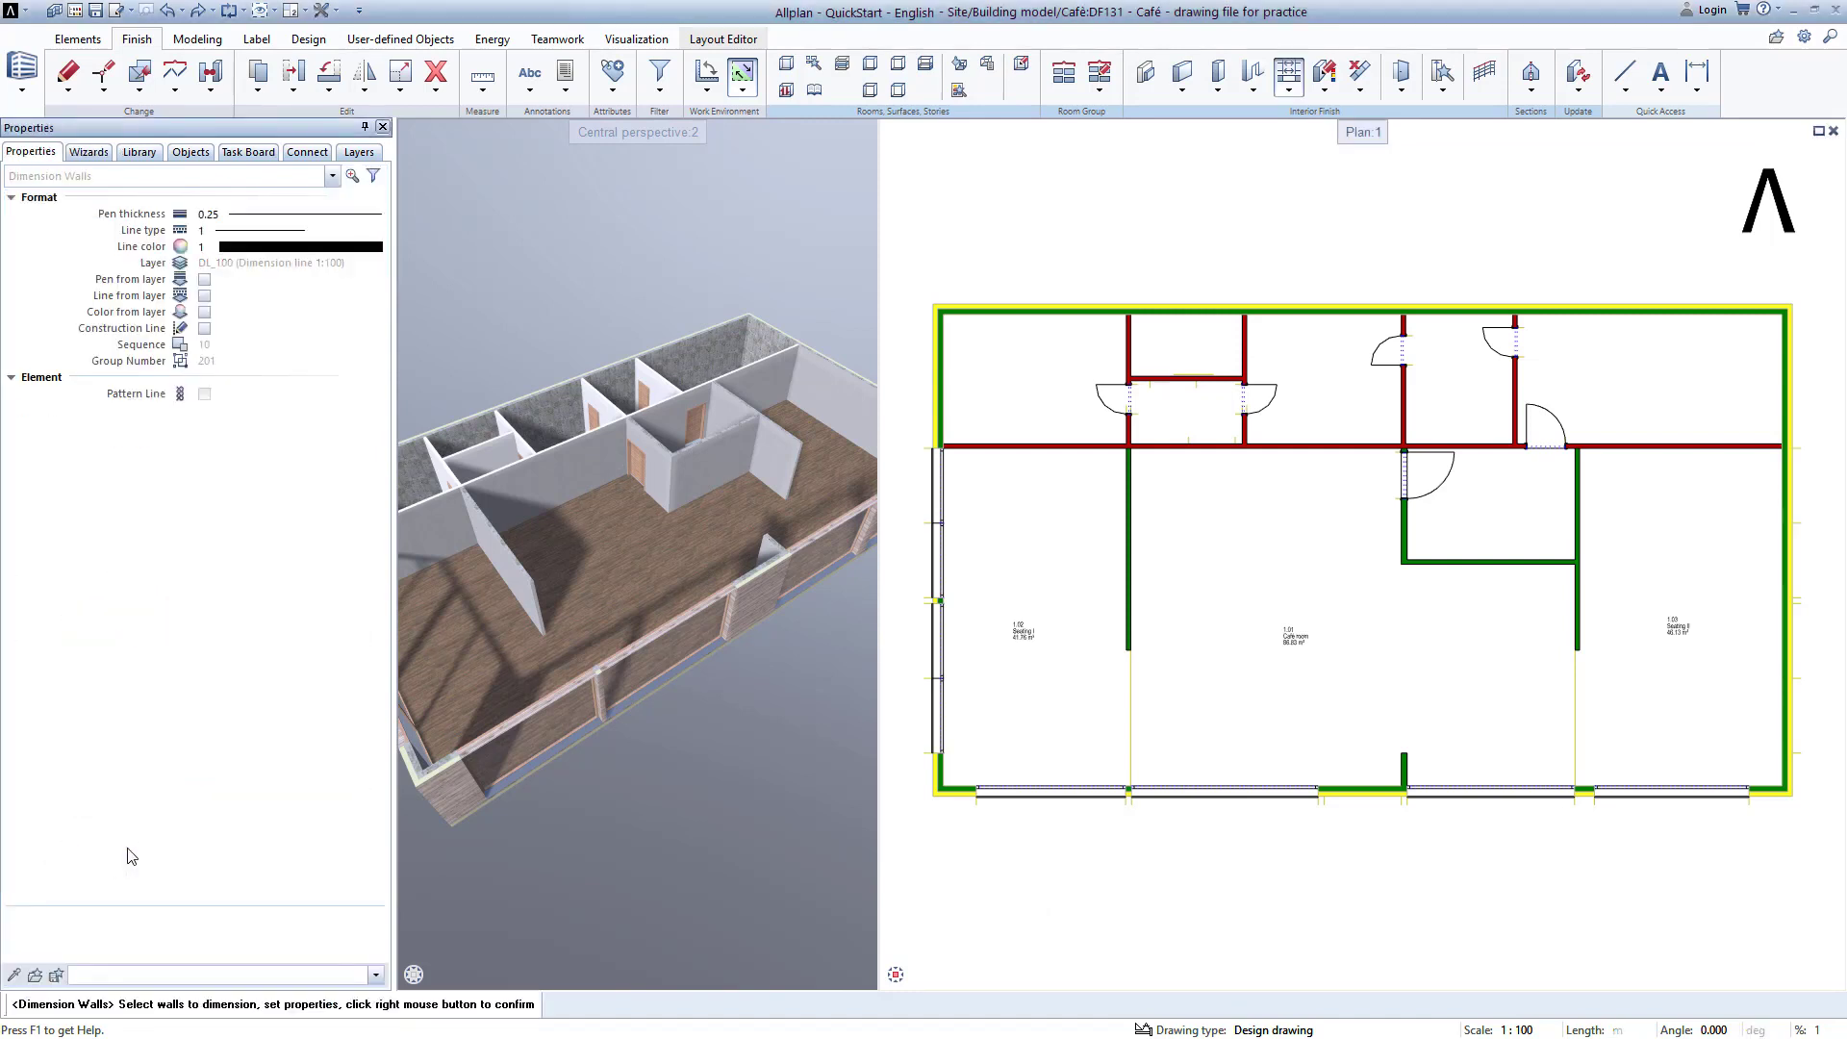
left_click(938, 366)
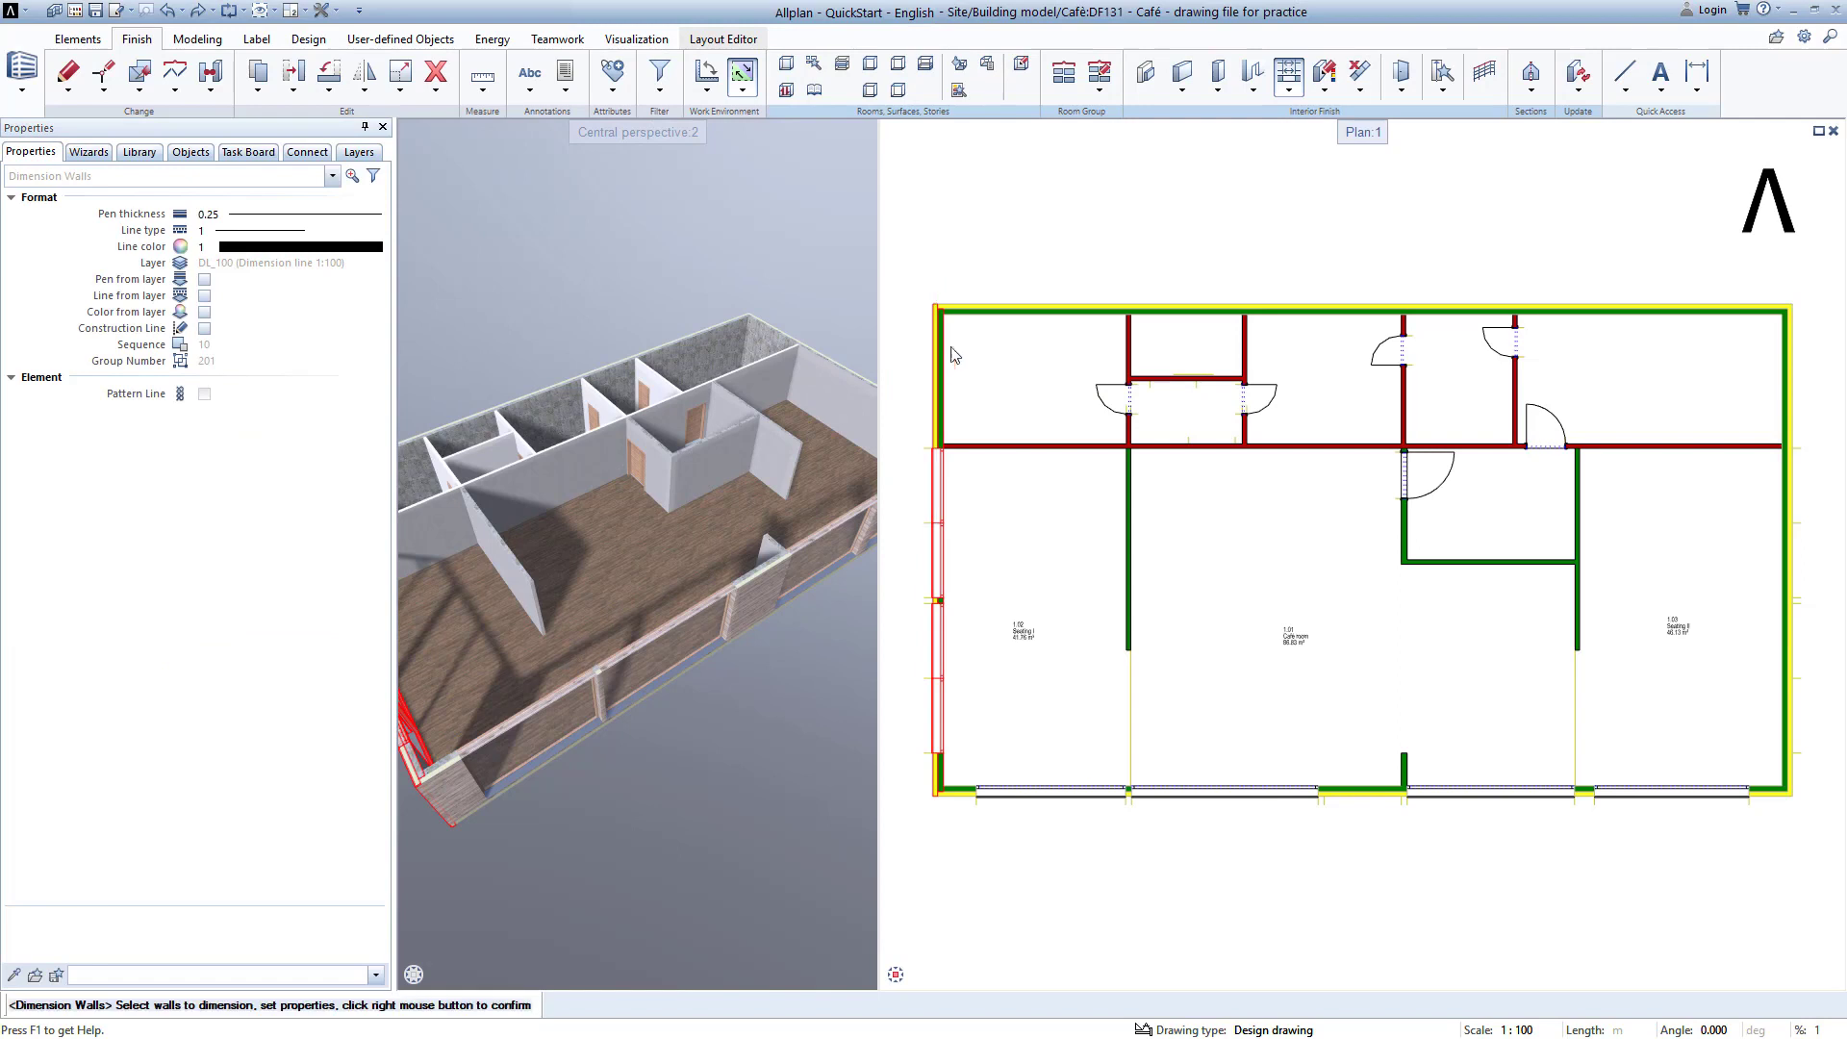
left_click(1020, 306)
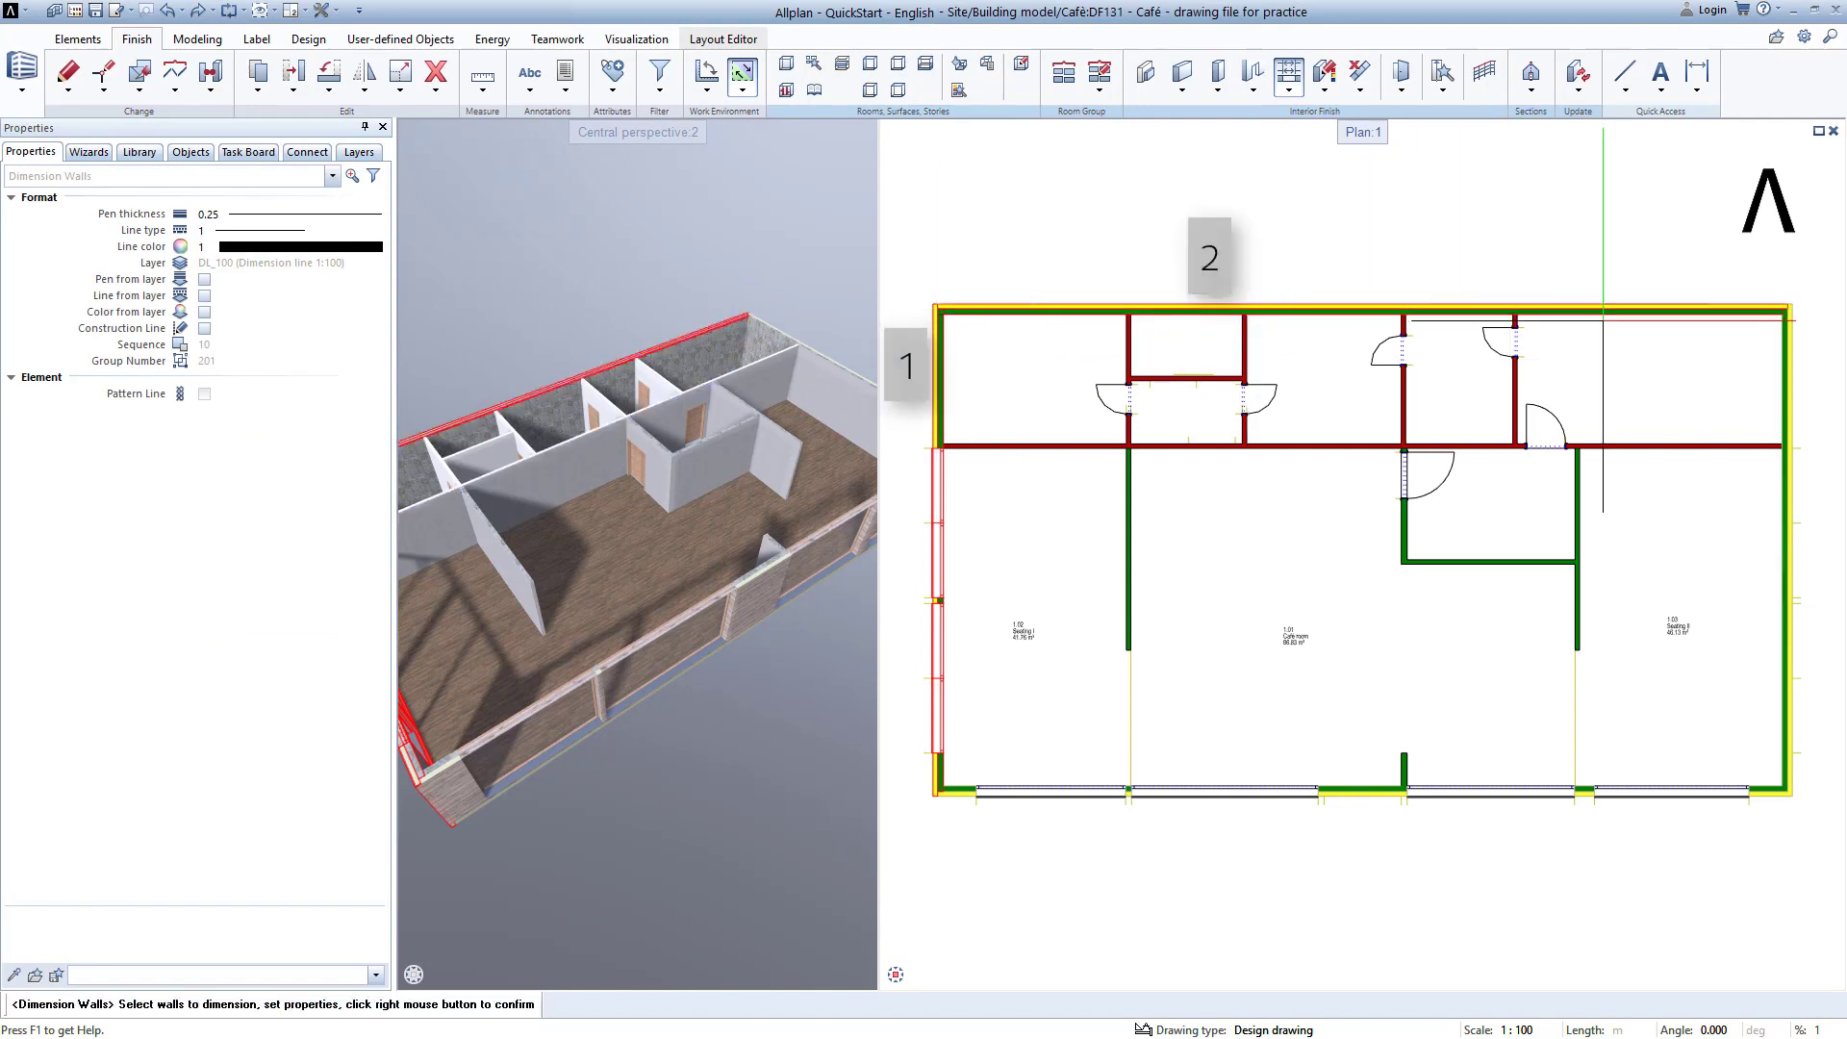
left_click(1791, 372)
scroll(1792, 377, "up", 1)
left_click(1791, 377)
scroll(1665, 388, "down", 1)
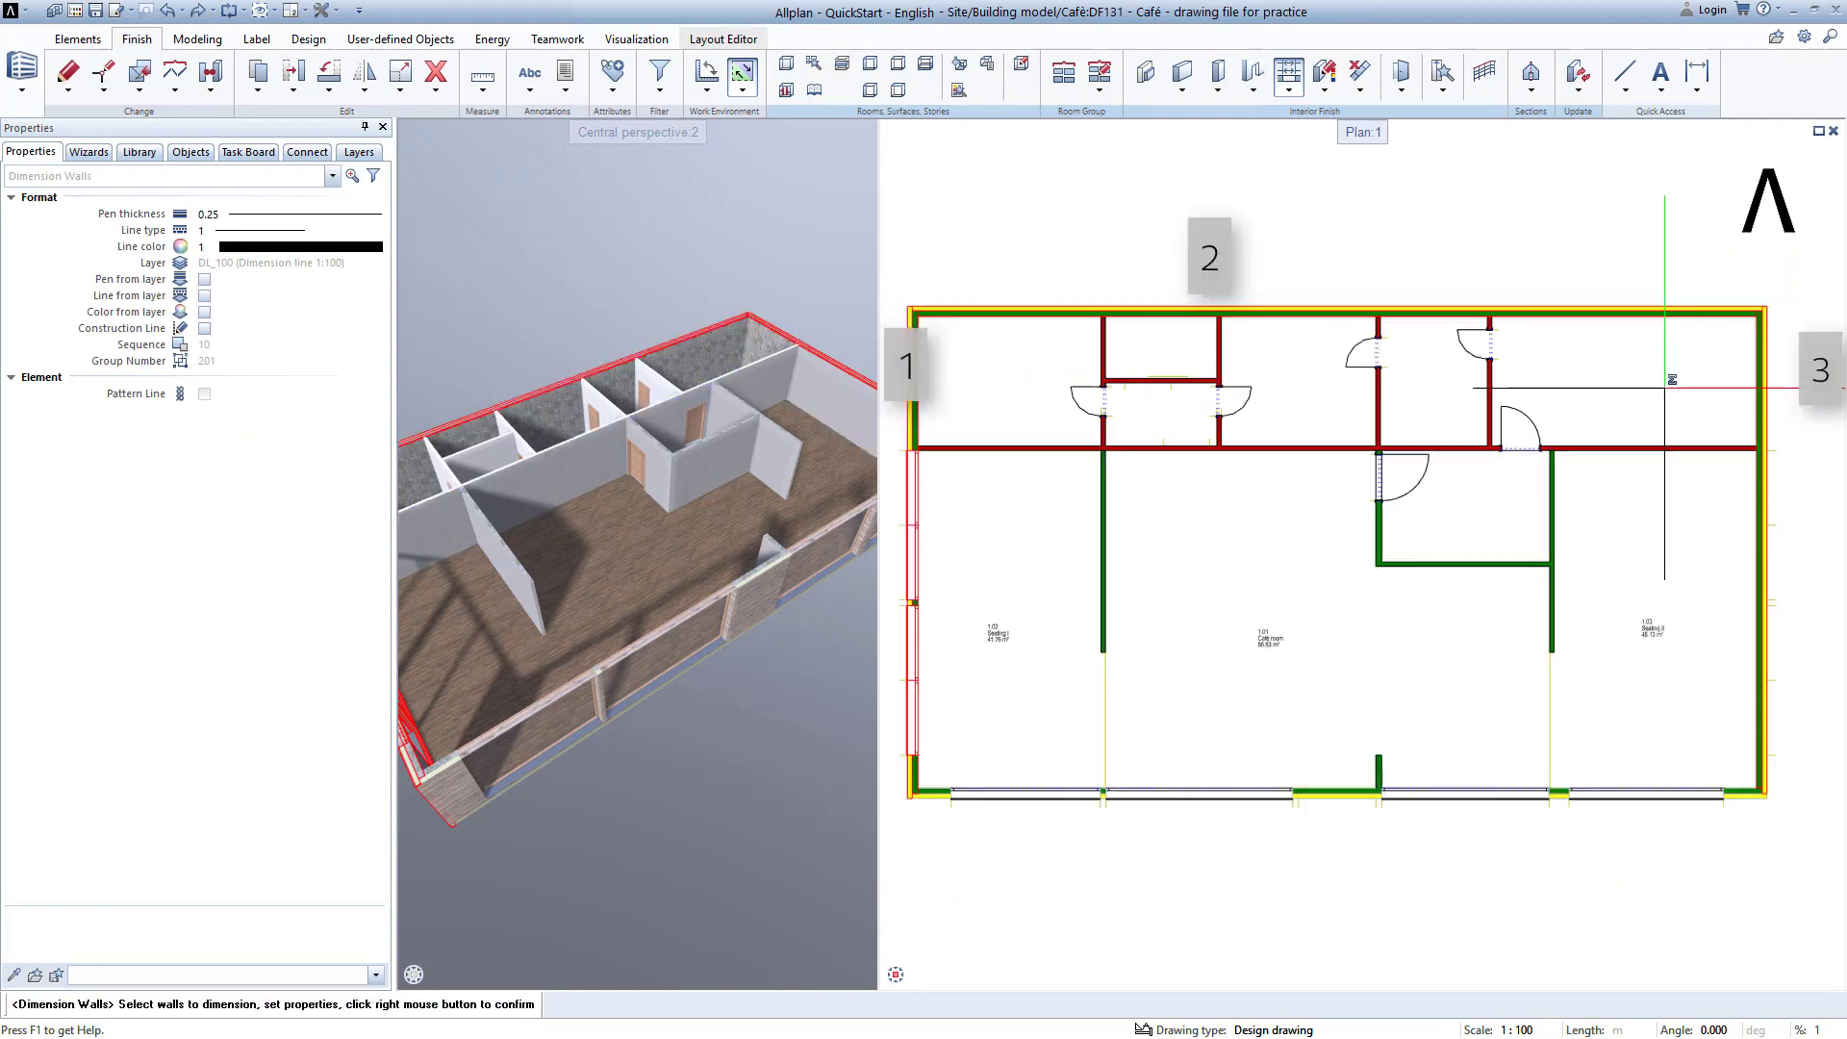
right_click(1284, 244)
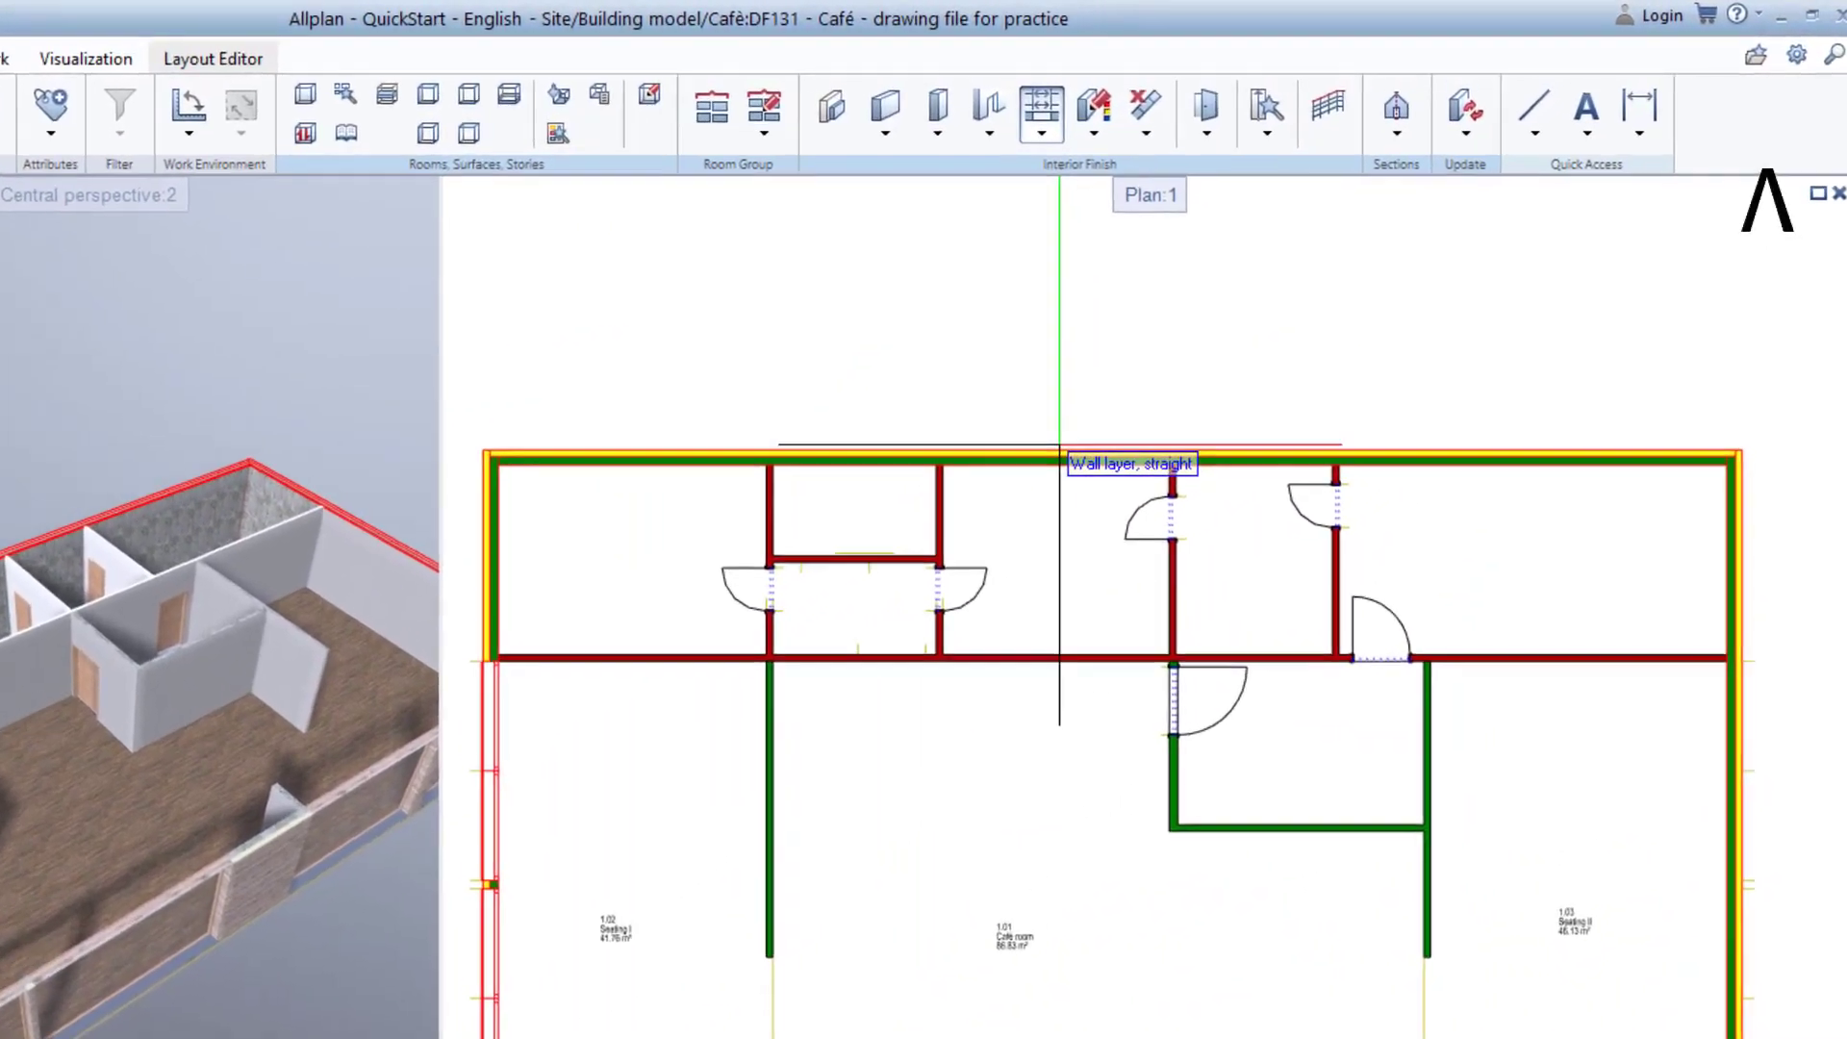
left_click(1059, 438)
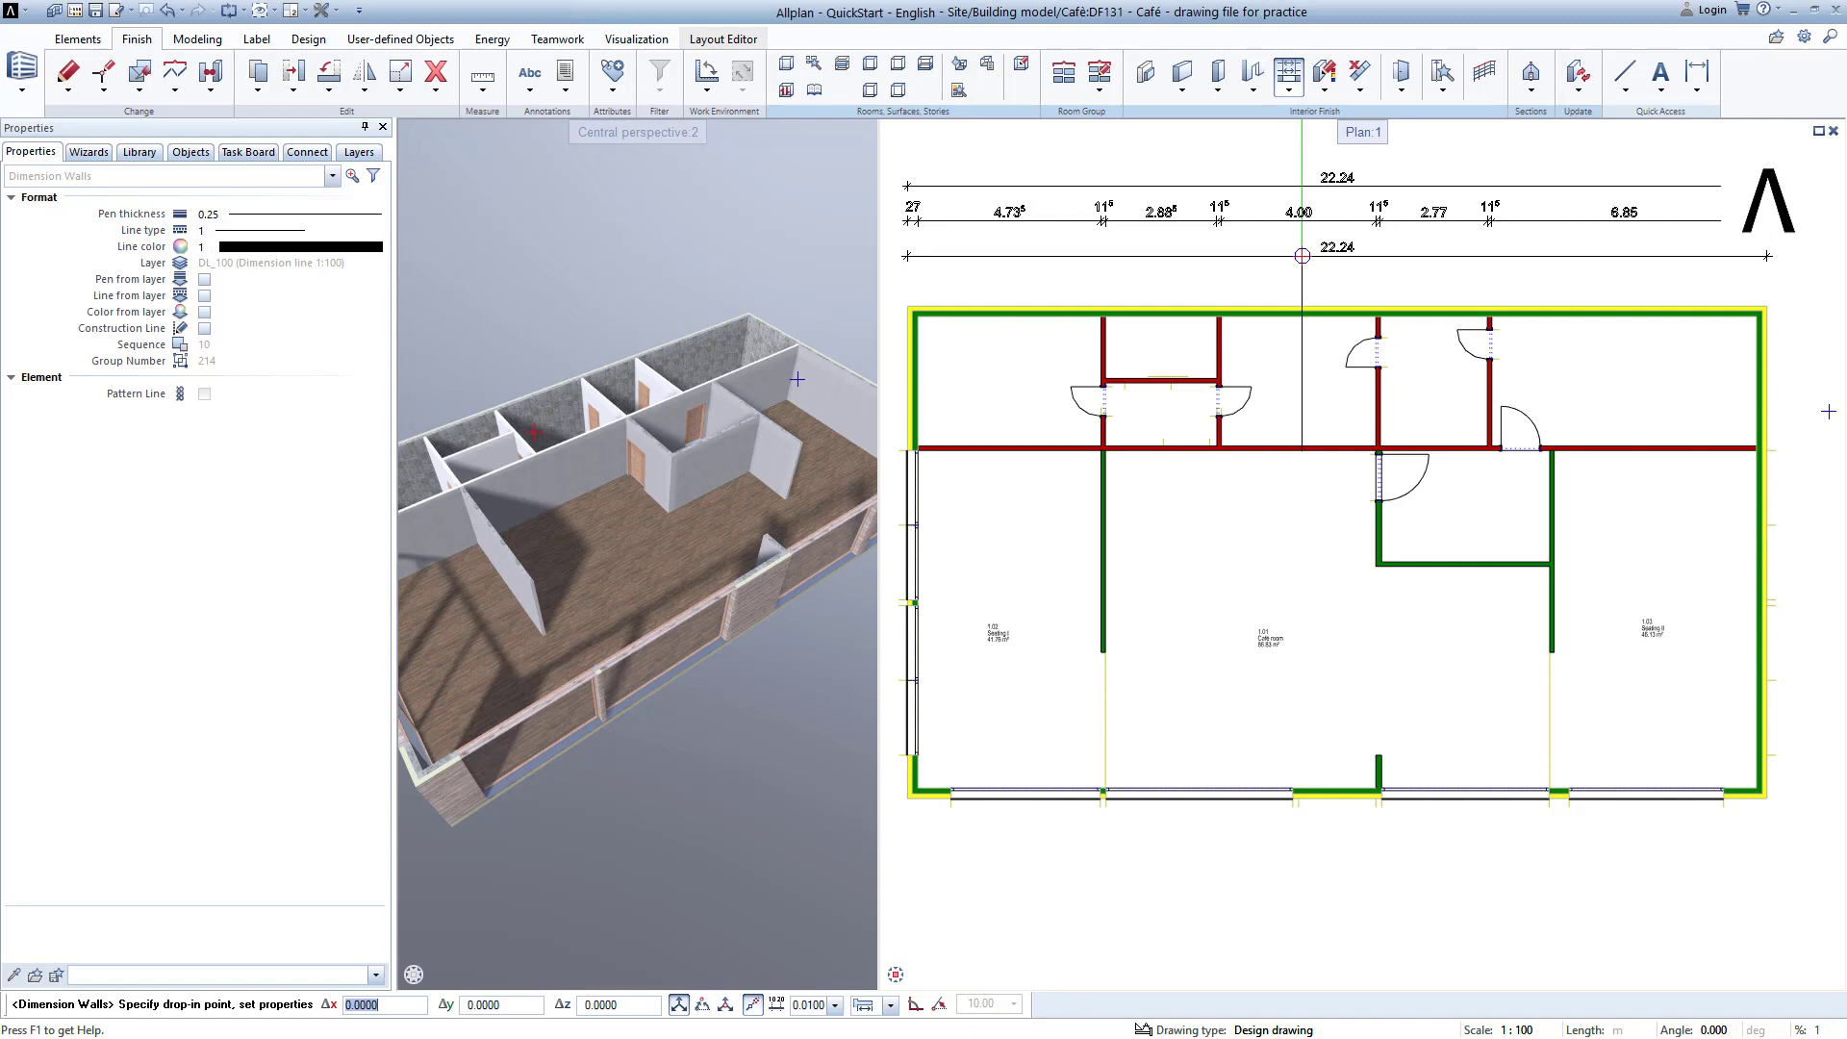
left_click(1302, 255)
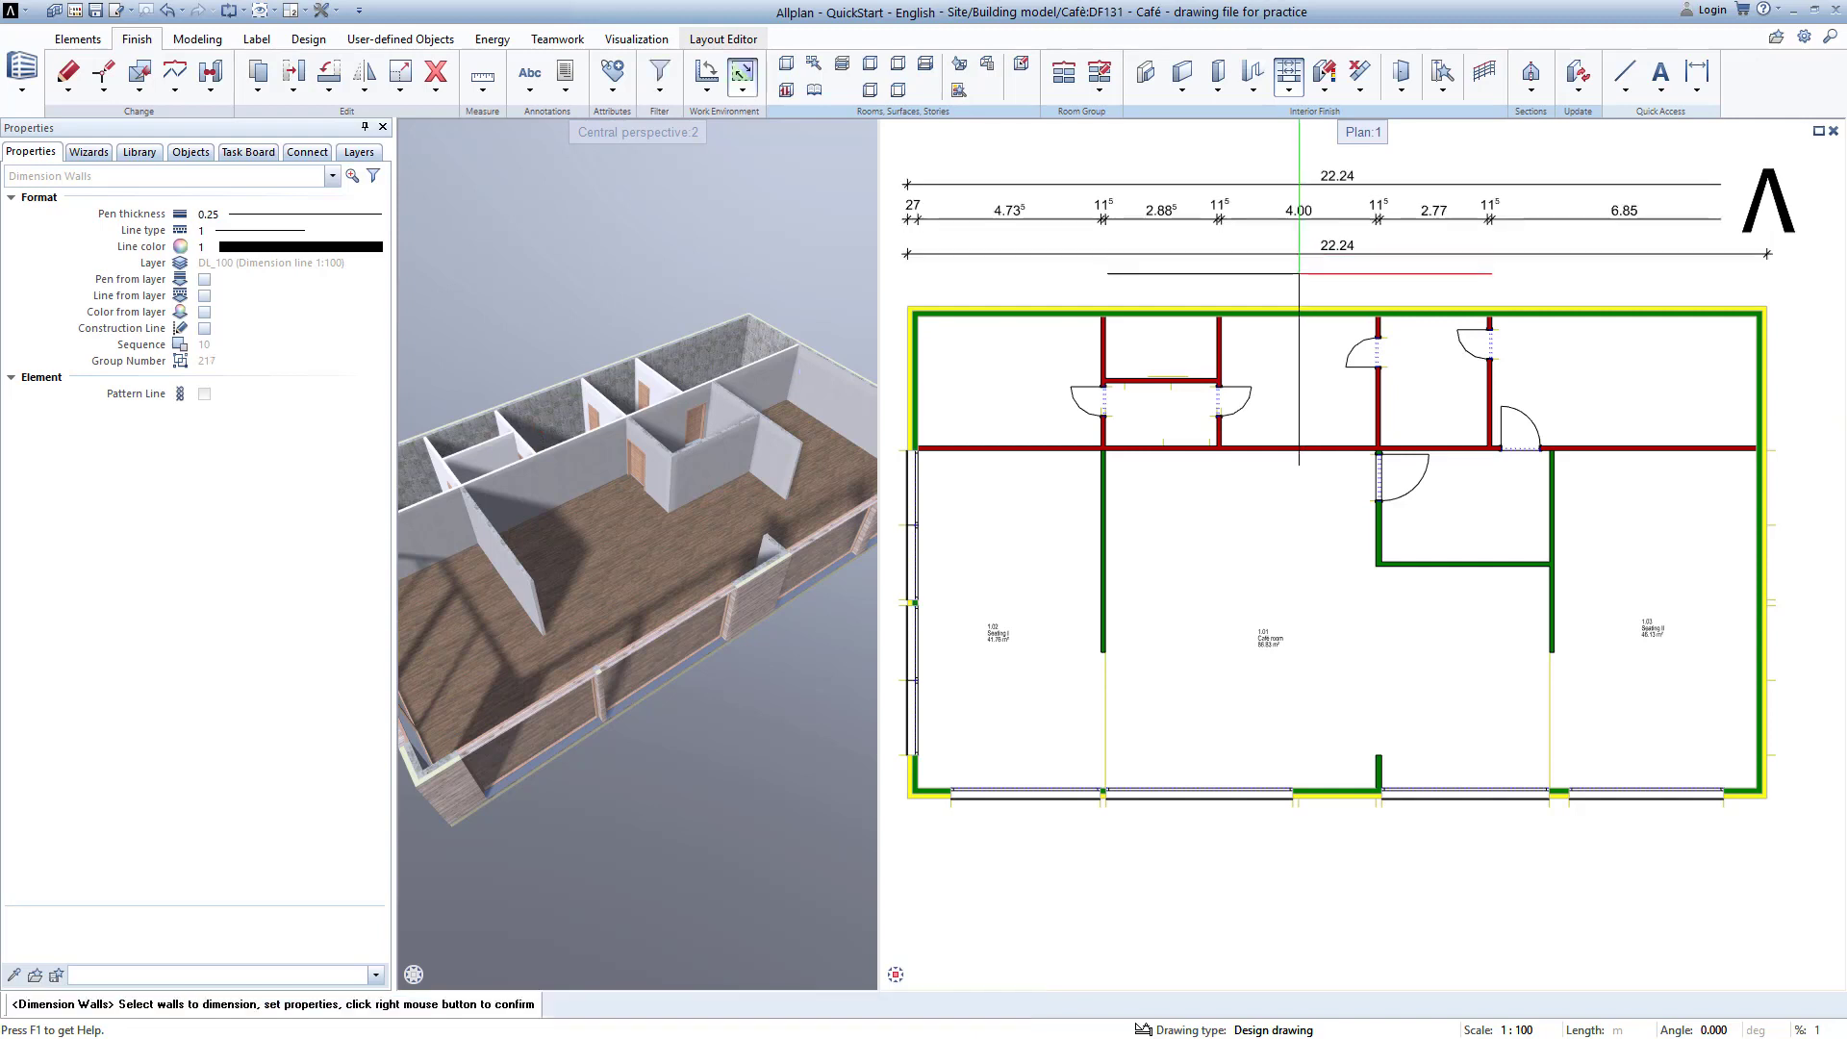
Step: Dimension the upper, left and lower exterior walls along the left wall, placing the dimension lines outside the building's left side
scroll(1321, 307, "down", 2)
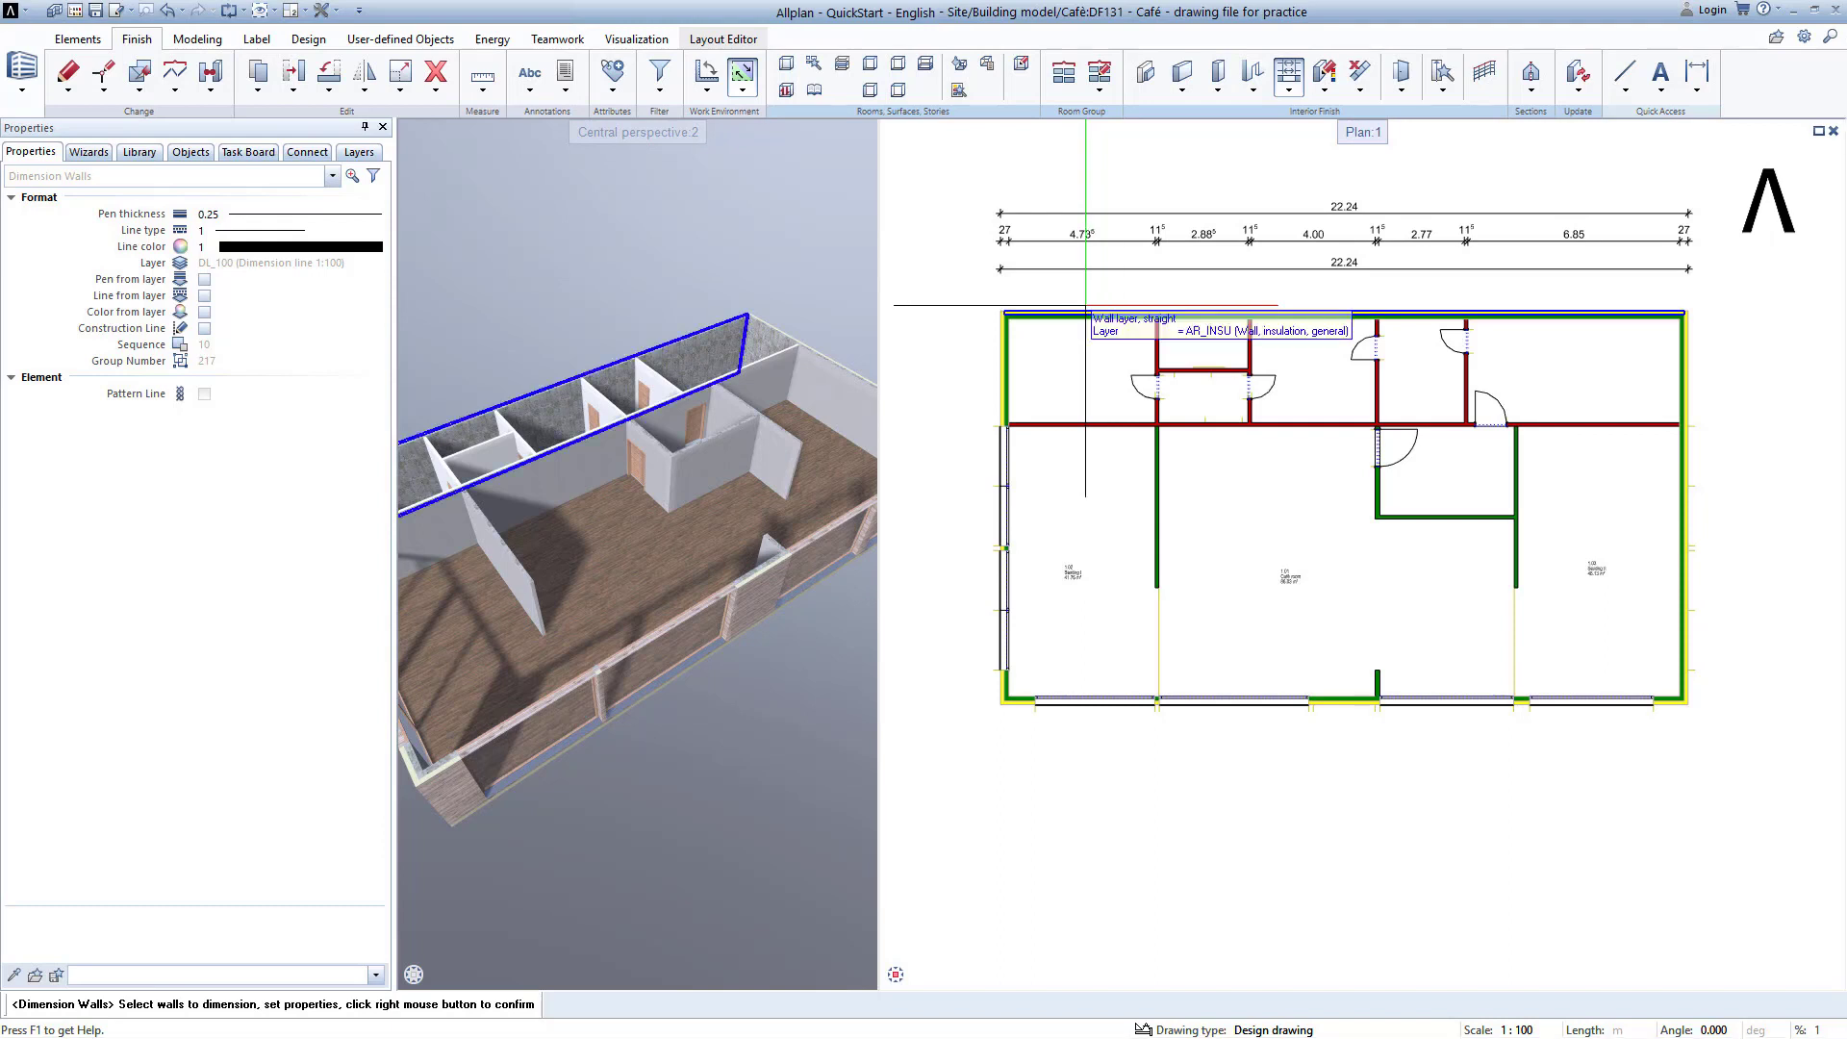
left_click(1145, 307)
left_click(1006, 351)
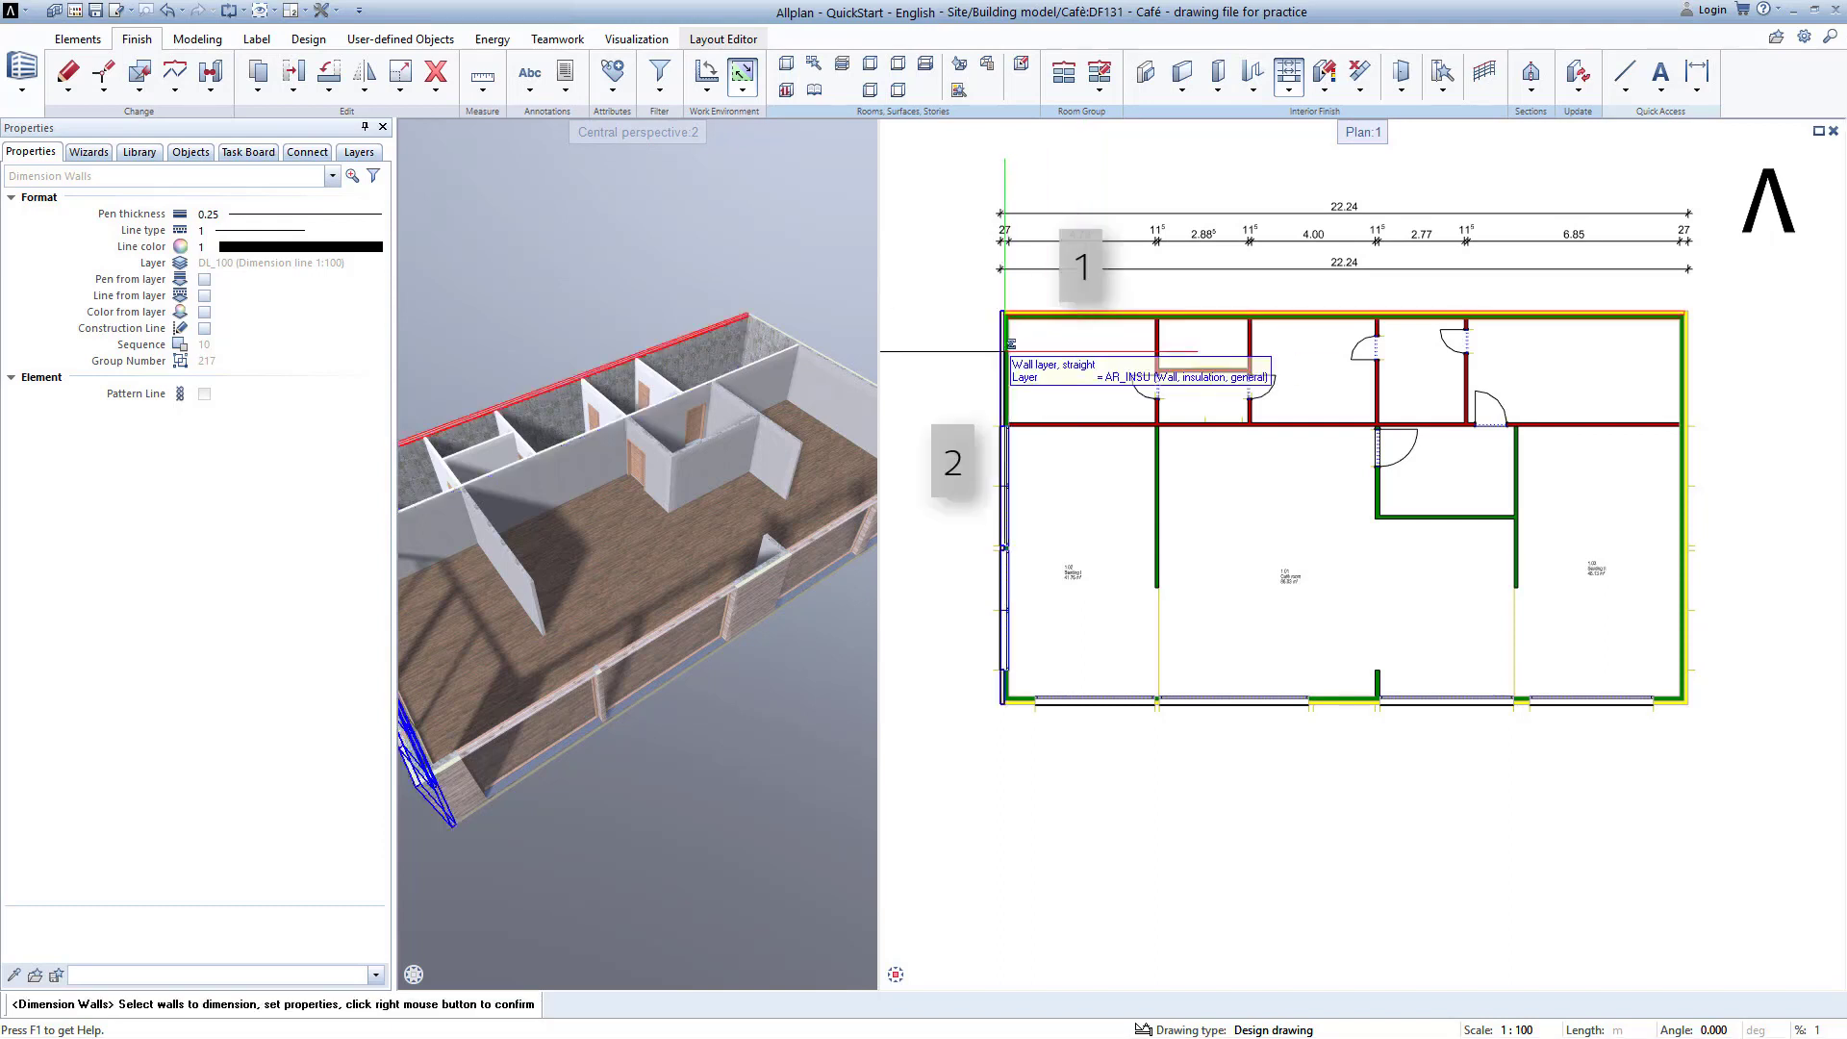
left_click(1020, 700)
right_click(1044, 655)
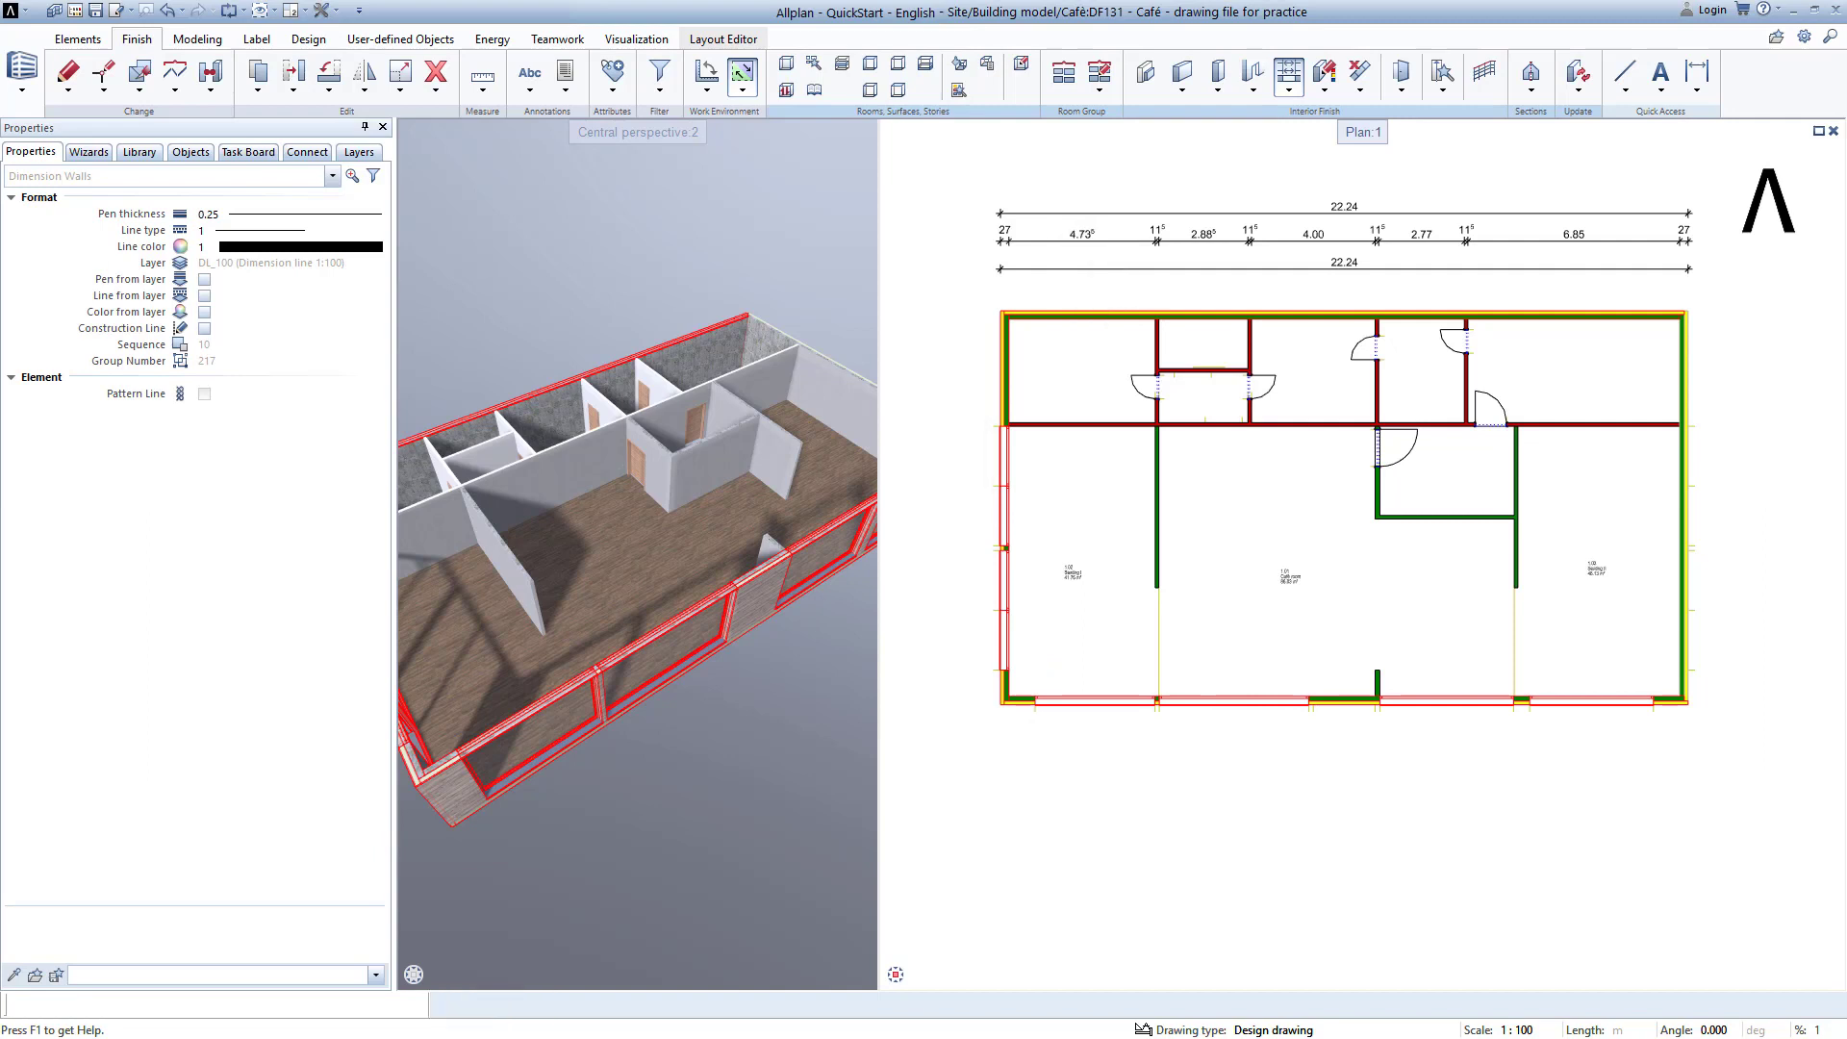
left_click(989, 375)
left_click(953, 376)
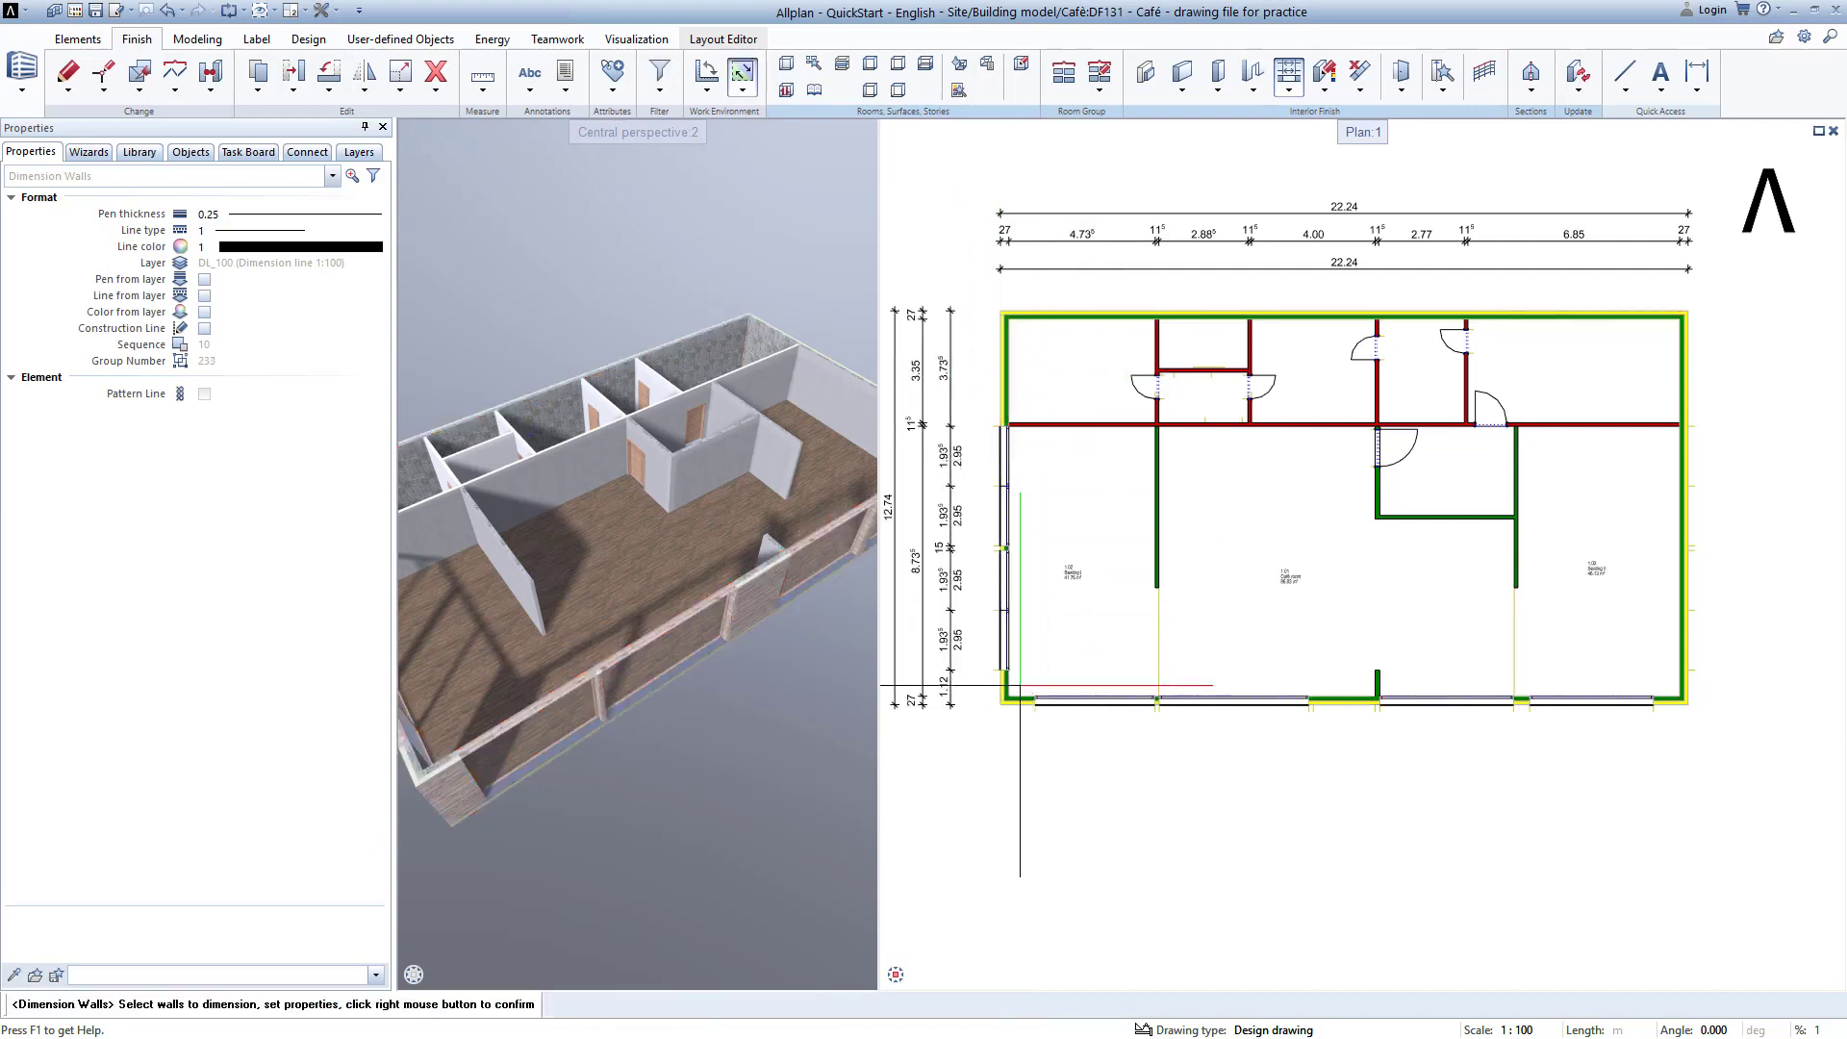
Step: Dimension the left, lower and right exterior walls along the lower wall, placing the dimension lines below the building
left_click(1004, 673)
left_click(1022, 699)
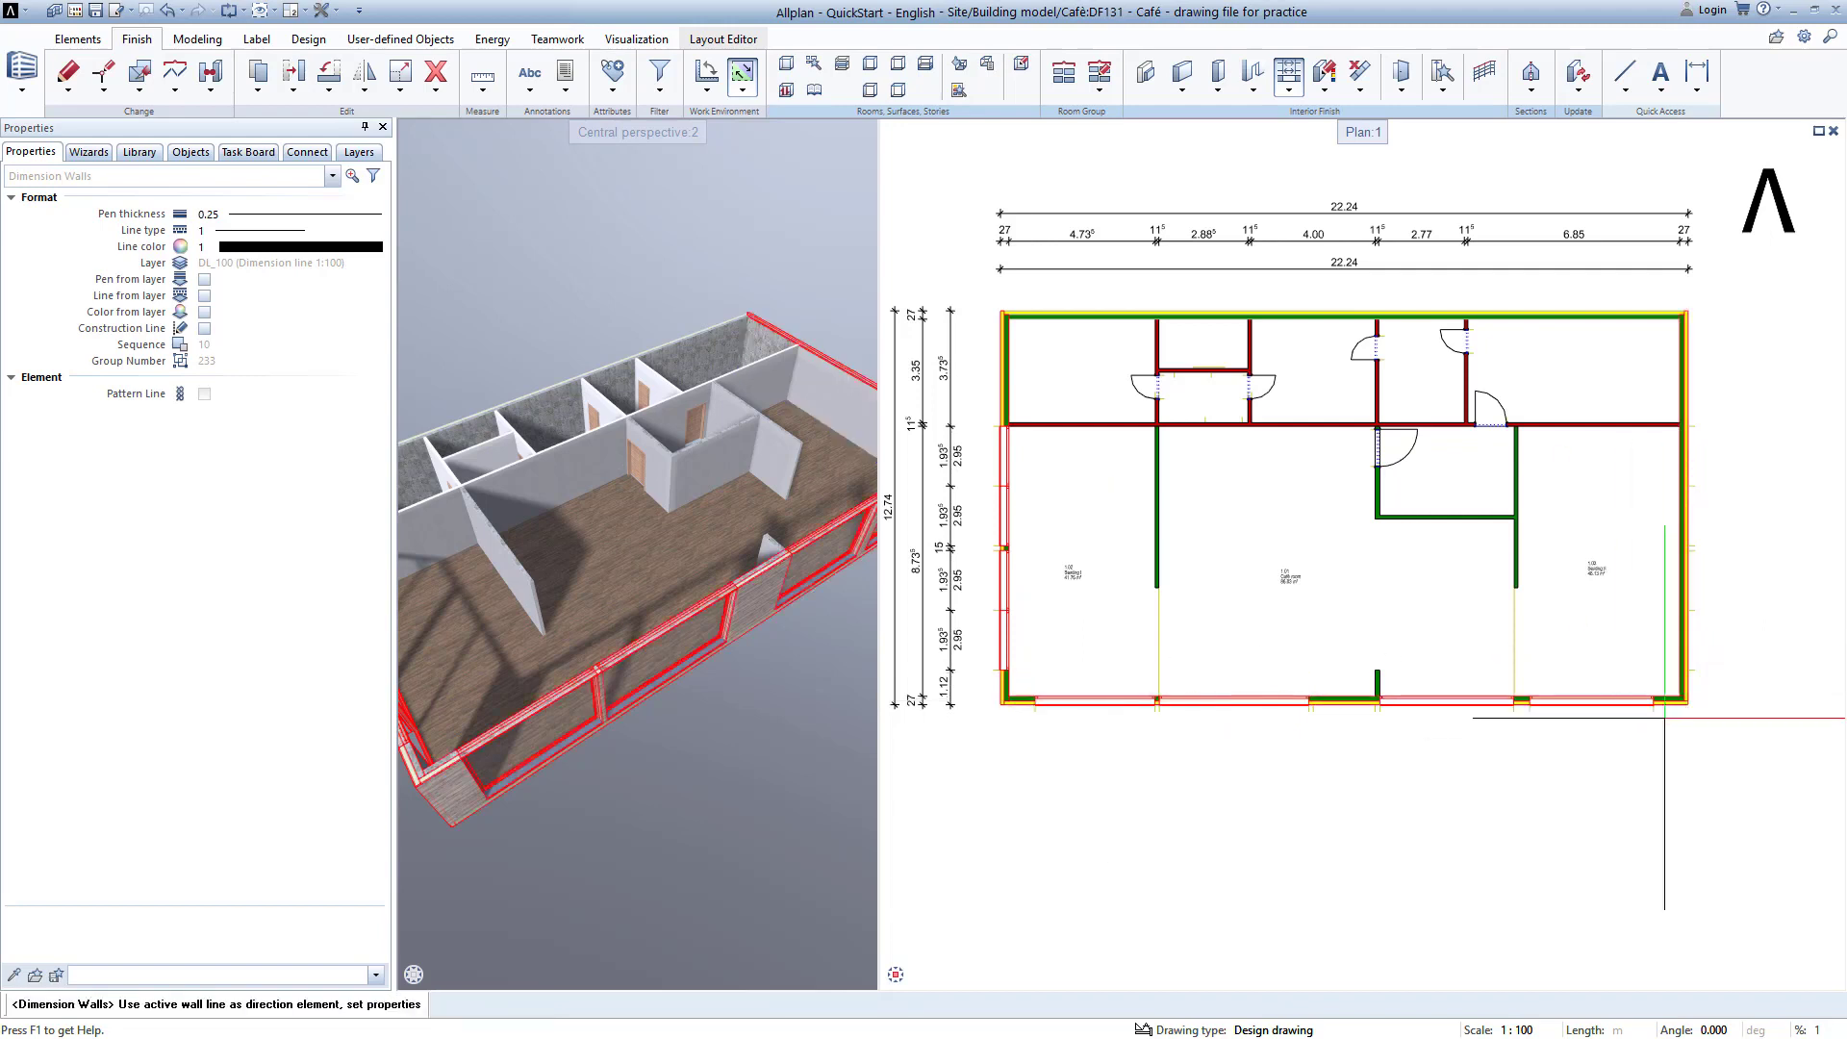
right_click(1636, 724)
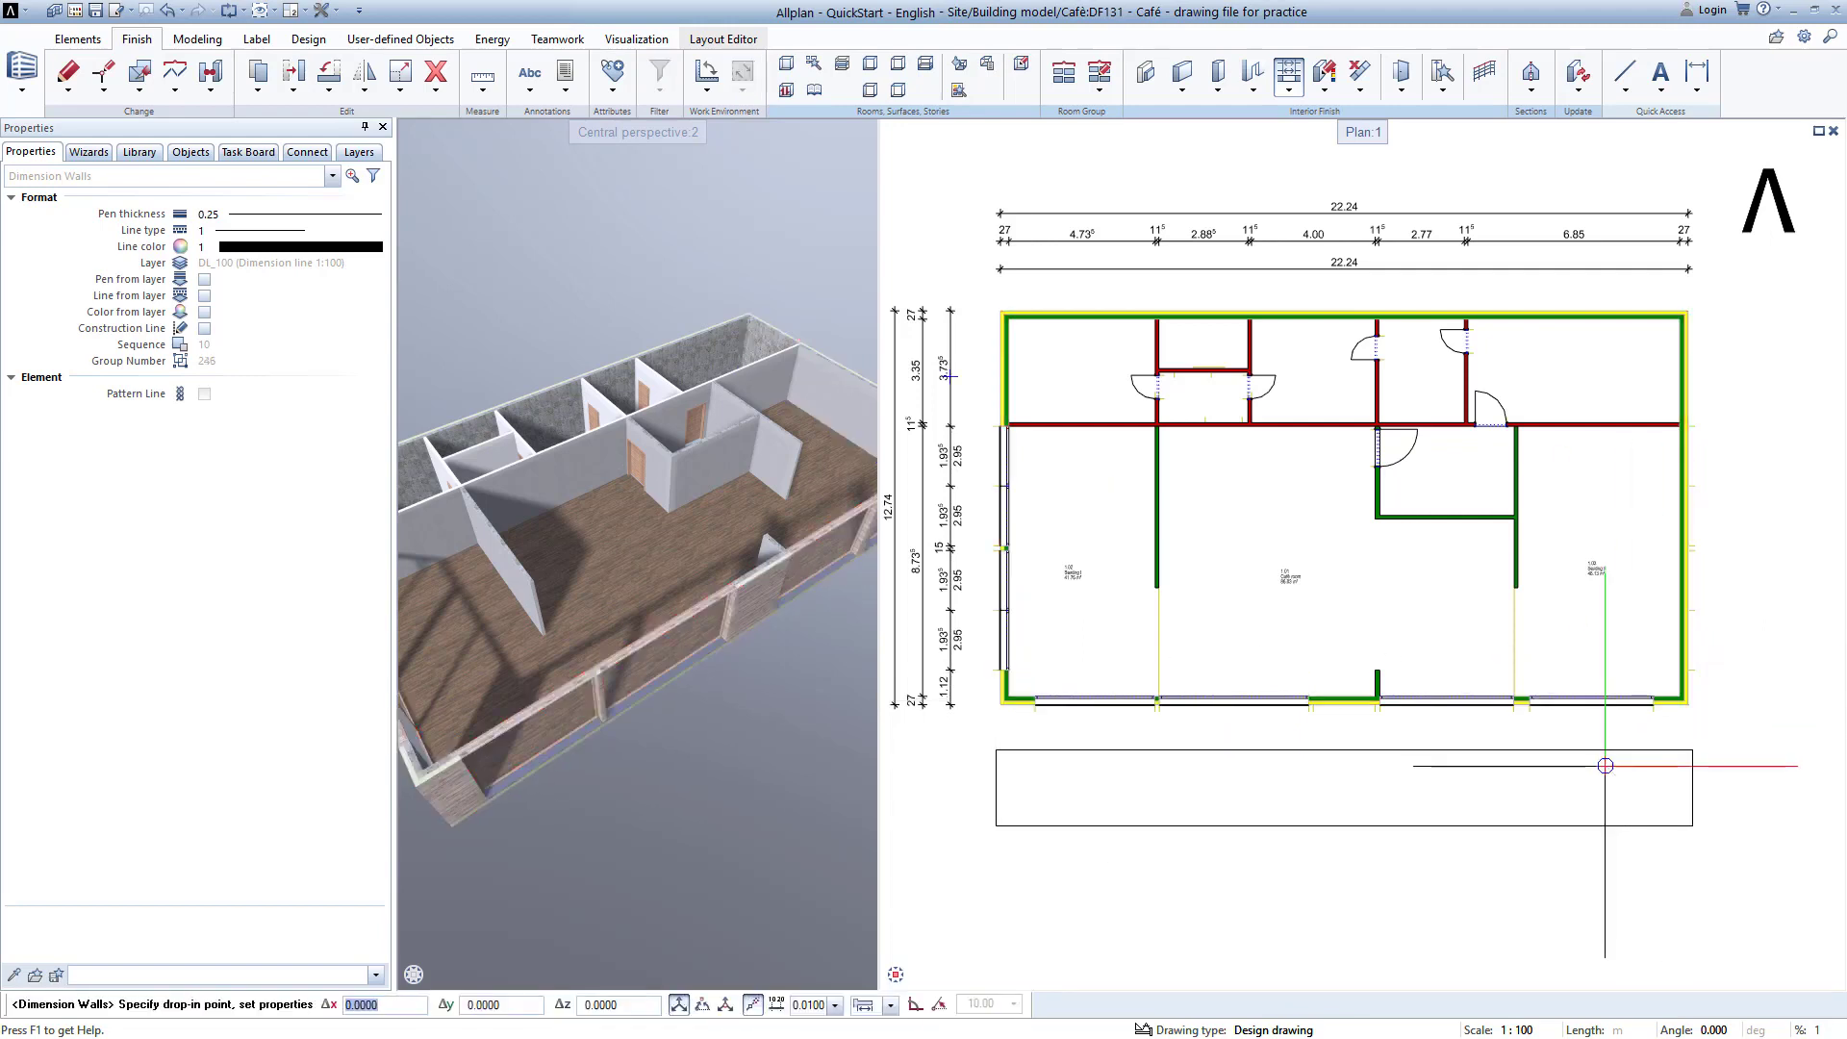
left_click(1606, 766)
Step: Dimension the lower, right and upper exterior walls along the right wall, placing the dimension lines outside the building's right side
left_click(1676, 701)
left_click(1685, 646)
left_click(1644, 314)
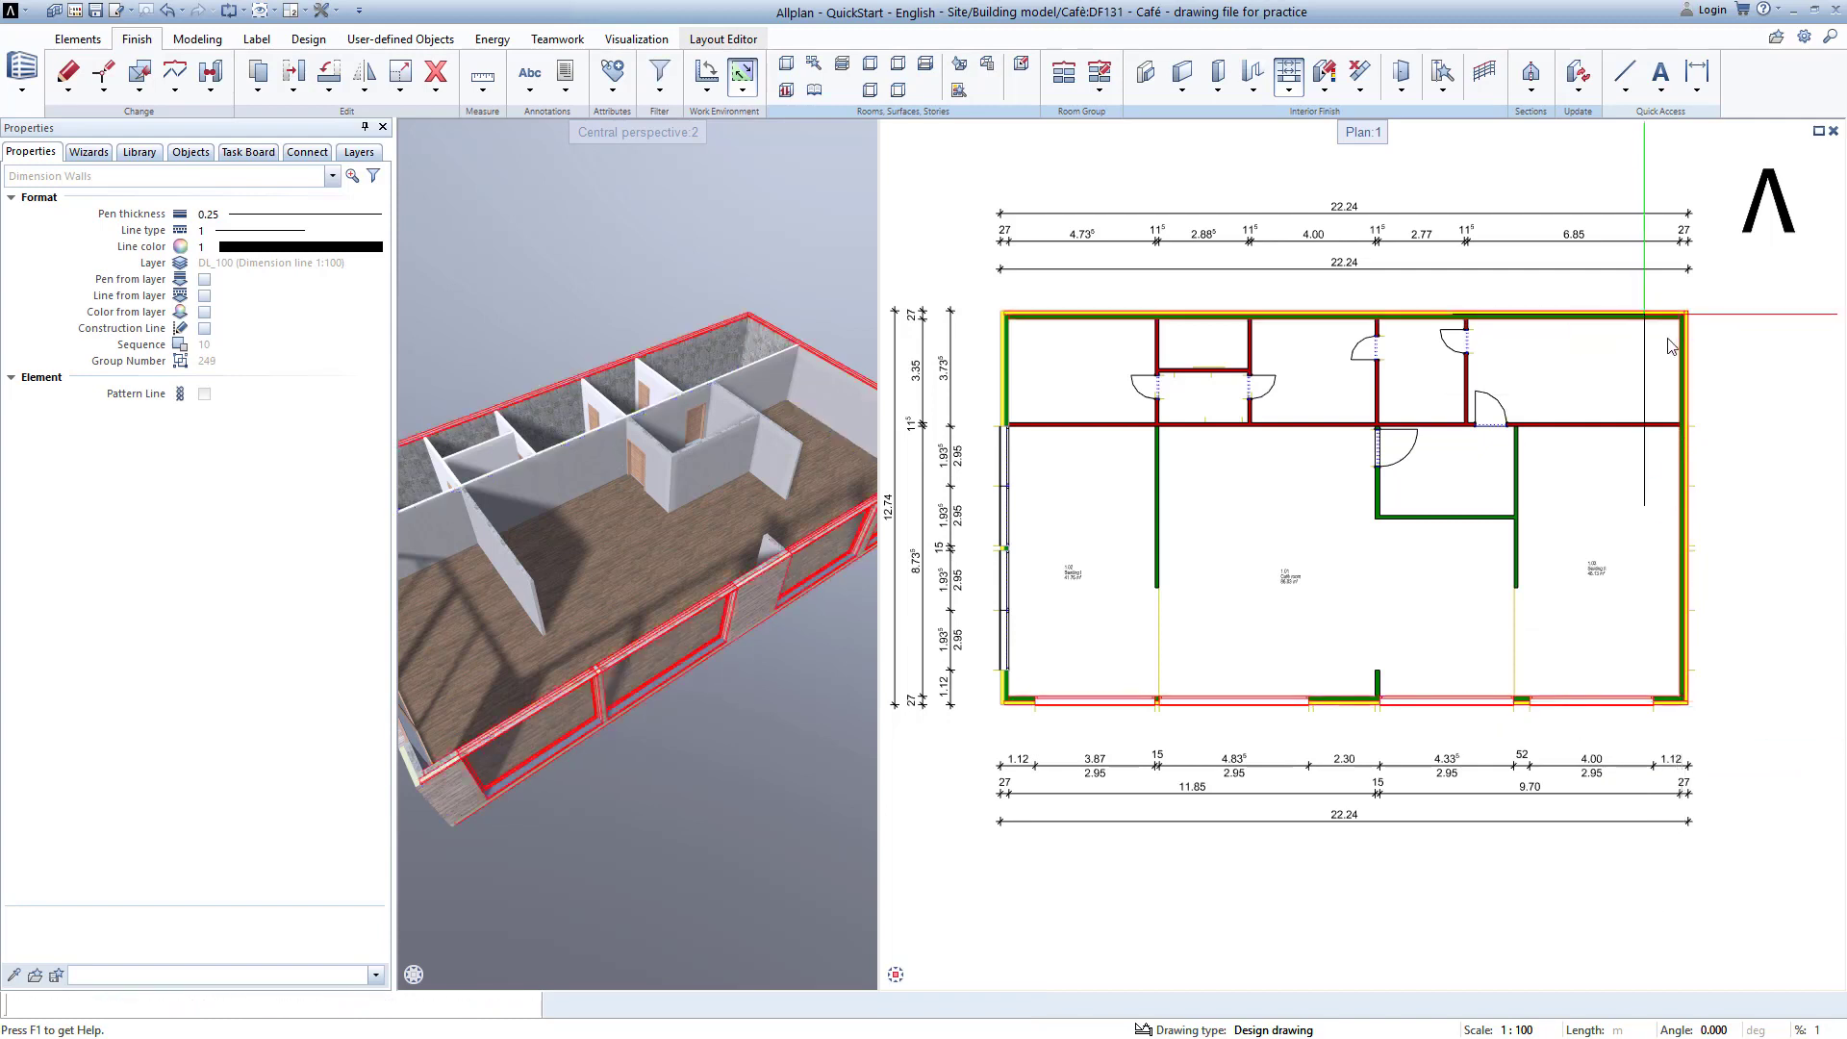
right_click(1672, 362)
left_click(1691, 373)
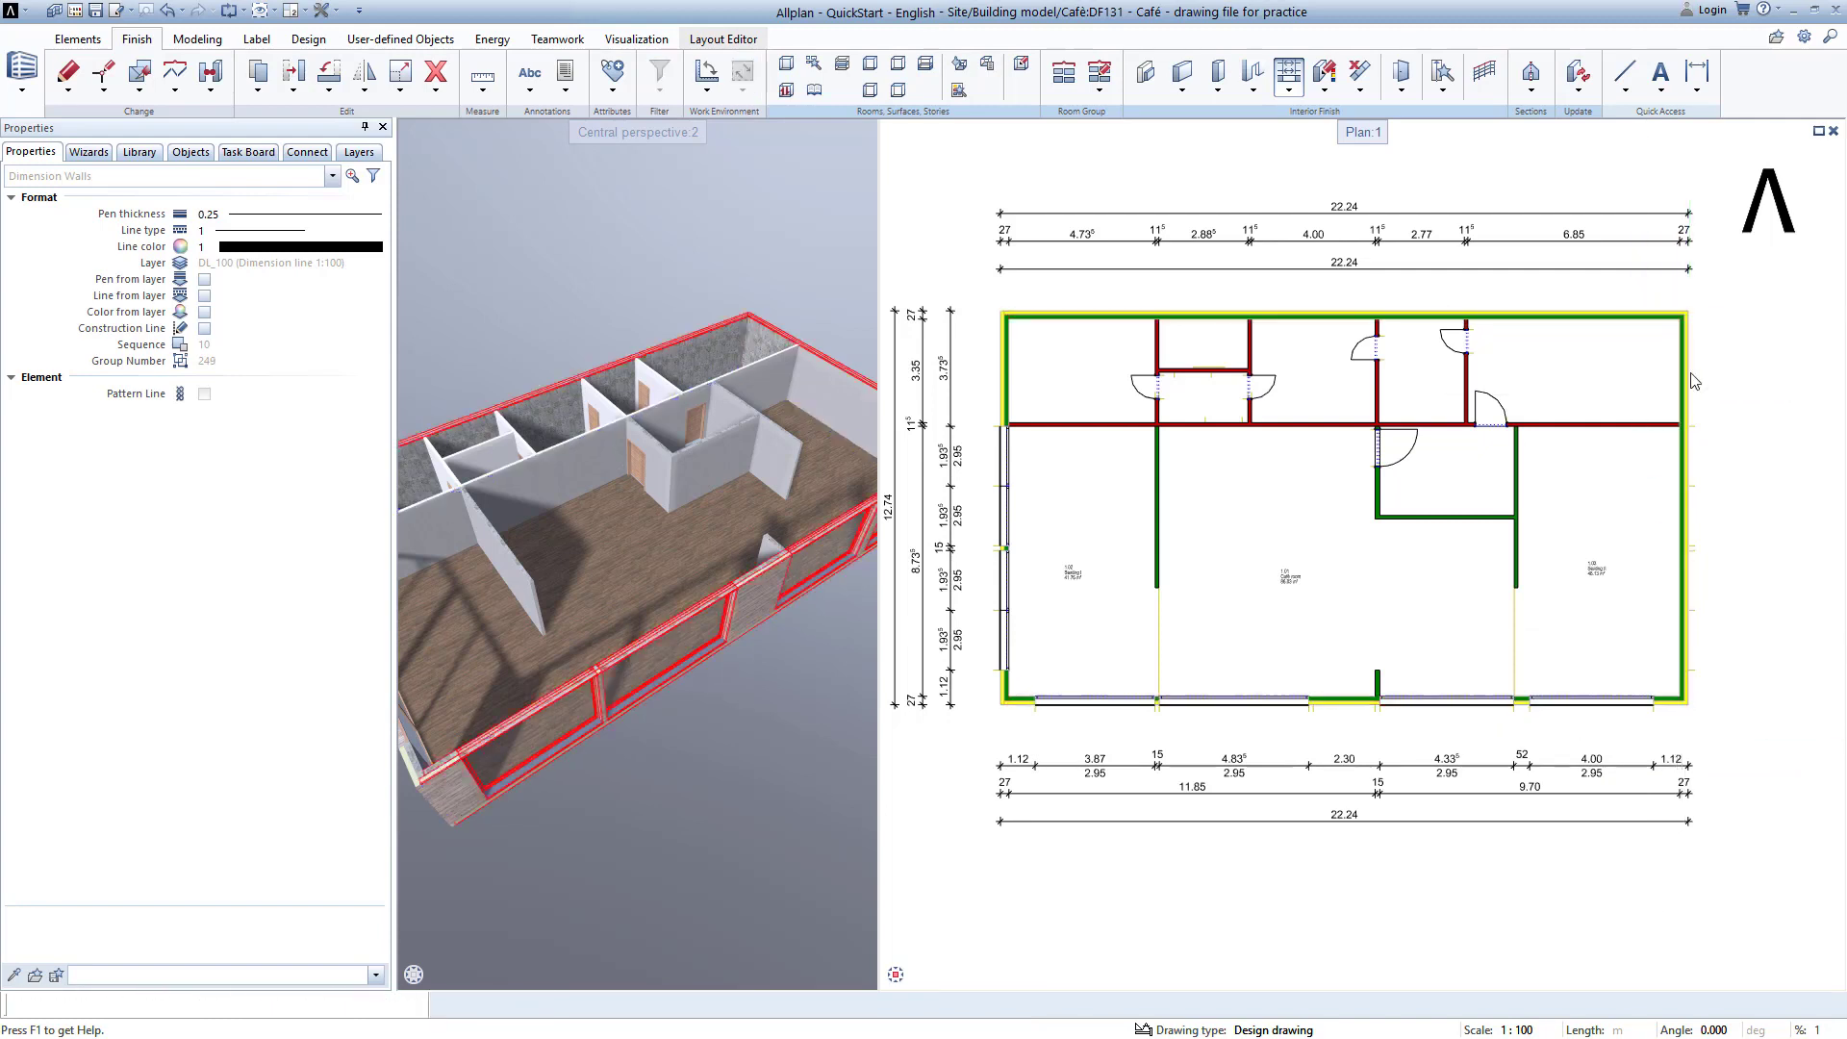
left_click(1742, 378)
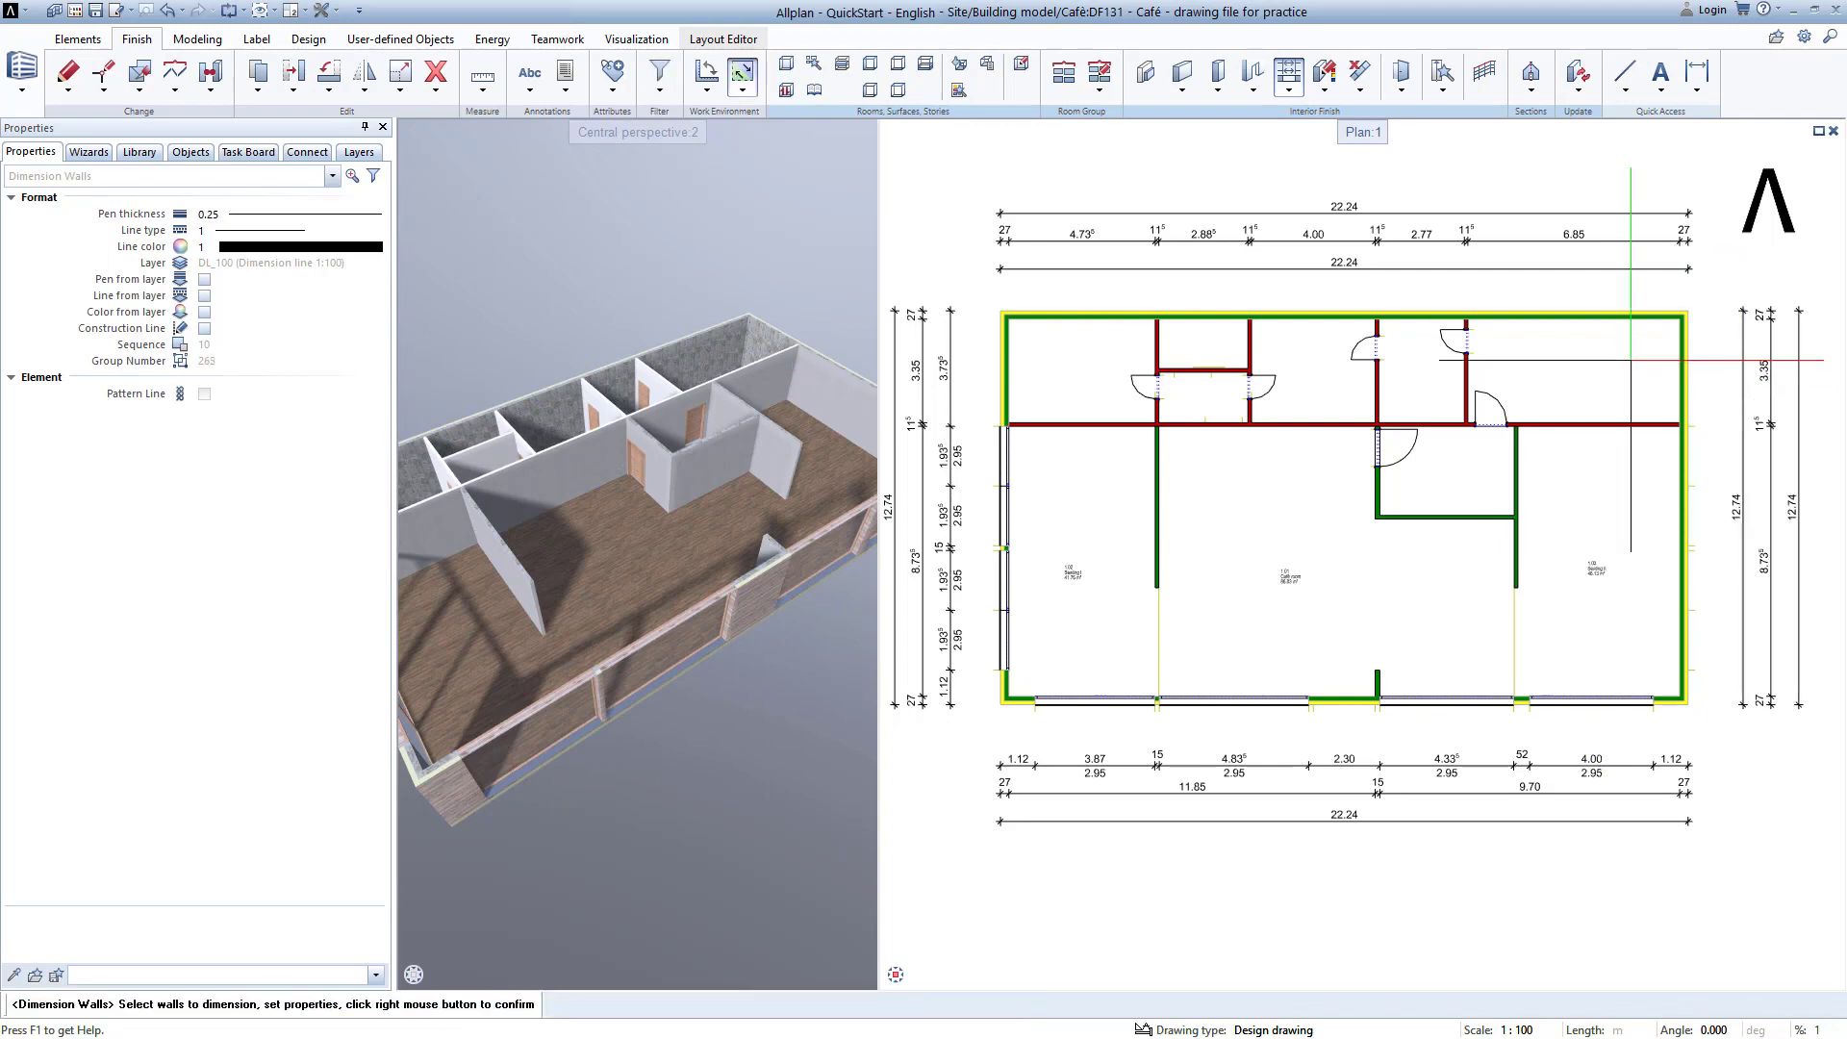
key("Escape")
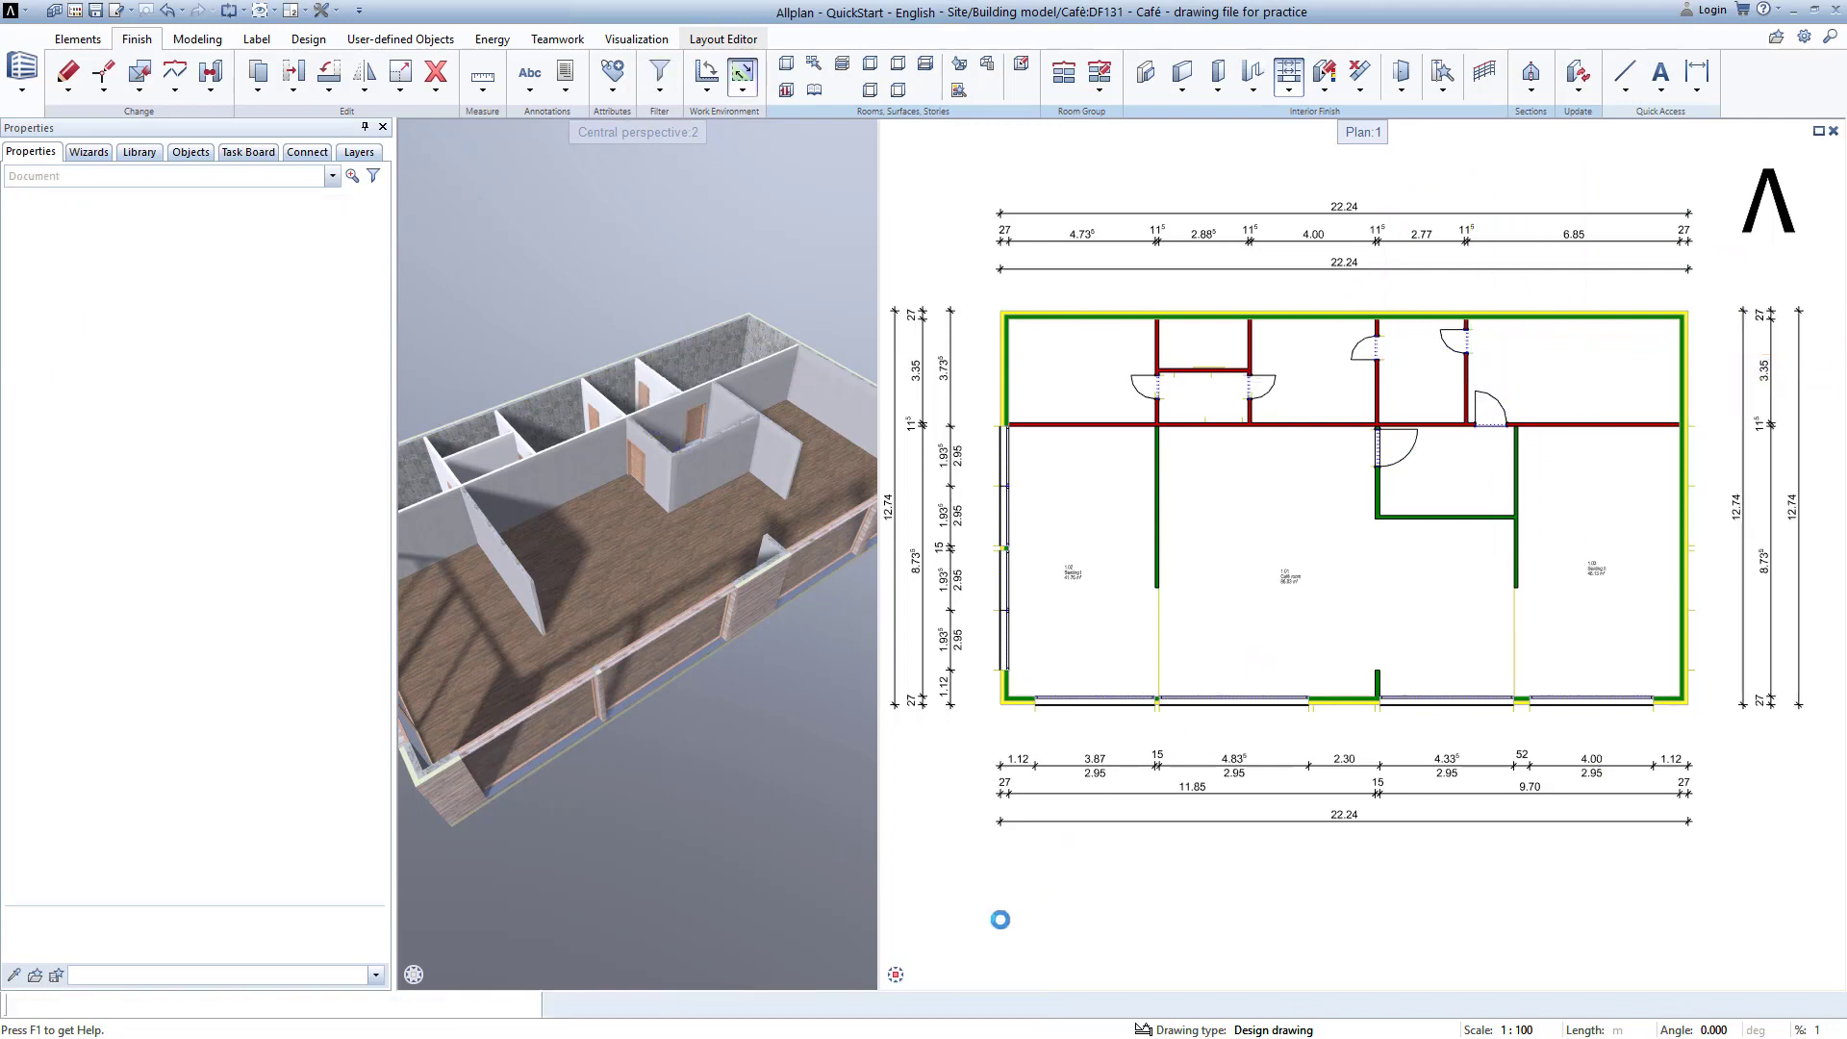
left_click(919, 975)
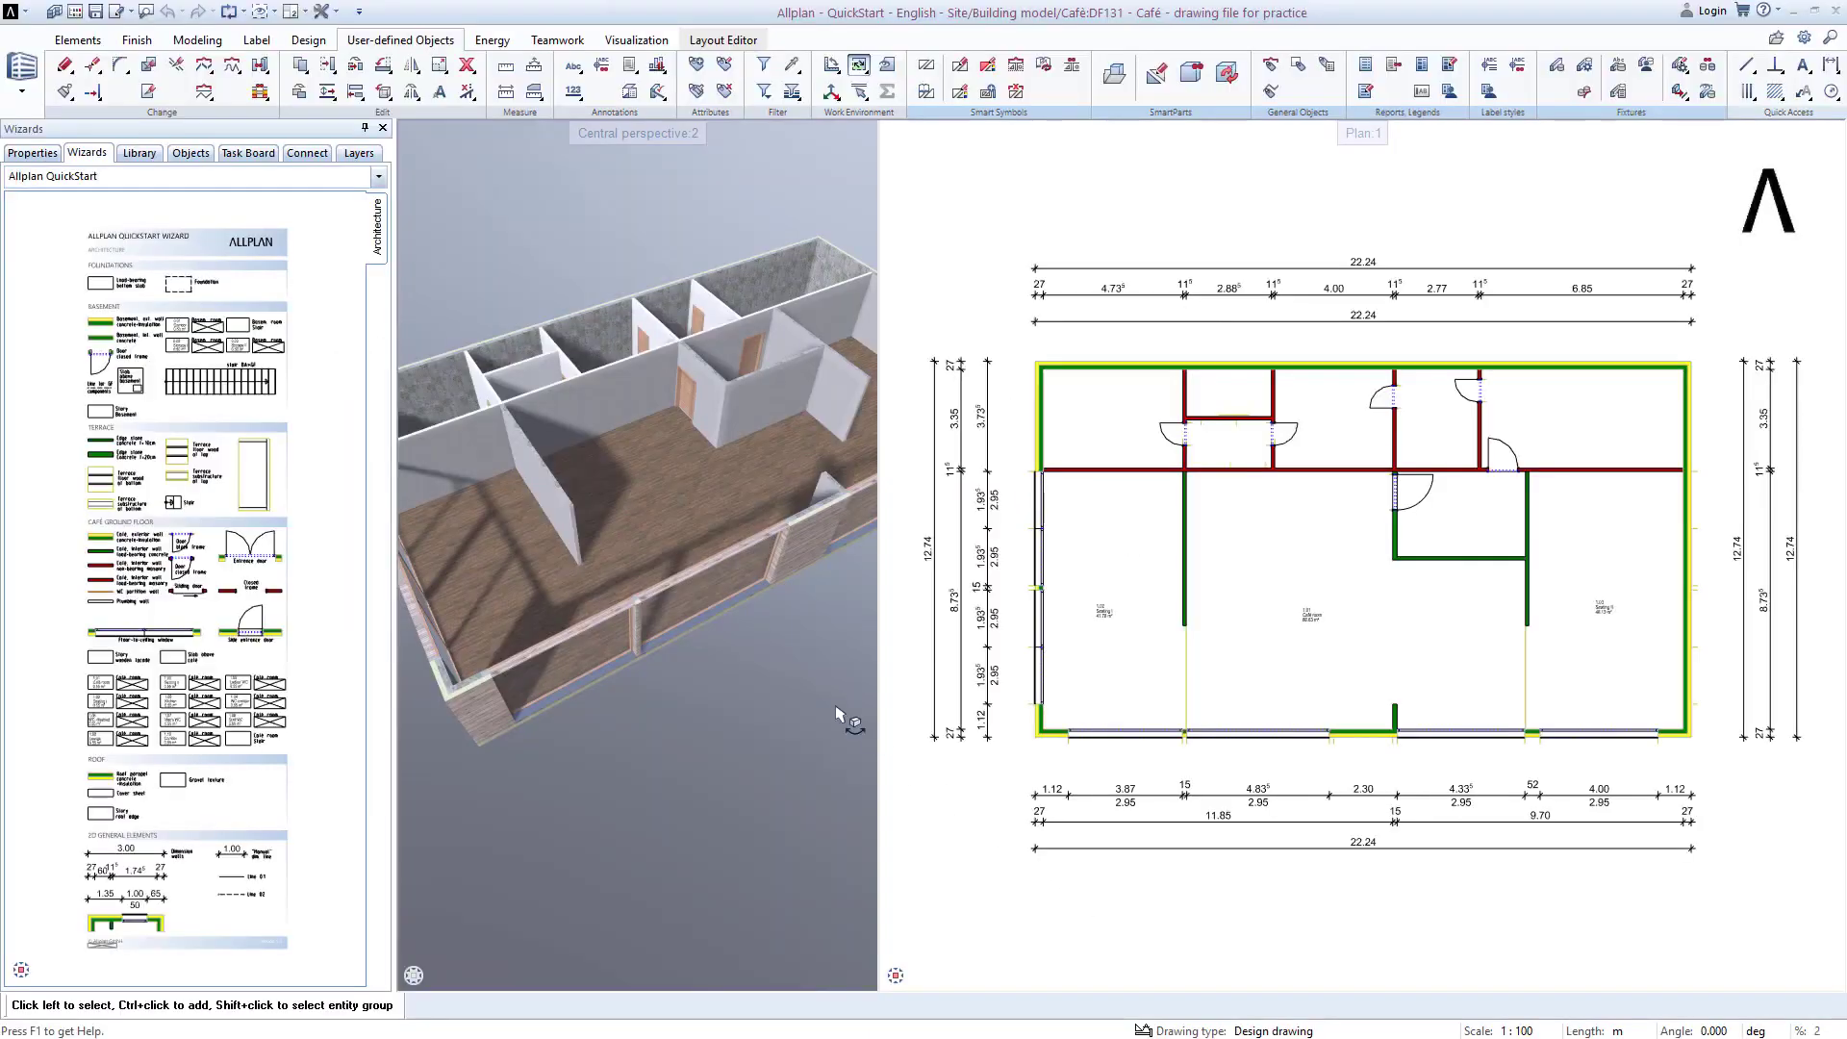
Step: Load the saved drawing file favorite that makes 136 Slab above Café - drawing file for practice current and opens 131 alongside
left_click(77, 15)
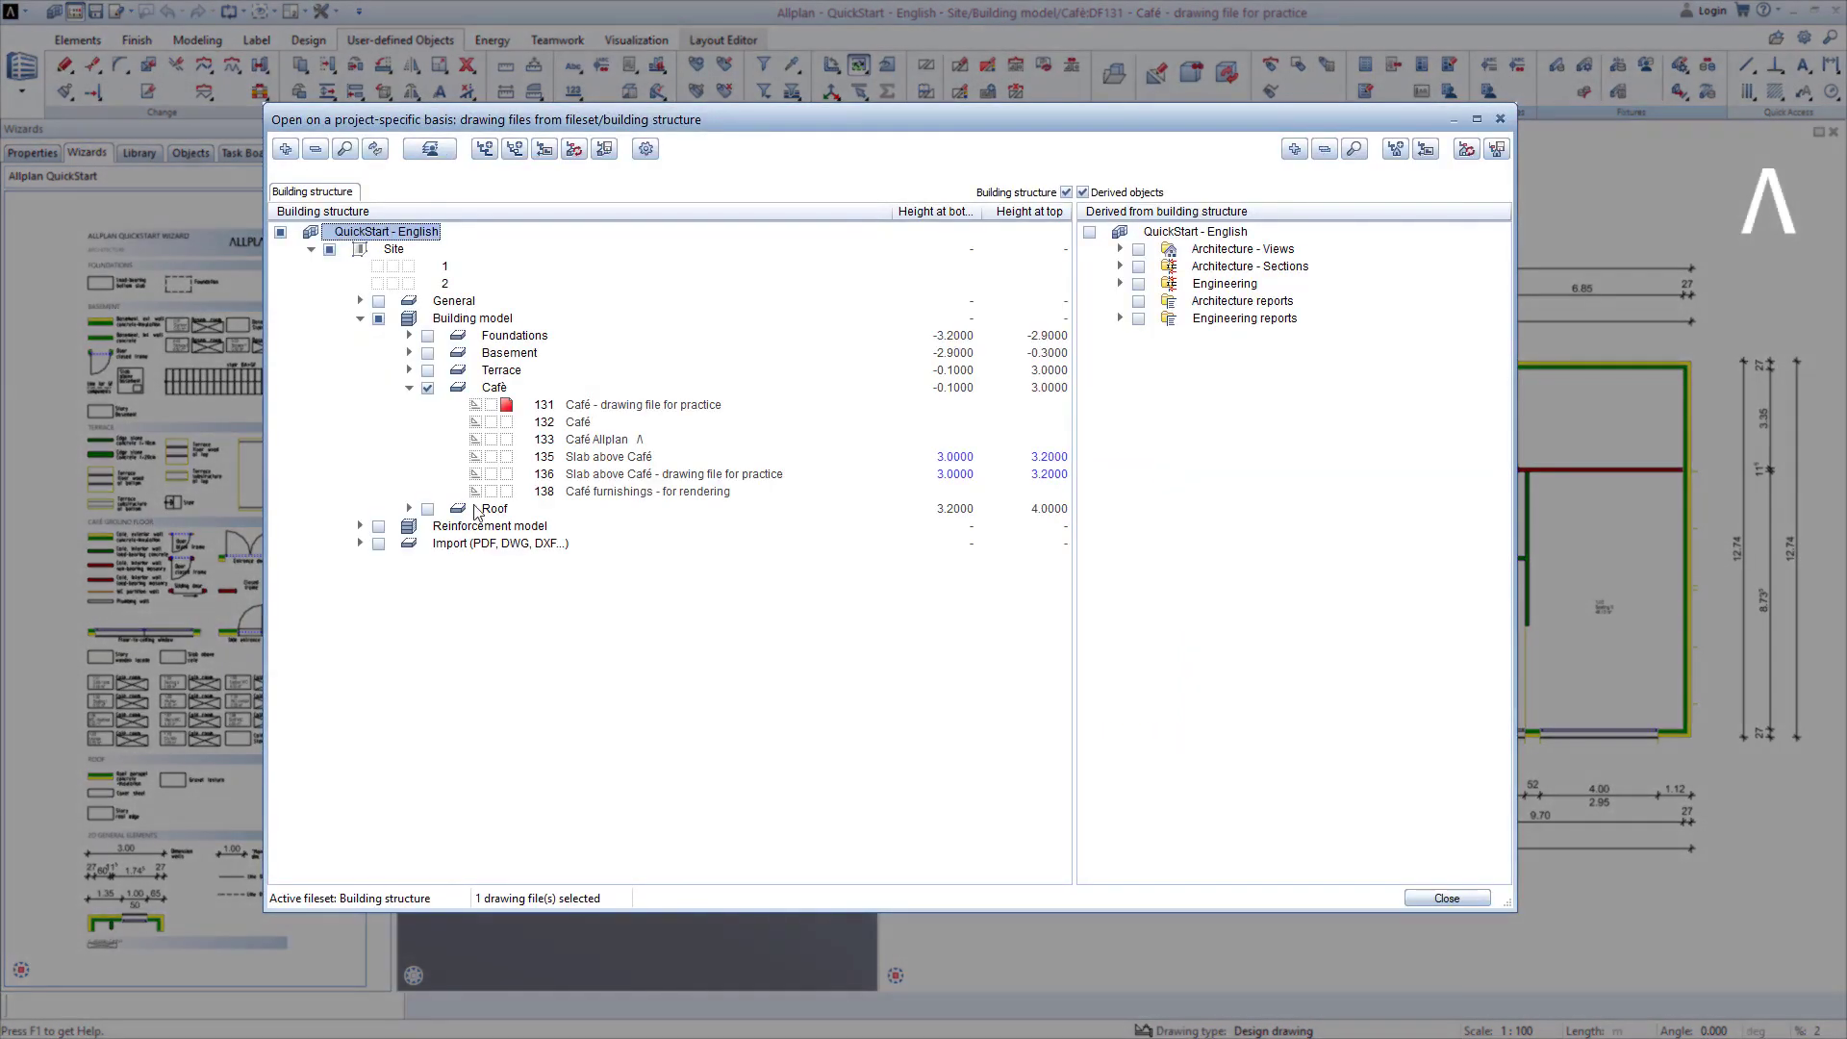
right_click(539, 633)
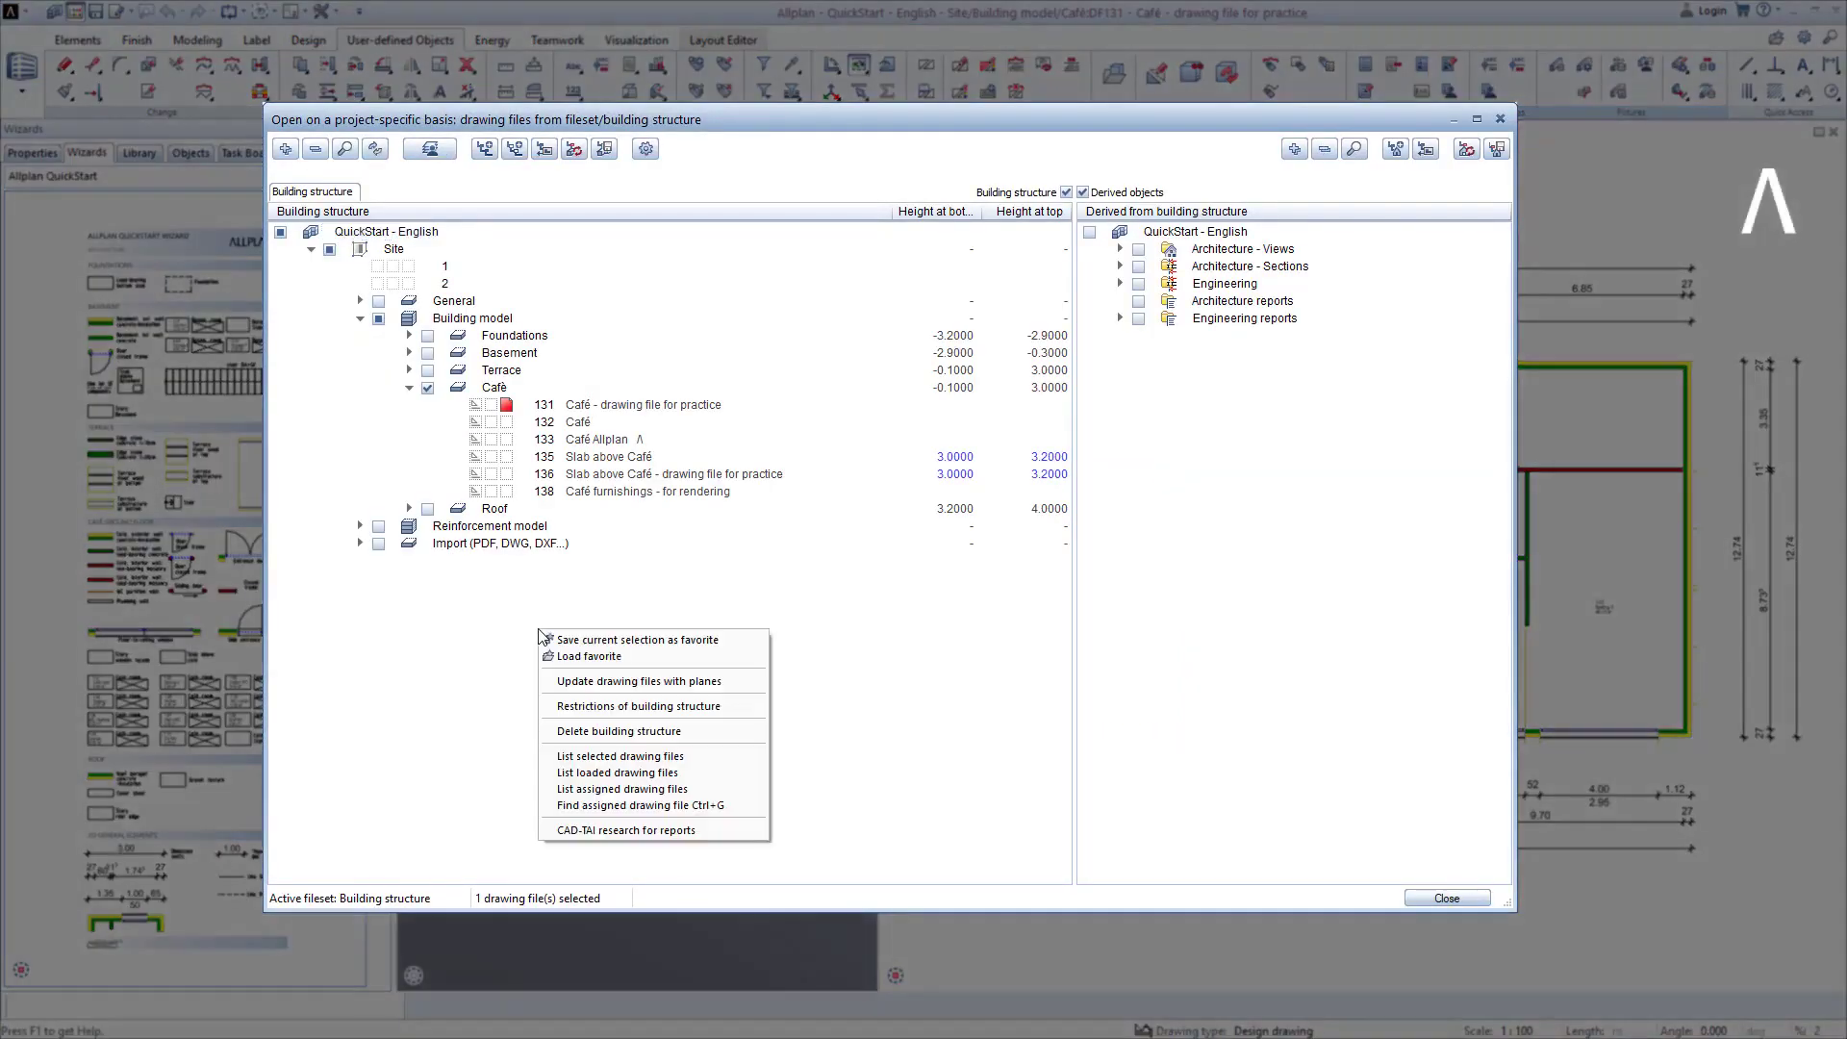
left_click(590, 657)
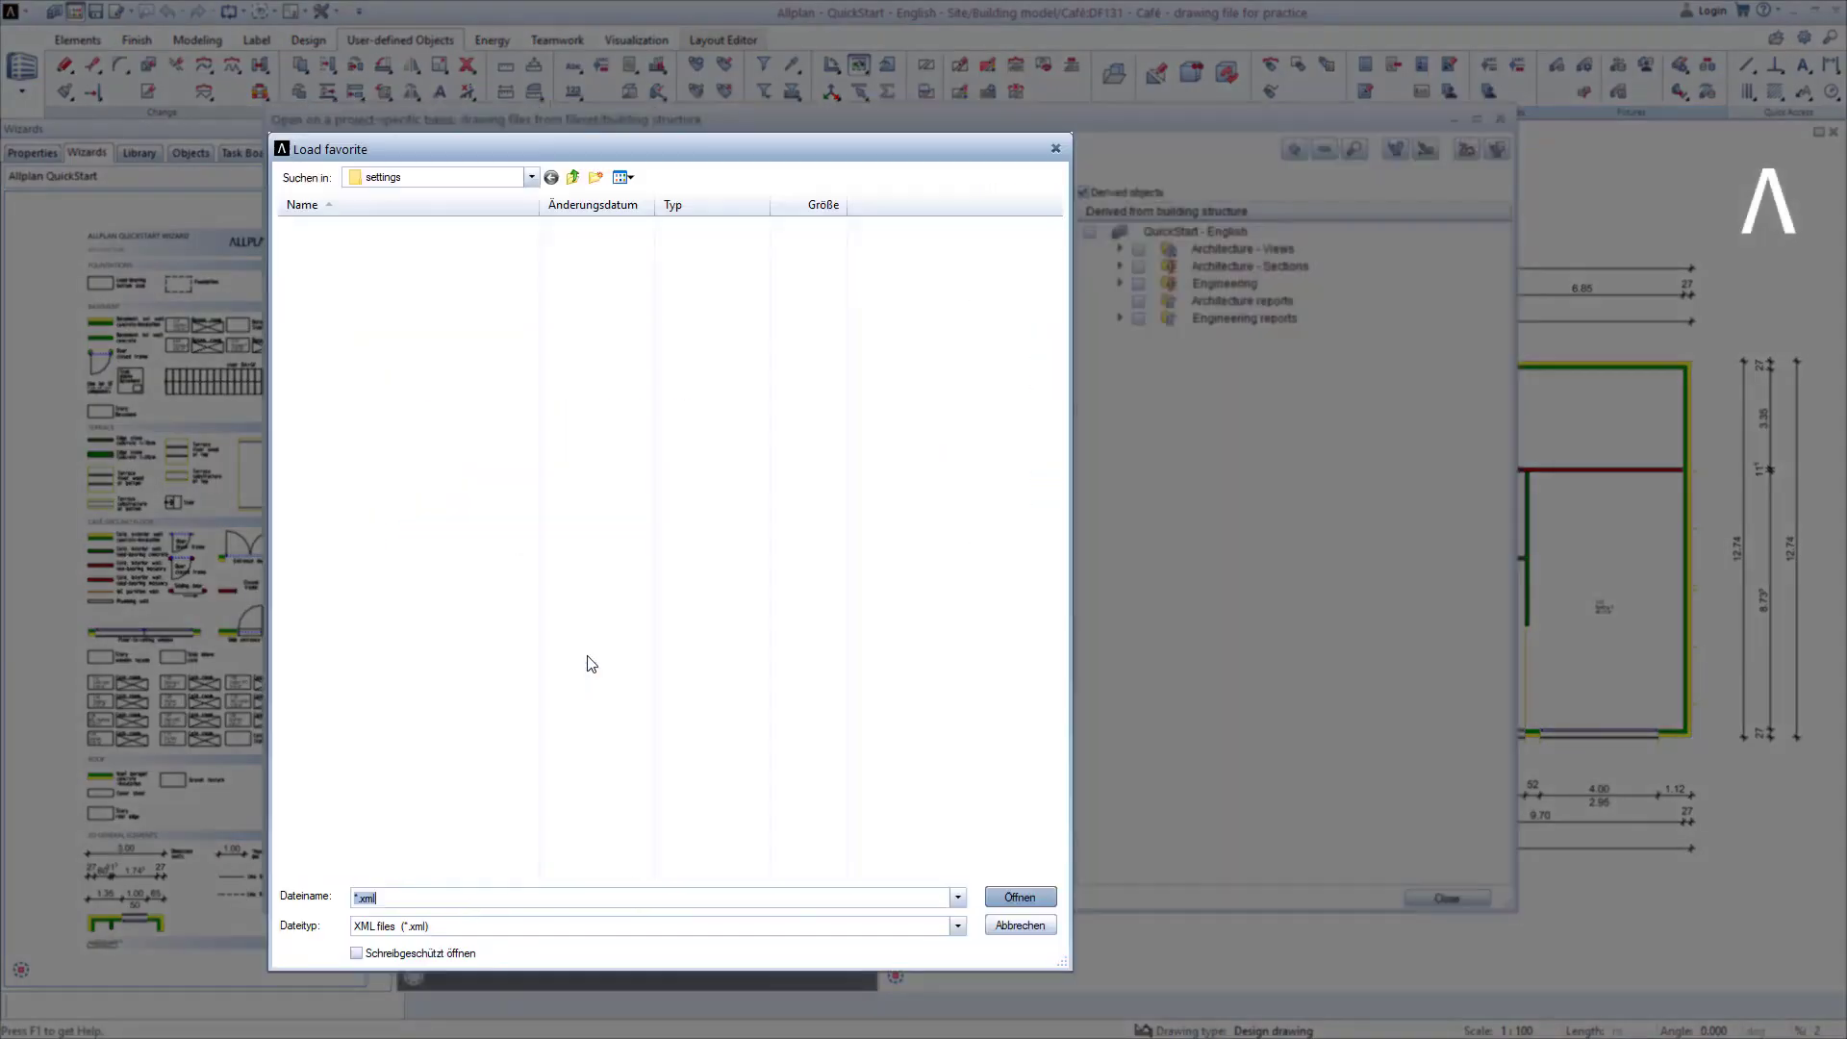
double_click(395, 466)
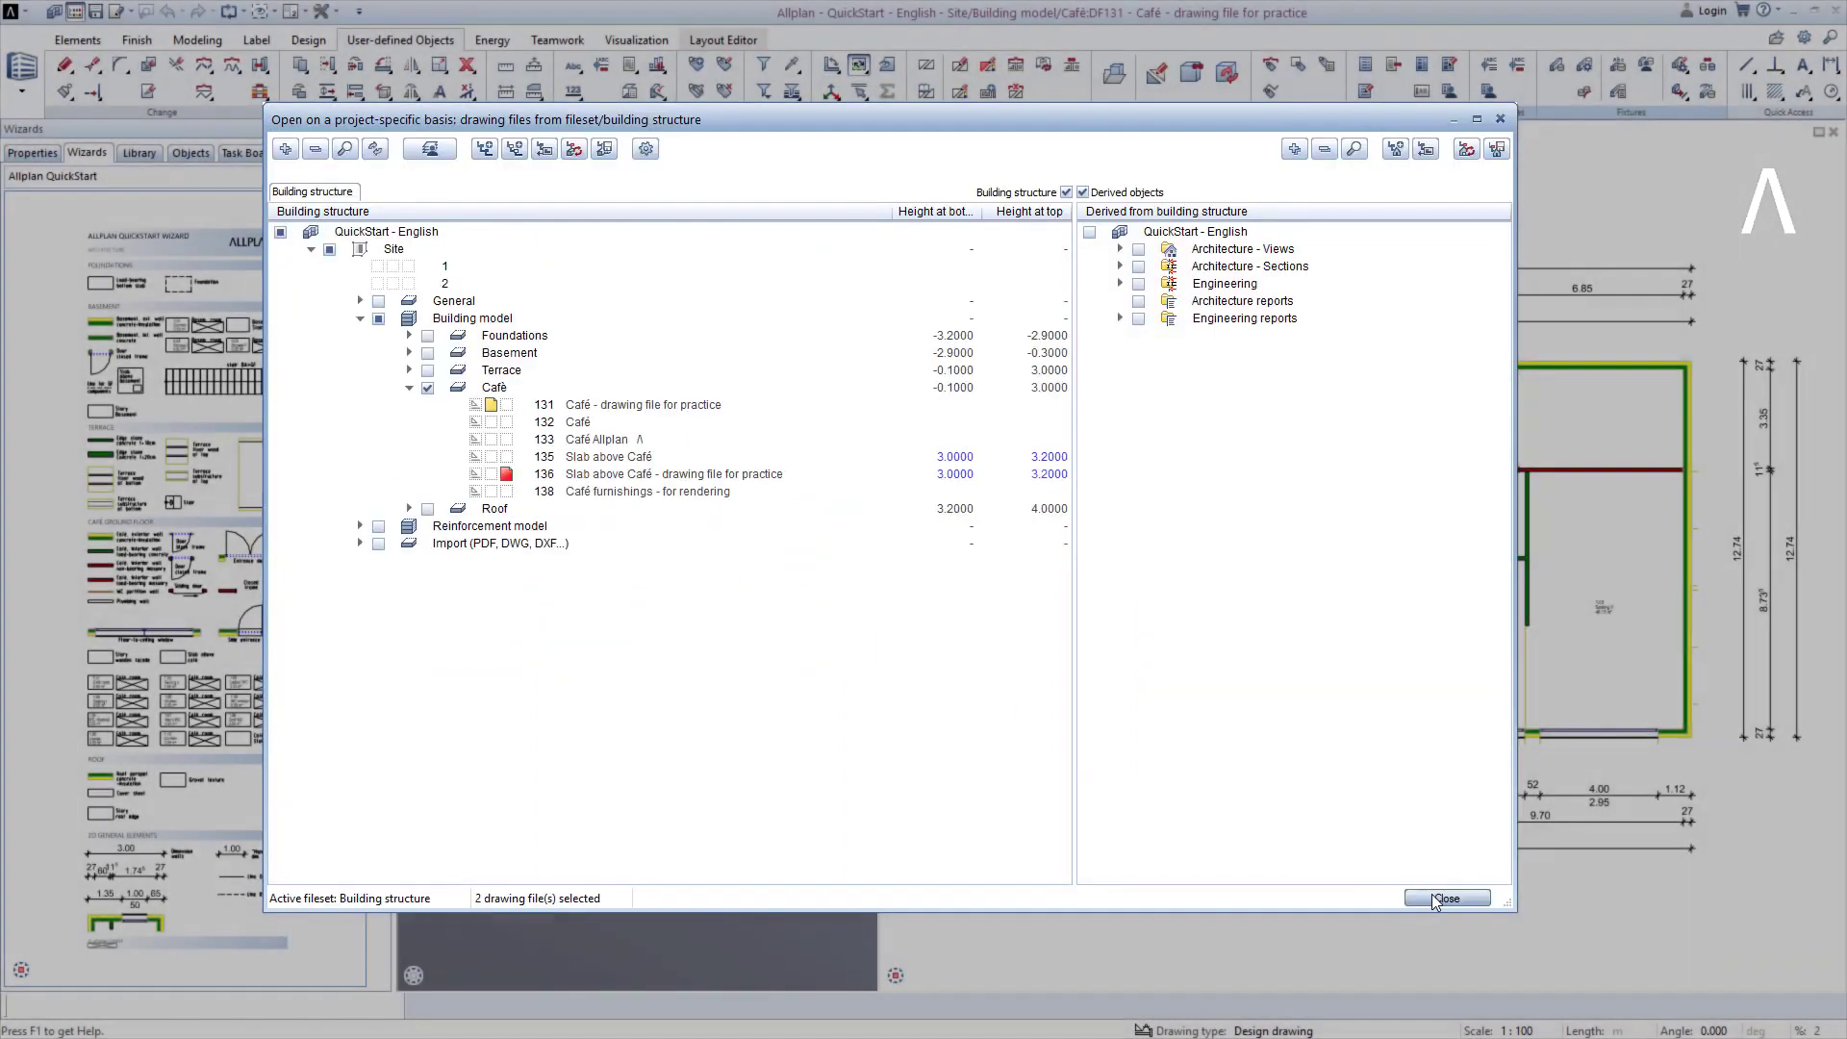
left_click(1444, 899)
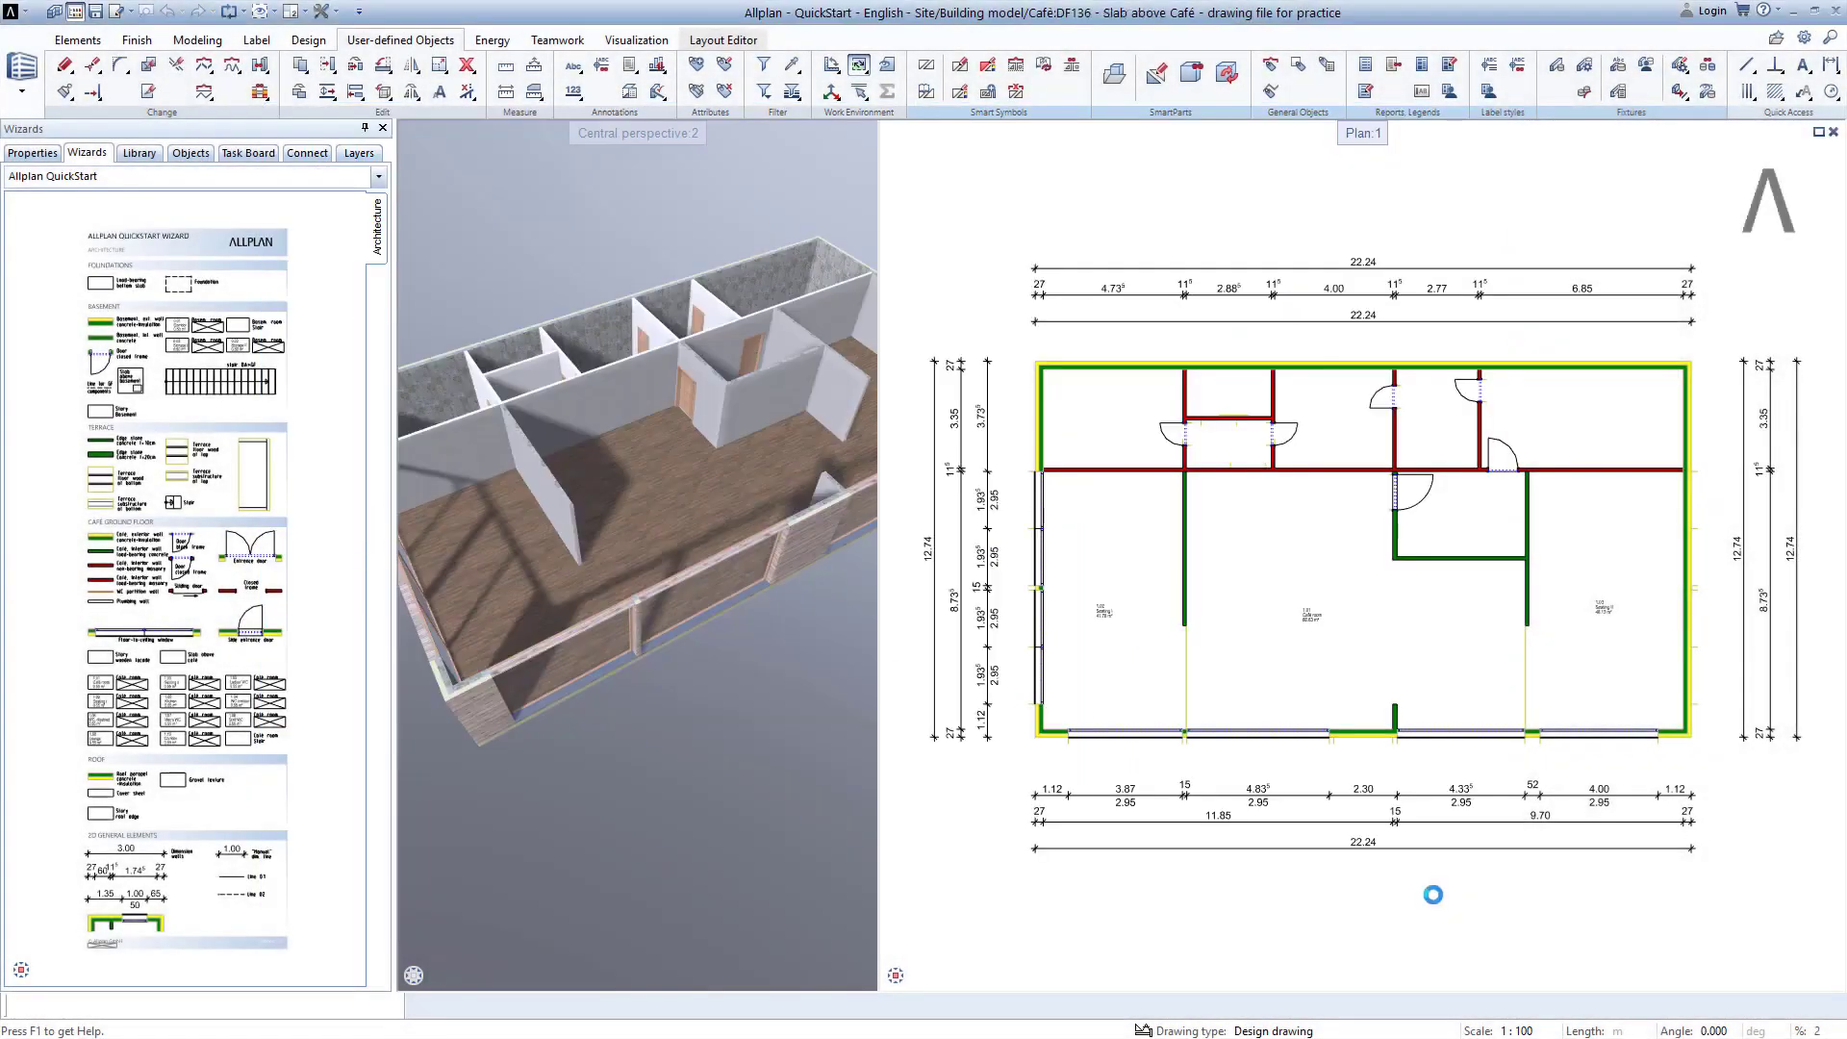
Step: Create the wizard's Slab above café diagonally from the lower-left to the upper-right outer corner of the exterior walls' concrete layer
scroll(177, 661, "up", 3)
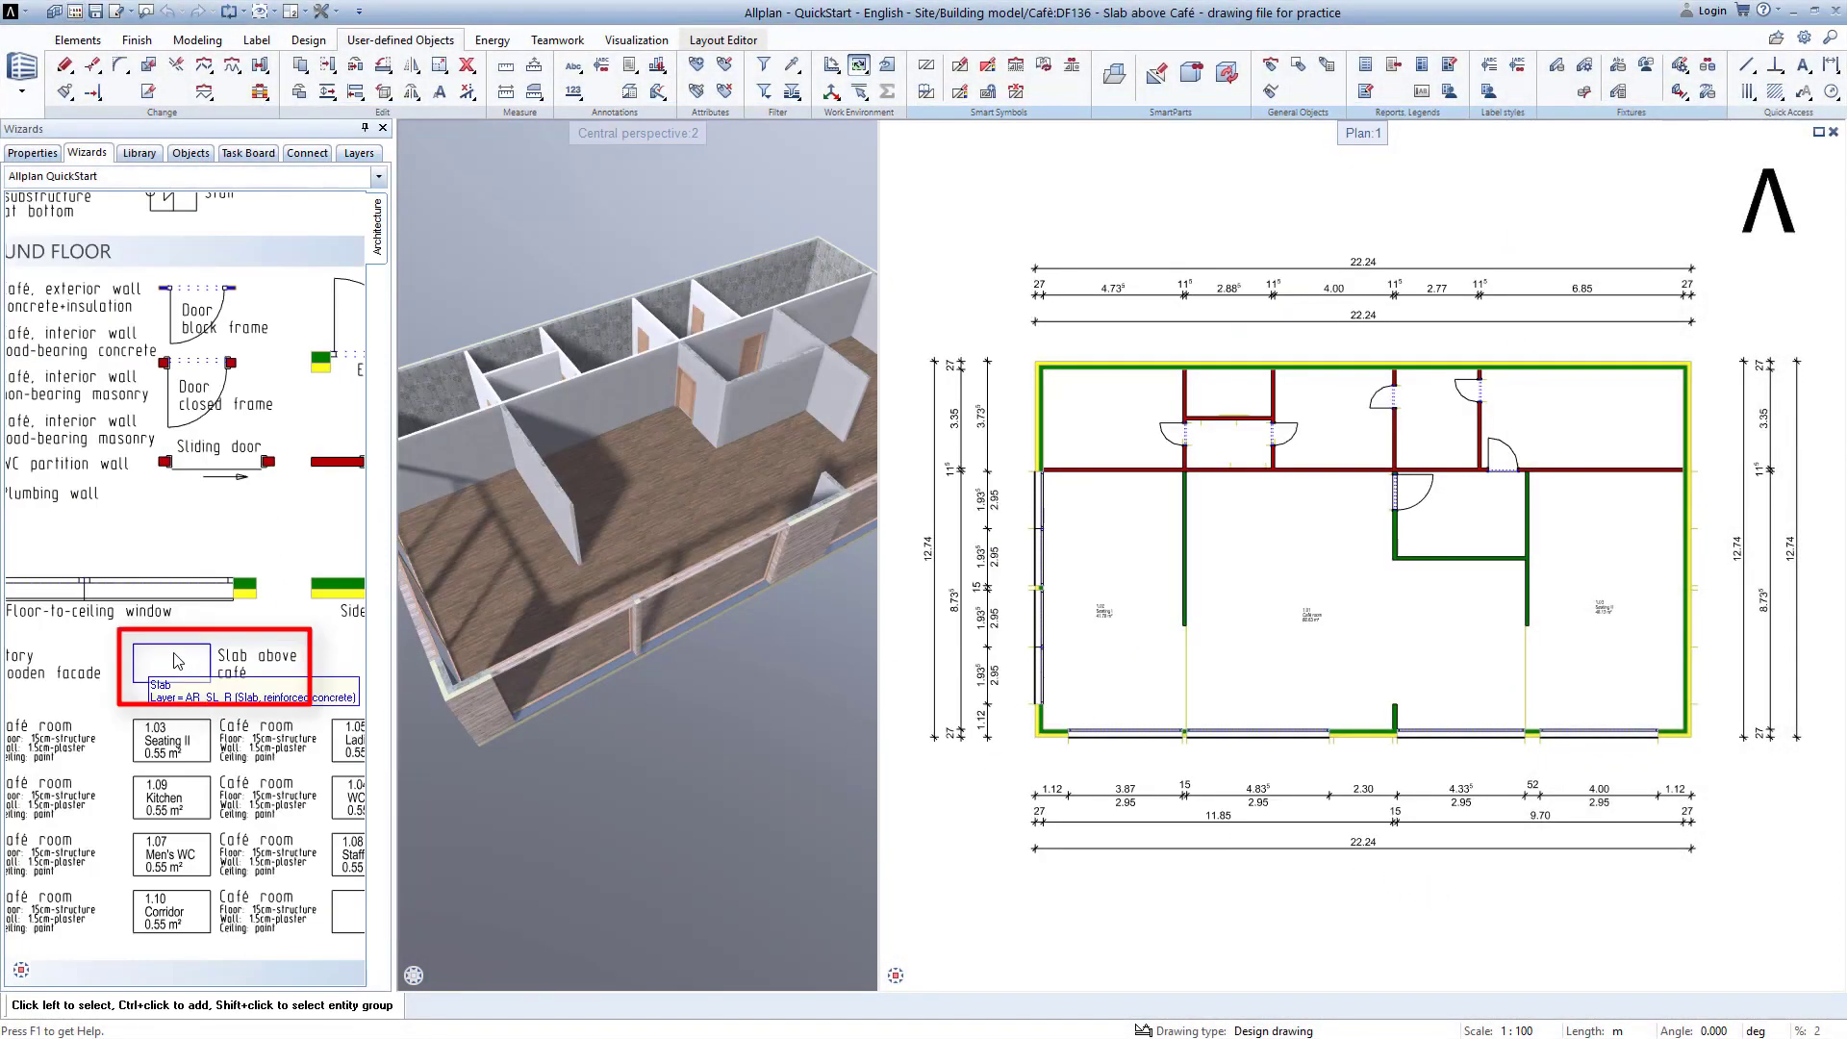
left_click(177, 653)
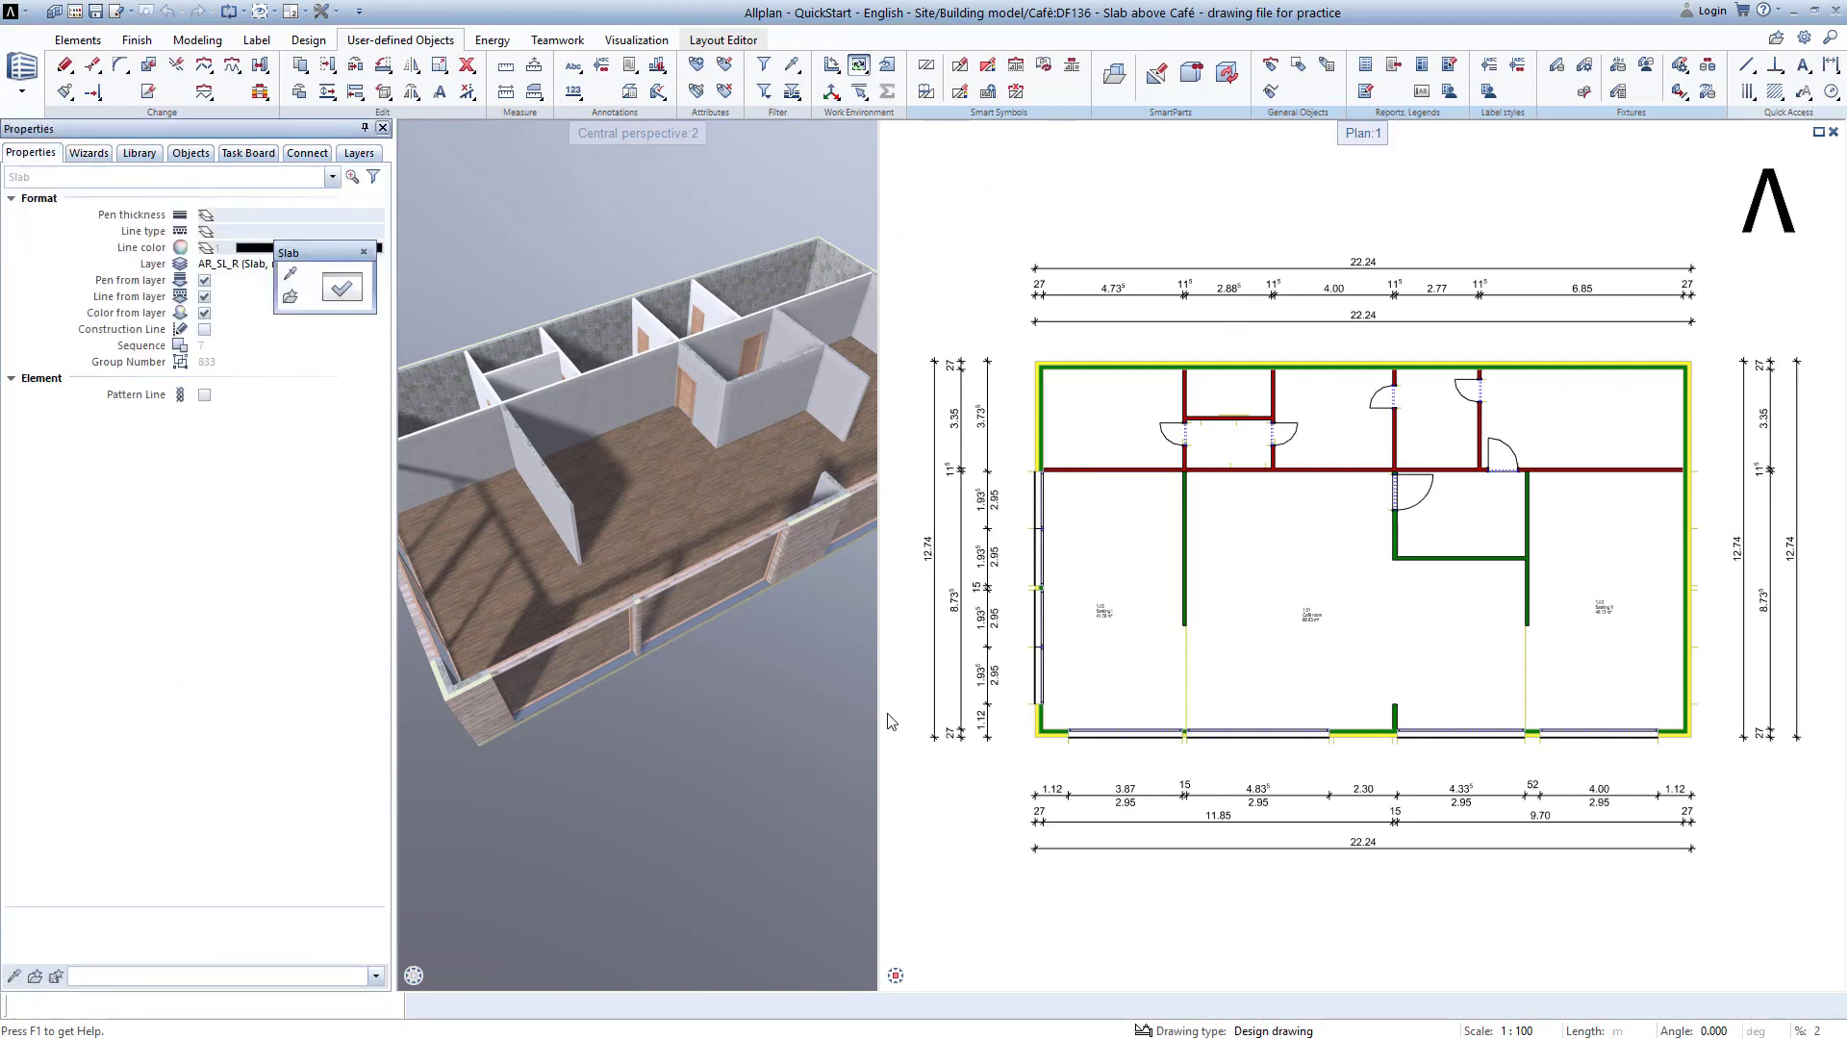
scroll(1038, 730, "up", 5)
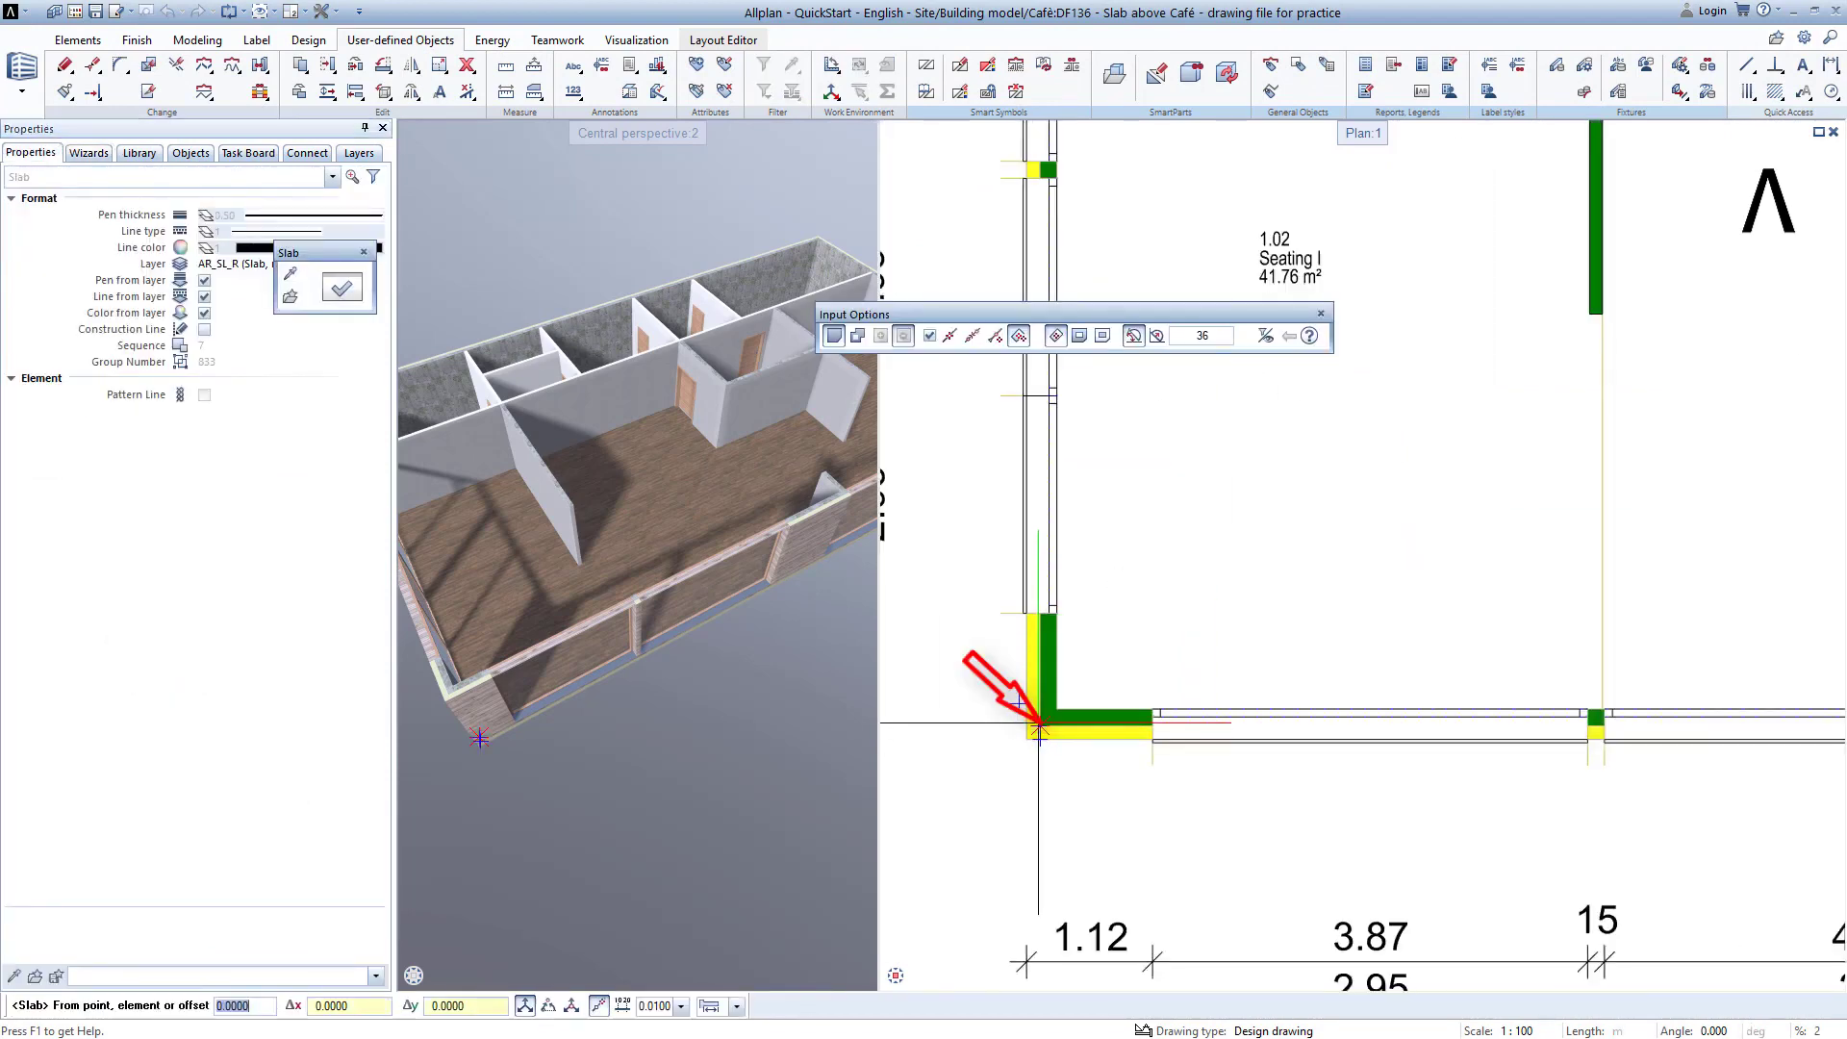
left_click(1040, 722)
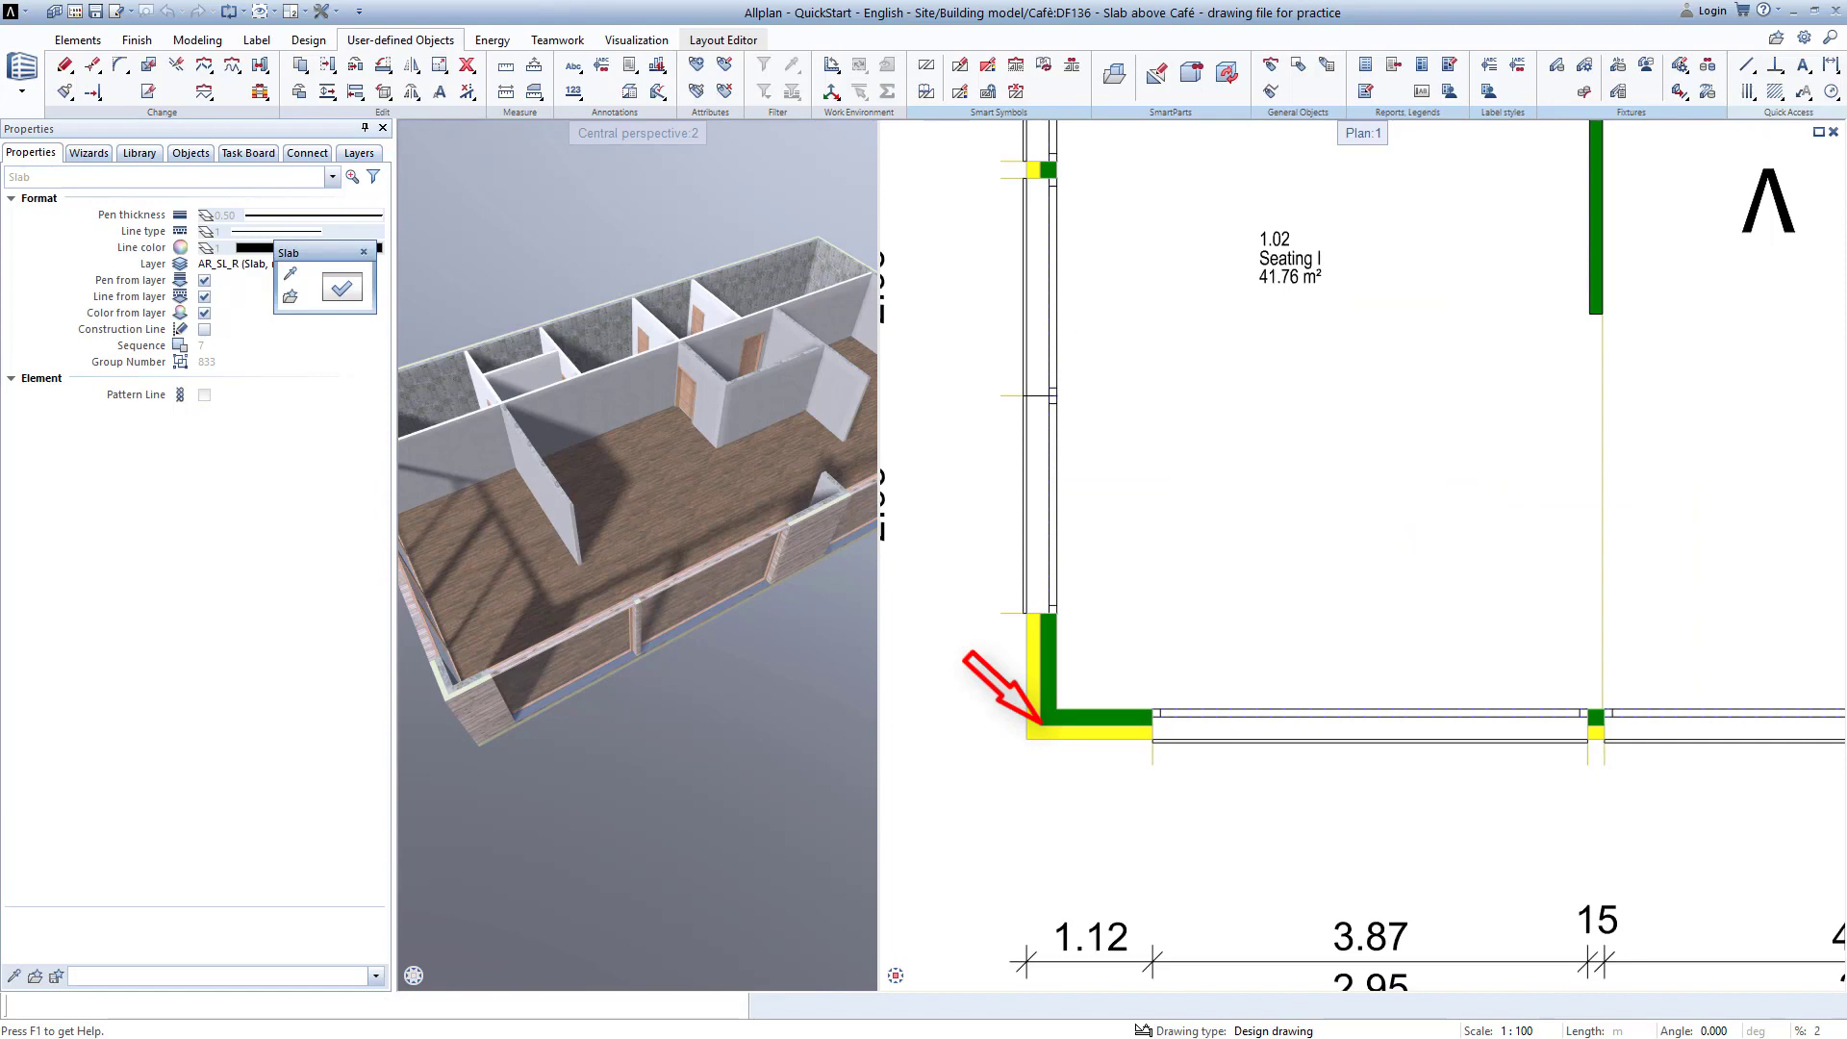
scroll(1324, 664, "down", 5)
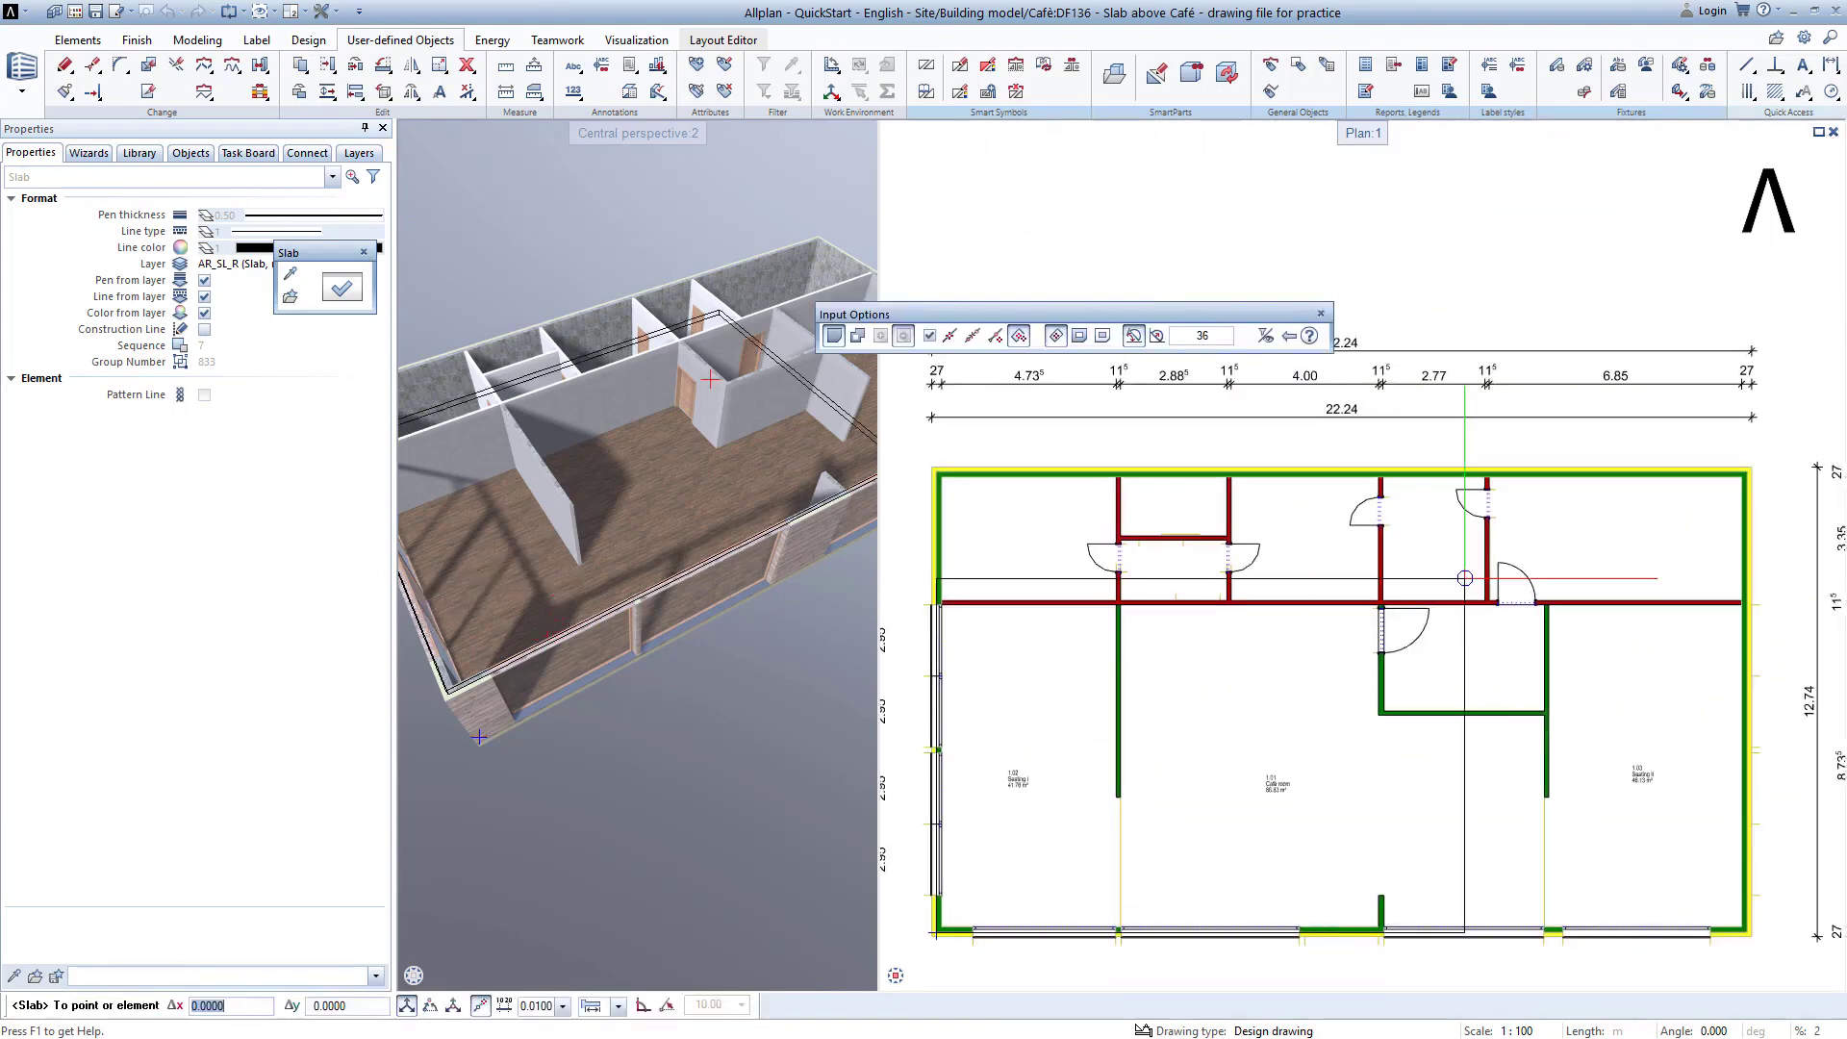
scroll(1749, 472, "up", 5)
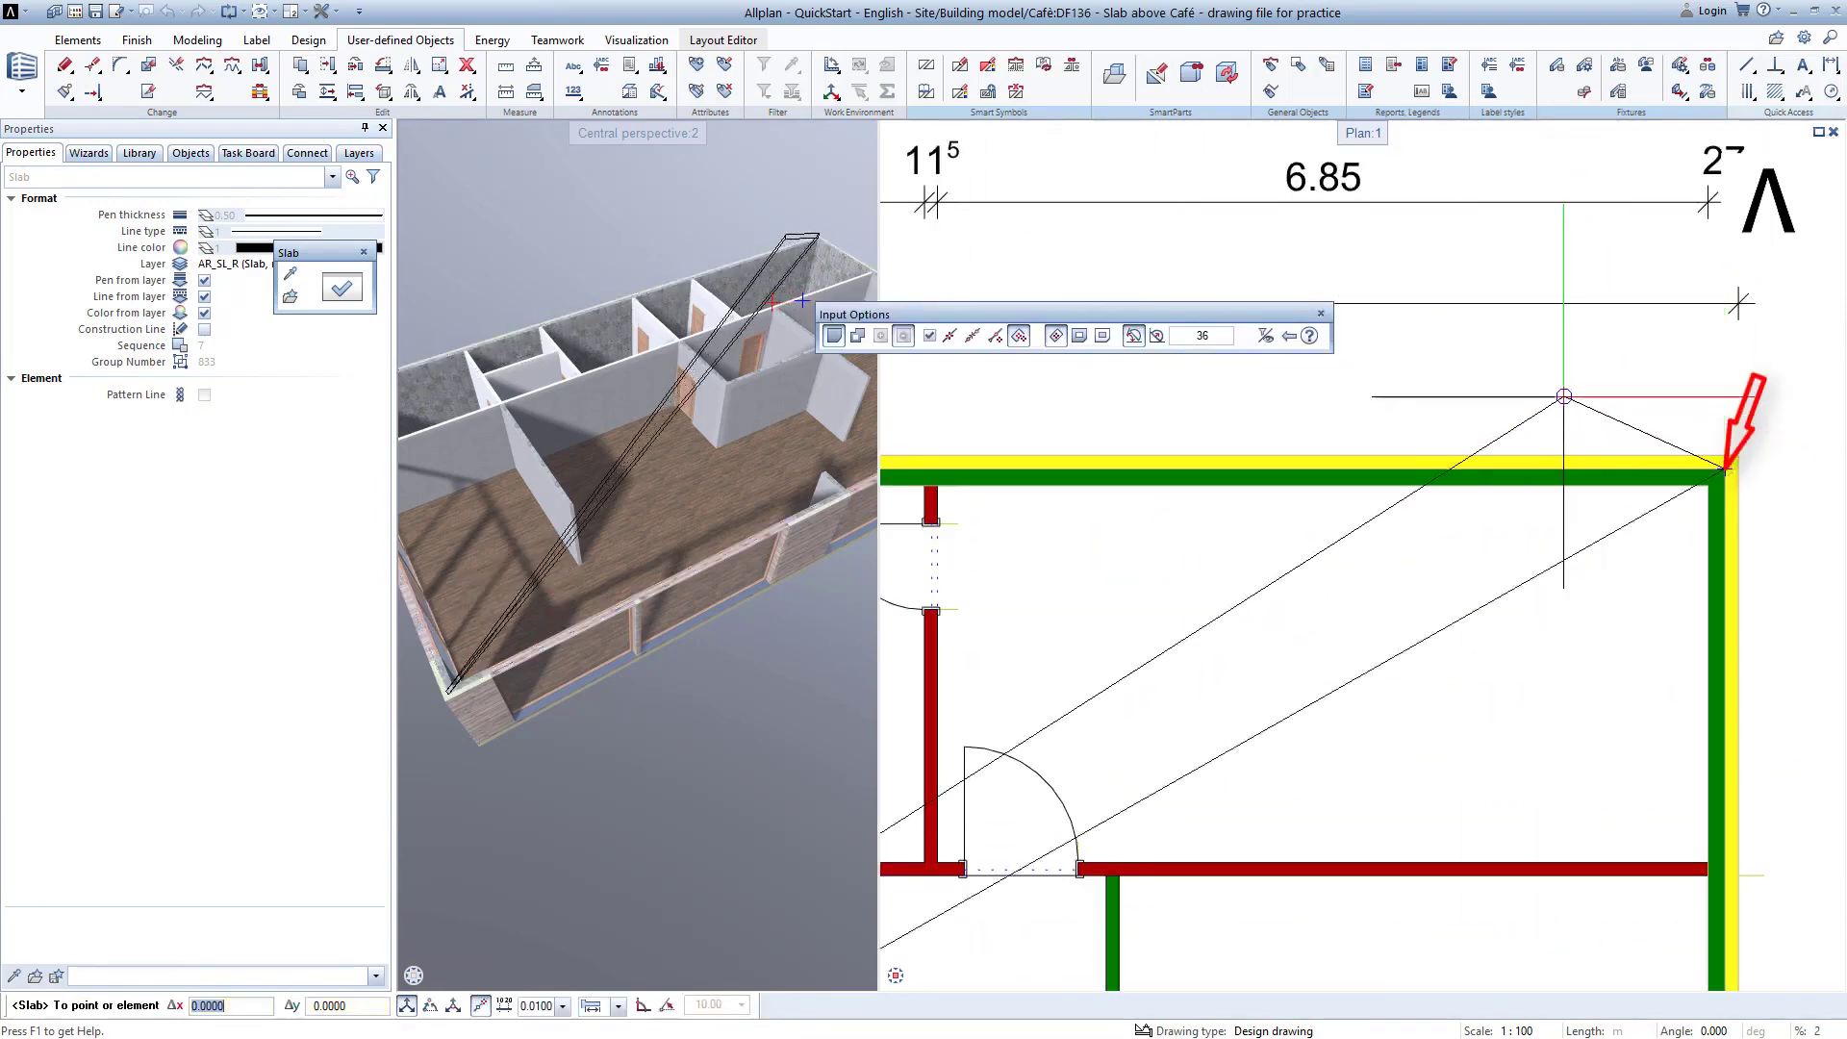
left_click(1727, 469)
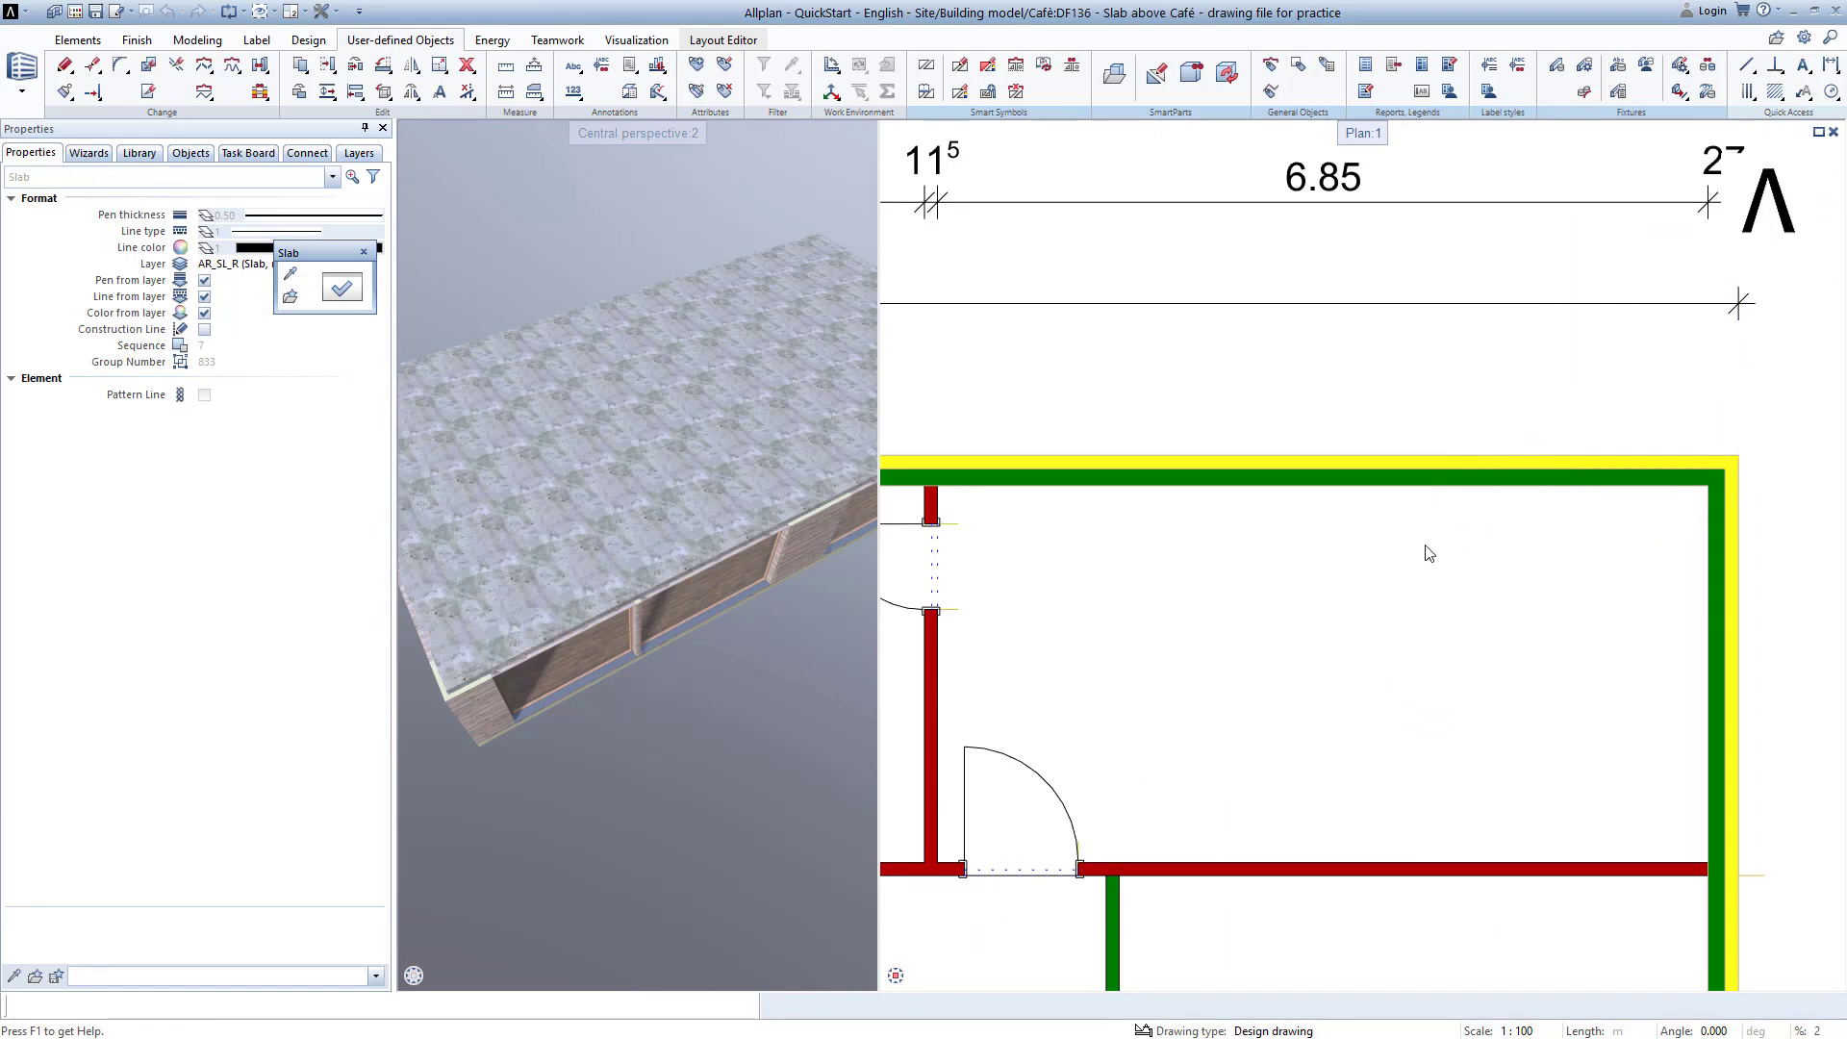
left_click(918, 976)
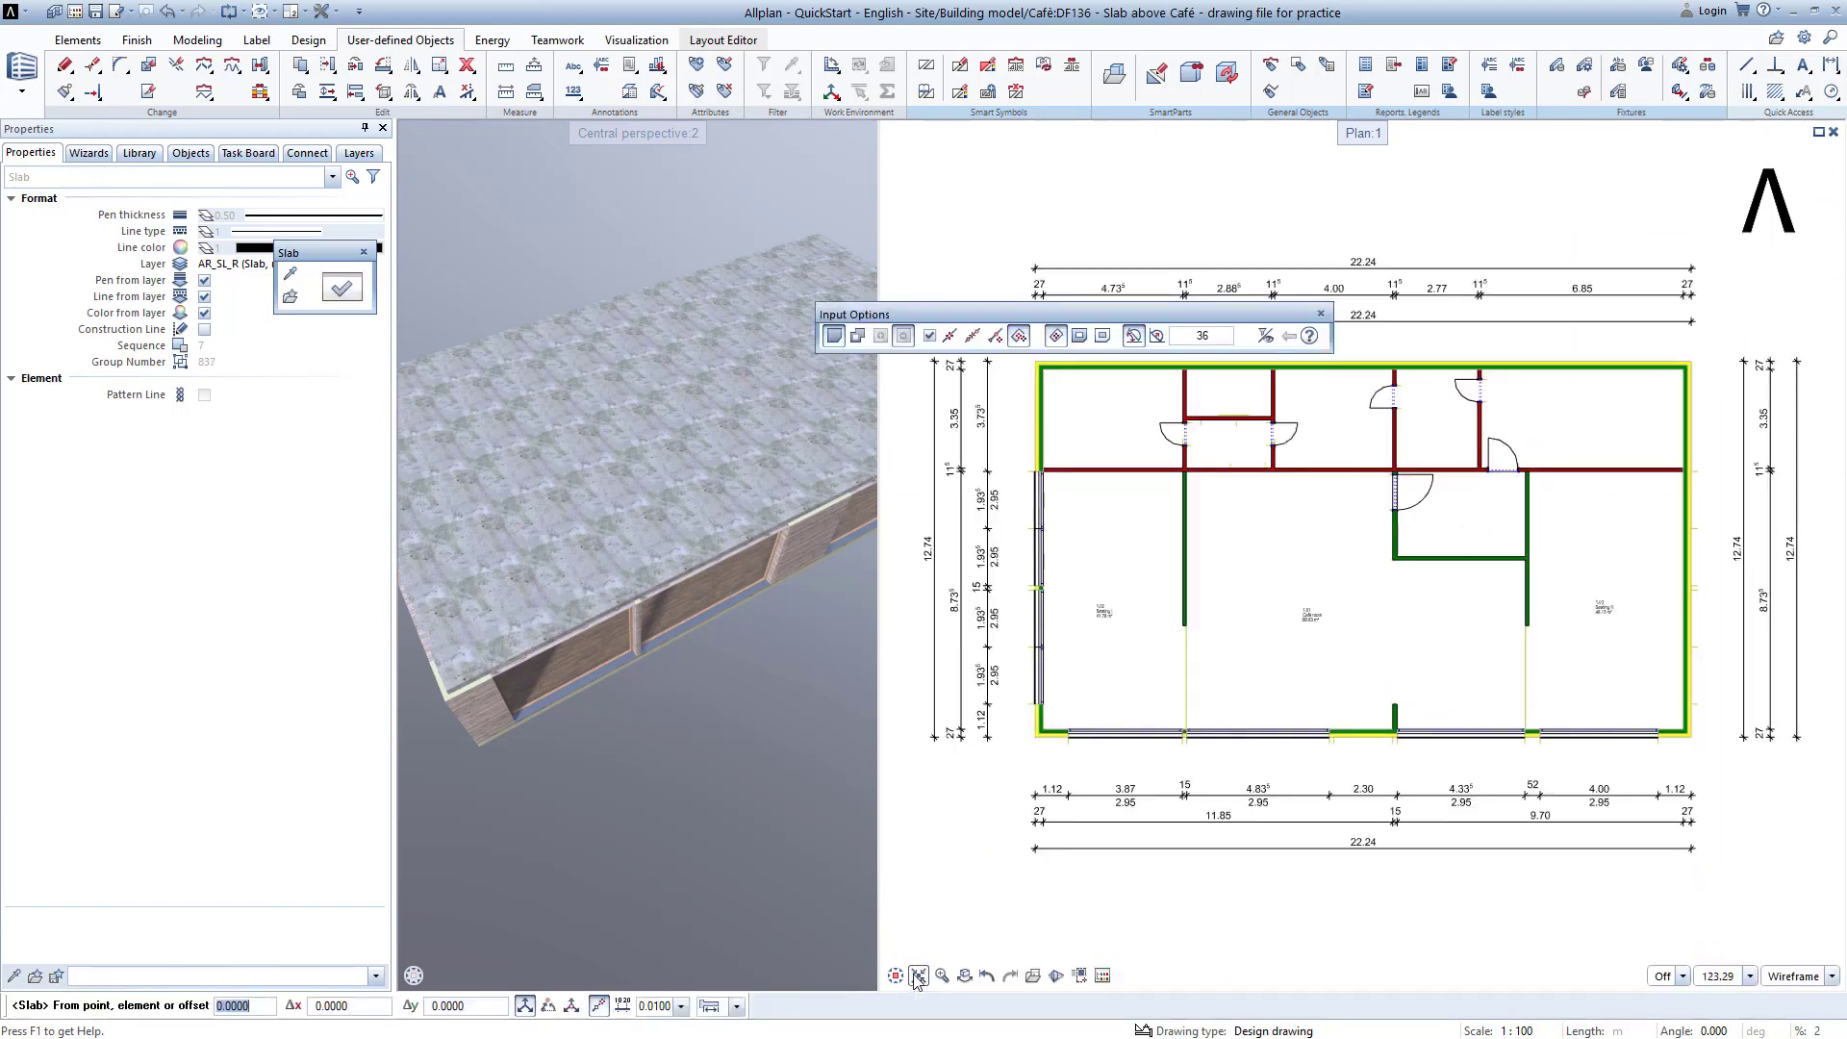
key("Escape")
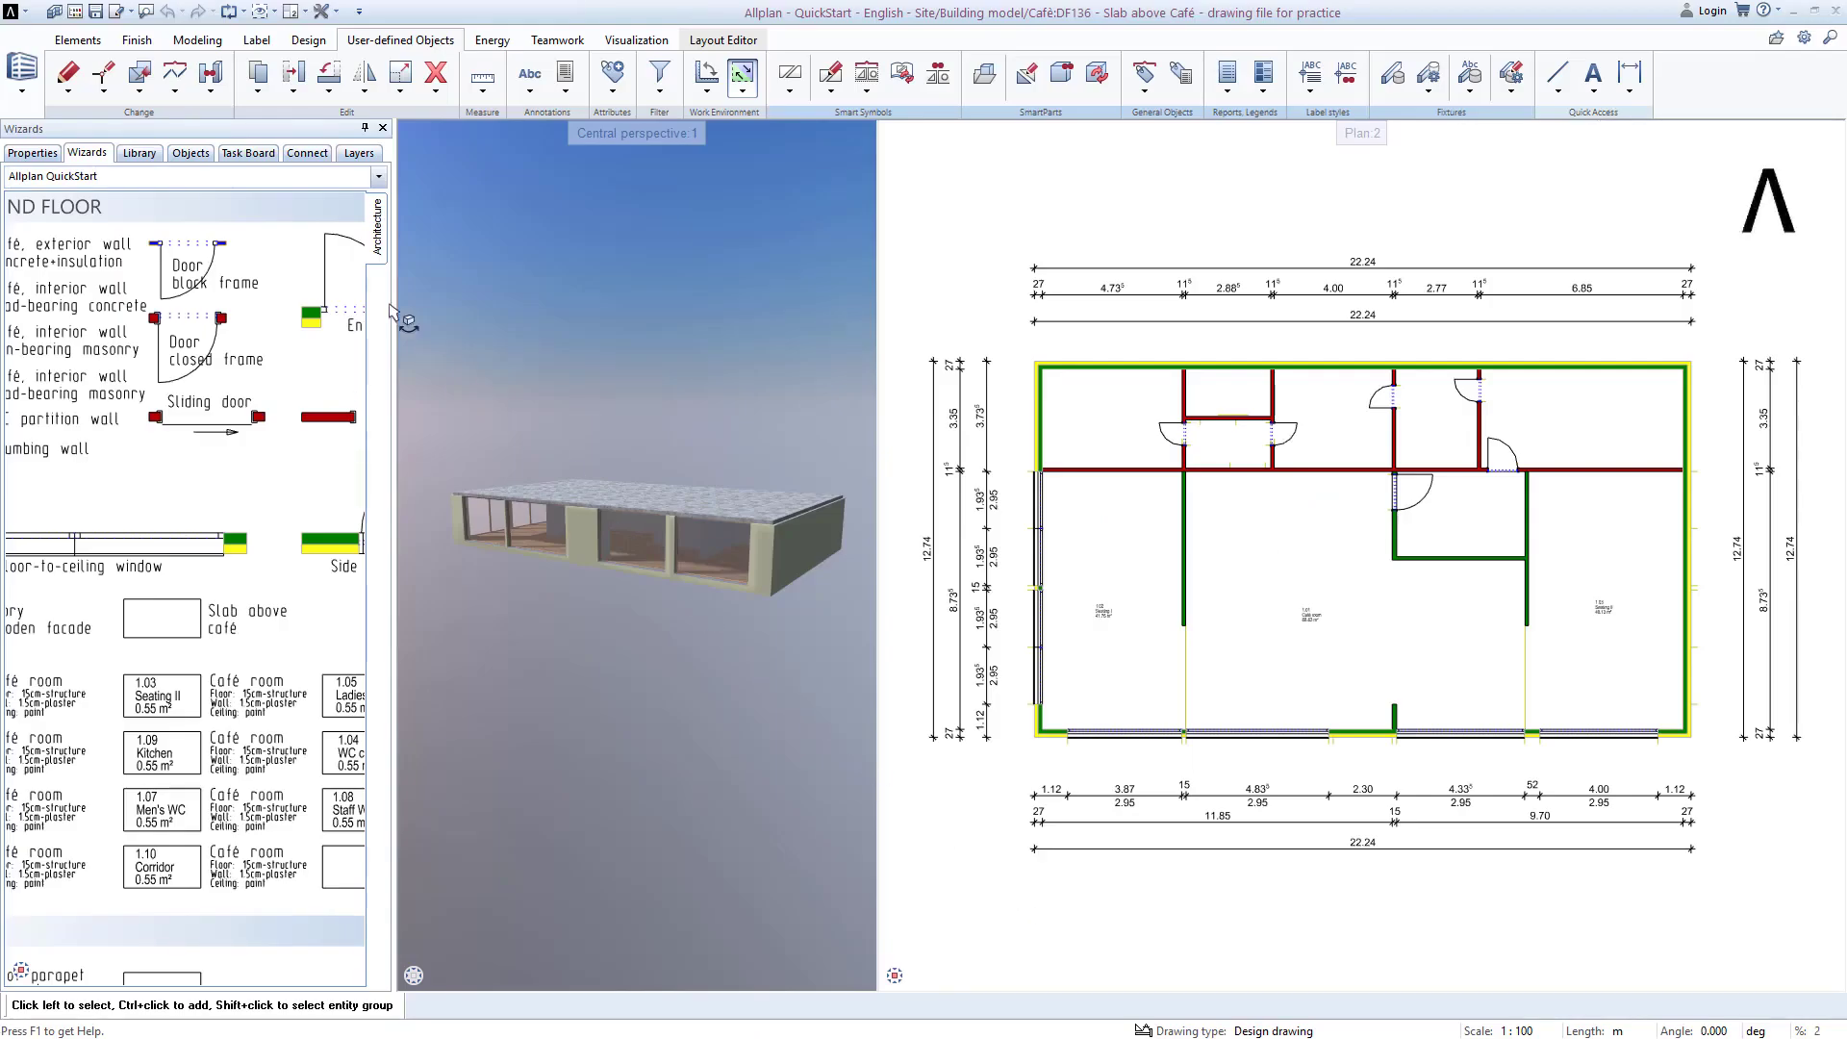
Step: Set the Café story height to 5 m in the Floor Manager, moving the planes above up and retaining the planes below
left_click(74, 13)
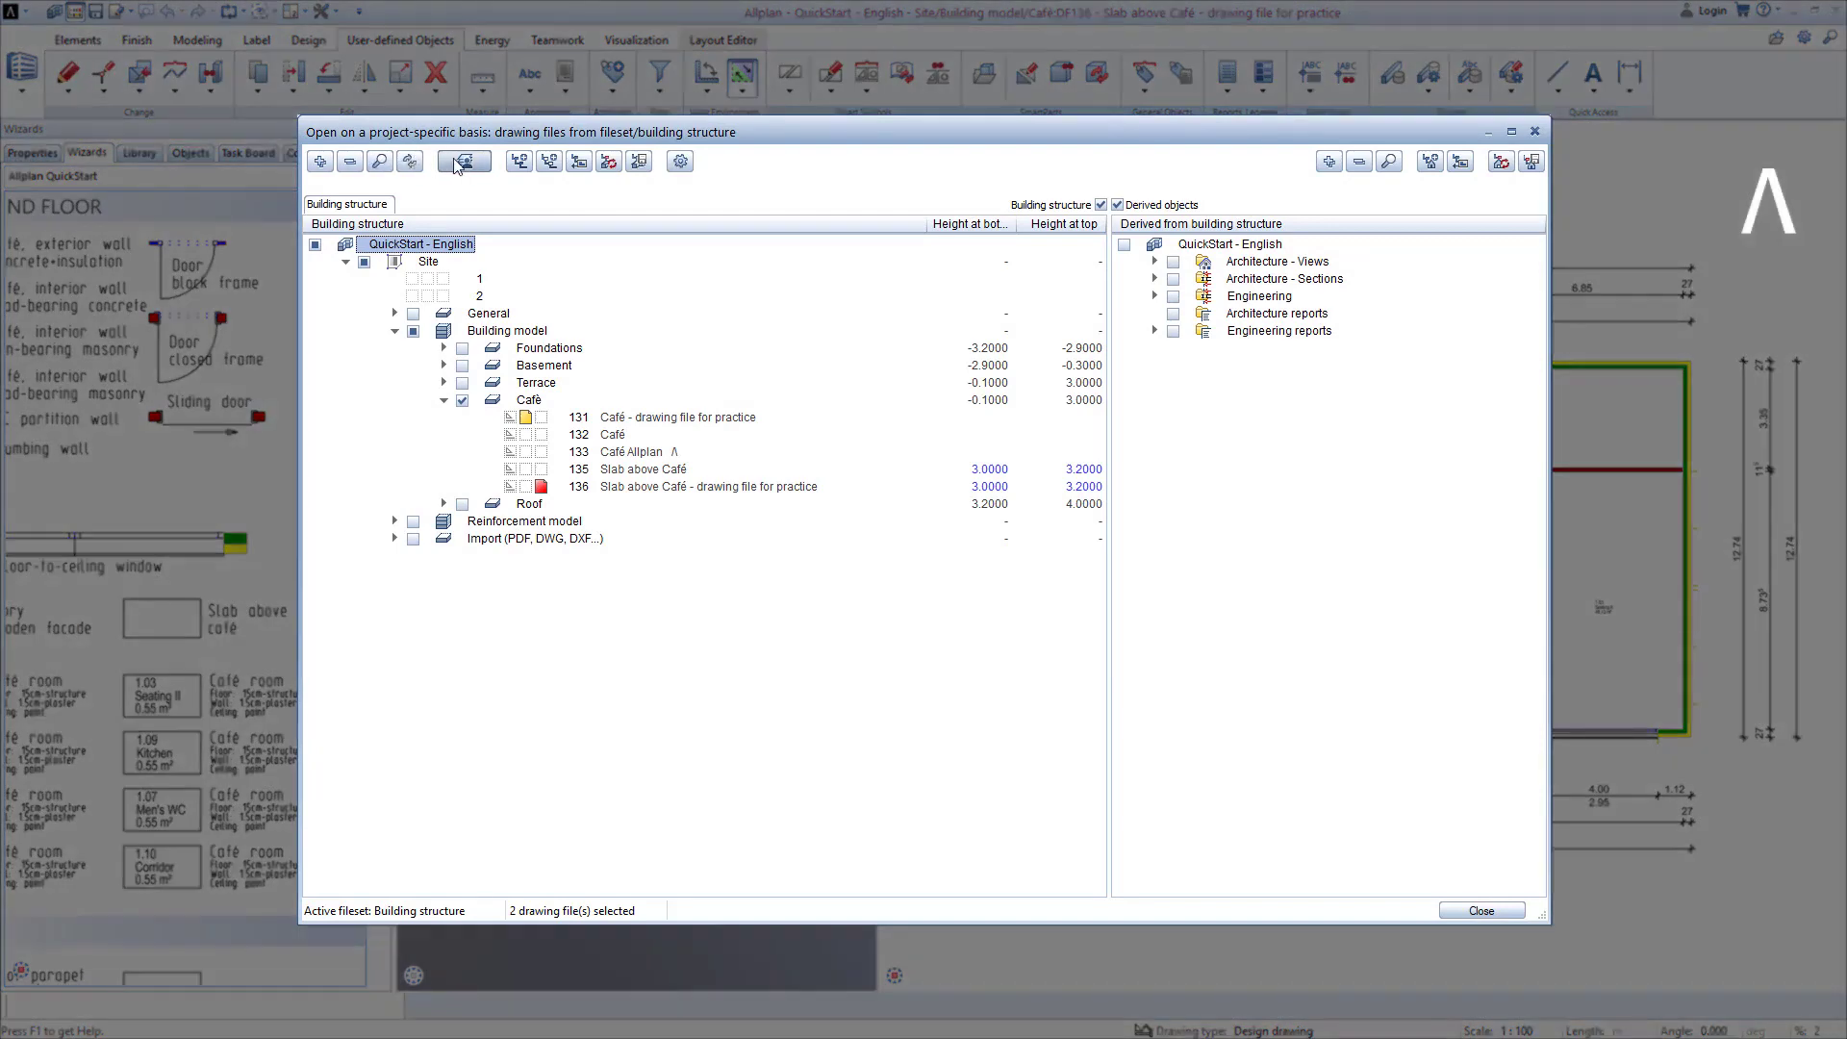
left_click(484, 167)
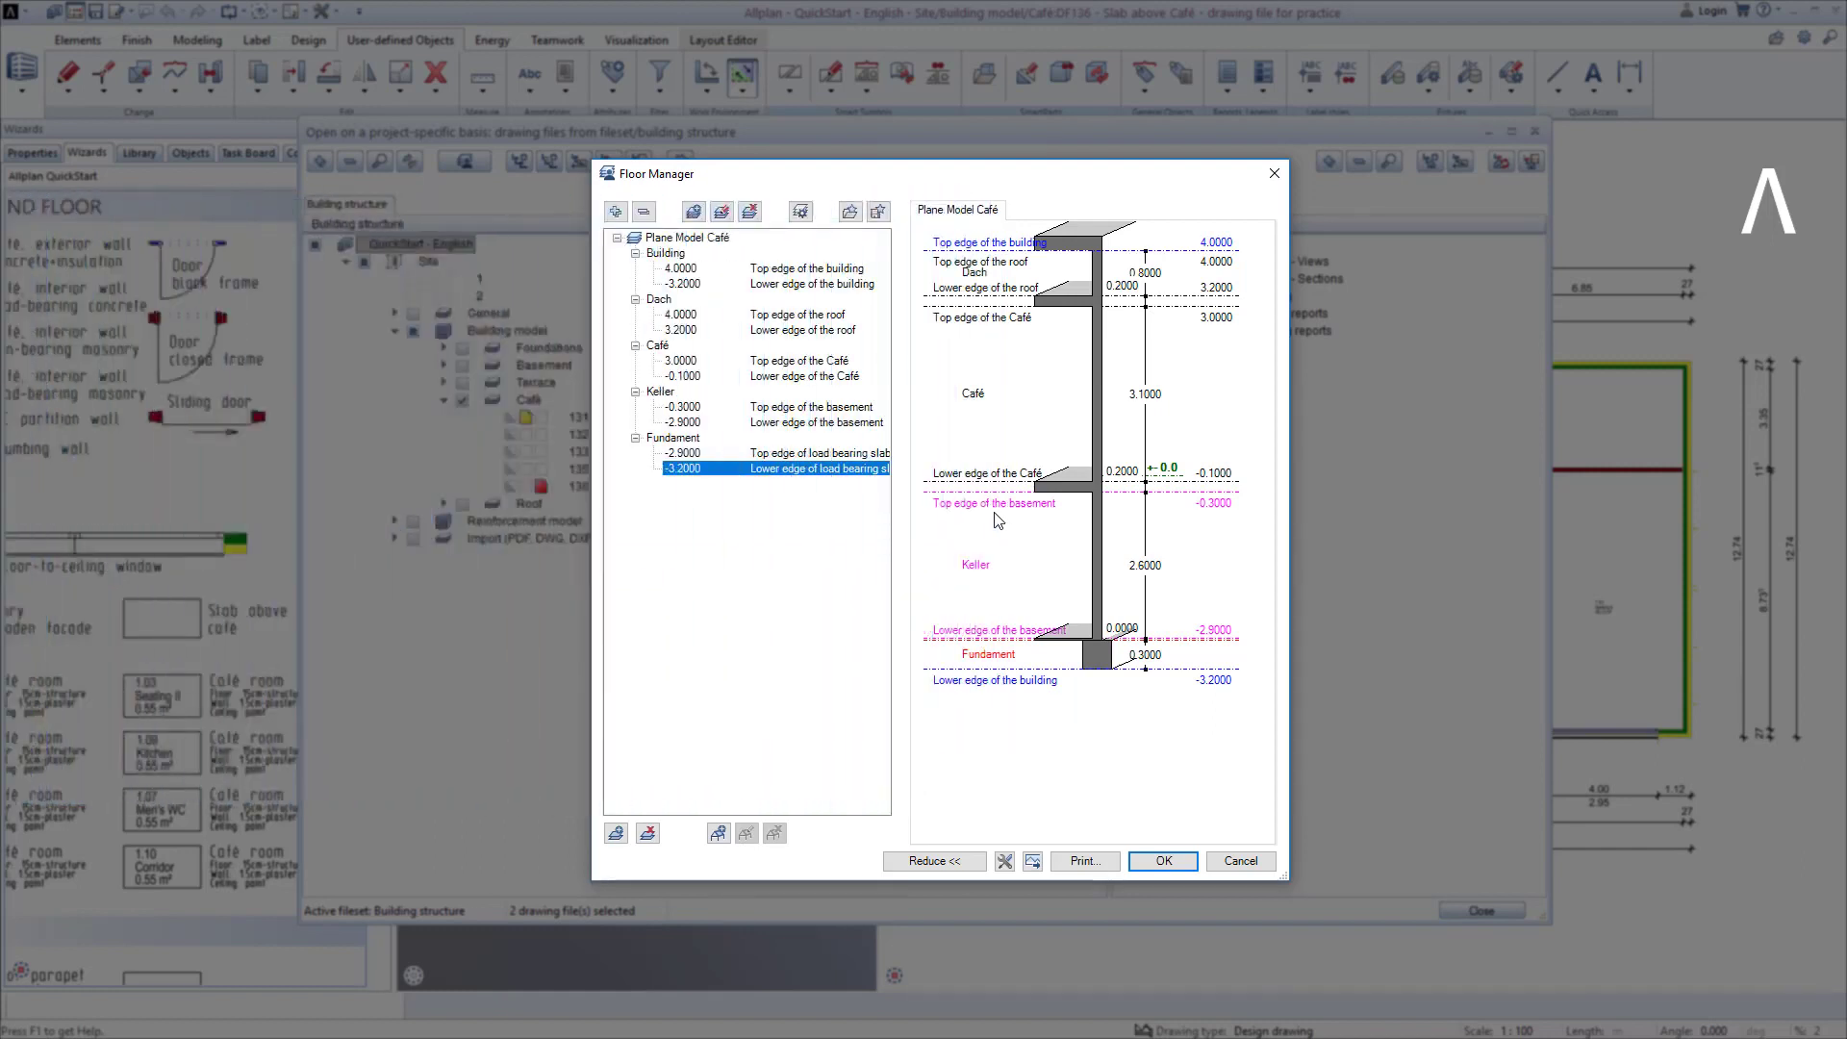
left_click(689, 364)
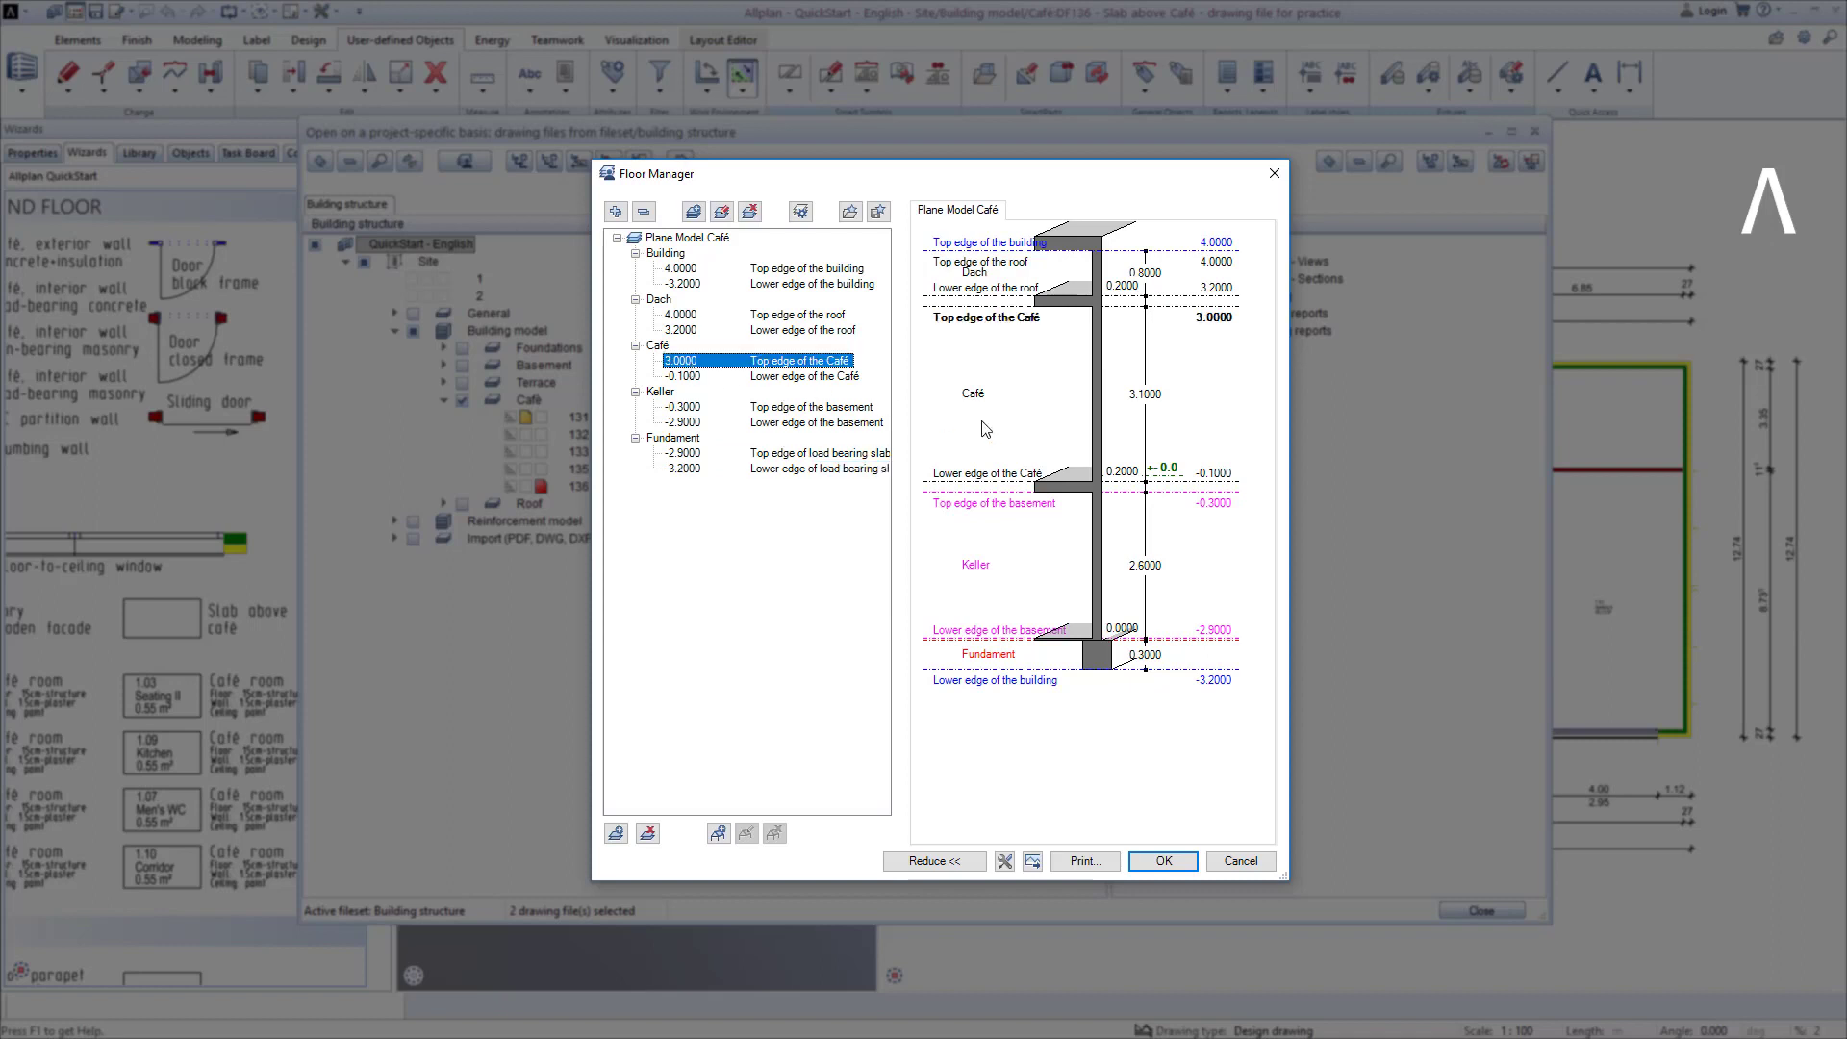
left_click(1151, 394)
type("5")
key("Return")
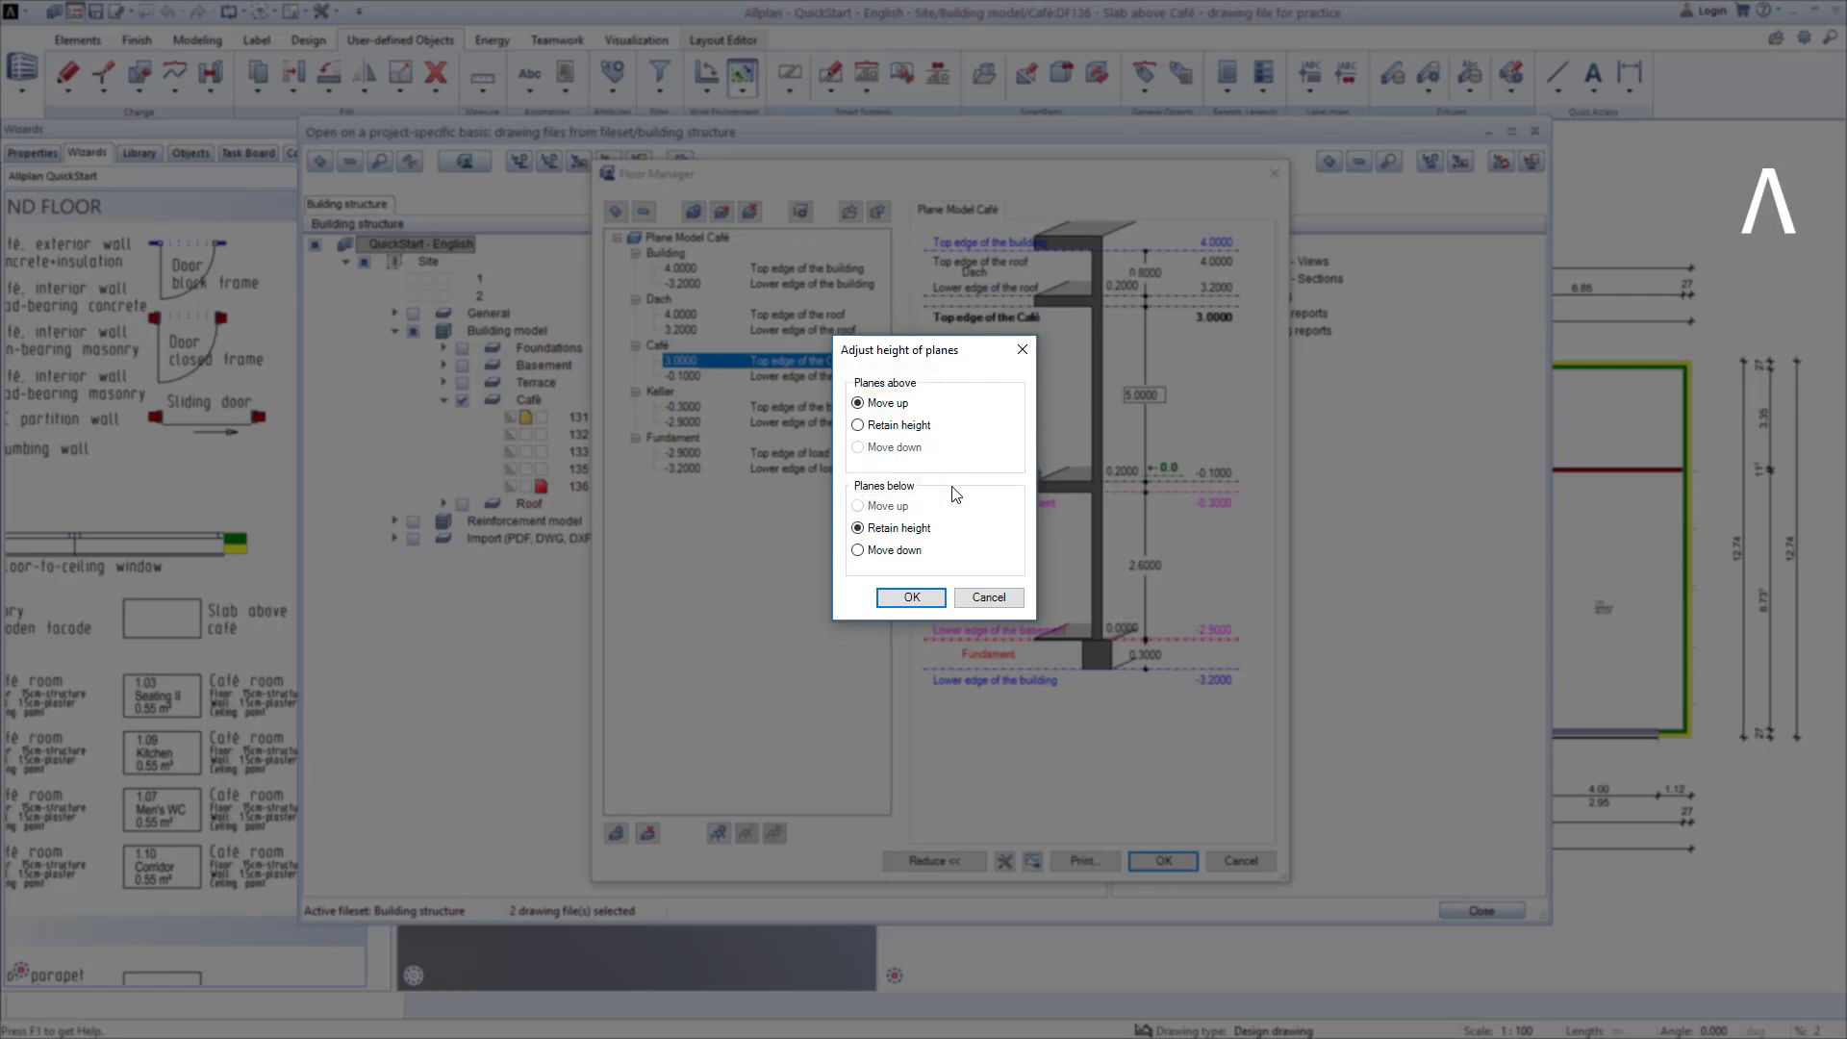
left_click(912, 597)
left_click(1164, 861)
left_click(785, 547)
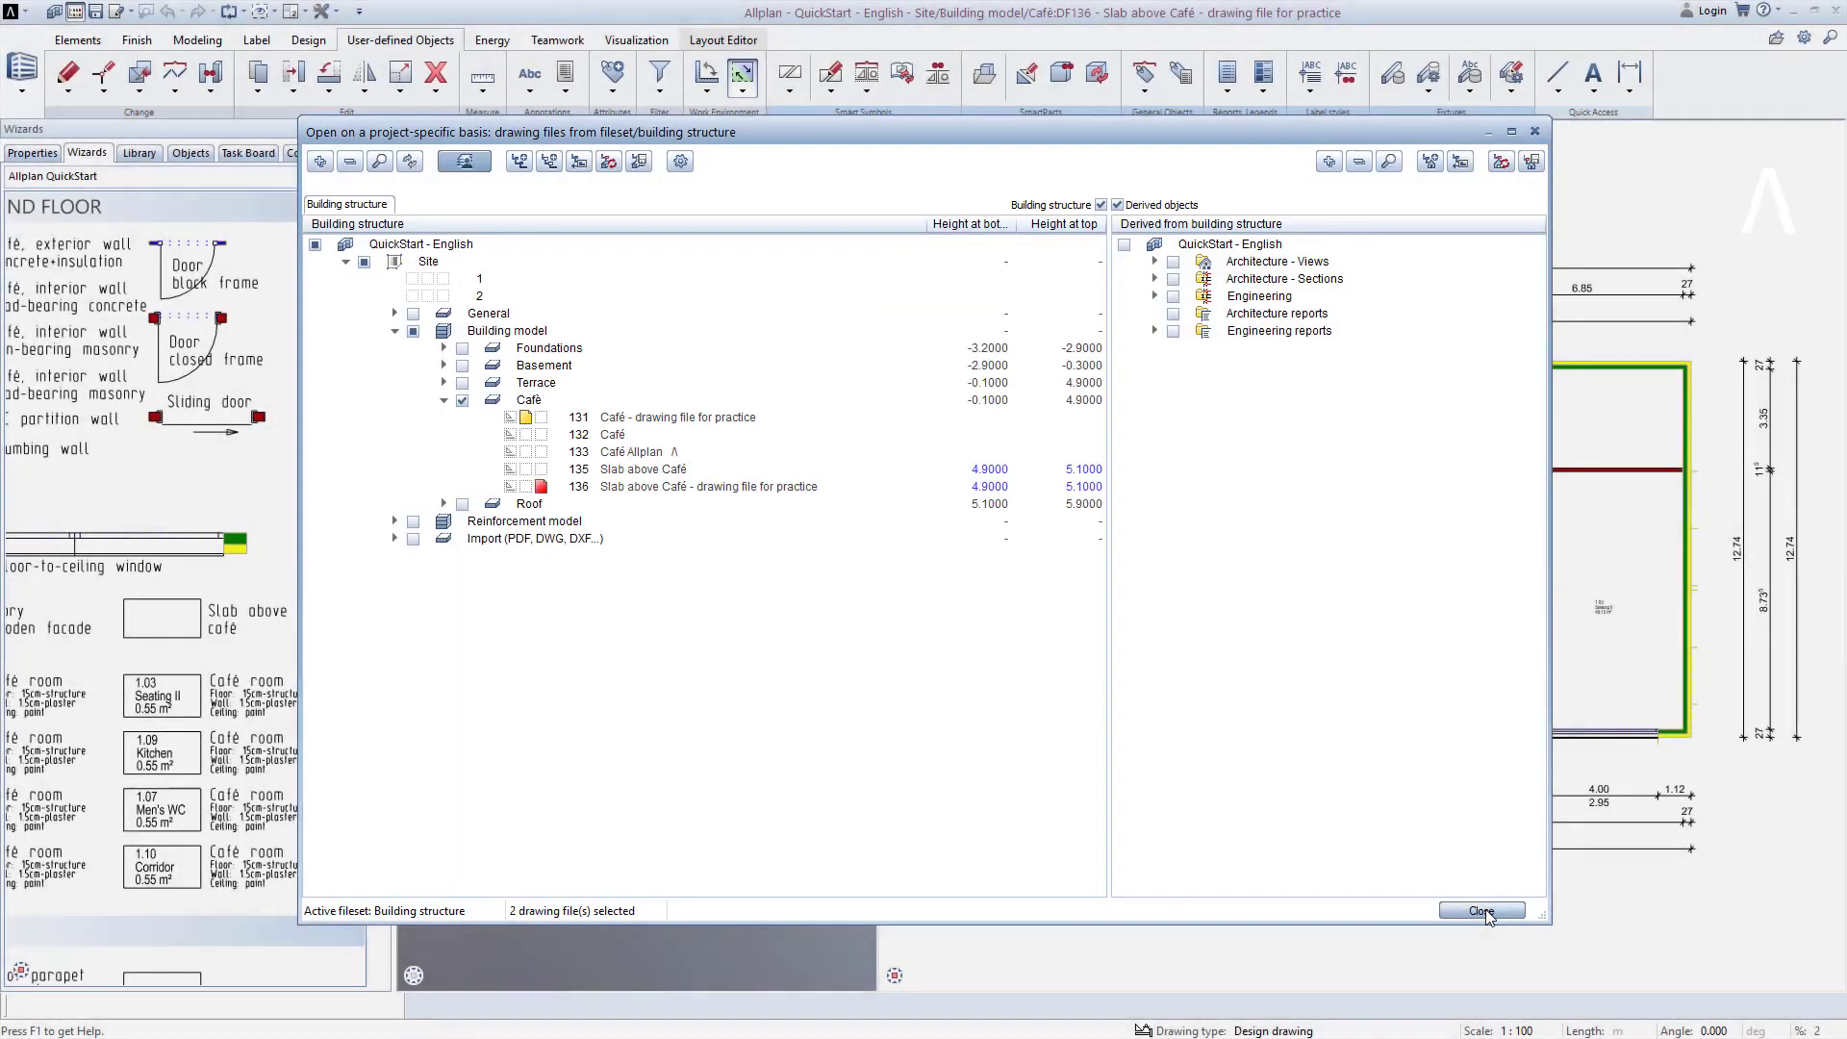
left_click(1480, 910)
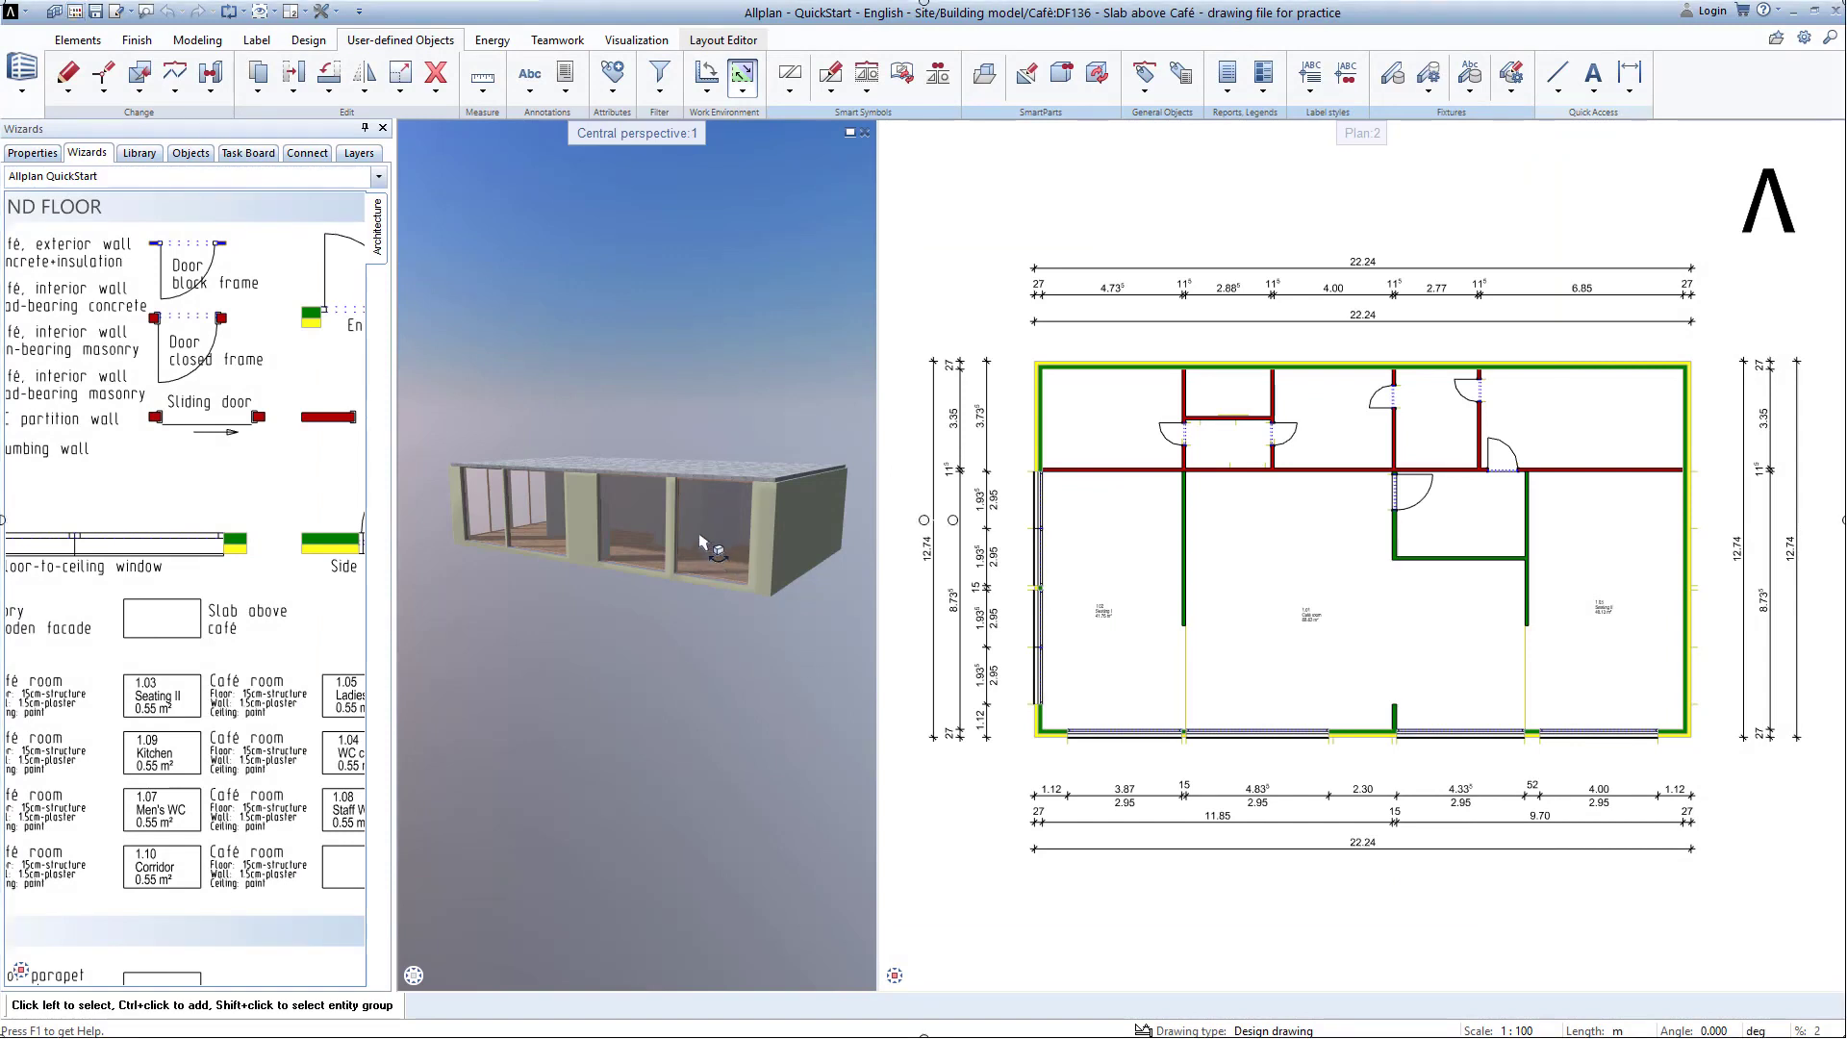
Step: Examine the café's exterior walls, windows and slab up close in the perspective view
scroll(694, 489, "up", 3)
left_click_drag(691, 473, 499, 551)
right_click_drag(500, 551, 510, 493)
middle_click_drag(510, 493, 581, 514)
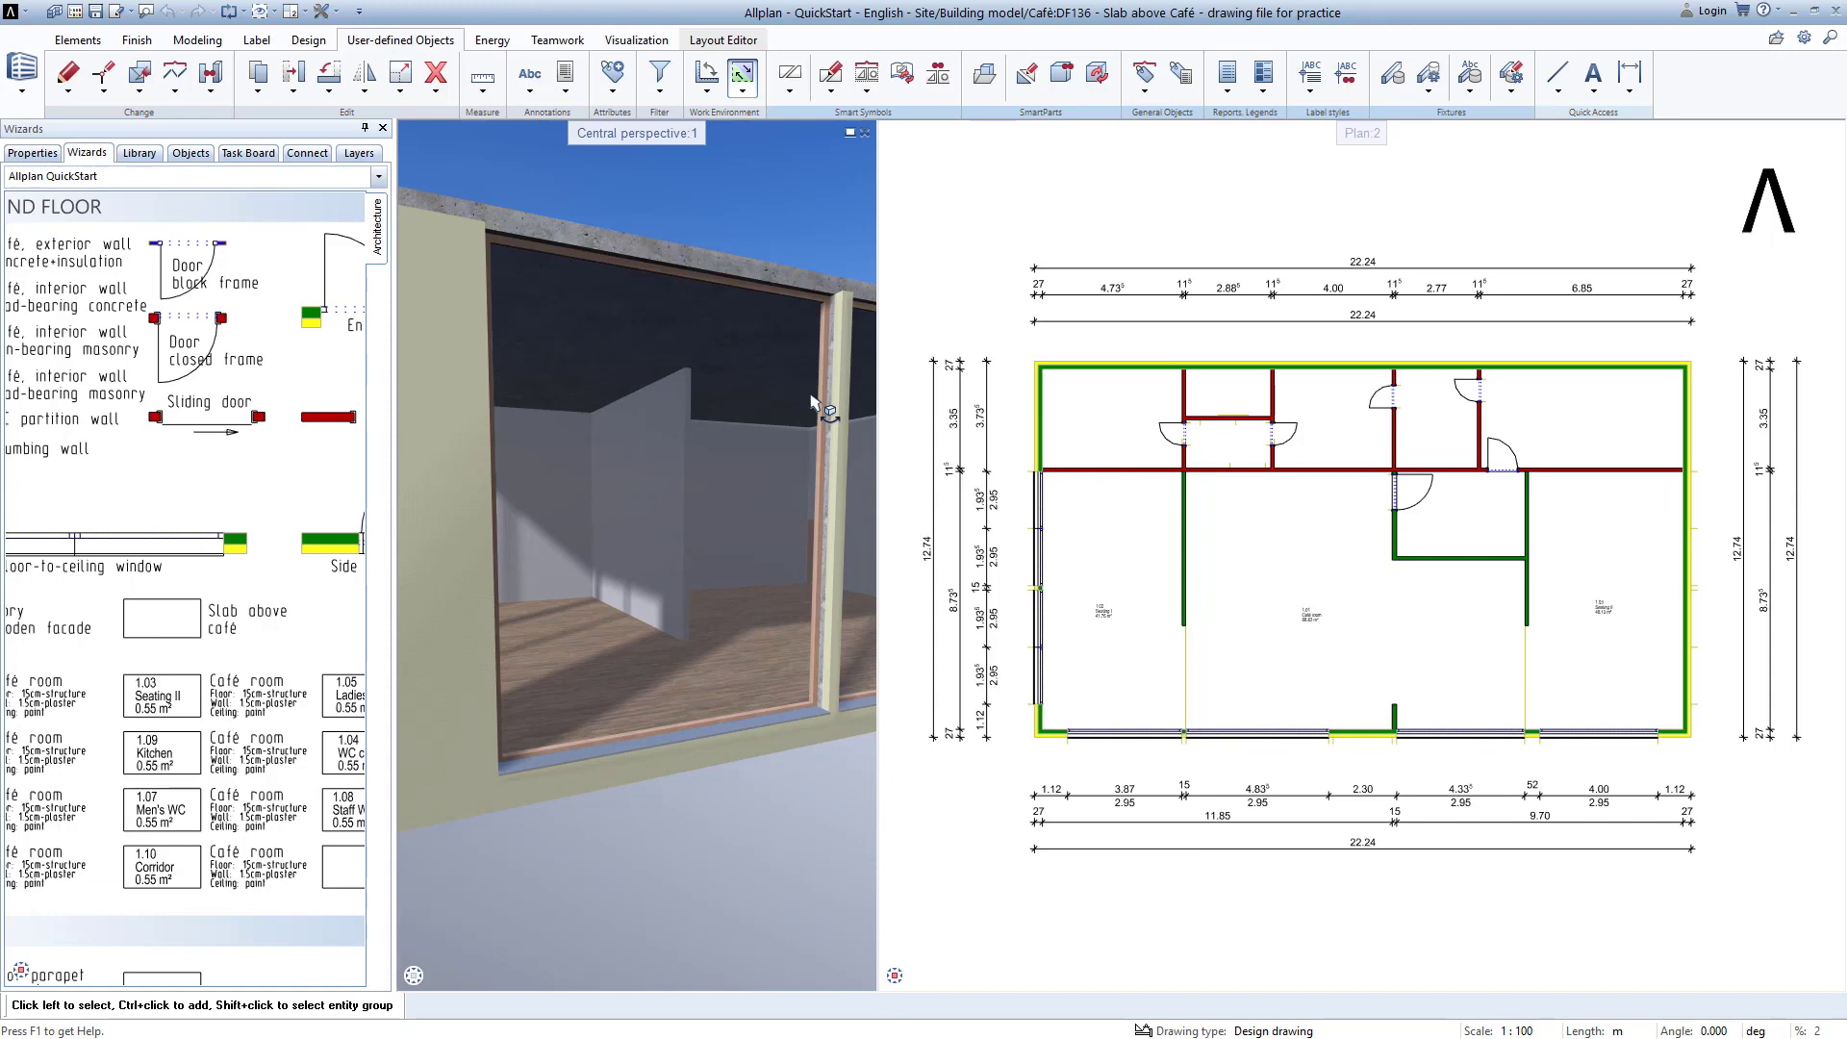
left_click(438, 976)
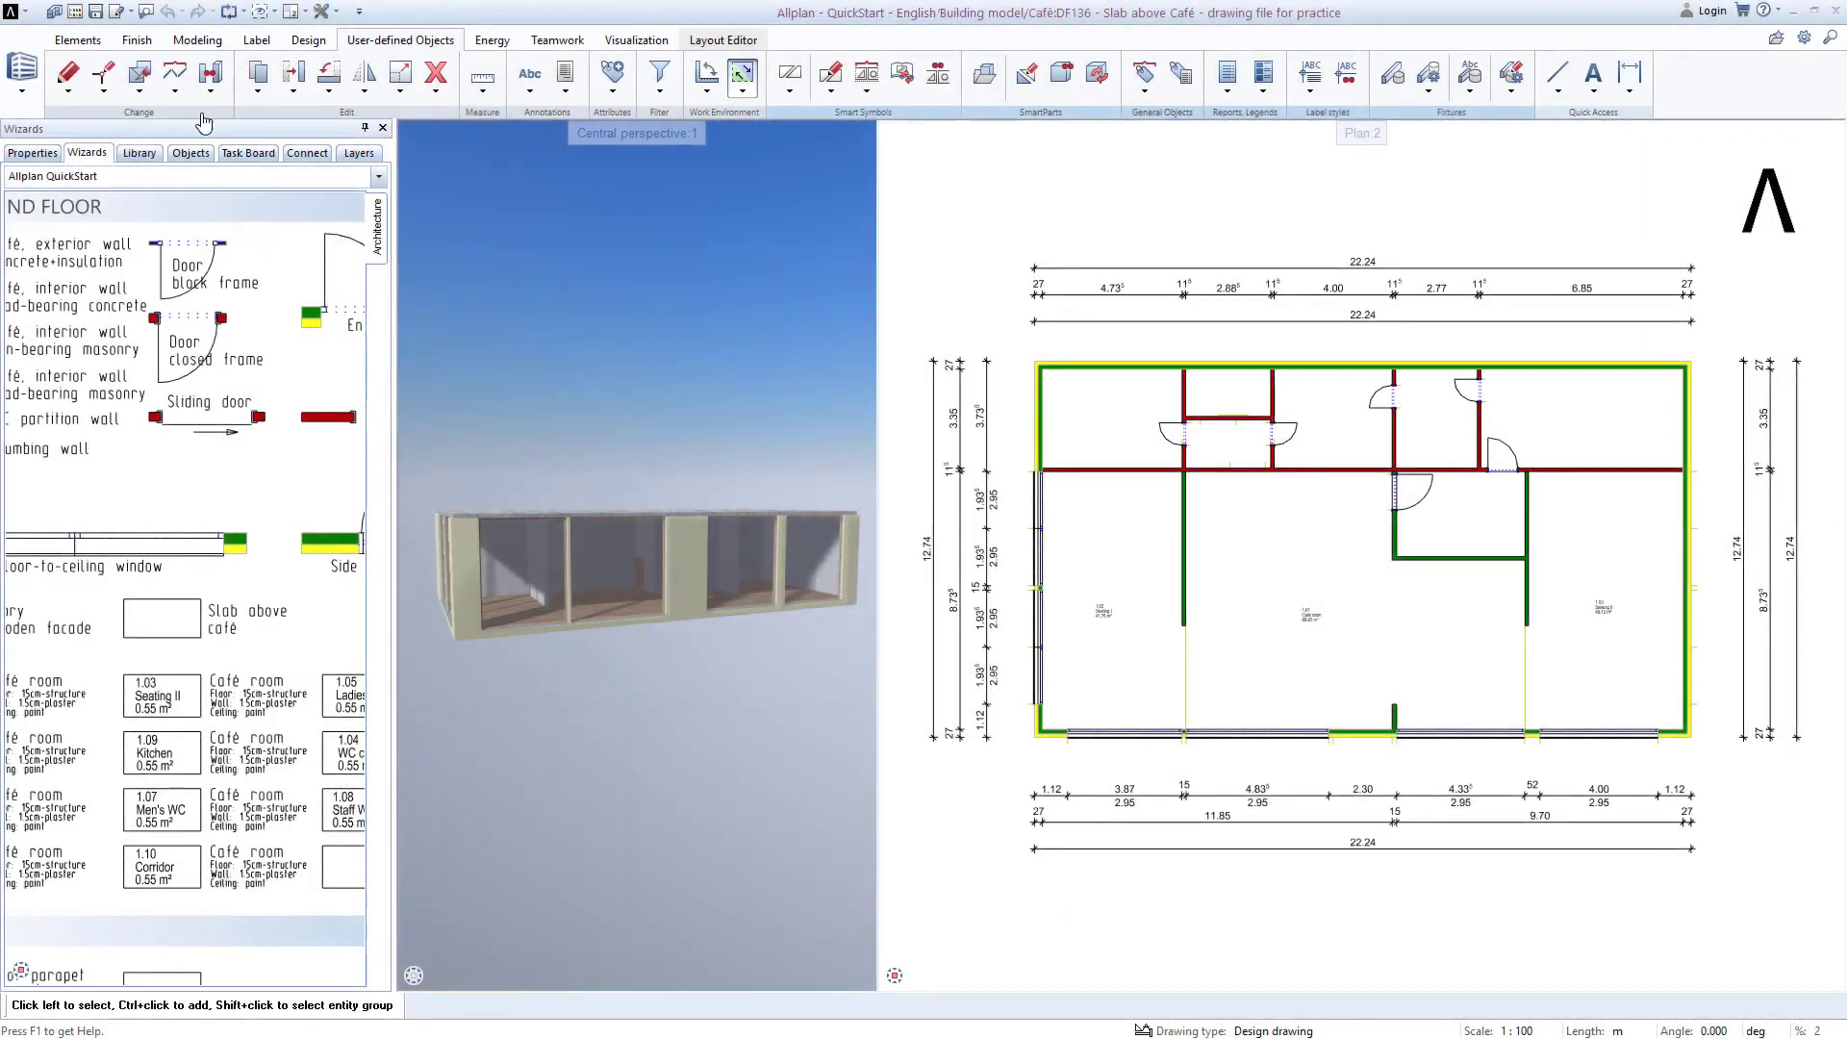
Step: Make drawing file 131 Café - drawing file for practice the current one, keeping 136 open in edit mode
left_click(76, 13)
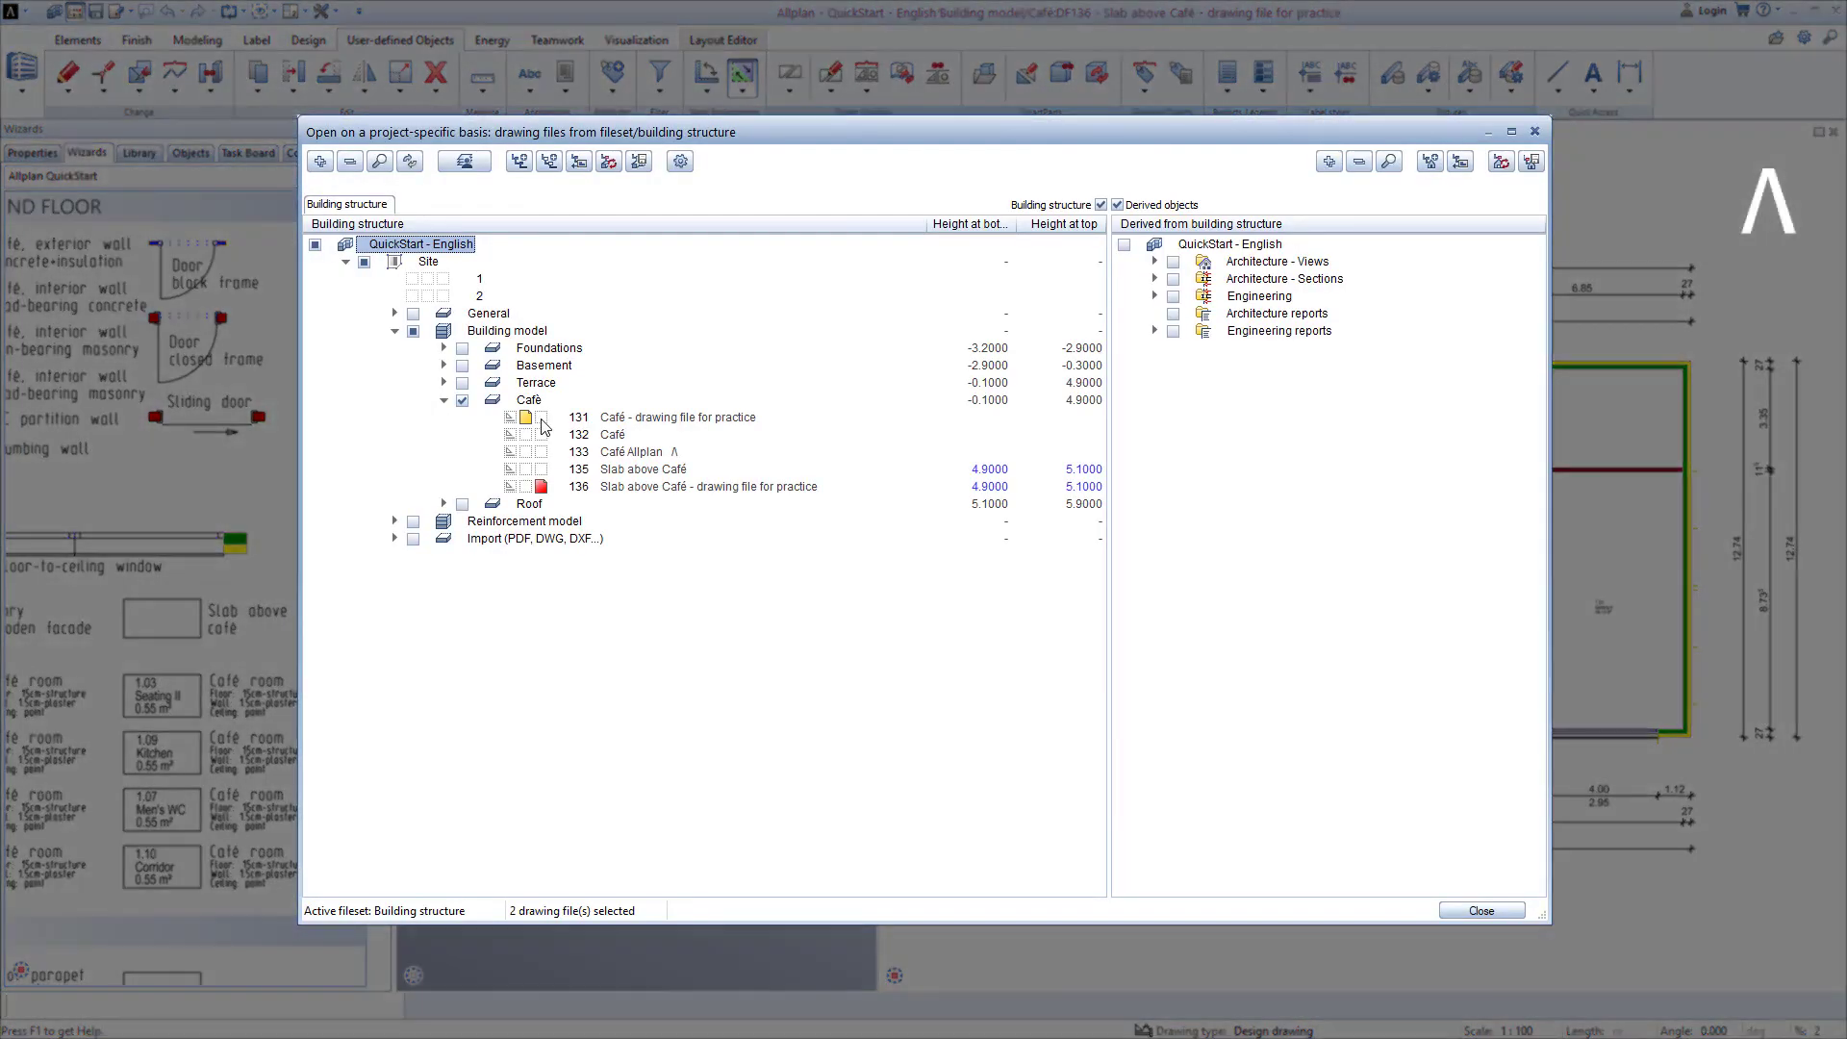
left_click(541, 417)
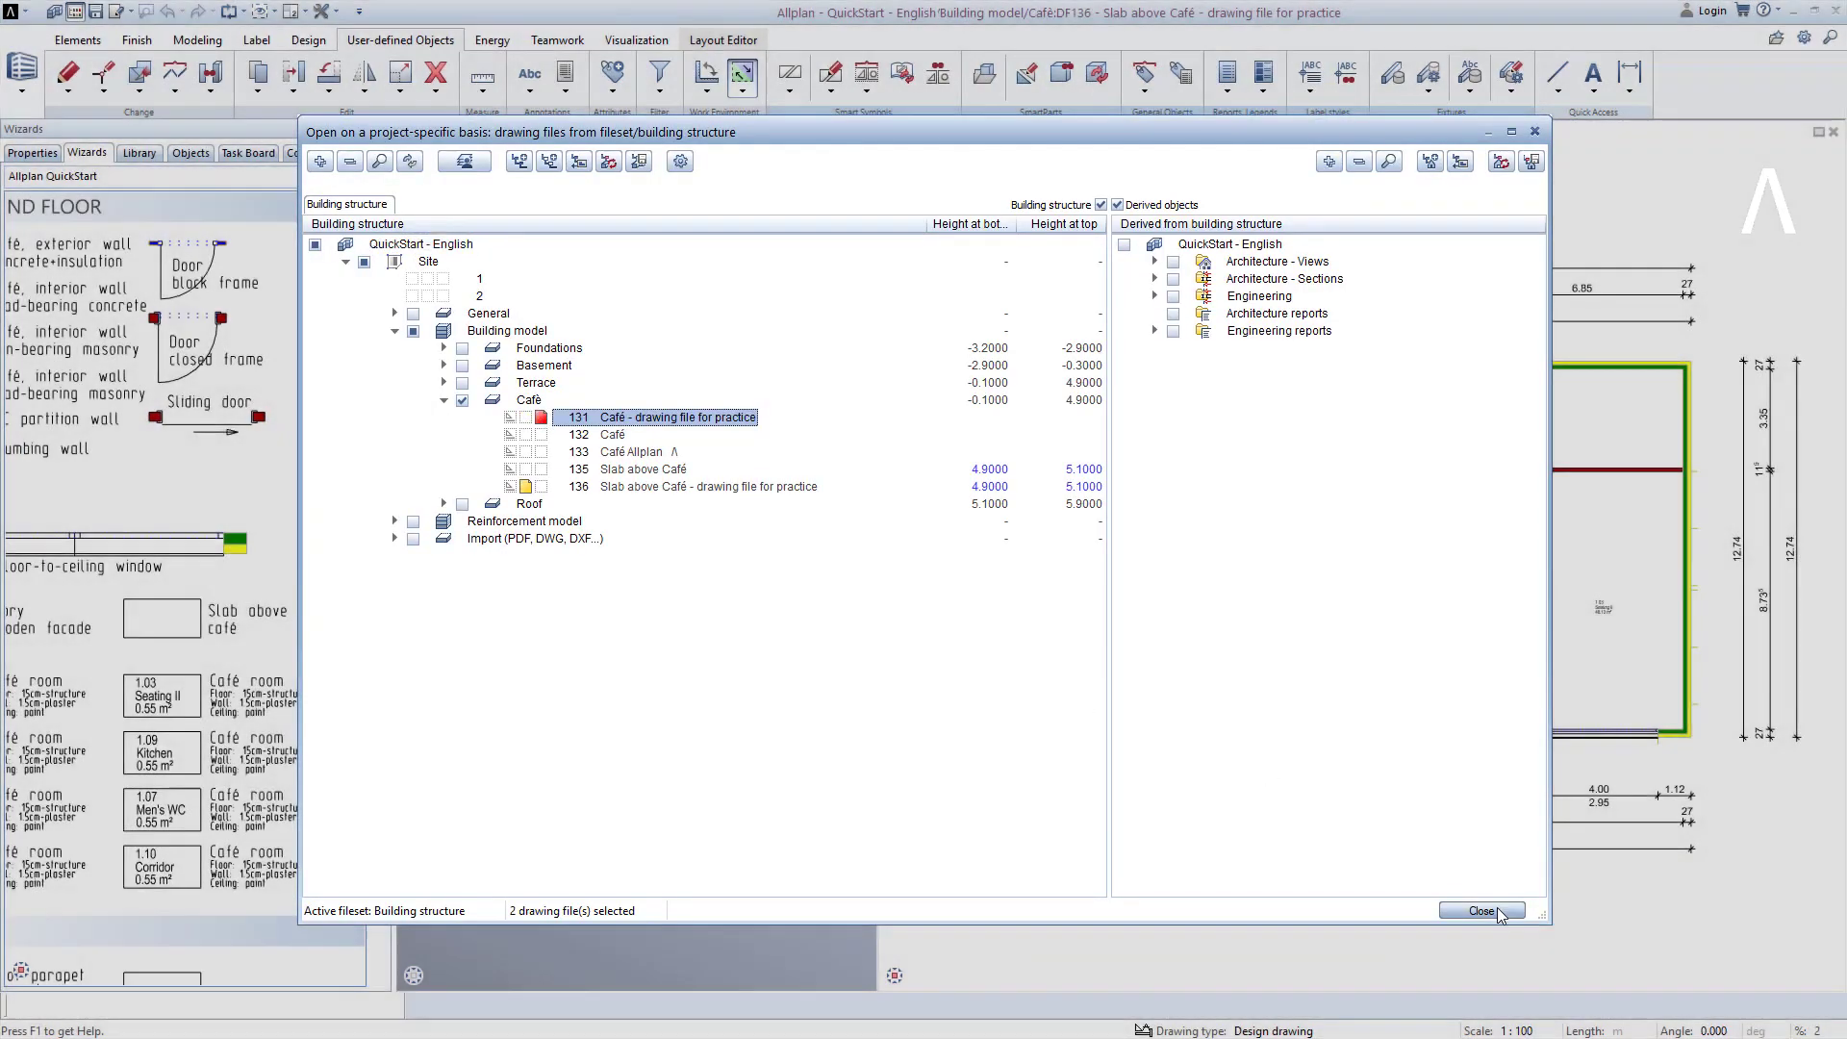
left_click(1498, 910)
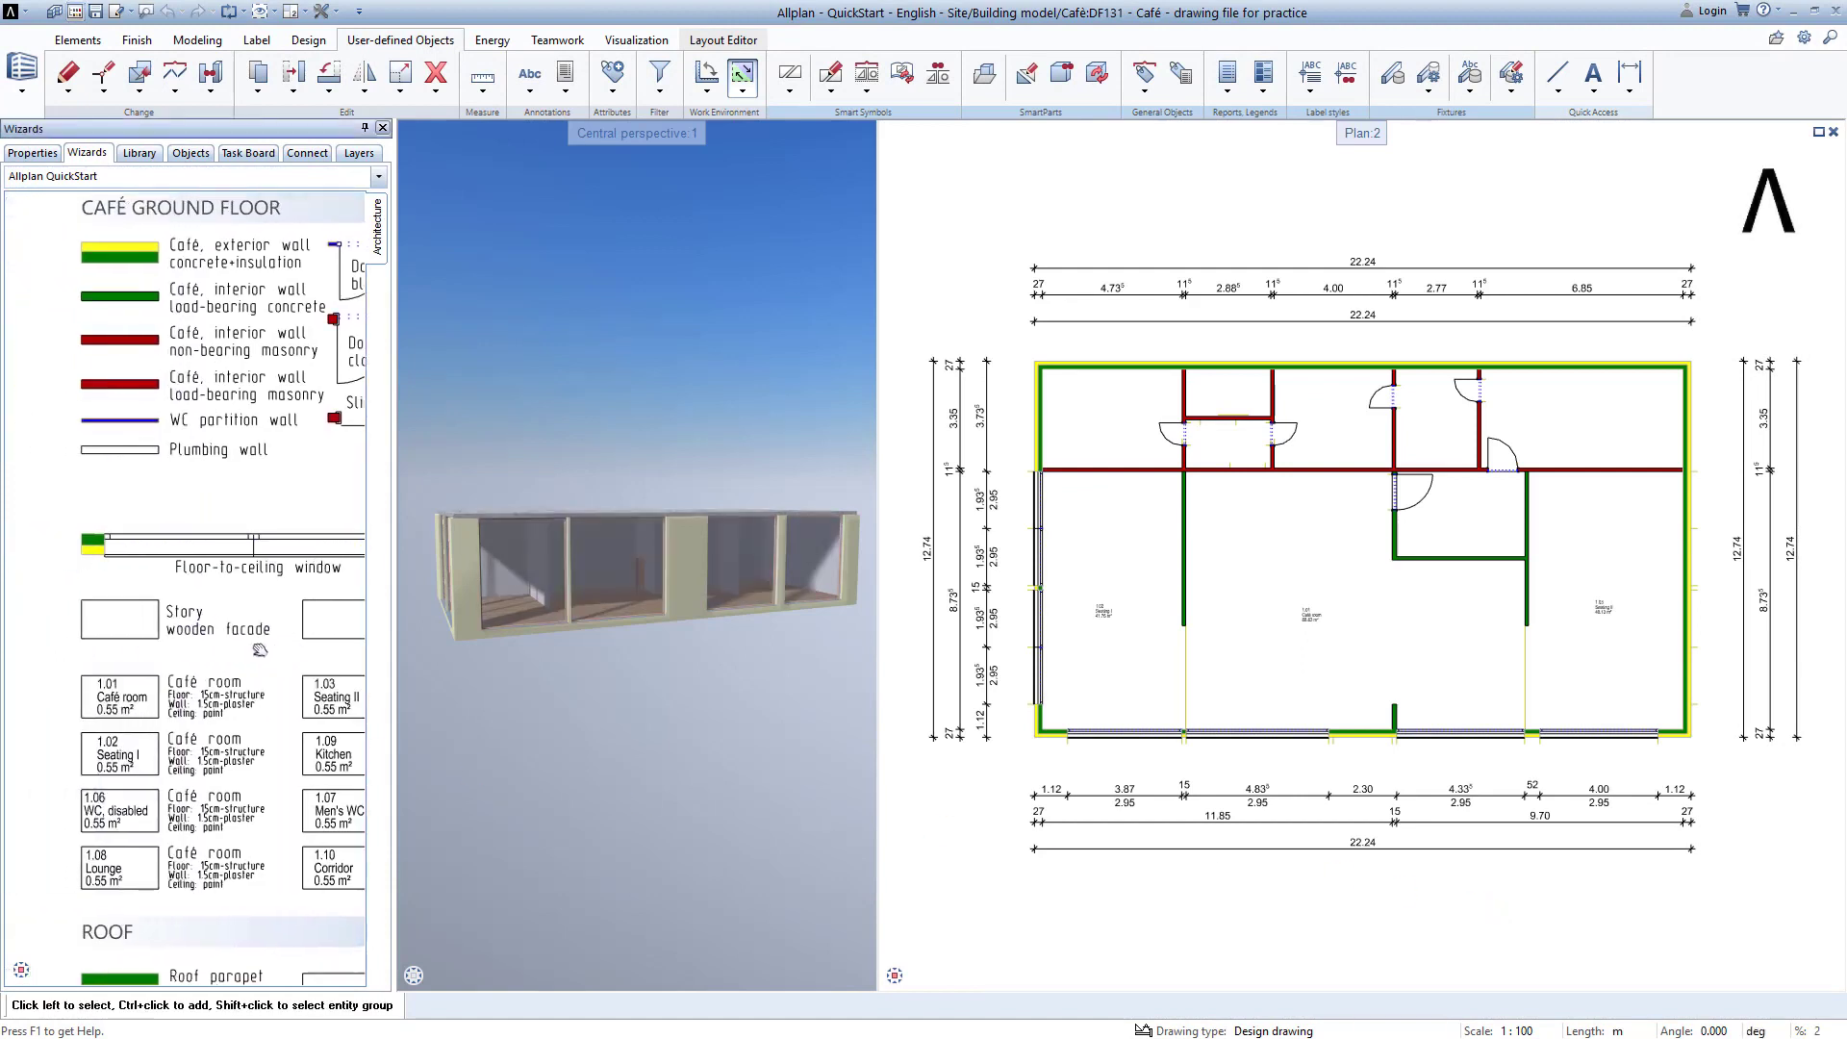
Step: Create the wizard's story with wooden facade by detecting the exterior walls' outer outline with an additional point outside the building, without placing a label
left_click(125, 642)
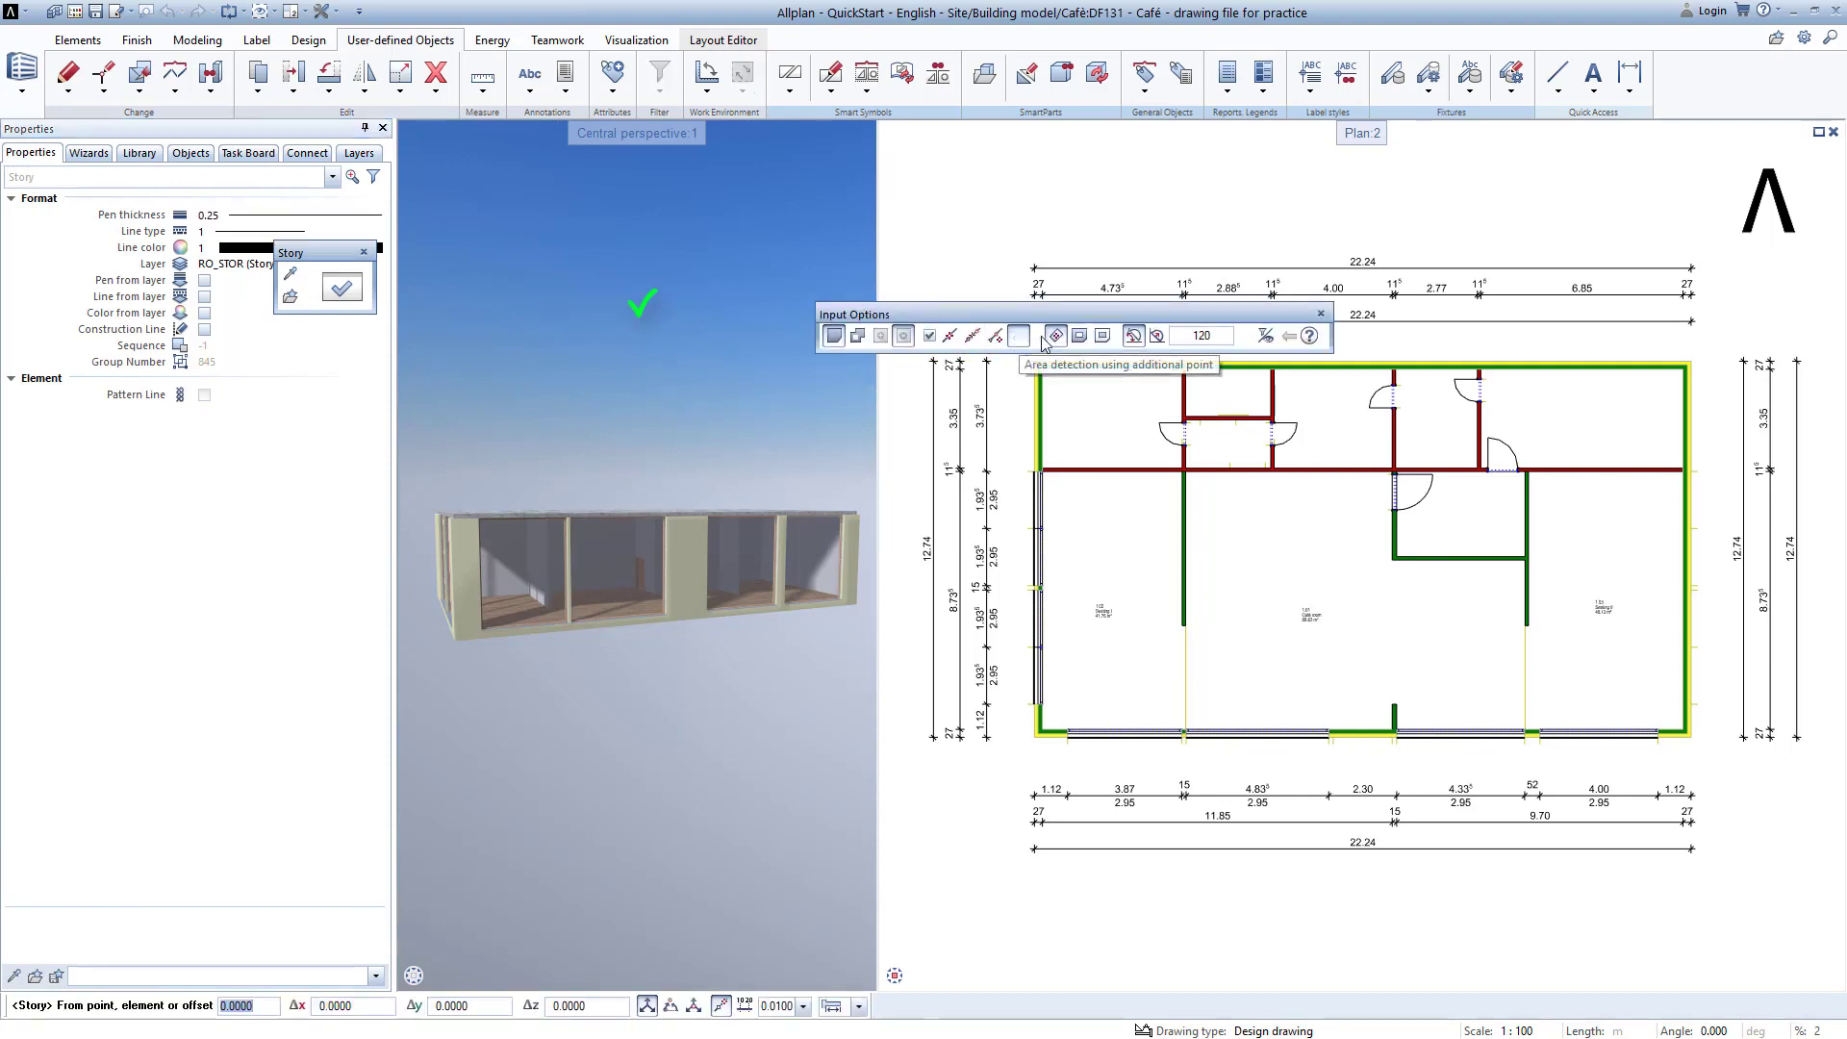
left_click(1103, 336)
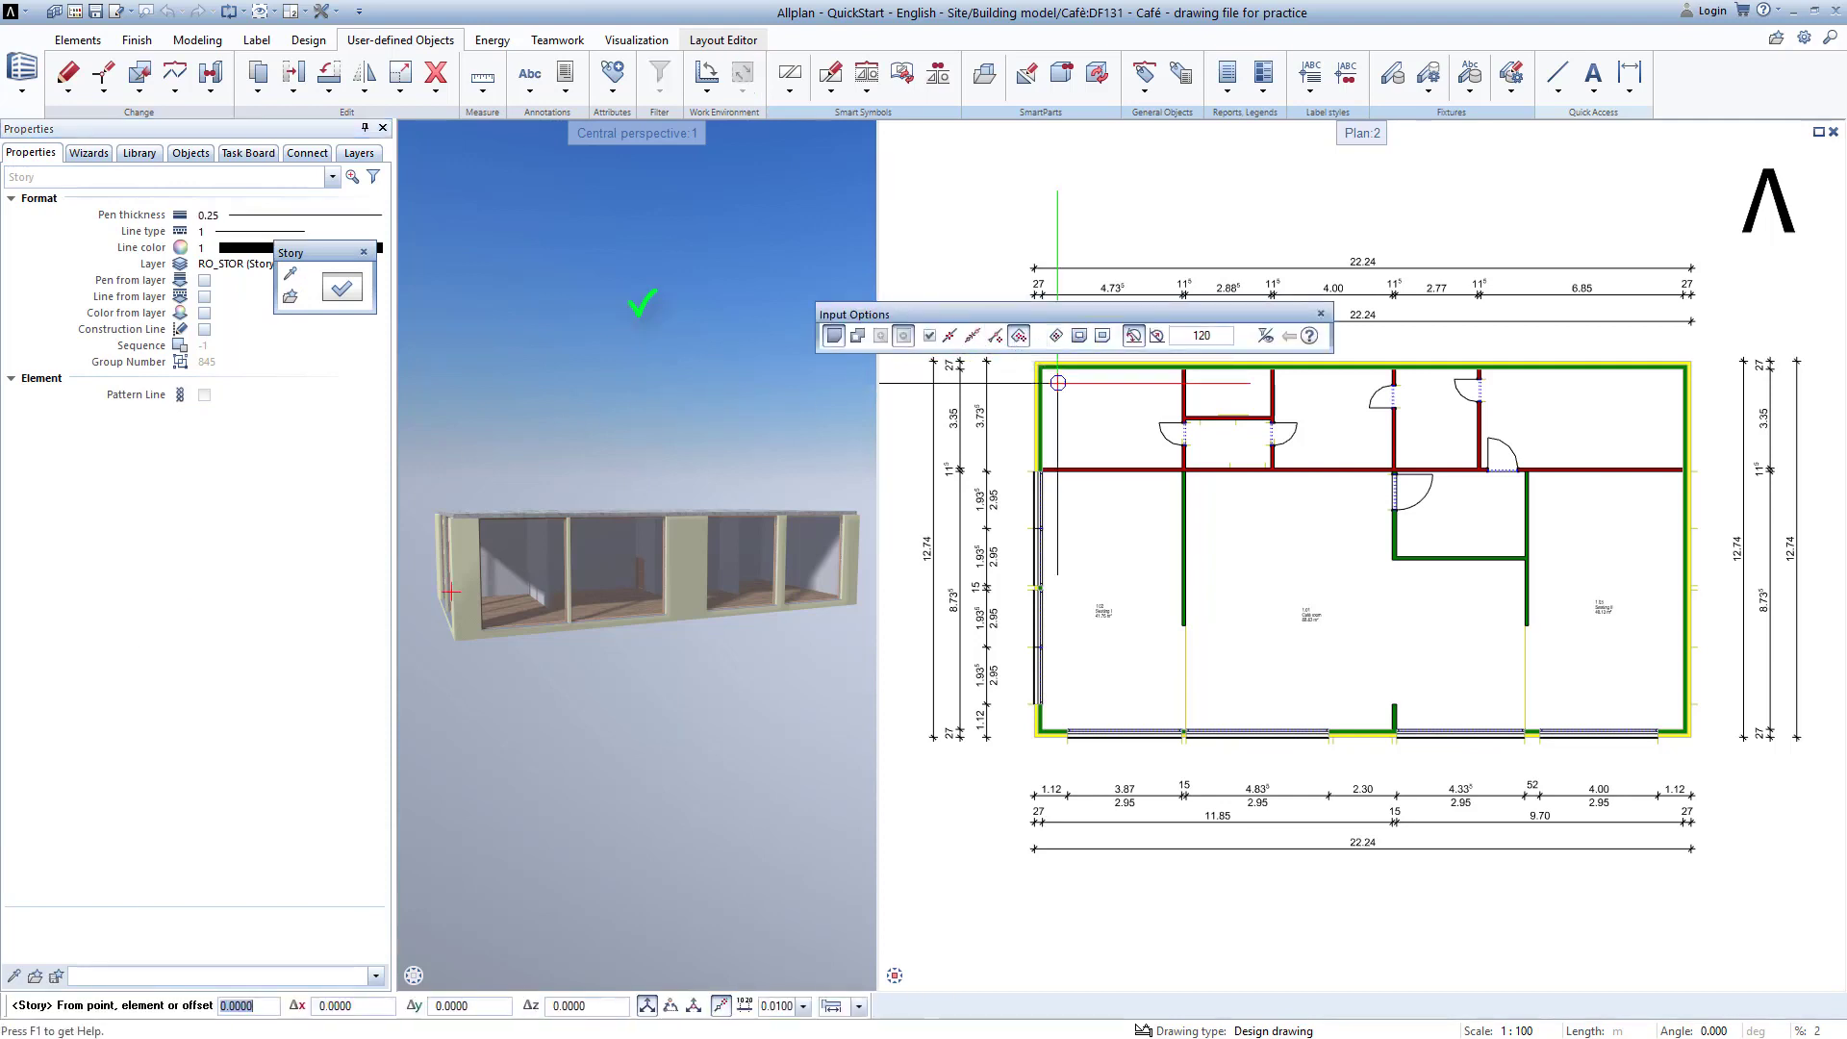
scroll(1029, 412, "up", 5)
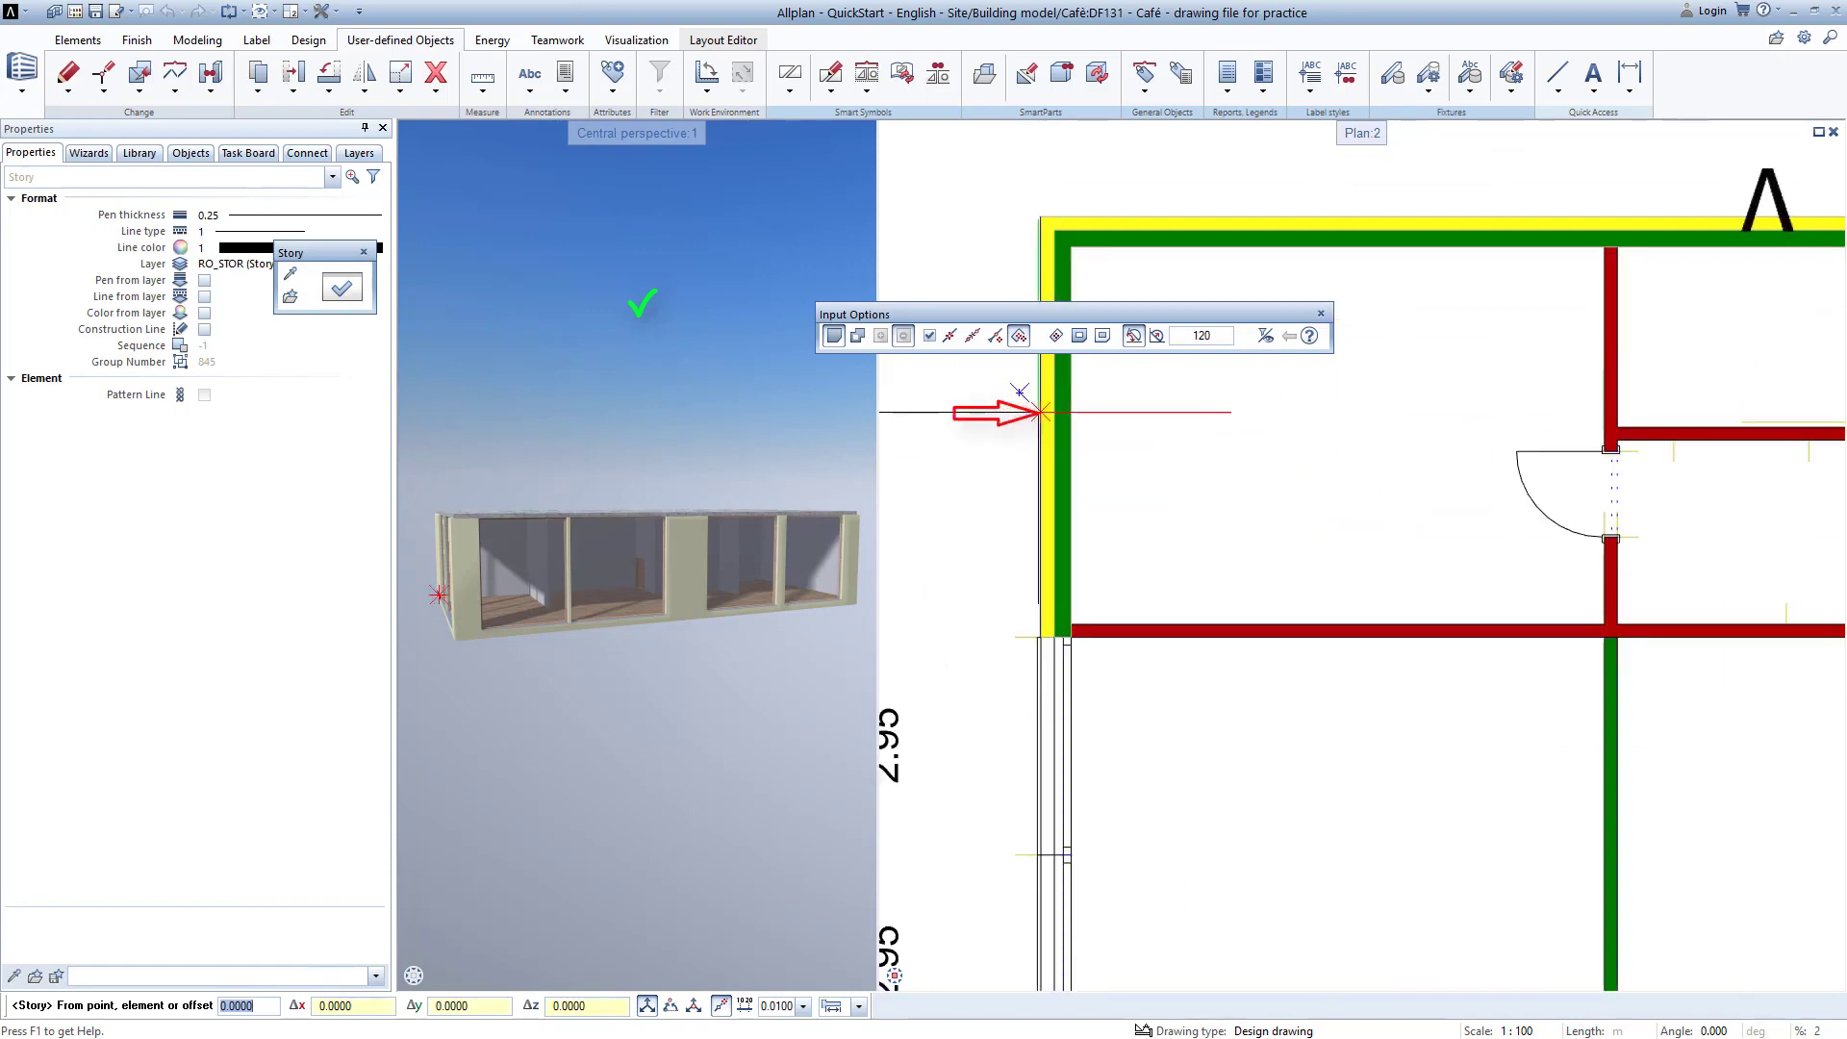
left_click(1044, 412)
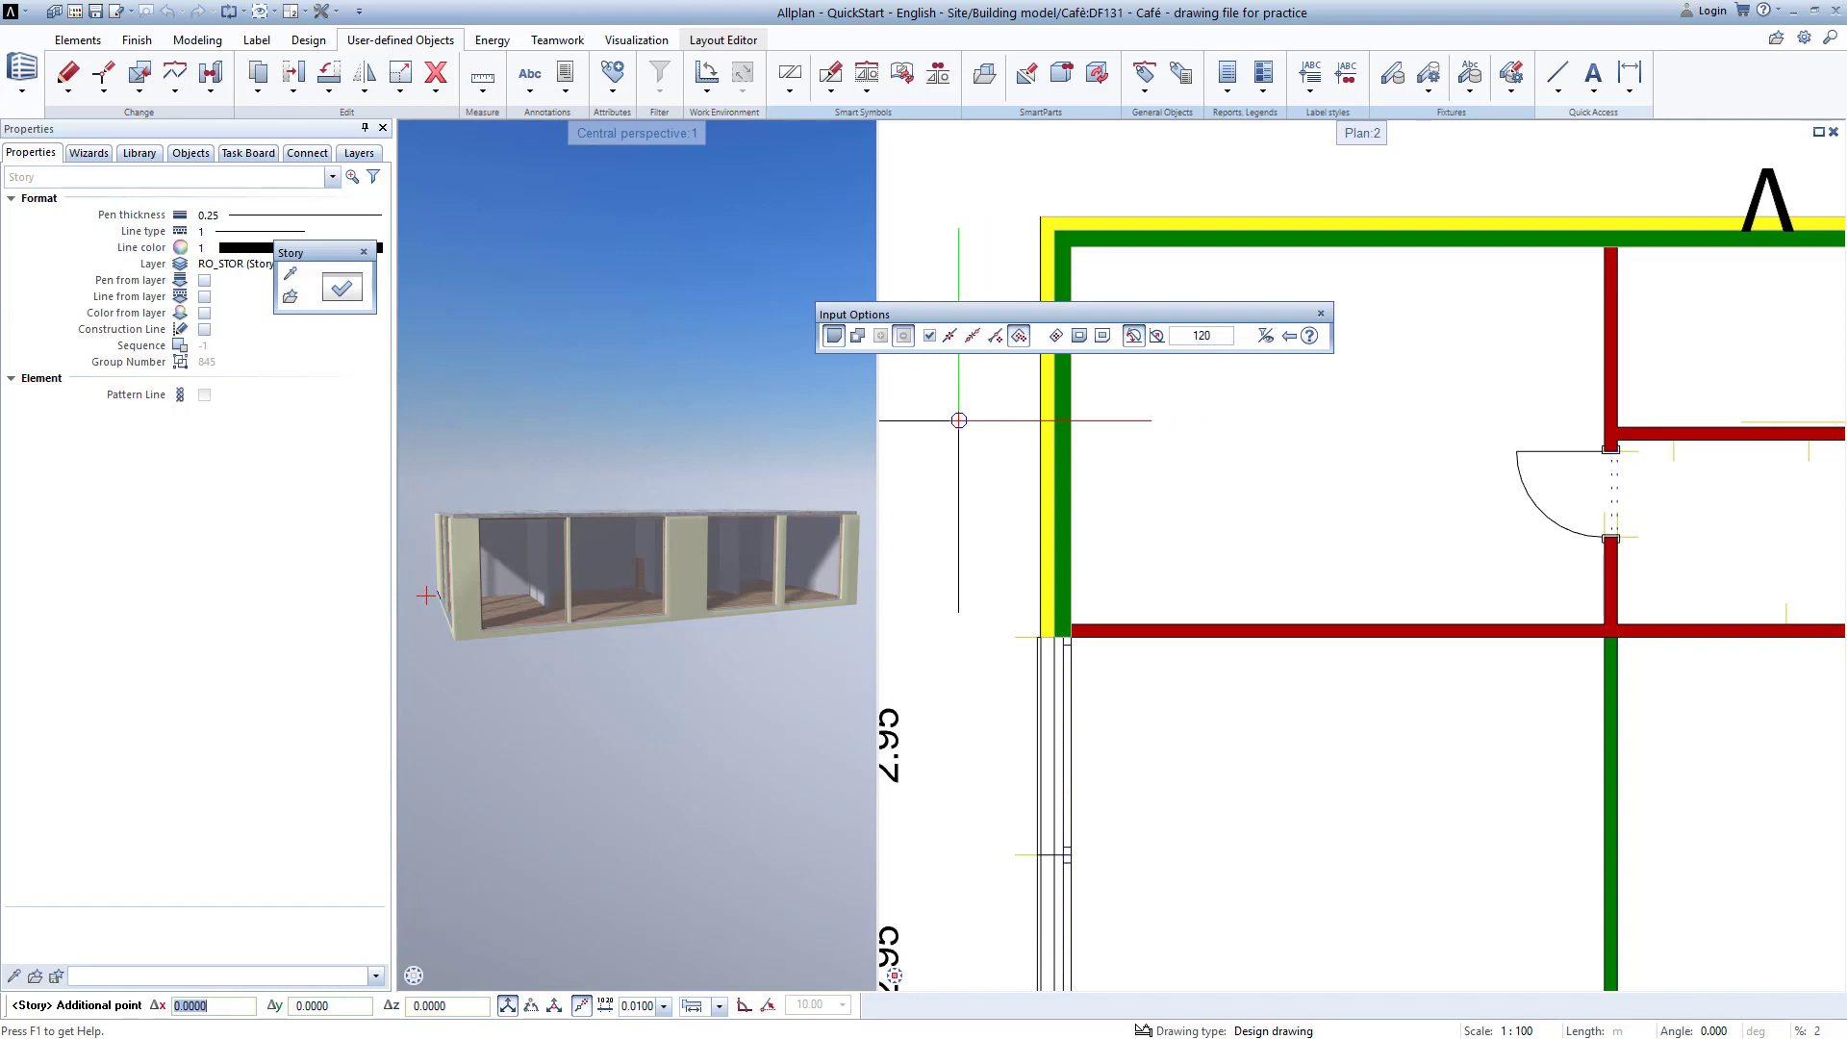
key("Escape")
key("Escape")
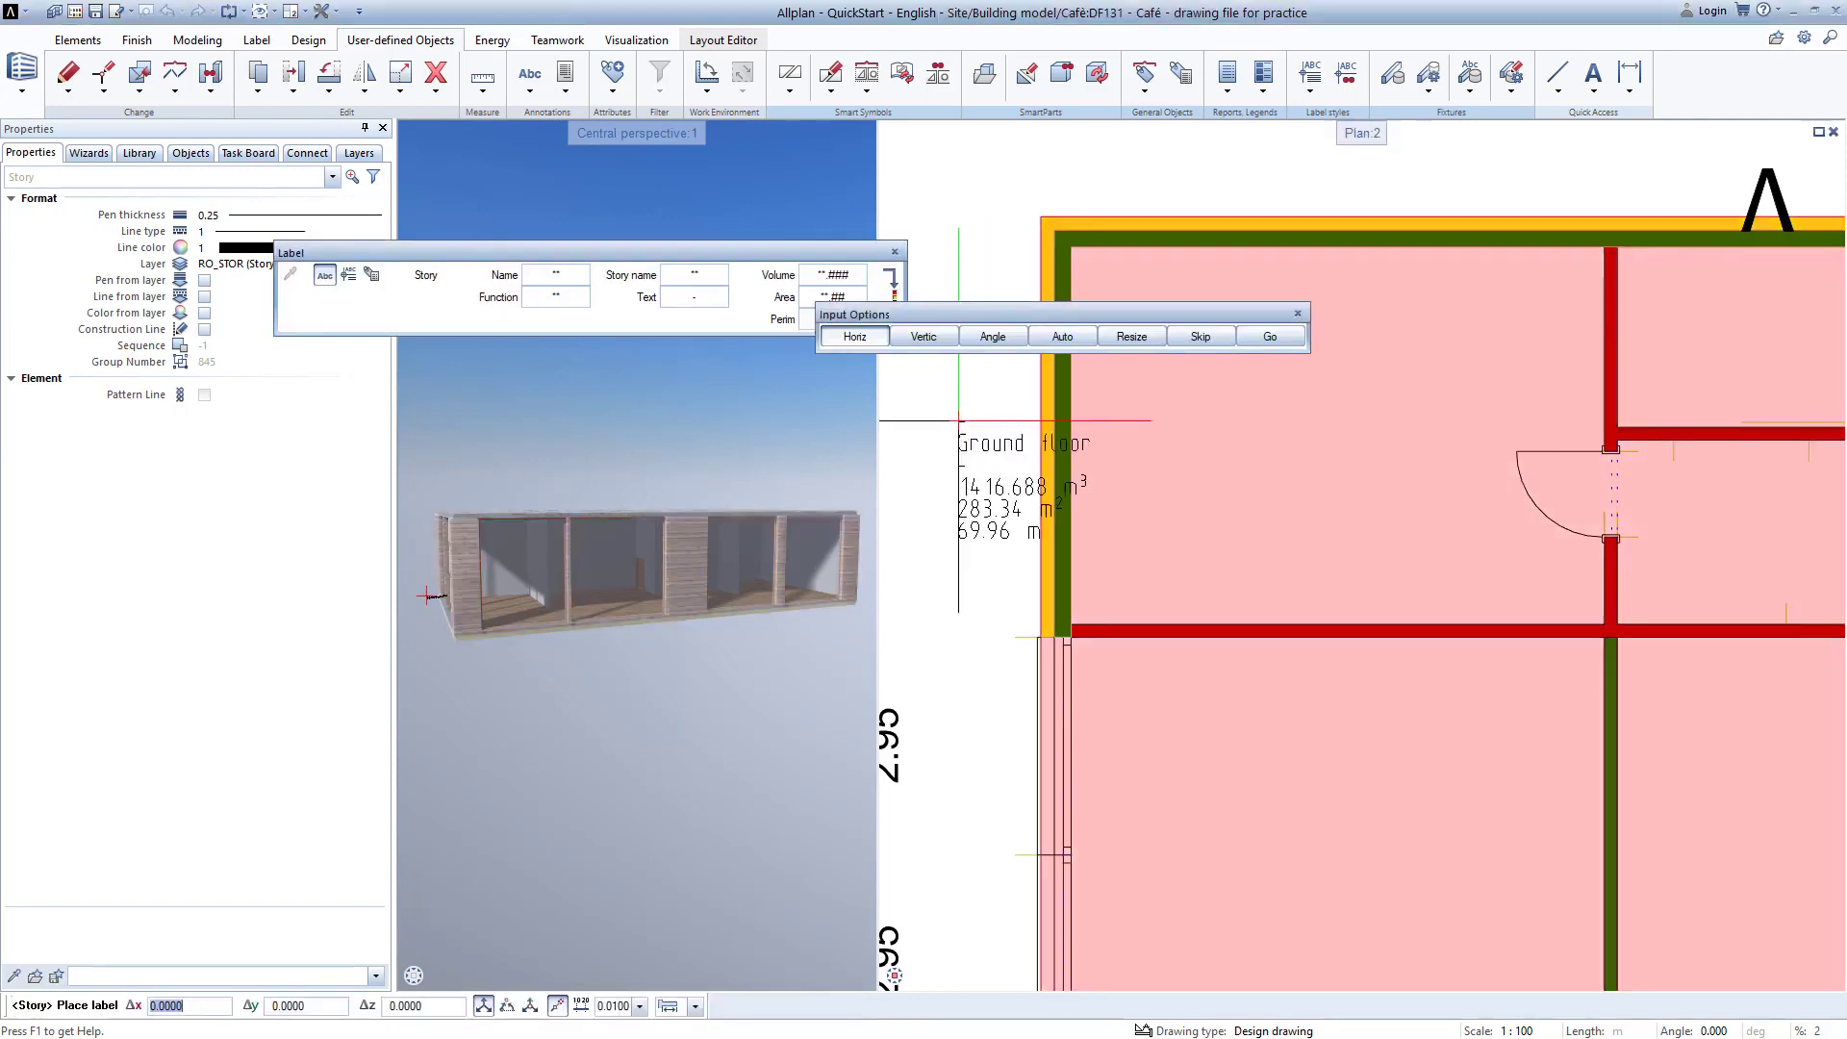
key("Escape")
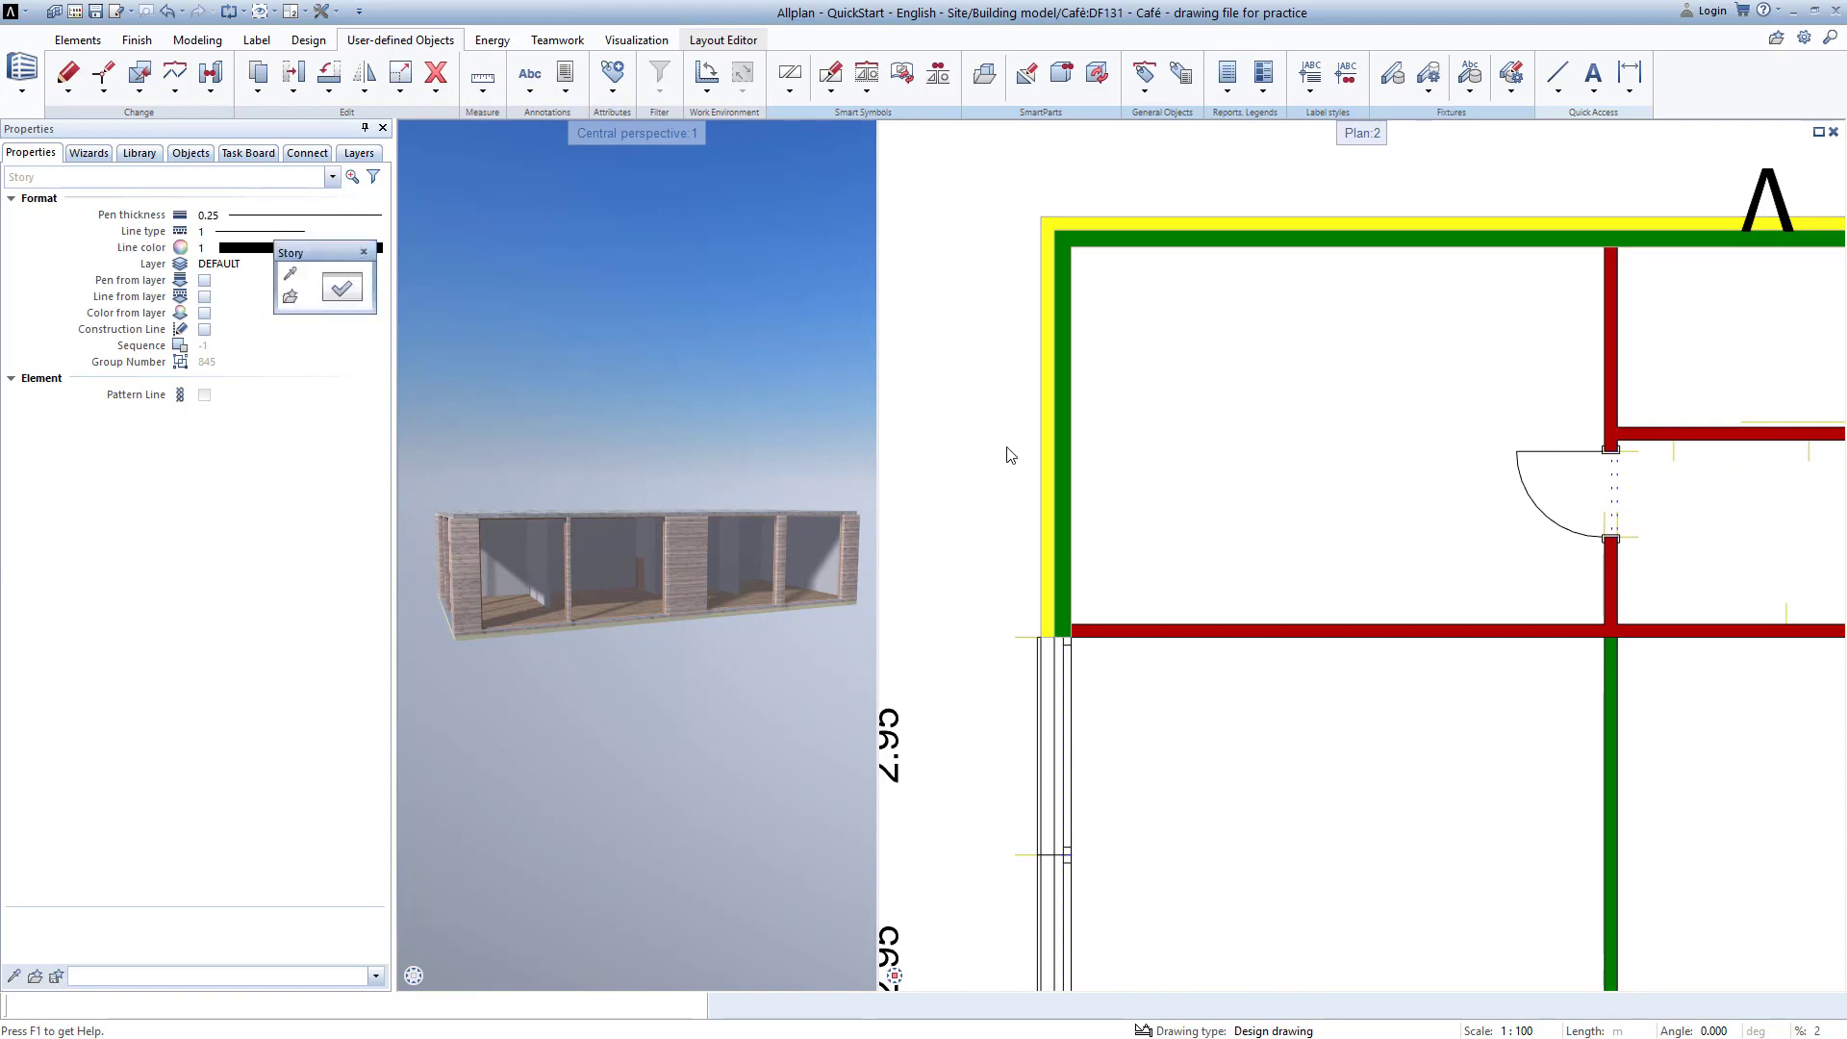
Step: Examine the wooden facade cladding around the café's corners, columns and window openings in the perspective view
left_click_drag(752, 547, 612, 597)
scroll(654, 570, "up", 5)
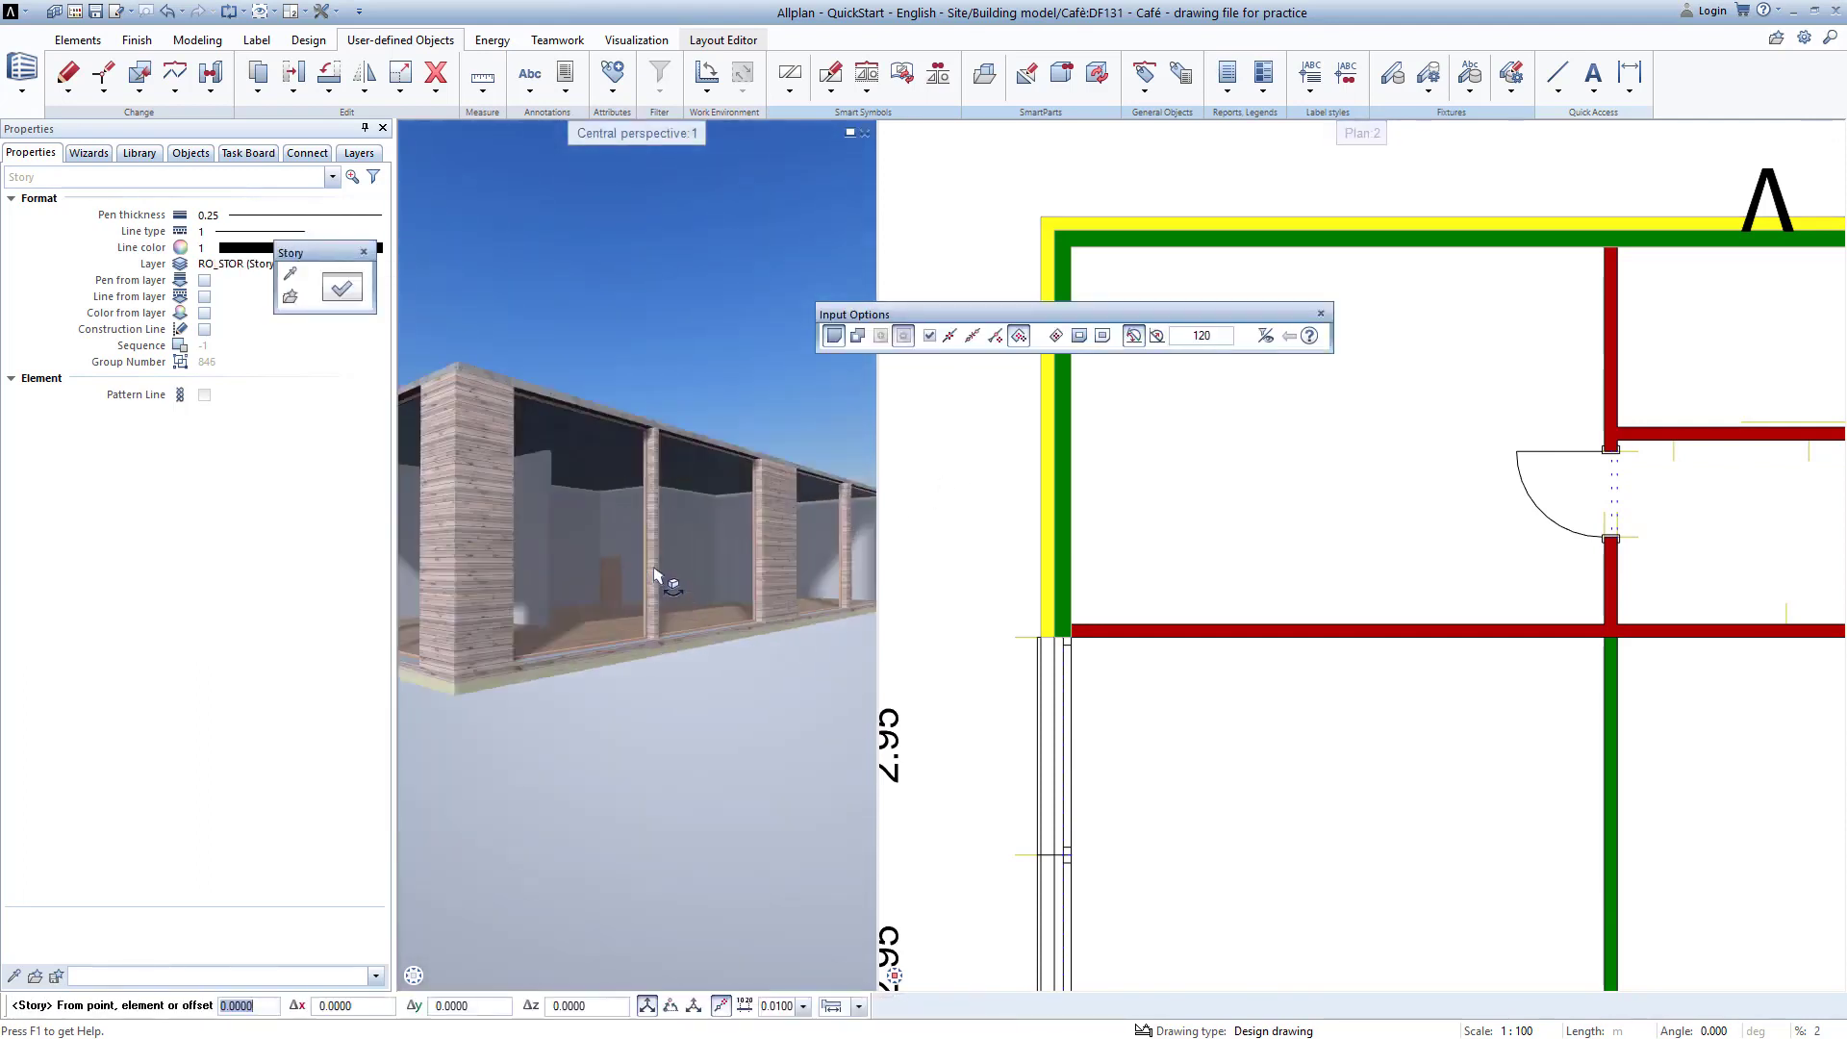
left_click_drag(659, 576, 710, 533)
middle_click_drag(778, 465, 752, 446)
scroll(734, 420, "up", 5)
scroll(732, 420, "down", 3)
left_click_drag(735, 433, 724, 577)
middle_click_drag(727, 640, 680, 548)
left_click_drag(680, 548, 510, 505)
left_click_drag(654, 486, 525, 478)
middle_click_drag(525, 477, 517, 443)
scroll(517, 441, "up", 2)
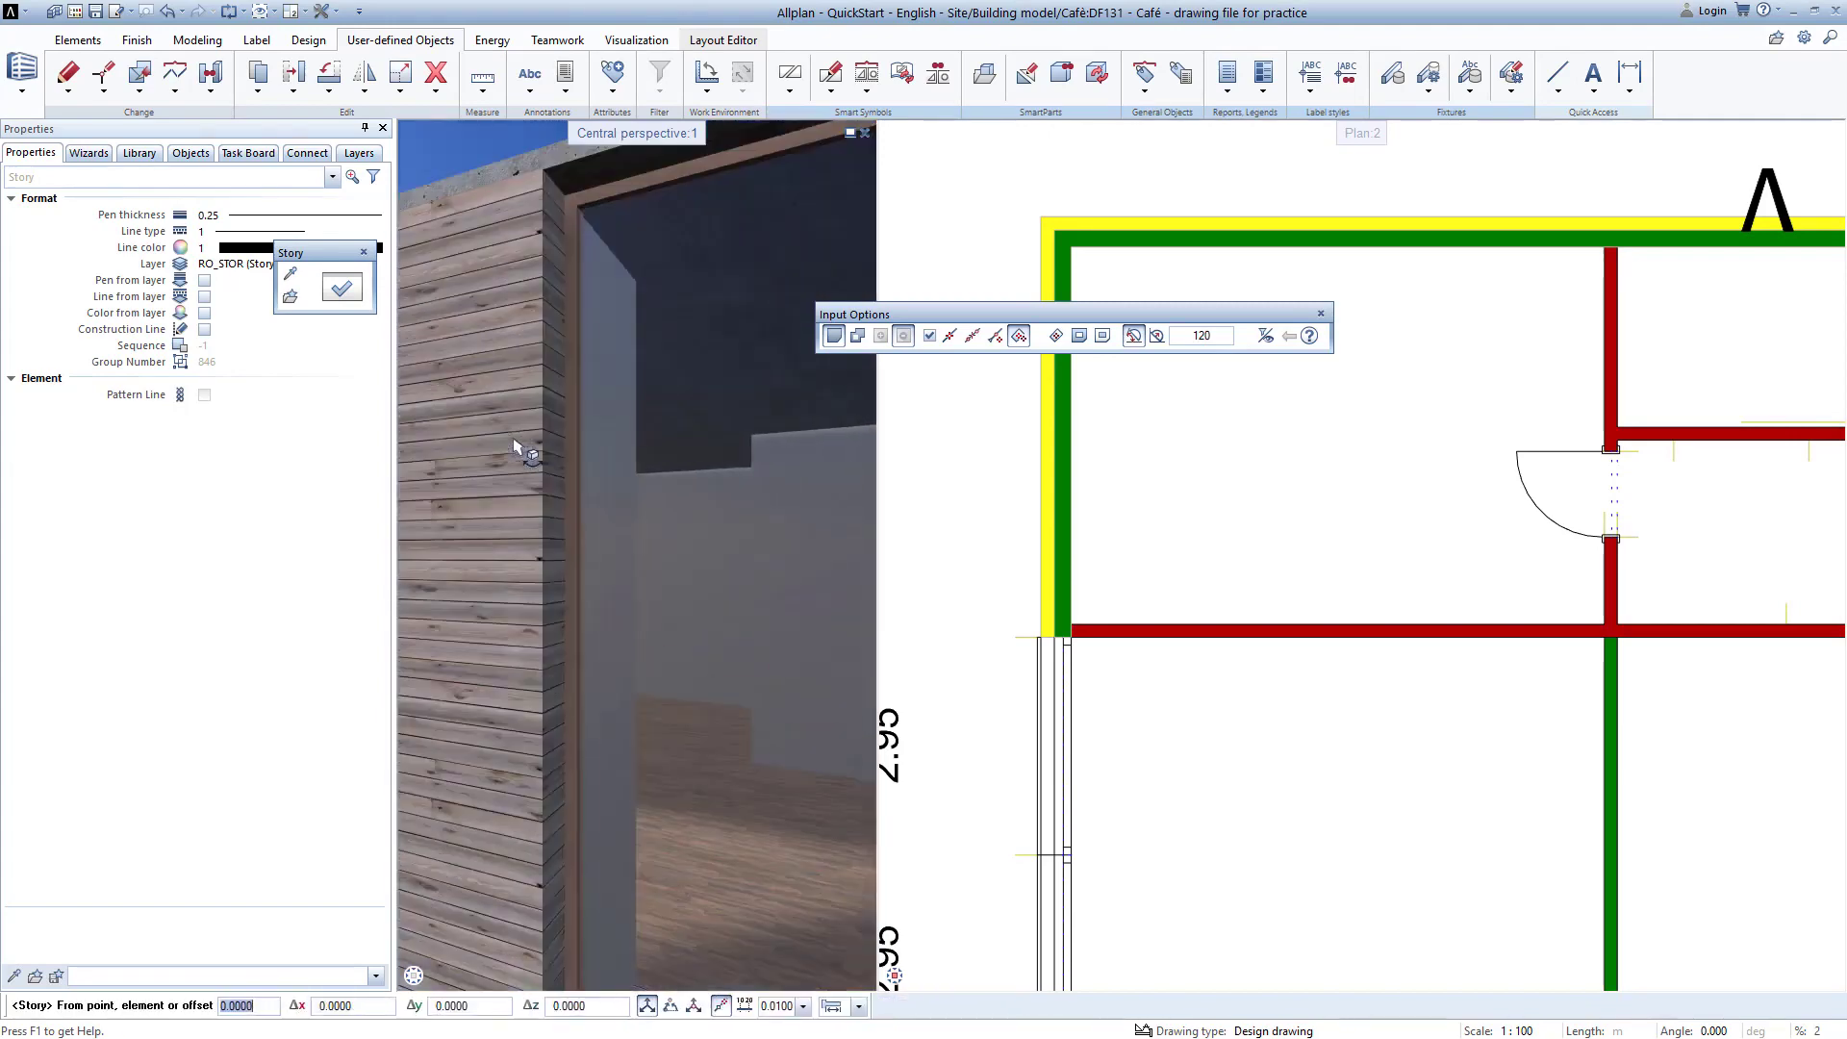
scroll(575, 441, "down", 1)
scroll(574, 449, "down", 1)
scroll(575, 449, "down", 1)
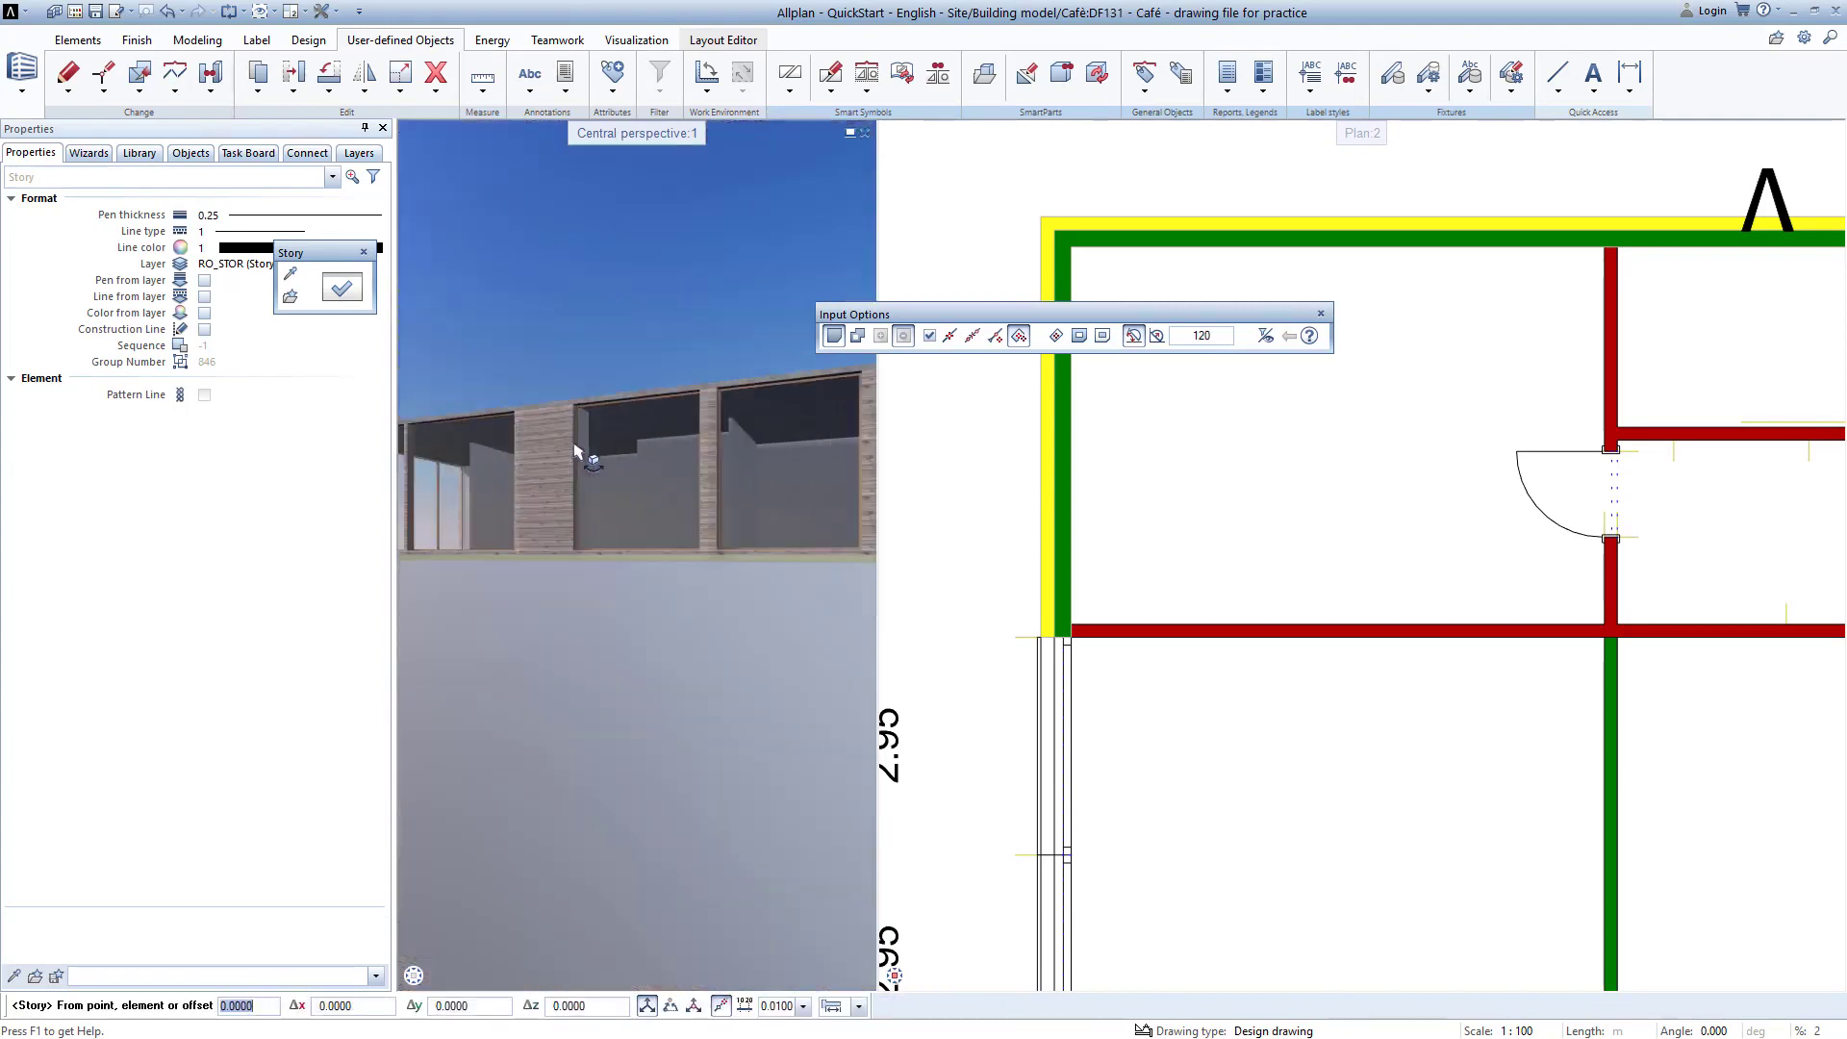
key("Escape")
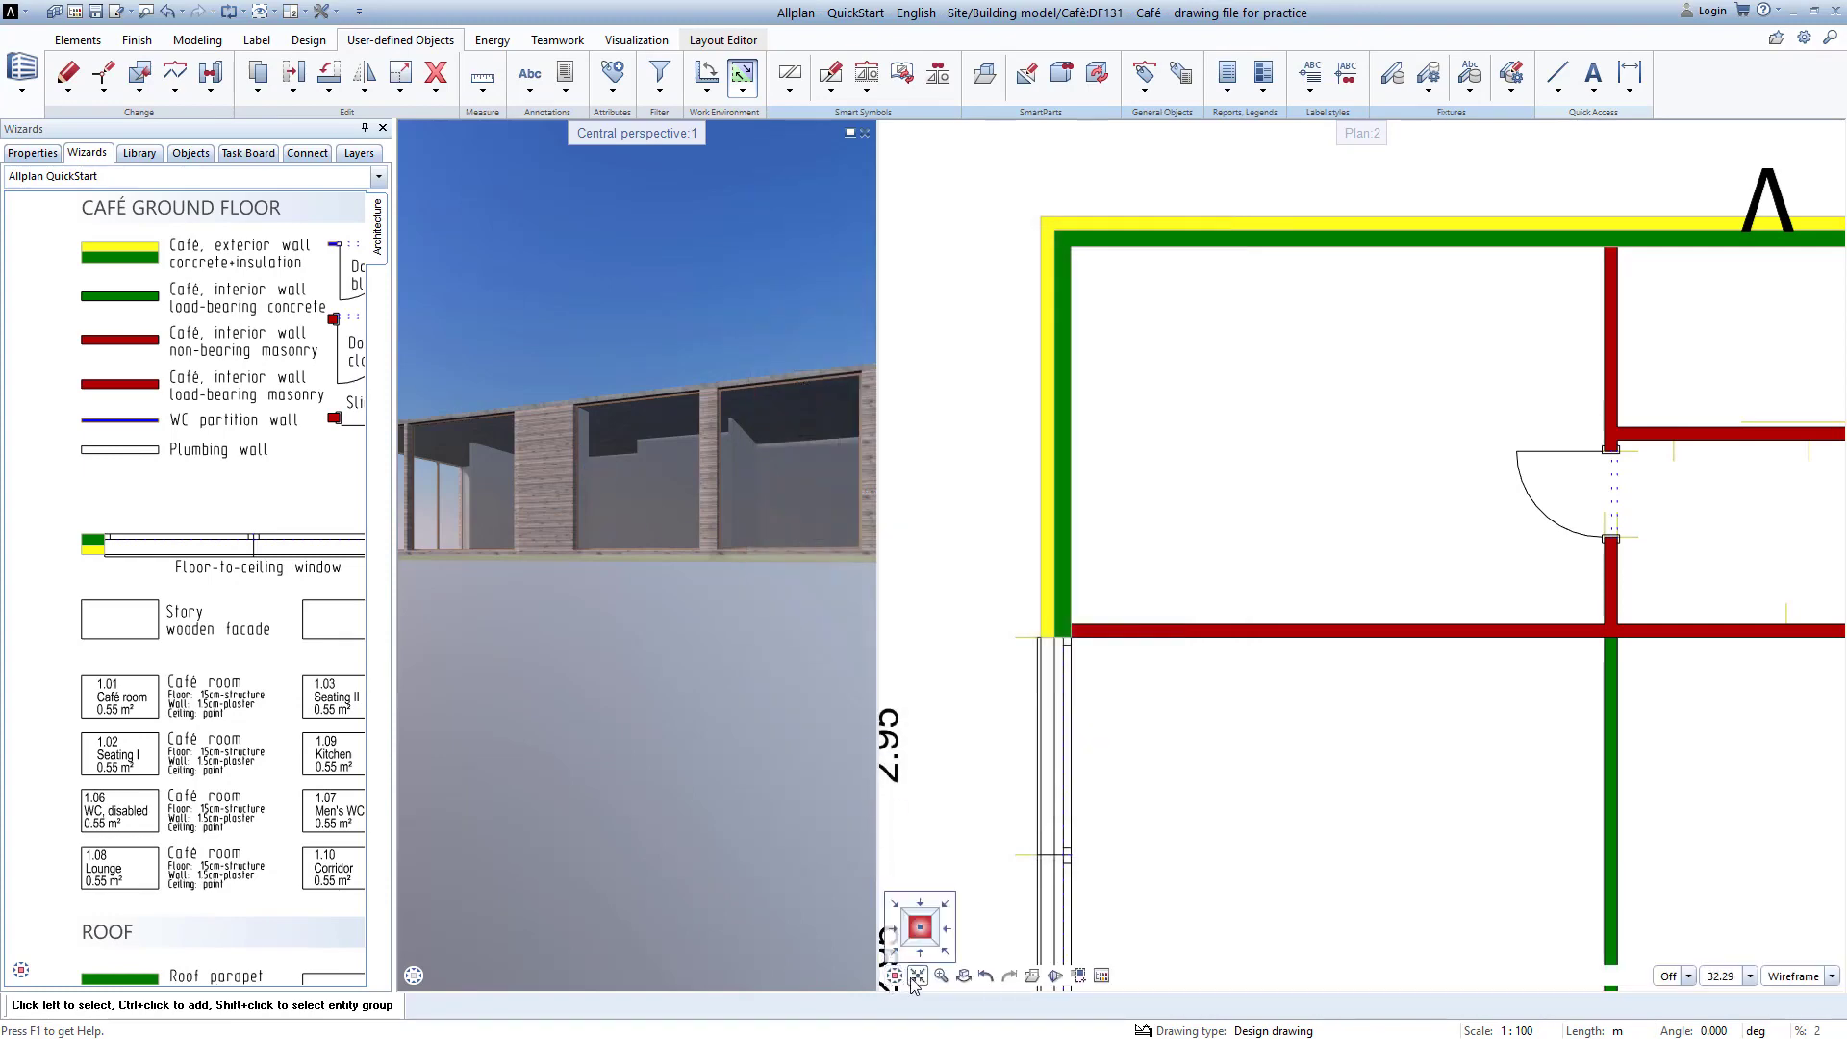
left_click(917, 977)
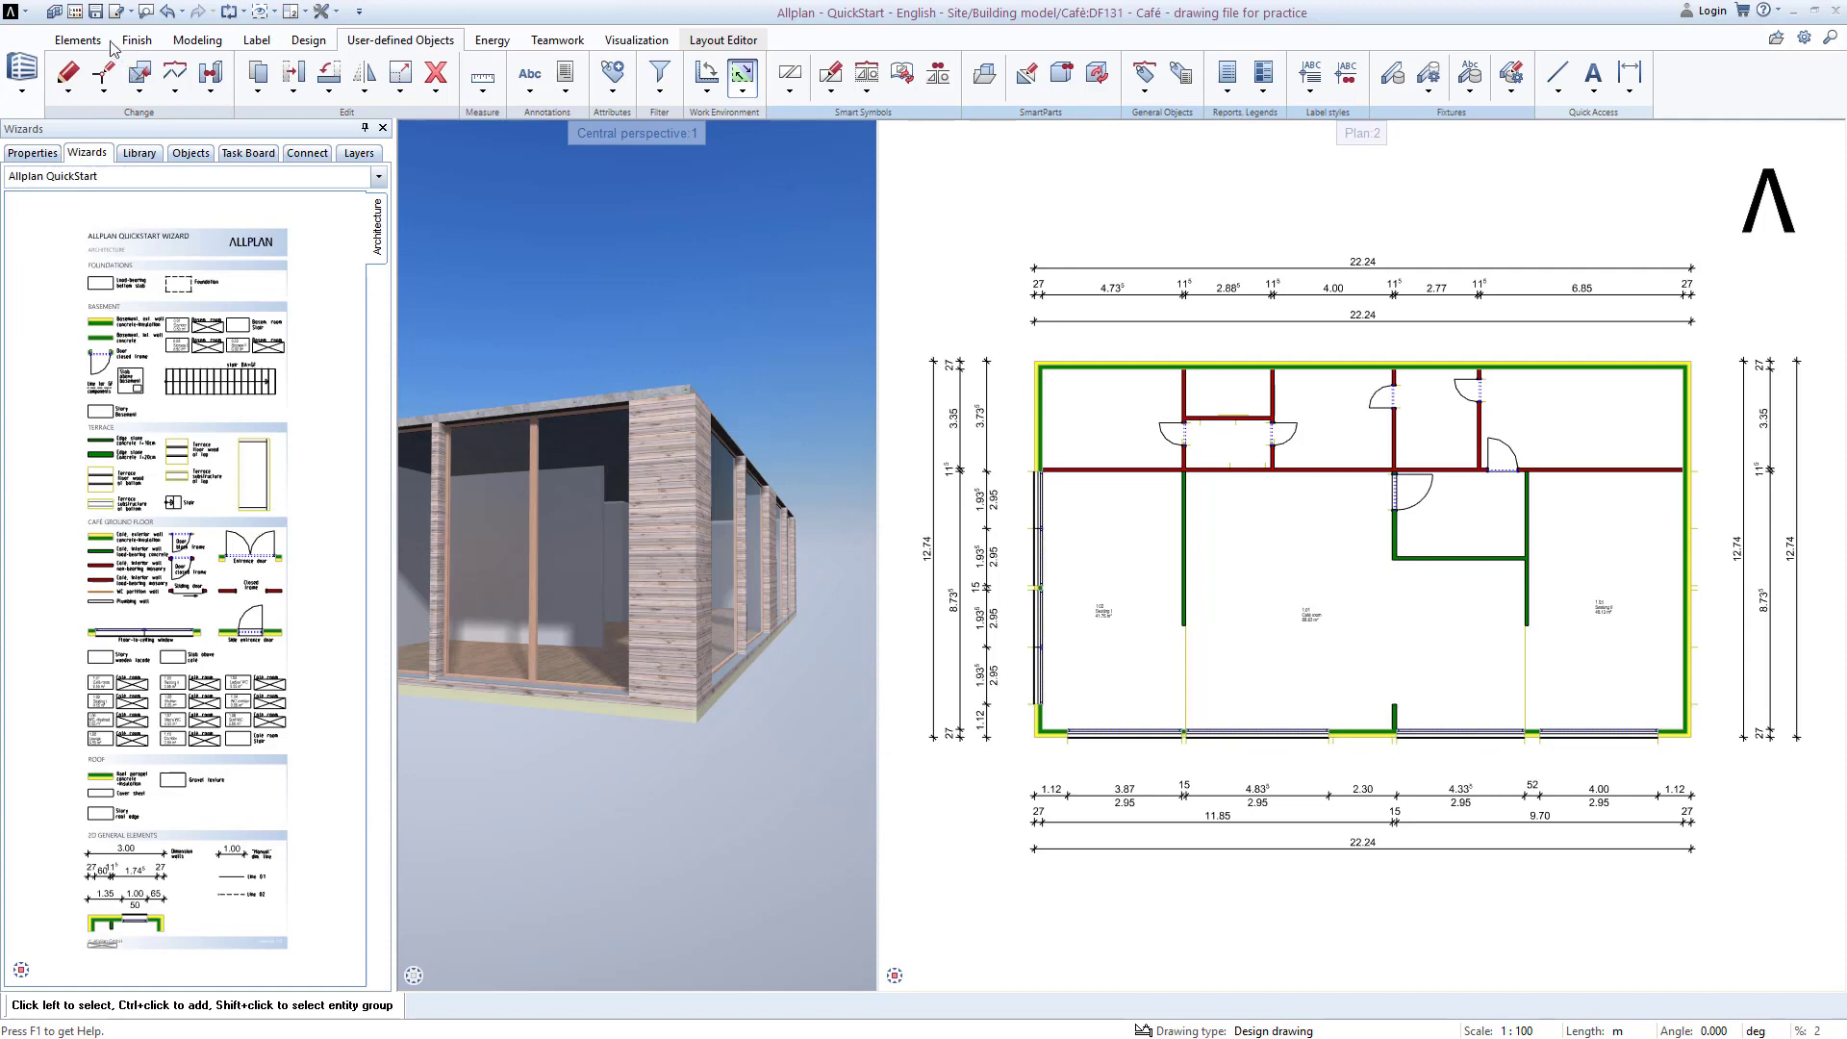
Step: Set the Café story height to 3.1 m in the Floor Manager, moving the planes above down and retaining the planes below
left_click(75, 13)
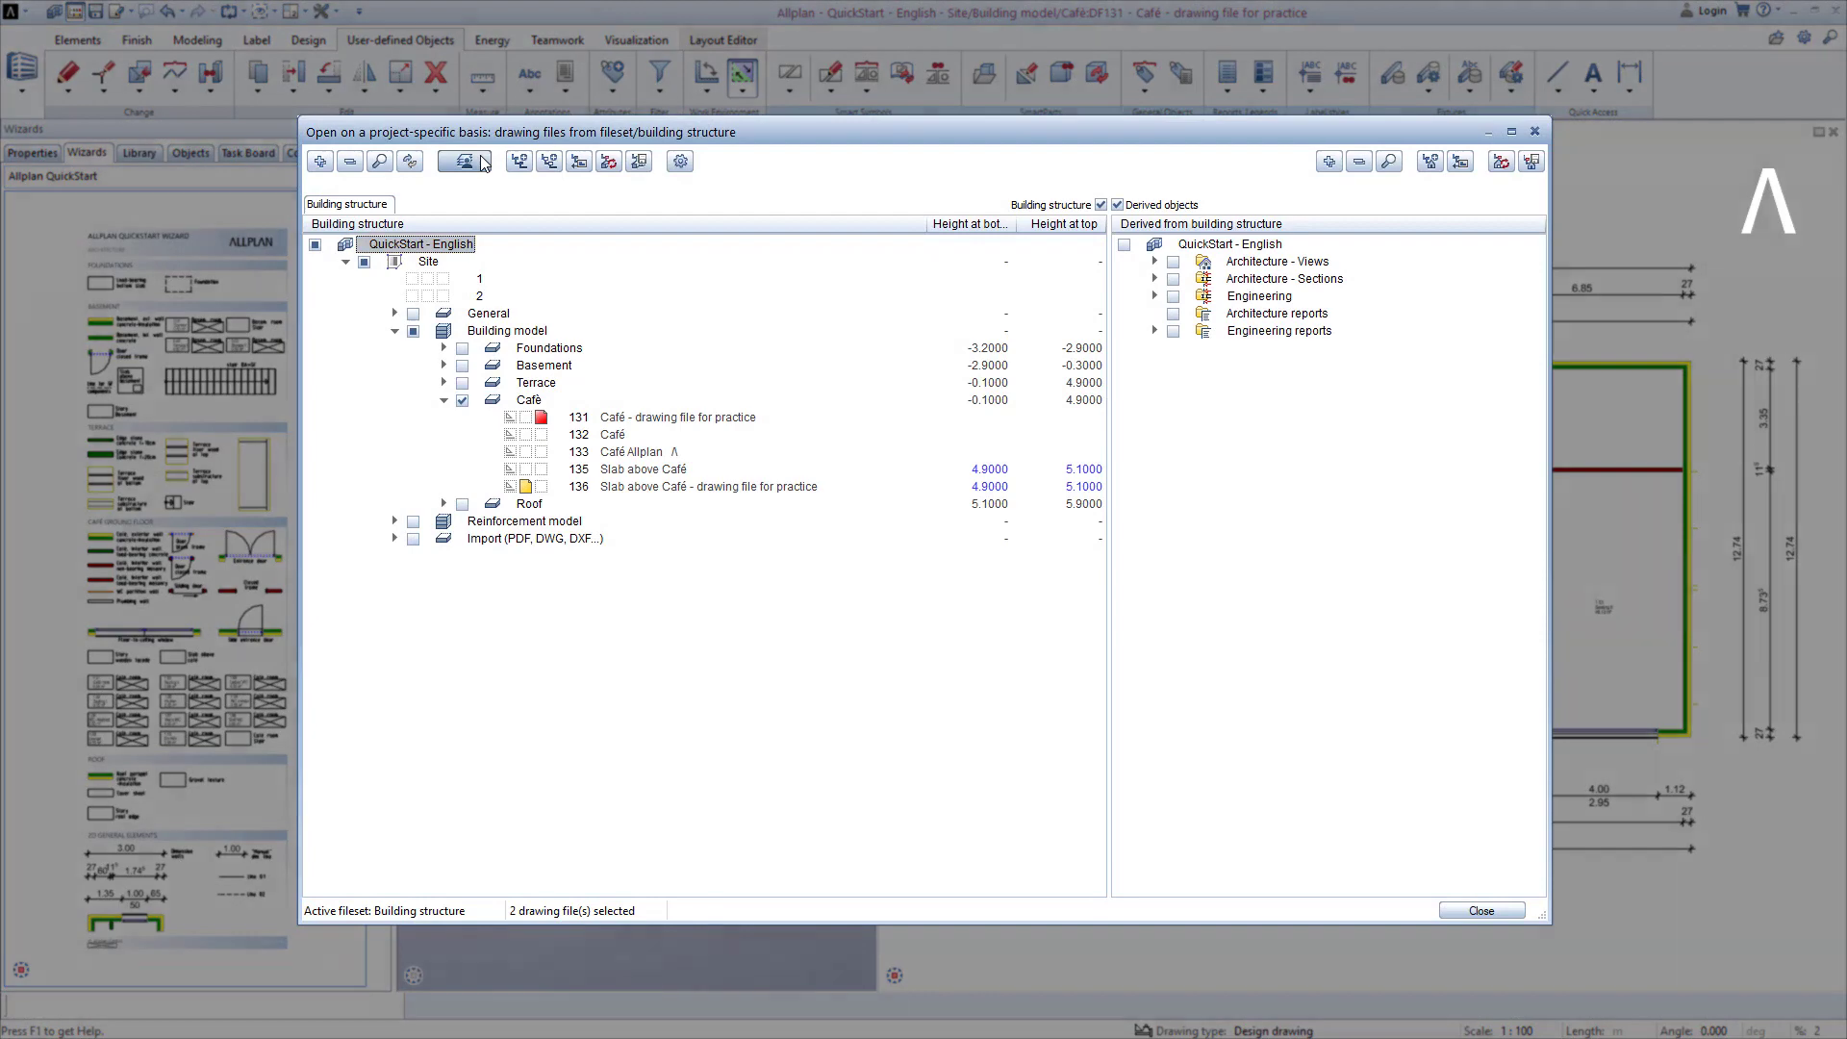
left_click(484, 164)
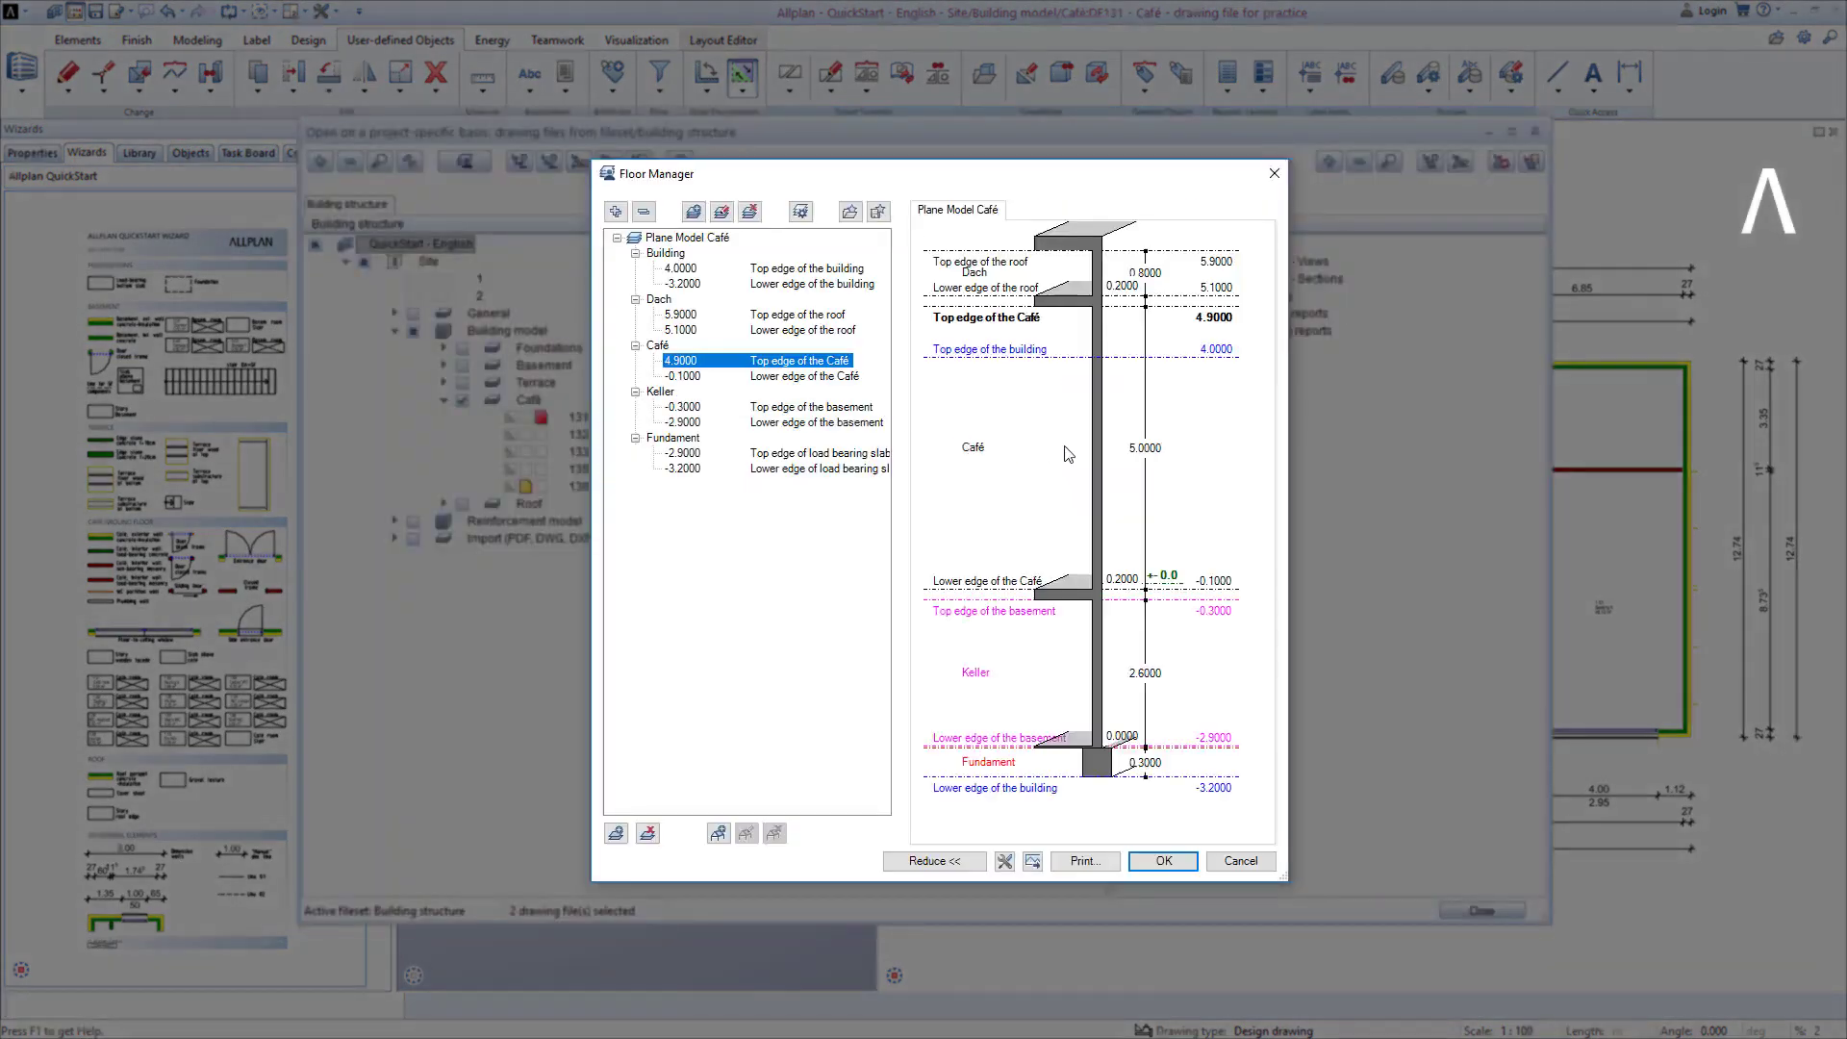
left_click(1157, 450)
type("3")
key("Return")
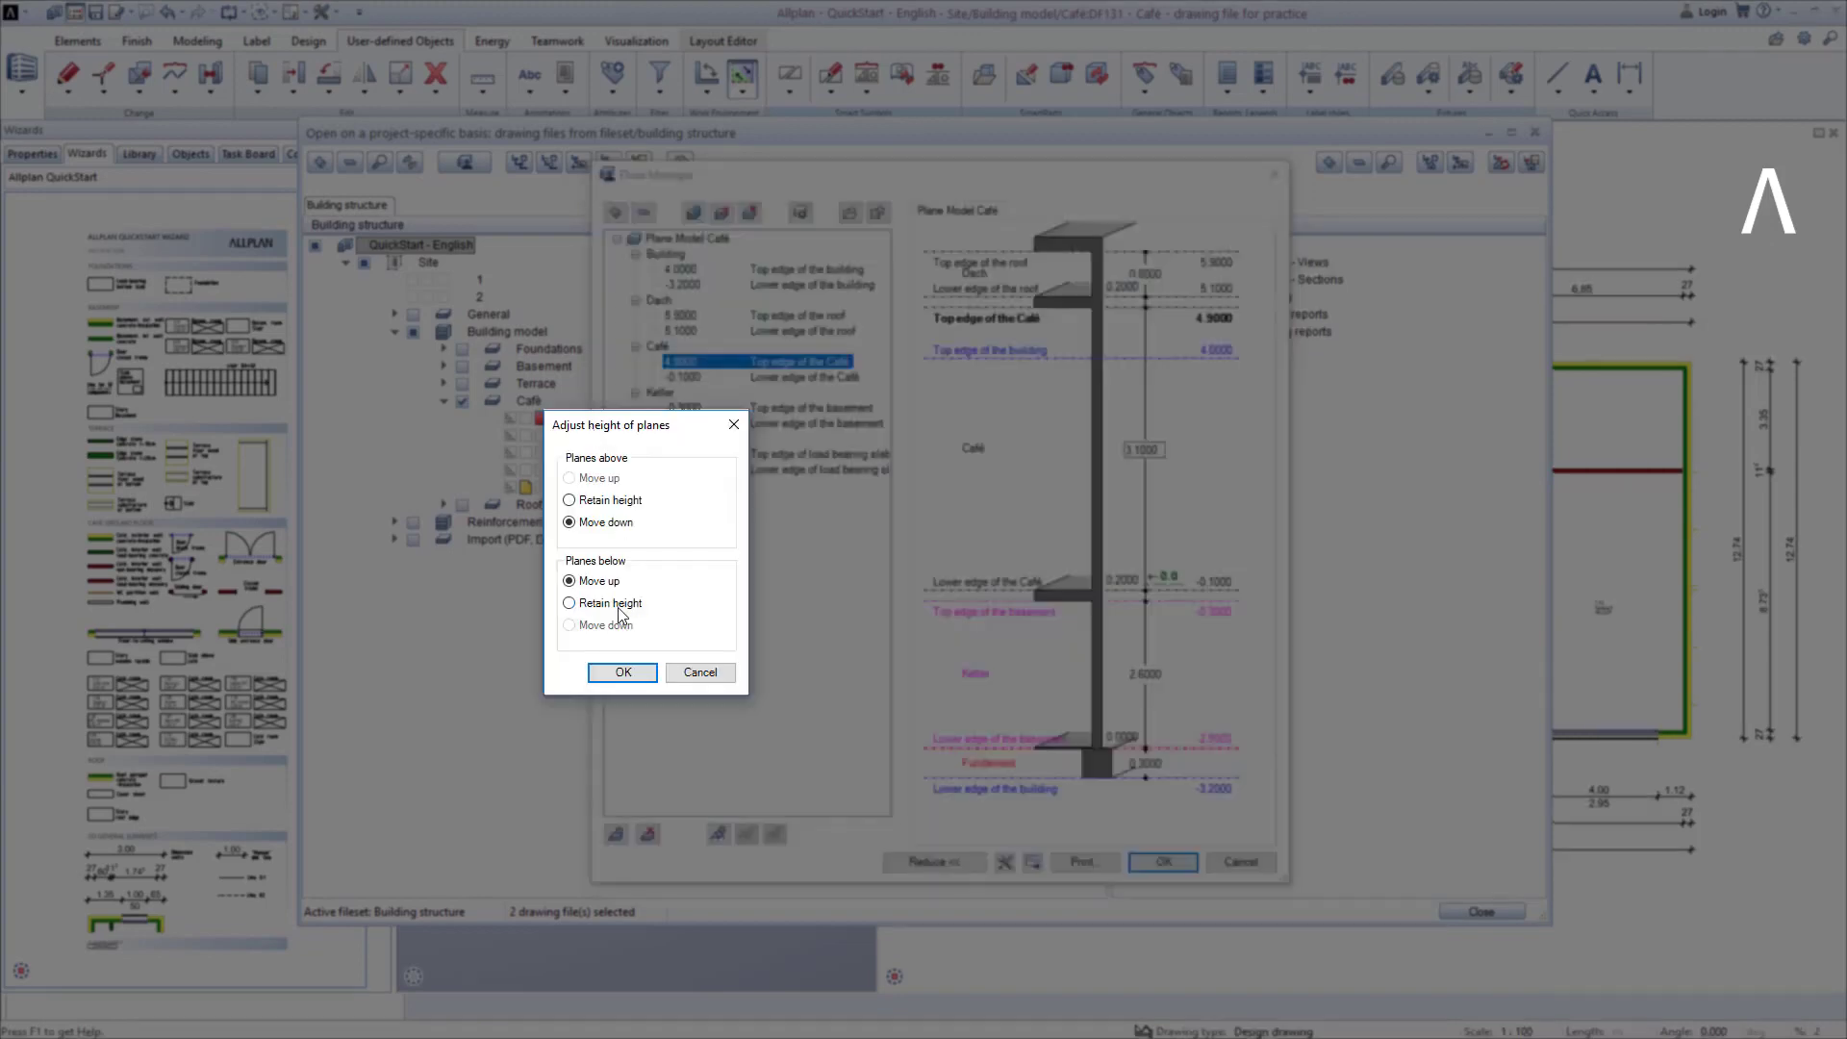
left_click(623, 672)
left_click(1164, 862)
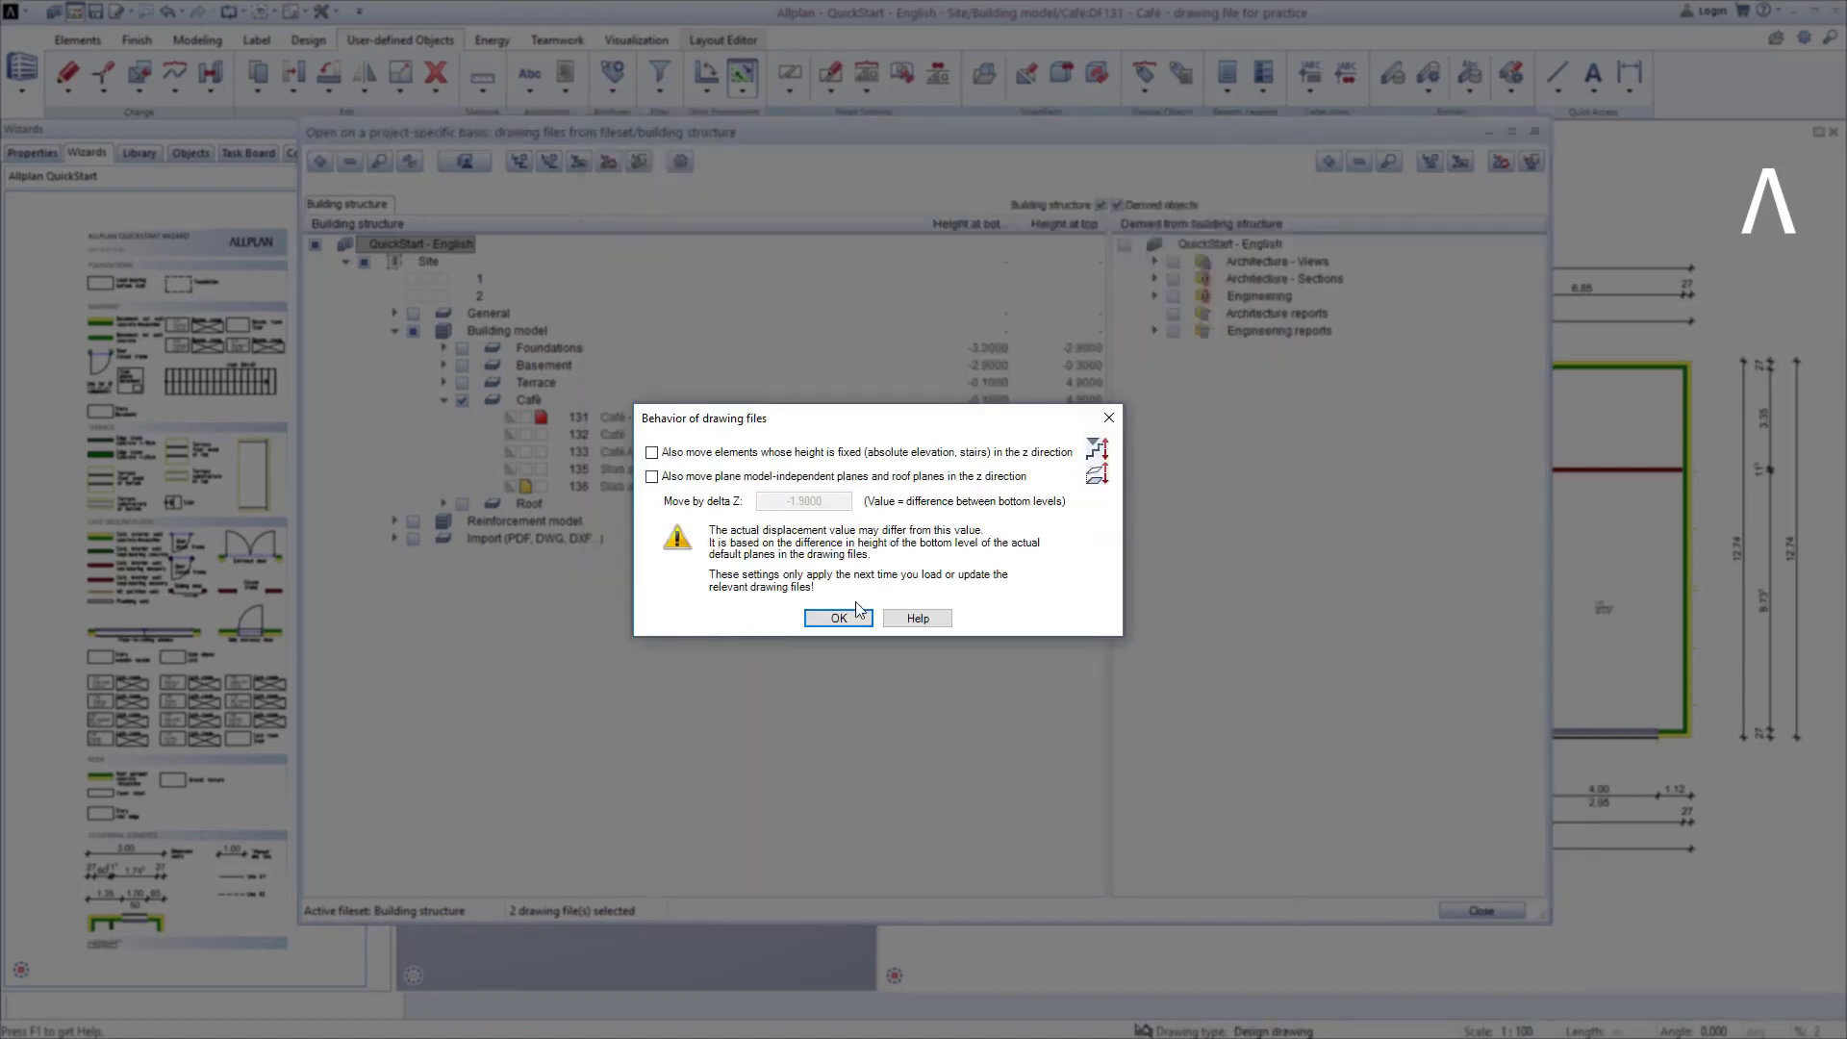
left_click(839, 618)
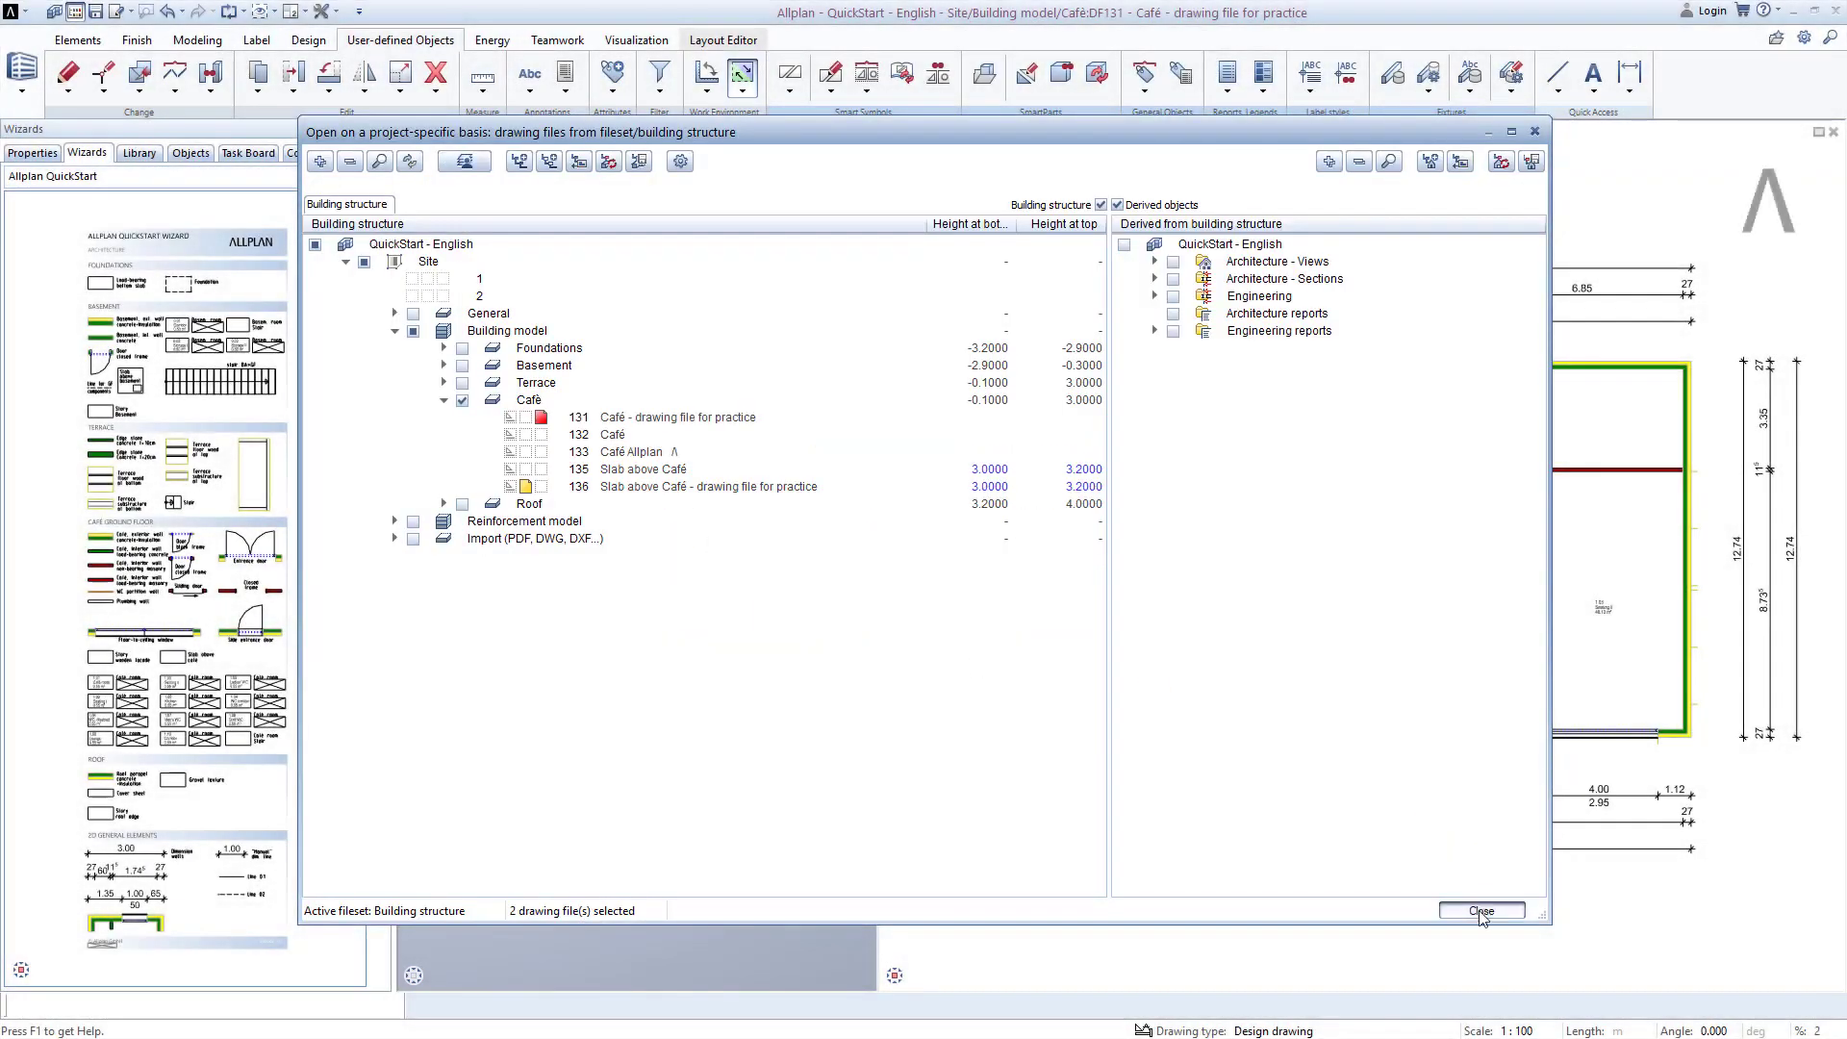
left_click(1482, 910)
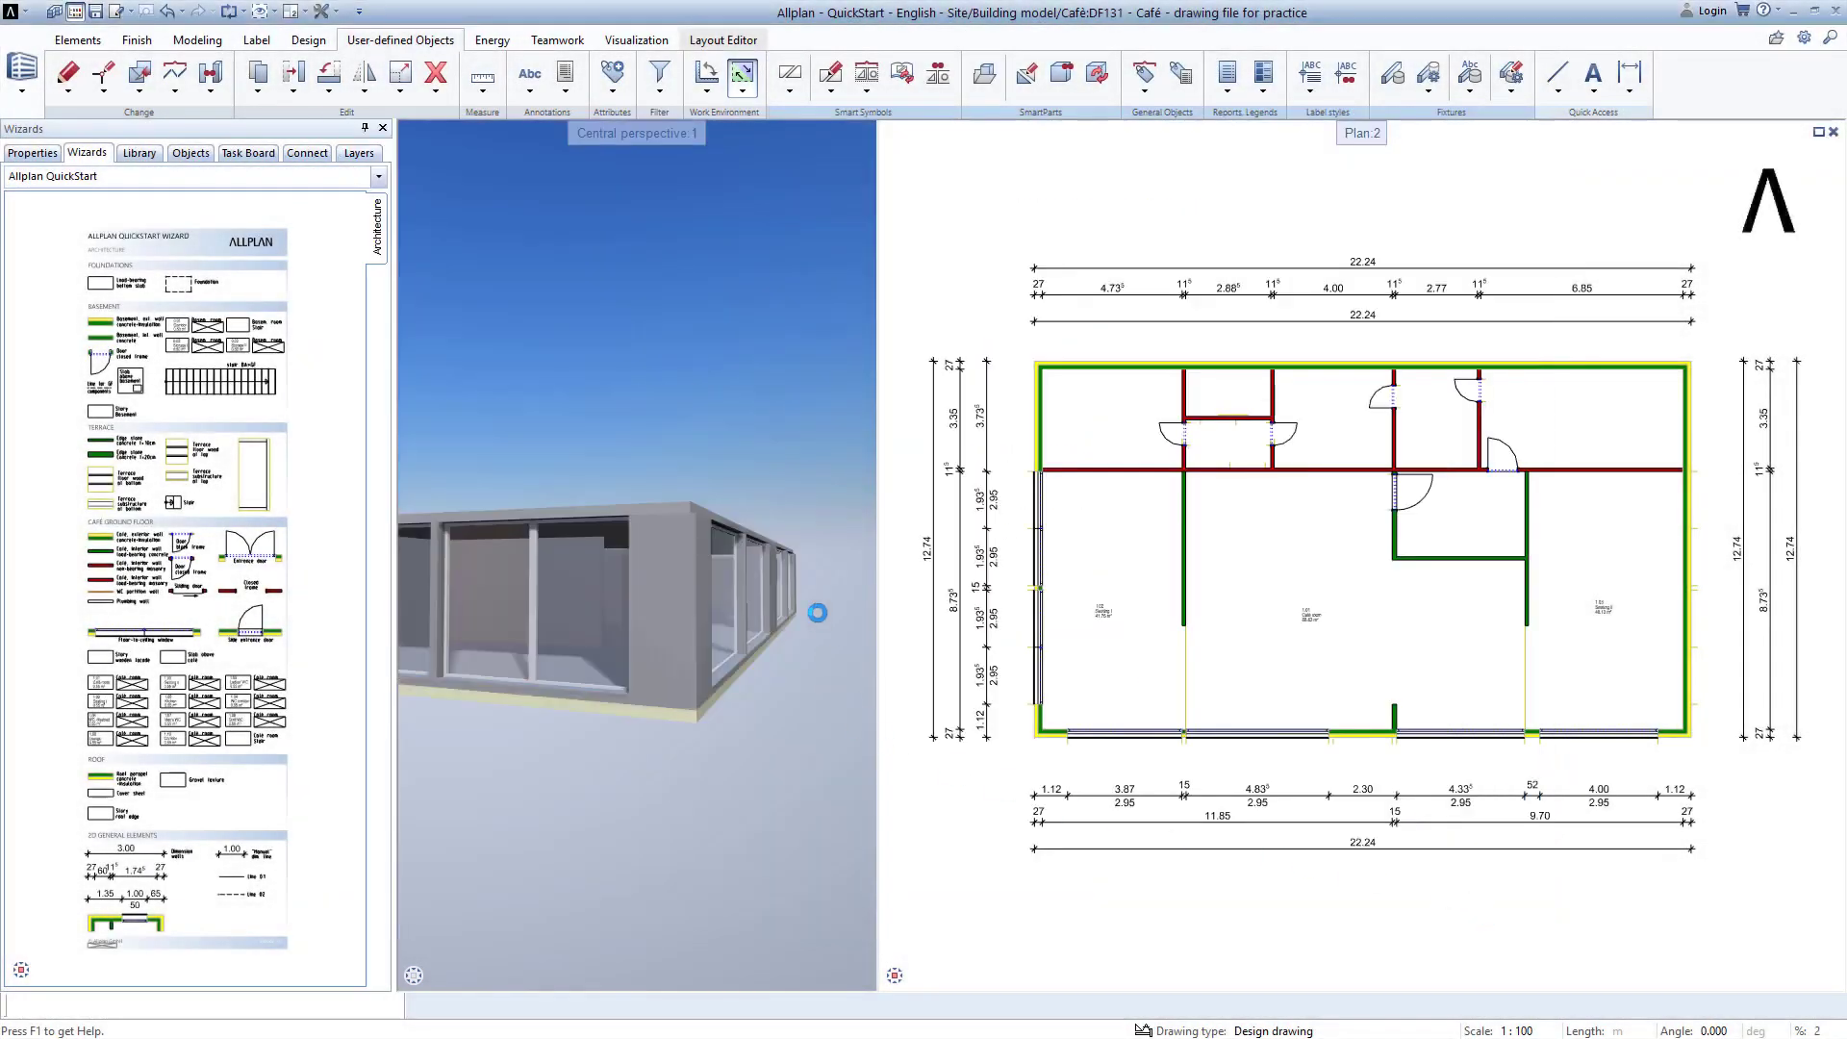
Step: Switch the drawing type to Working drawing to compare the wall display, and return it to Design drawing
middle_click_drag(506, 552, 601, 577)
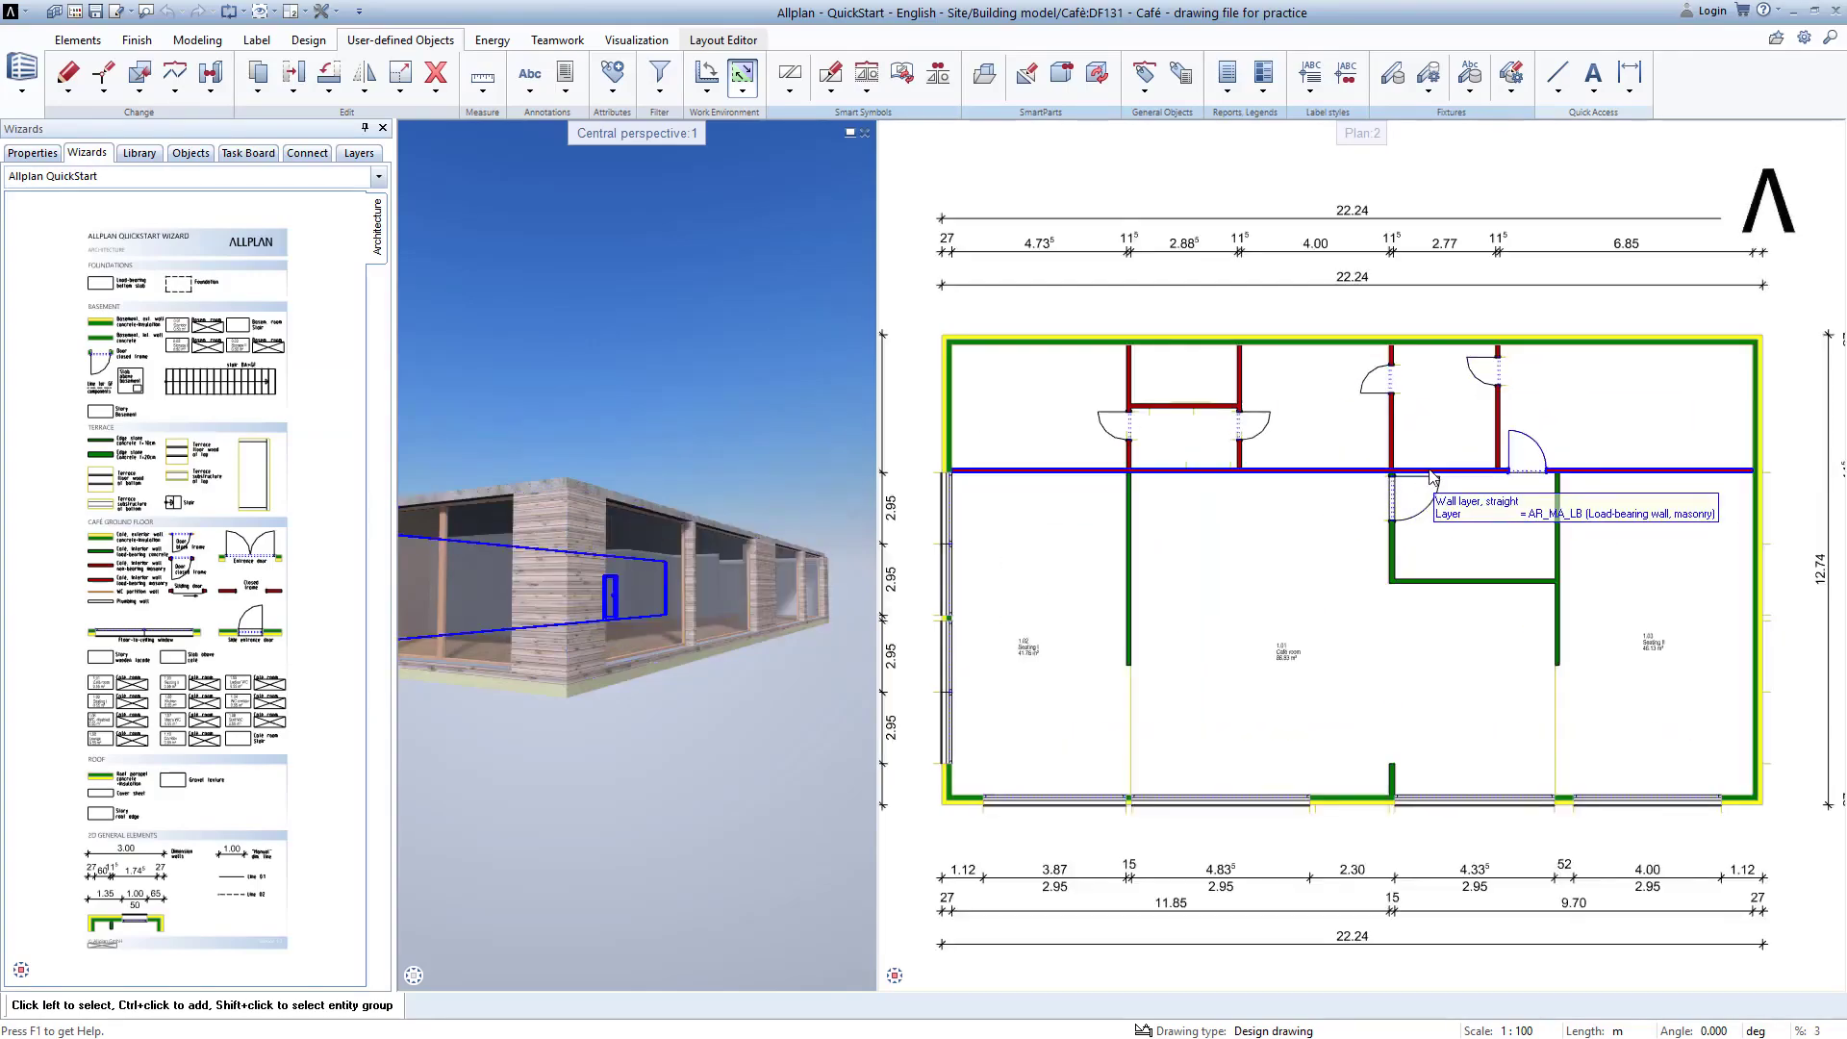
scroll(1411, 472, "up", 3)
scroll(1414, 491, "up", 2)
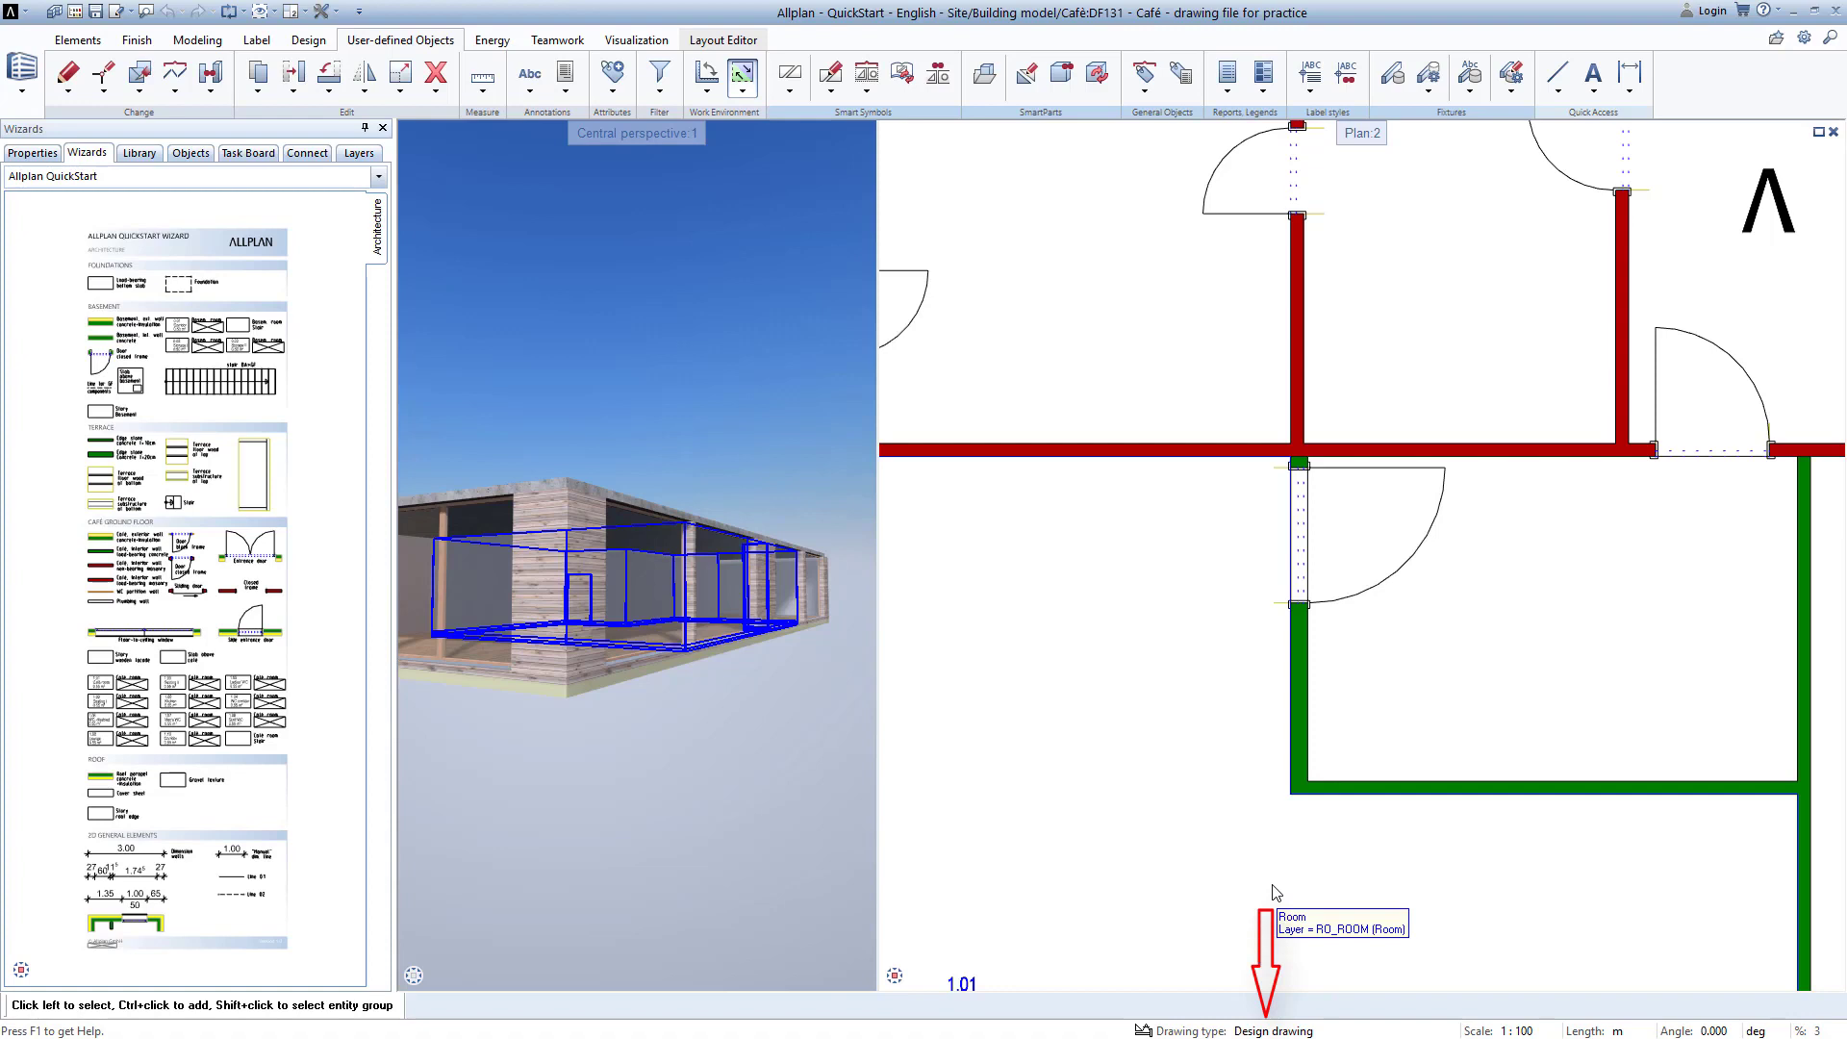
middle_click_drag(1463, 680, 1345, 676)
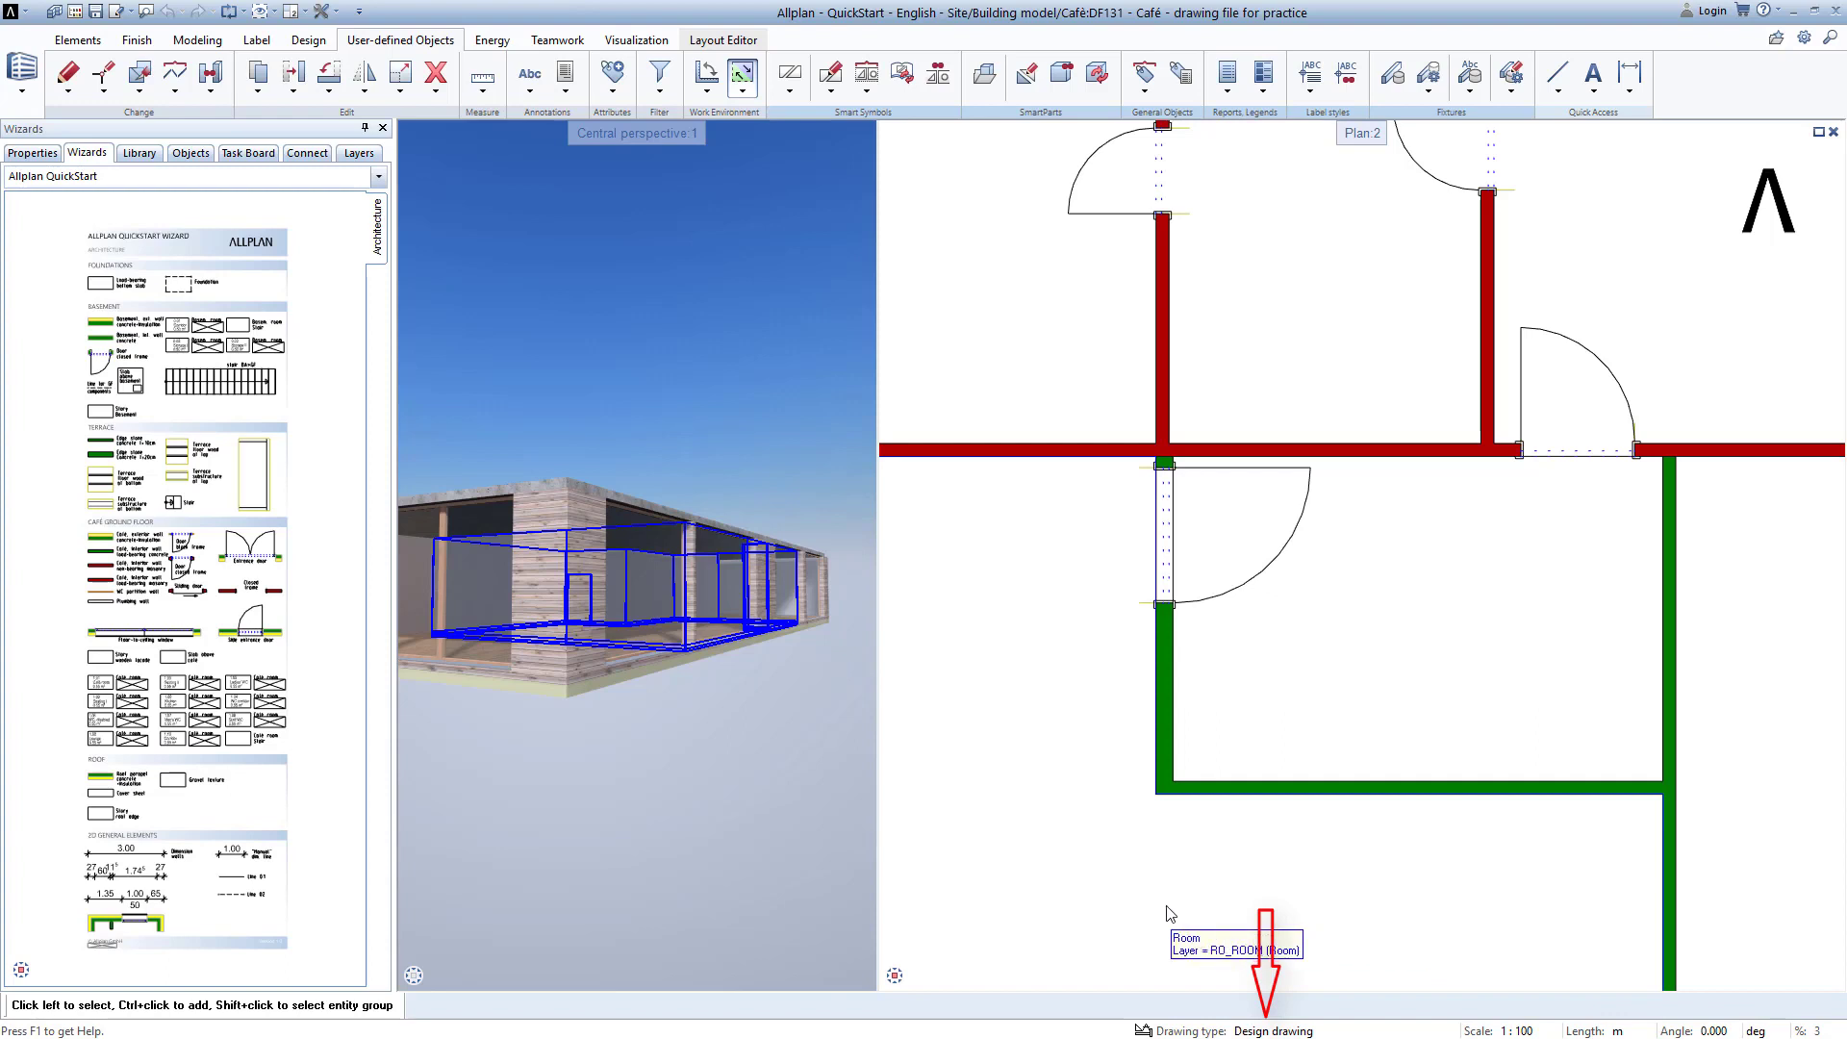
left_click(1276, 1030)
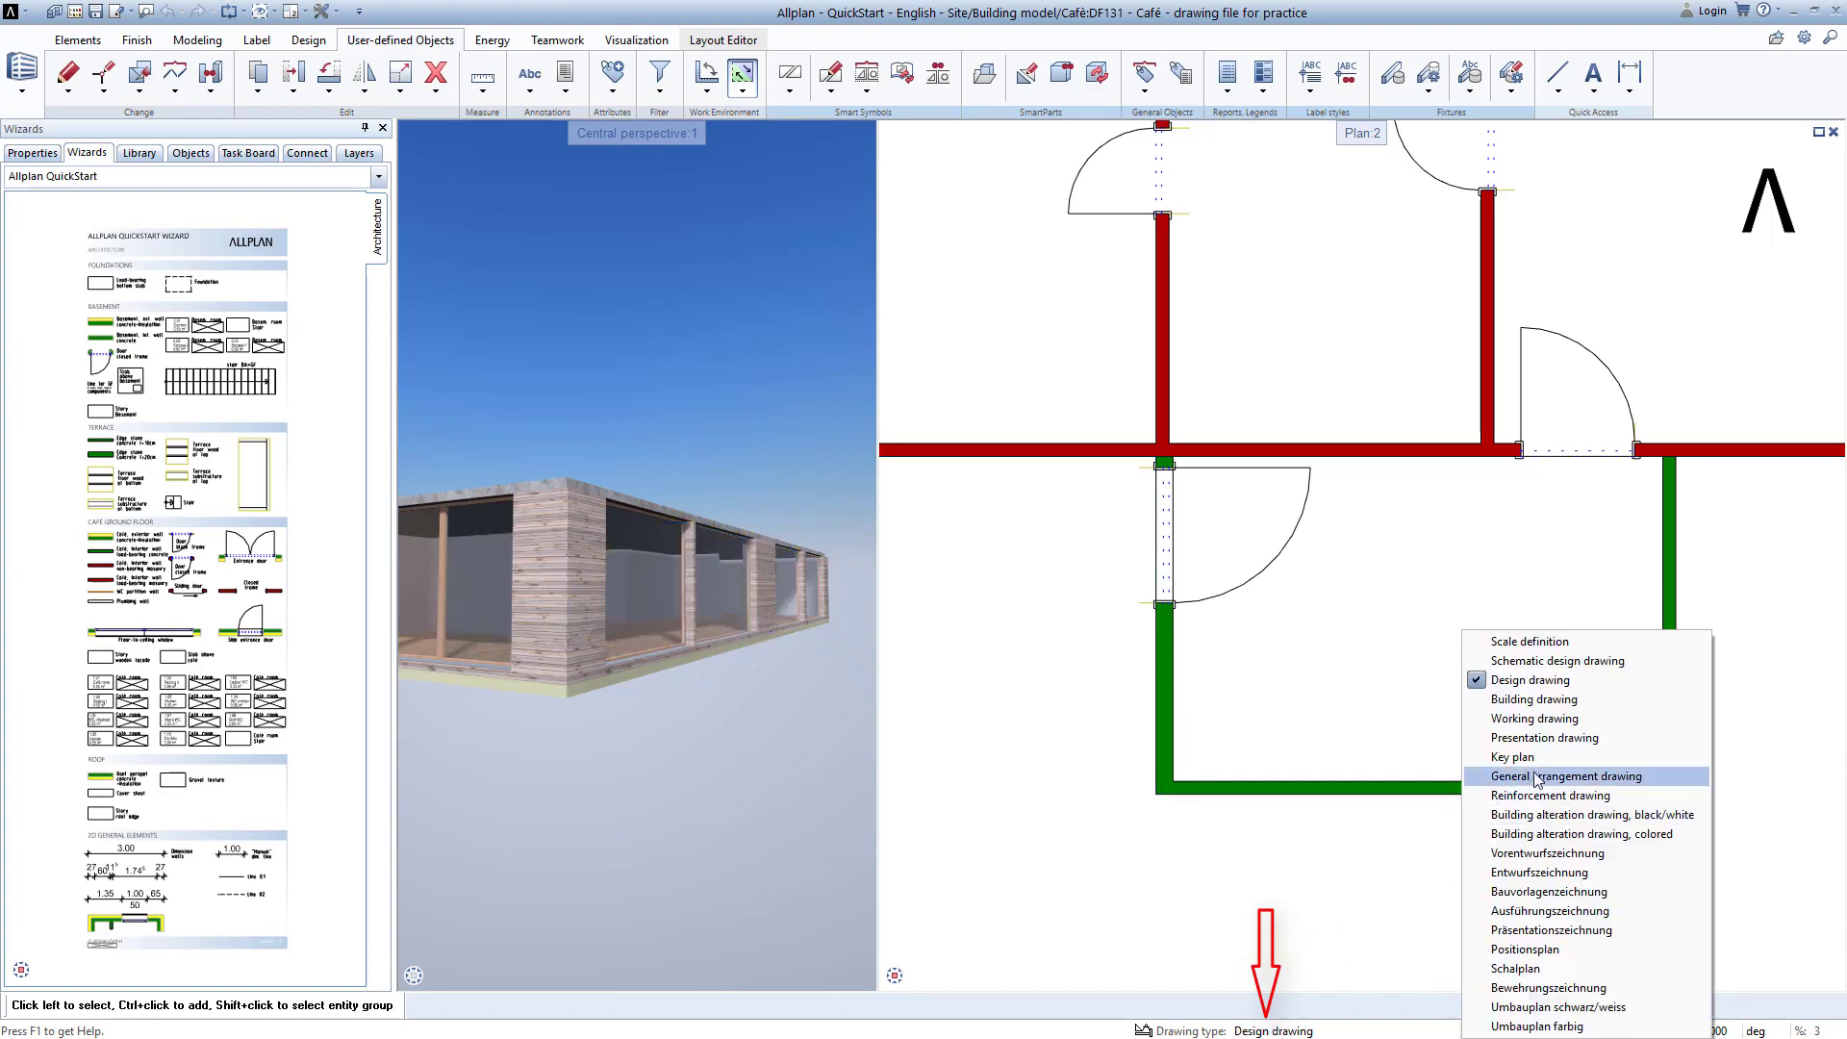
left_click(1551, 719)
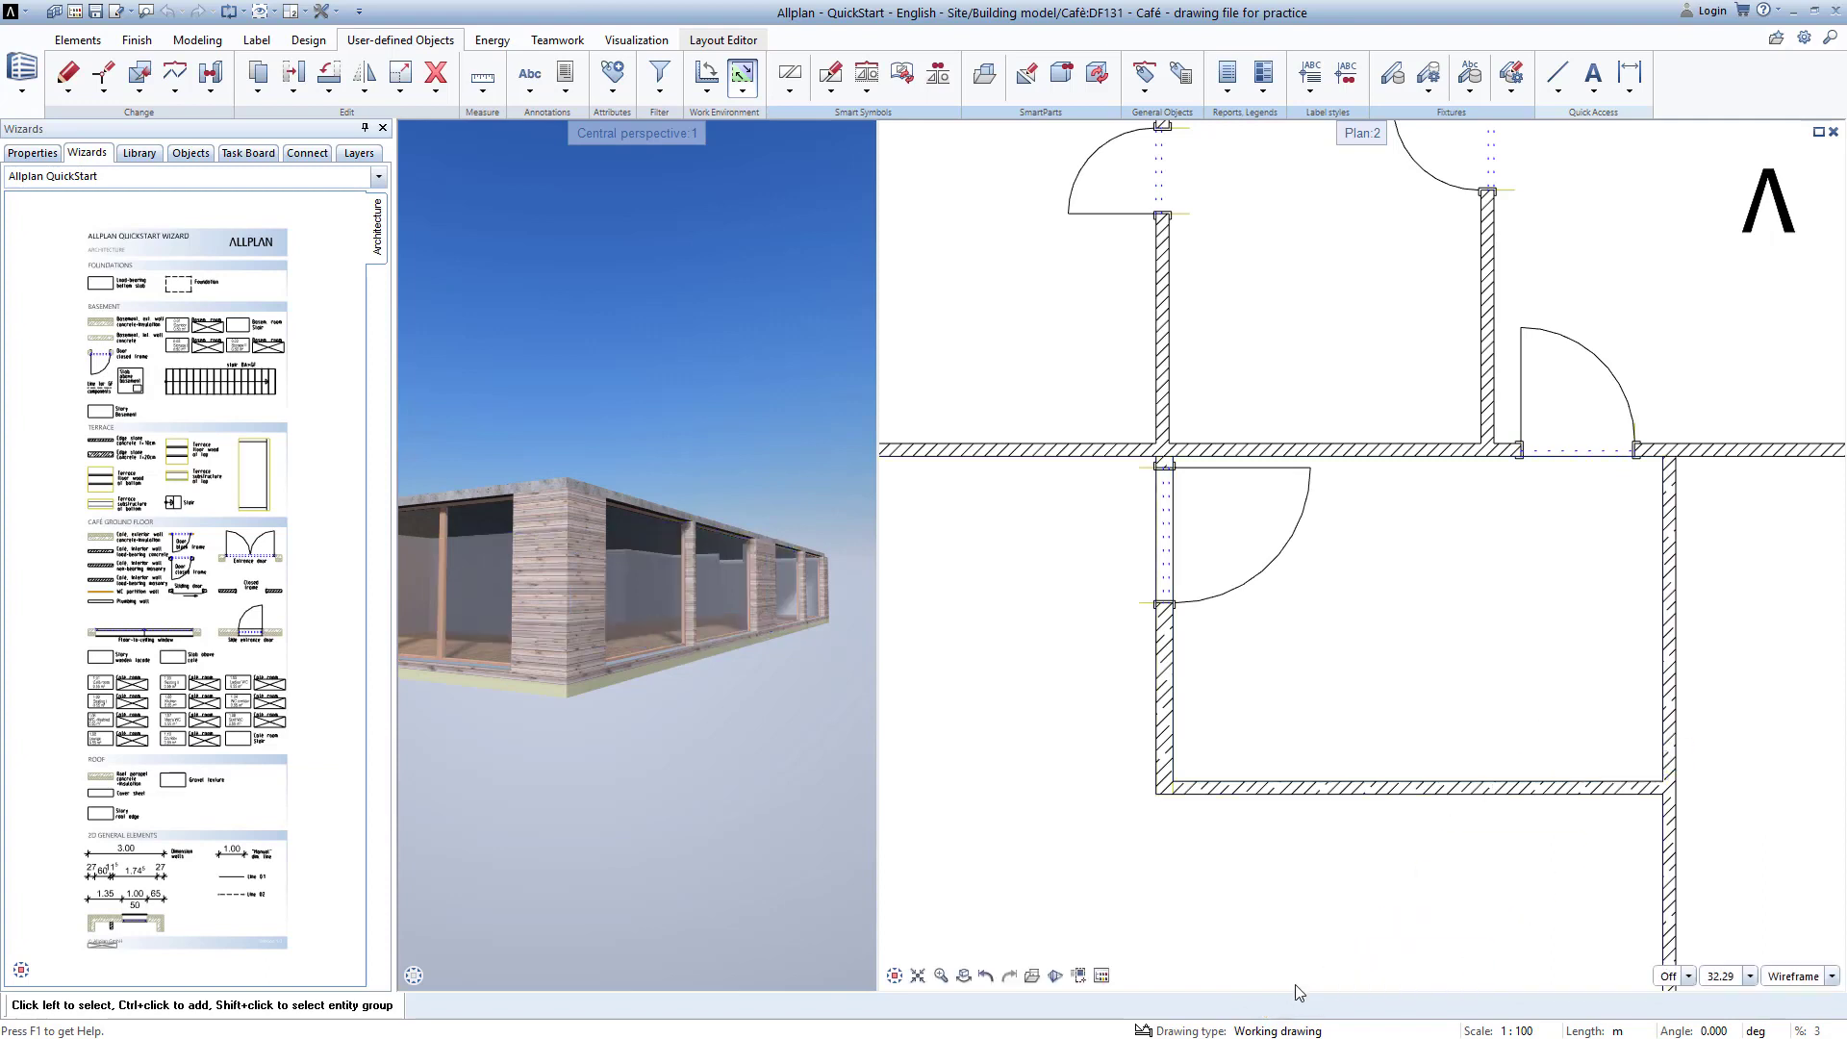
left_click(1281, 1025)
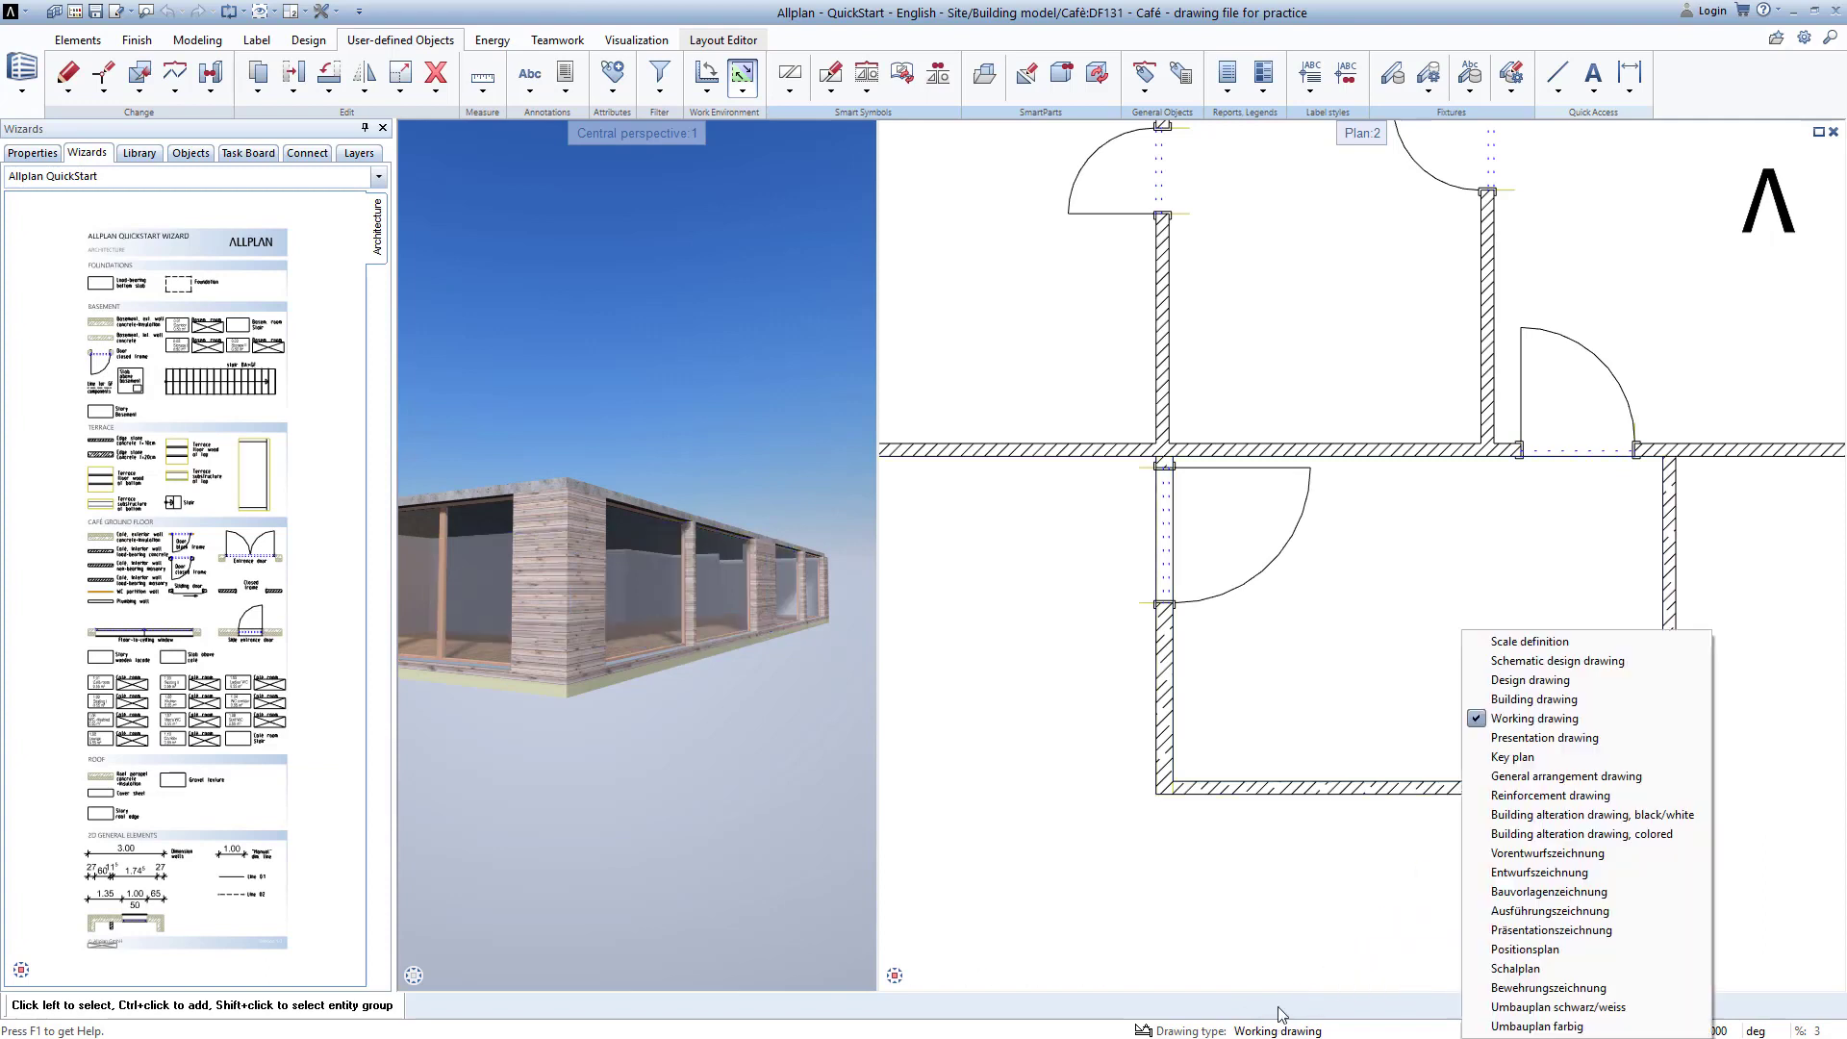
left_click(1538, 680)
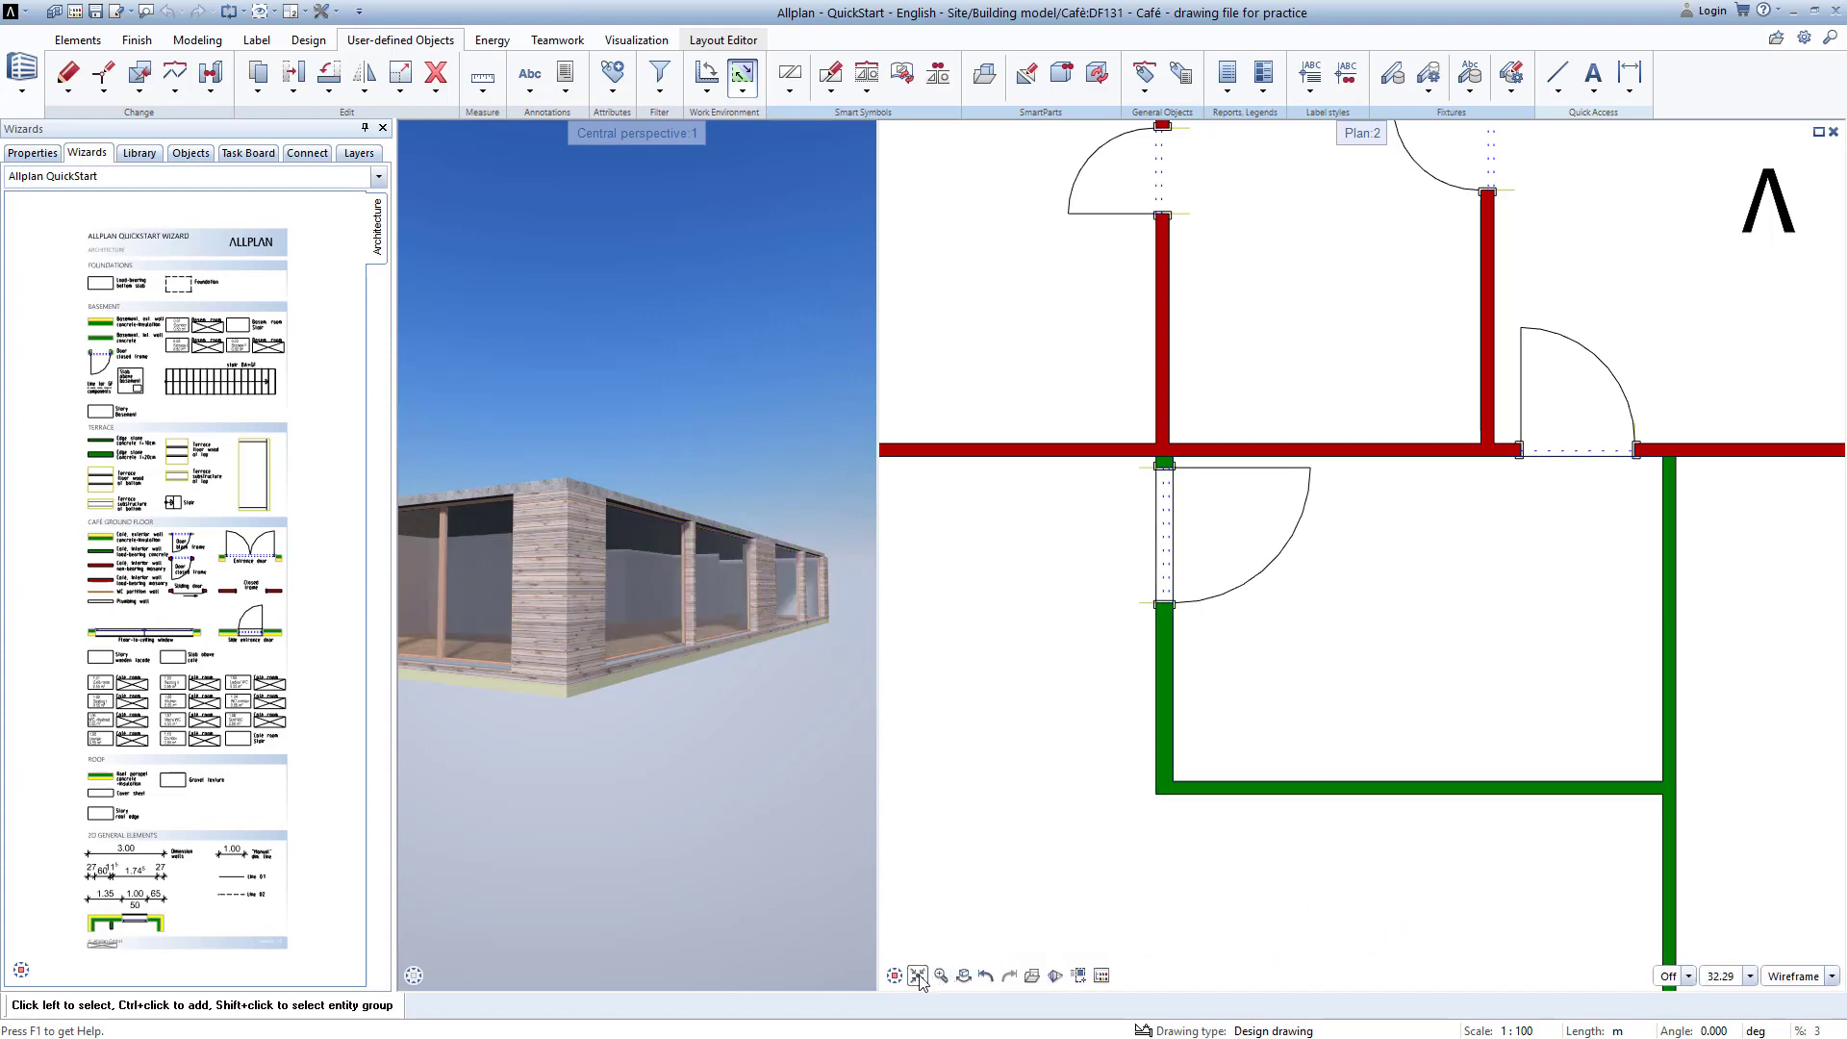
left_click(918, 976)
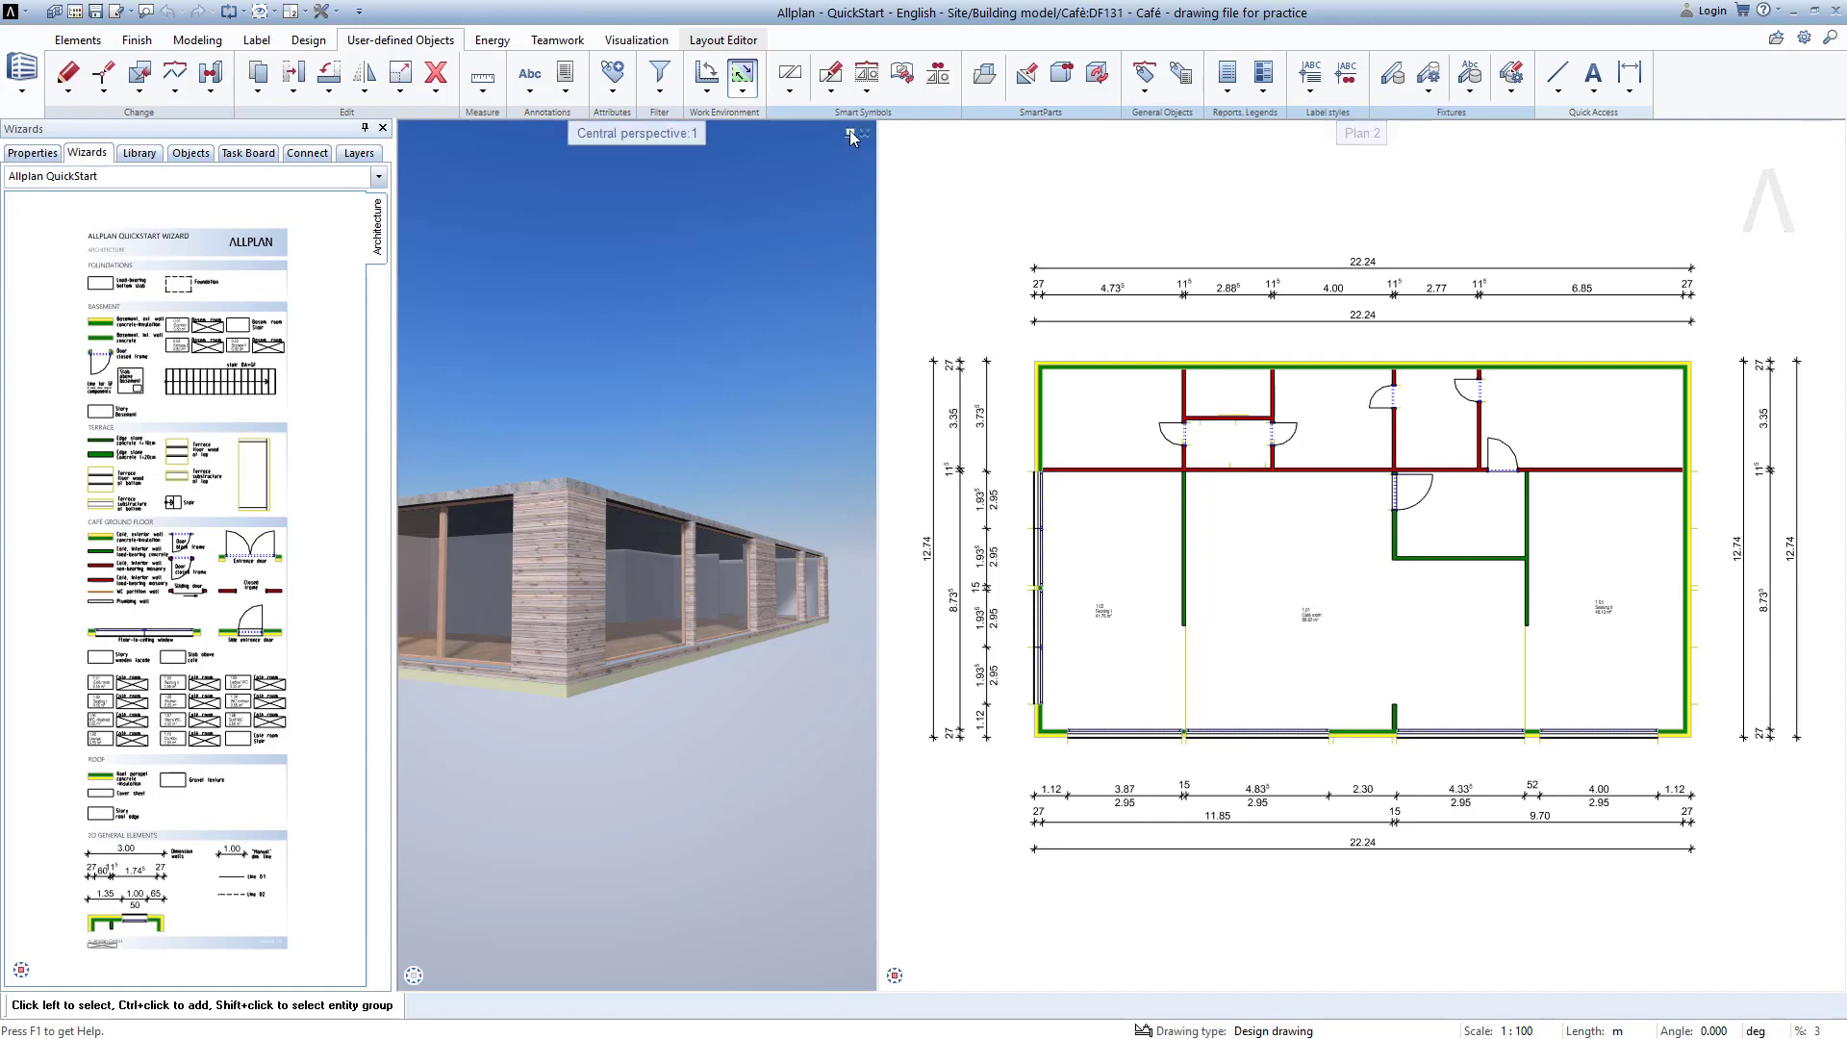
Step: Maximize the perspective view and set its surroundings to the location München with the sun at 16:33 on April 10
left_click(859, 132)
left_click_drag(977, 294, 1105, 408)
right_click(1100, 405)
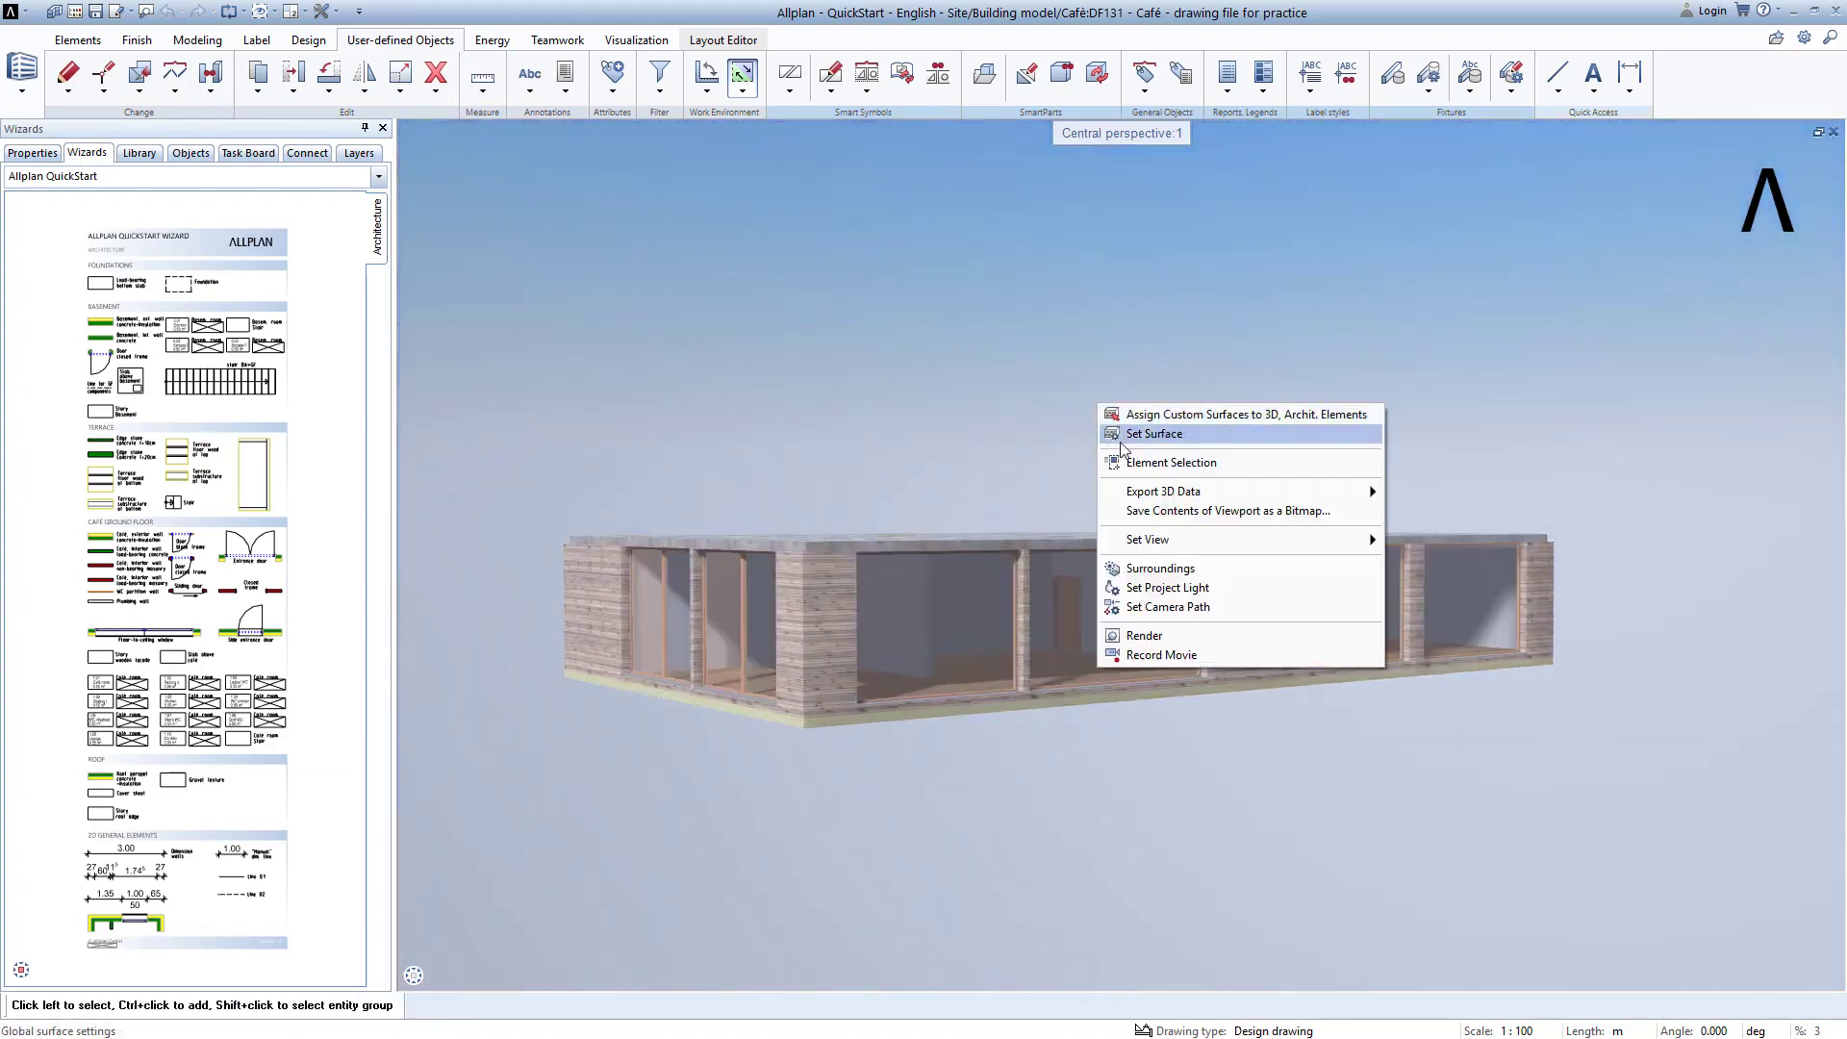
left_click(1172, 569)
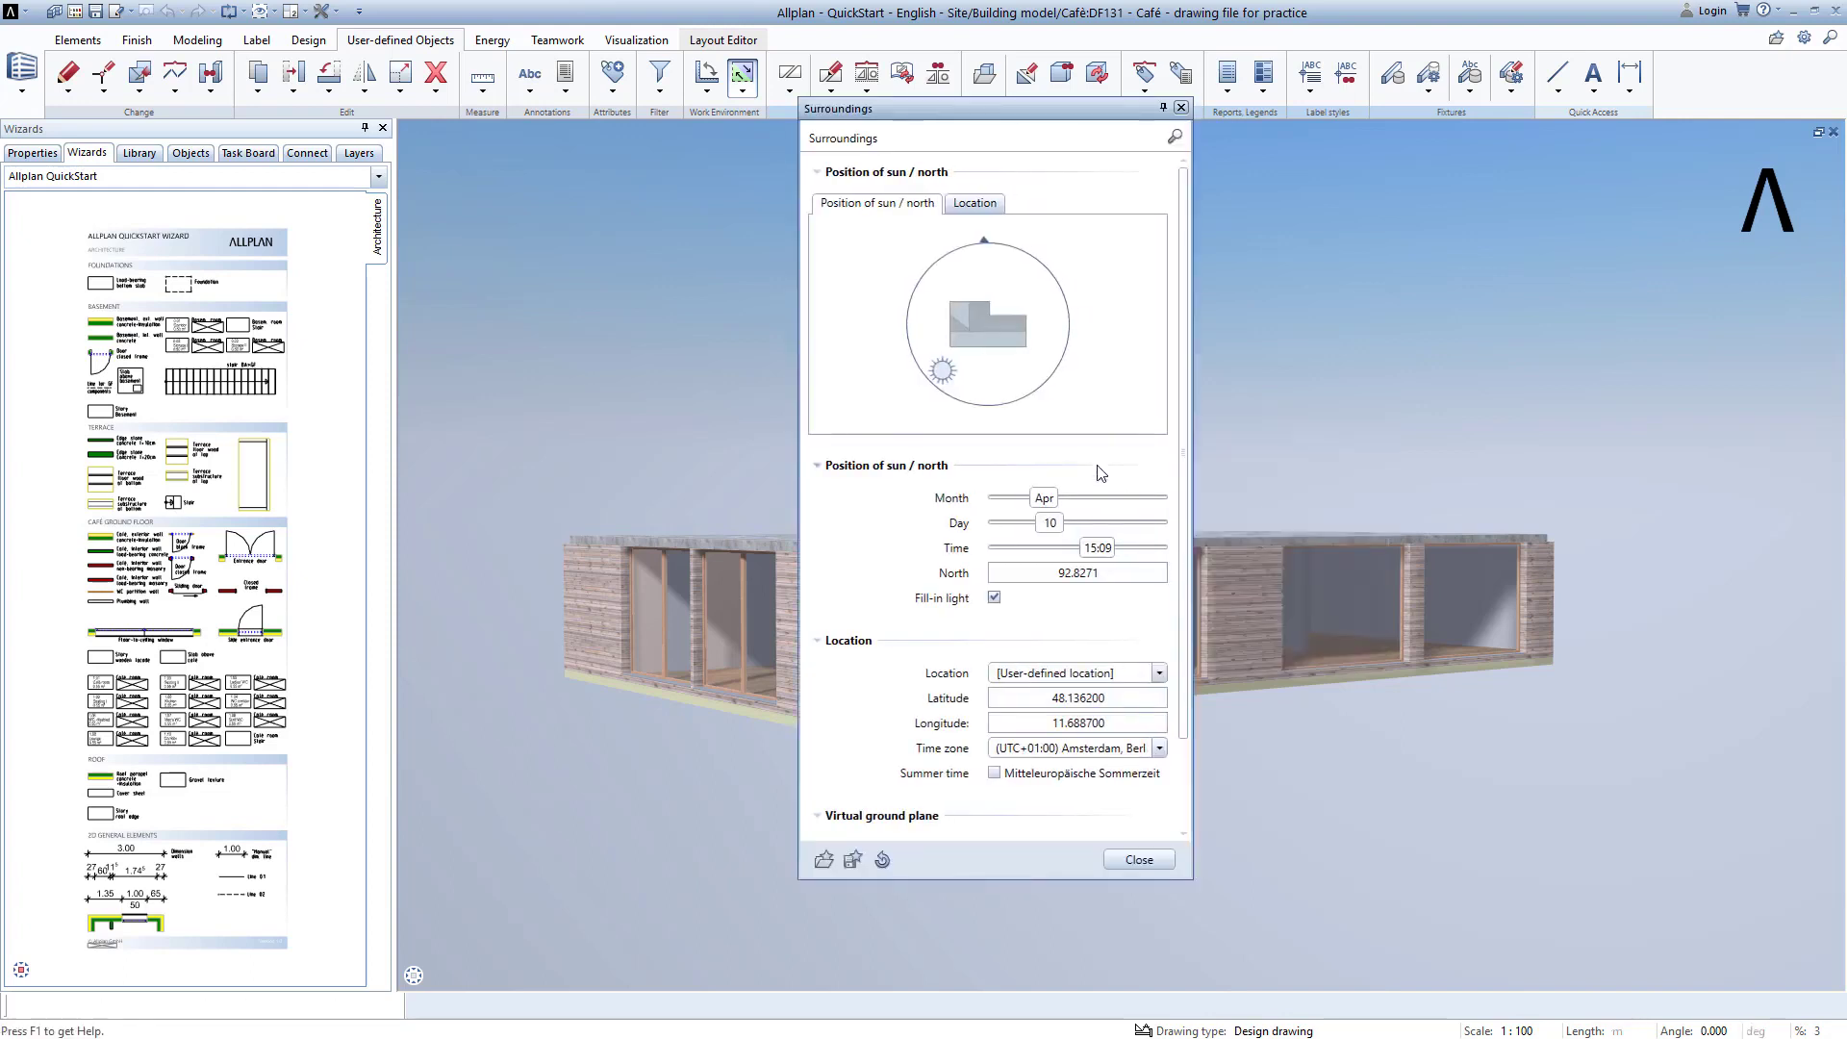
left_click(992, 204)
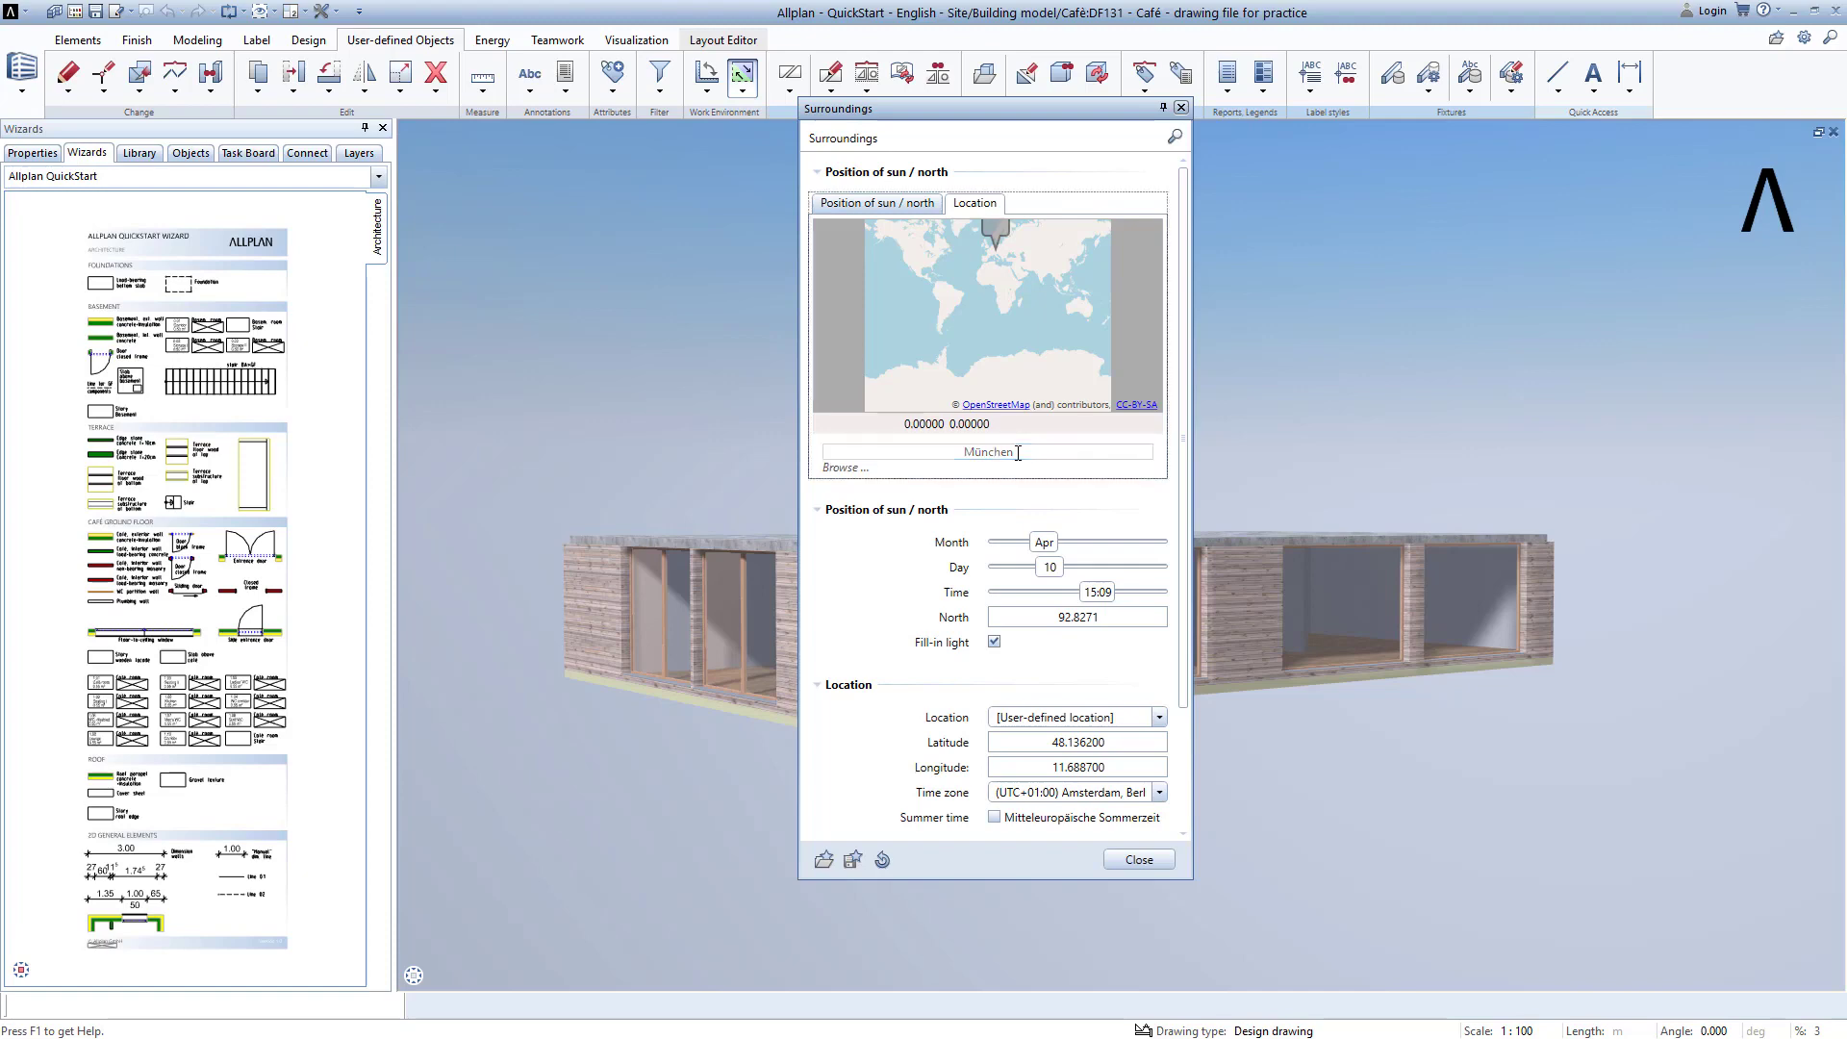
left_click(965, 523)
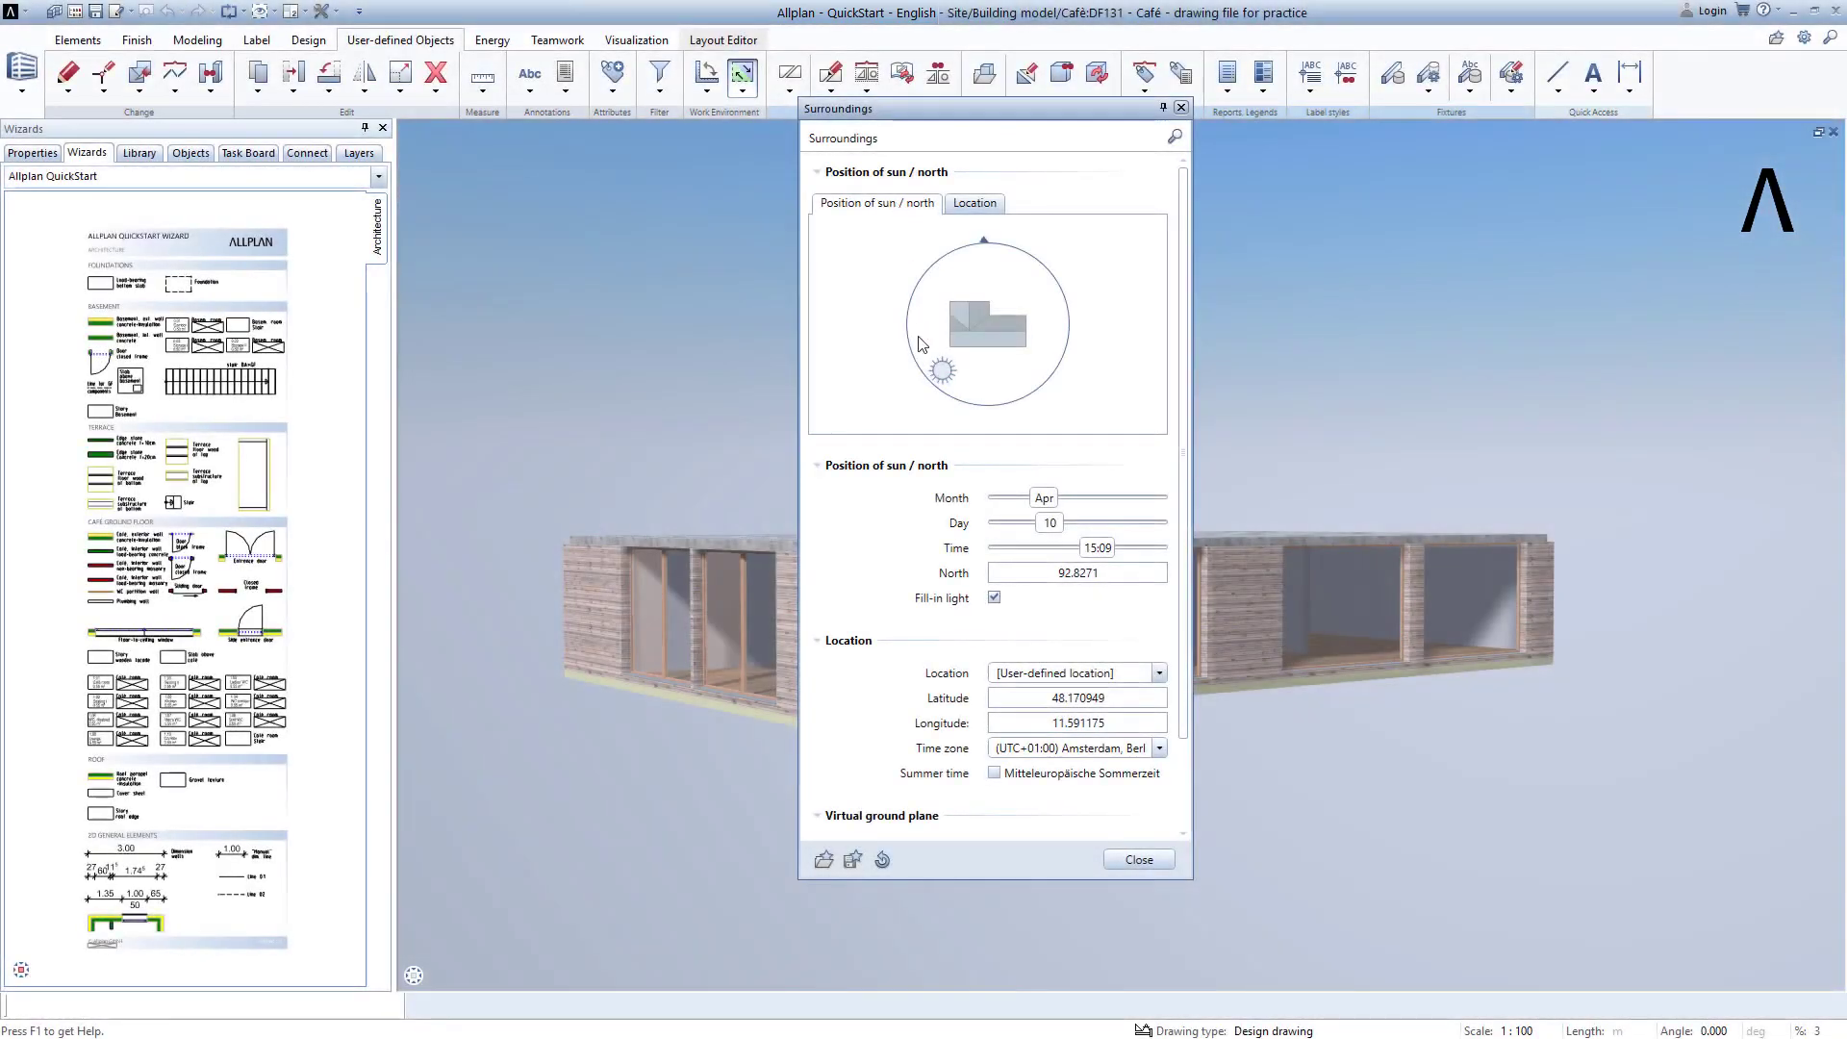
mouse_move(942, 370)
left_mouse_down()
mouse_move(915, 289)
mouse_move(986, 387)
mouse_move(1047, 359)
mouse_move(1001, 391)
mouse_move(962, 387)
left_mouse_up()
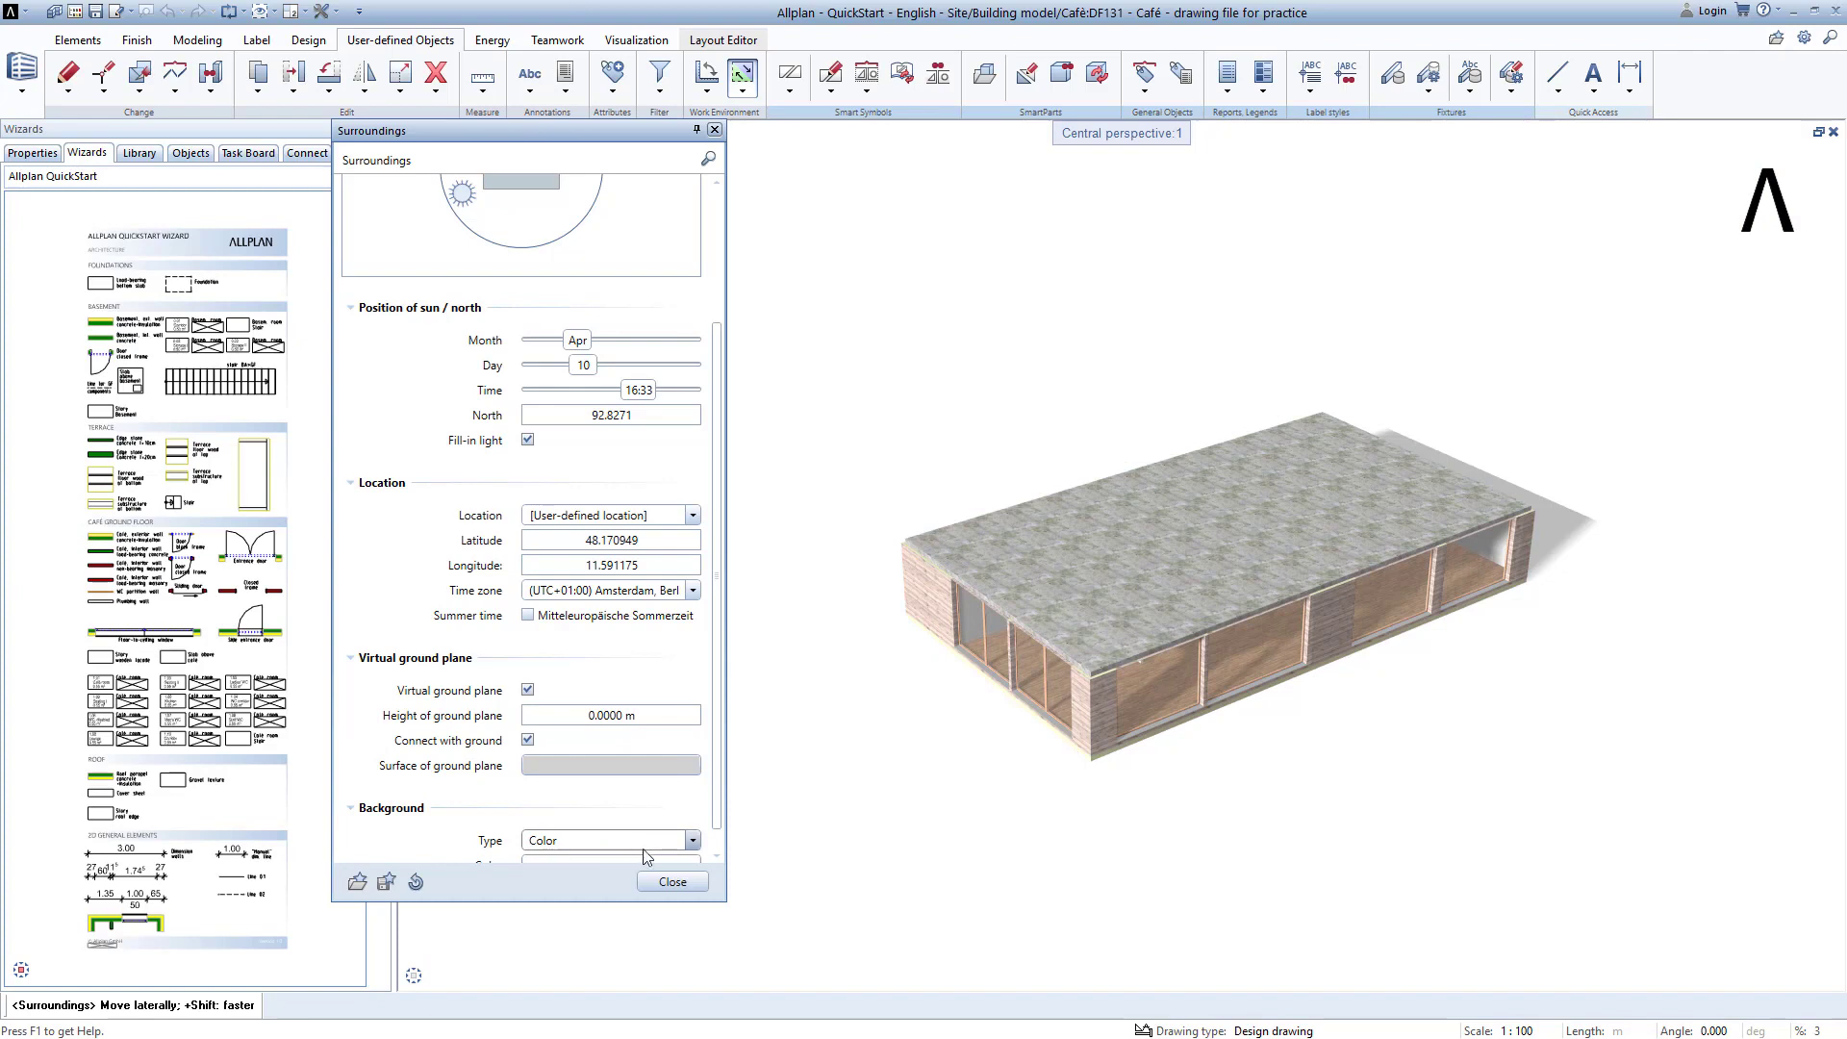
Step: Set the surroundings' background color to light blue
left_click_drag(720, 793, 717, 848)
left_click(632, 843)
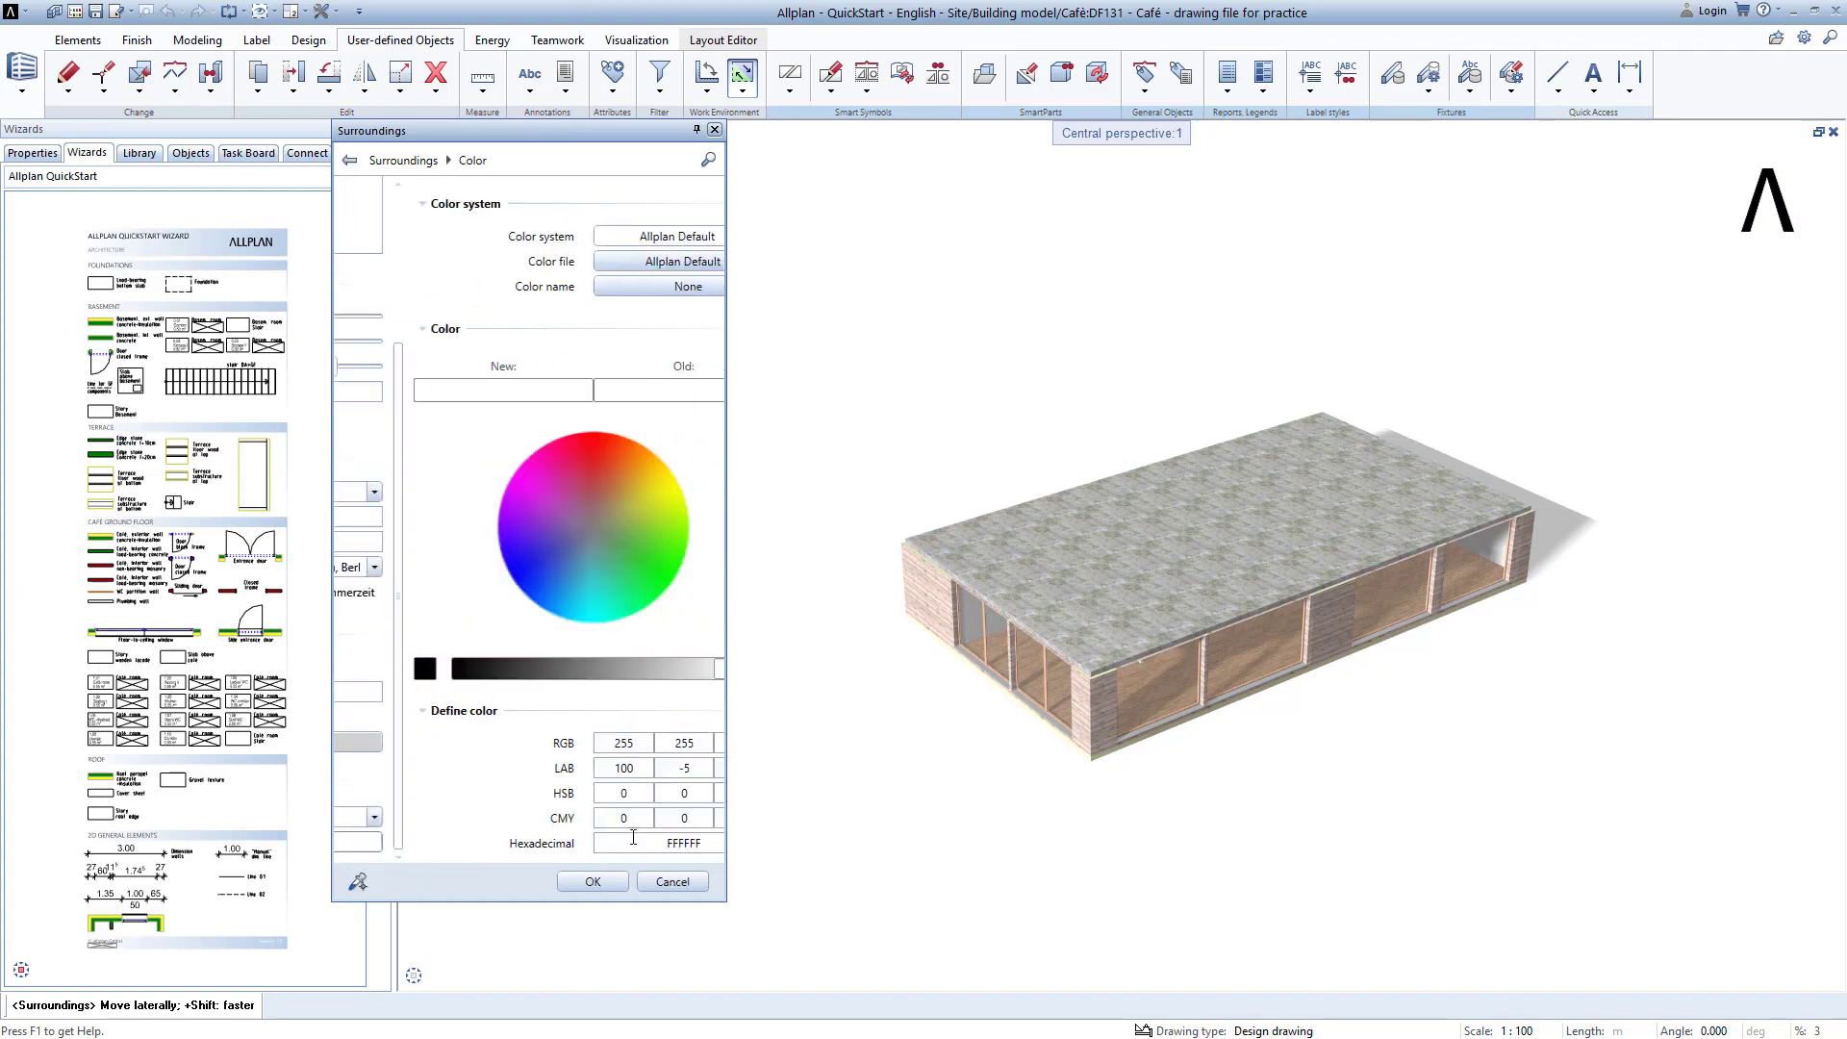
left_click(483, 604)
left_click_drag(502, 669, 620, 673)
left_click(607, 882)
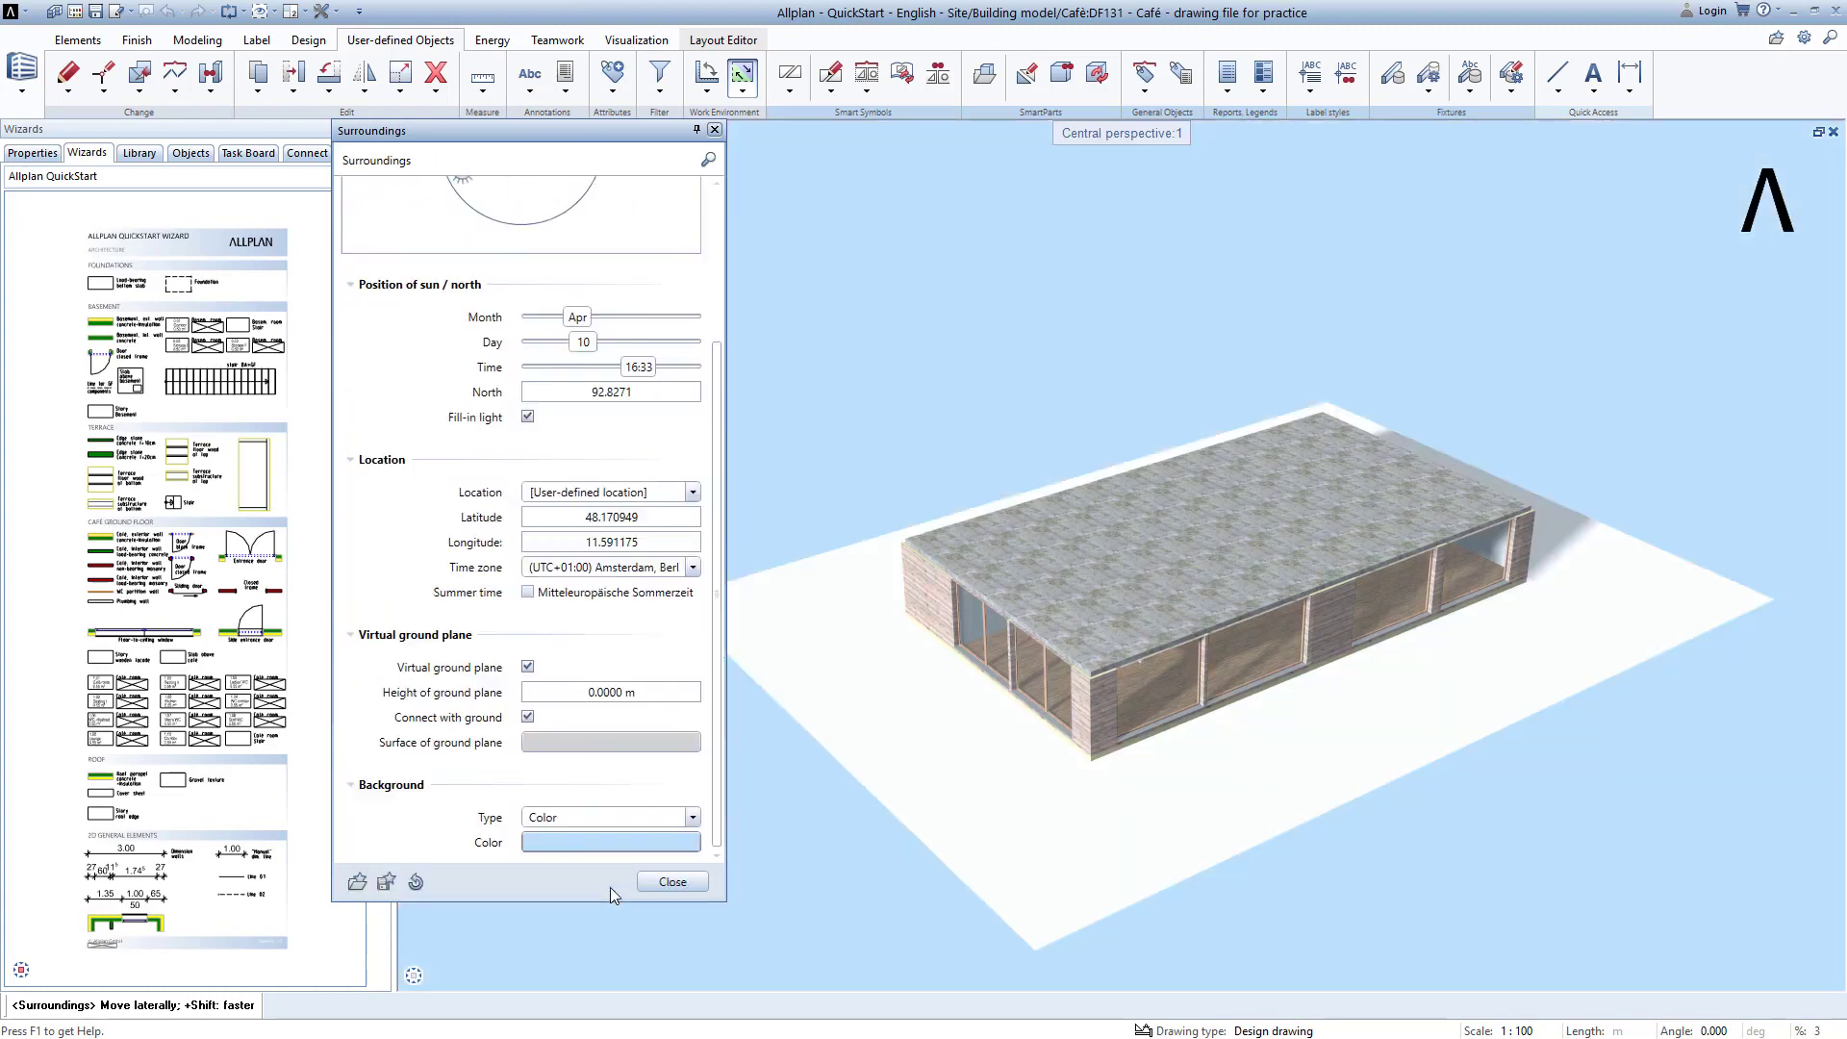
Step: Change the surroundings' background type to Physical sky and close the surroundings settings
left_click(614, 817)
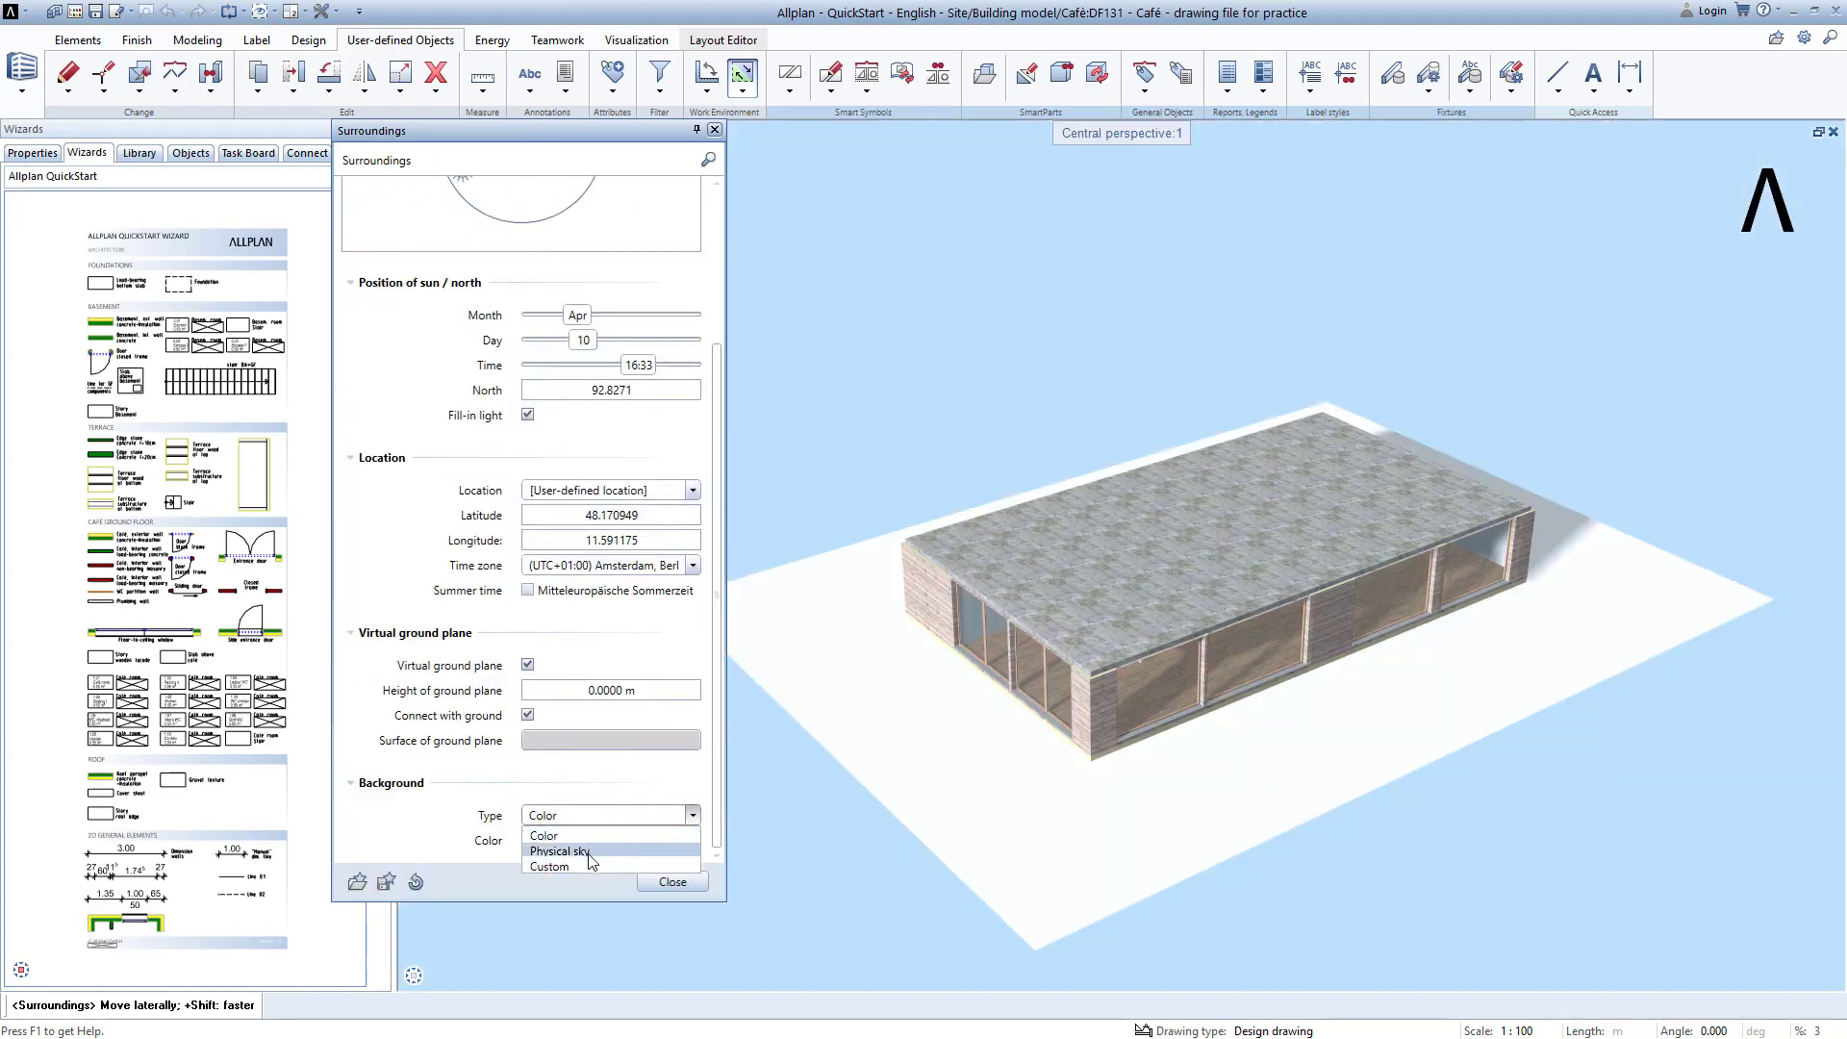
left_click(621, 865)
left_click(673, 881)
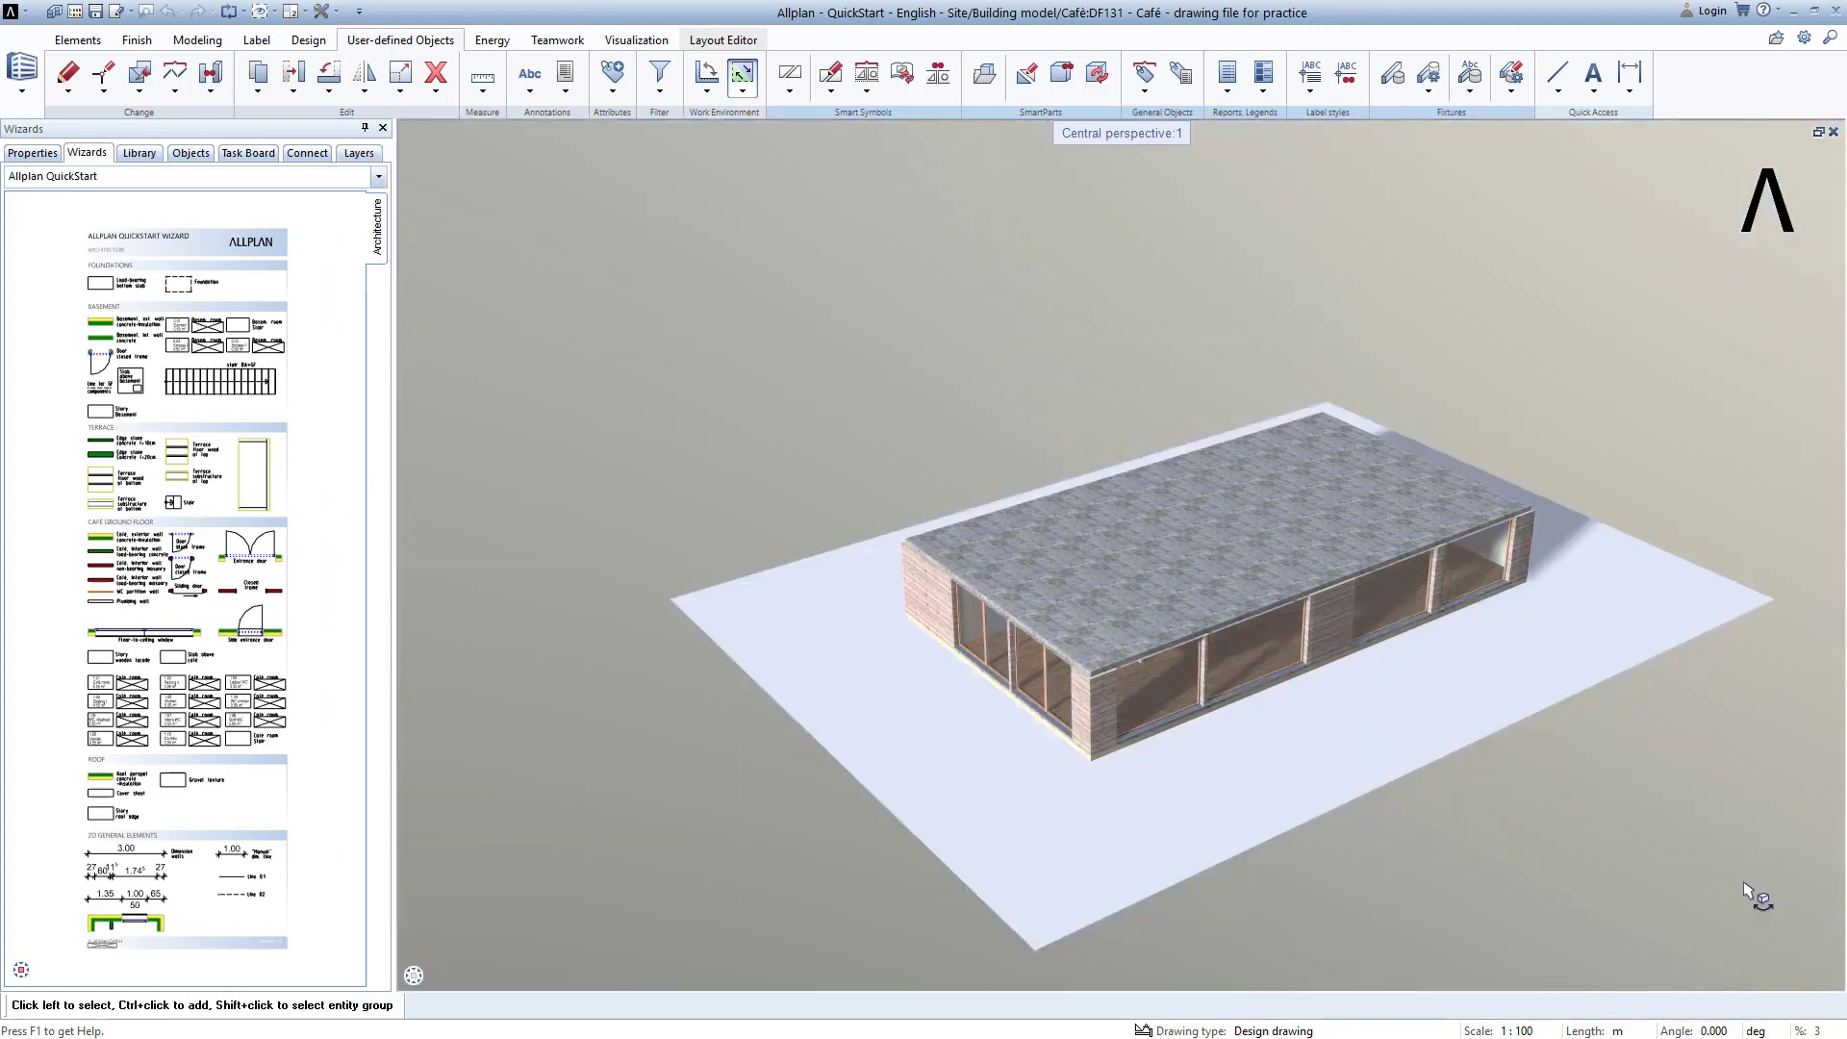
Step: Set the shadow quality of the Animation view type to Soft
left_click(1805, 977)
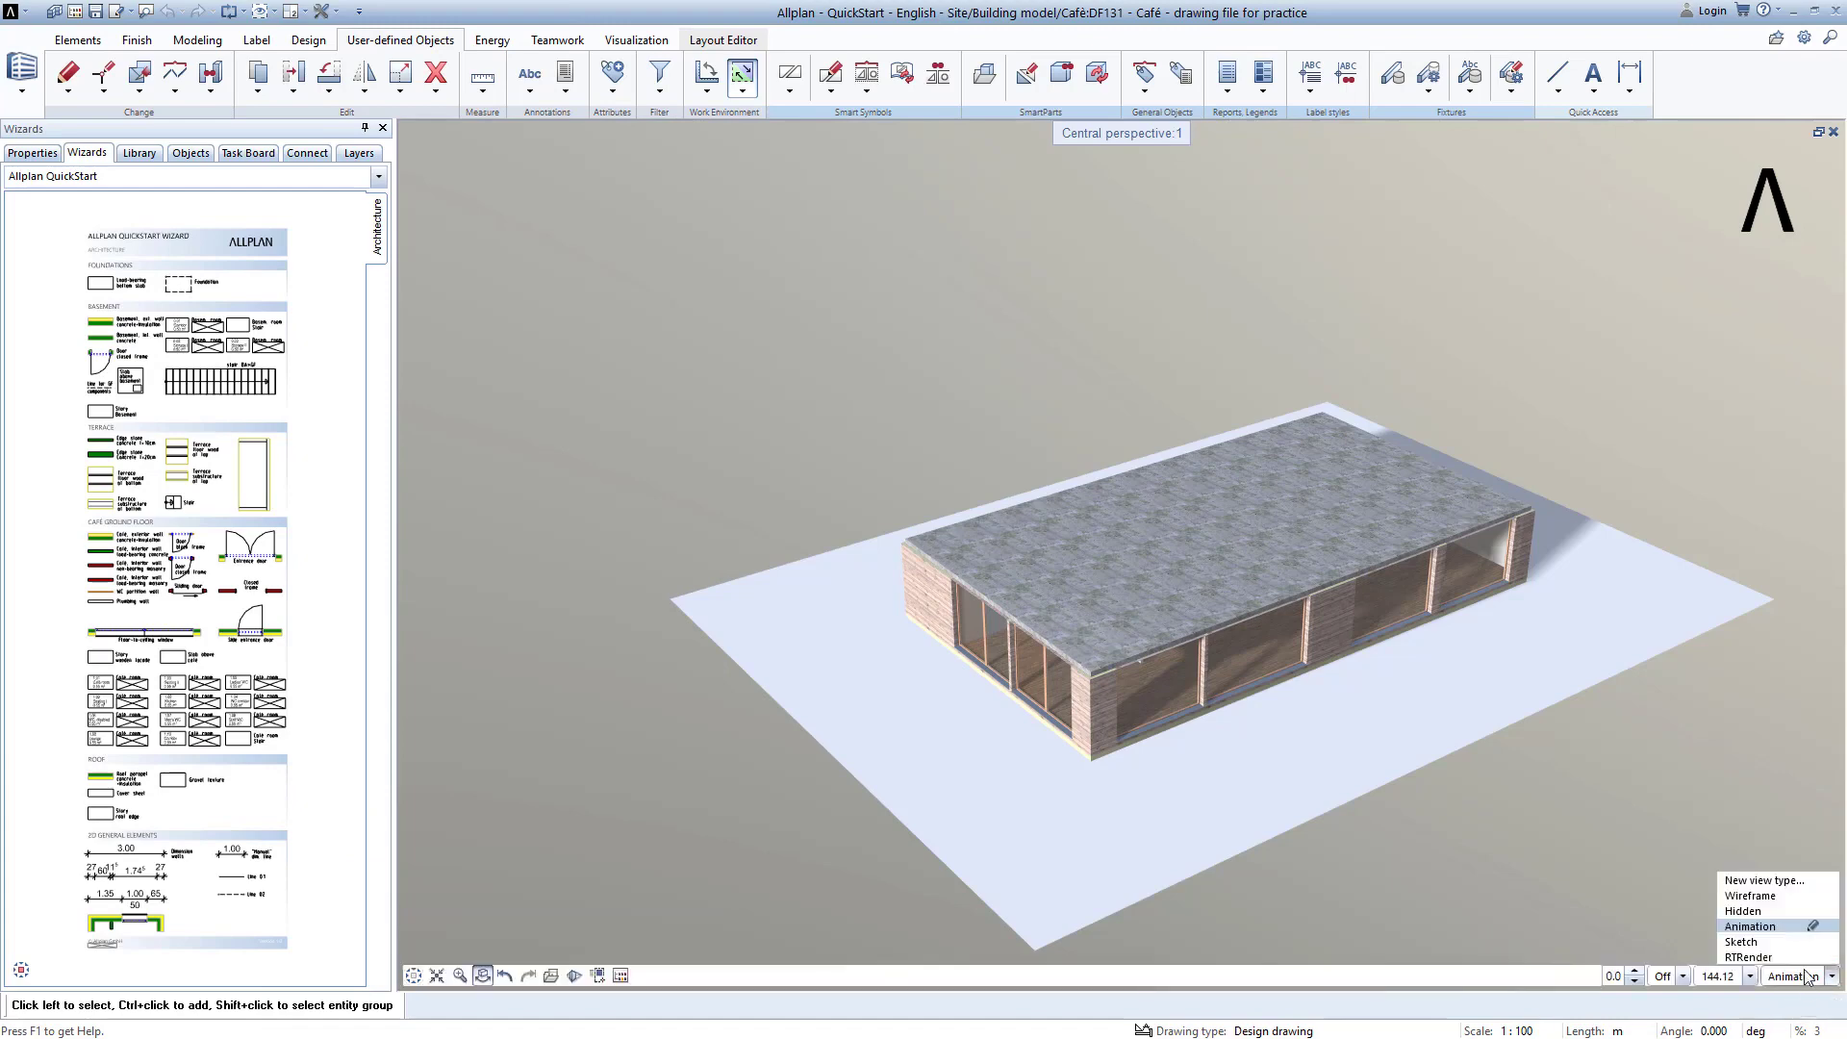
left_click(1814, 931)
scroll(1568, 537, "up", 4)
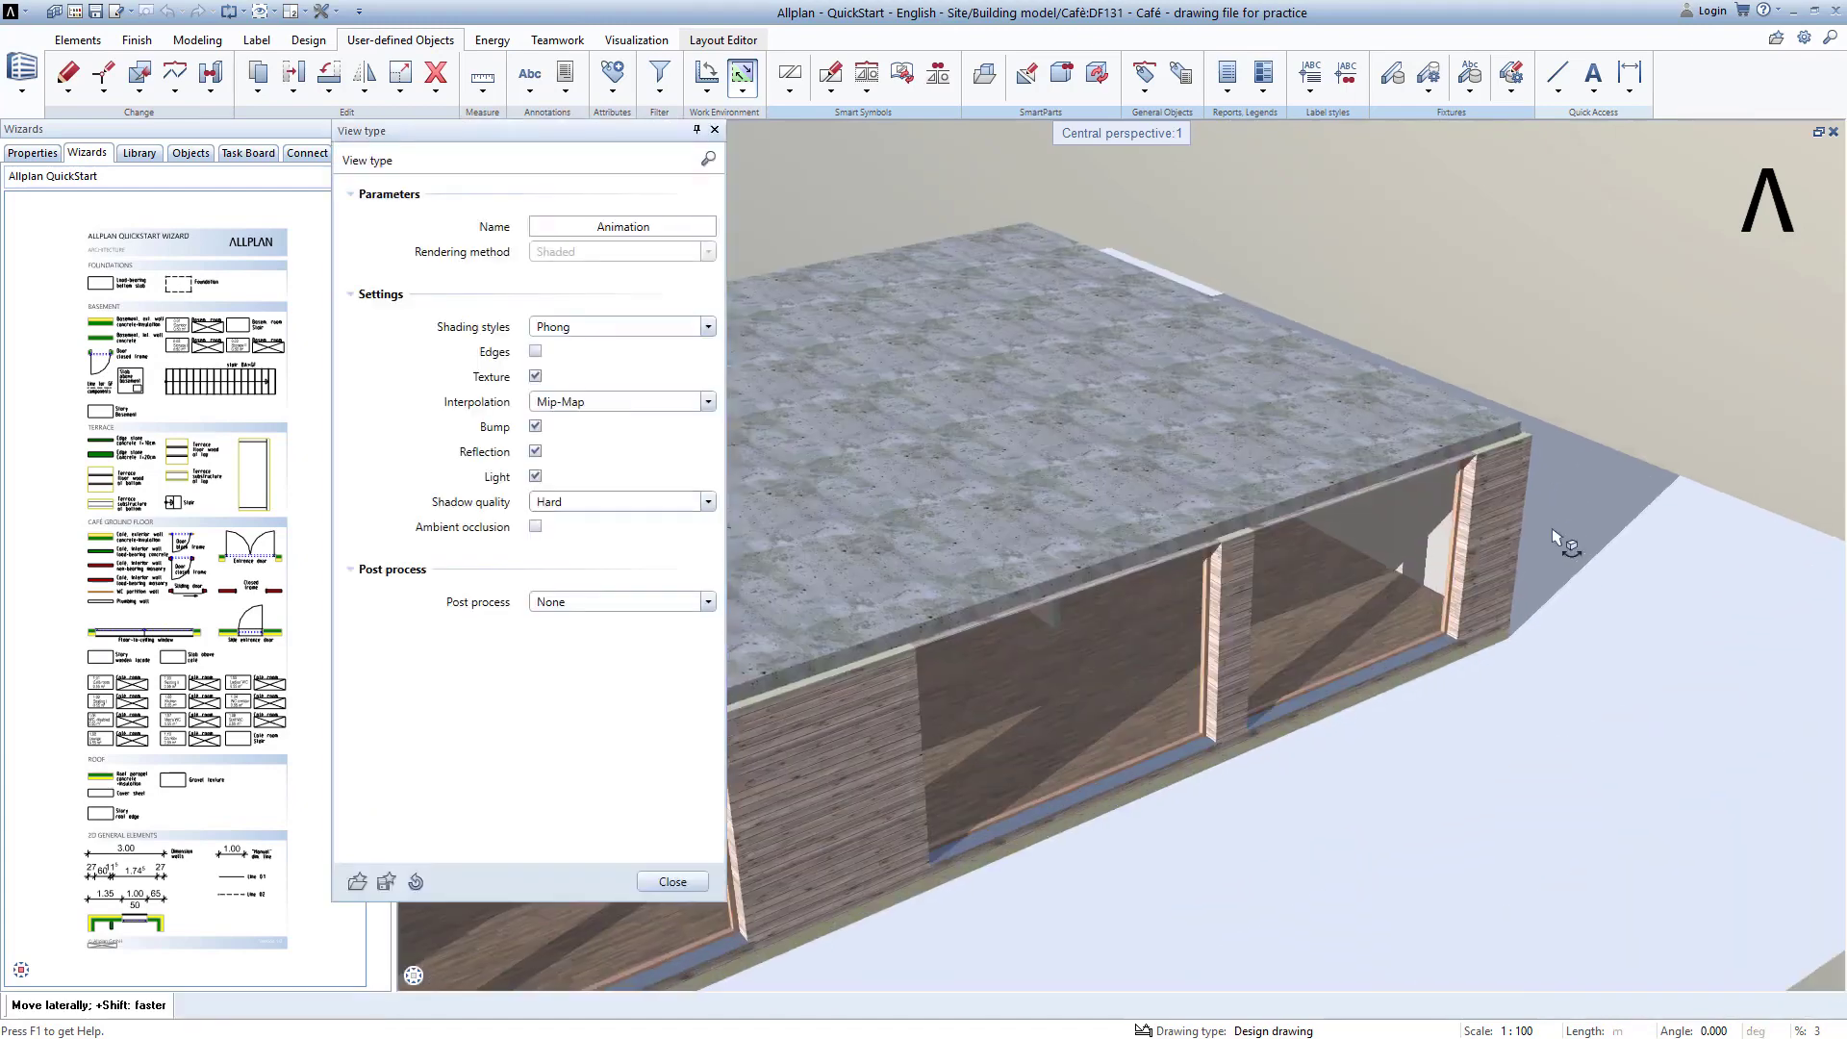
left_click(708, 502)
left_click(564, 556)
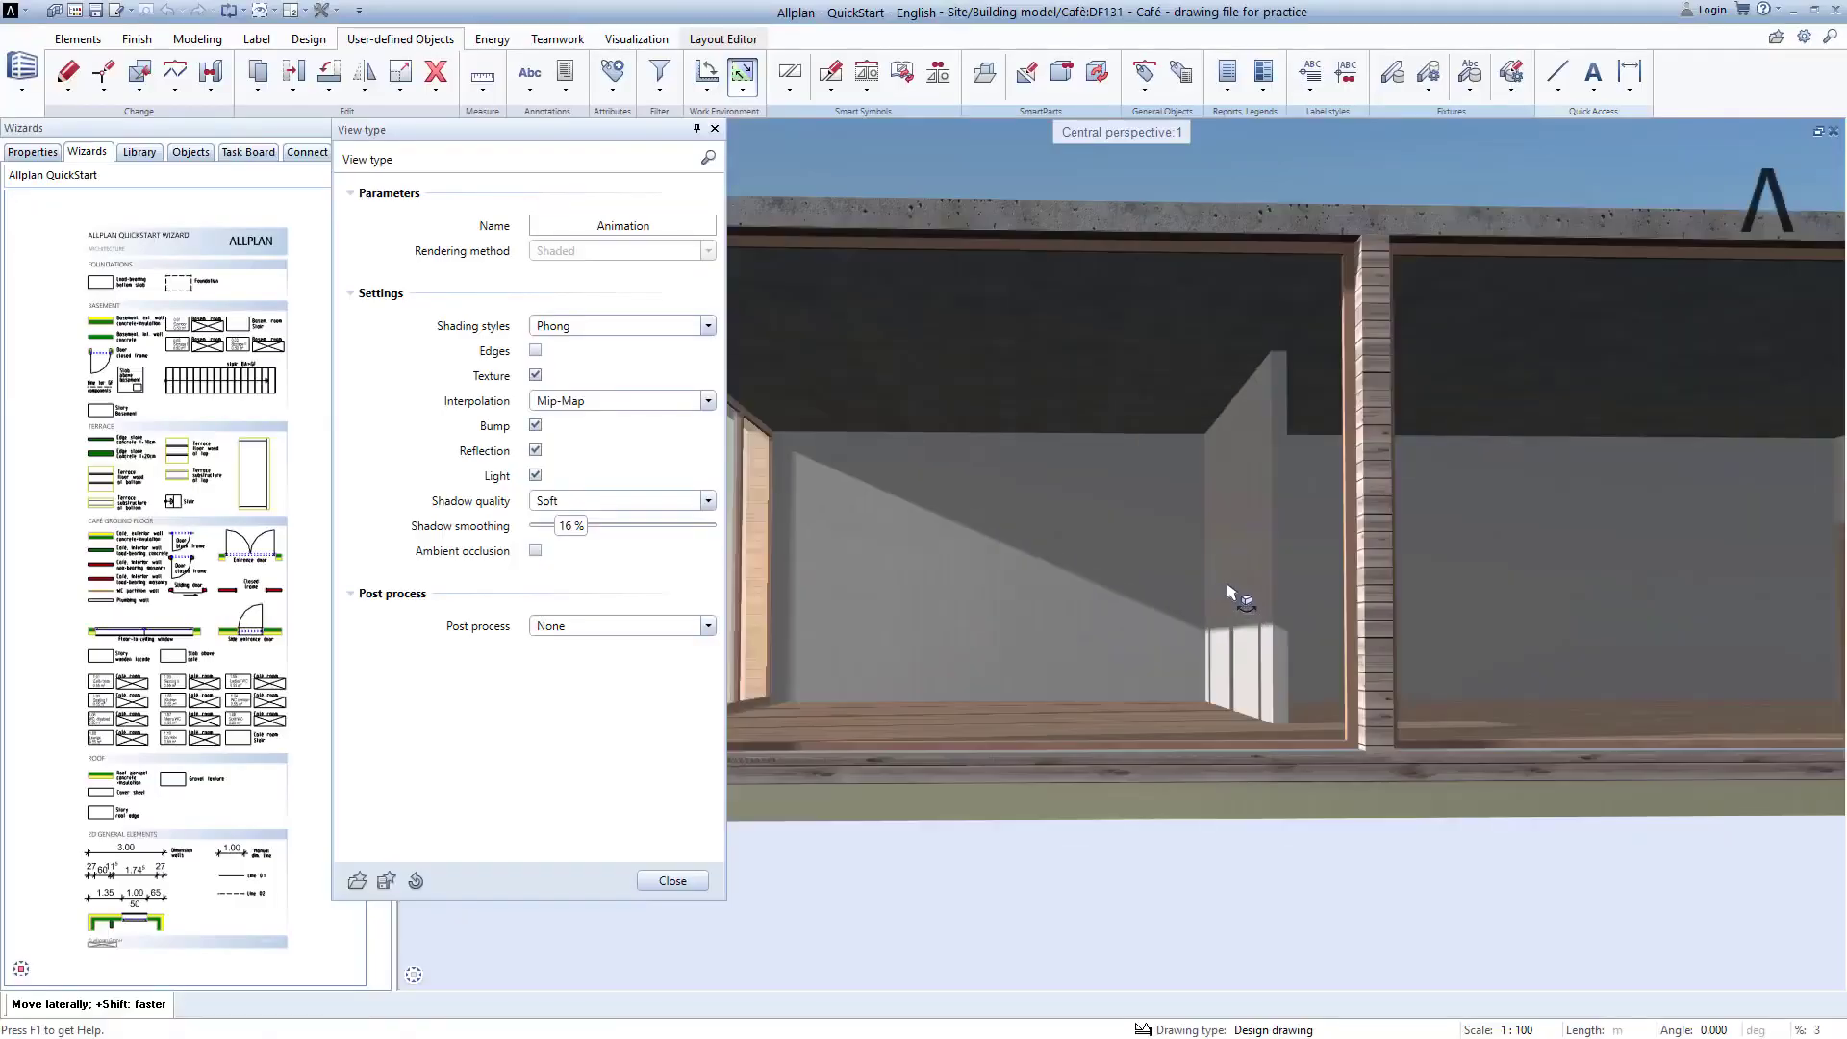
Step: Enable ambient occlusion for the Animation view type and close its settings
scroll(1230, 591, "up", 3)
left_click(536, 552)
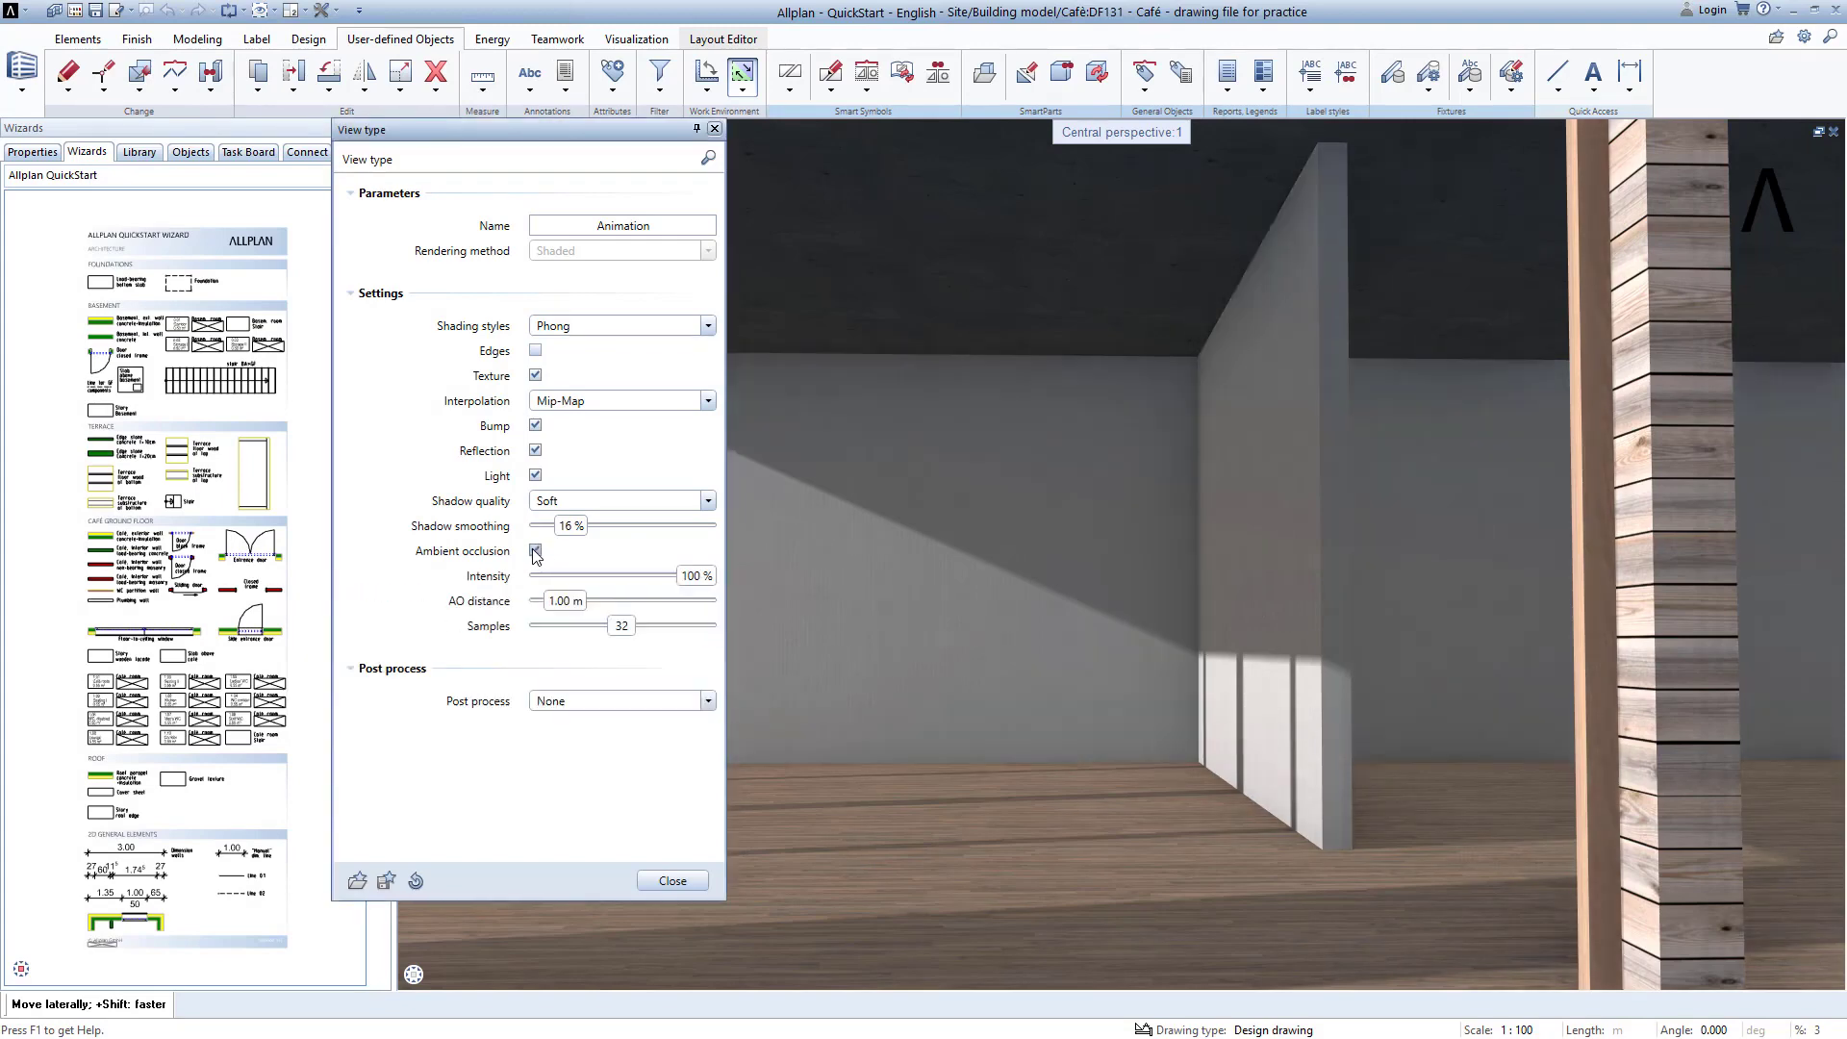
left_click(670, 882)
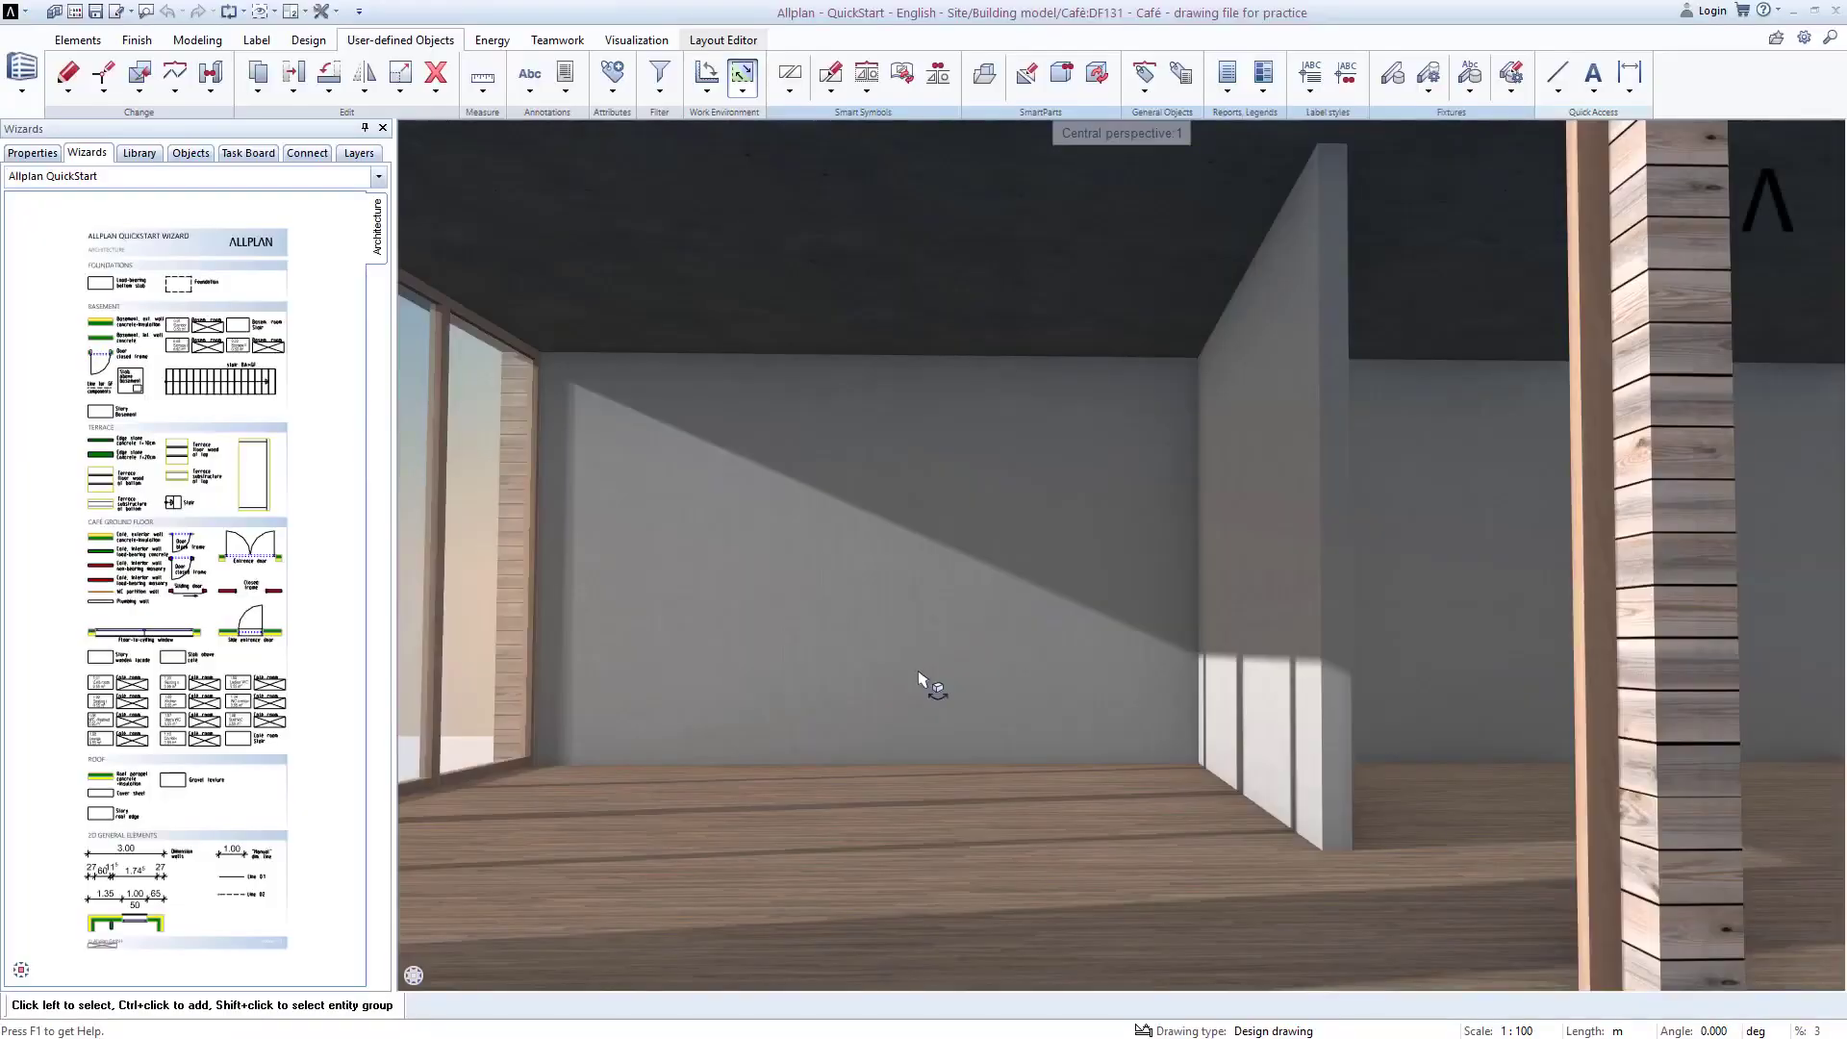
Step: Load the drawing file selection favorite "Lesson 5 - 3 ground floor complete.xml" in the building structure and close the file selection
left_click(76, 12)
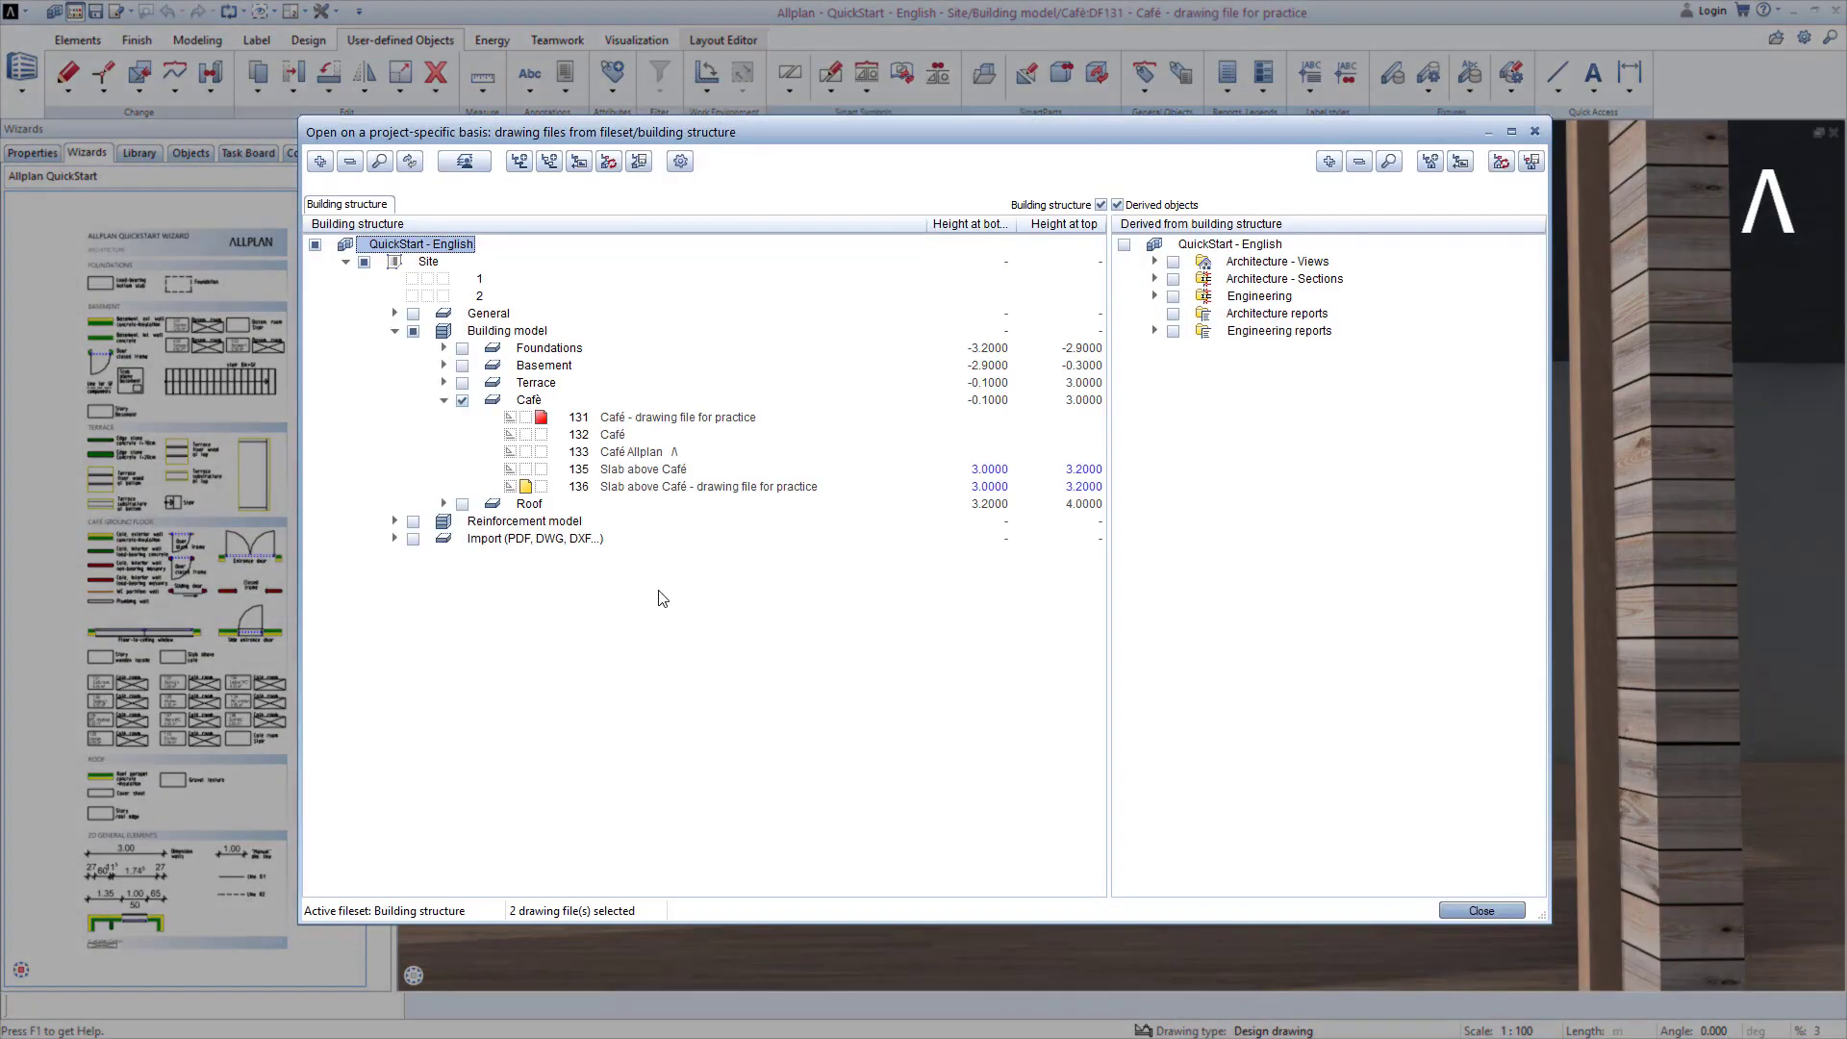
right_click(660, 591)
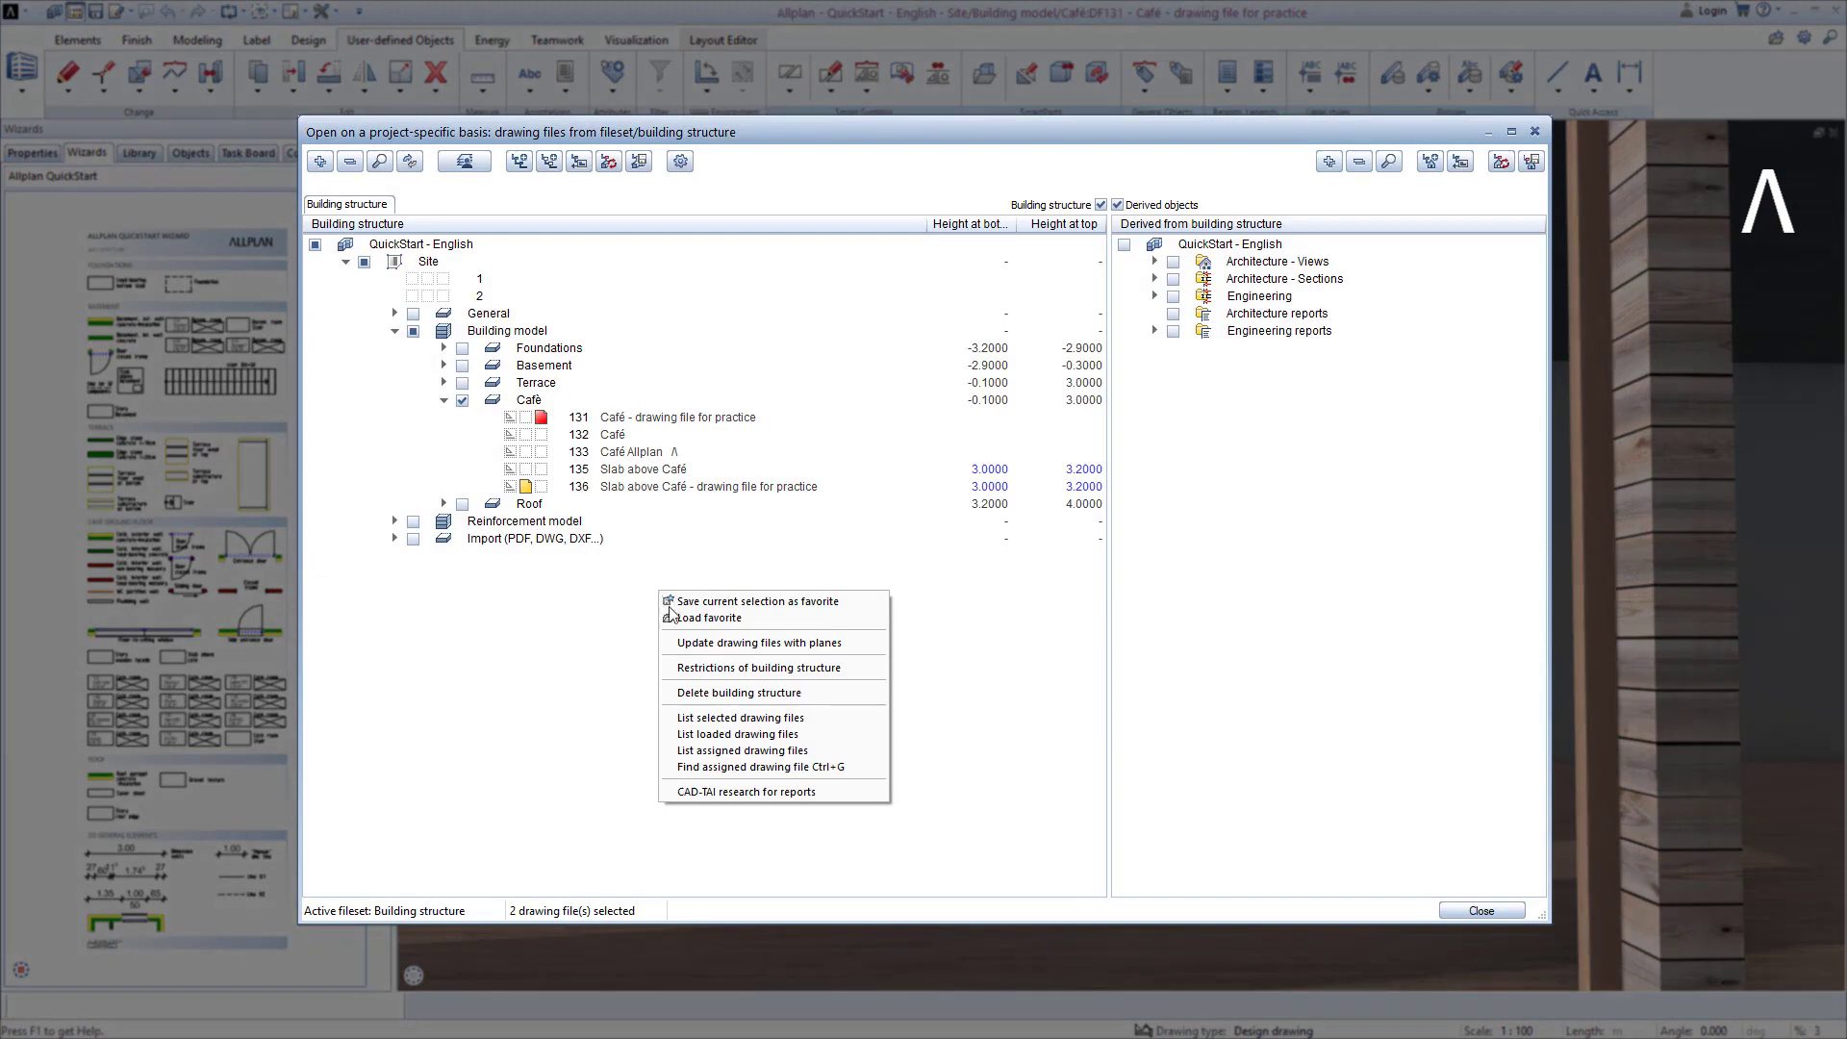
left_click(706, 619)
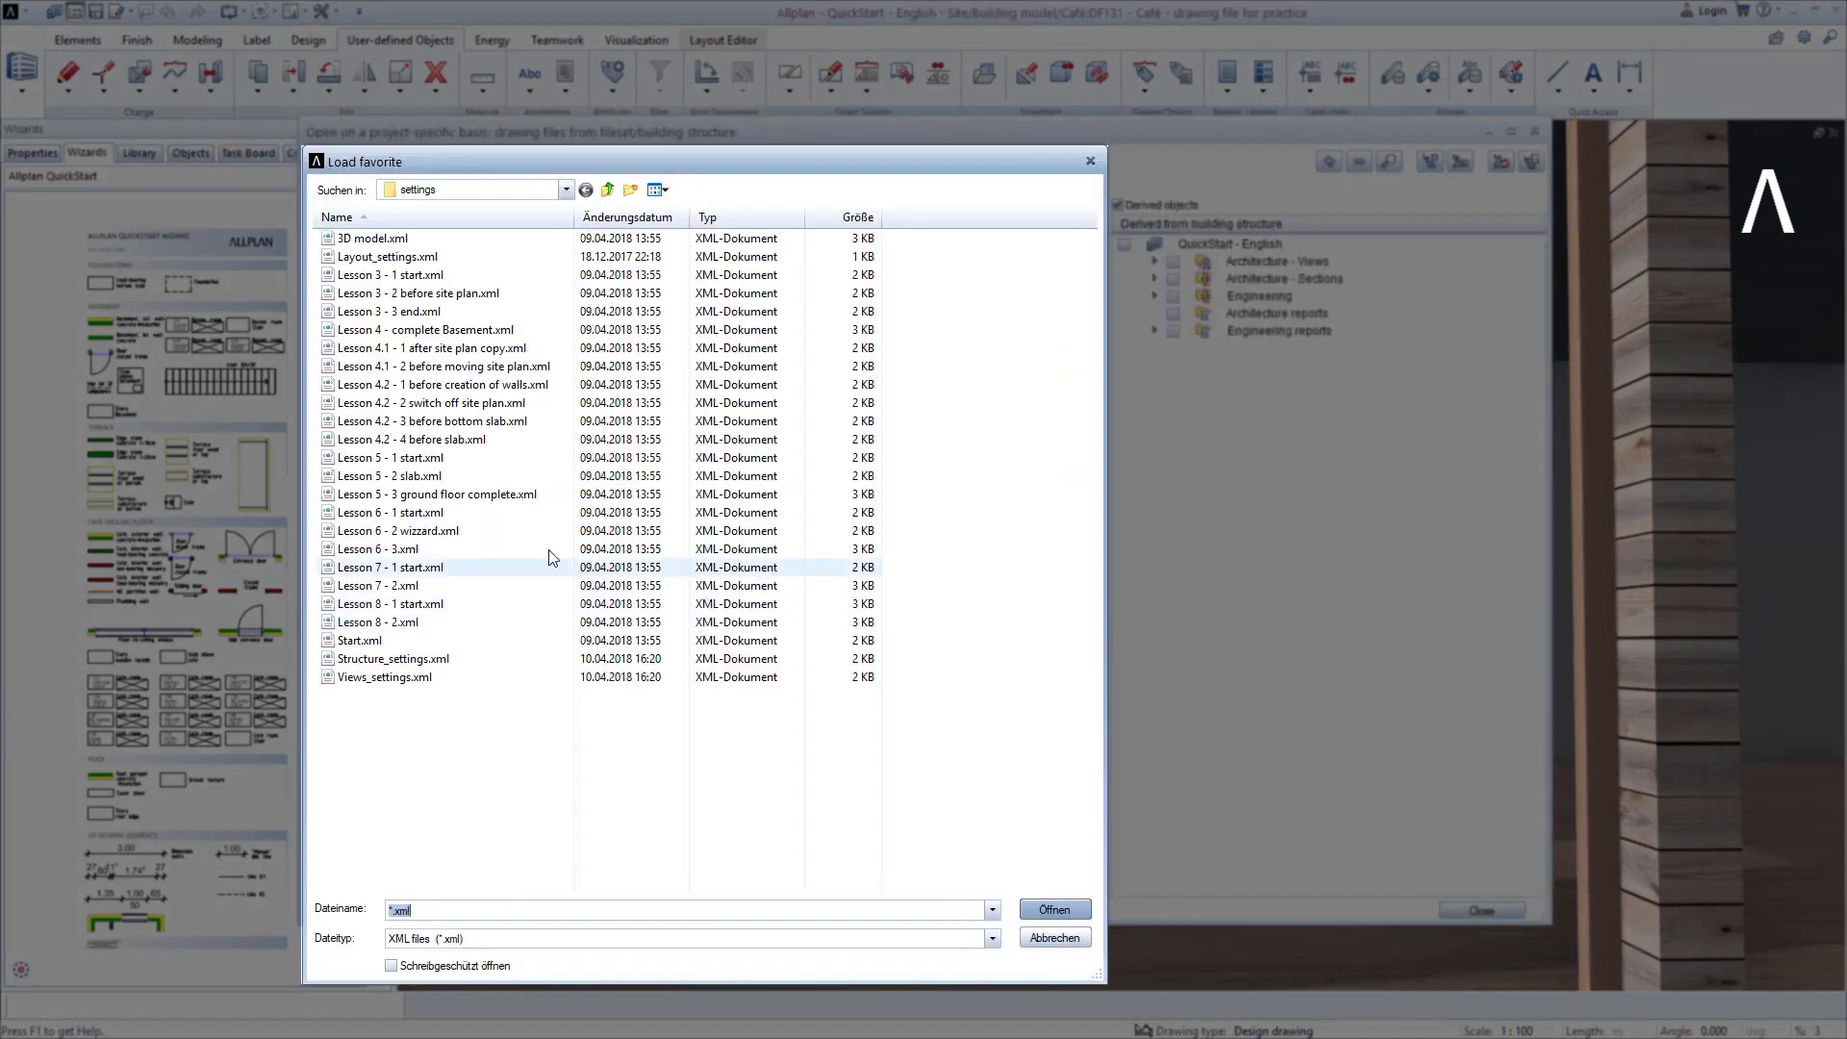
double_click(466, 496)
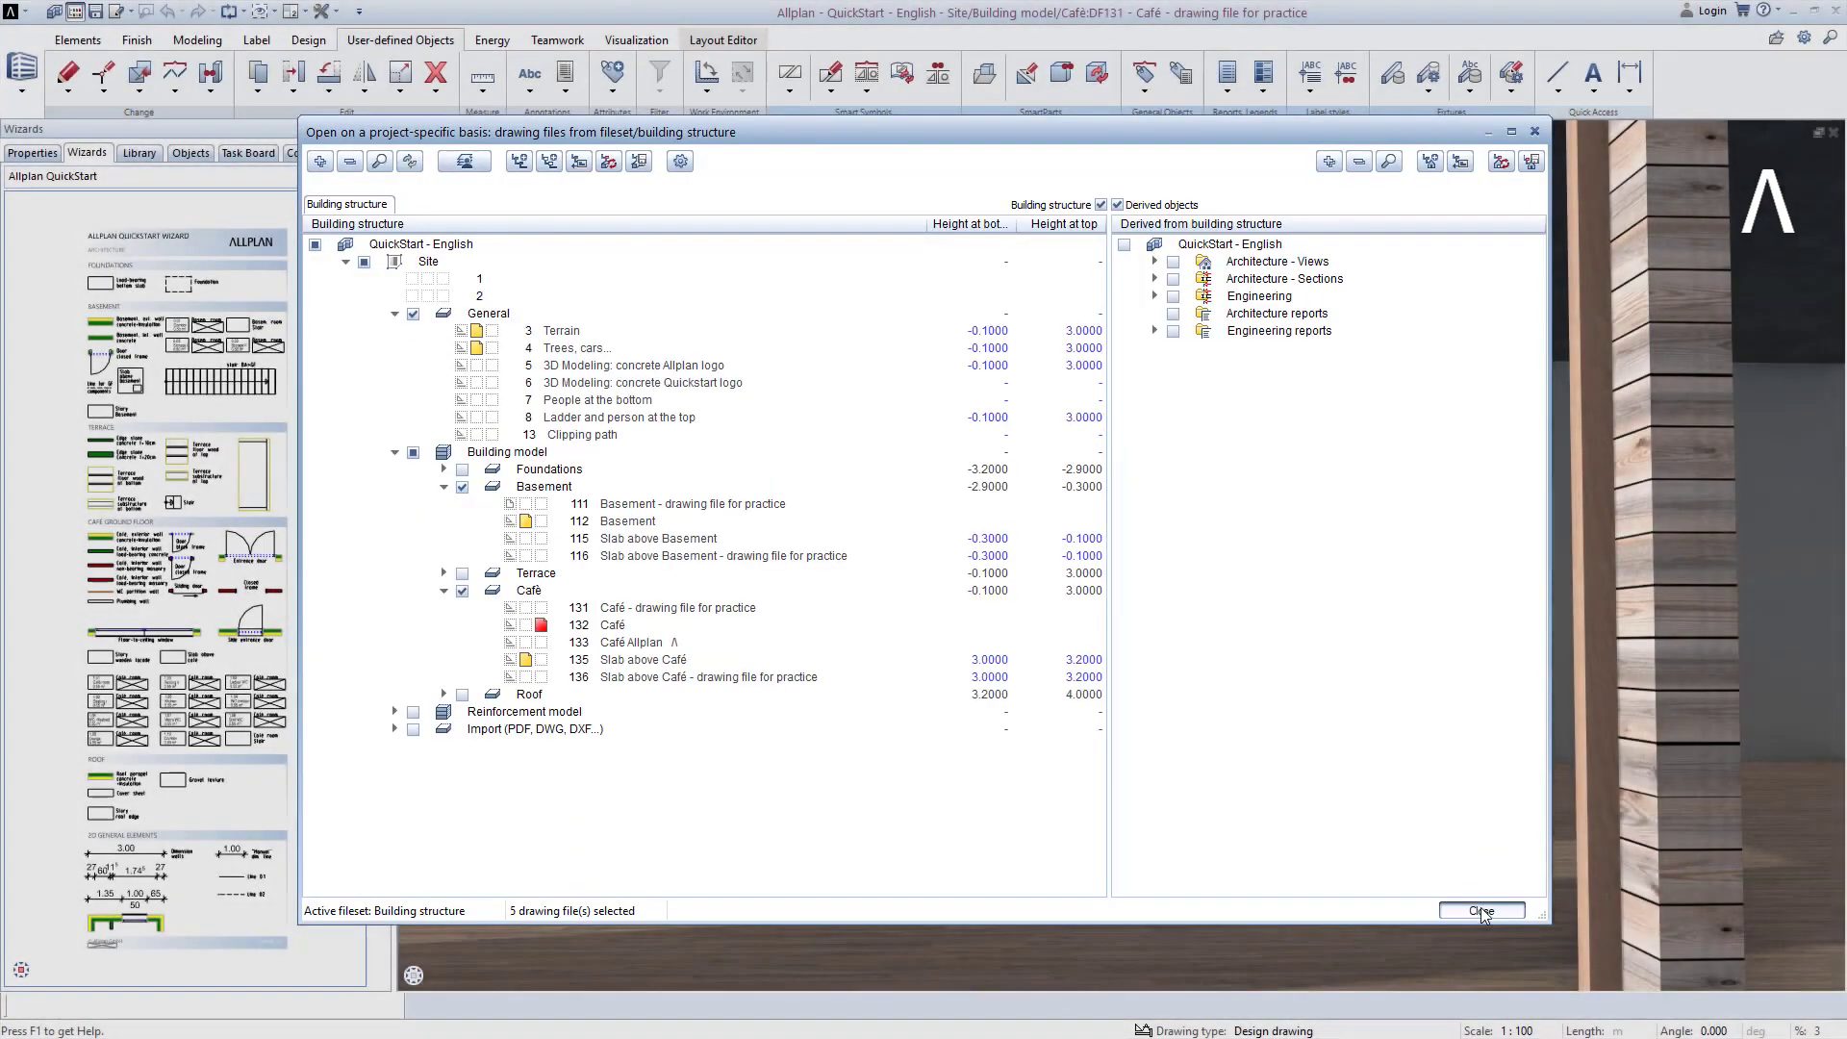
left_click(1481, 909)
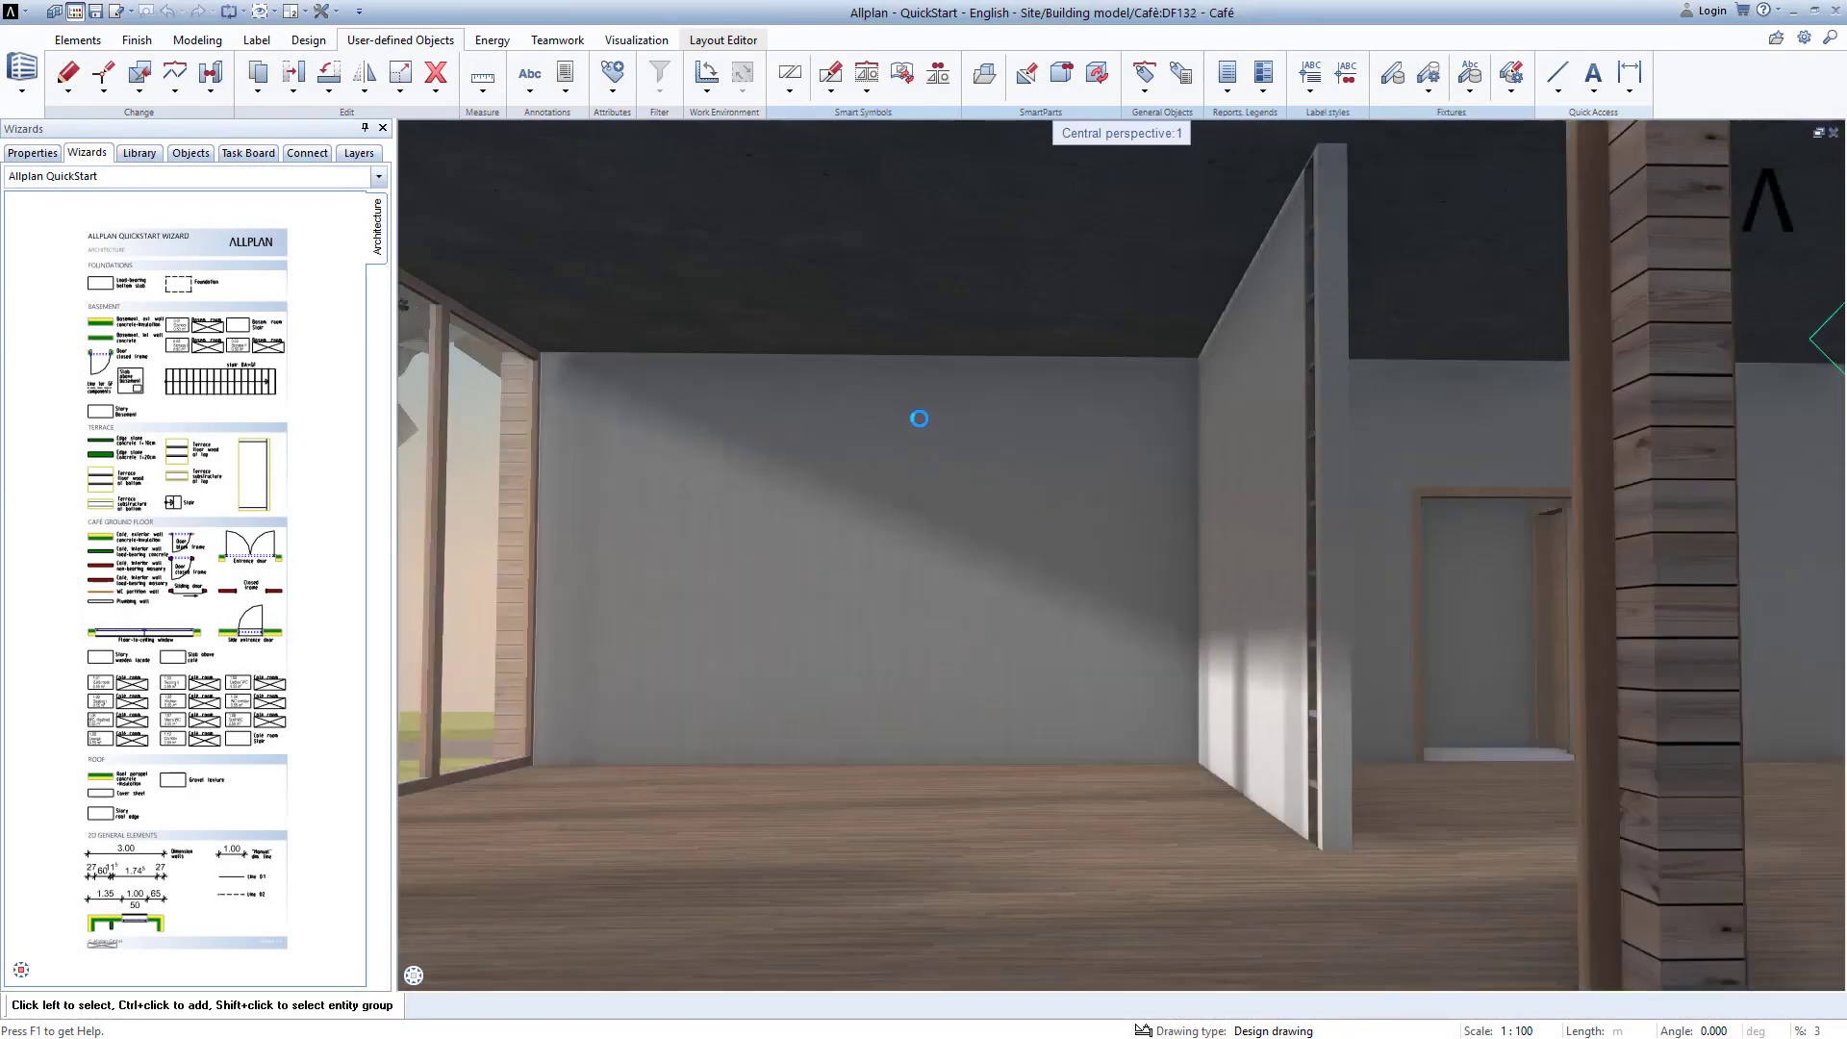
right_click_drag(920, 420, 914, 574)
left_click_drag(991, 563, 1167, 471)
right_click_drag(1167, 472, 1186, 528)
left_click_drag(1187, 524, 1319, 528)
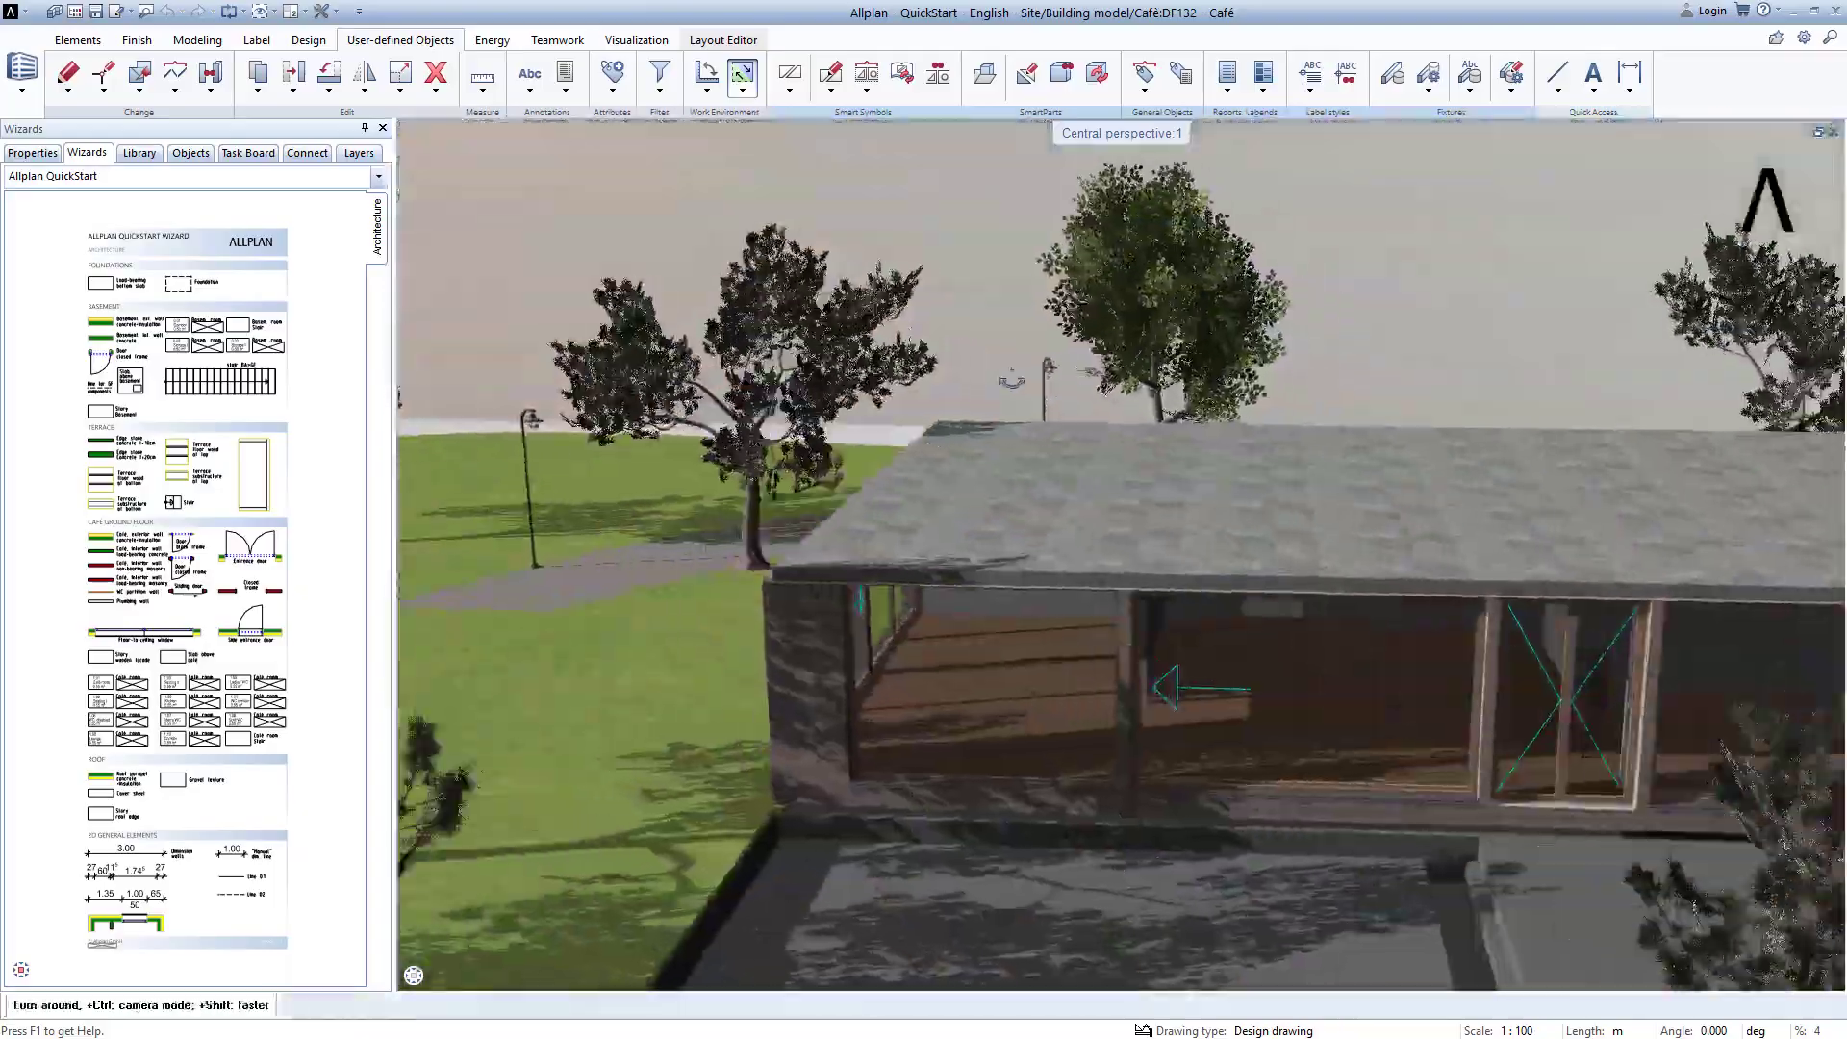